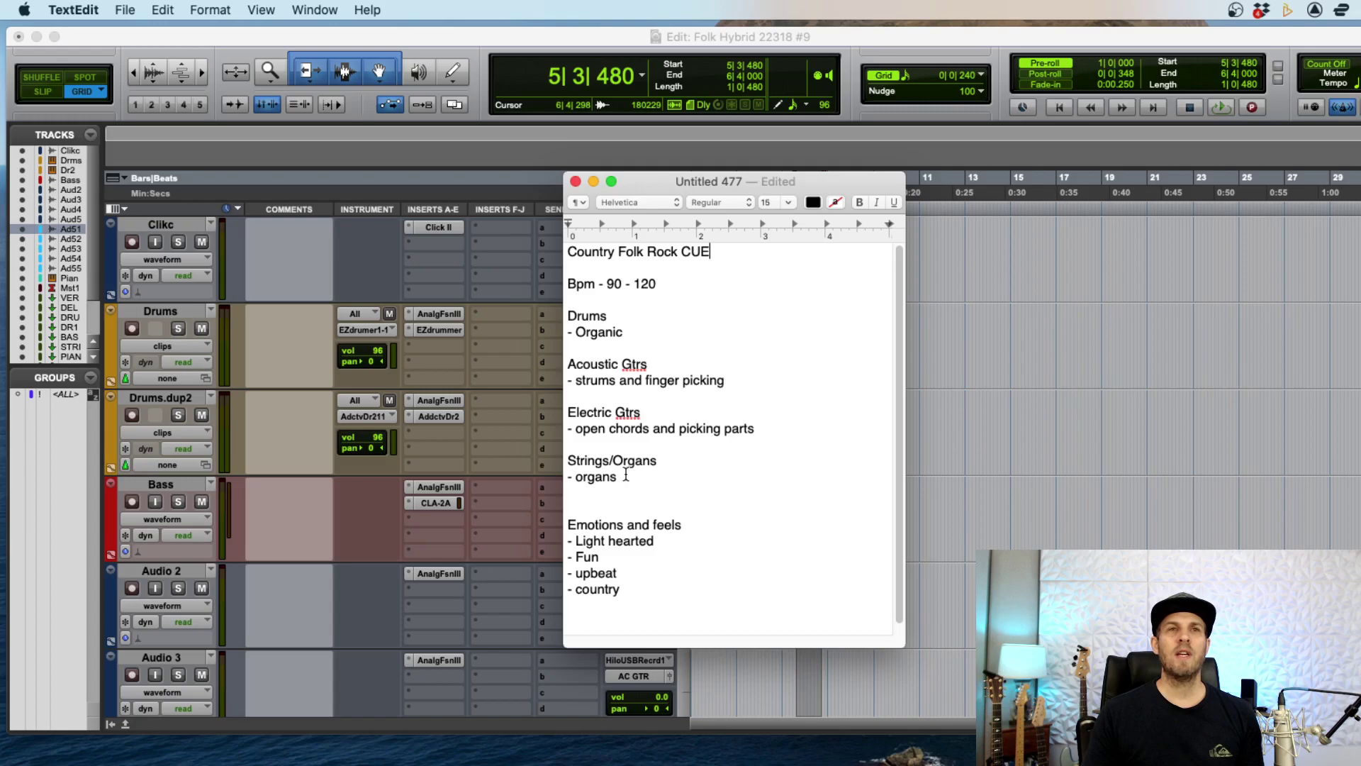
- Extend the notes' "Strings/Organs" heading with "/Pad" and add an empty line below "- country"
click(662, 461)
text(/Pad)
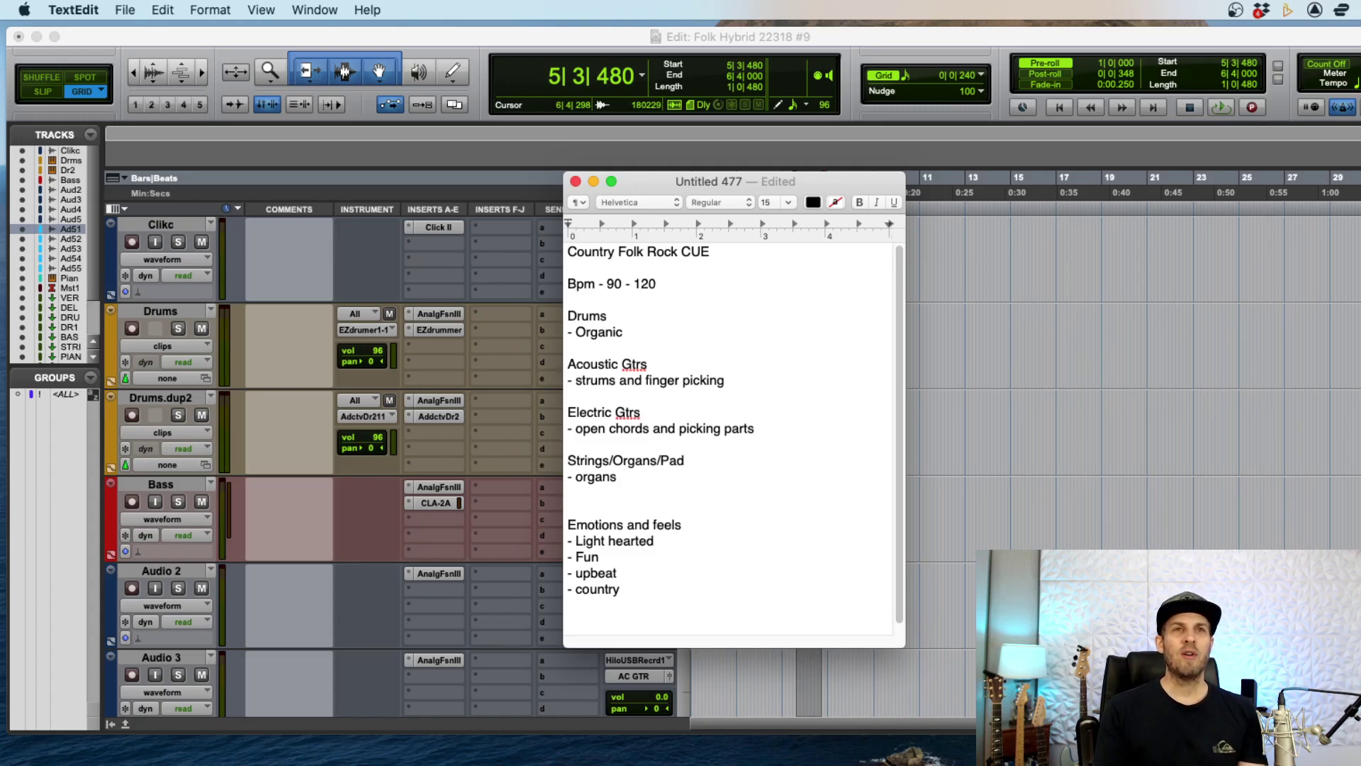
key(shift+Left)
key(shift+Left)
key(shift+Left)
key(shift+Right)
click(690, 461)
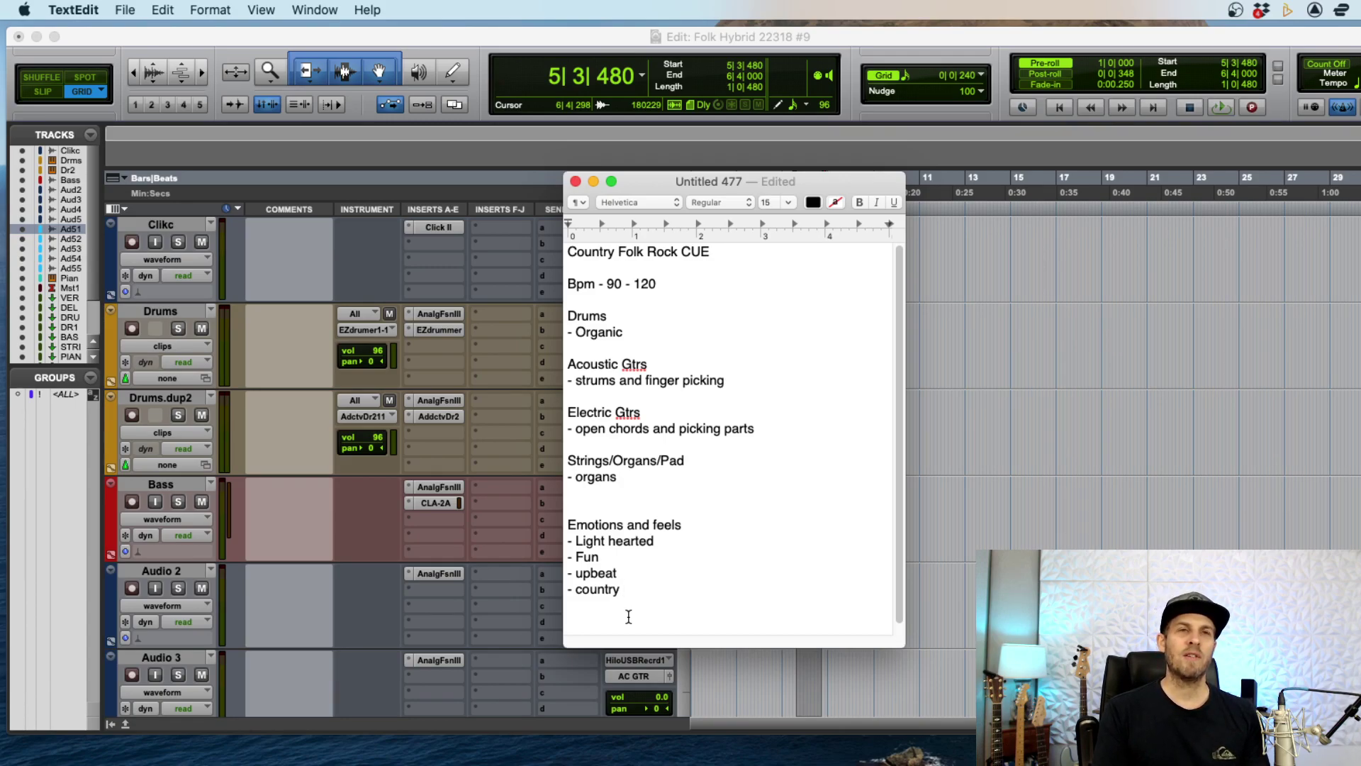
key(Return)
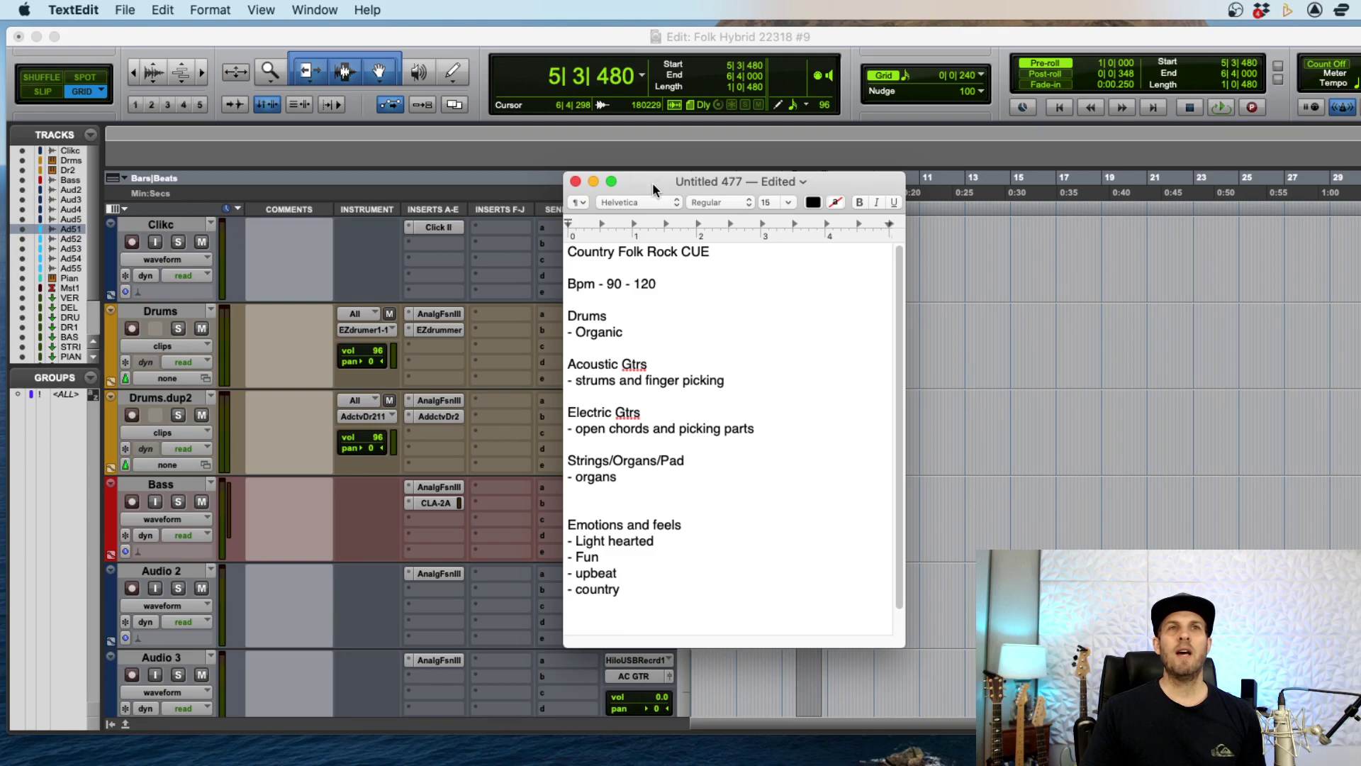
- Move the notes window lower, switch to the Pro Tools session and place the edit cursor near the start of the Drums track
drag(641, 180, 645, 278)
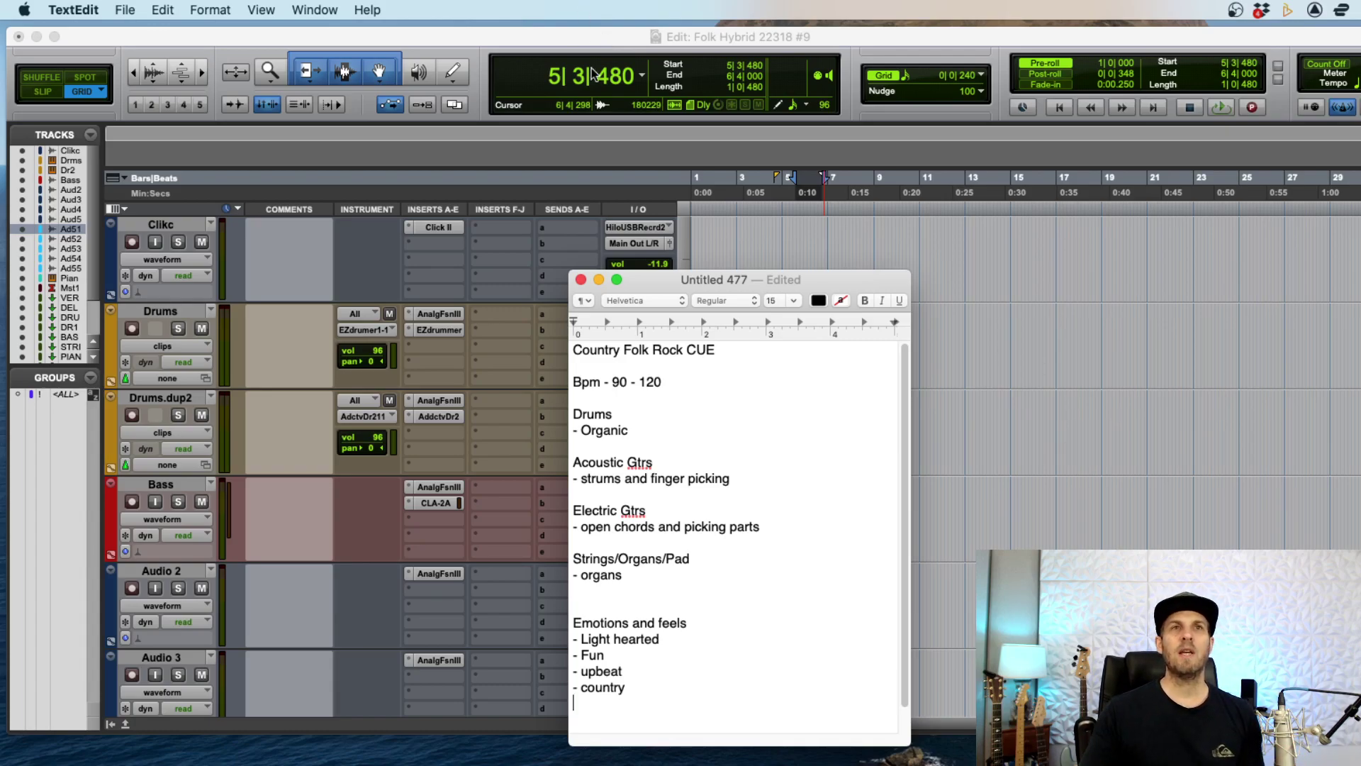
click(702, 39)
click(776, 590)
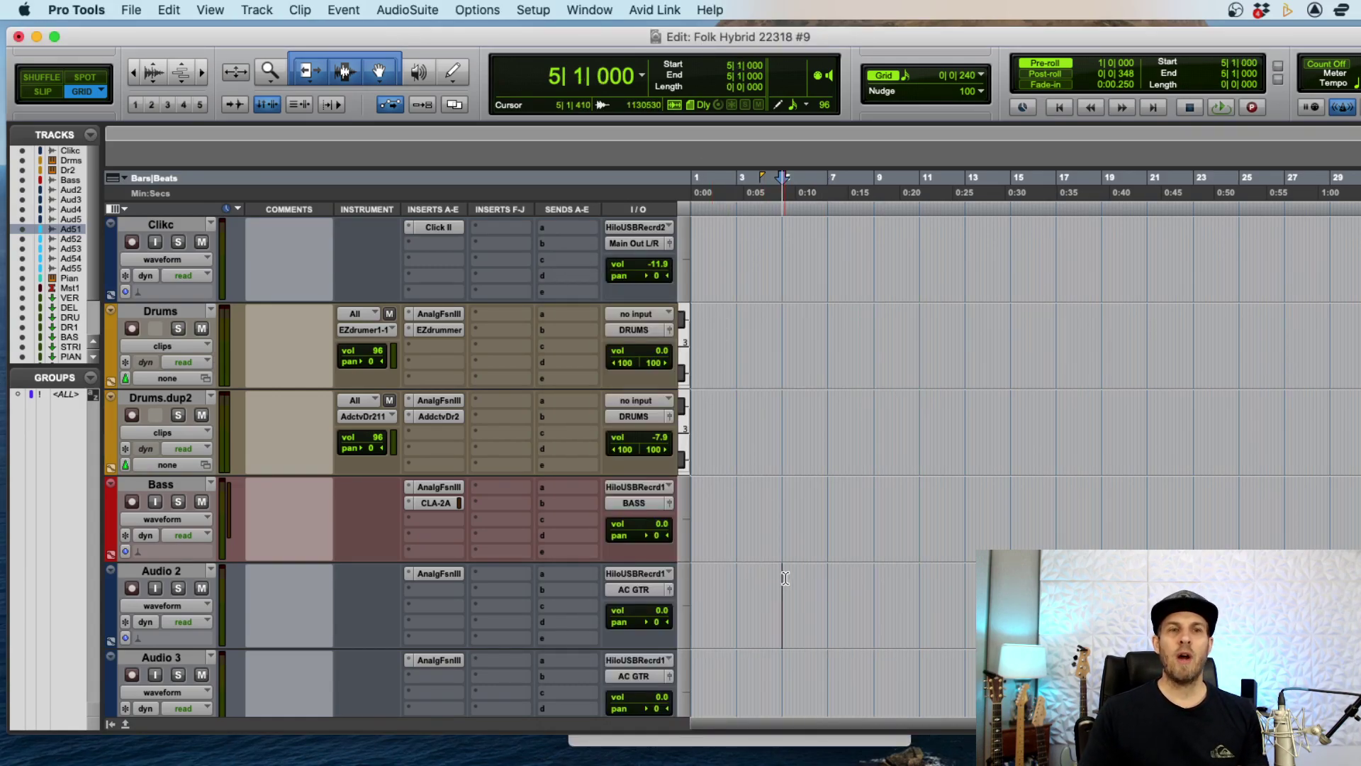
key(Return)
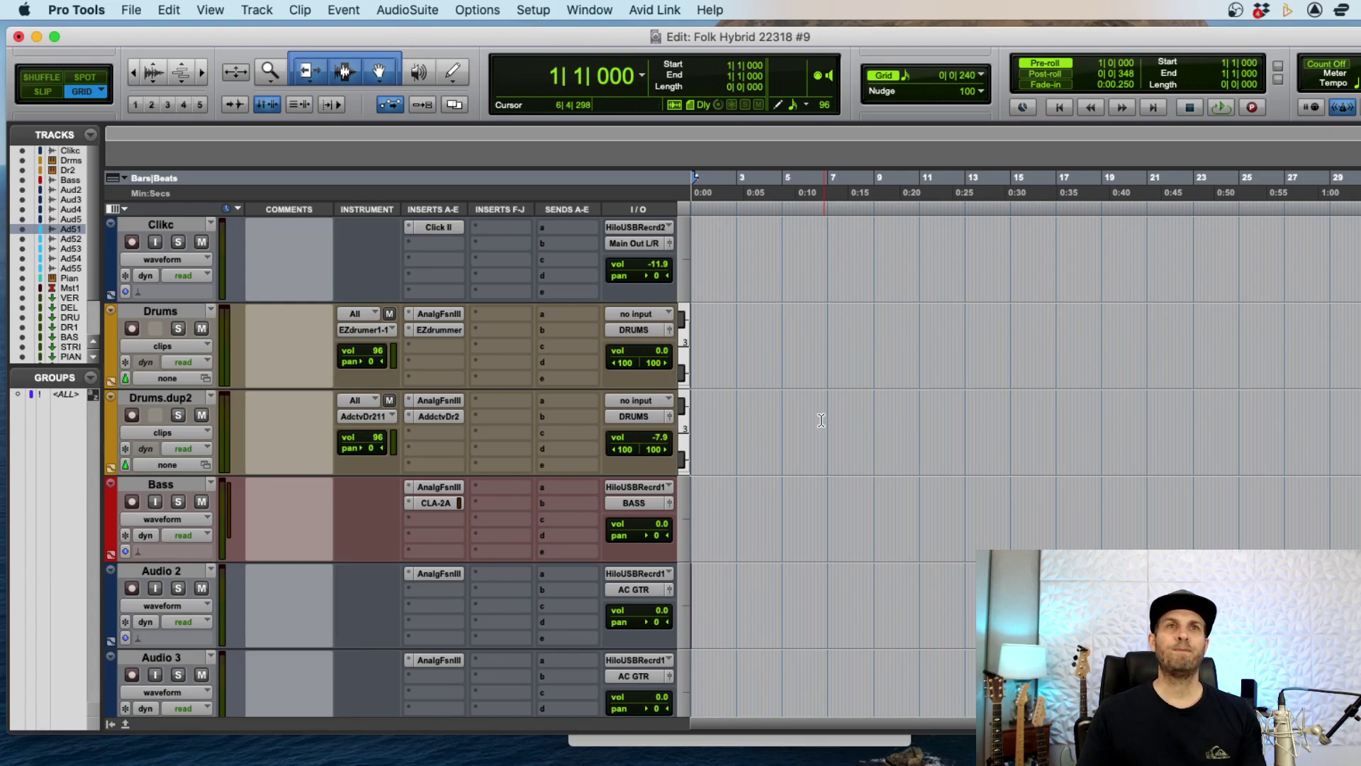
click(718, 317)
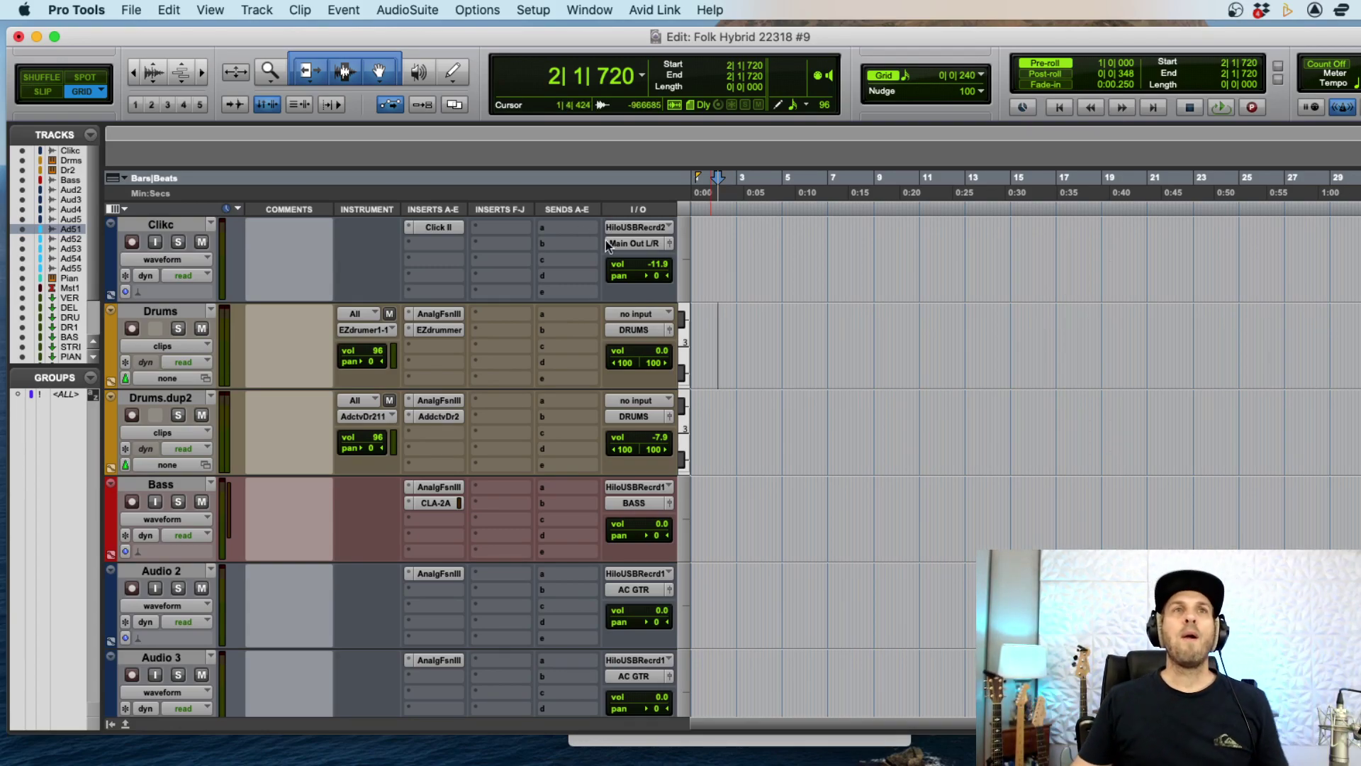
click(707, 330)
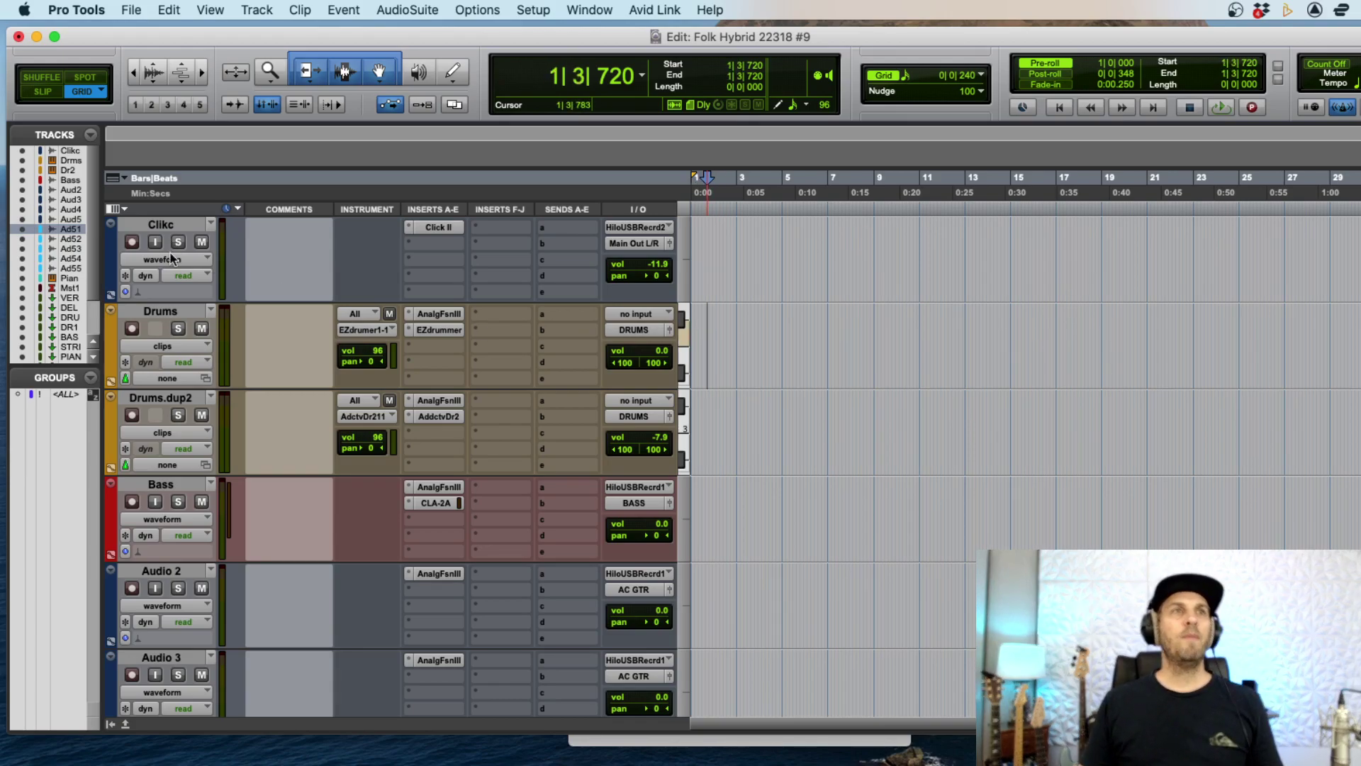
- Select and record-arm the Drums track, and return the playback position to the start of the session
click(159, 311)
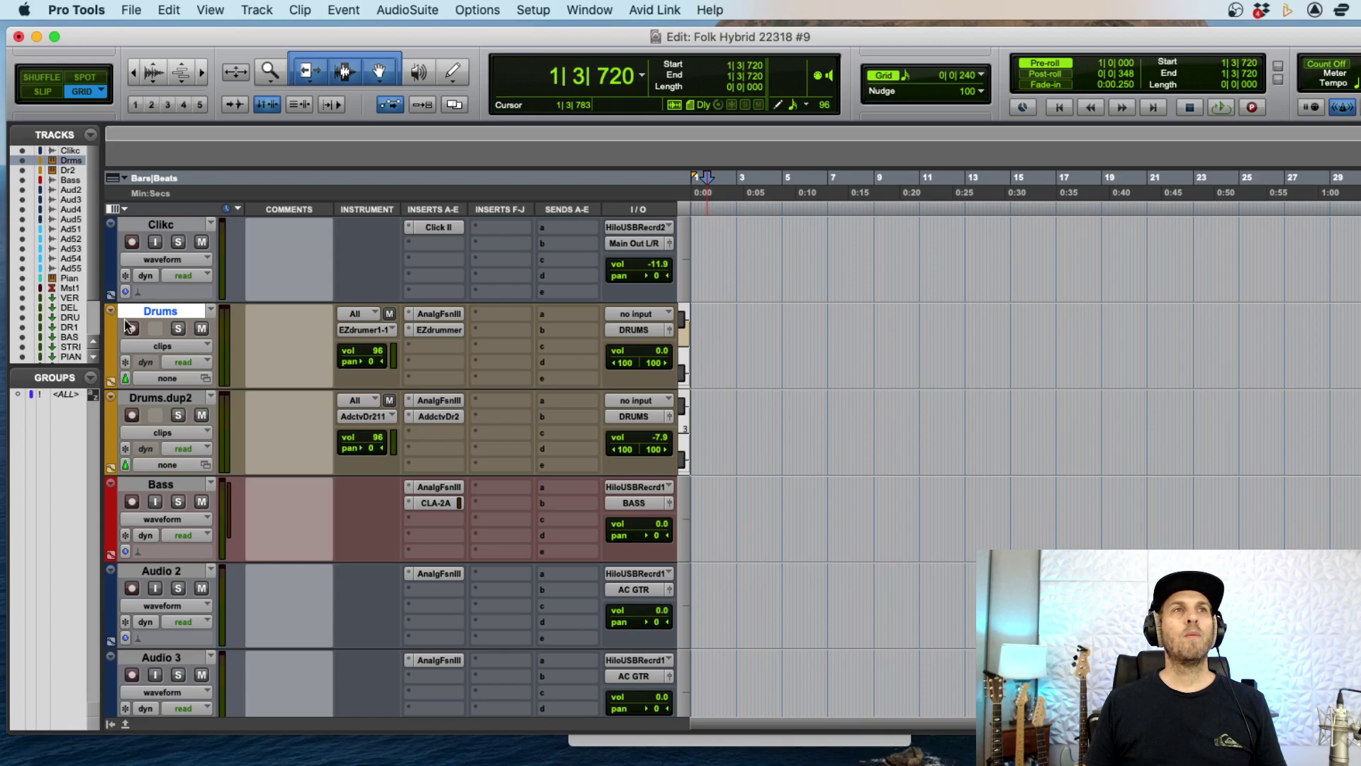
click(132, 328)
key(Return)
key(super+bracketright)
key(super+bracketright)
key(super+bracketleft)
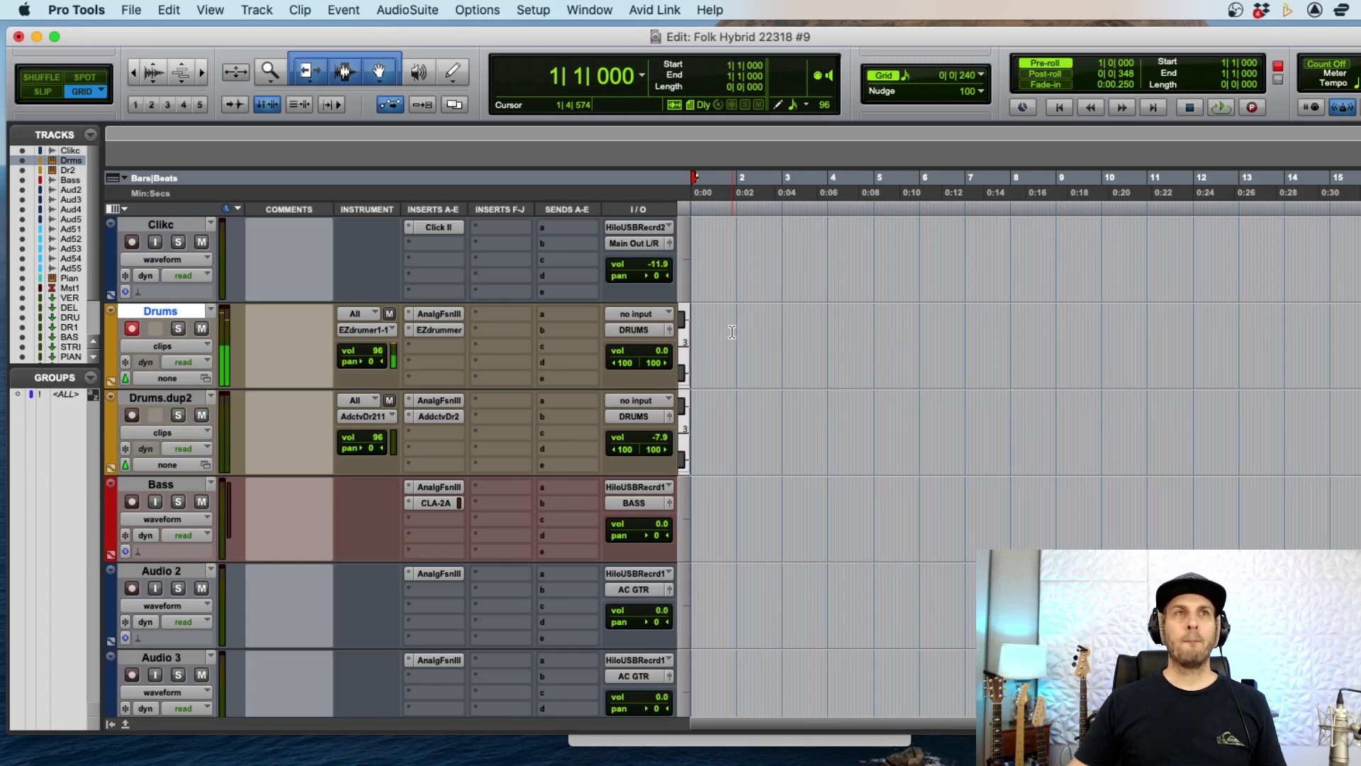
- Open EZdrummer on the Drums track and load the Roomy preset from Indie Folk 4Mic's EZD1 Mixer Presets
key(shift+r)
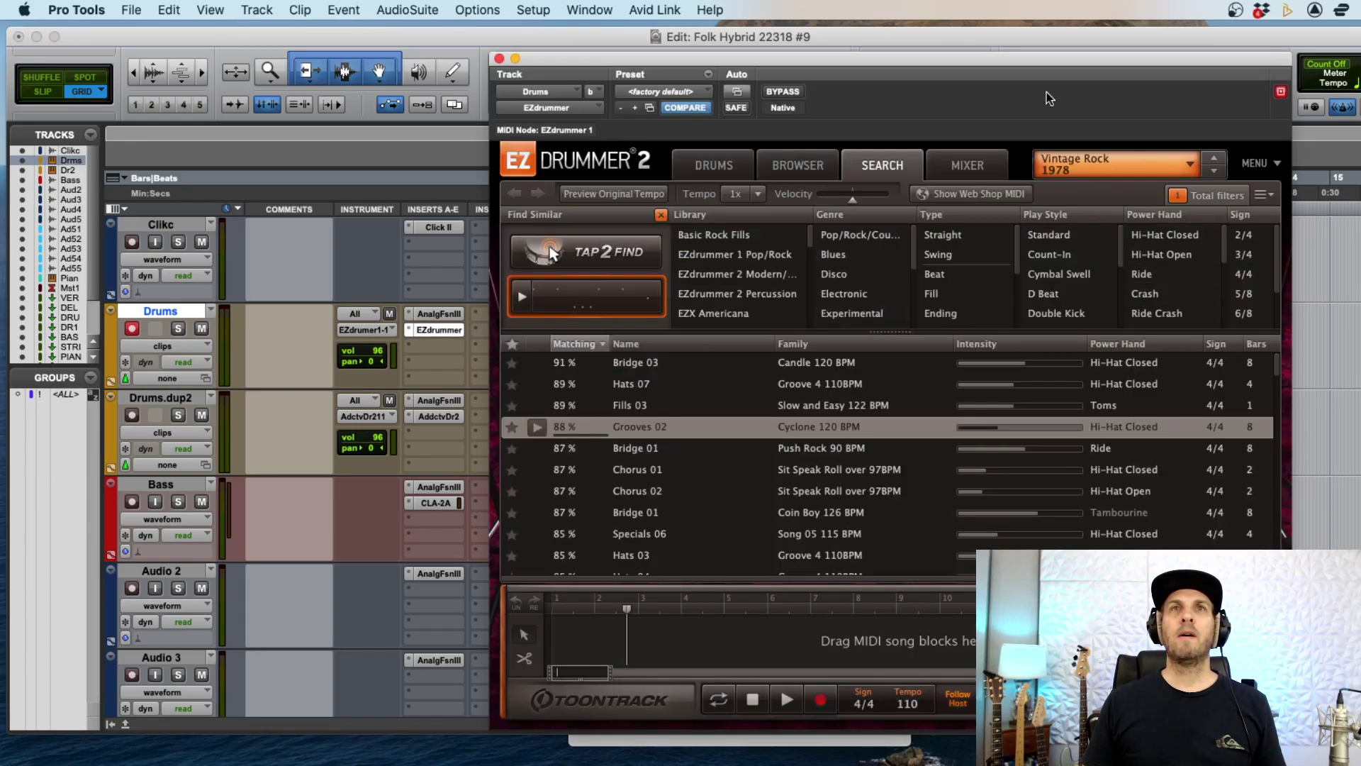
click(1046, 55)
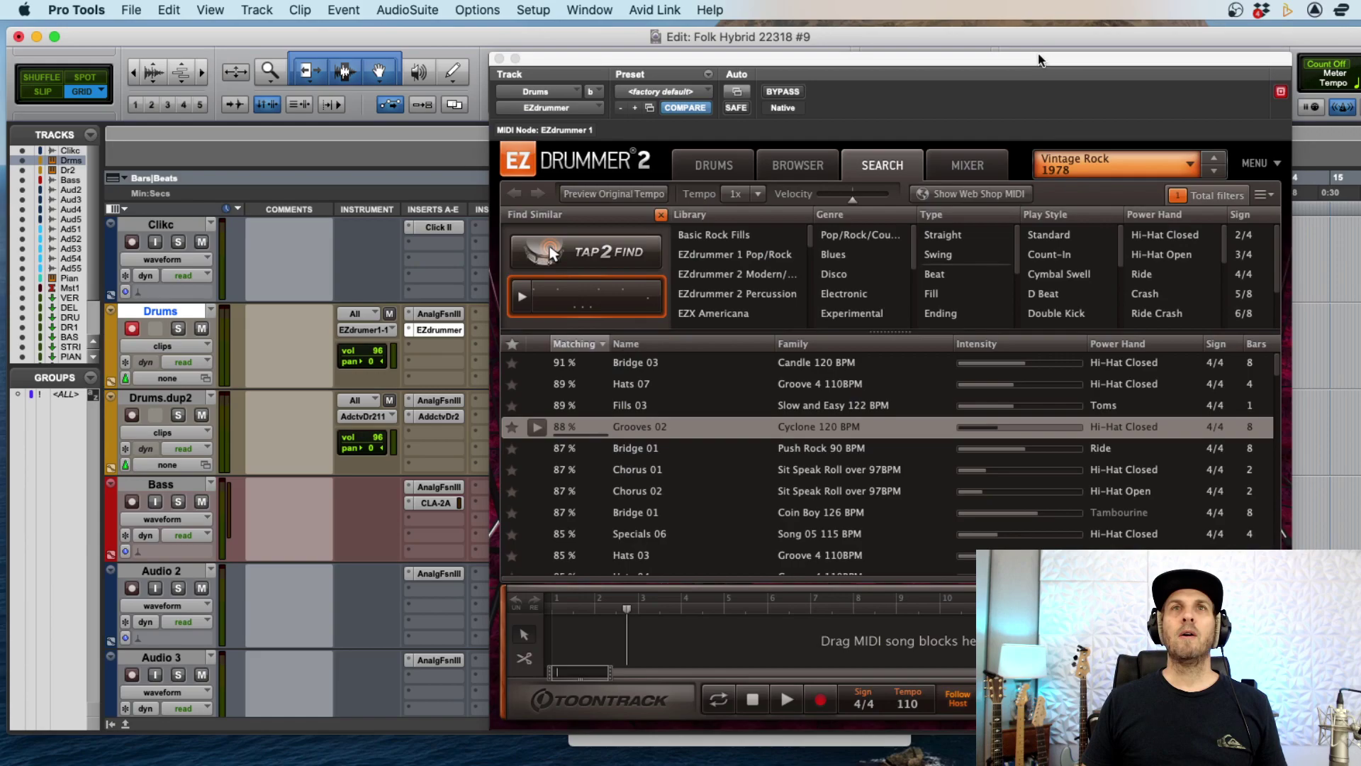
drag(1046, 57, 1048, 51)
click(1078, 145)
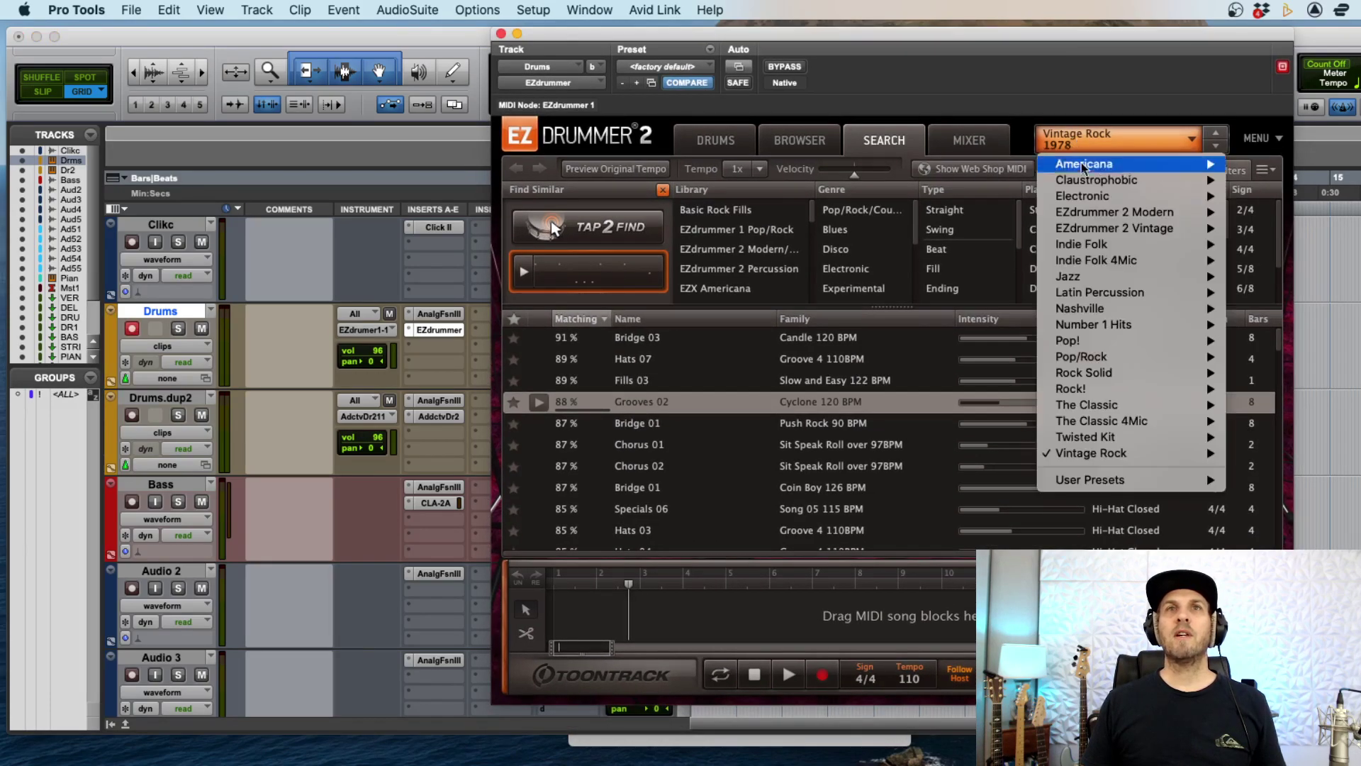
mouse_move(1097, 250)
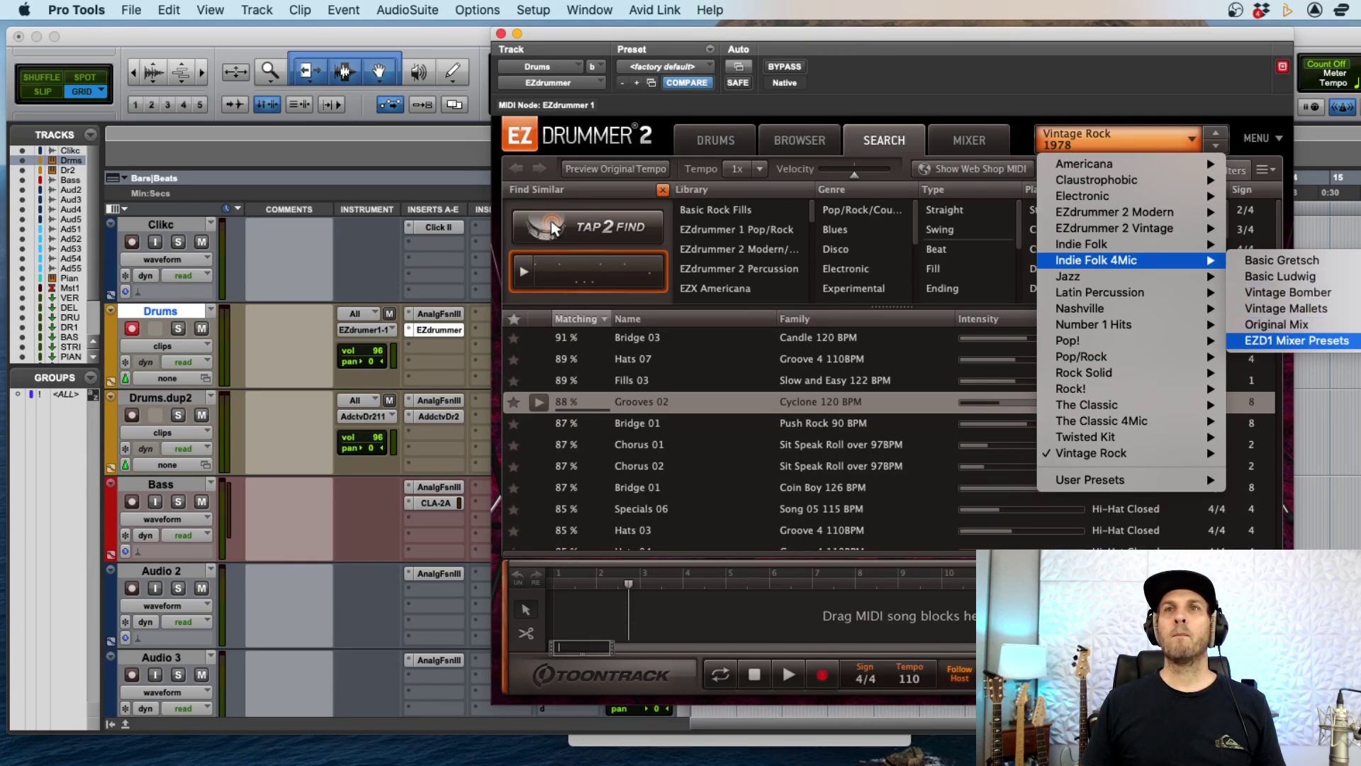
drag(1182, 37, 942, 31)
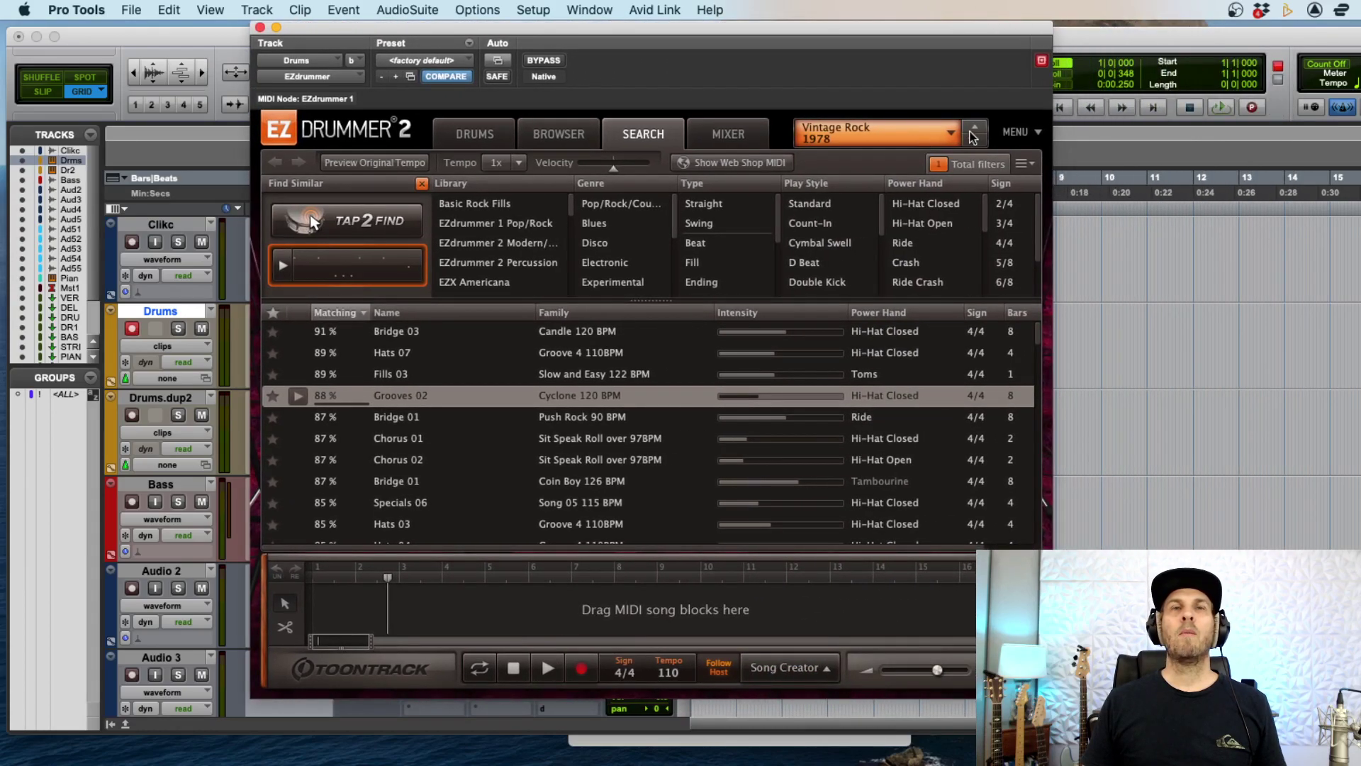
click(899, 134)
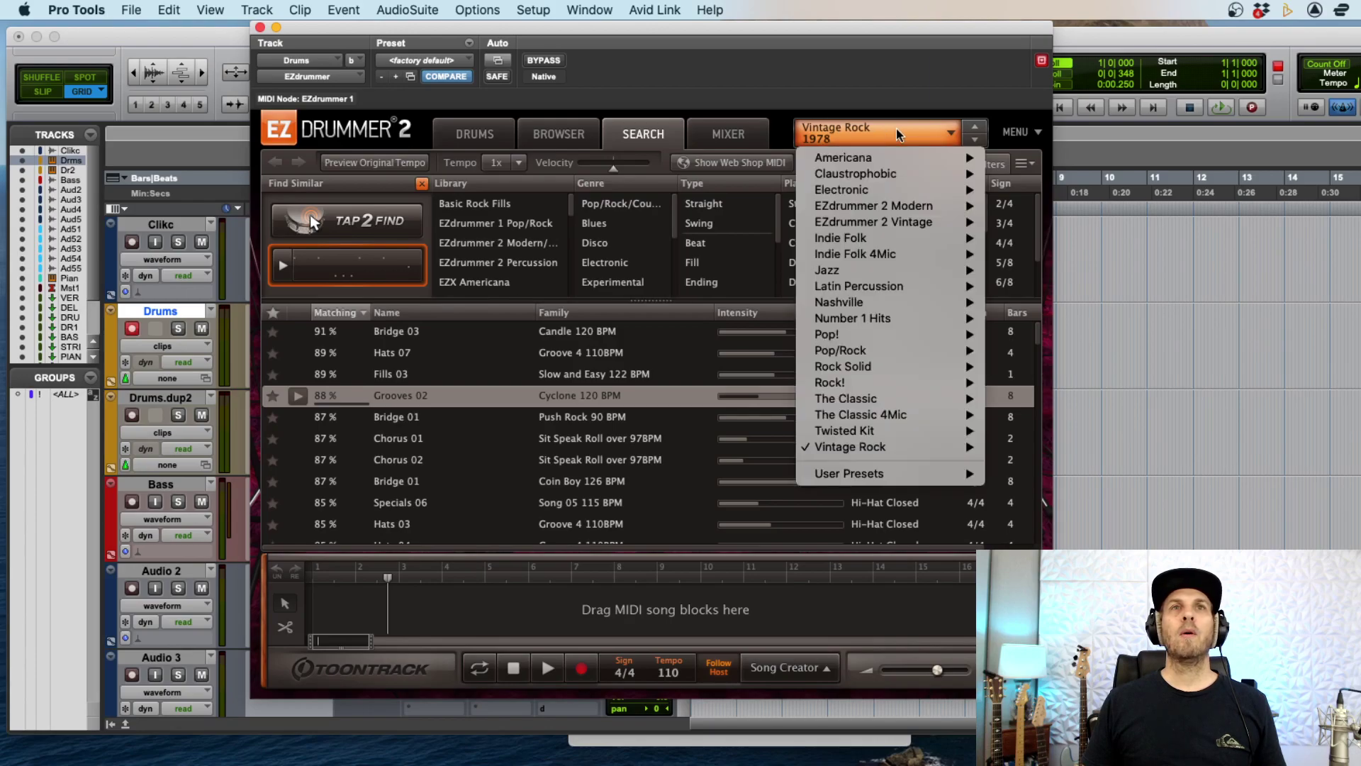
mouse_move(851, 254)
mouse_move(1067, 336)
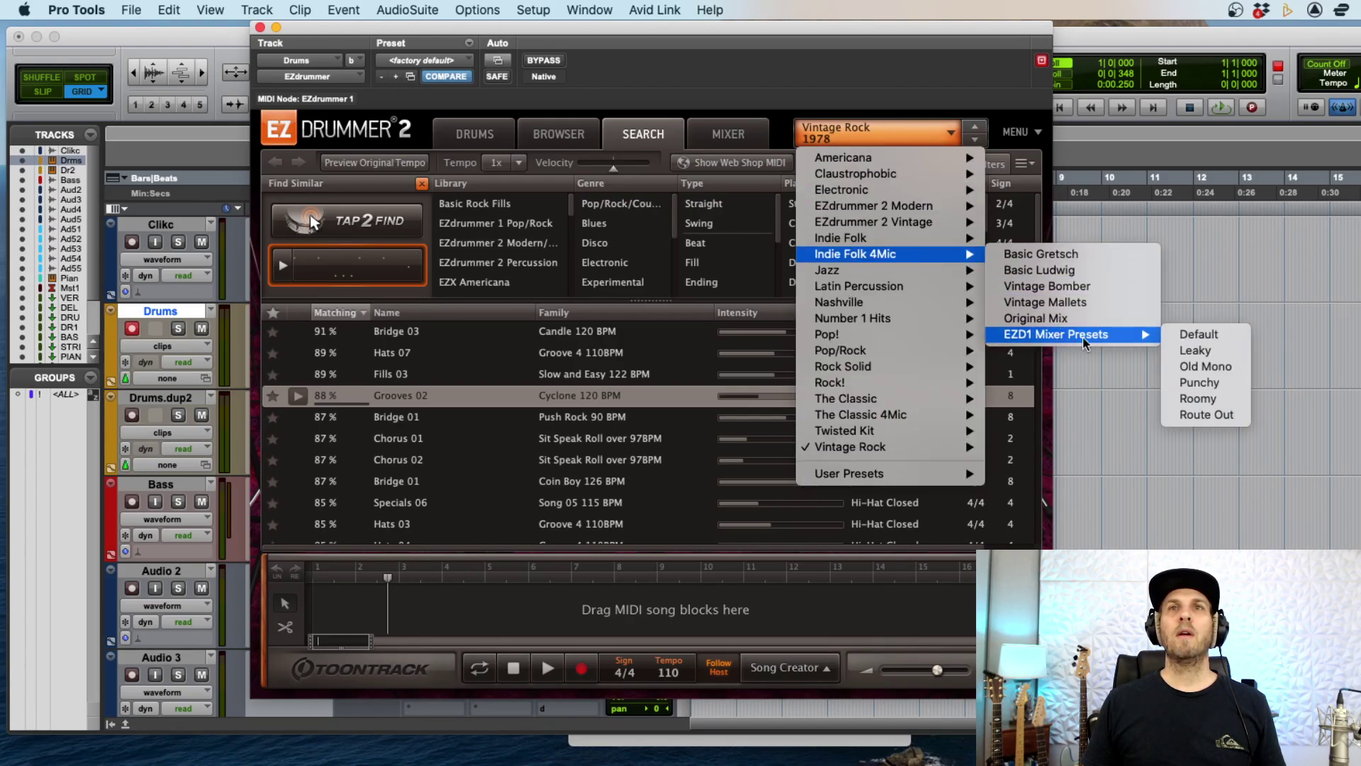
click(1201, 402)
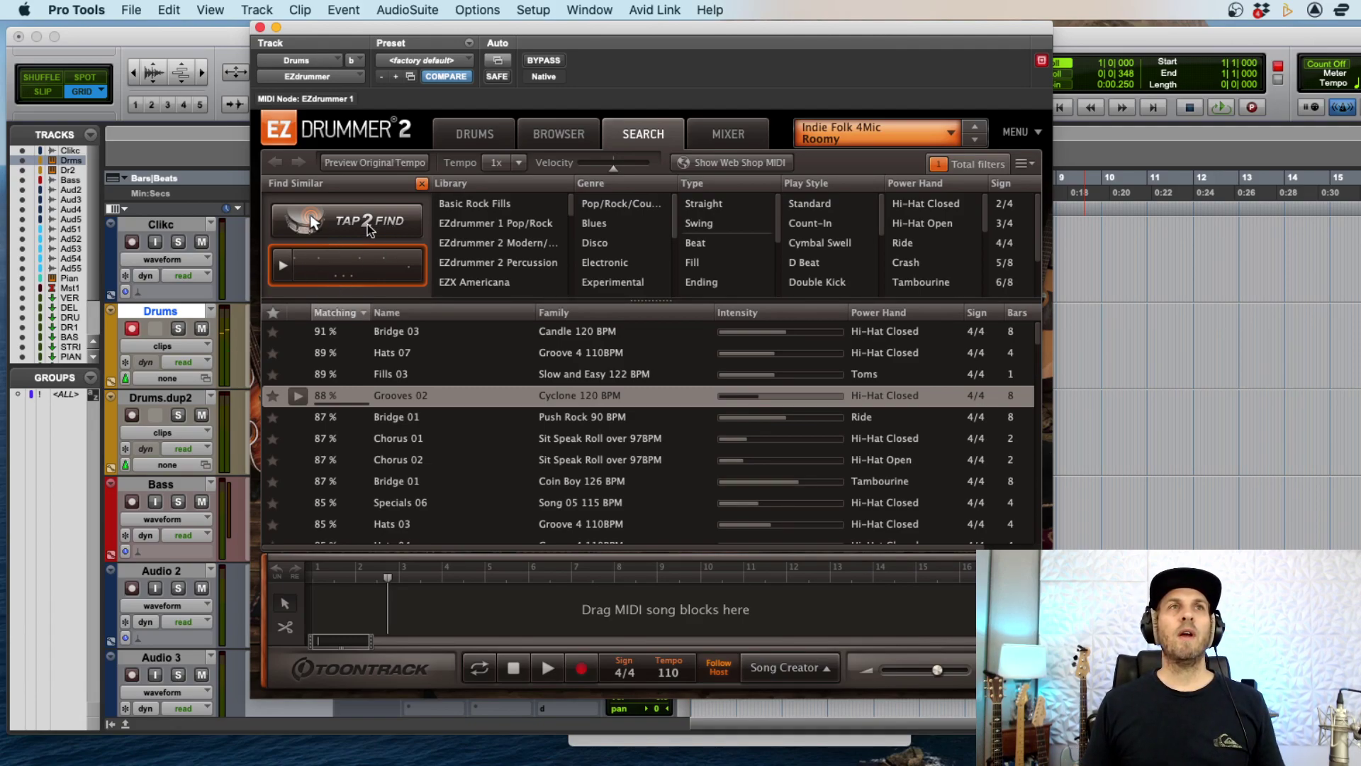
click(560, 139)
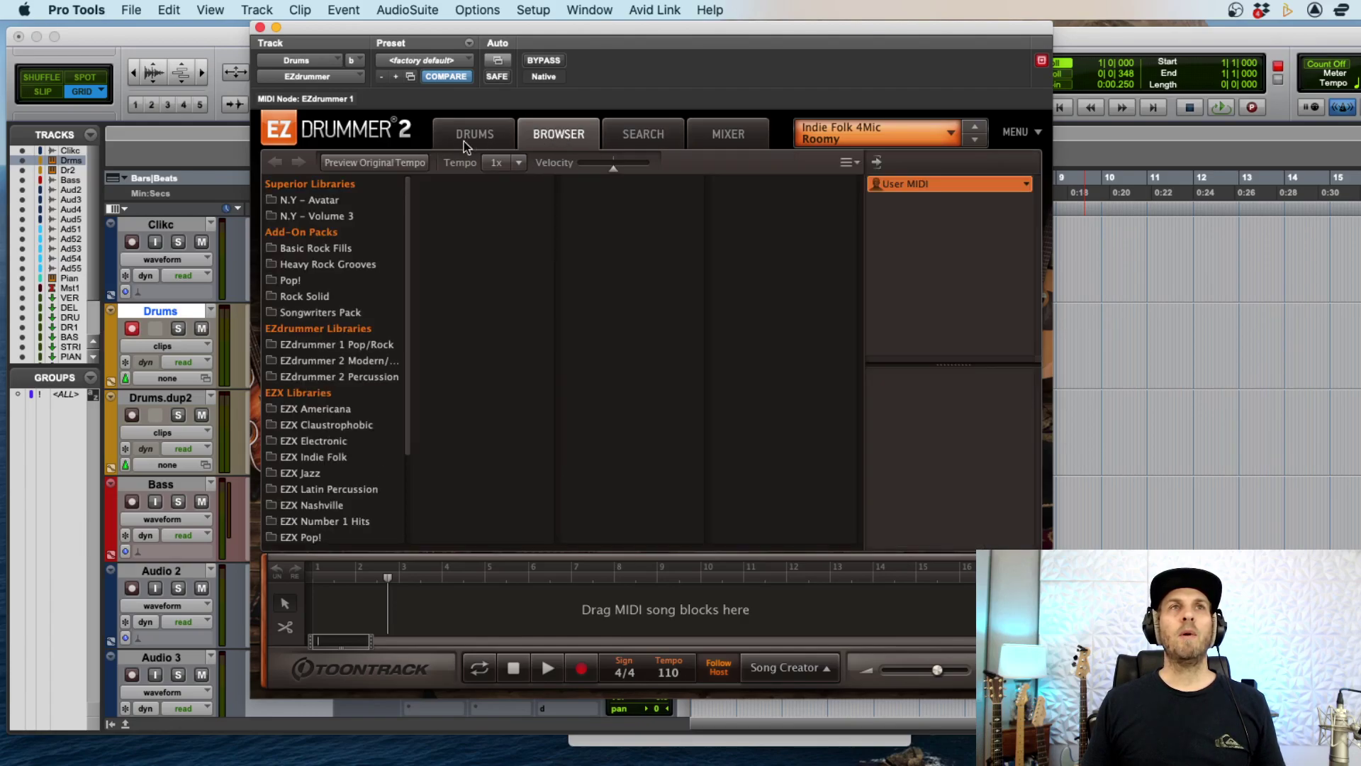
click(462, 142)
click(562, 139)
click(638, 133)
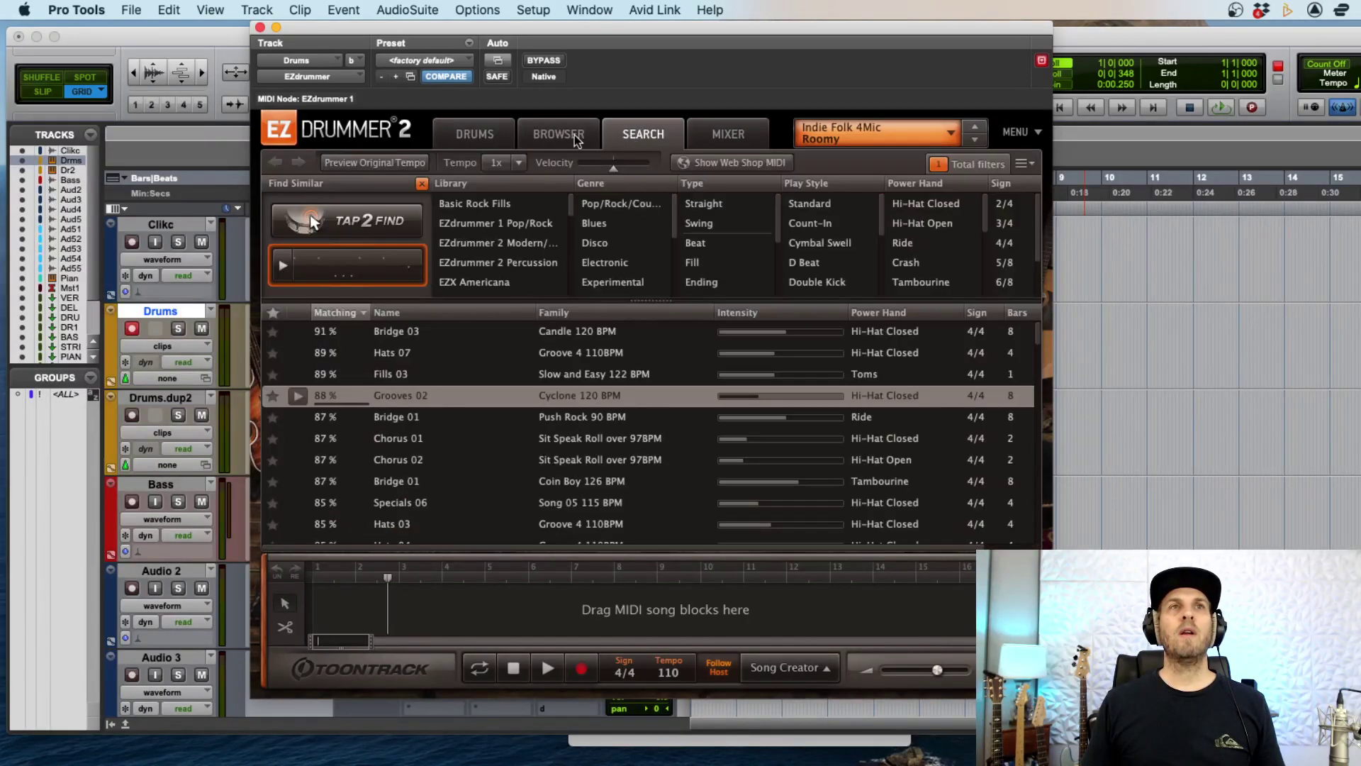
- Clear the tapped pattern in Tap2Find, tap in a new beat and show the matching grooves
click(343, 232)
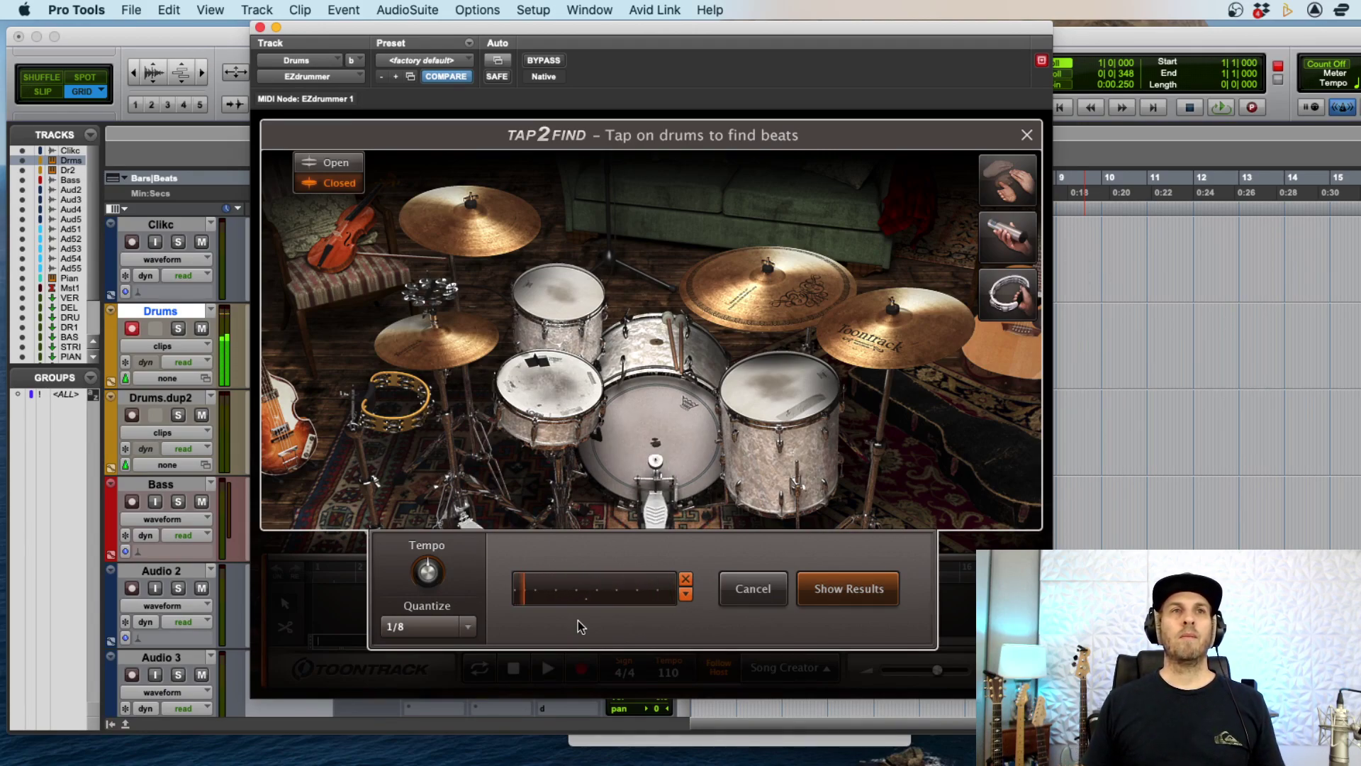
click(684, 580)
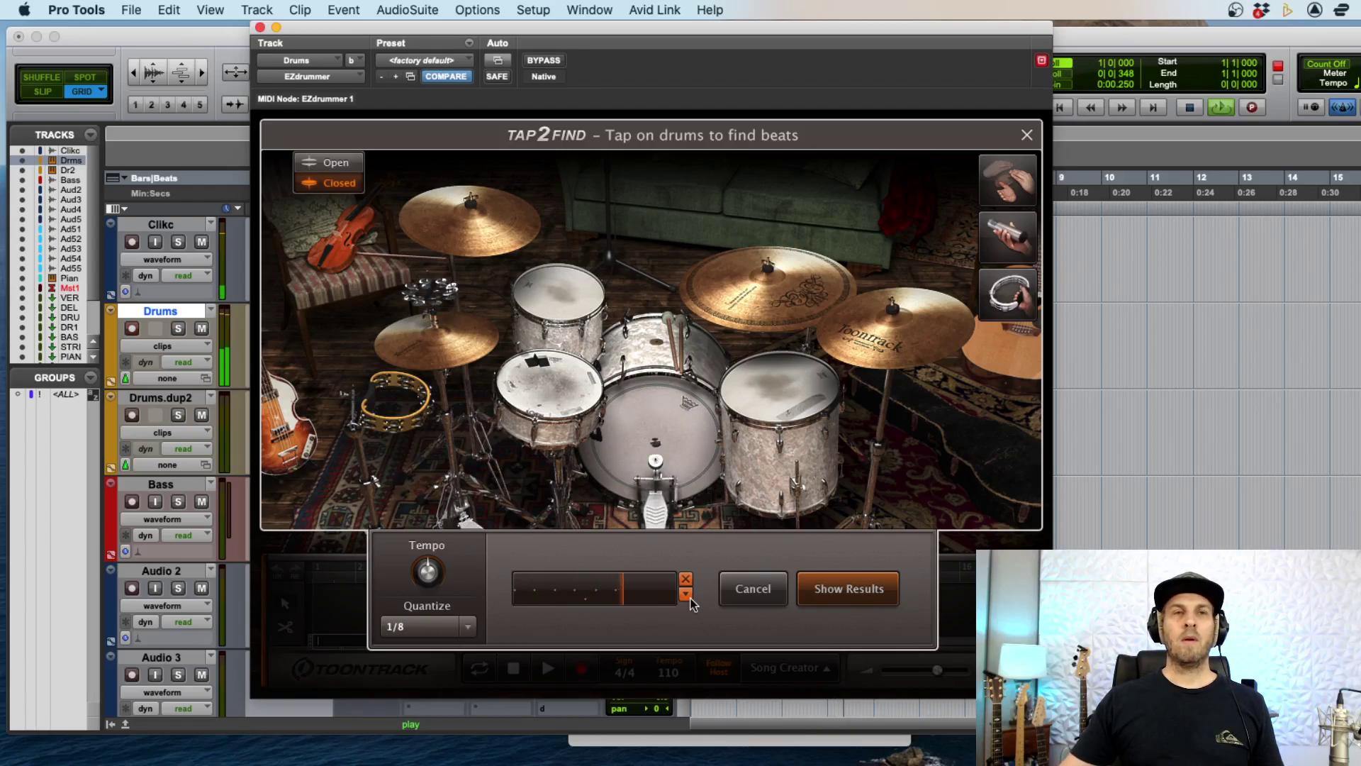
click(839, 590)
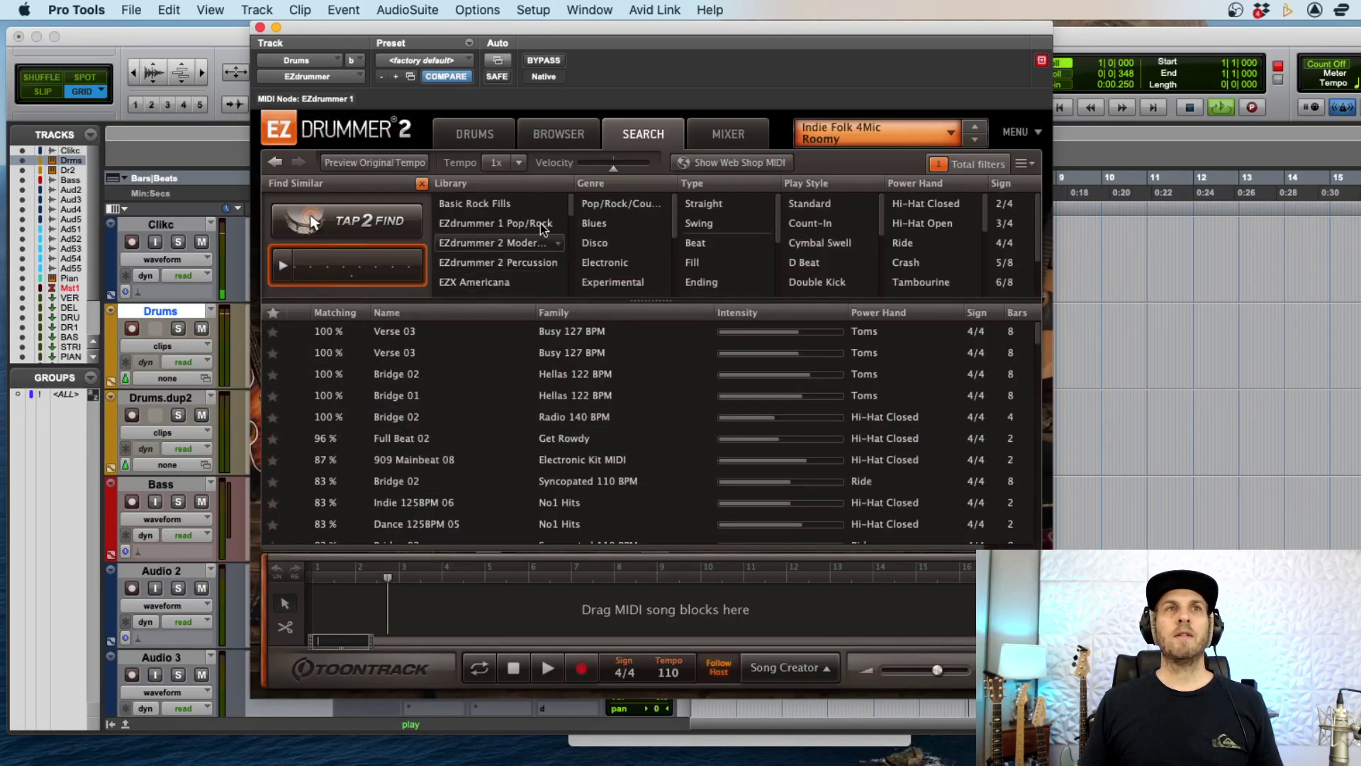
click(1147, 46)
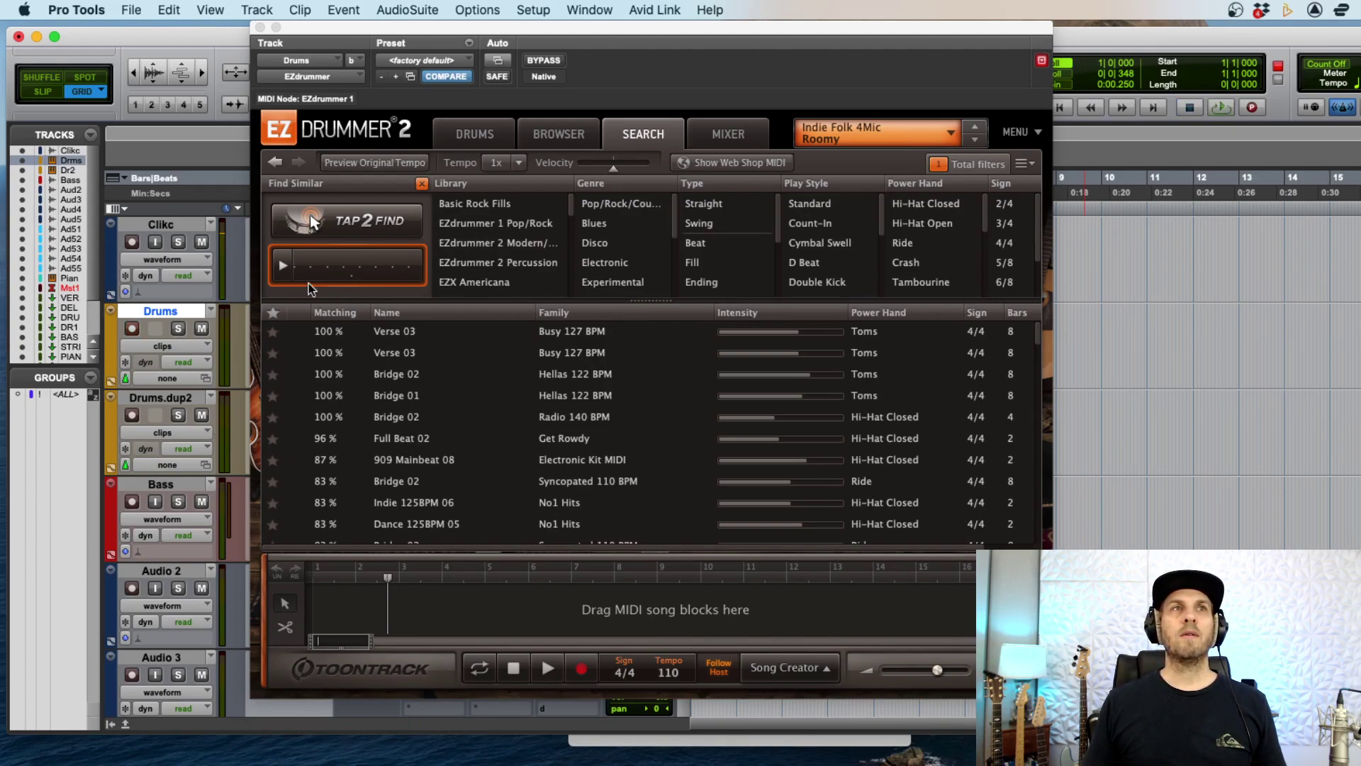
- Audition the Verse 03 grooves (Busy 127 BPM) and the Bridge 01 and Bridge 02 grooves (Hellas 122 BPM)
click(299, 332)
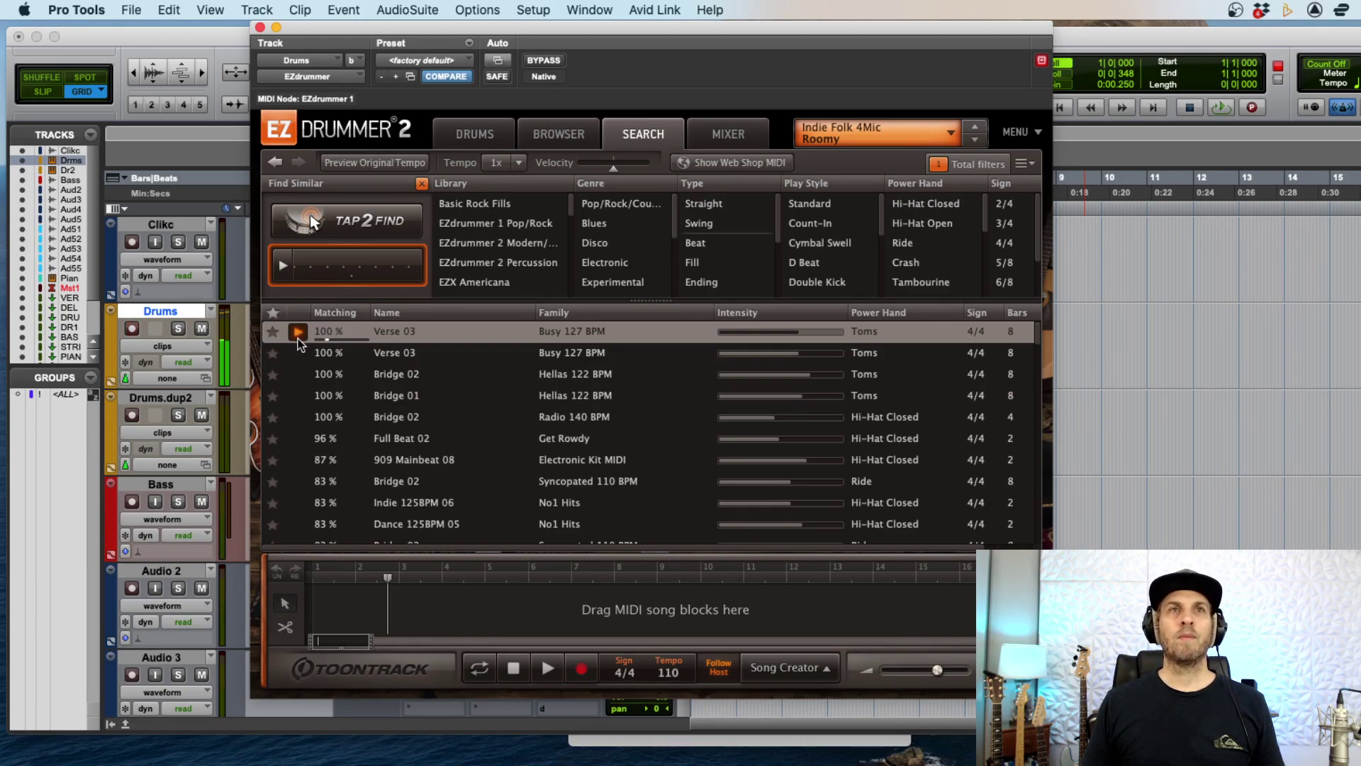
click(297, 353)
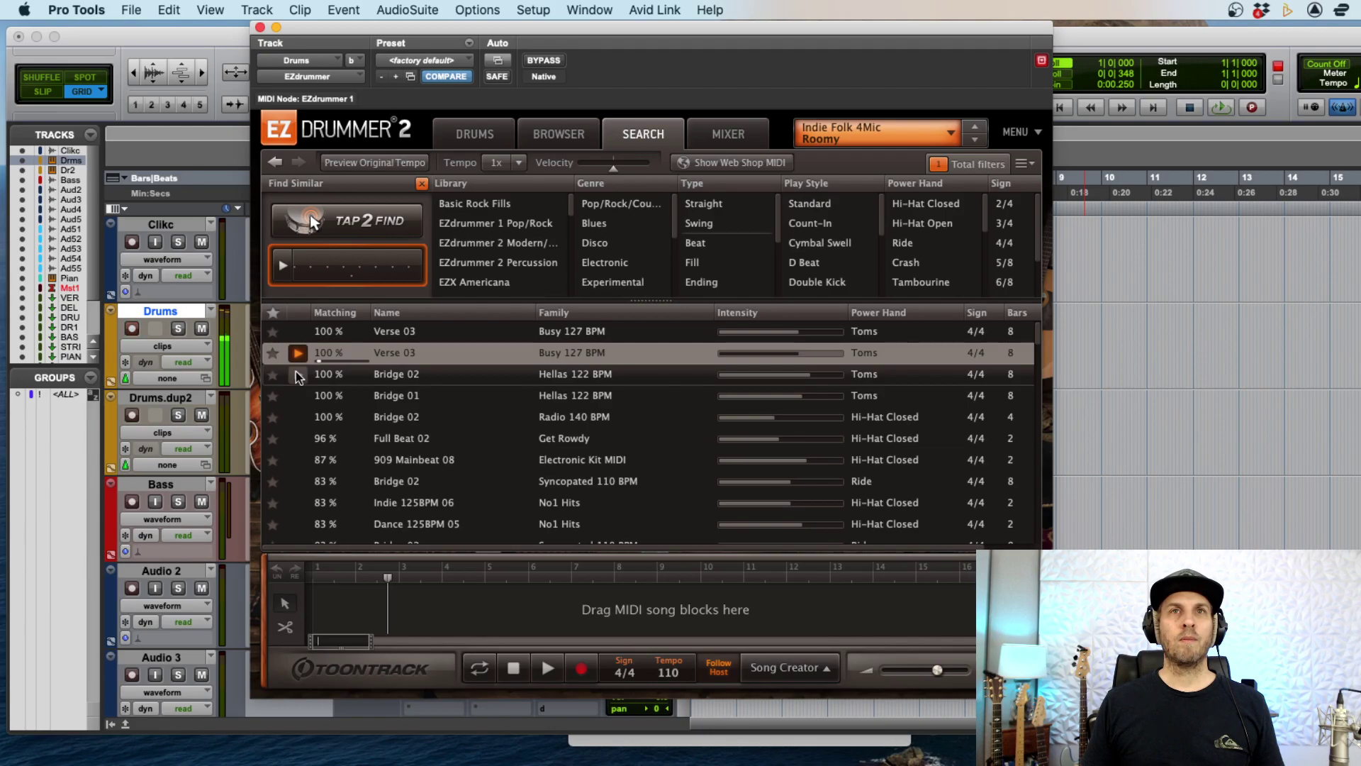
click(298, 395)
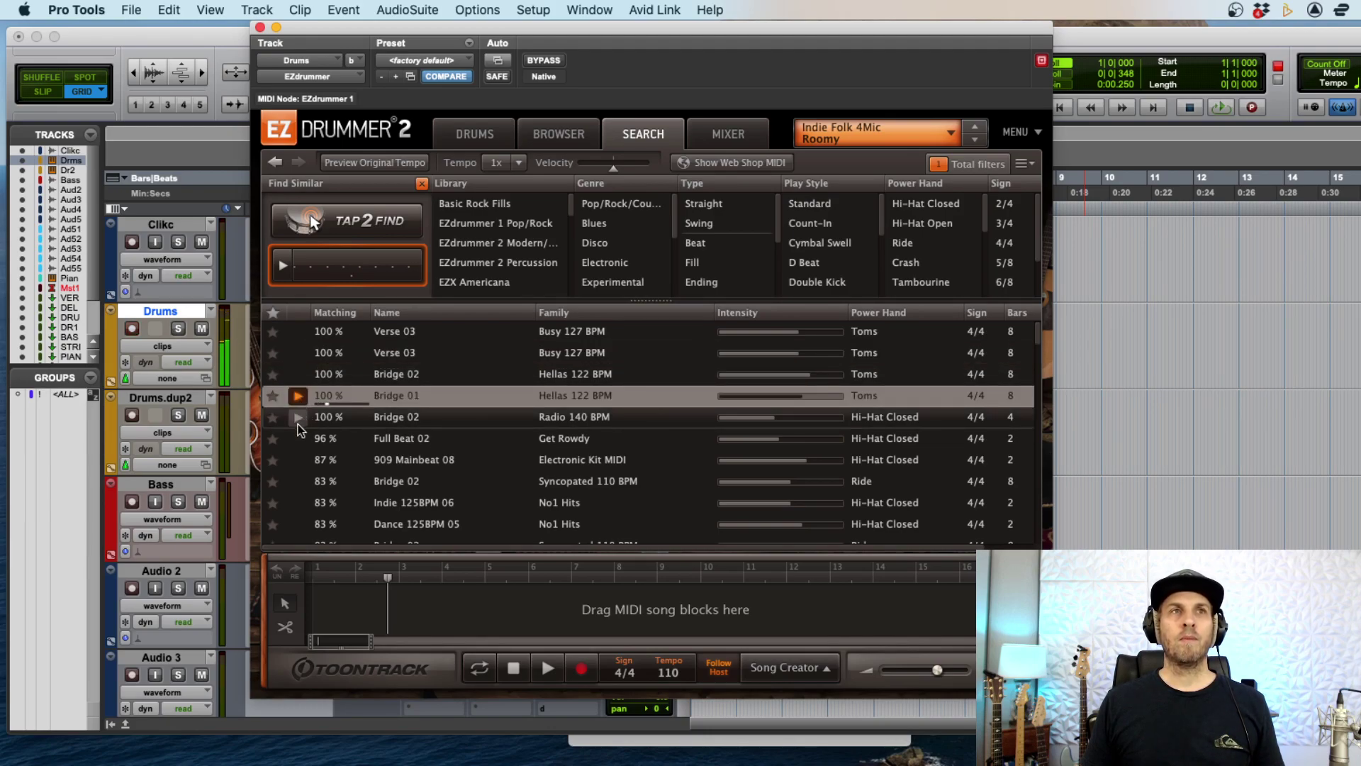
click(300, 397)
click(298, 399)
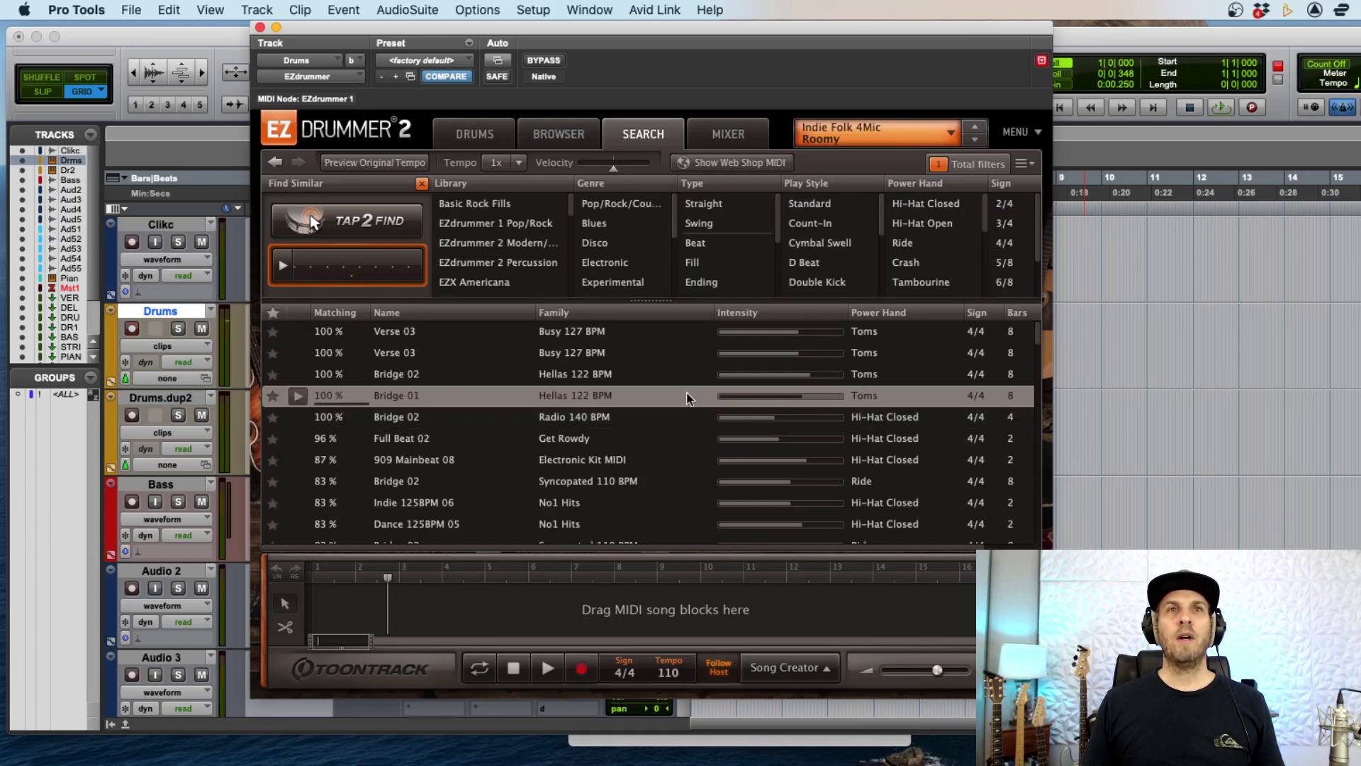
click(296, 376)
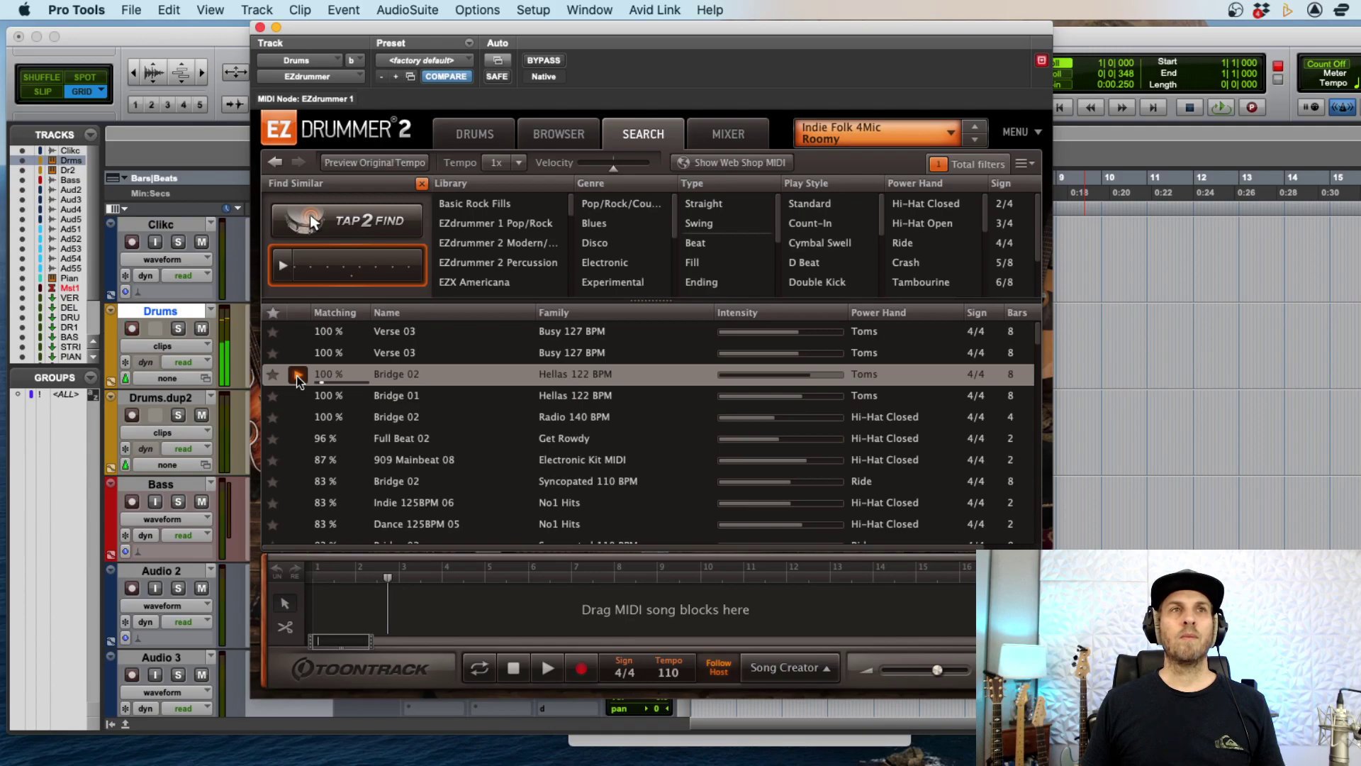
- Audition the second Verse 03 groove (Busy 127 BPM) and place it on the Drums track starting at bar 2
click(296, 353)
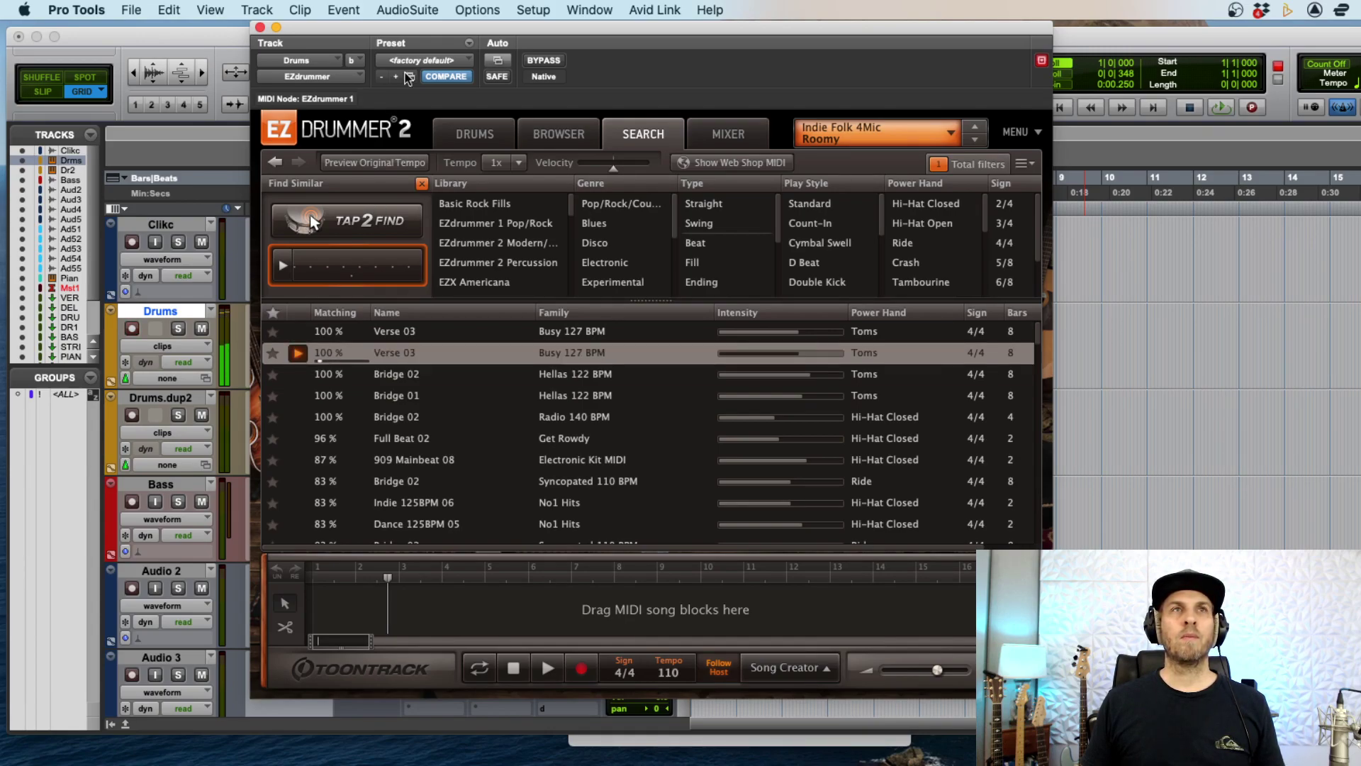
drag(429, 28, 652, 350)
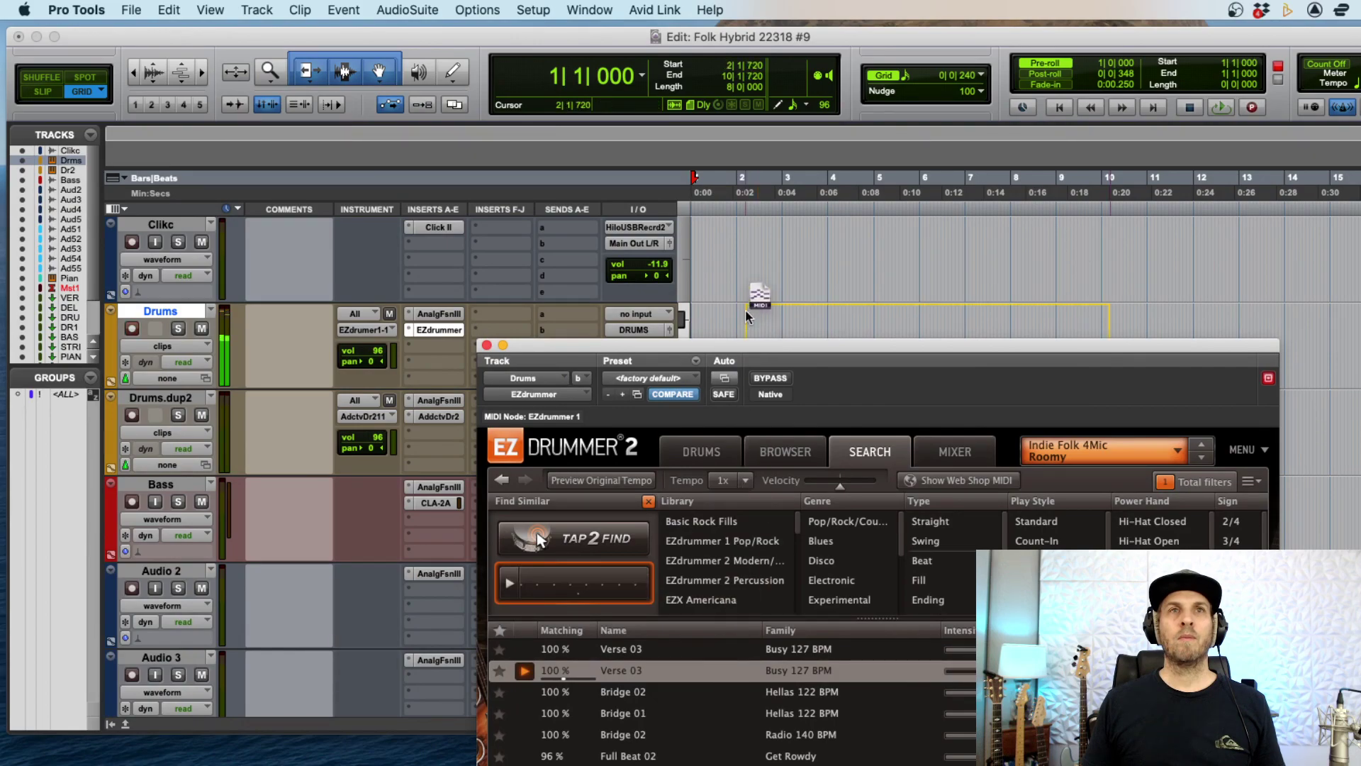
drag(735, 317, 735, 317)
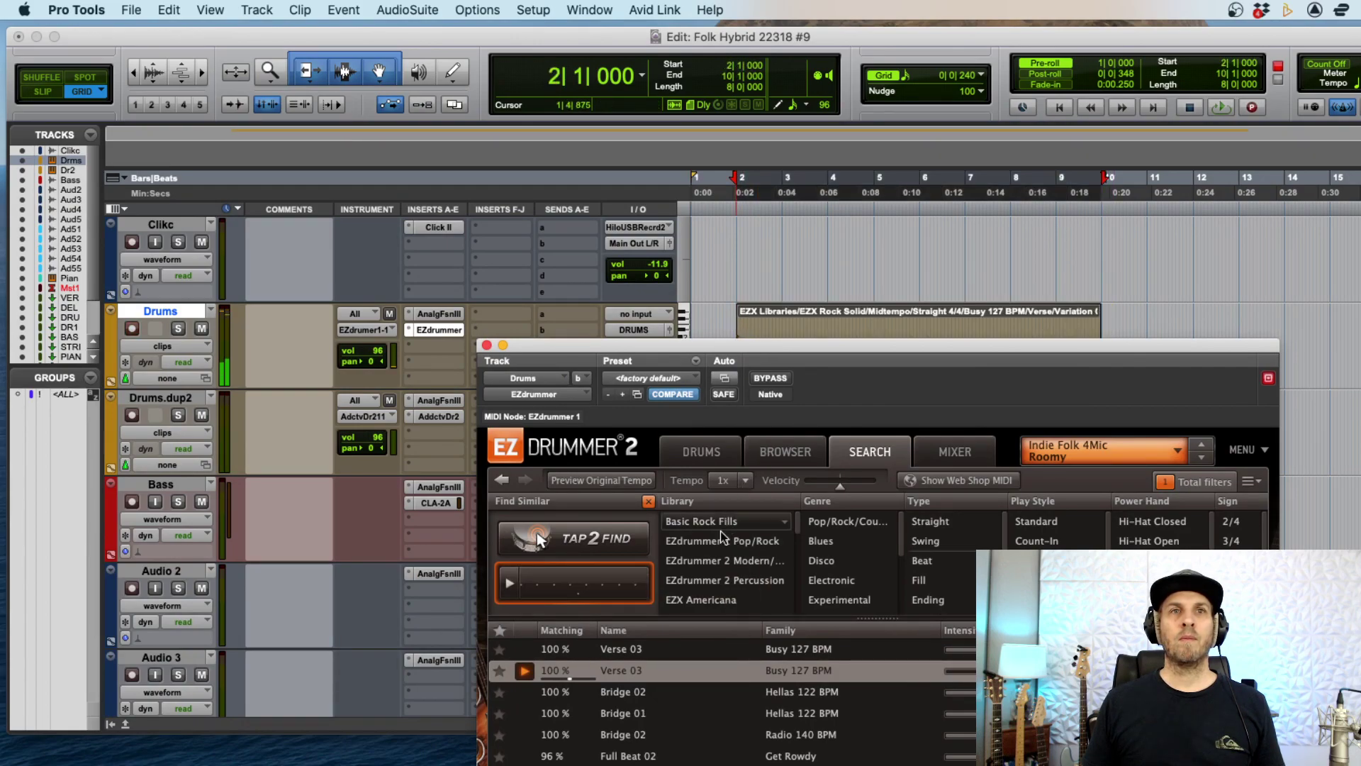
- Audition the Bridge 01 groove (Hellas 122 BPM), shrink the webcam overlay in OBS and return to Pro Tools
click(525, 713)
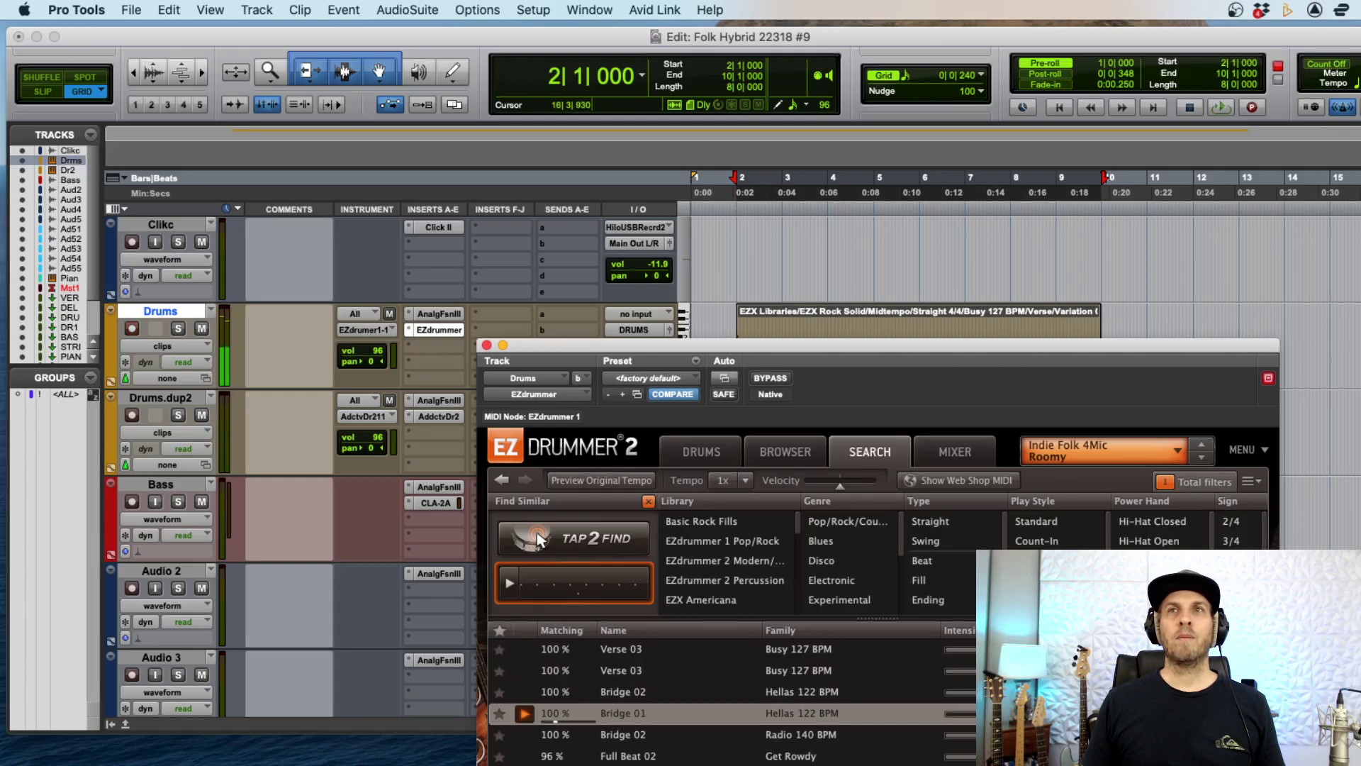
key(super+Tab)
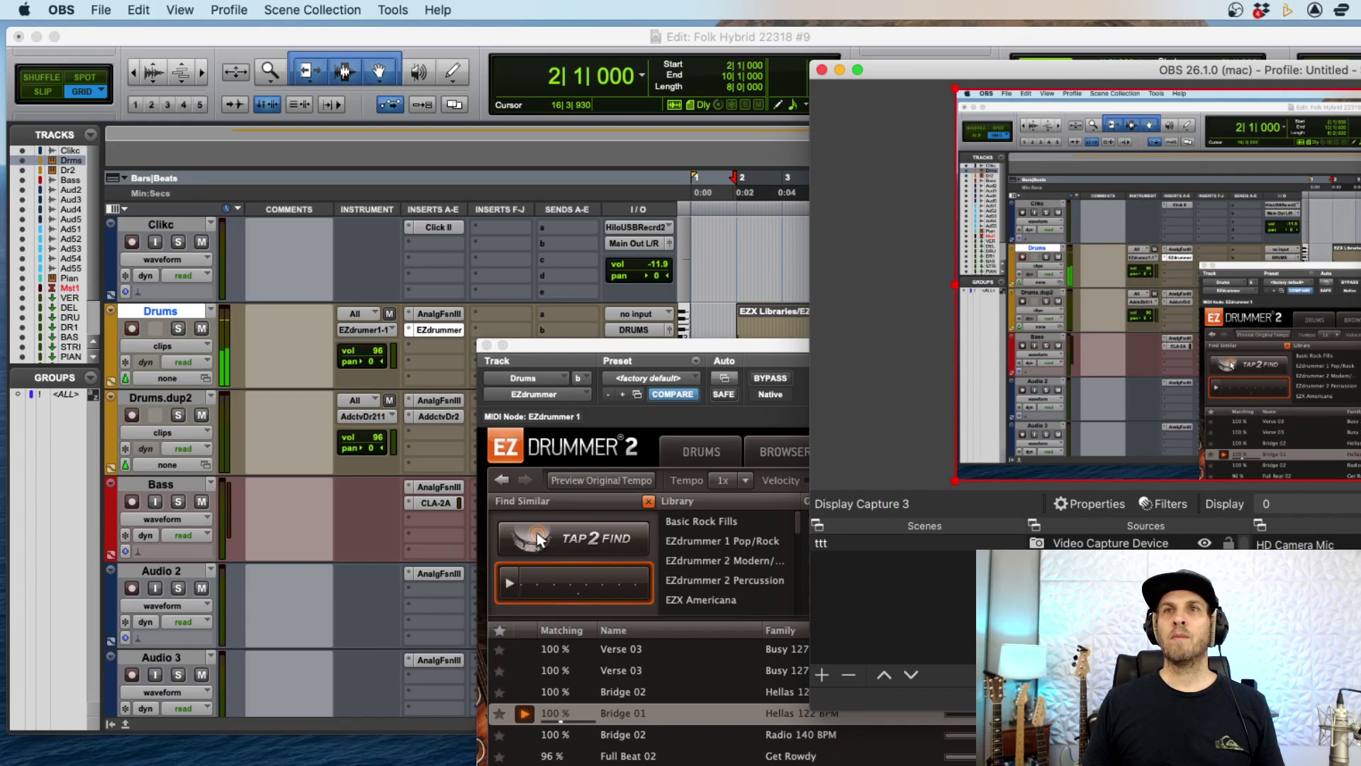
key(Up)
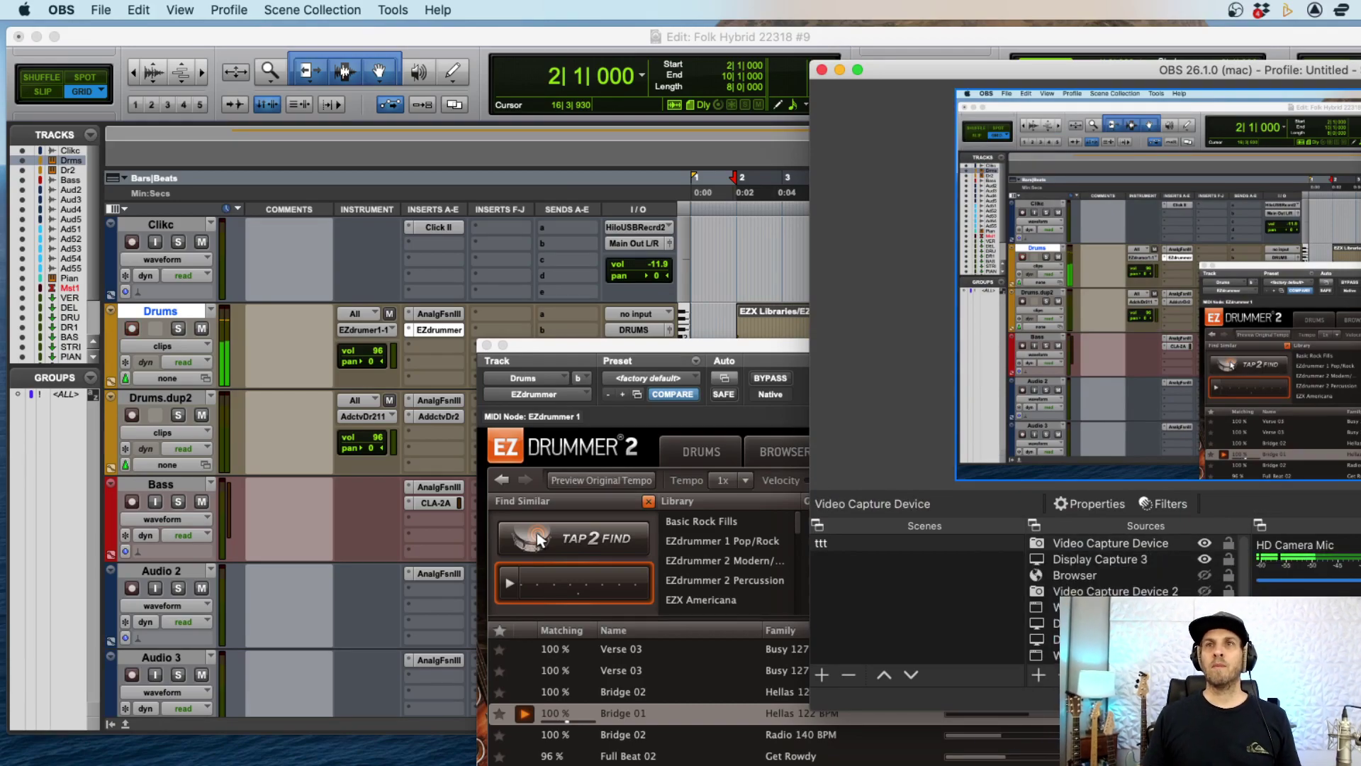
click(765, 347)
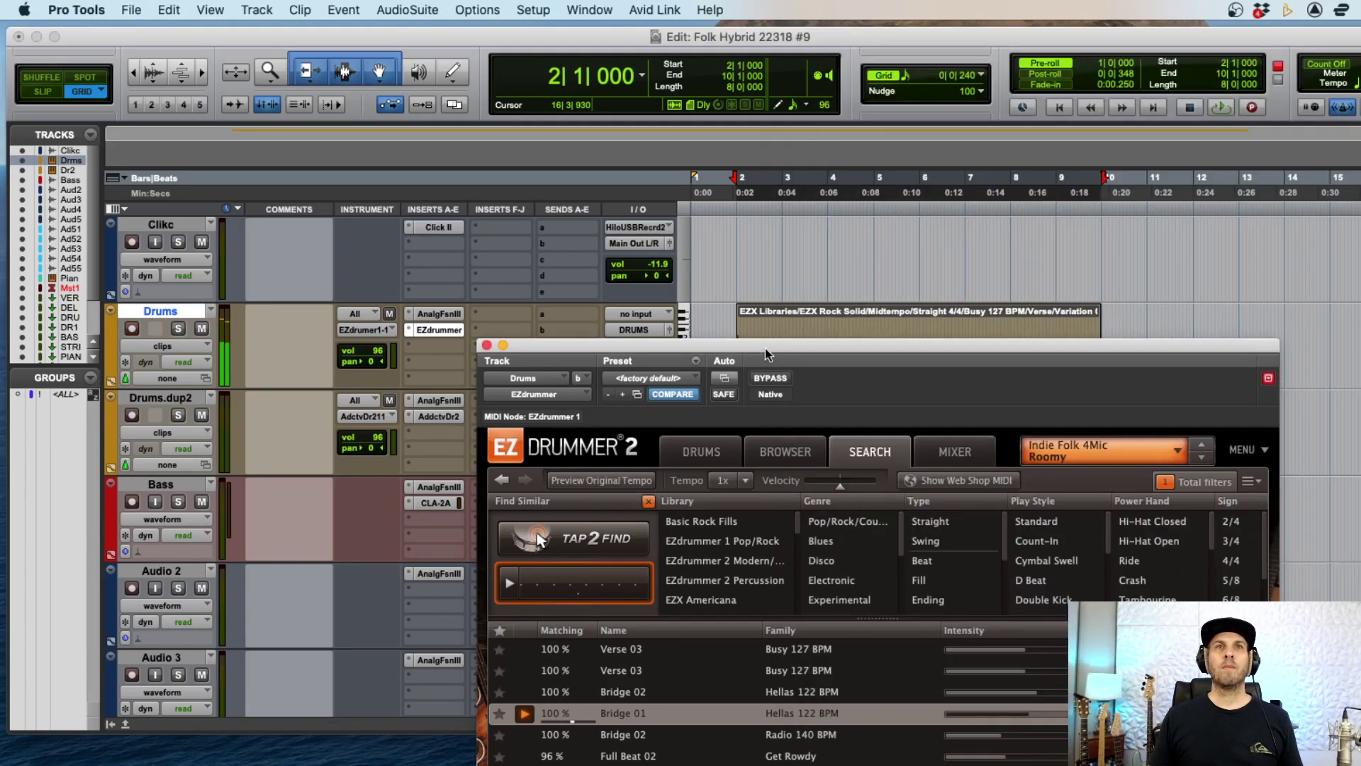
- Place the Bridge 01 groove on the Drums track after the Verse clip, end its preview and close EZdrummer
drag(615, 725, 1119, 325)
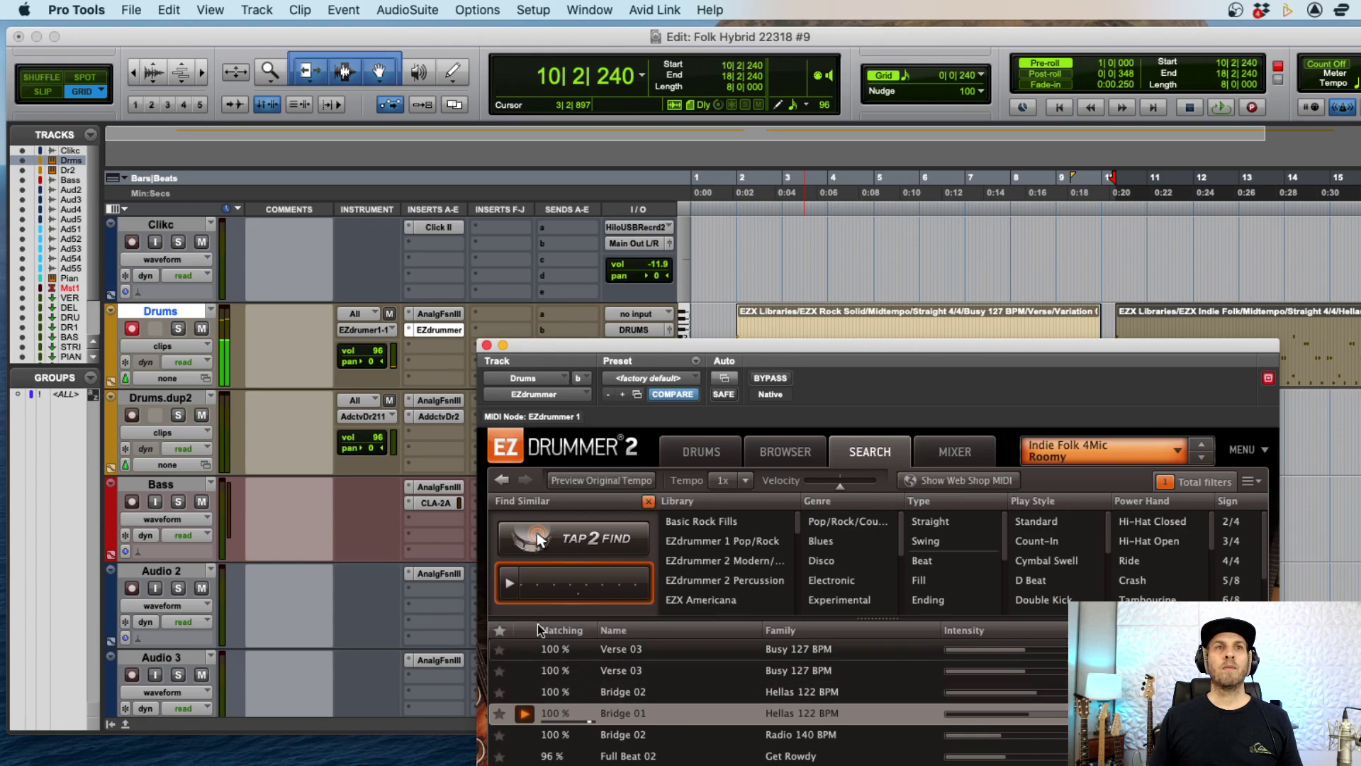
click(525, 712)
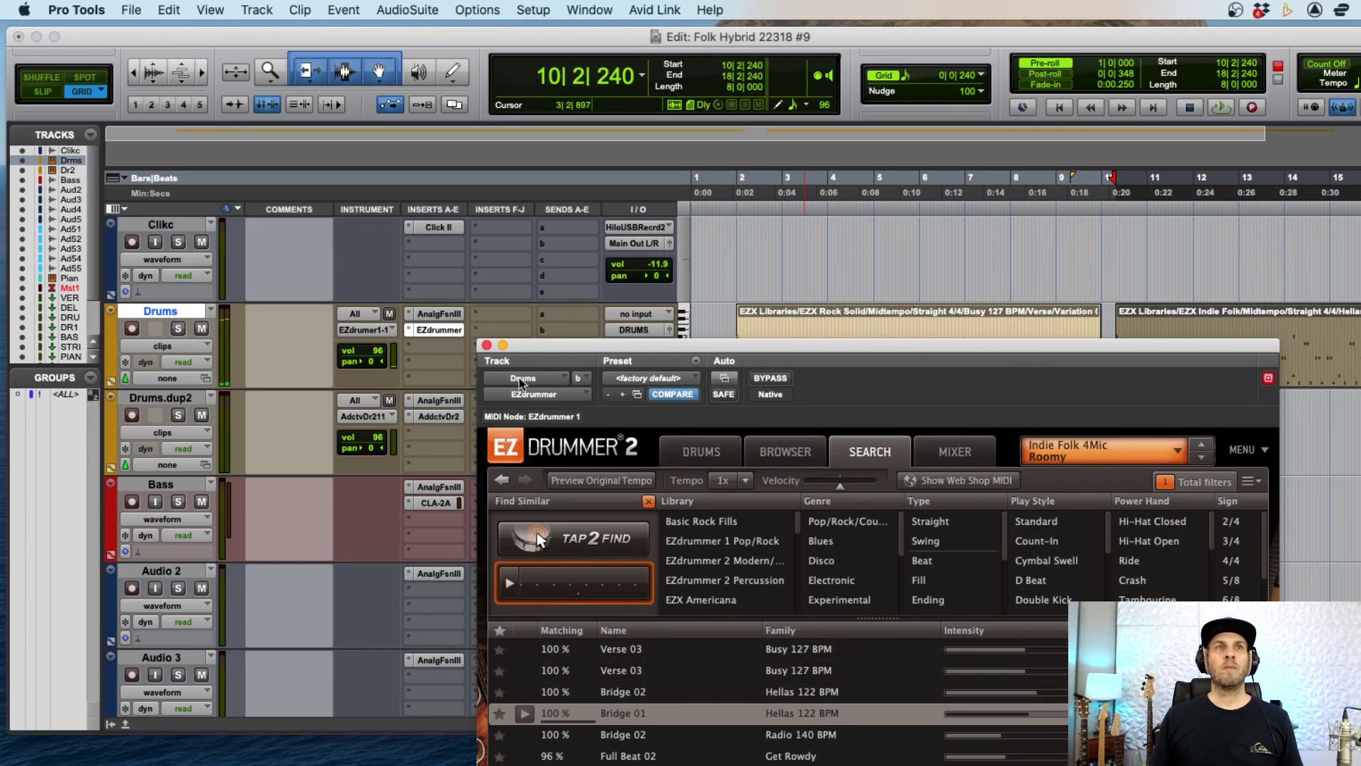
click(486, 345)
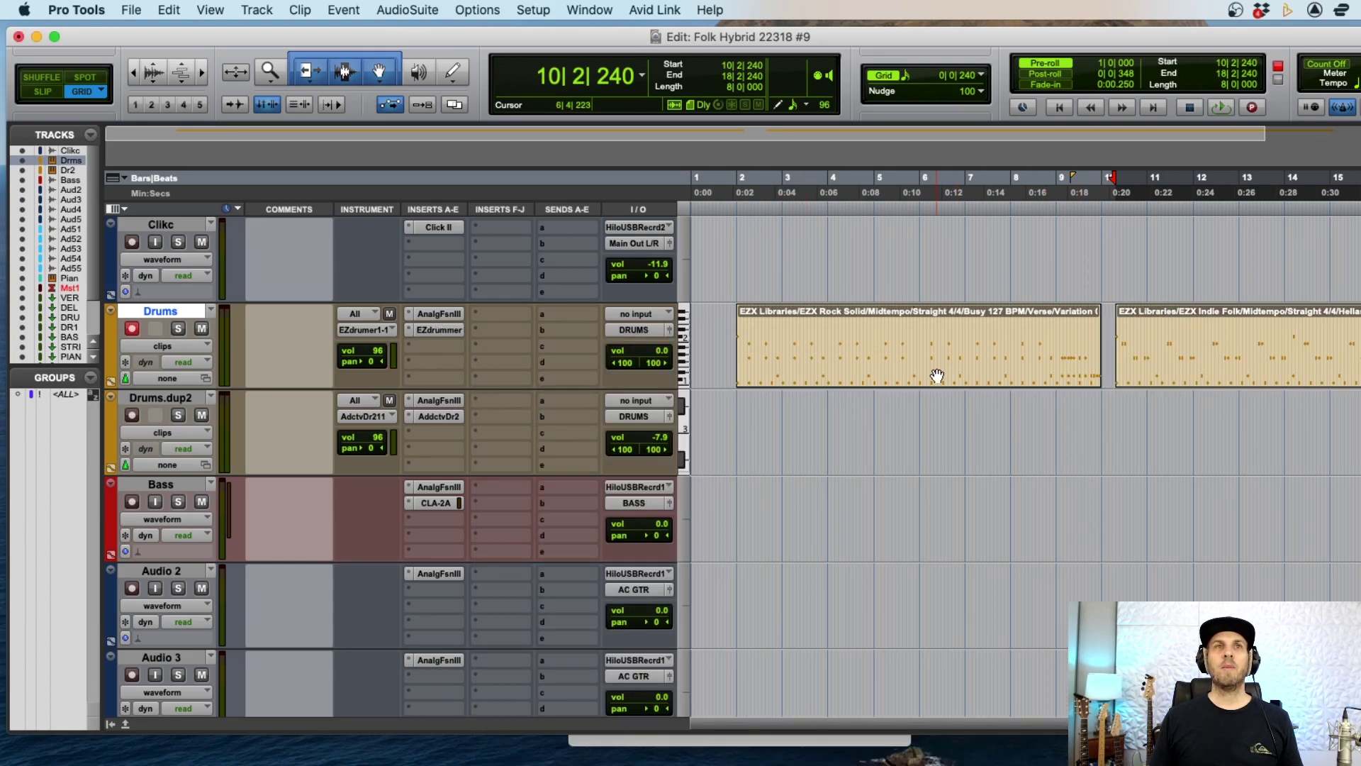
- Play the Drums track from about bar 2 and lower its volume to -4.0 dB
key(Return)
key(super+bracketright)
key(super+bracketleft)
key(space)
key(super+bracketright)
key(super+bracketleft)
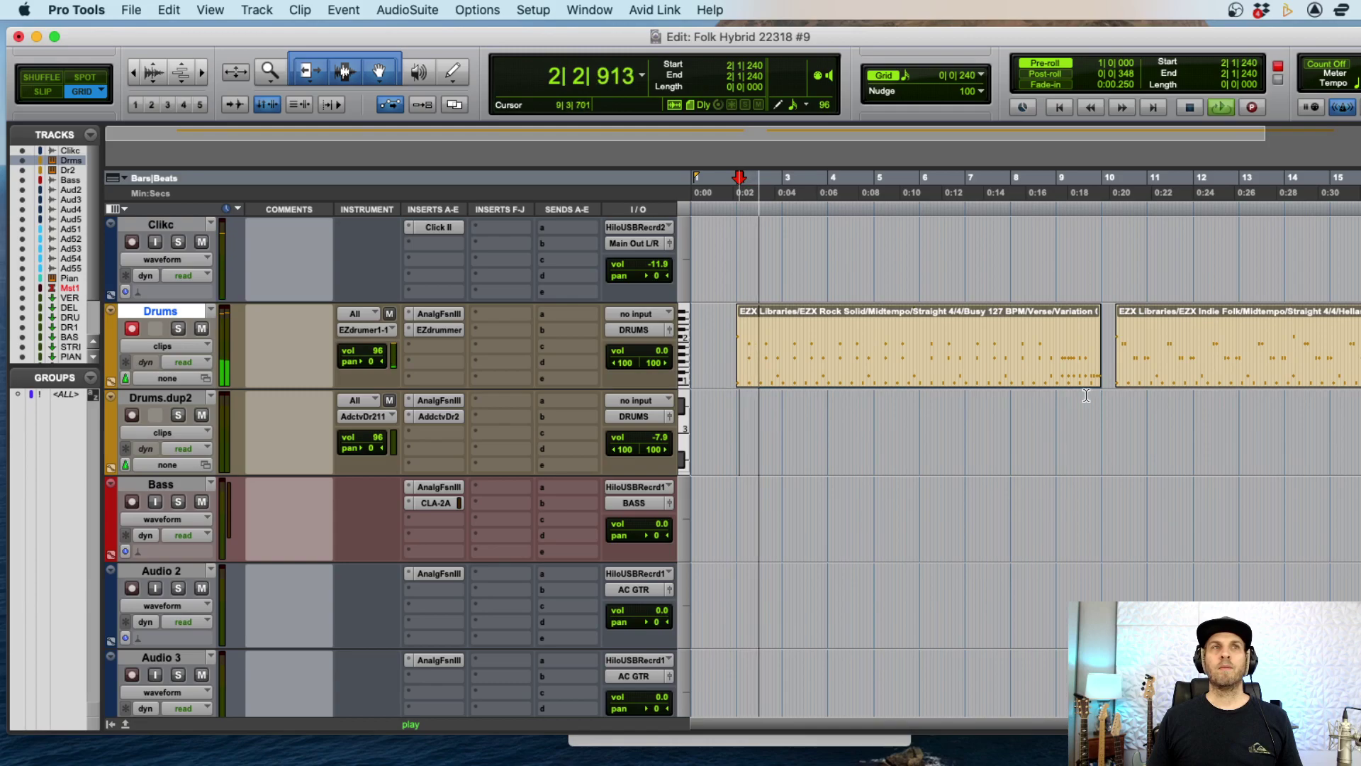
drag(660, 351, 661, 362)
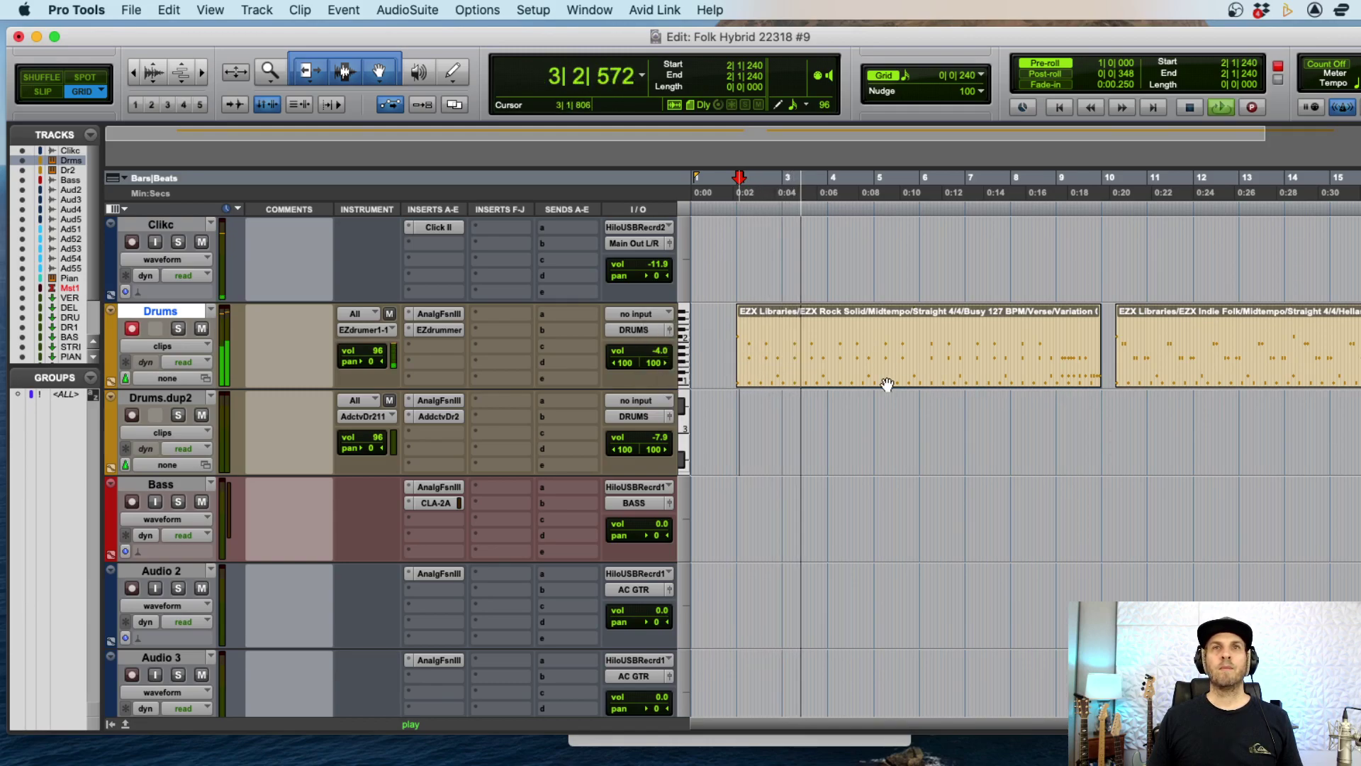
- Listen to the end of the Verse clip, shift the Bridge clip later and duplicate the Verse clip at bar 10
click(1070, 412)
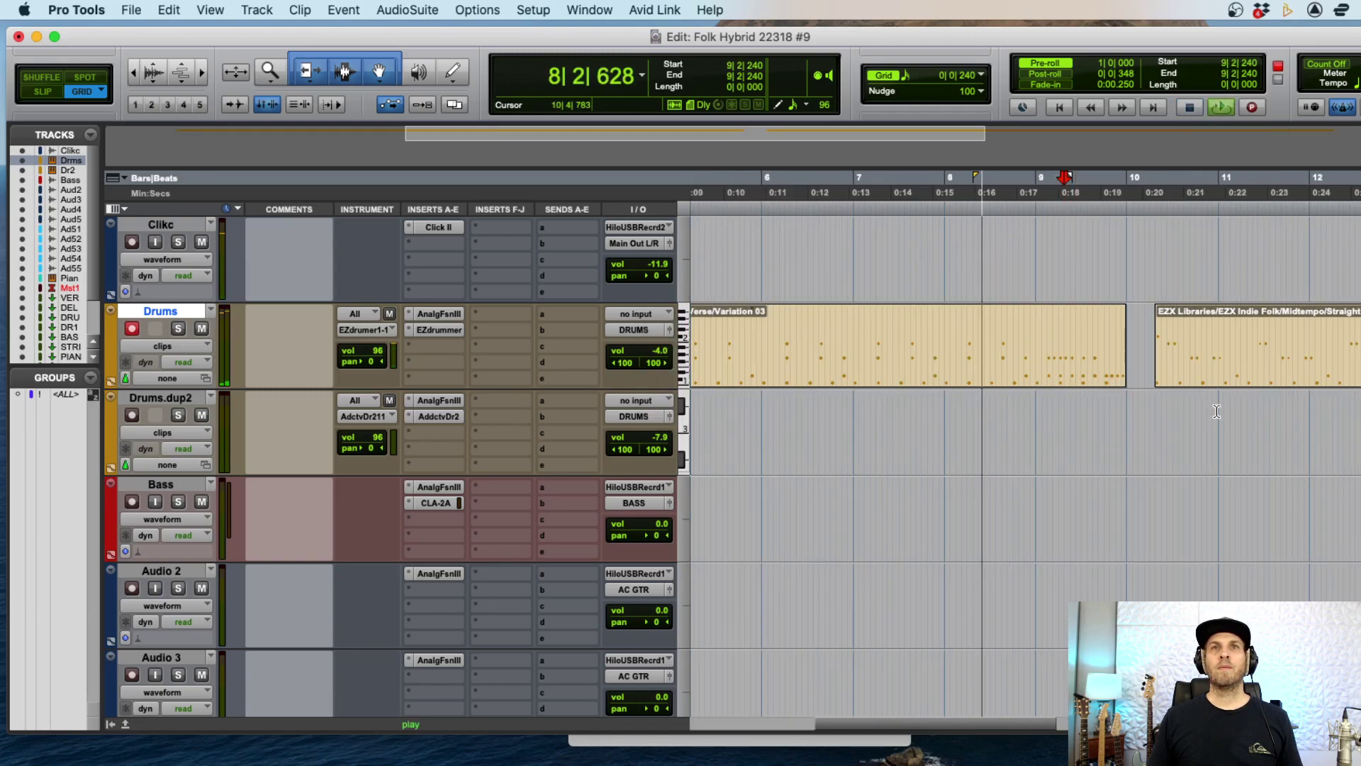
key(super+bracketleft)
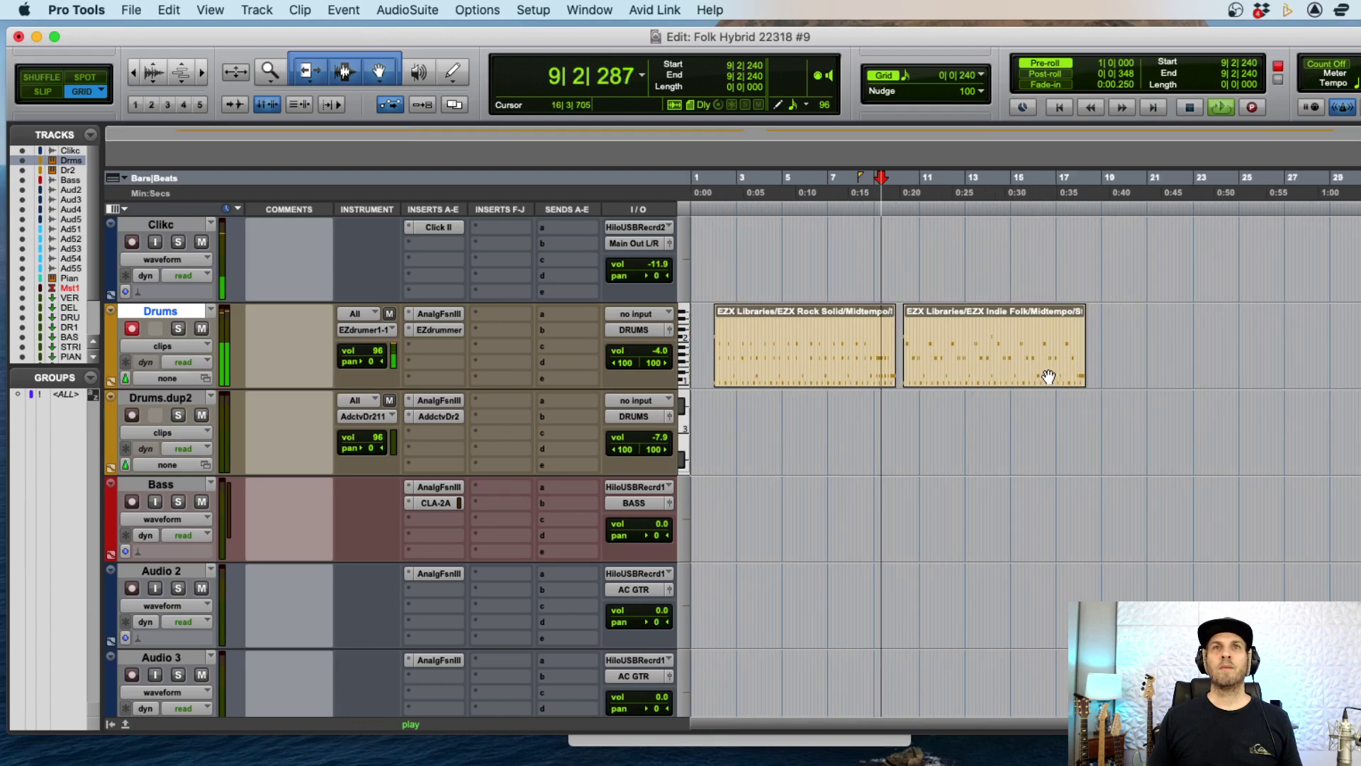
drag(969, 373, 1148, 376)
click(868, 369)
key(super+d)
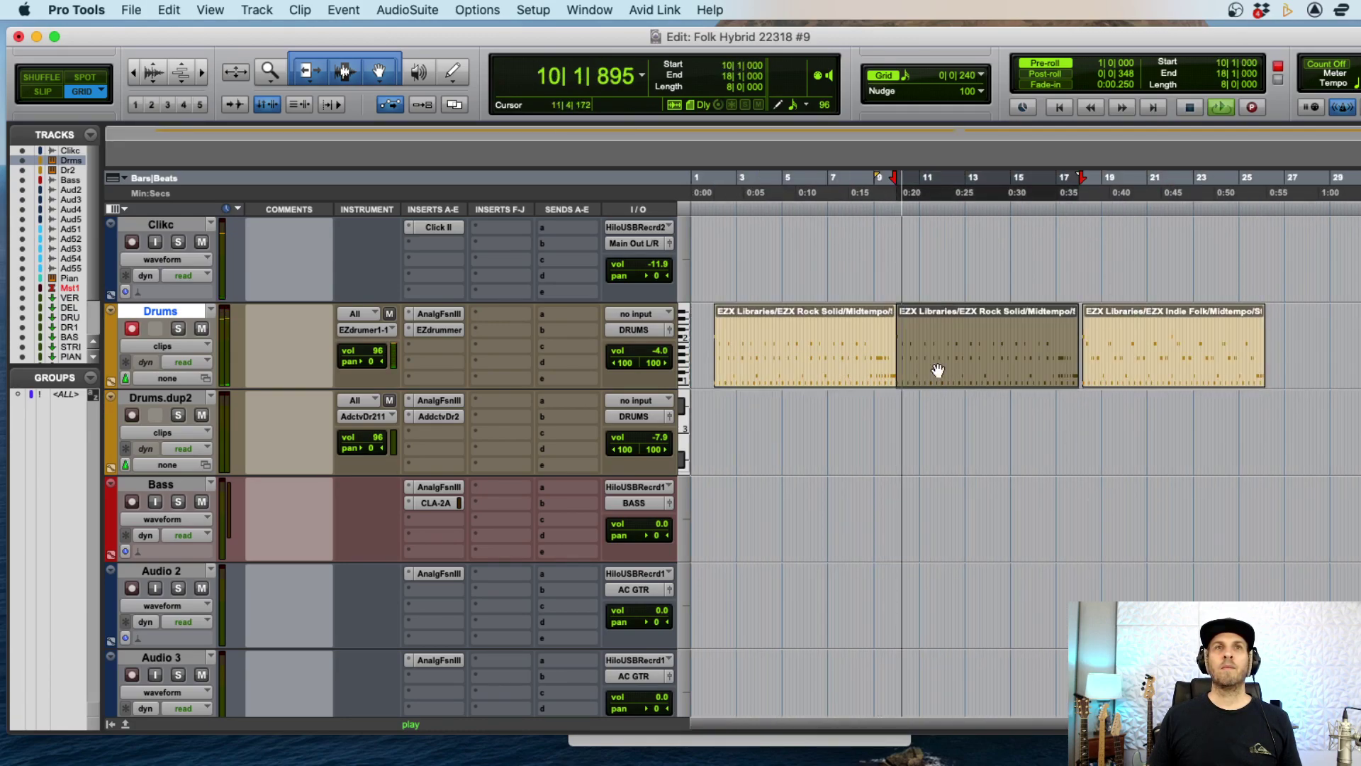
- Move the Bridge clip to start at bar 18, directly after the second Verse clip, and play the transition
click(1177, 372)
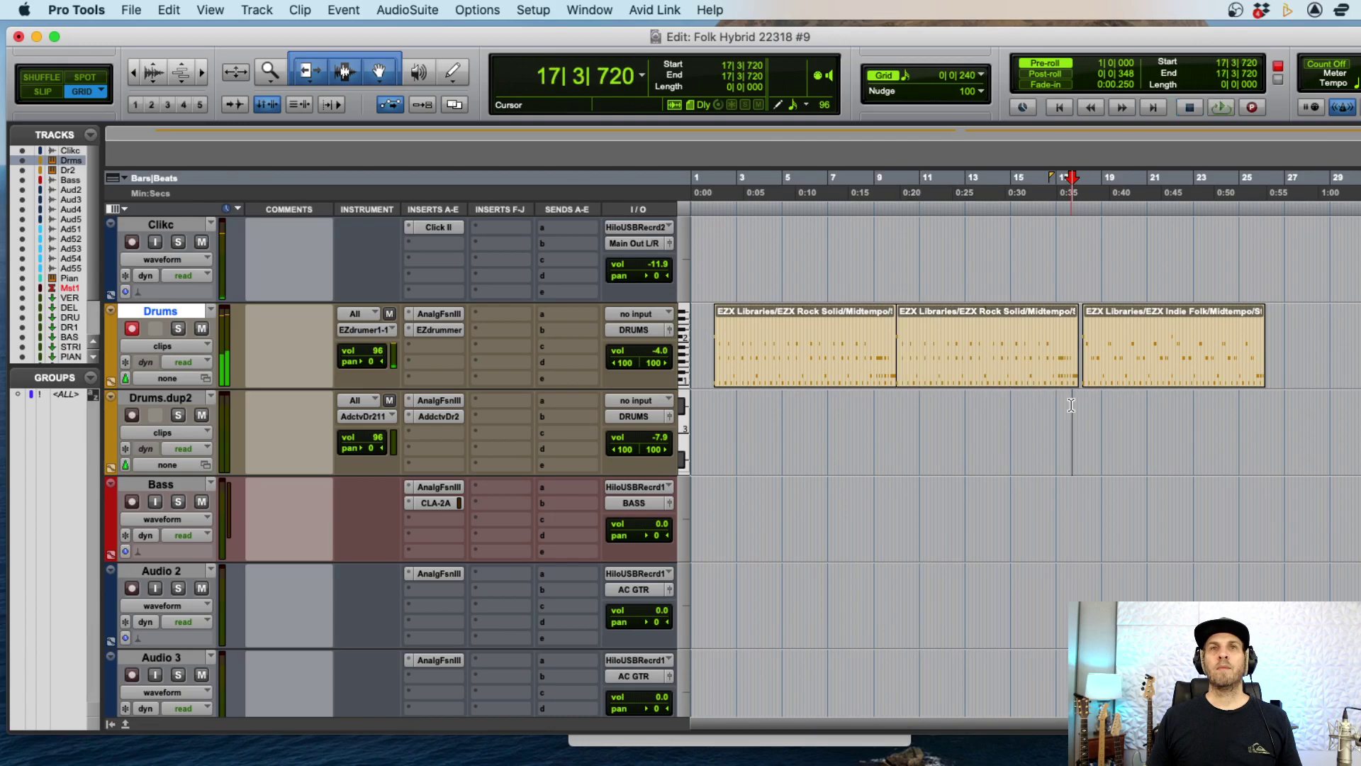
key(super+bracketright)
key(super+bracketright)
key(super+bracketleft)
key(super+bracketleft)
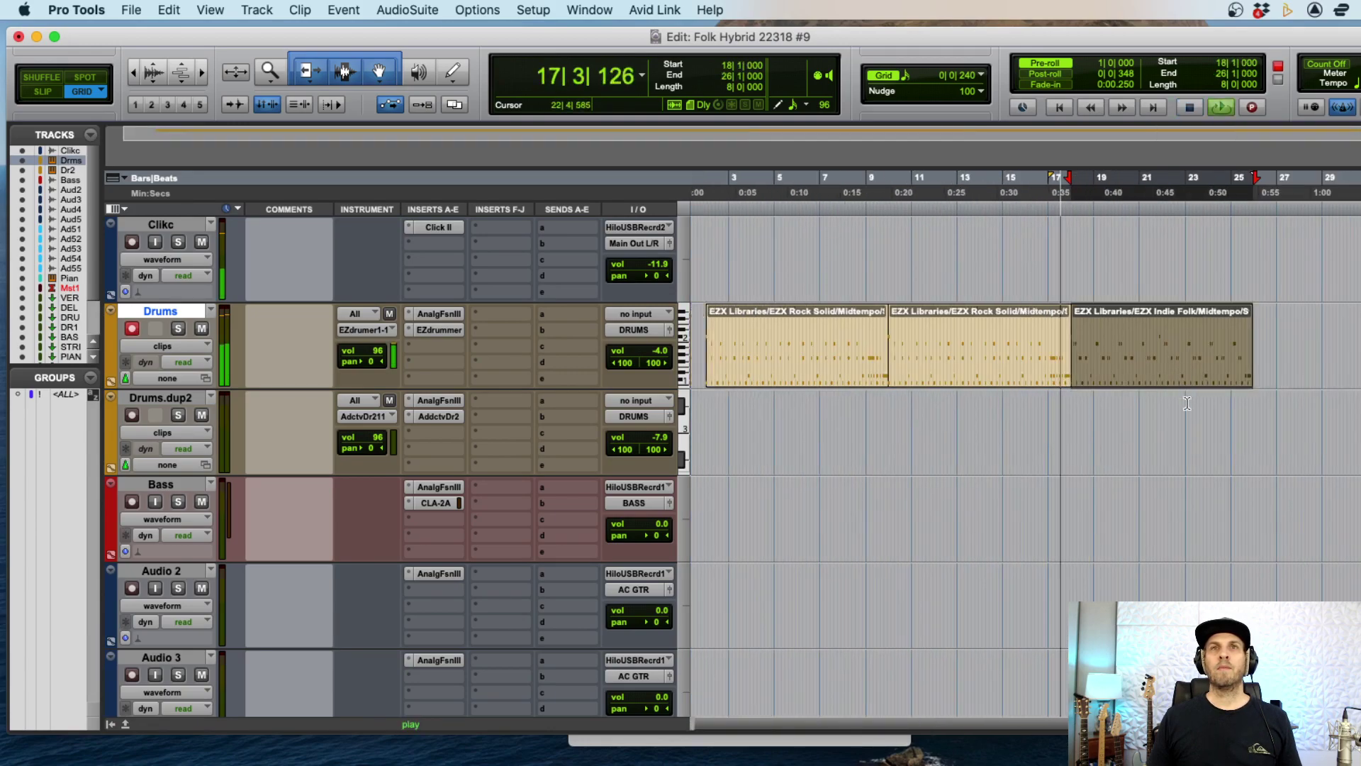
key(super+bracketleft)
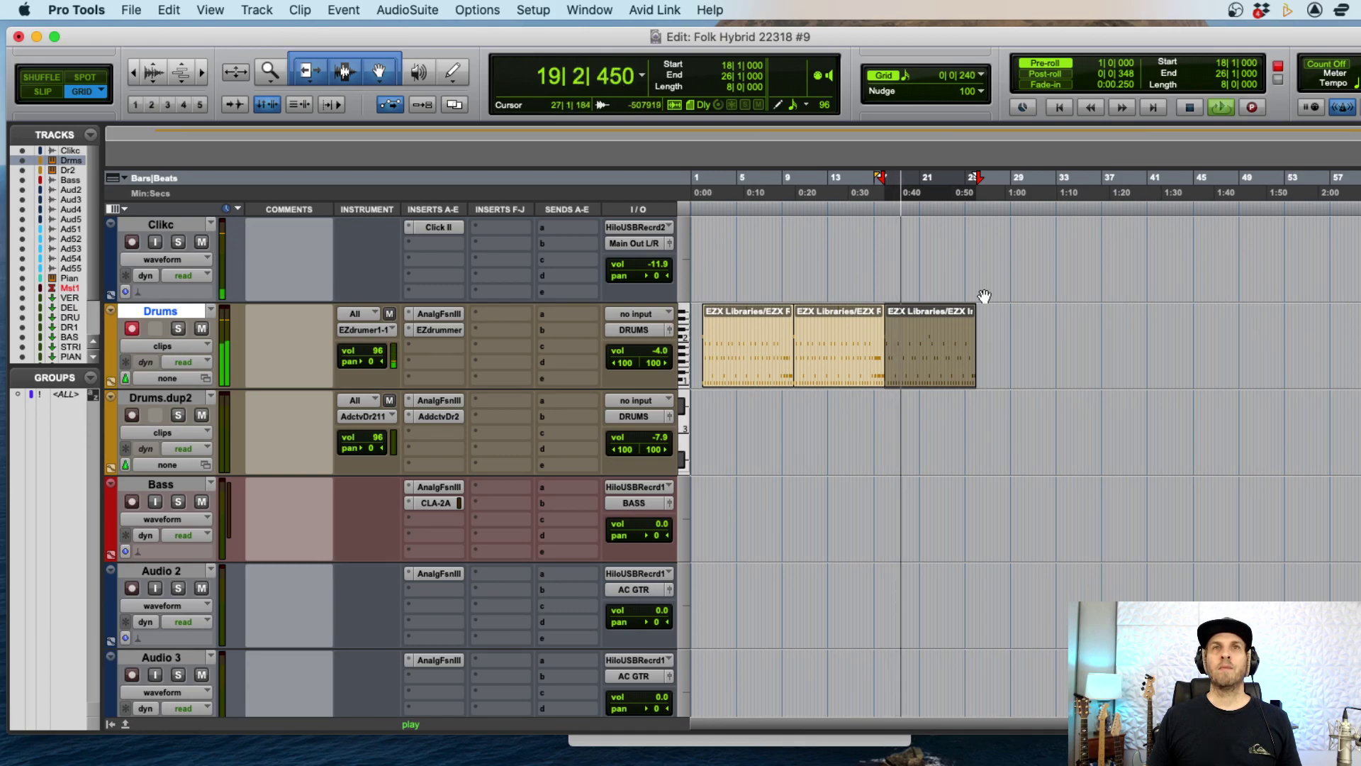
- Listen to the end of the Bridge clip before bar 26 and duplicate the clip directly after itself
key(space)
click(978, 248)
key(space)
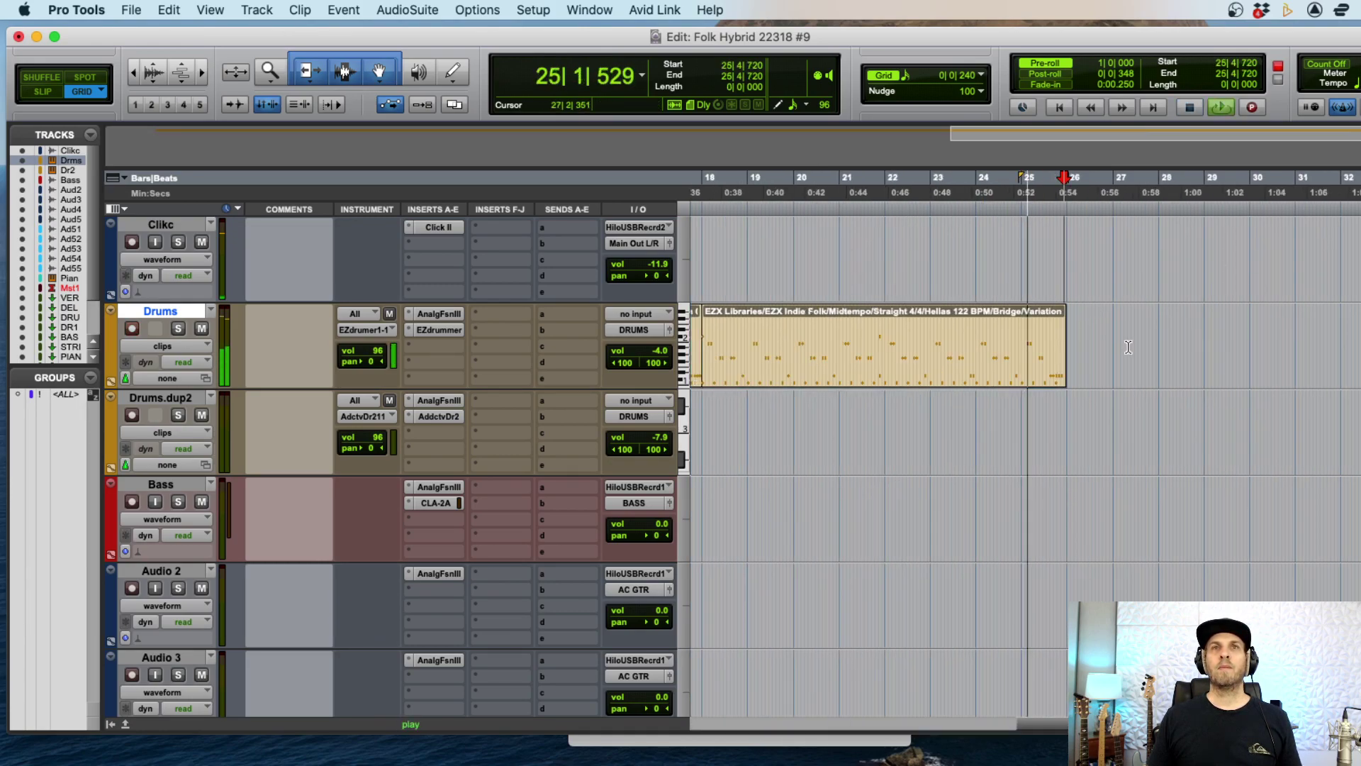
key(super+bracketright)
key(super+bracketleft)
click(929, 369)
key(super+d)
- Copy both Verse clips to a spot just past the second Bridge clip on the Drums track
click(838, 370)
shift+click(744, 371)
drag(745, 371, 1118, 373)
click(1075, 237)
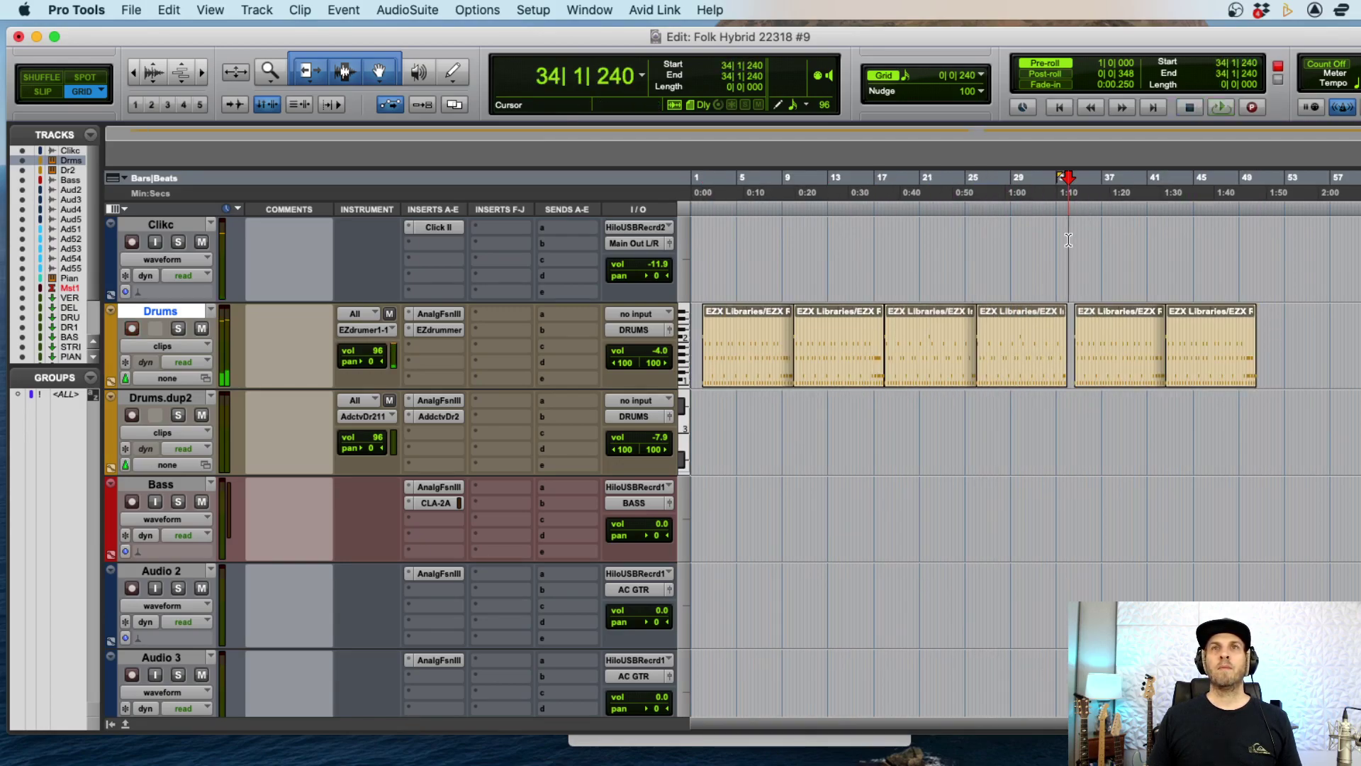
- Move the two copied Verse clips to start at bar 34, directly after the second Bridge clip, and play the transition
click(1206, 361)
shift+click(1113, 380)
key(super+bracketright)
key(space)
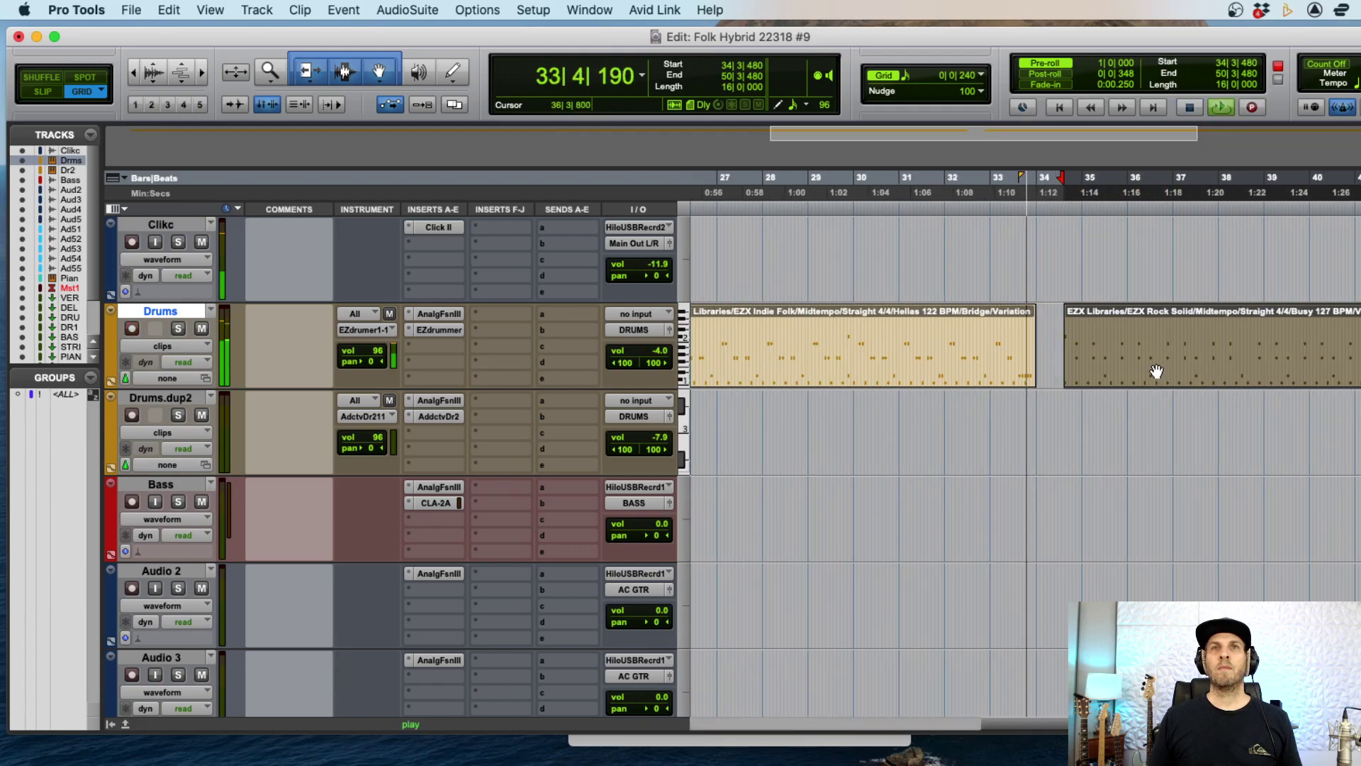
drag(1160, 374, 1127, 371)
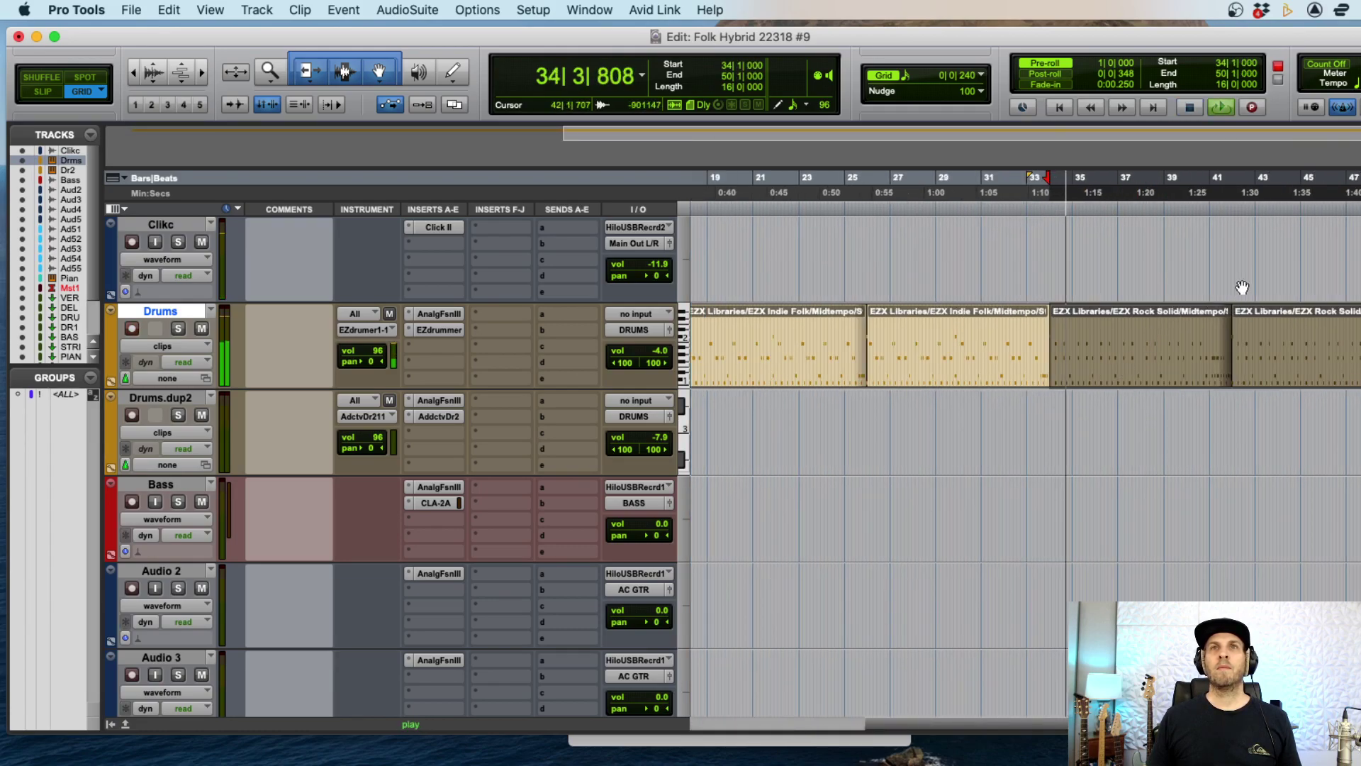
click(1254, 340)
key(super+bracketleft)
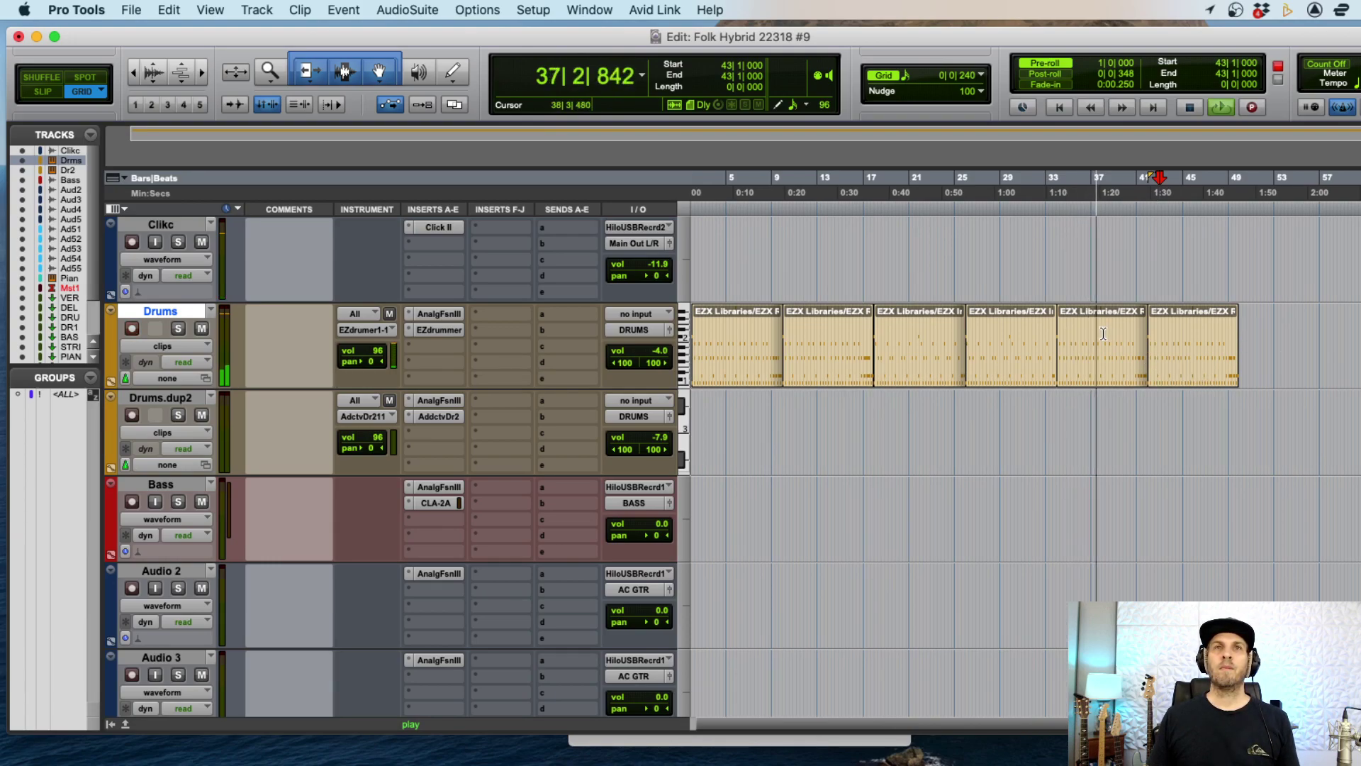
key(space)
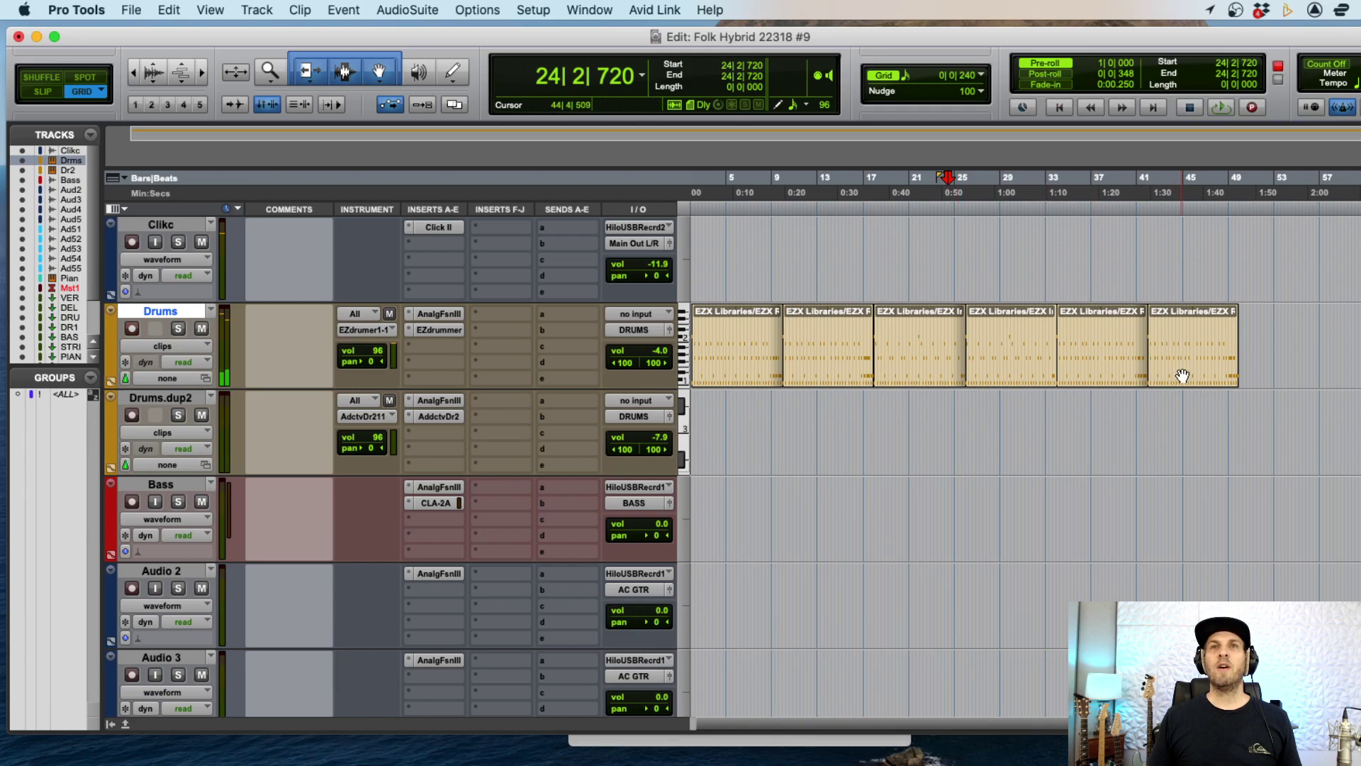
- Examine the drum arrangement as a whole and the end of its last Verse clip
key(alt+Return)
key(super+bracketright)
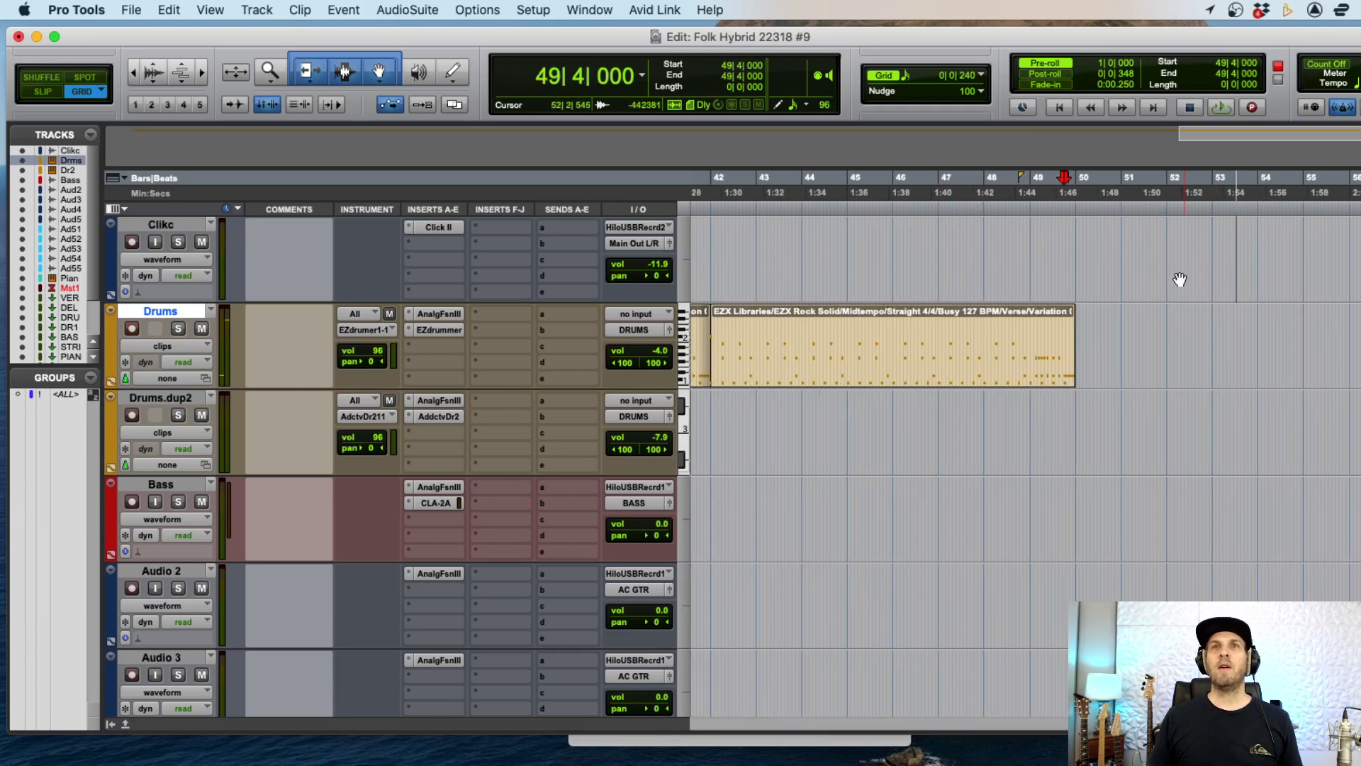
key(super+bracketleft)
key(super+bracketleft)
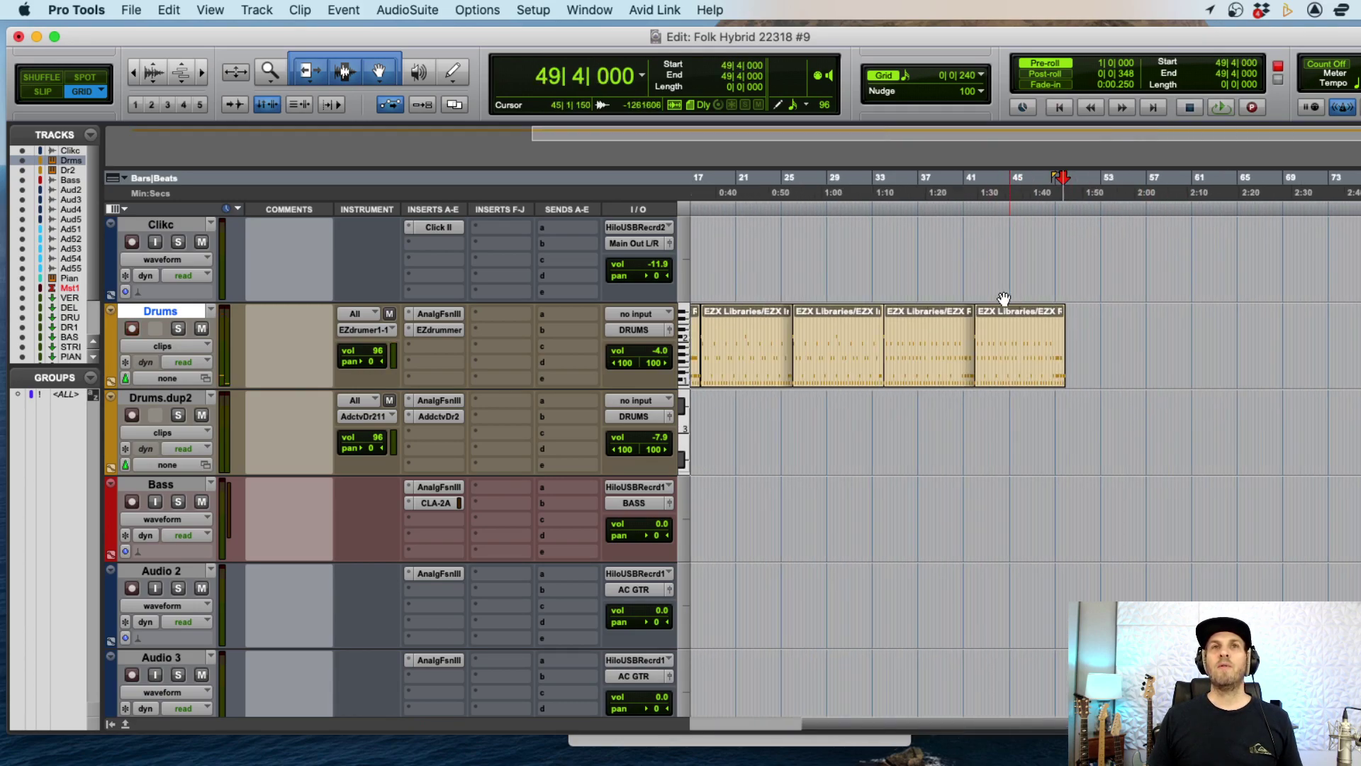
key(super+bracketleft)
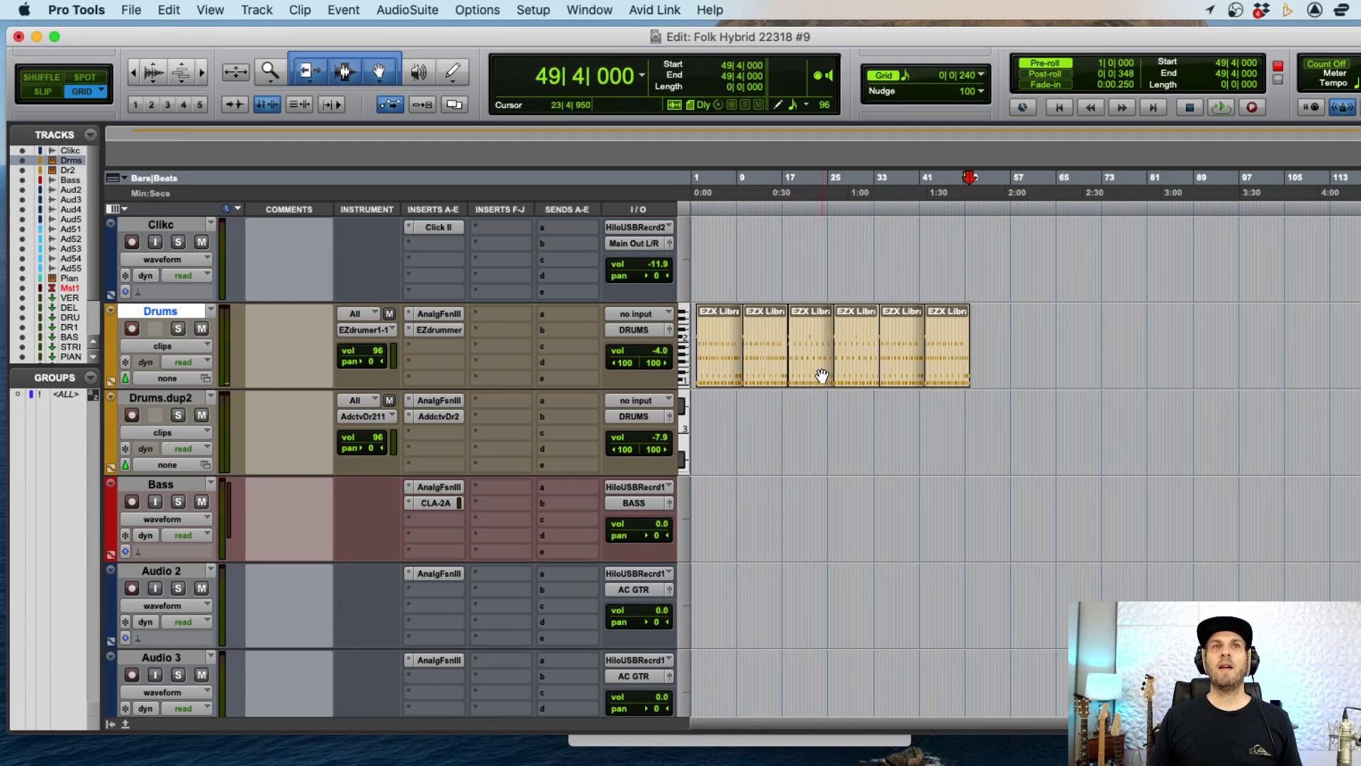
- Play the Drums track from about bar 12 and again from about bar 22 to check the Verse and Bridge sections
click(838, 241)
key(super+bracketright)
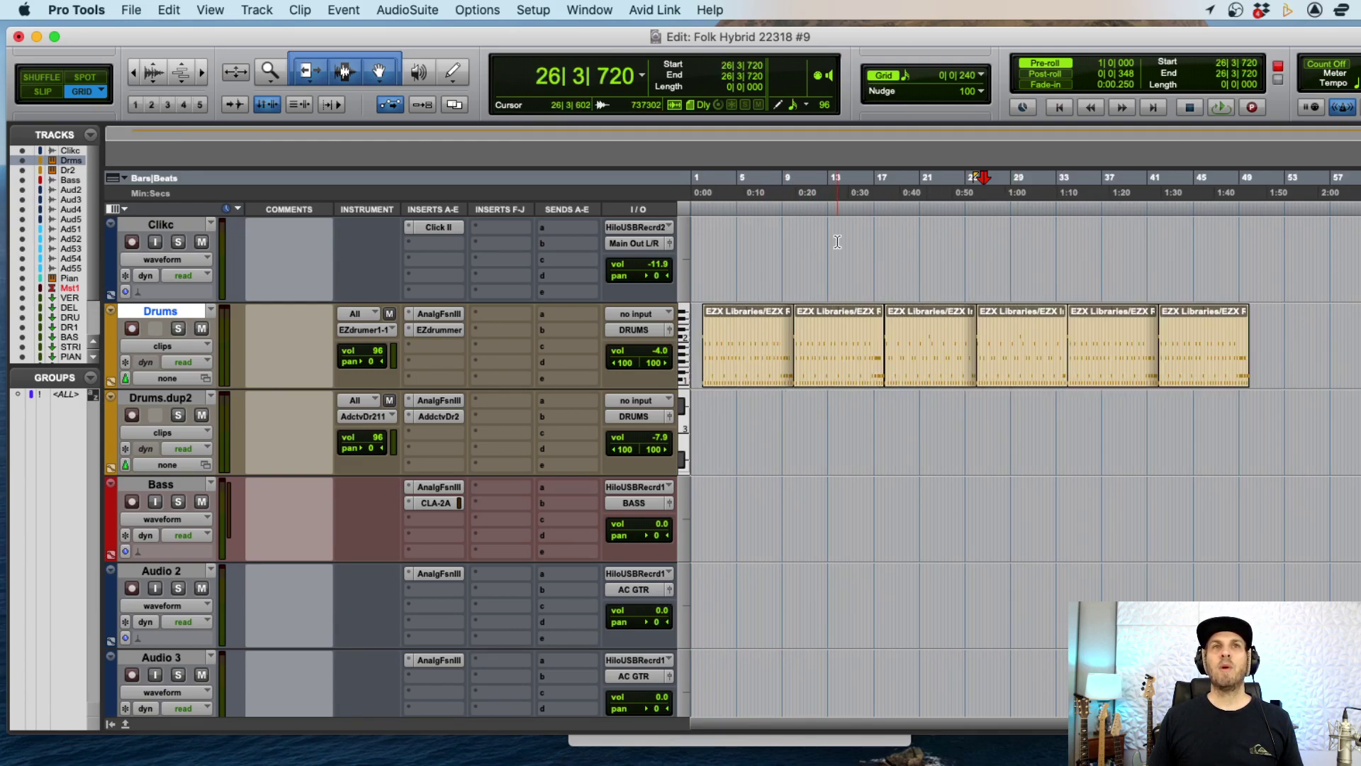
click(915, 245)
key(super+bracketright)
key(super+bracketright)
key(super+bracketleft)
click(870, 355)
key(space)
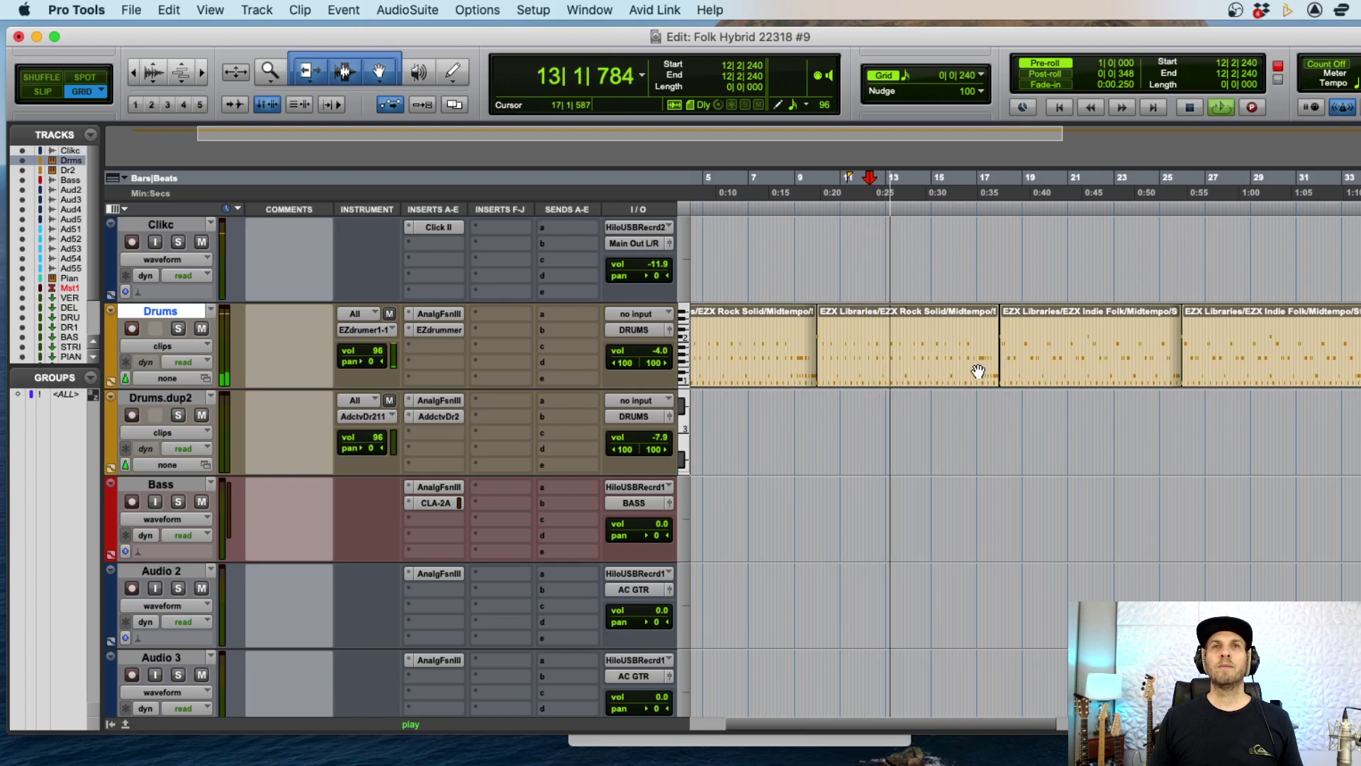
key(super+bracketleft)
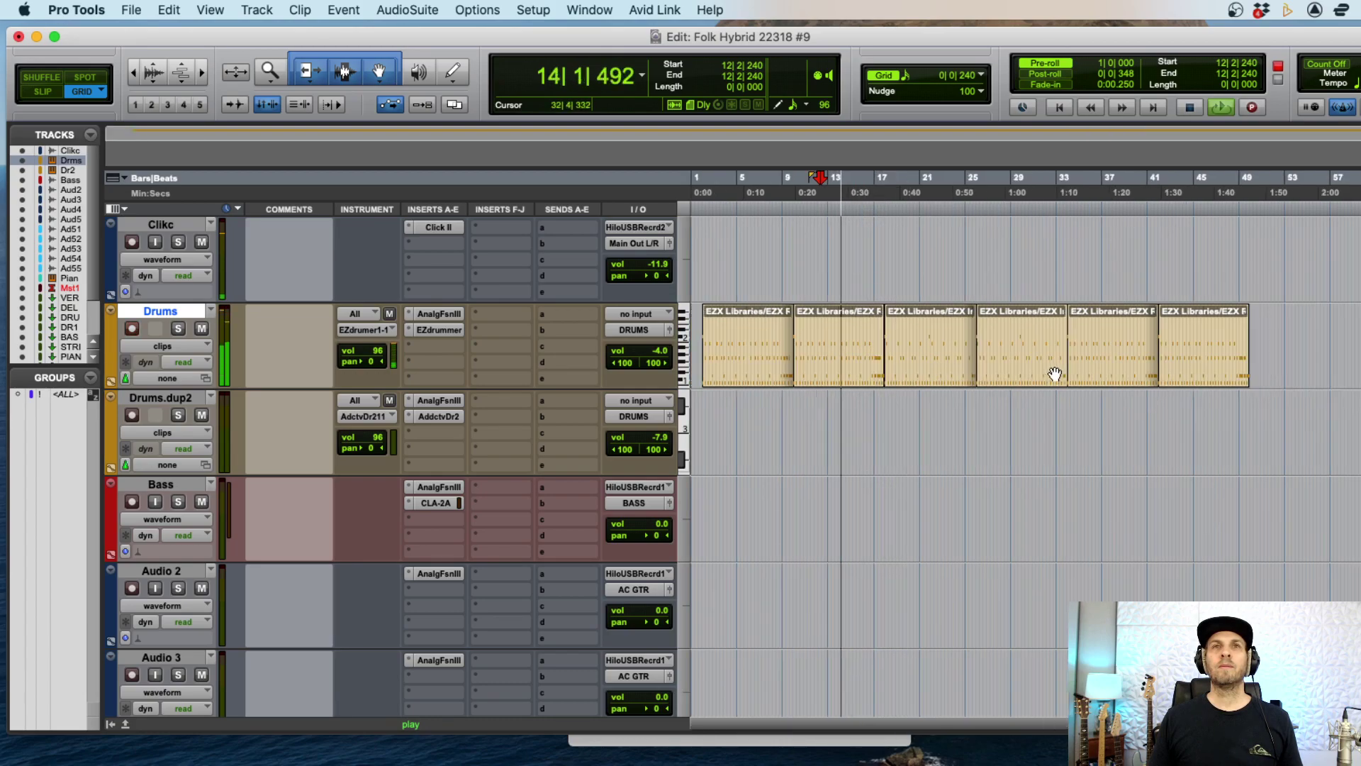
key(super+bracketright)
click(1060, 373)
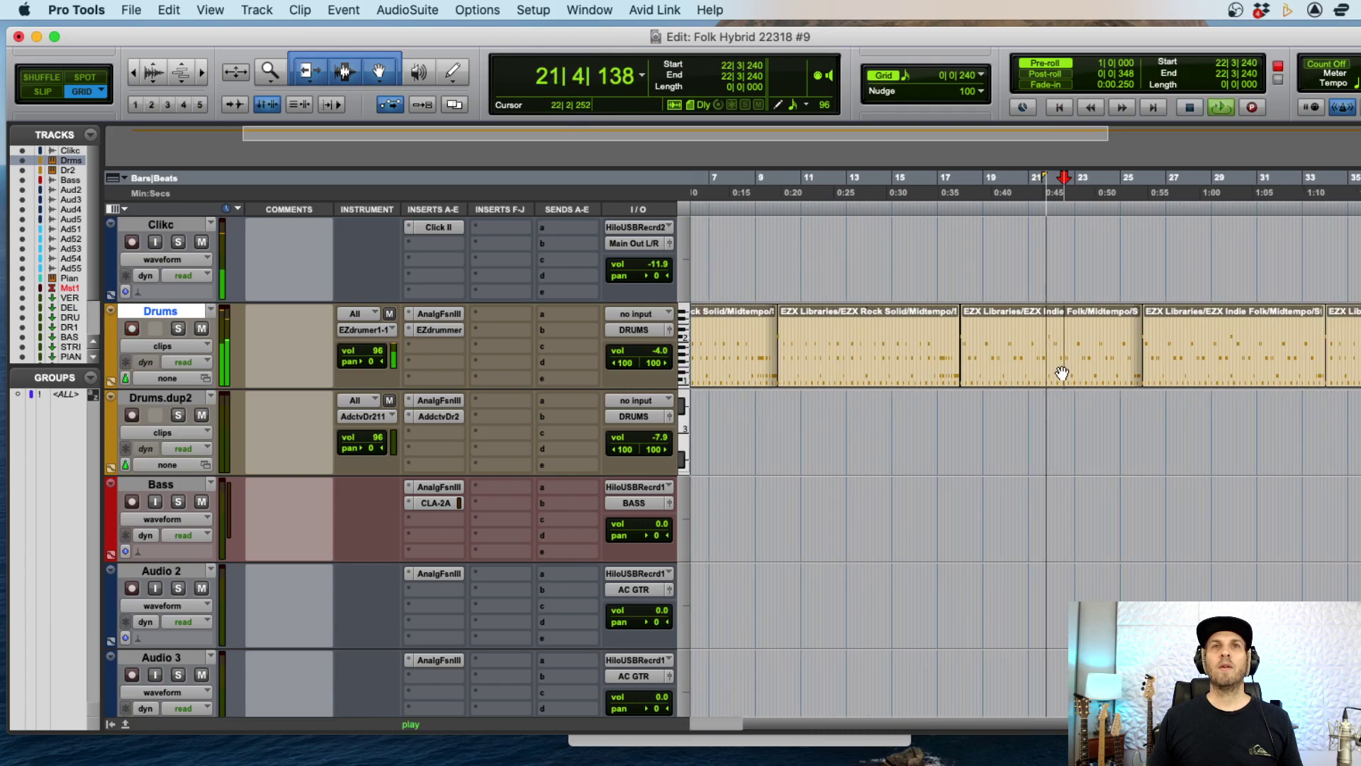
key(super+bracketleft)
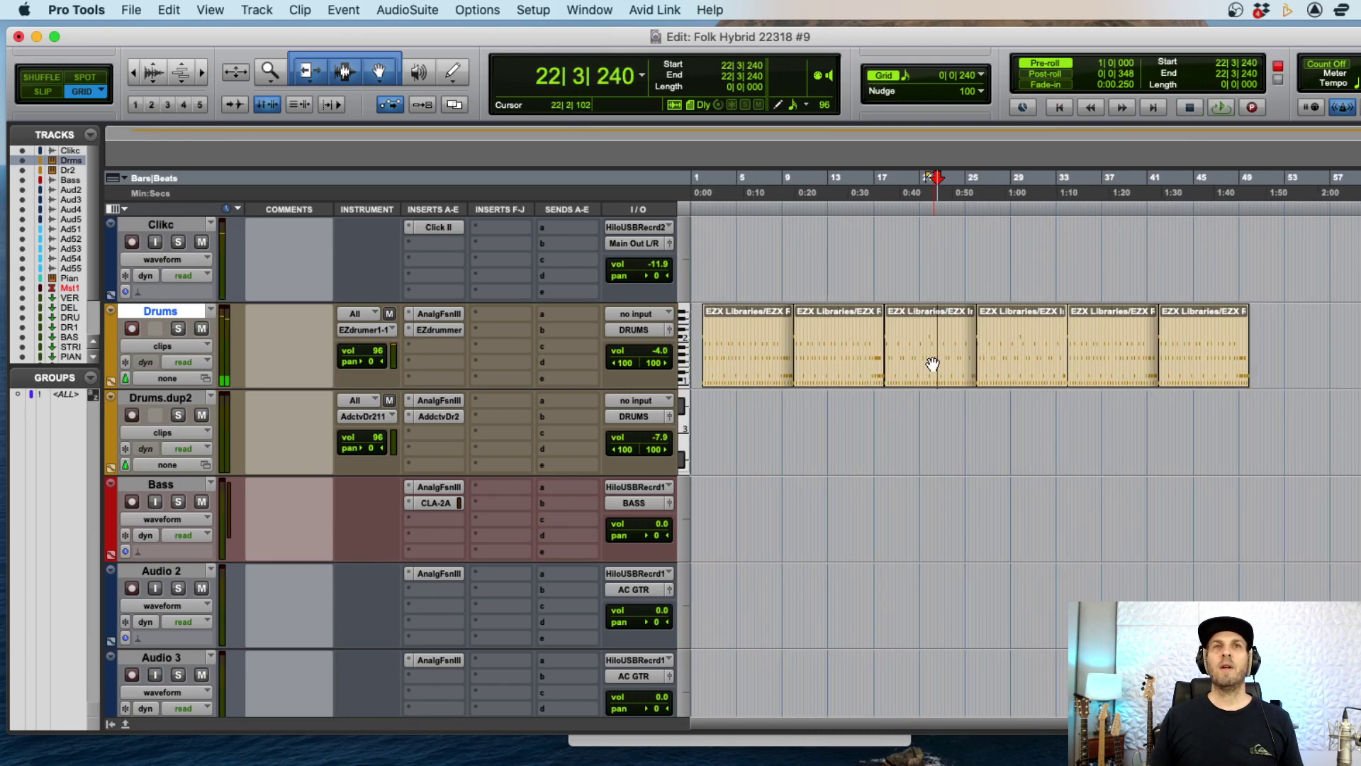
- Select the first Bridge clip and mark bars 18 to 26 on the Clikc track to examine that section
click(926, 340)
key(super+bracketright)
key(super+bracketright)
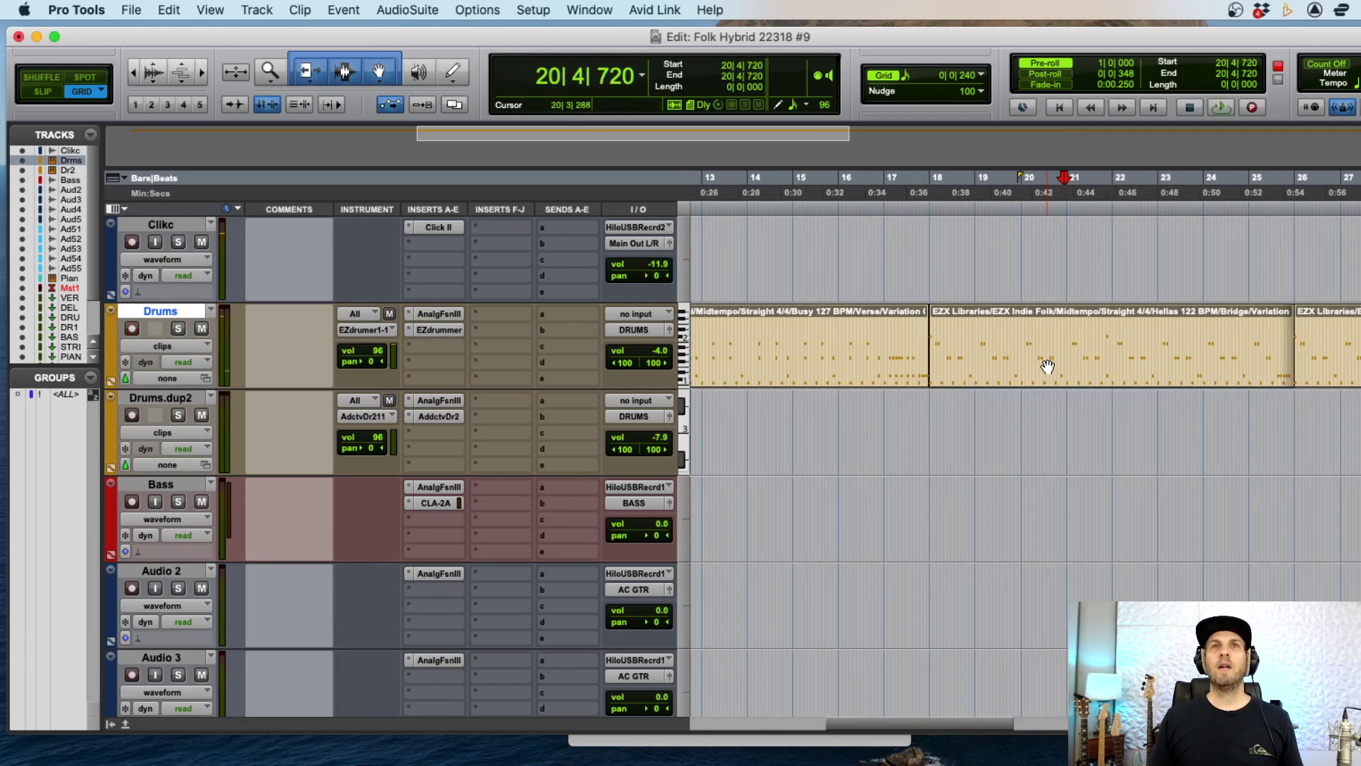
key(super+bracketright)
key(super+bracketleft)
click(956, 362)
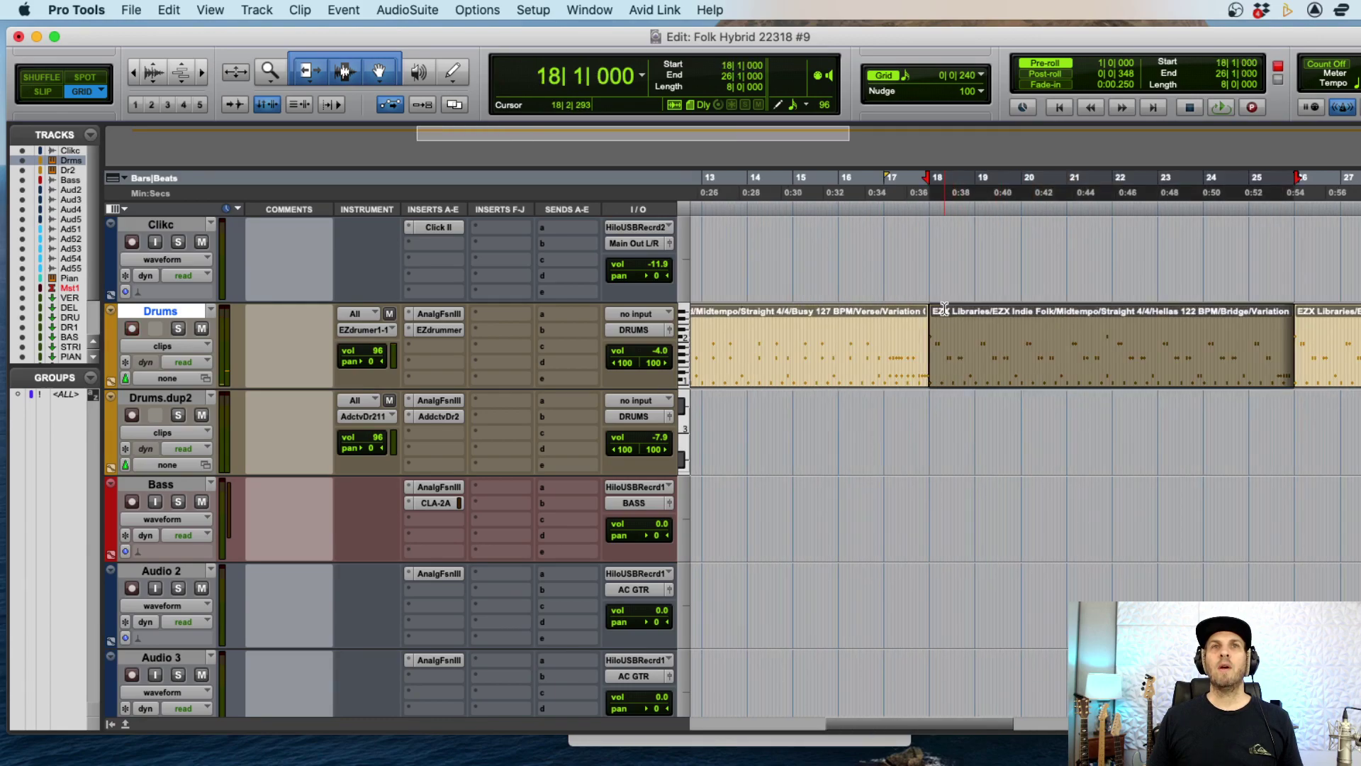
key(super+bracketright)
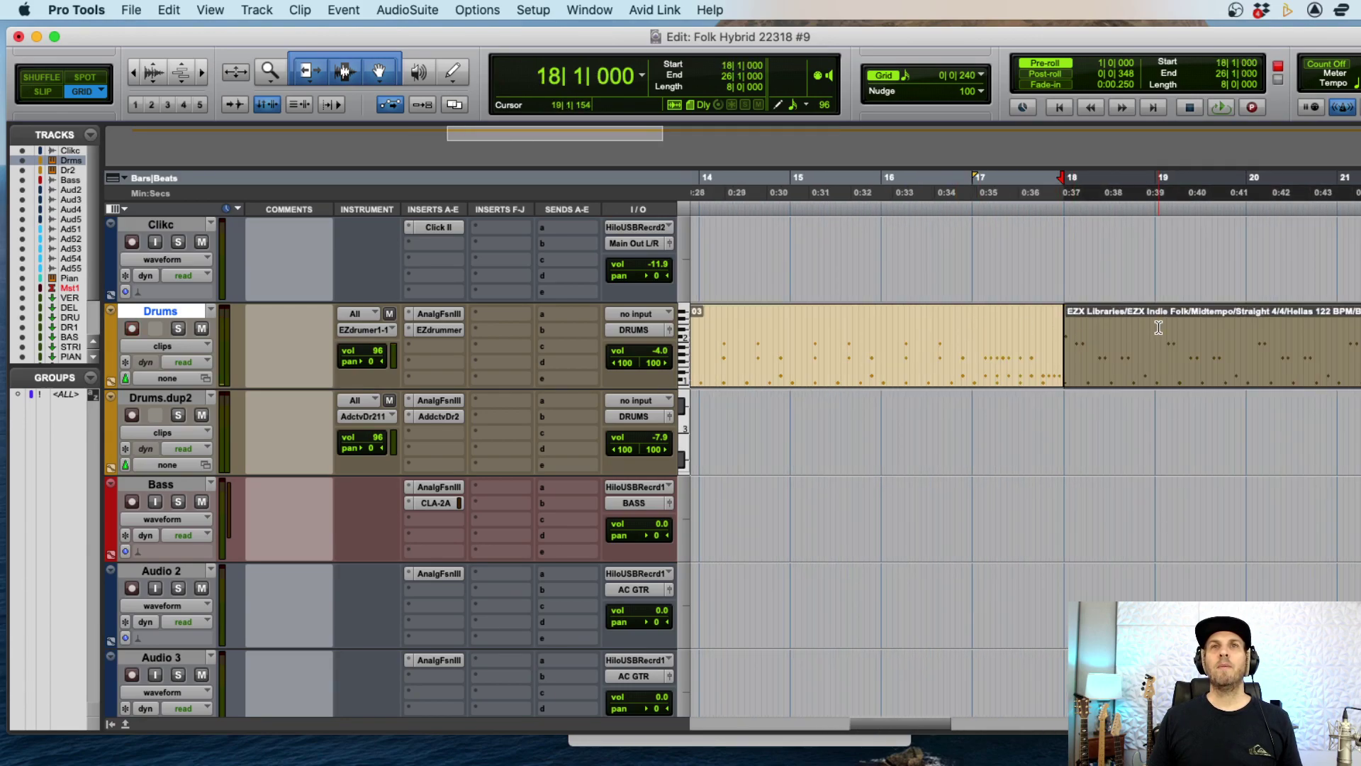
drag(1066, 250, 1351, 260)
key(r)
key(r)
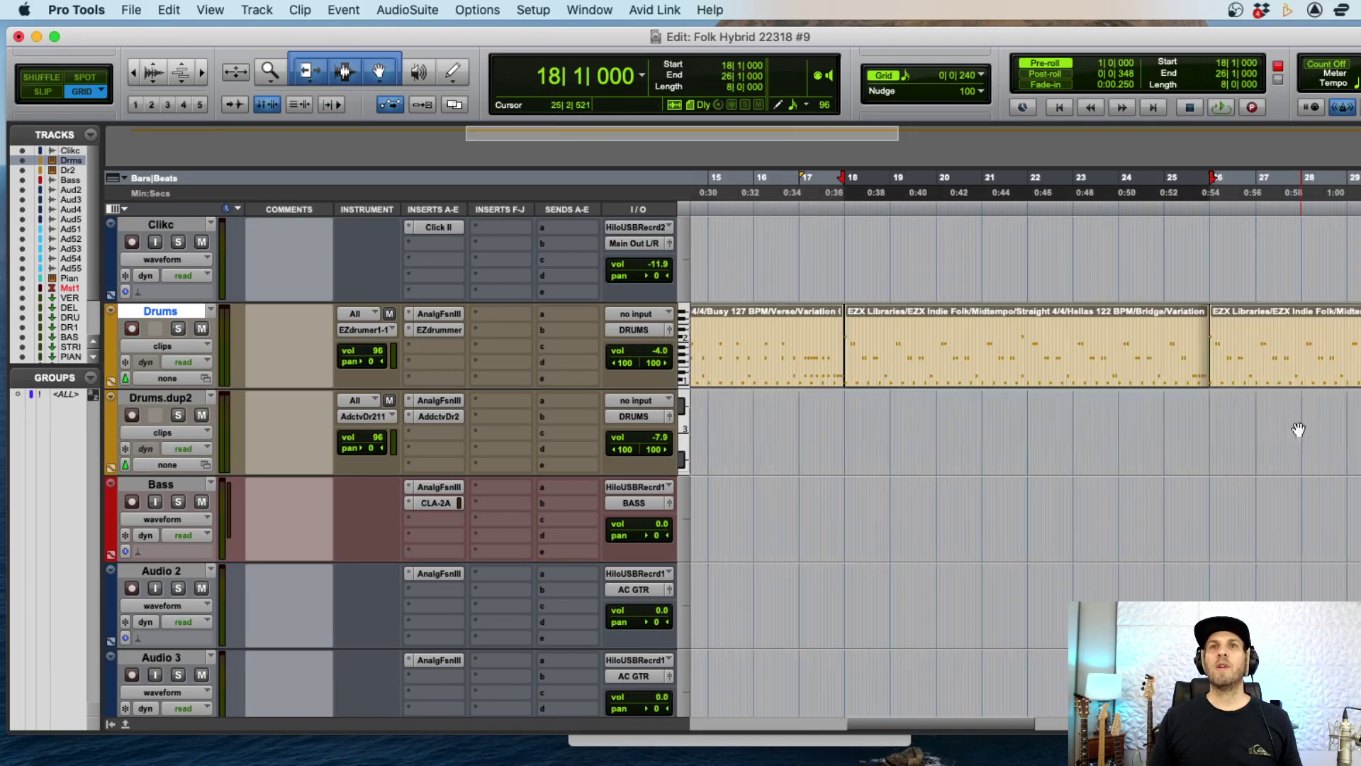
- Examine the second Bridge clip between bars 26 and 34 and its boundary with the first Bridge clip
click(1237, 318)
key(t)
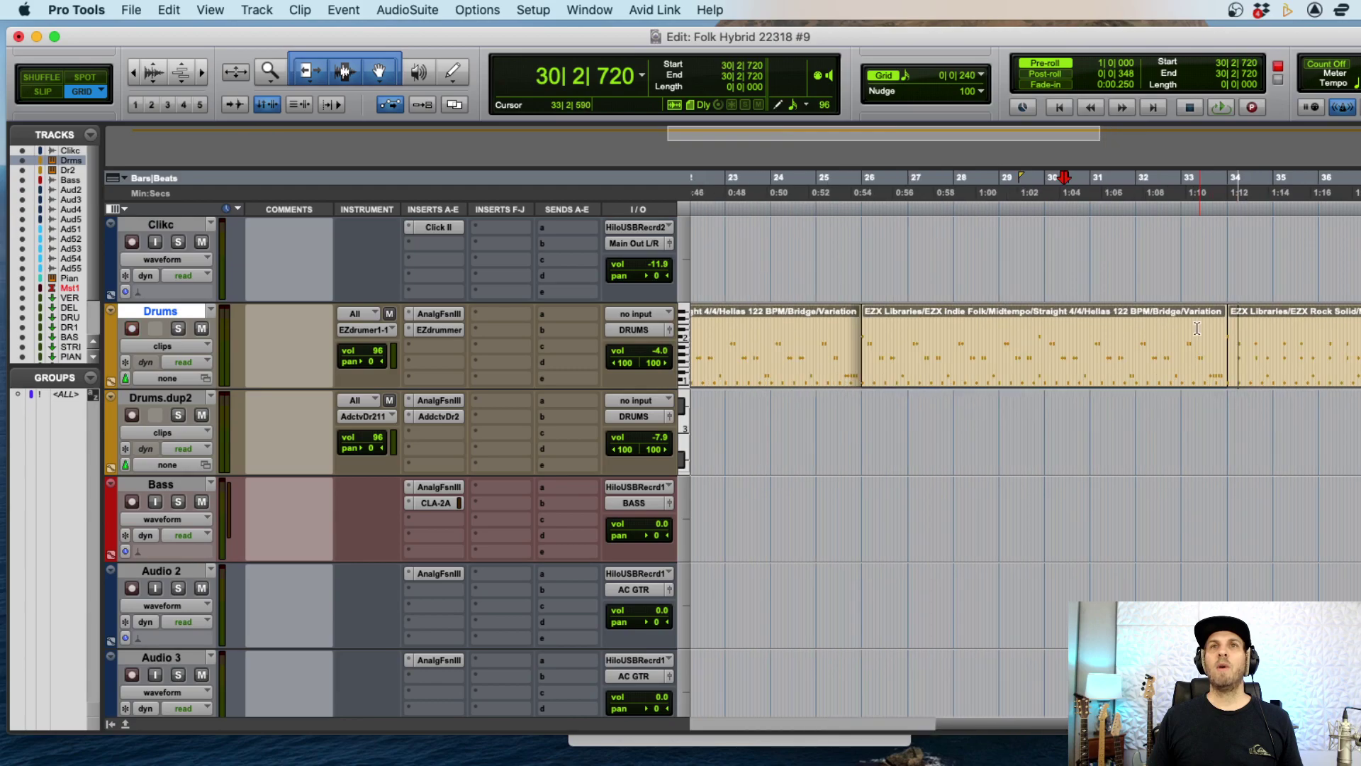
click(928, 339)
key(t)
key(r)
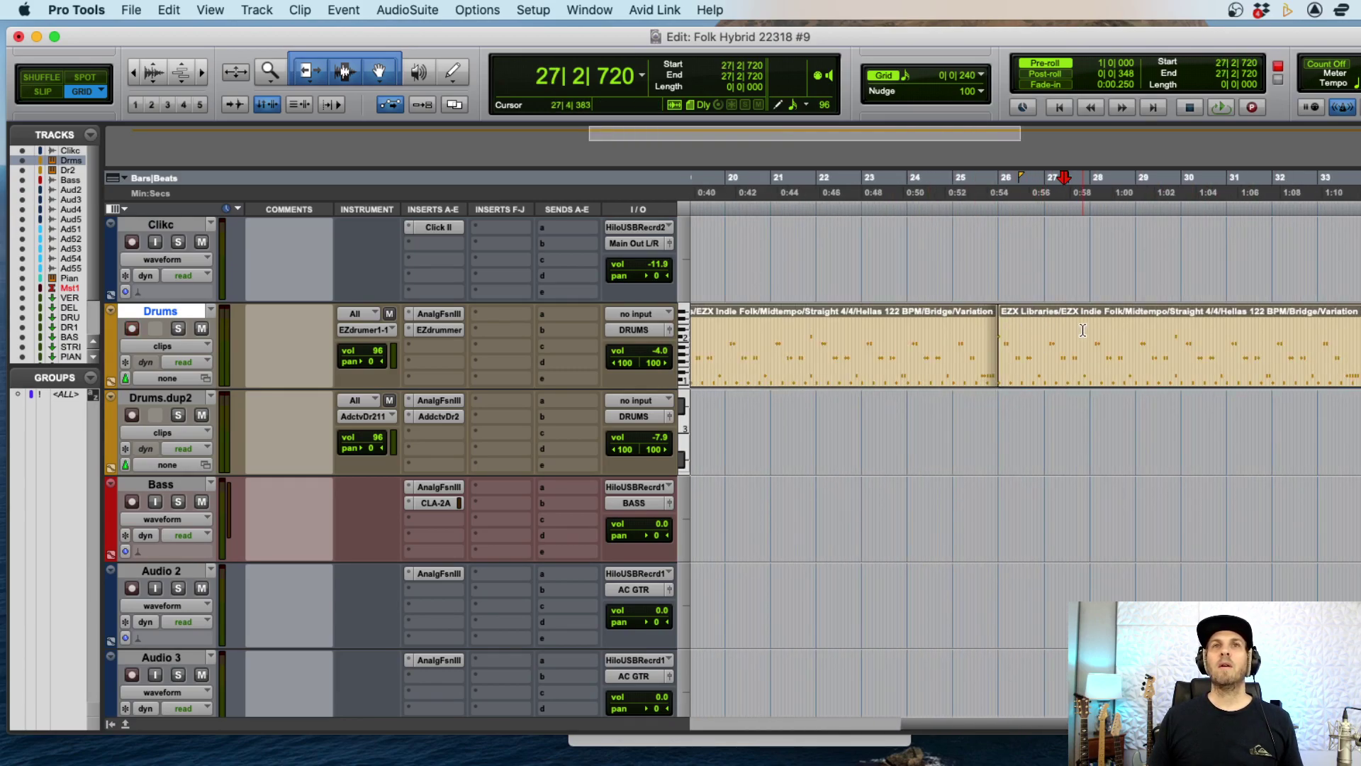
- Split the second Bridge clip on the Drums track at bar 30 and delete the part after the split
click(1183, 329)
key(super+e)
click(1223, 381)
key(Delete)
key(r)
key(r)
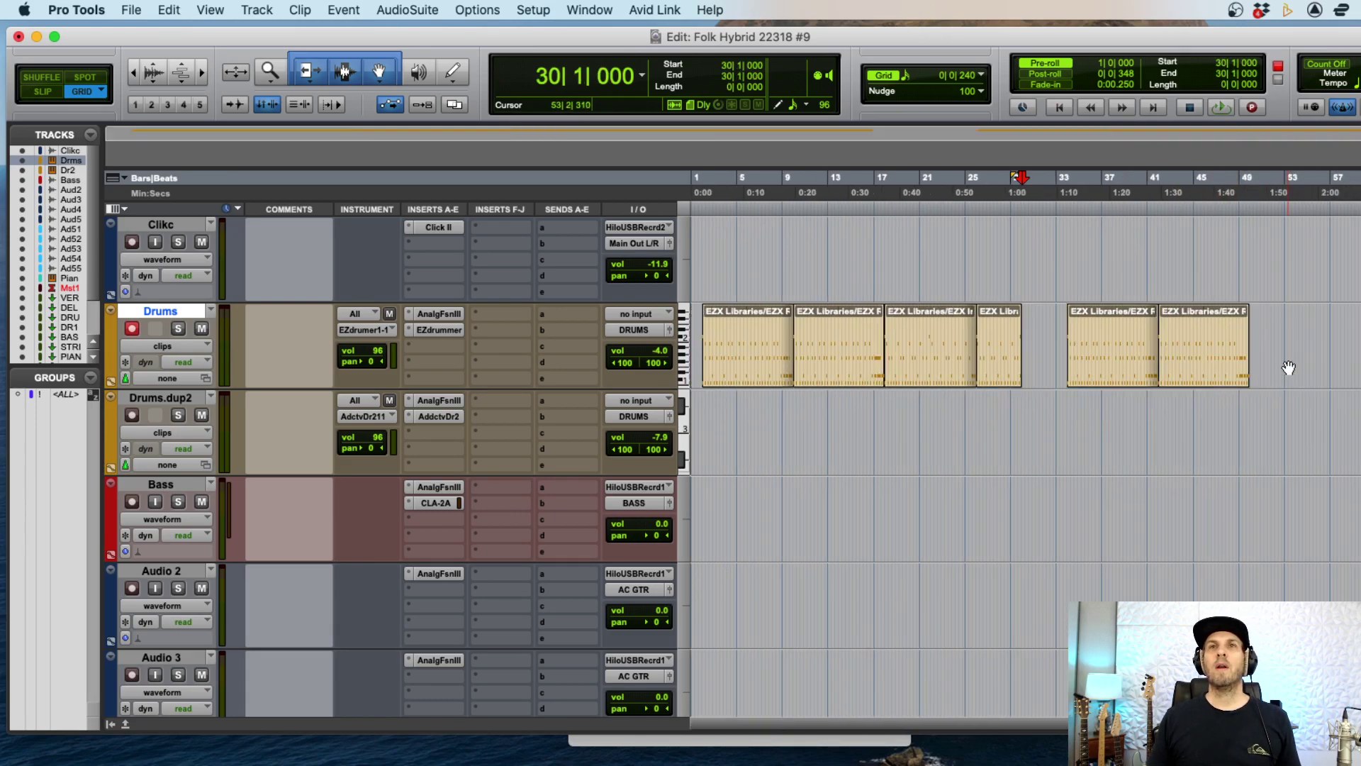
- Move the last two Verse clips on the Drums track together so they start at bar 30, directly after the second Bridge clip
click(1209, 367)
shift+click(1140, 369)
key(t)
key(t)
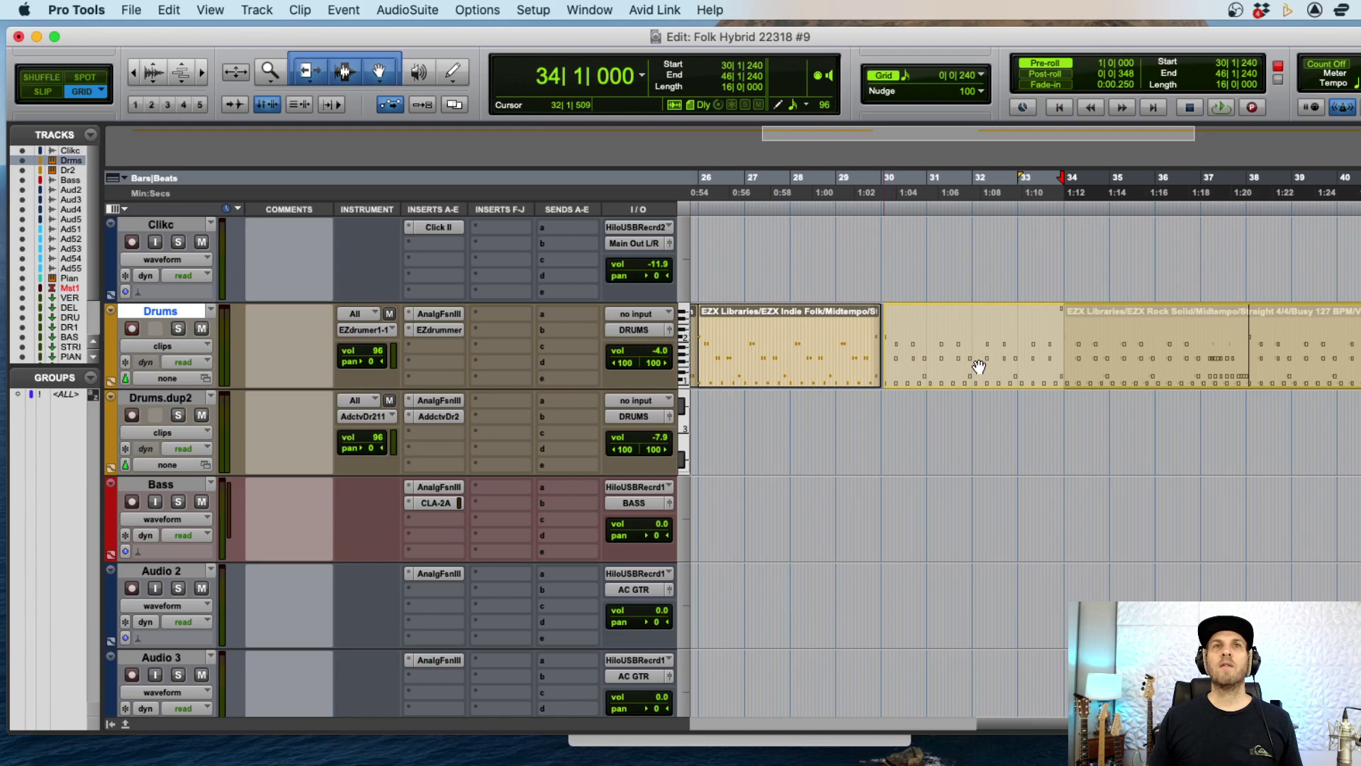
drag(978, 365, 1003, 369)
key(super+z)
key(t)
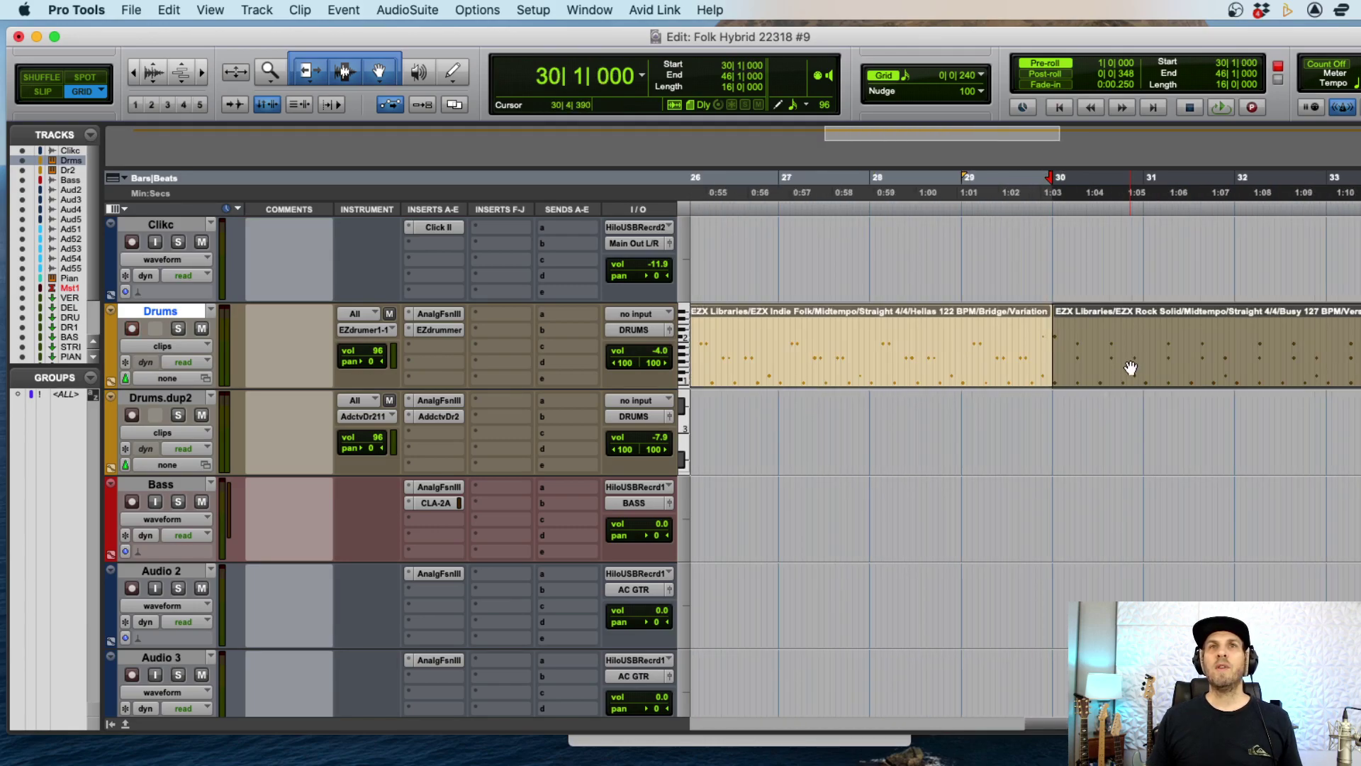
- Examine the boundary at bar 30 between the second Bridge clip and the following Verse clip
key(r)
key(r)
key(r)
key(r)
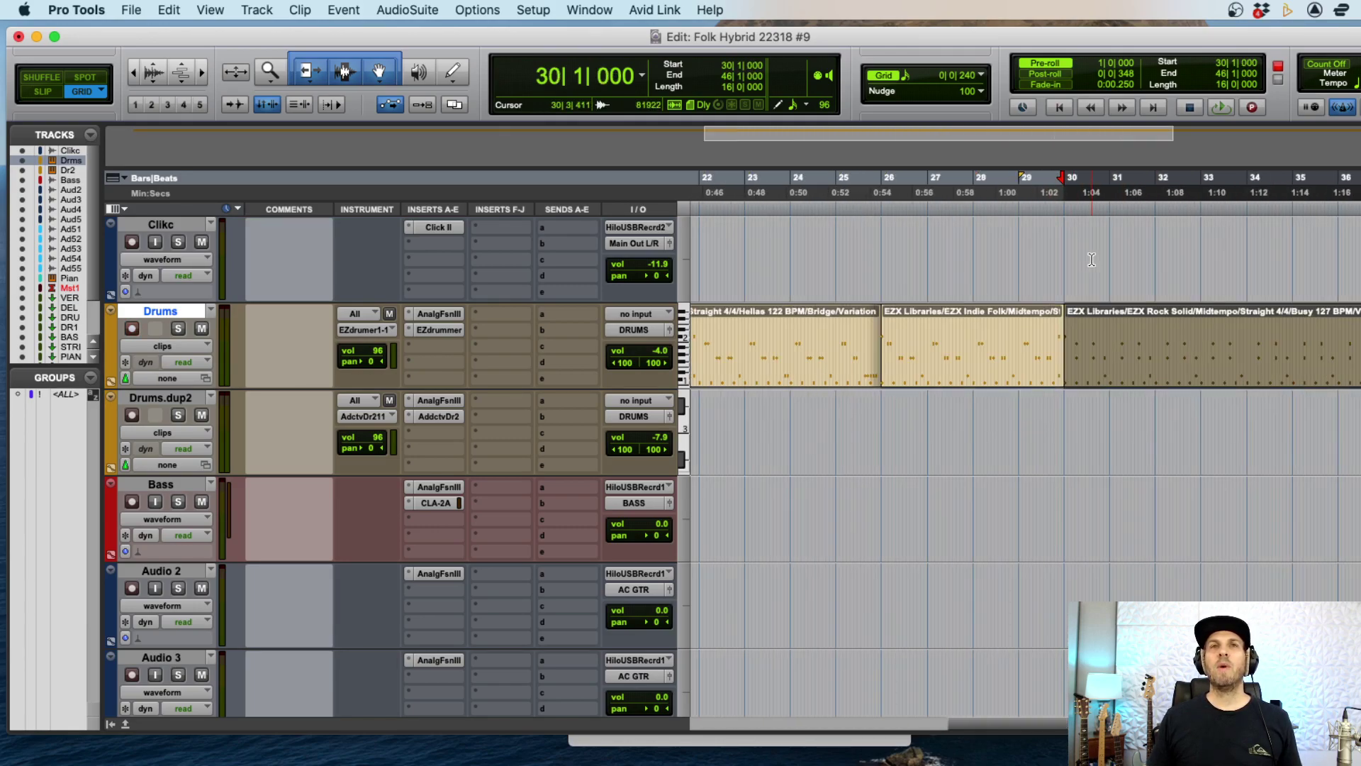
key(r)
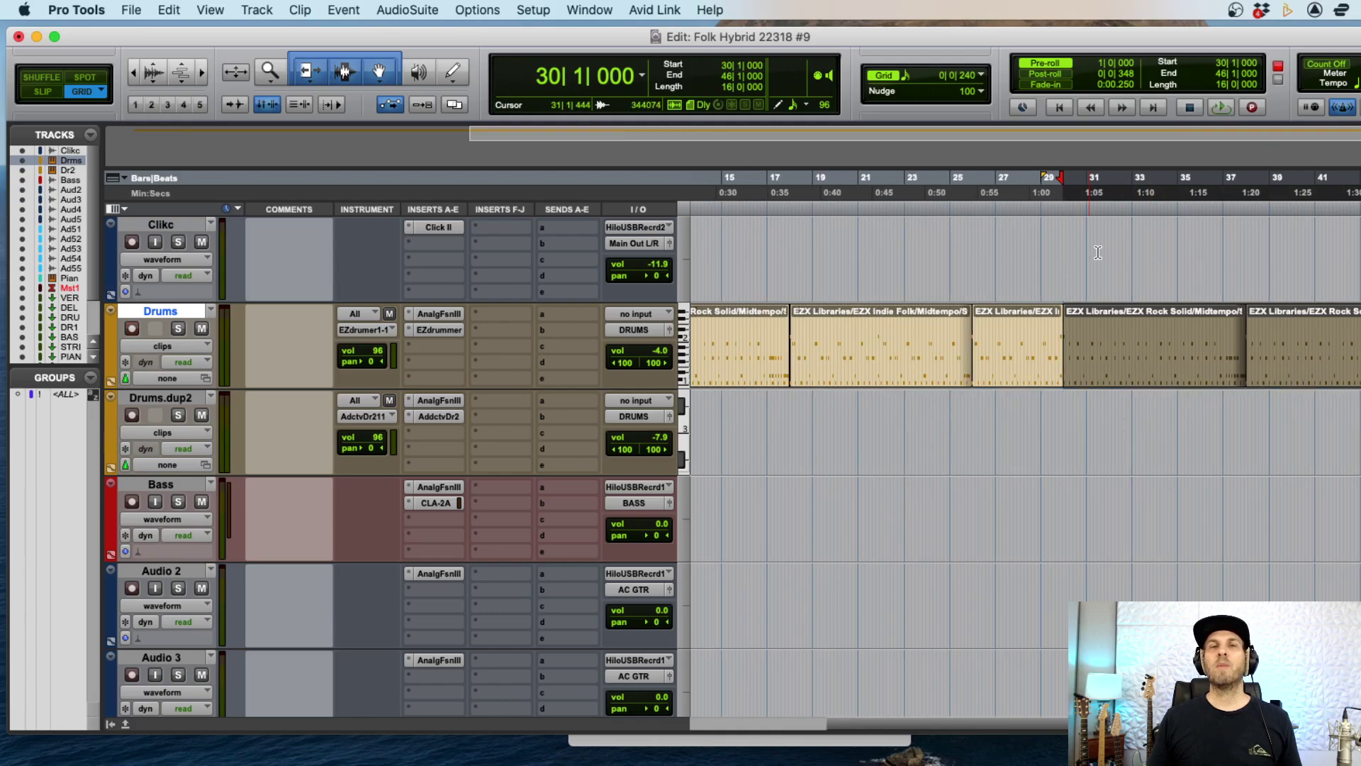
key(t)
key(t)
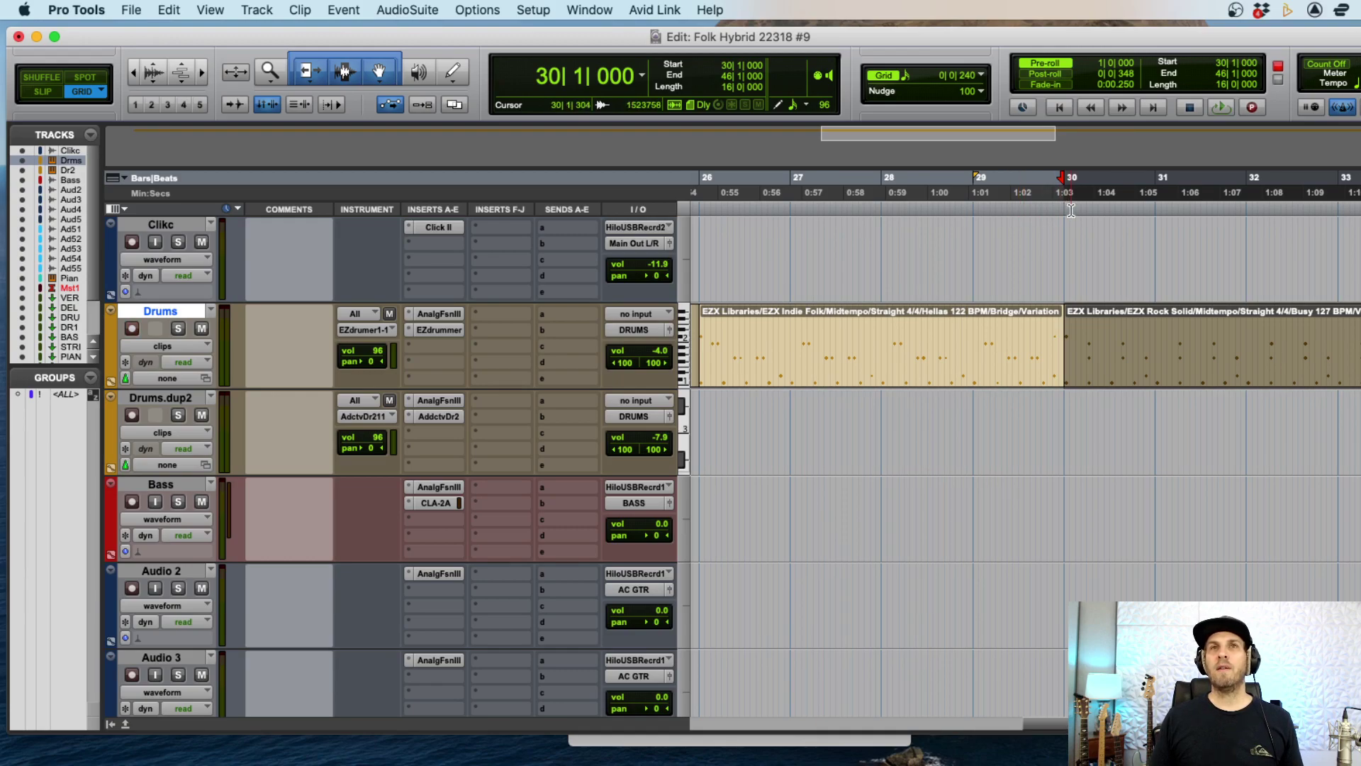
click(1063, 249)
key(r)
key(r)
key(r)
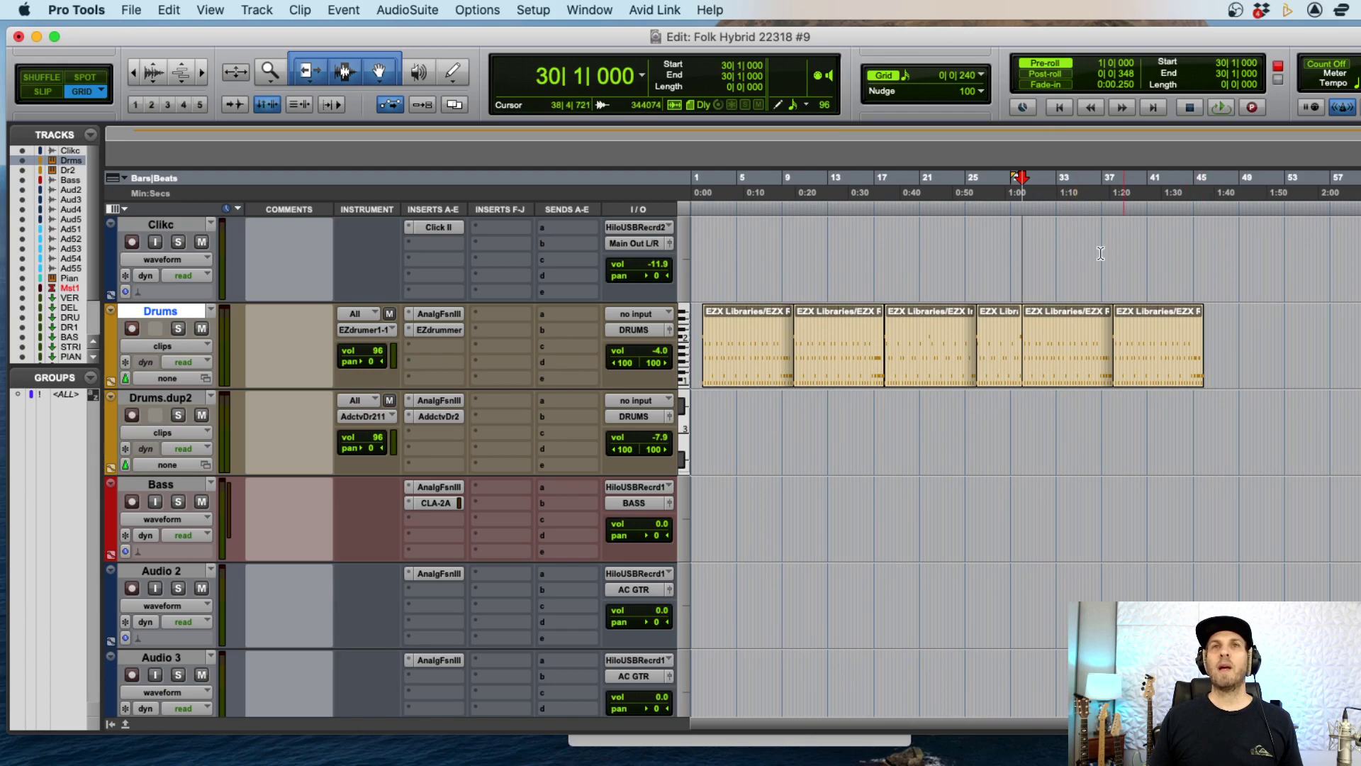
- Examine the end of the last Verse clip at bar 46 and the length of the drum arrangement
click(1207, 249)
key(t)
key(t)
key(t)
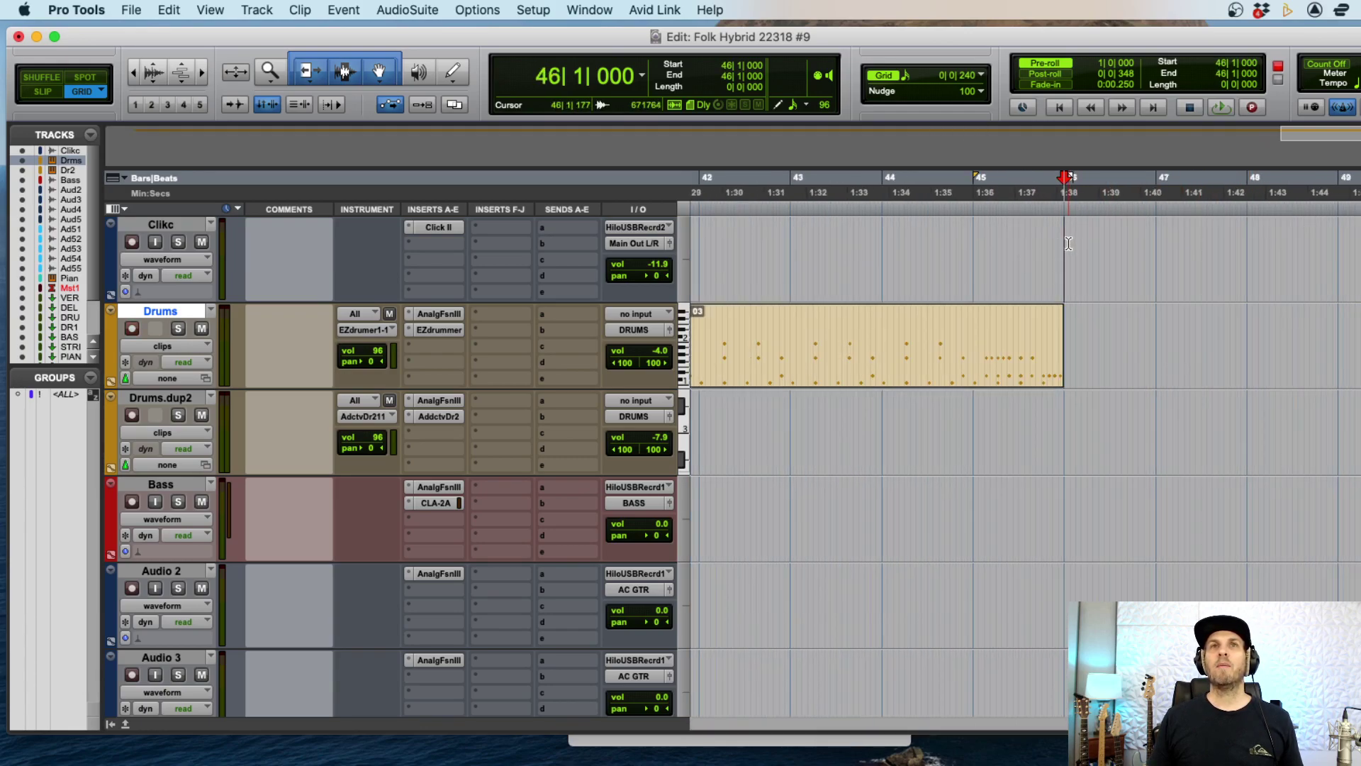
key(r)
key(r)
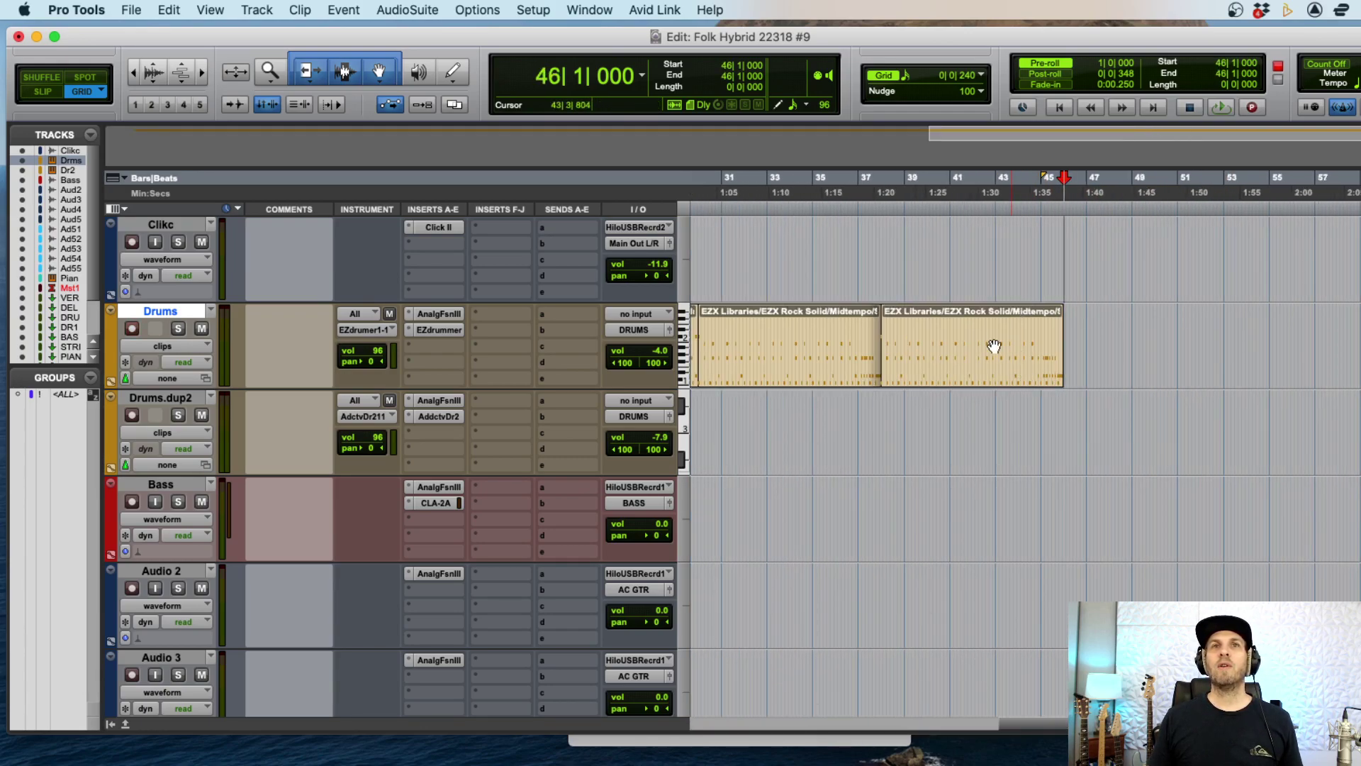
click(1032, 332)
key(t)
key(r)
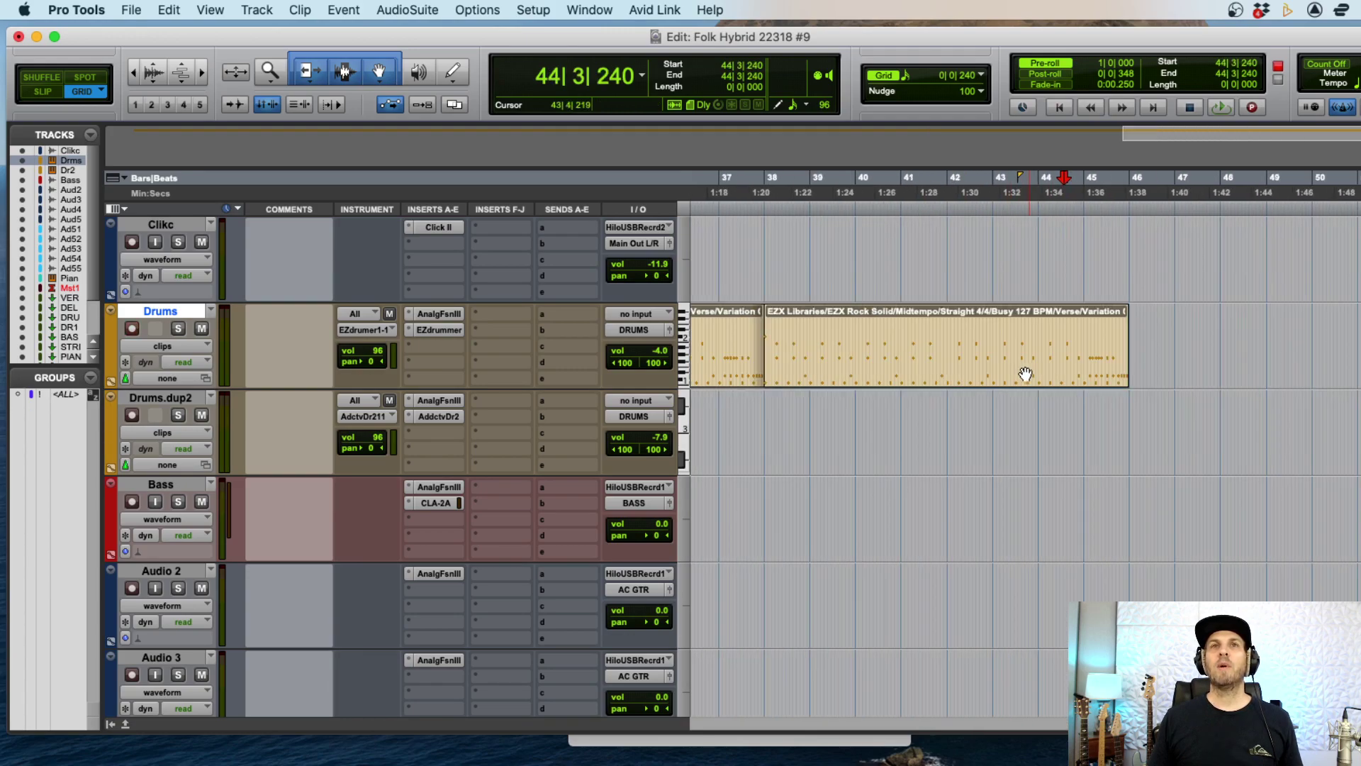
key(r)
key(r)
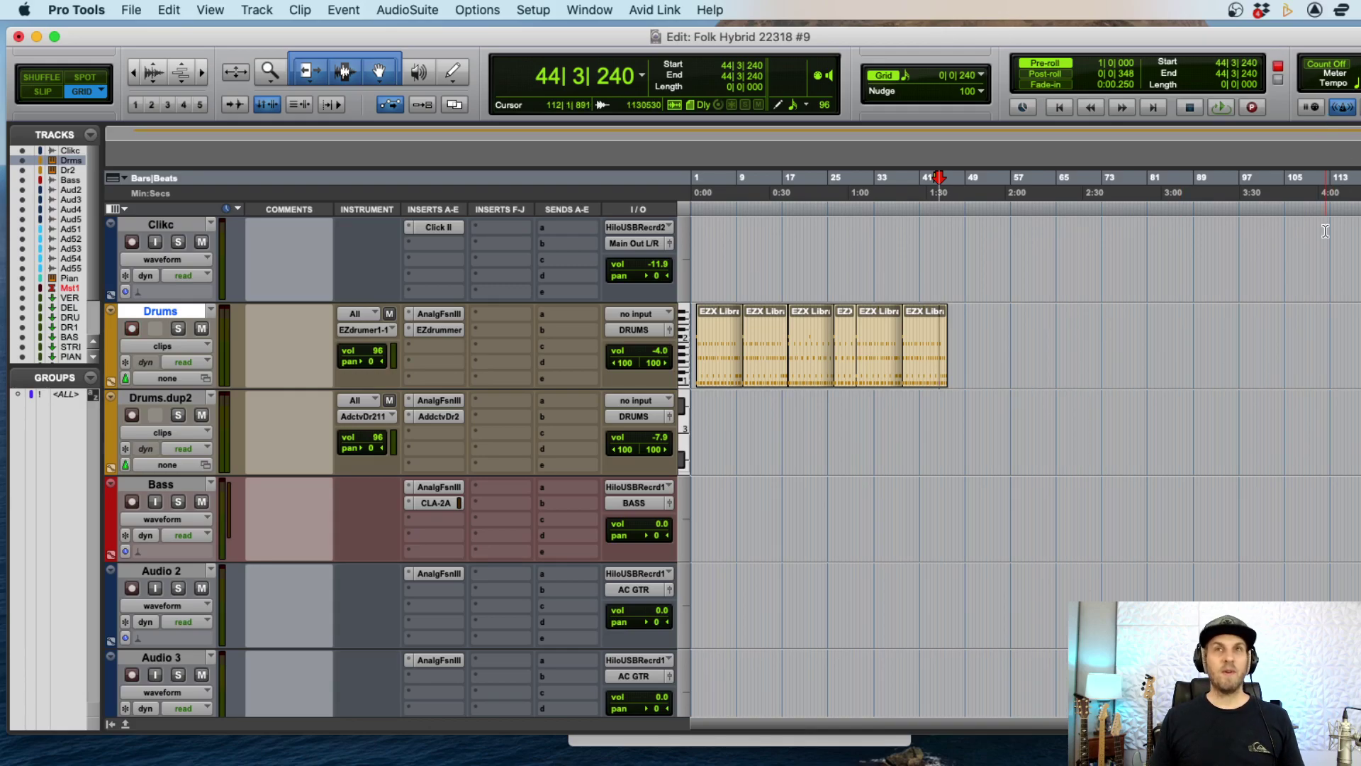
key(r)
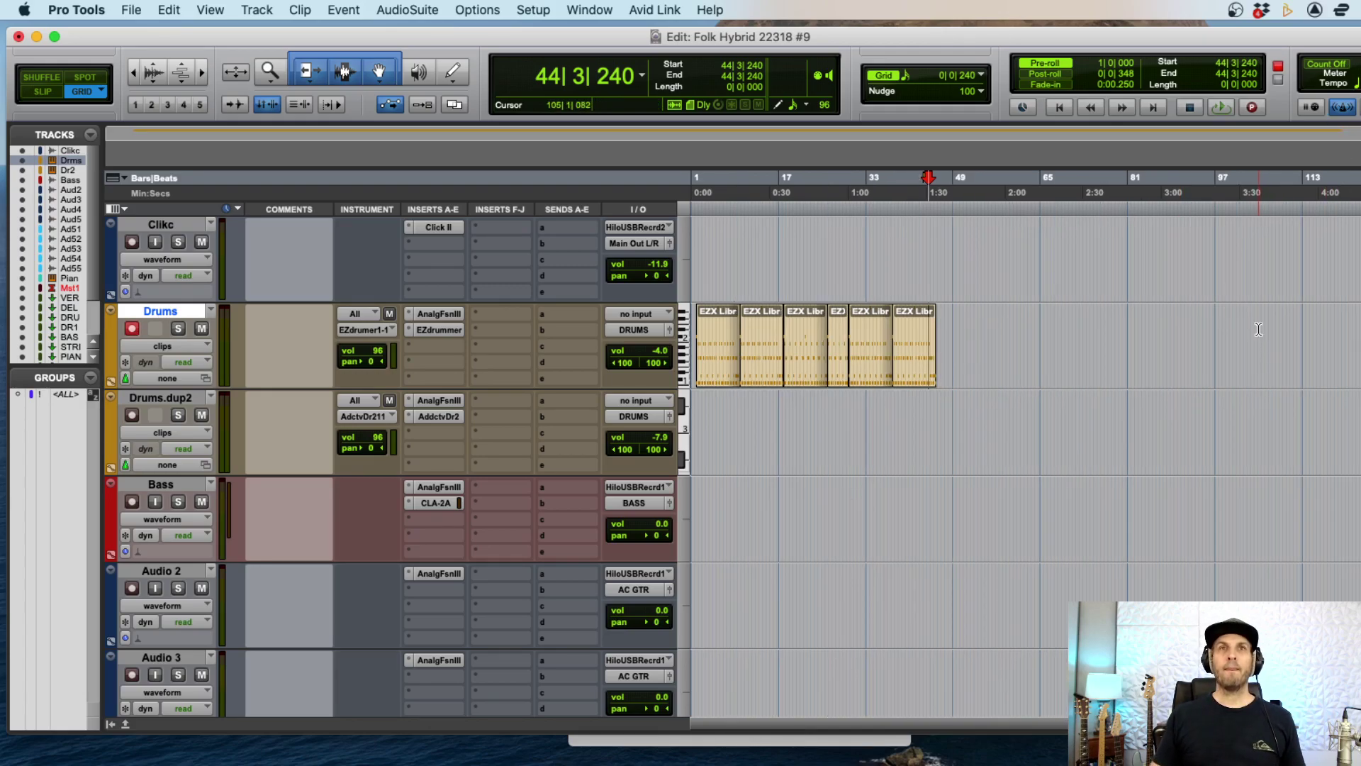
click(938, 246)
key(t)
key(t)
key(t)
key(t)
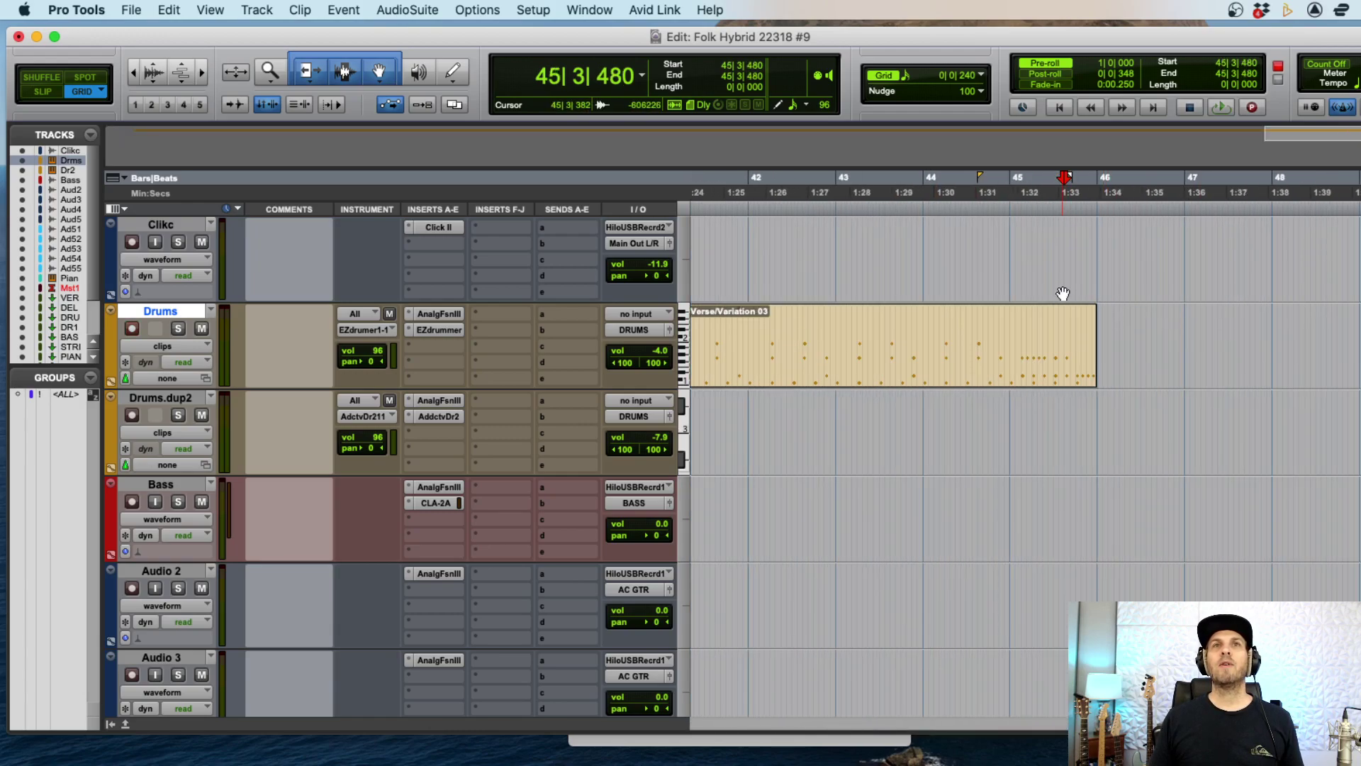
key(r)
- Examine the drum clip boundaries at bars 38 and 26 on the Drums track
click(738, 237)
key(t)
key(t)
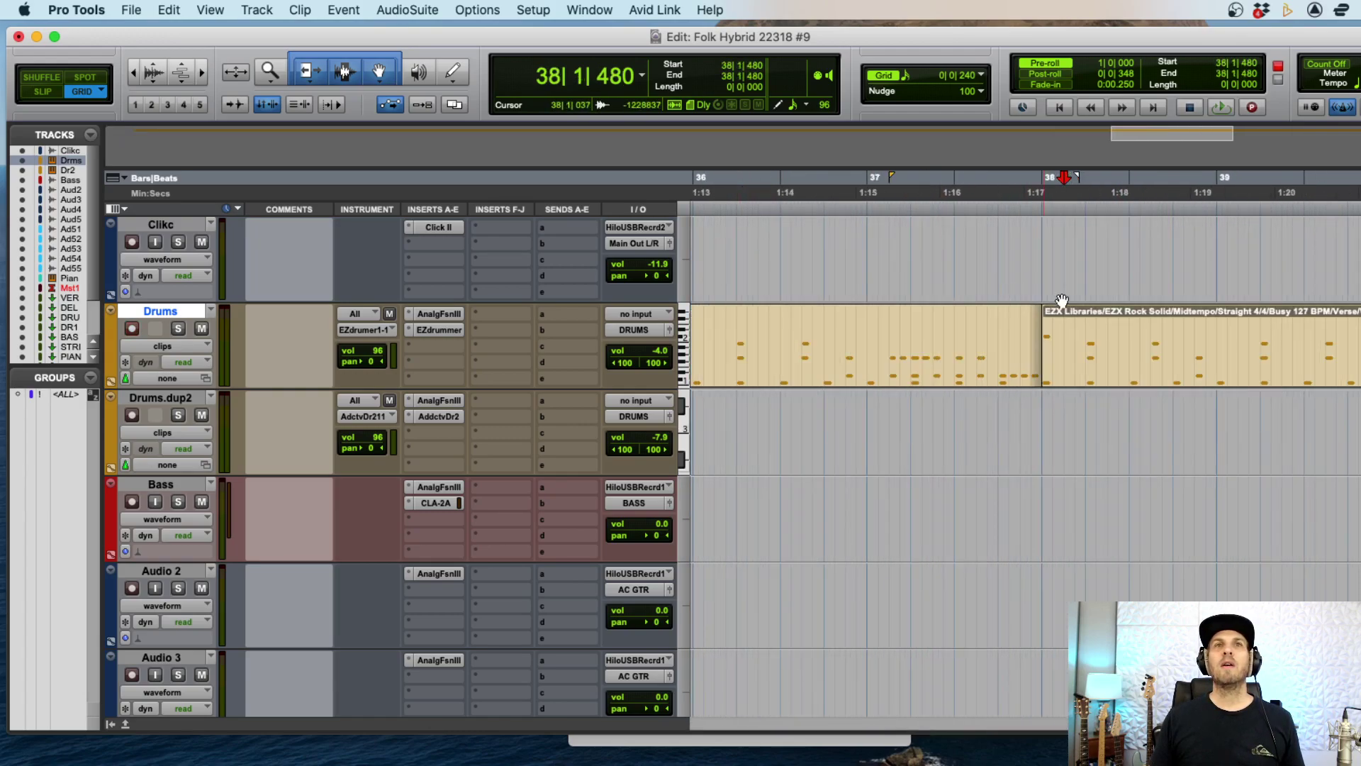
key(r)
key(r)
key(r)
click(877, 241)
key(t)
click(911, 250)
scroll(1063, 245, left, 5)
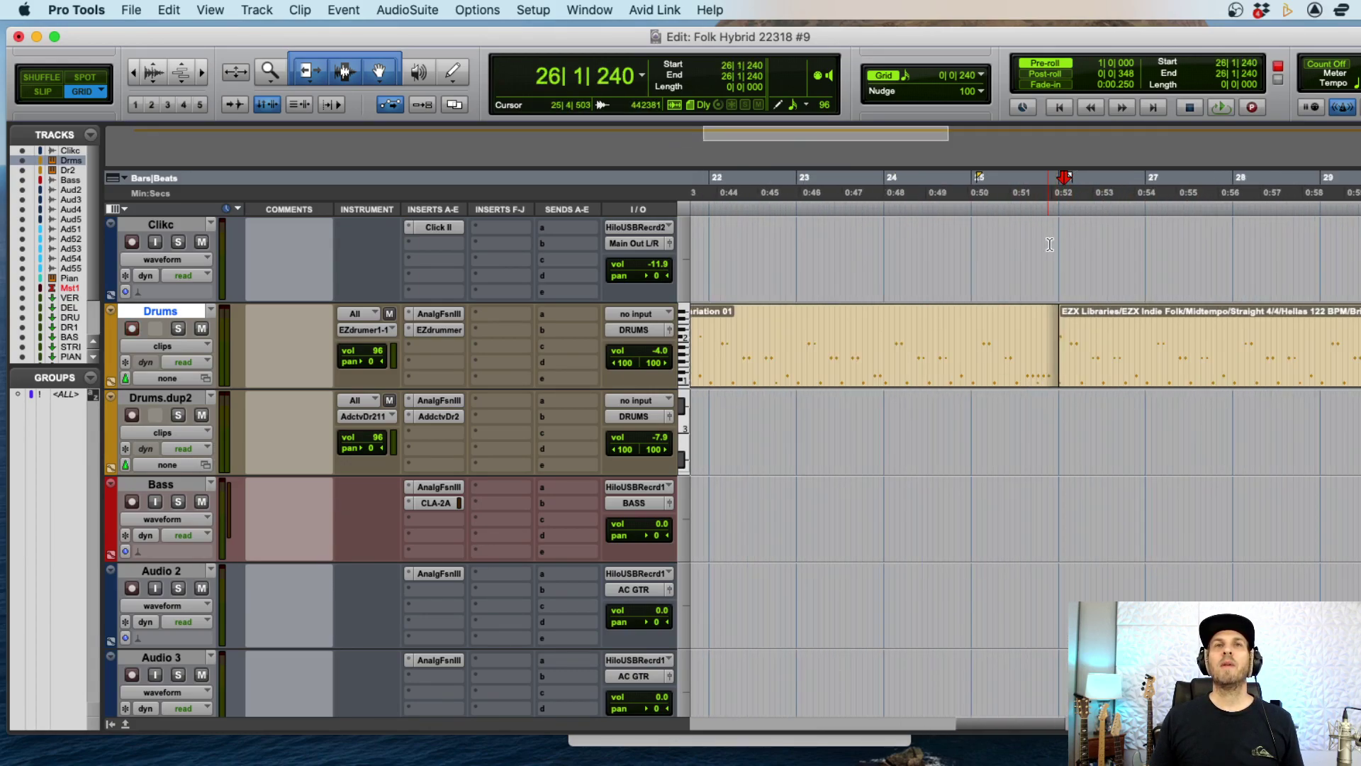
key(r)
key(r)
key(r)
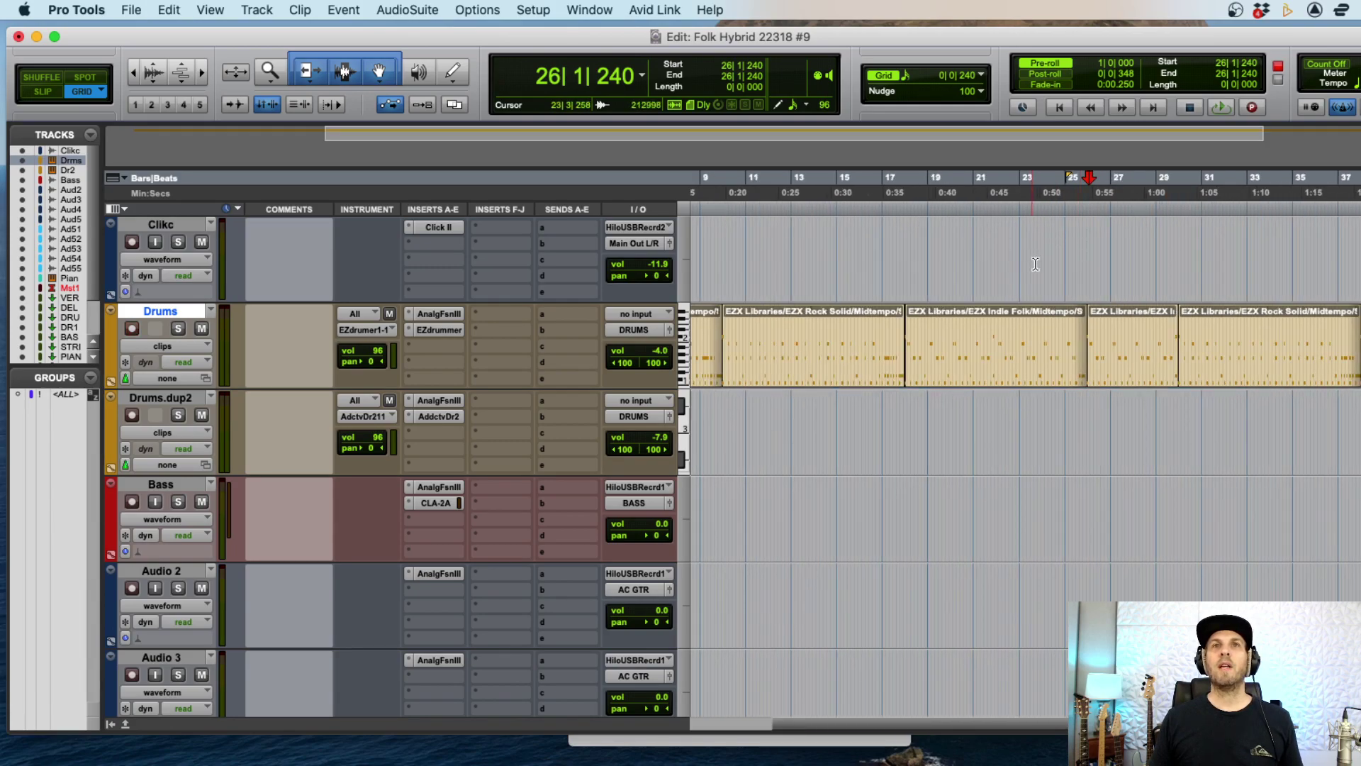
- Return to the session start and examine the opening Verse clips and the complete drum arrangement
key(Return)
key(t)
key(t)
key(t)
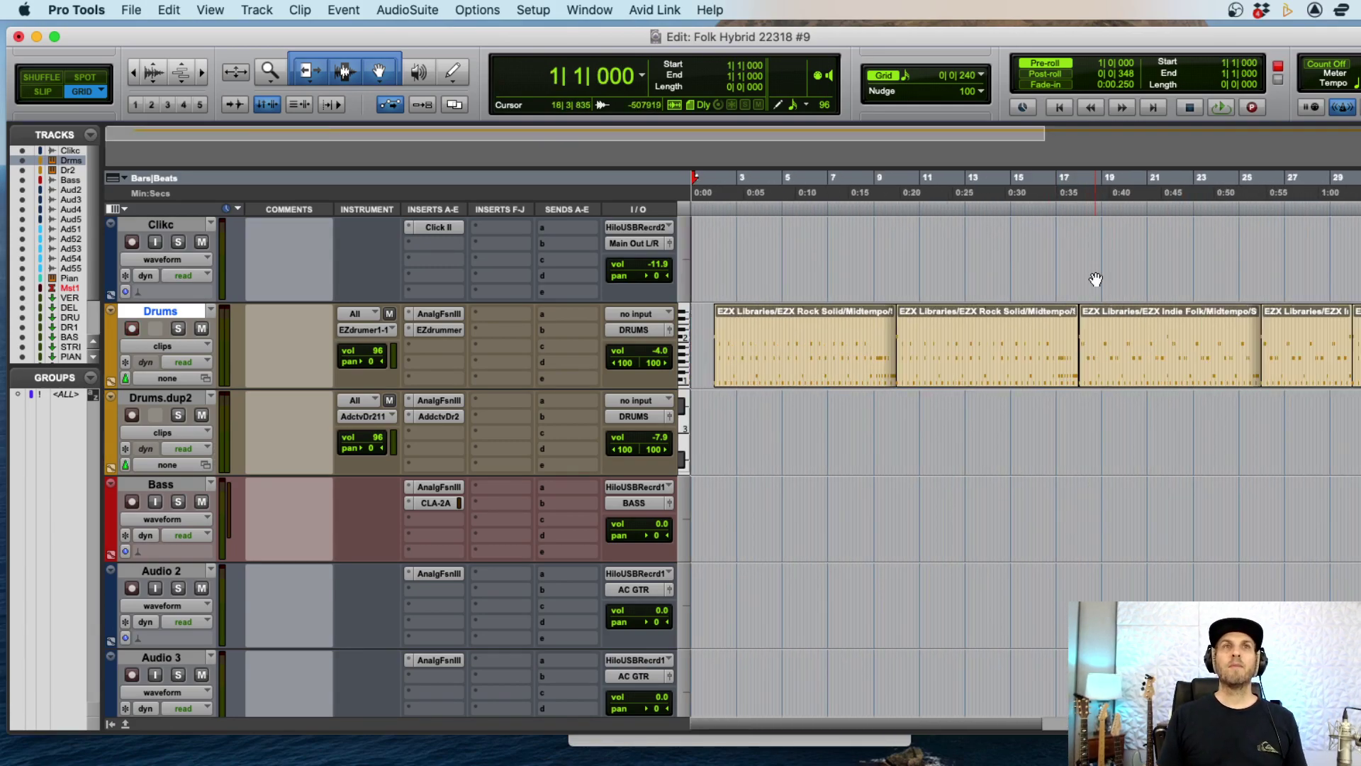
key(r)
key(r)
key(r)
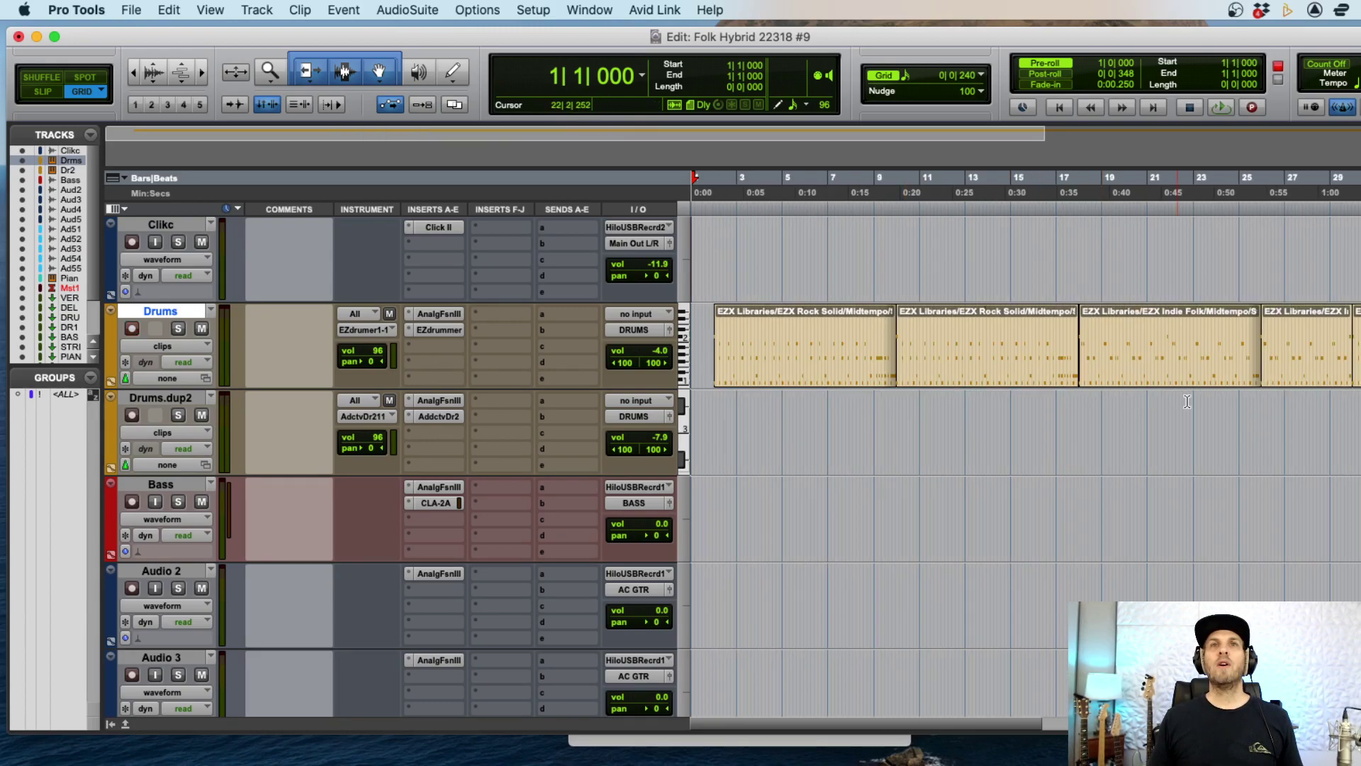
click(990, 404)
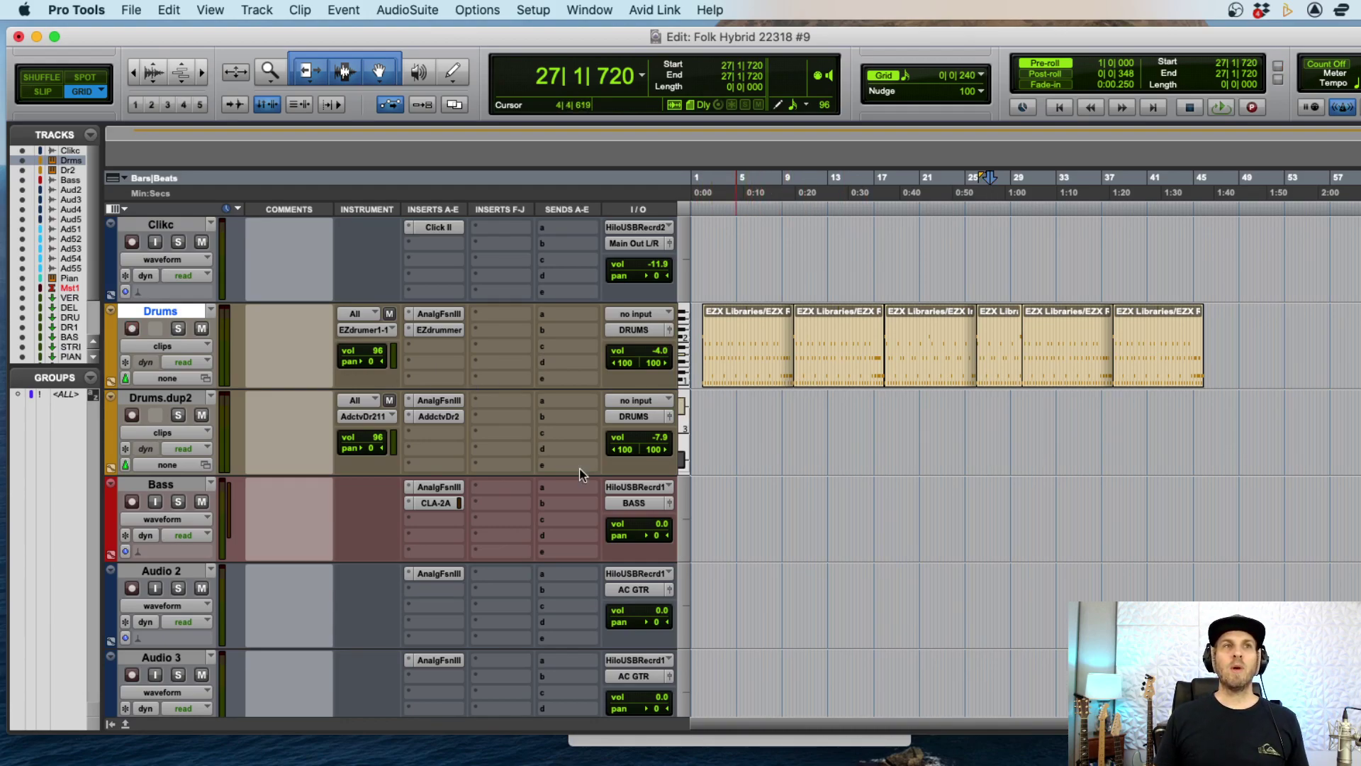
- Select the Audio 2 track and enable it for recording the acoustic guitar
click(161, 574)
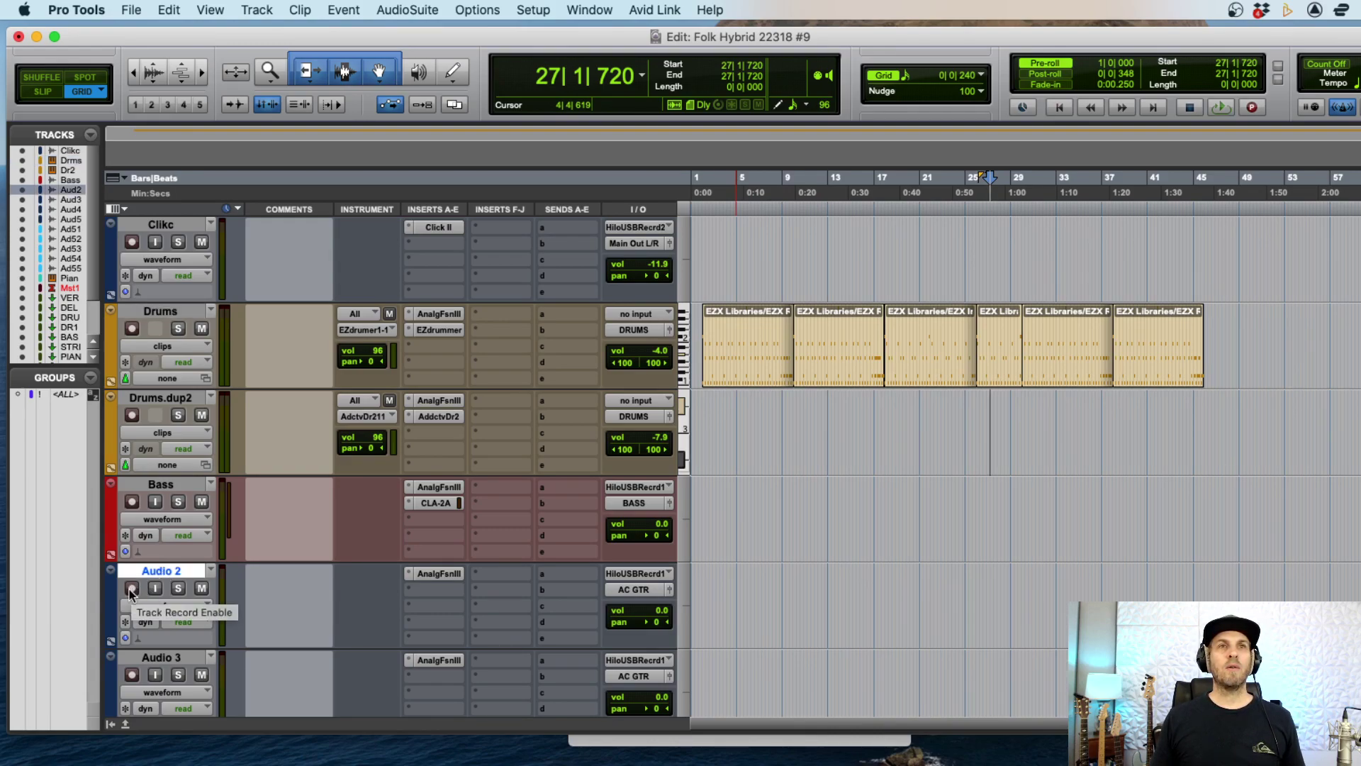
click(132, 591)
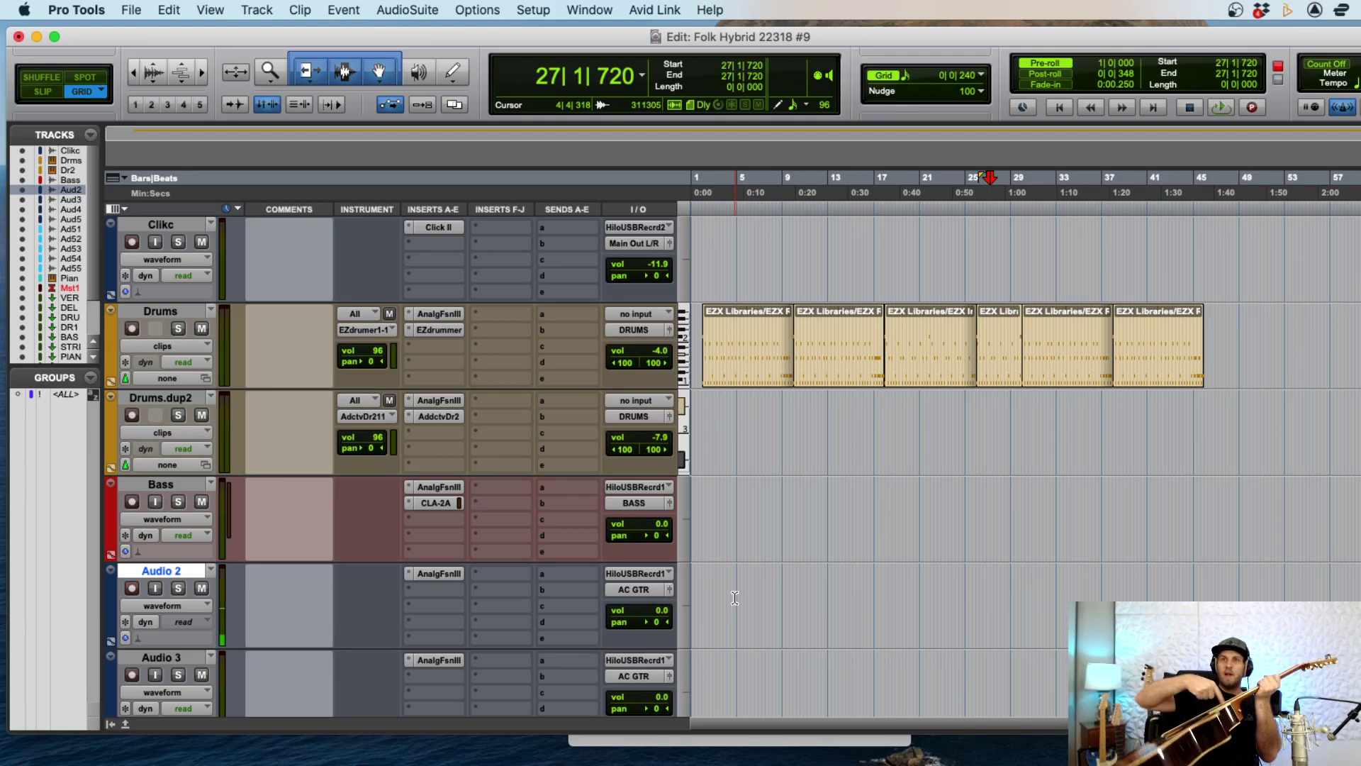
key(shift+r)
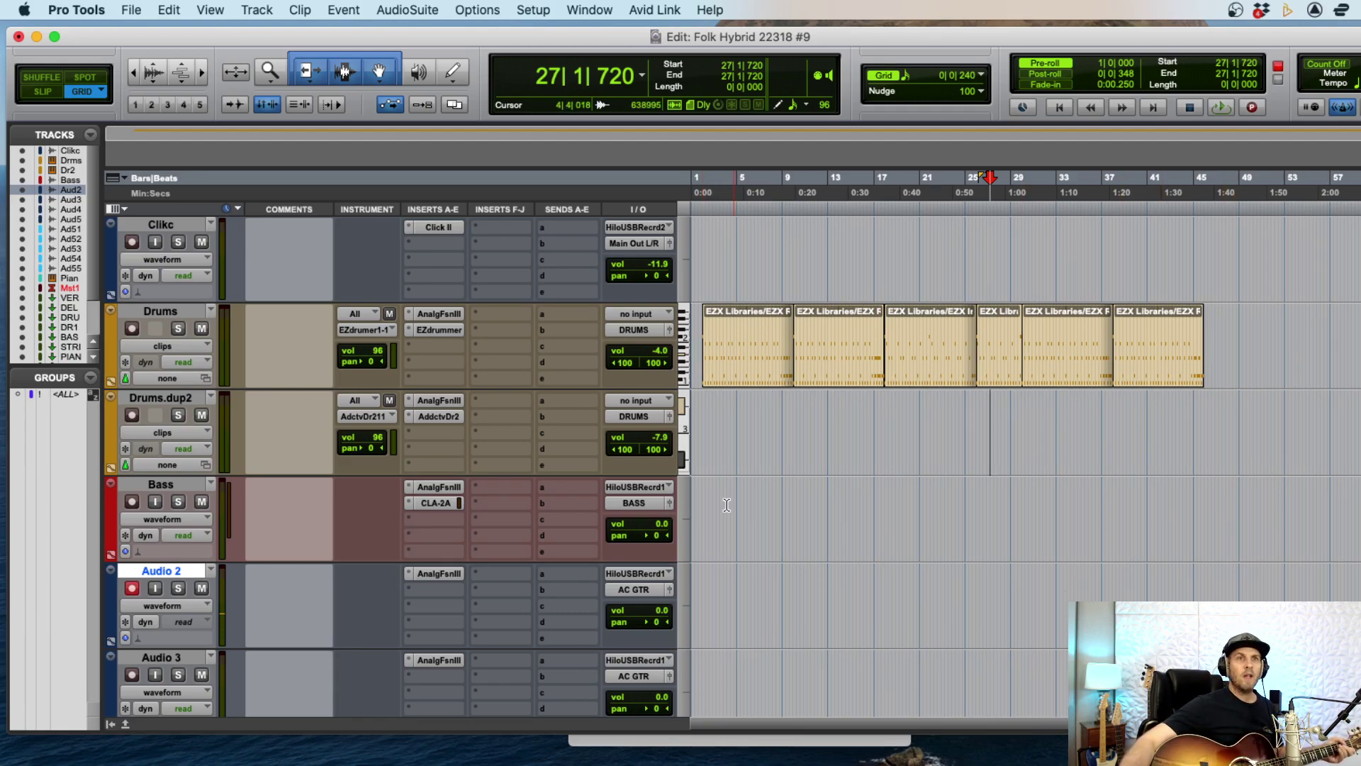
- Try recording an acoustic guitar take on Audio 2 from bar 1, stopping in about bar 6
key(super+space)
key(super+bracketright)
key(super+bracketright)
key(super+bracketright)
key(super+bracketright)
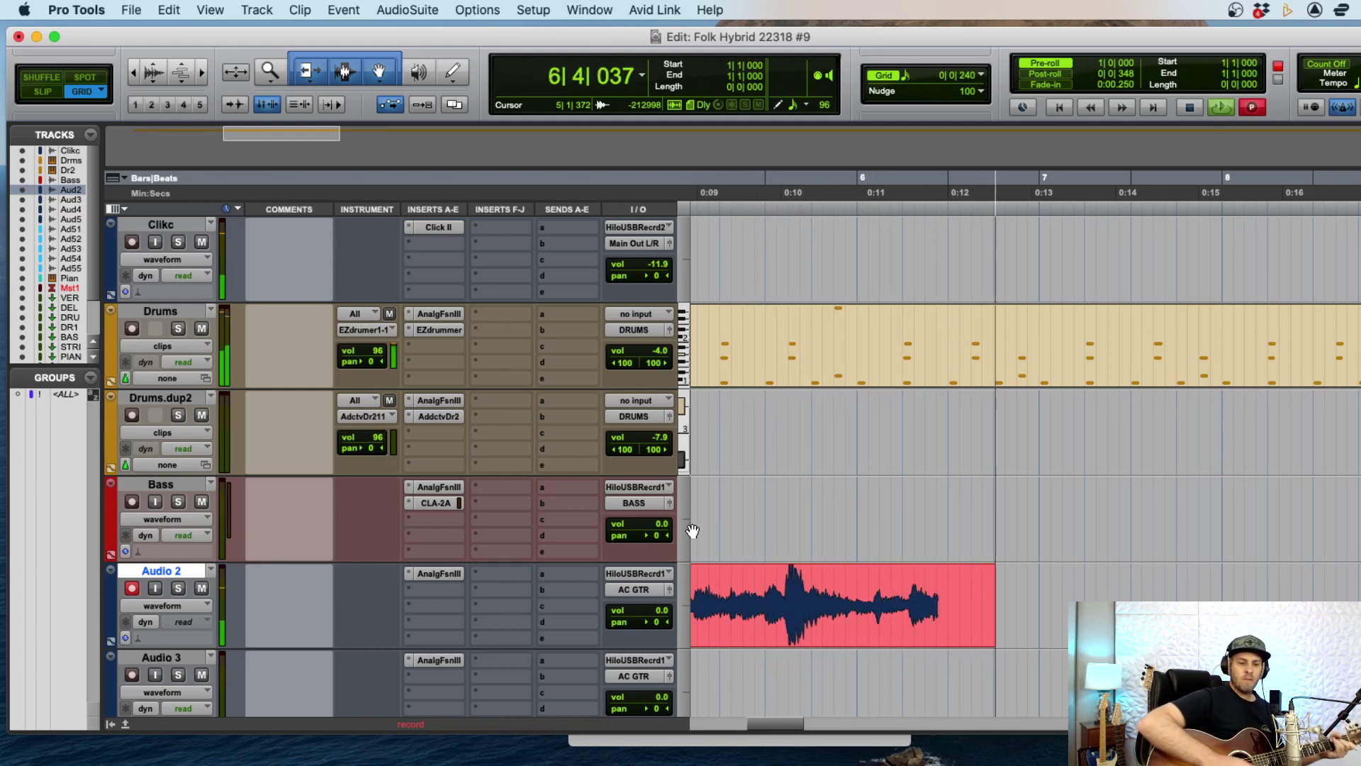
key(space)
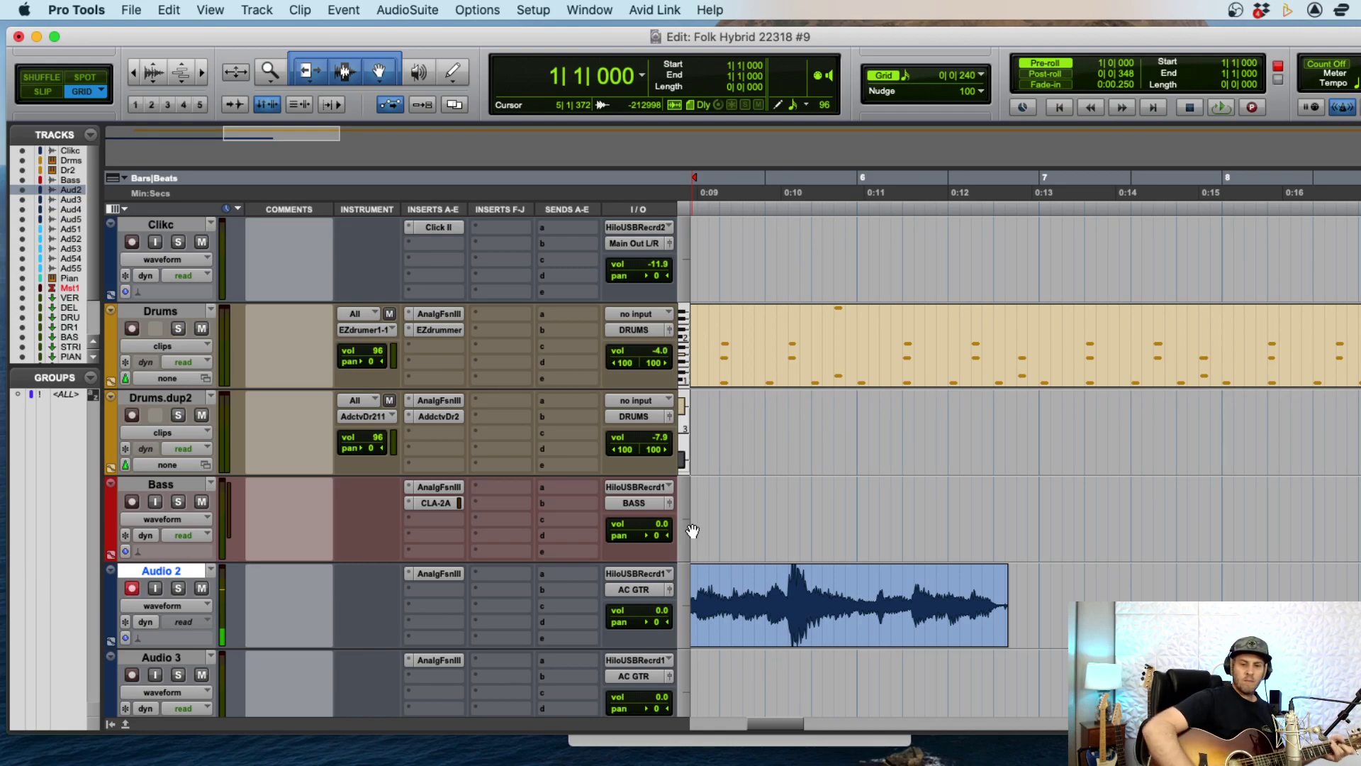
- Lower the Drums track volume to -11.2 and record a full acoustic guitar take on Audio 2 from bar 1 to bar 46
key(Return)
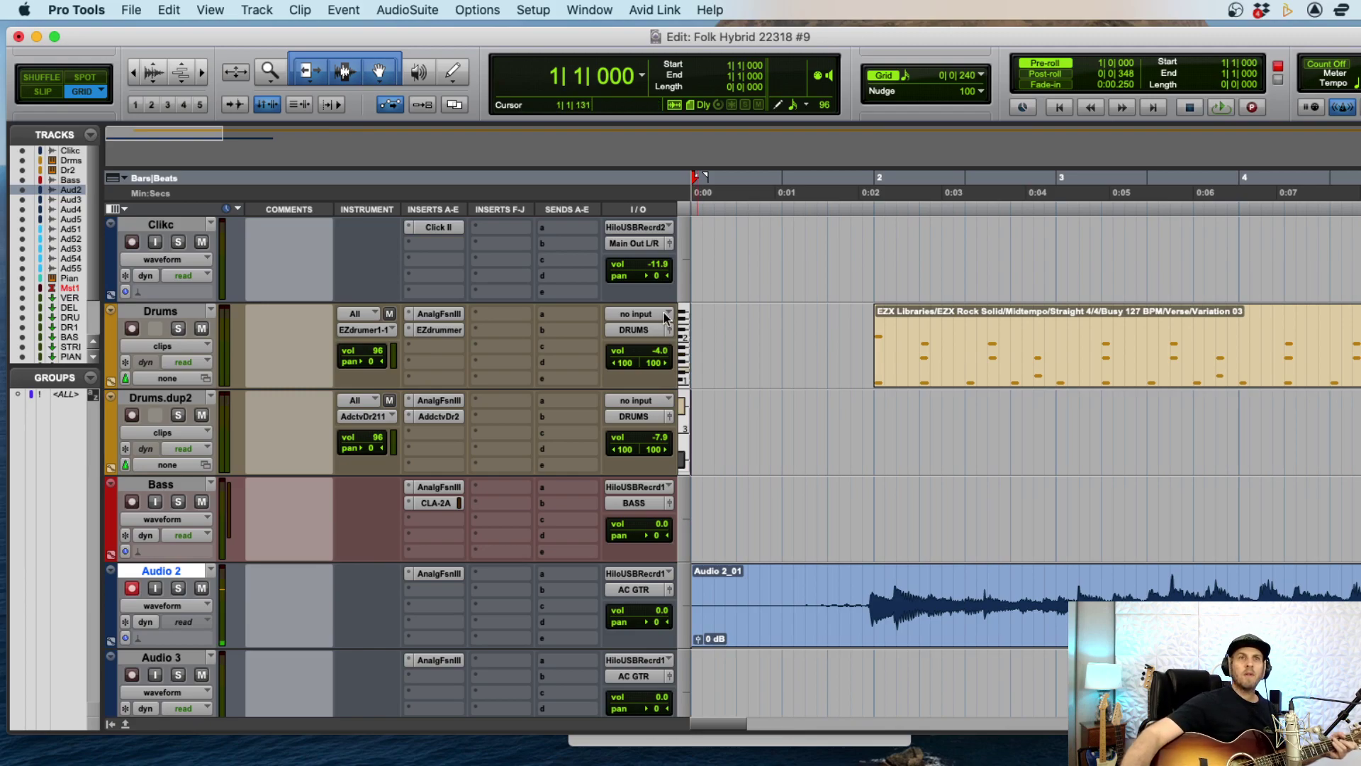
drag(660, 358, 662, 360)
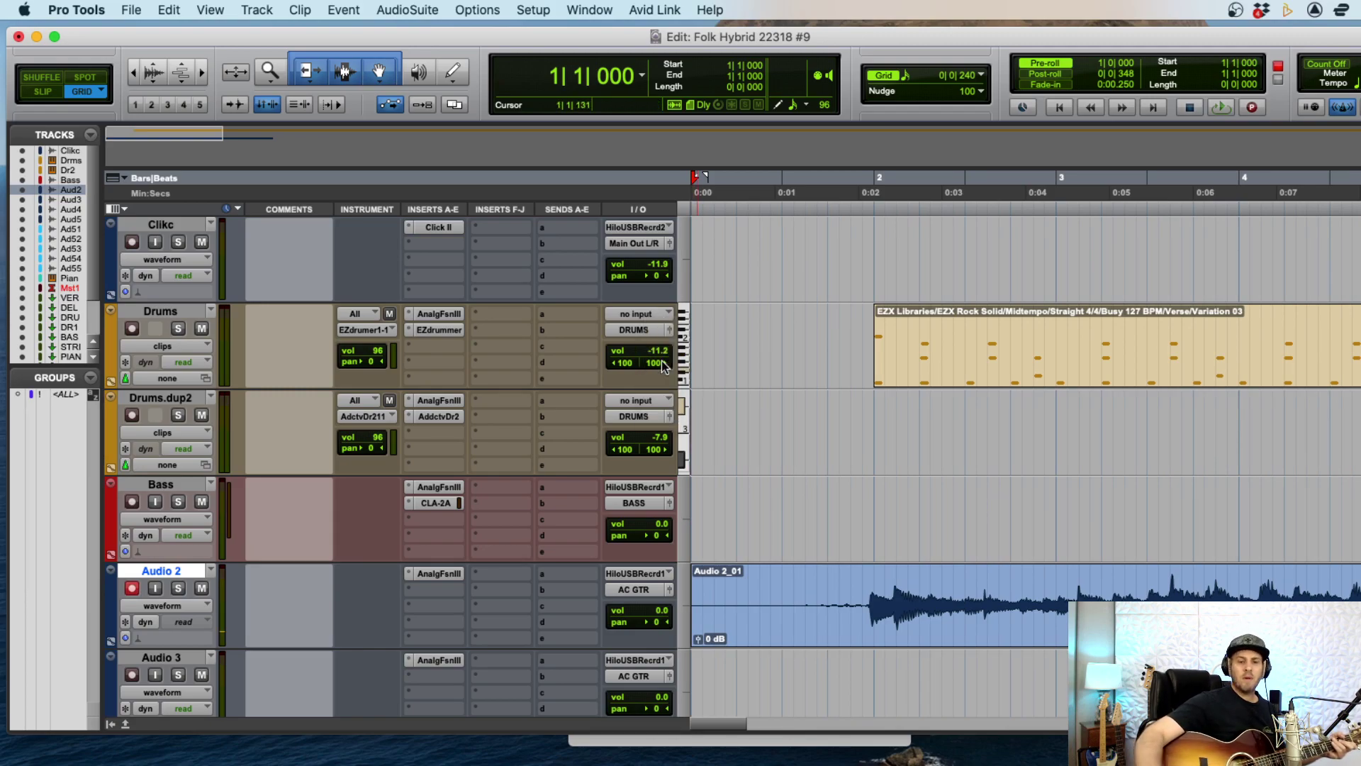
key(super+space)
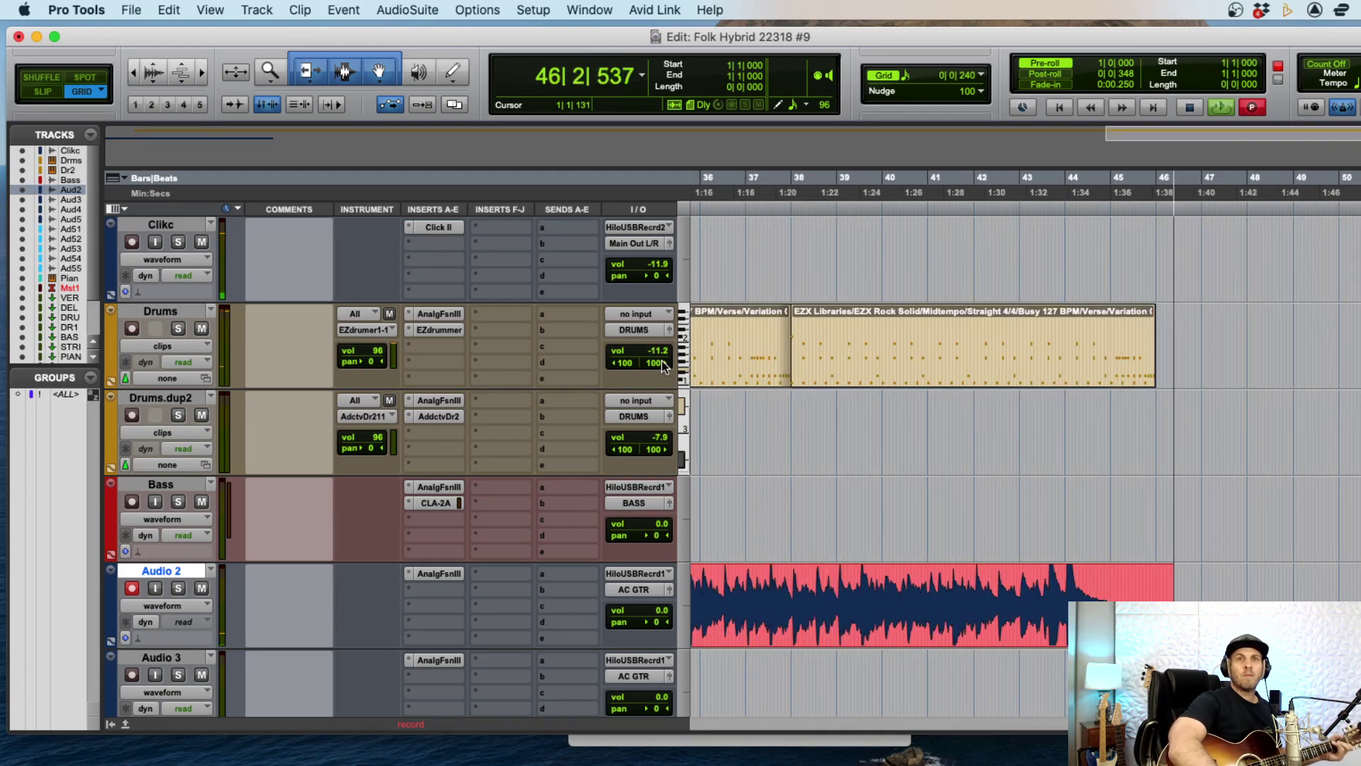
key(space)
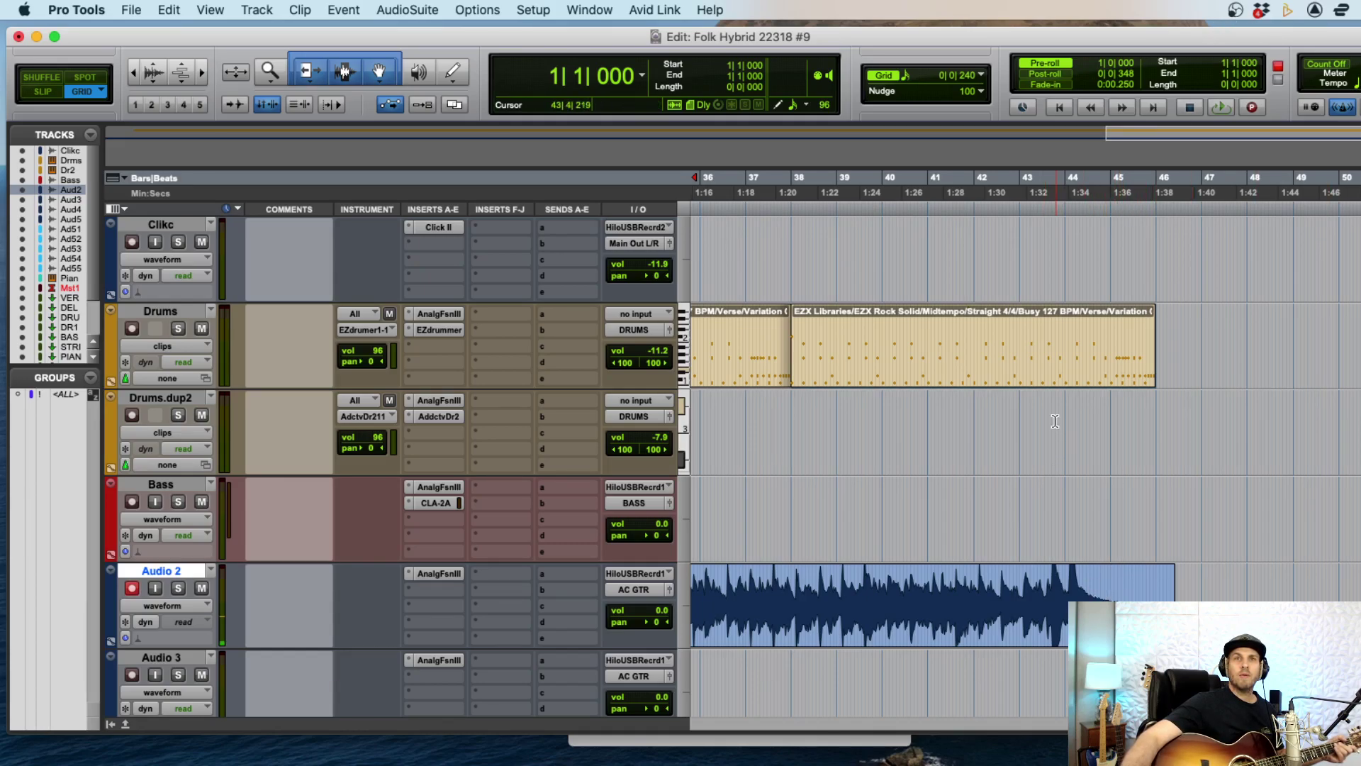
key(super+Tab)
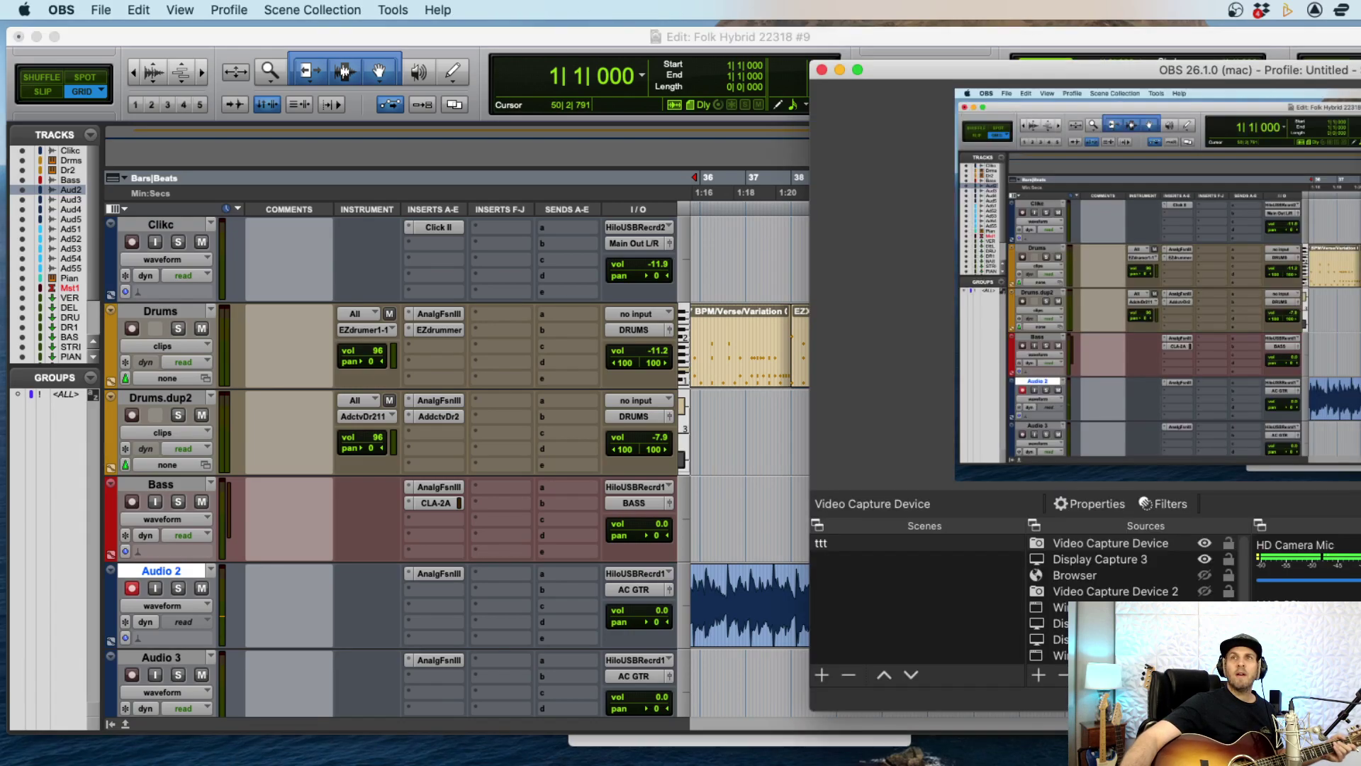
key(super+Tab)
click(1092, 424)
scroll(1143, 413, up, 2)
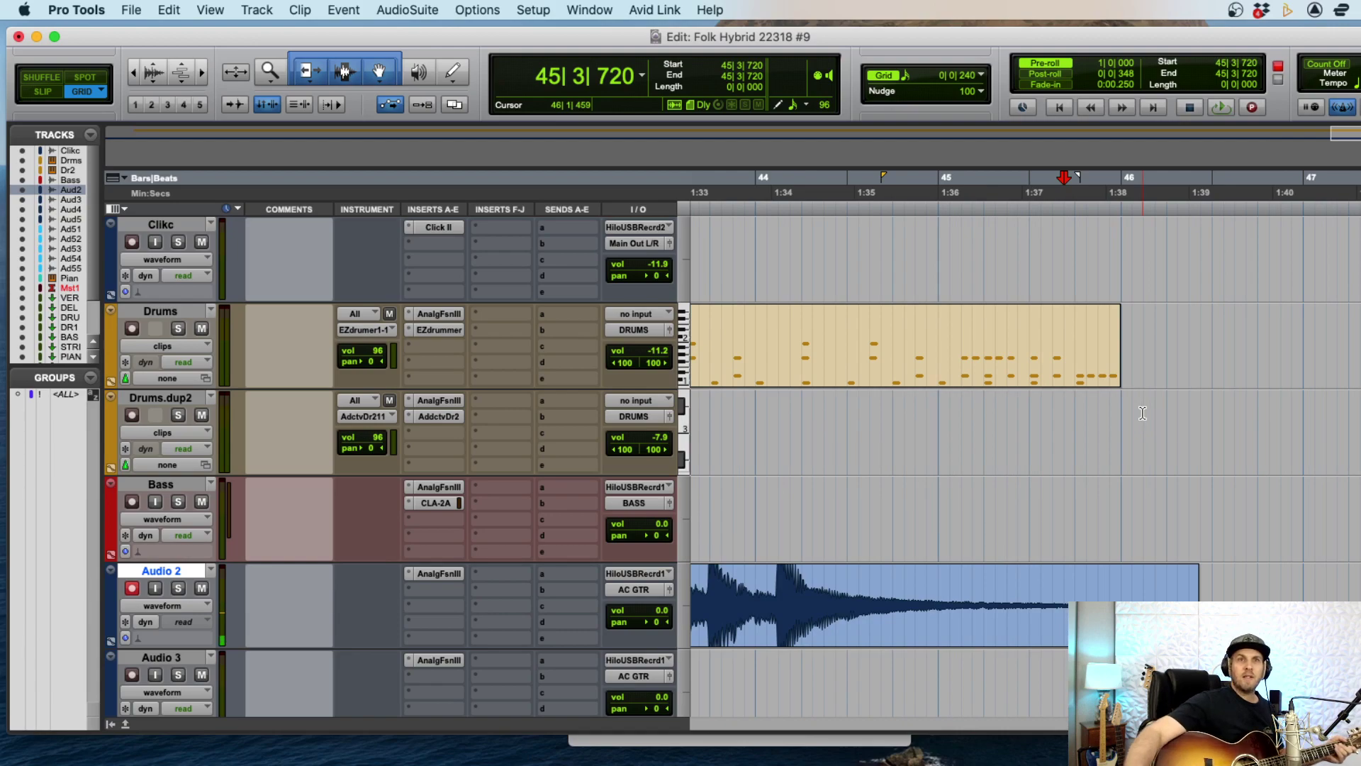
drag(773, 395, 1114, 454)
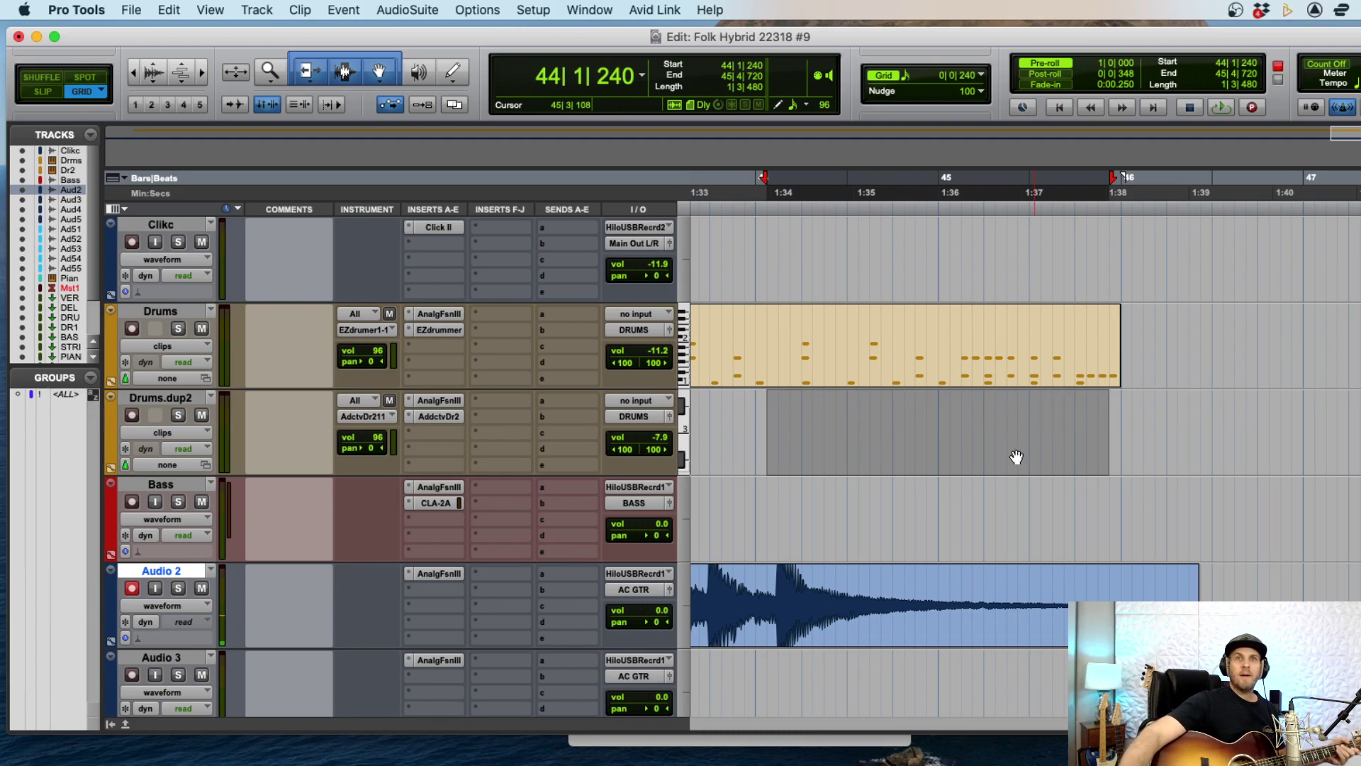
click(1017, 426)
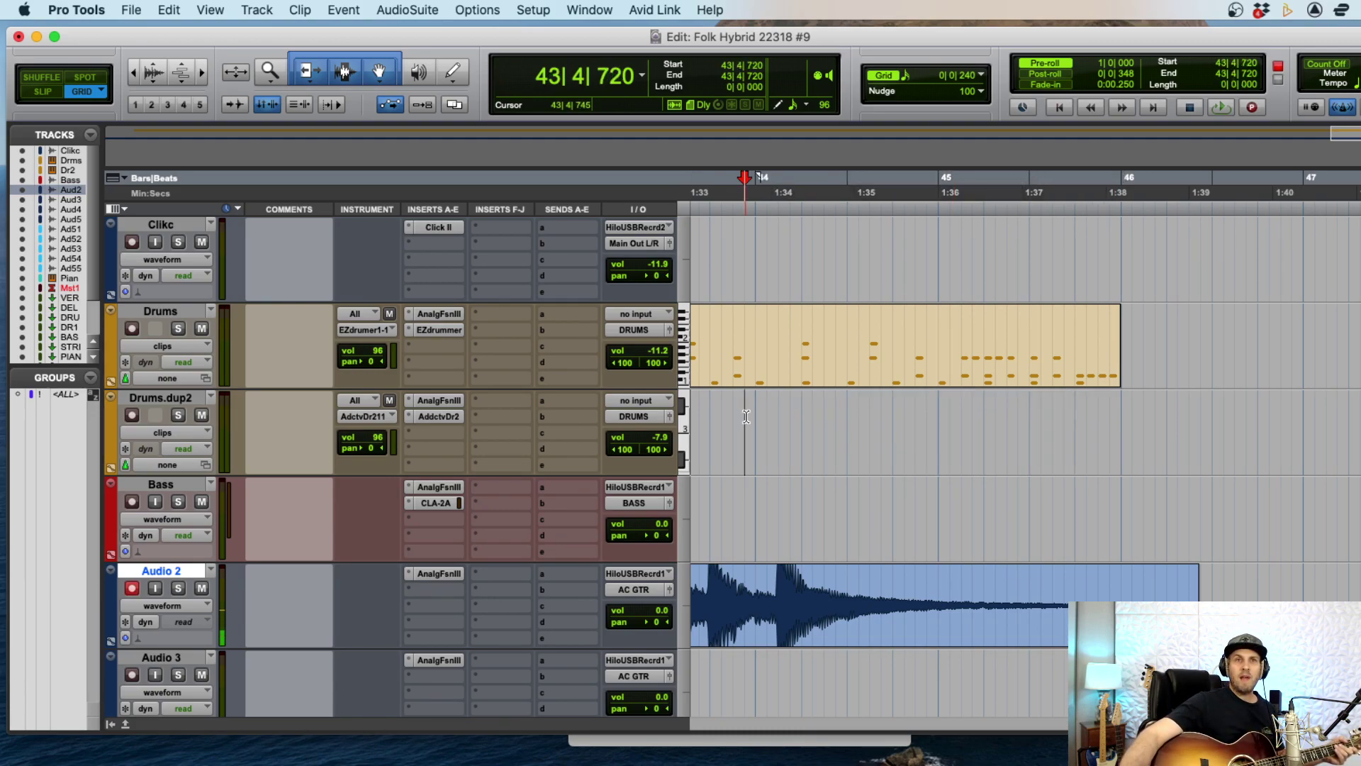
- Trim the tail of the Audio 2 guitar recording so the clip ends at 46|2|480
drag(1283, 585, 1194, 587)
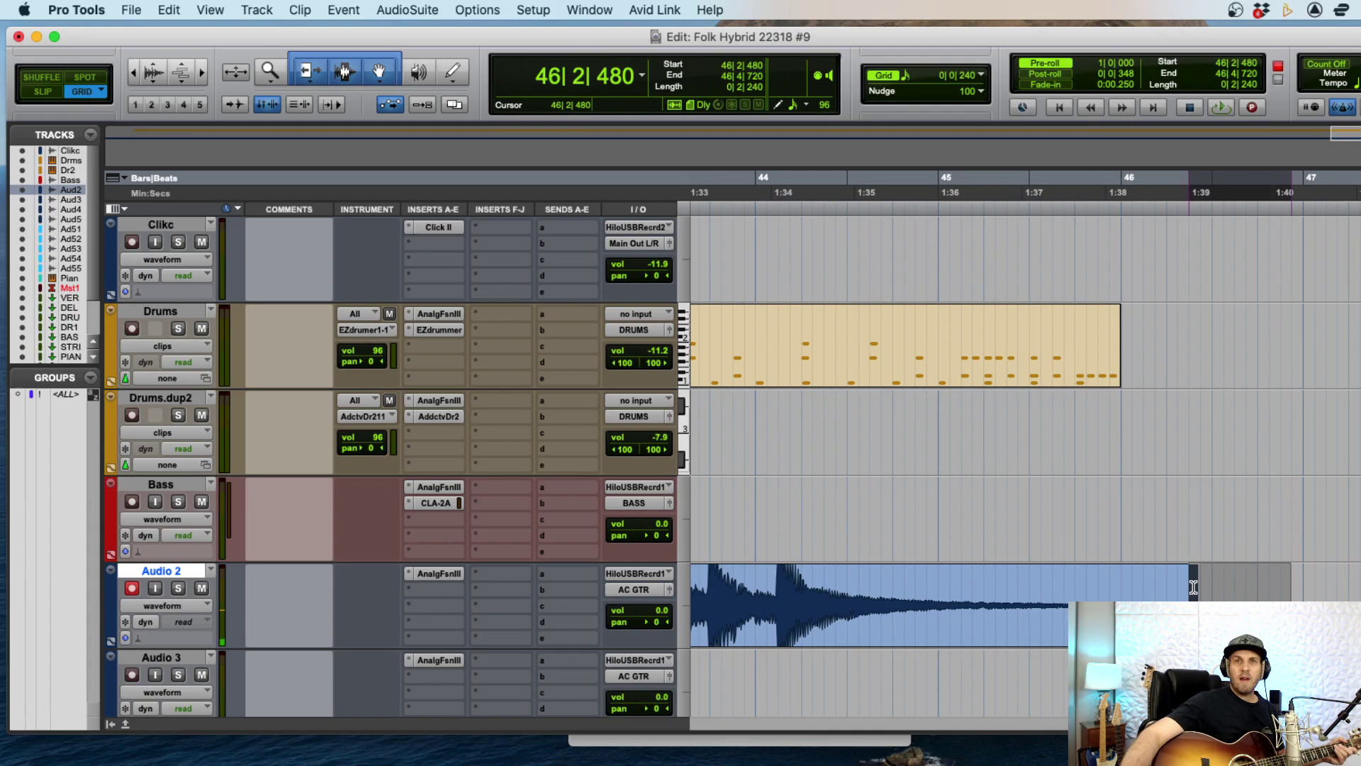
click(1192, 586)
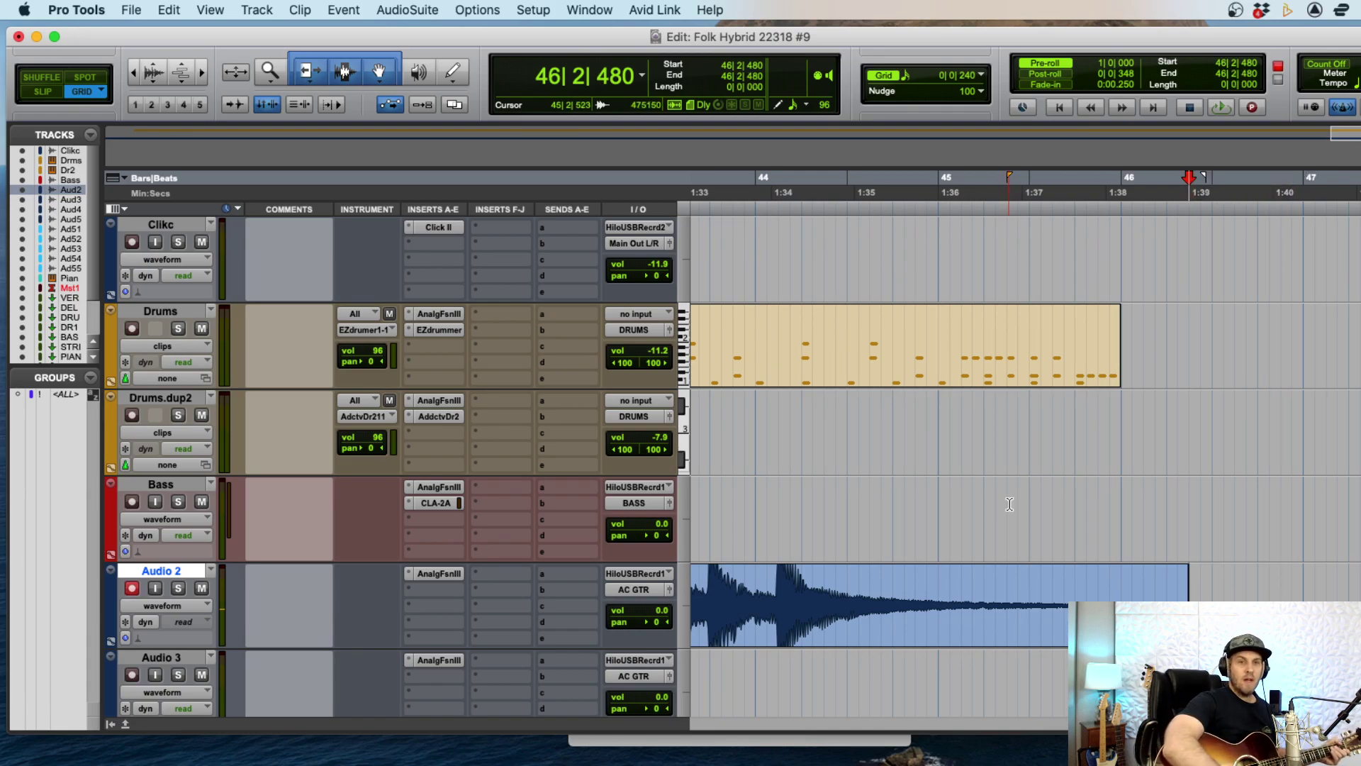
key(r)
key(r)
key(r)
key(r)
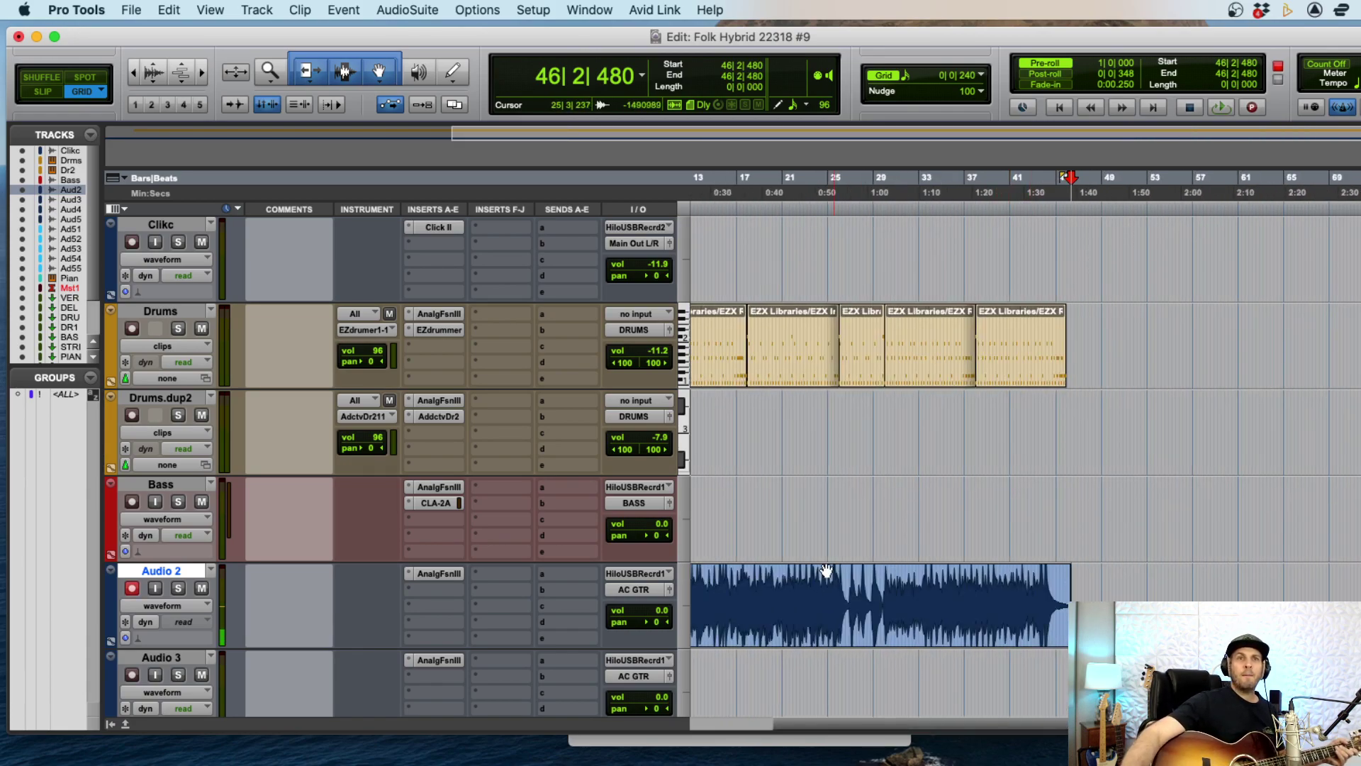
- Highlight the sections of the Audio 2 guitar take one by one, including the breakdown from about bar 26 to 29, to examine the song structure
scroll(835, 584, down, 2)
drag(843, 495, 886, 491)
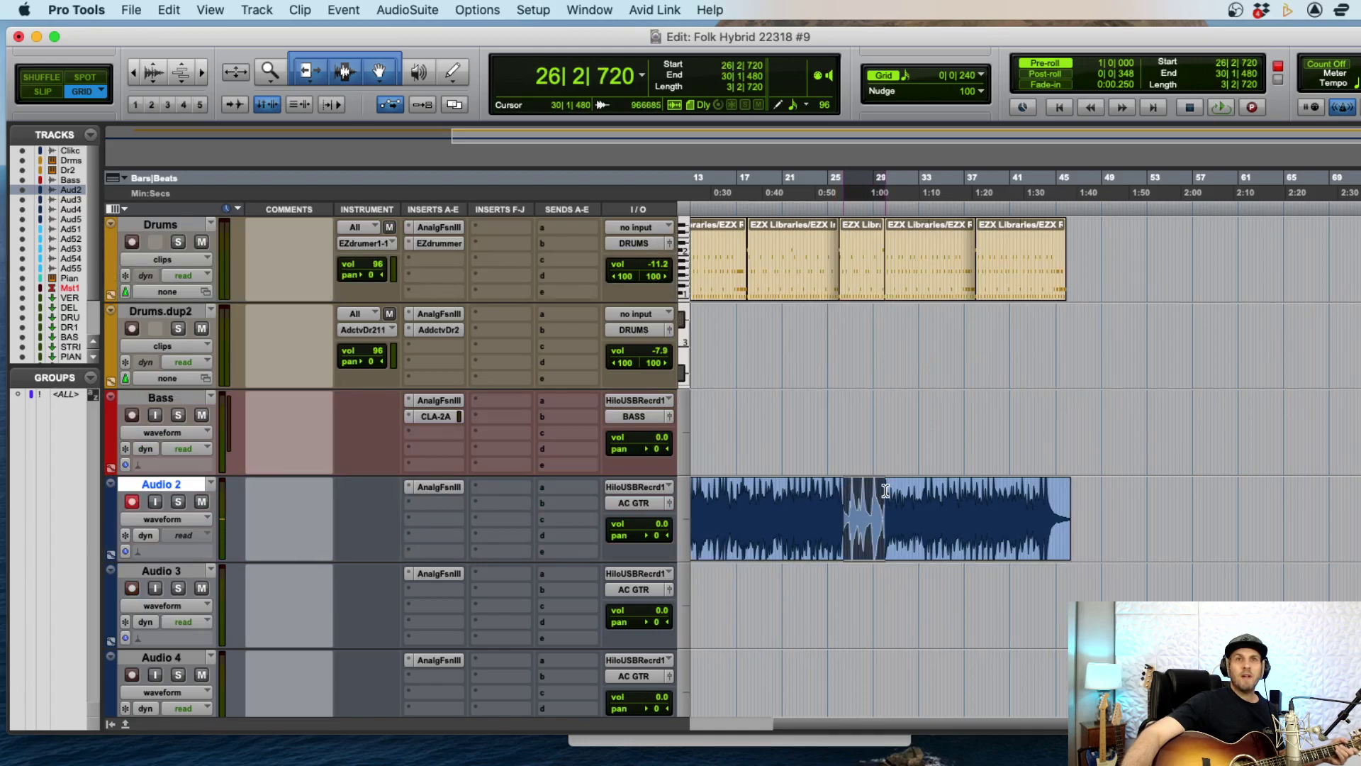
mouse_move(729, 500)
mouse_down()
mouse_move(702, 508)
mouse_move(714, 507)
mouse_up()
click(918, 514)
drag(982, 512, 1019, 509)
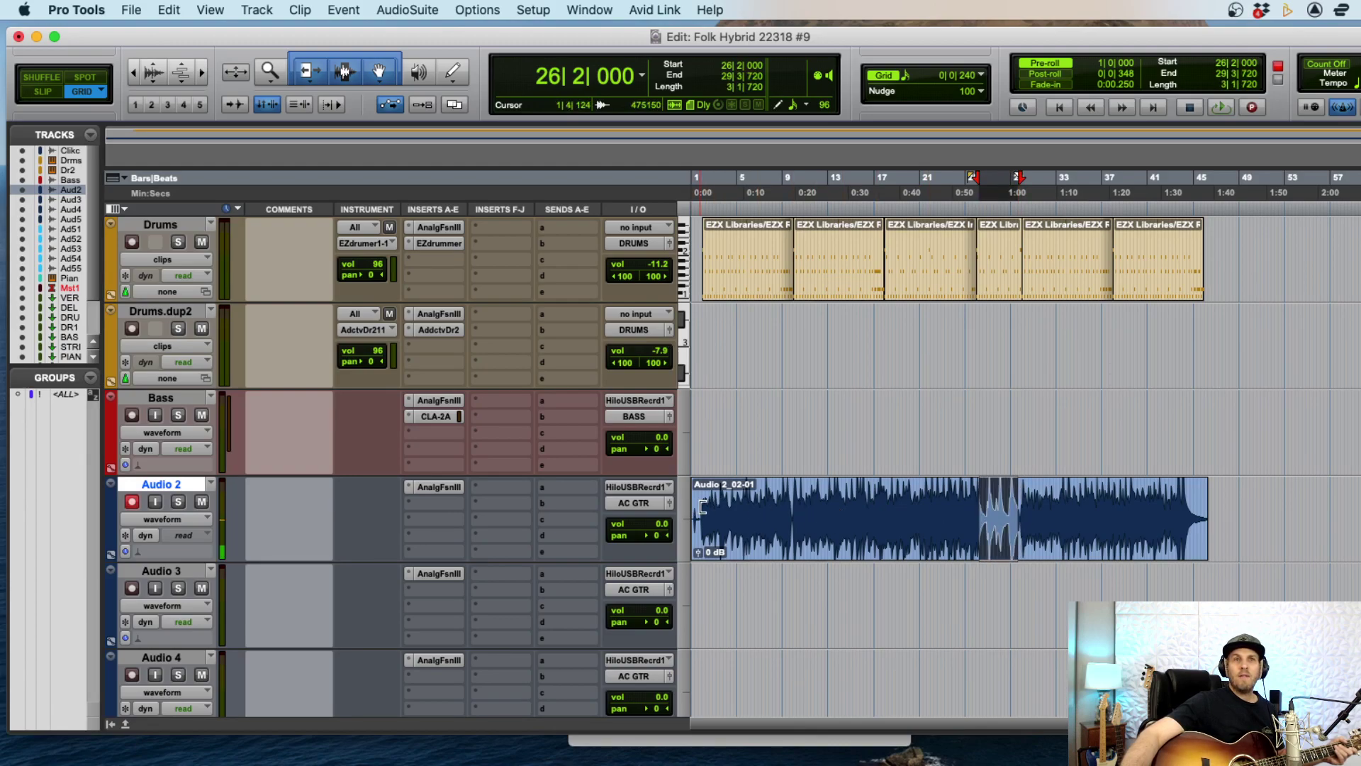
drag(792, 511, 673, 513)
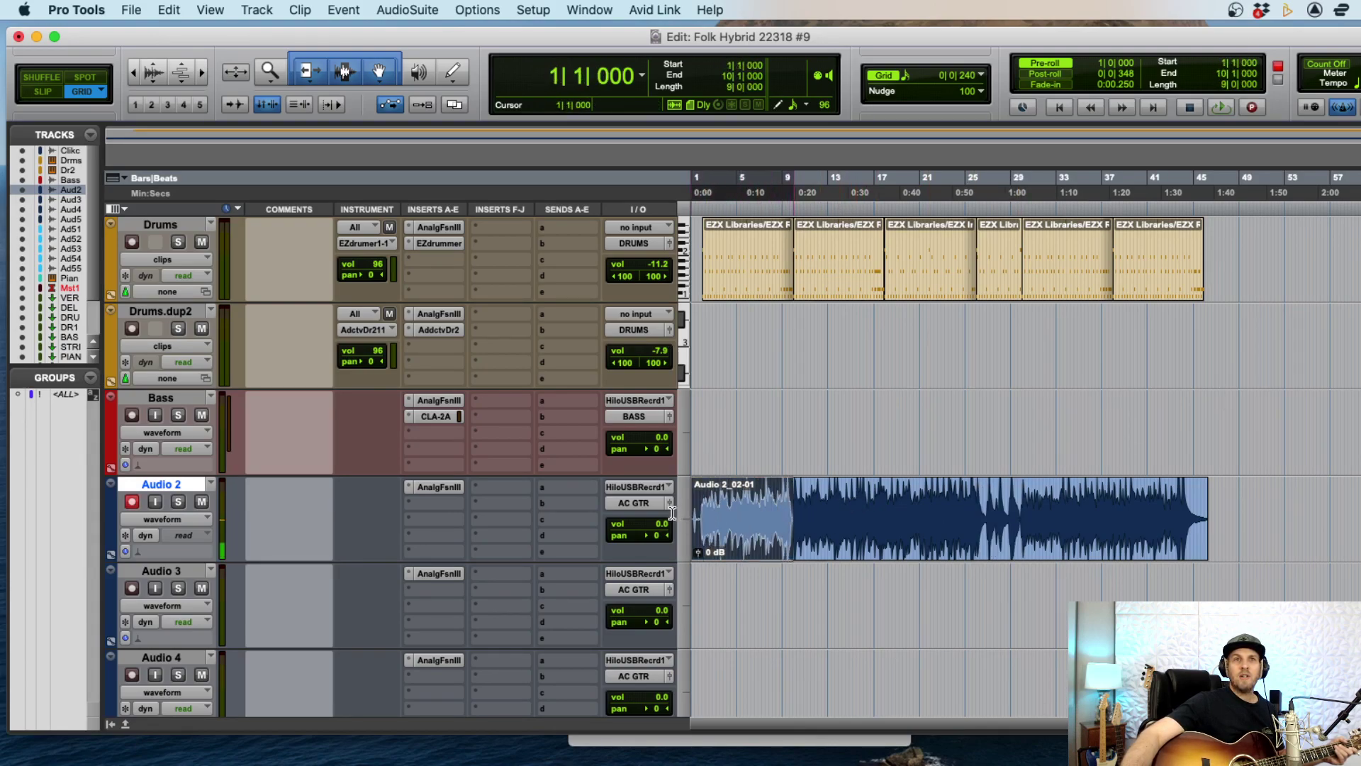
drag(887, 503, 798, 505)
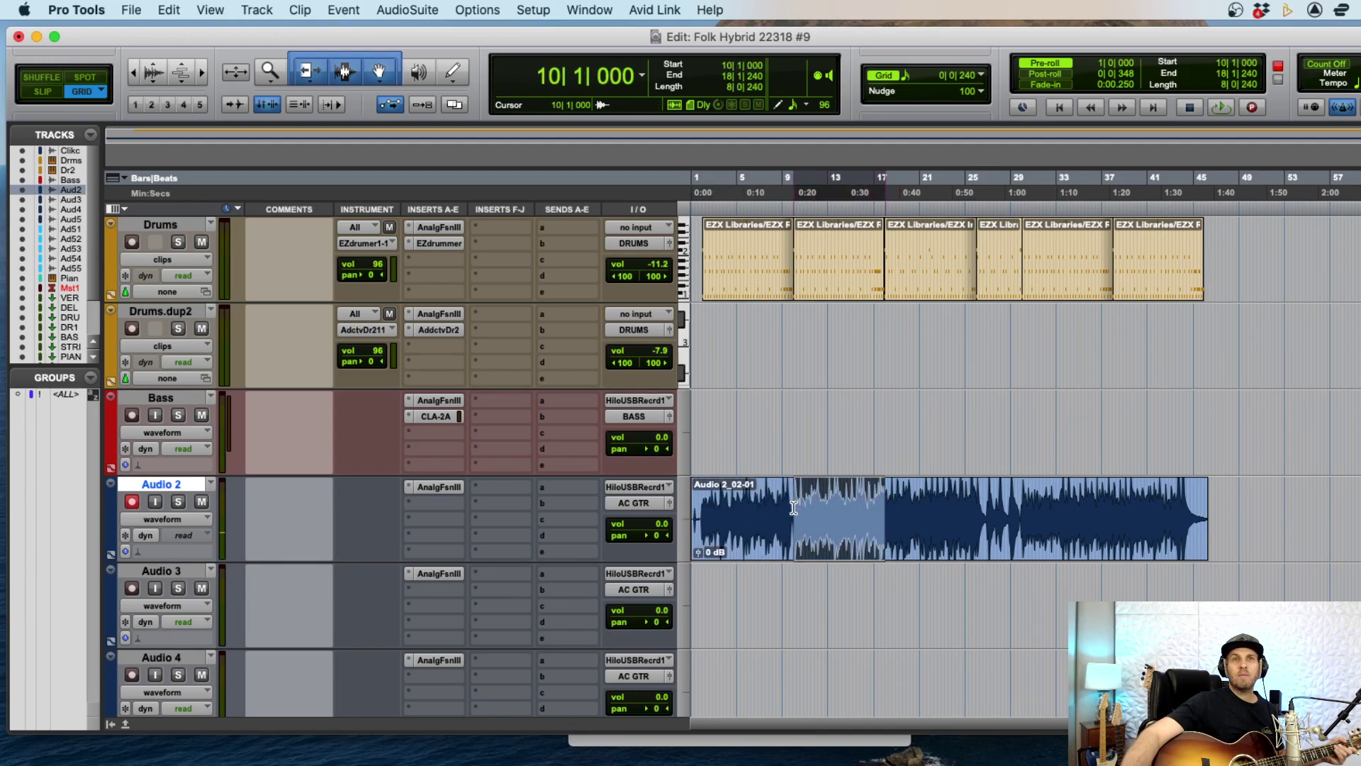
drag(982, 502, 882, 505)
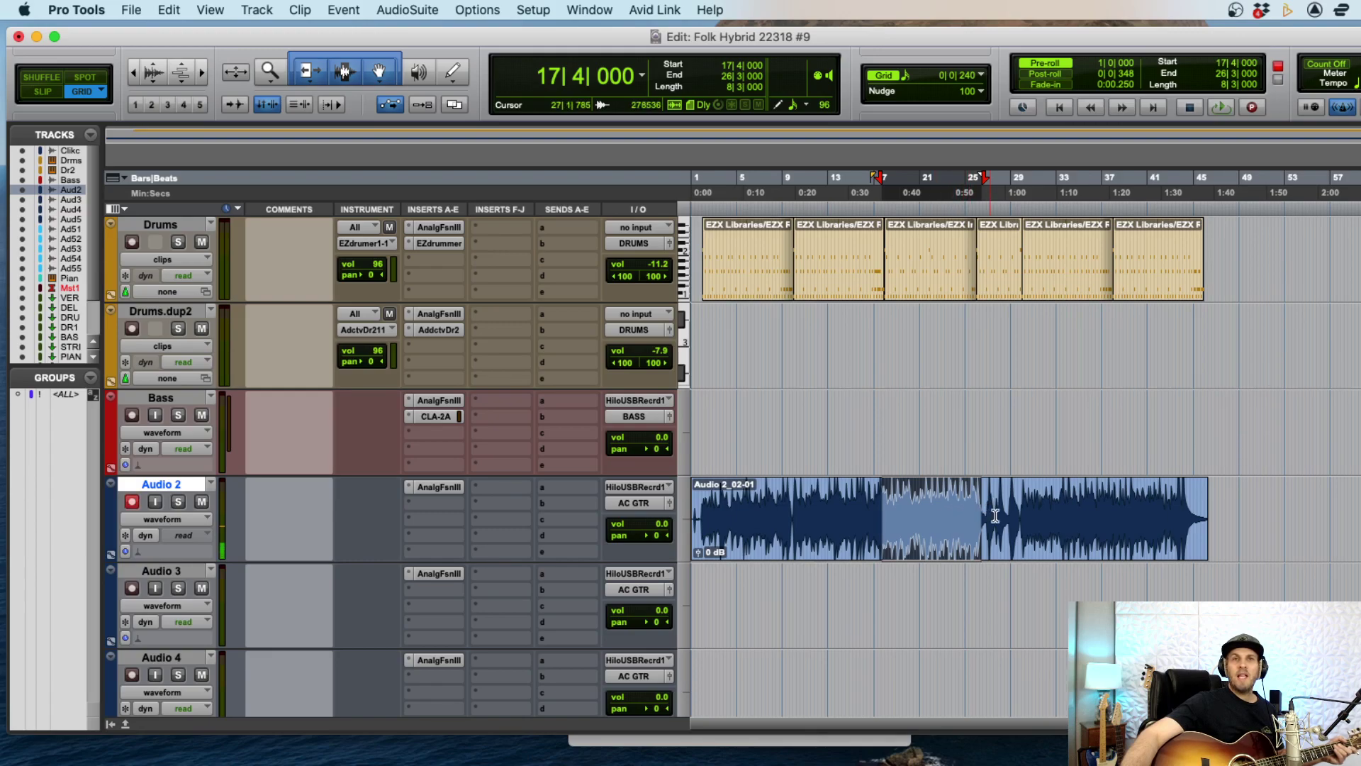
drag(1020, 512, 982, 514)
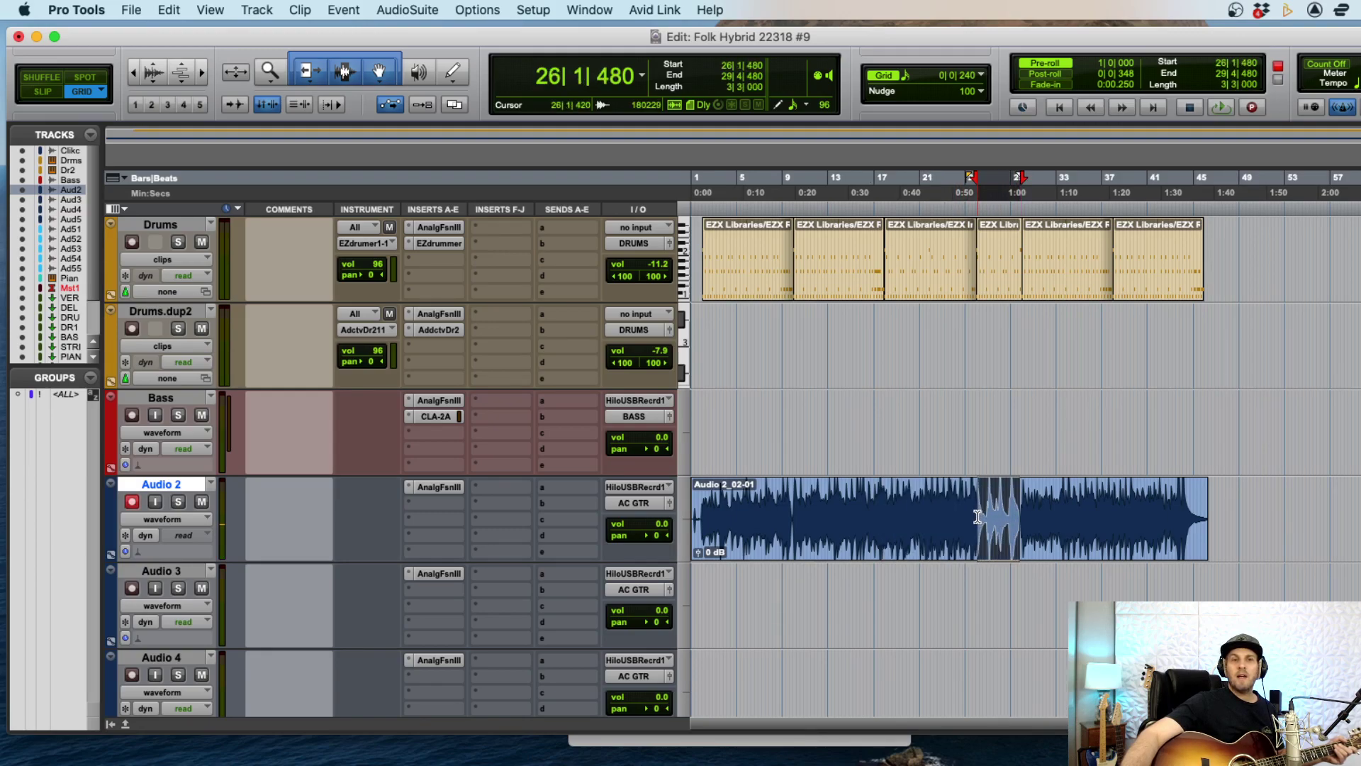
drag(892, 504, 986, 505)
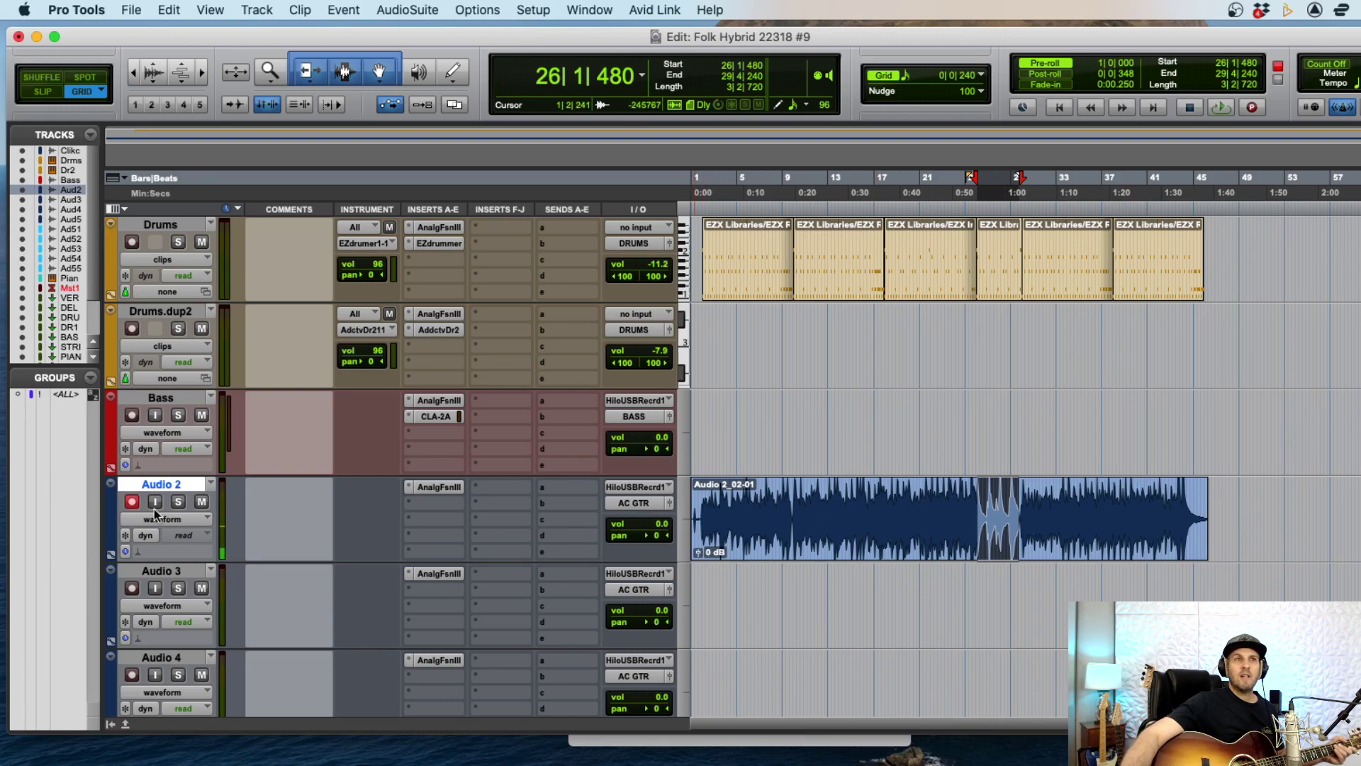
- Enable Audio 3 for recording instead of Audio 2 and pan Audio 2 fully left to 100
click(132, 588)
click(722, 579)
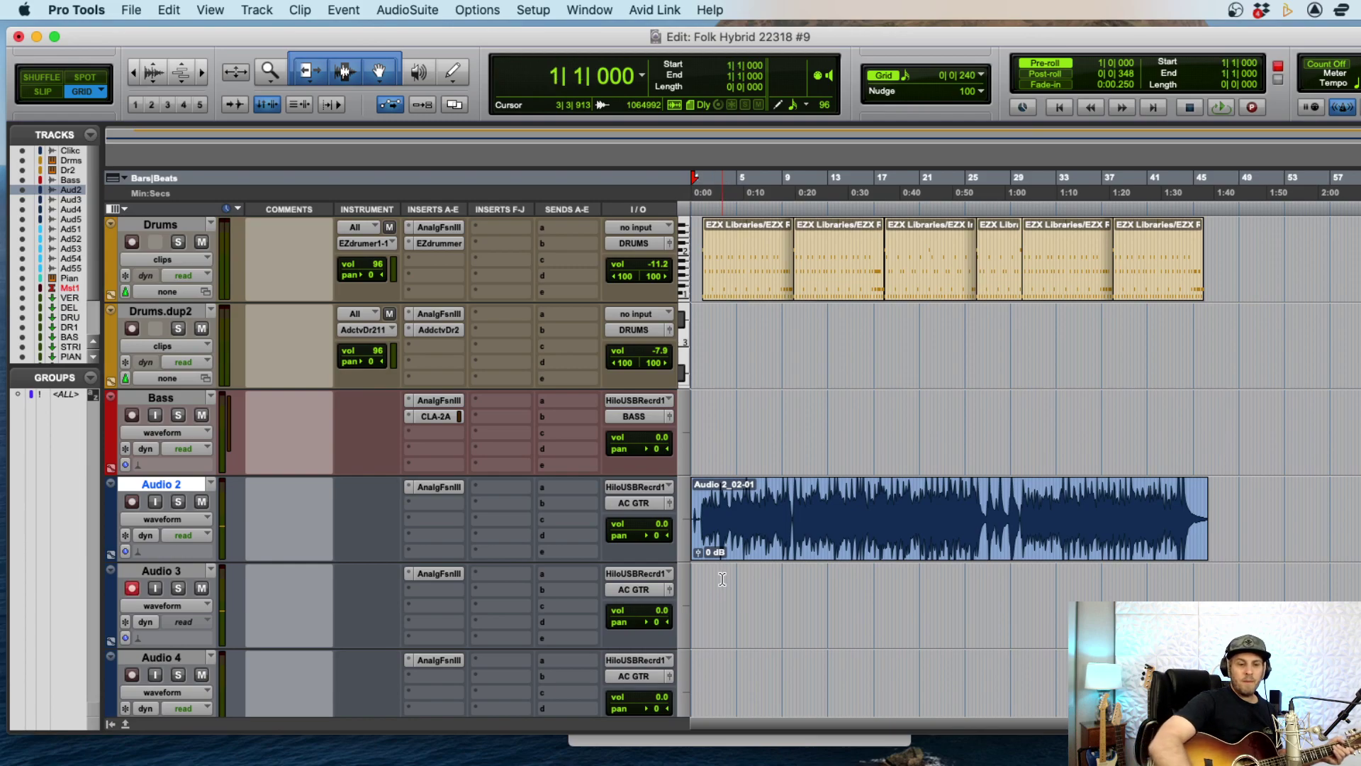
key(super+bracketright)
key(super+bracketright)
key(super+bracketright)
drag(654, 537, 542, 528)
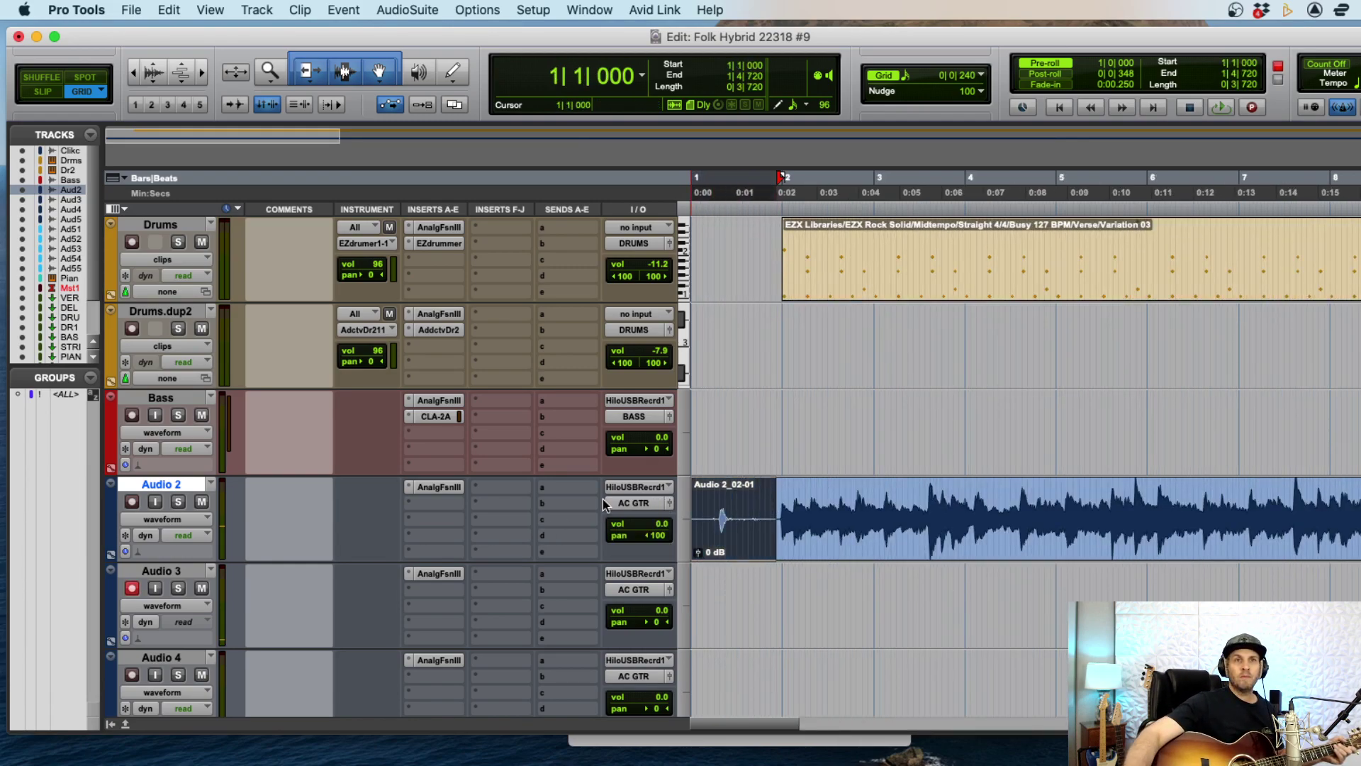
- Trim the lead-in noise off the start of the Audio 2 guitar clip so it begins just before bar 2
key(a)
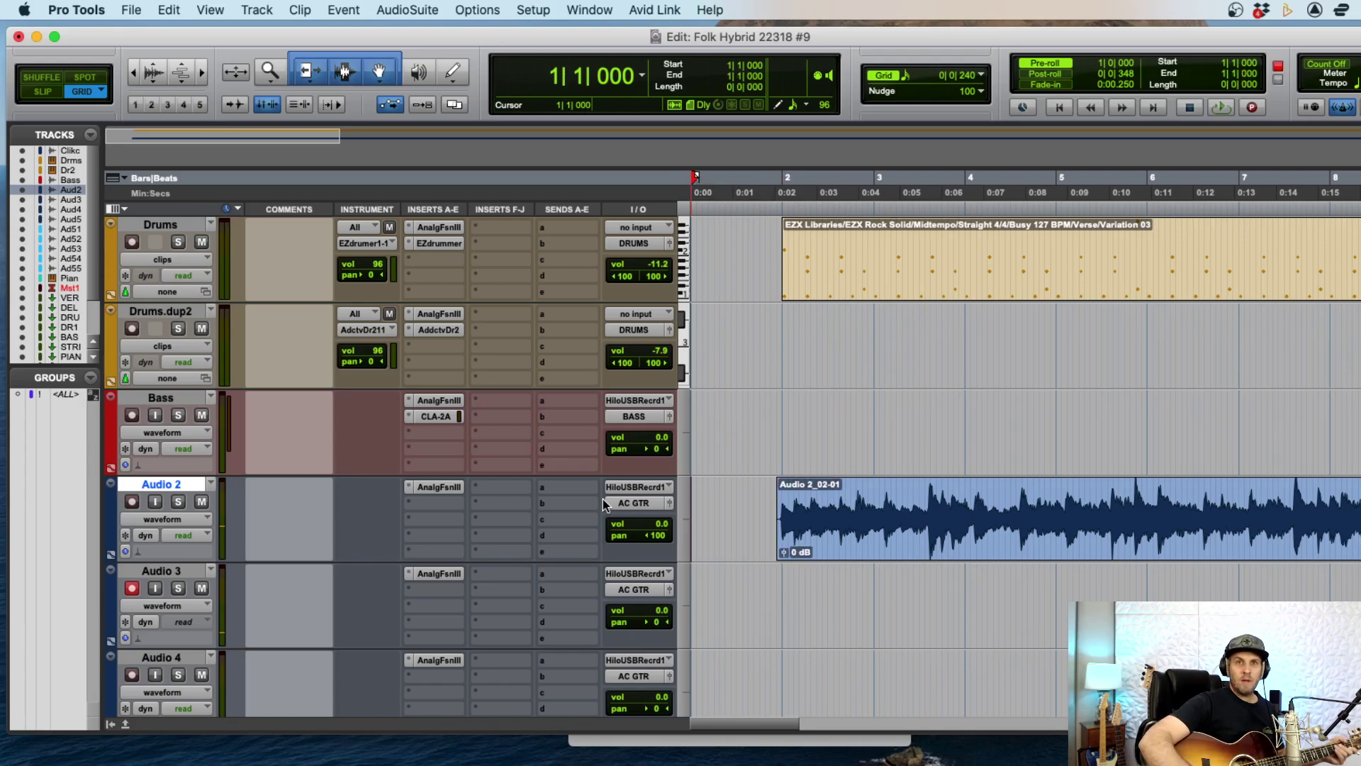
key(t)
key(t)
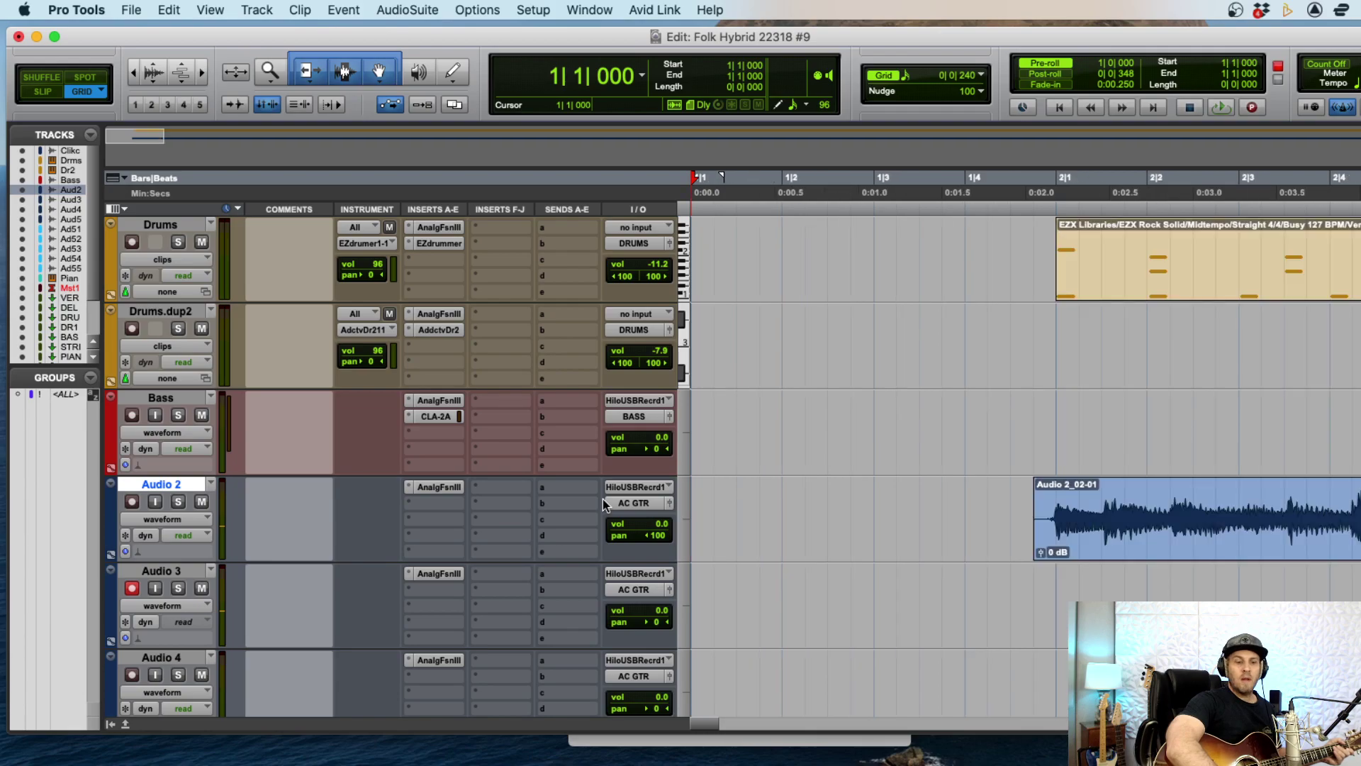
key(r)
key(r)
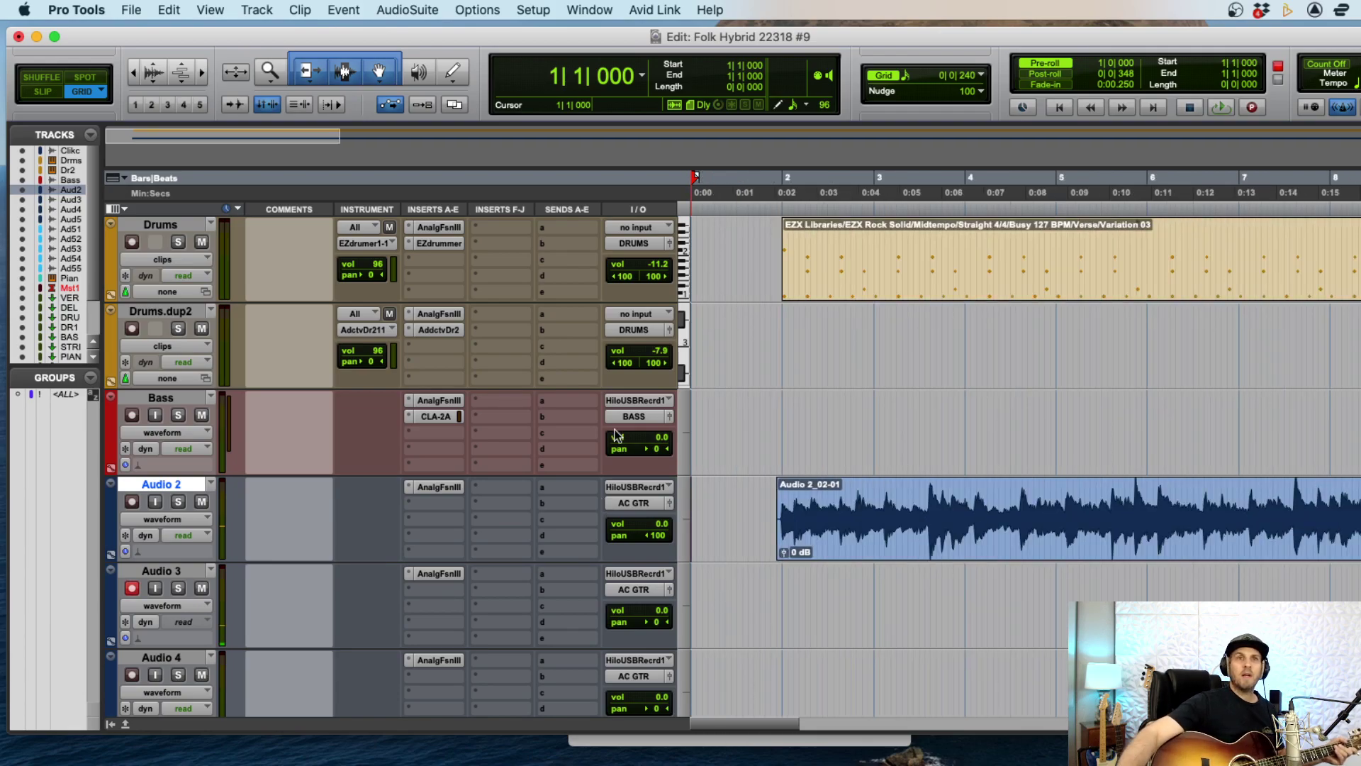
- Record a second acoustic guitar part on Audio 3 from bar 1, stopping in about bar 26
scroll(825, 420, down, 2)
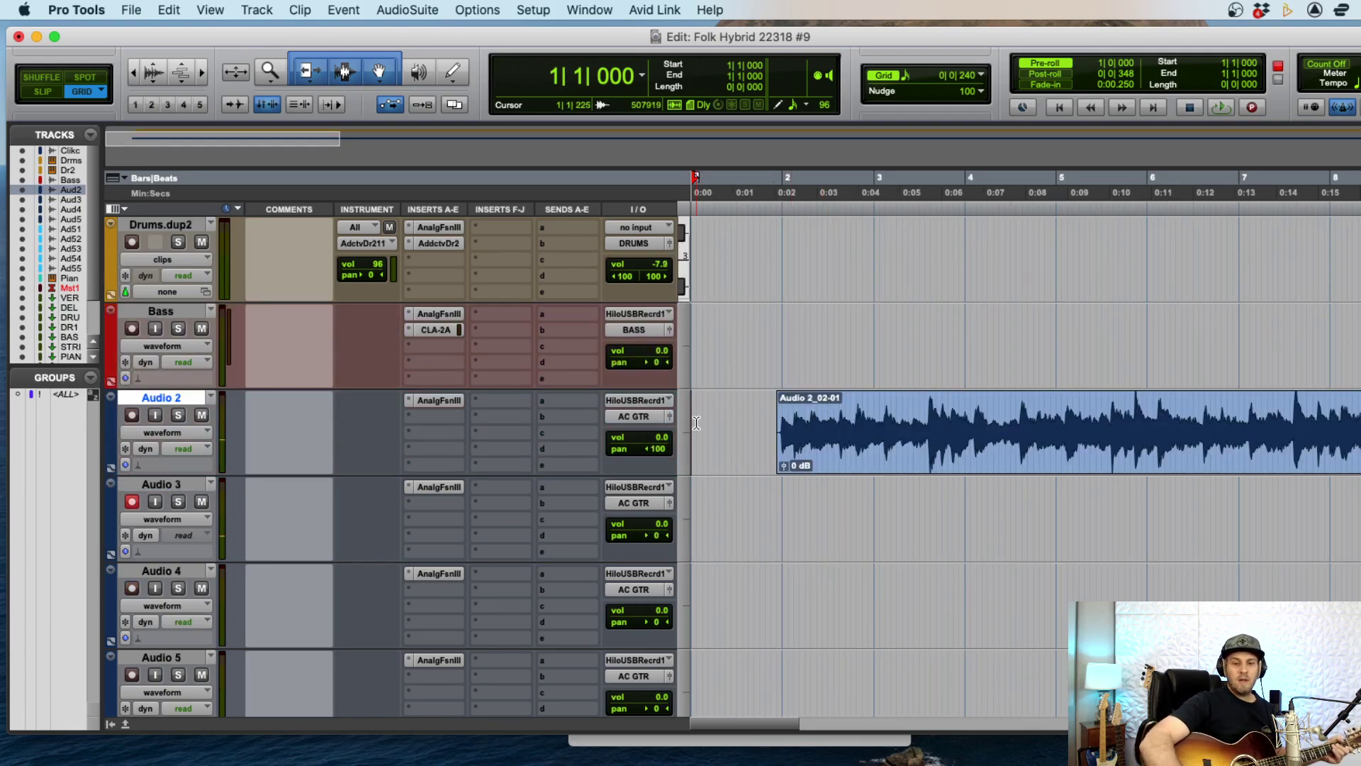
key(super+space)
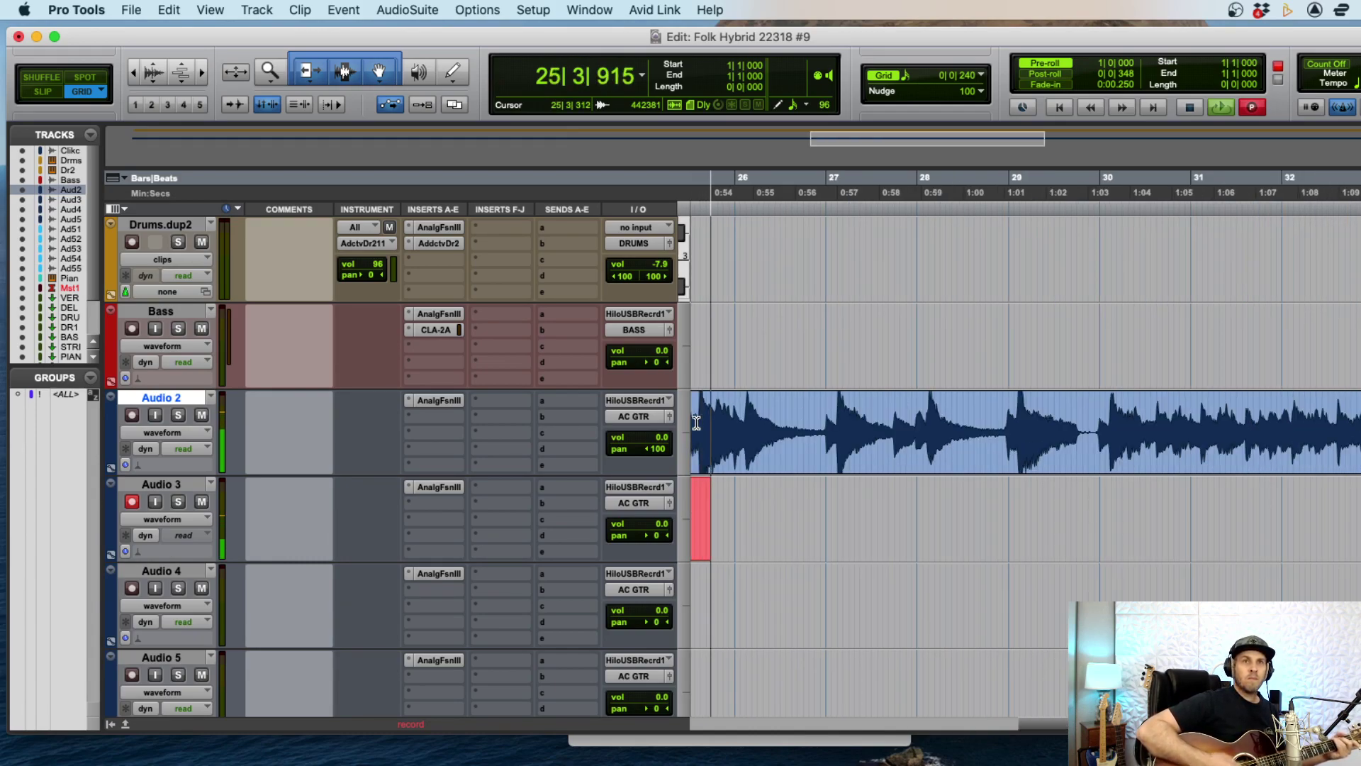
key(space)
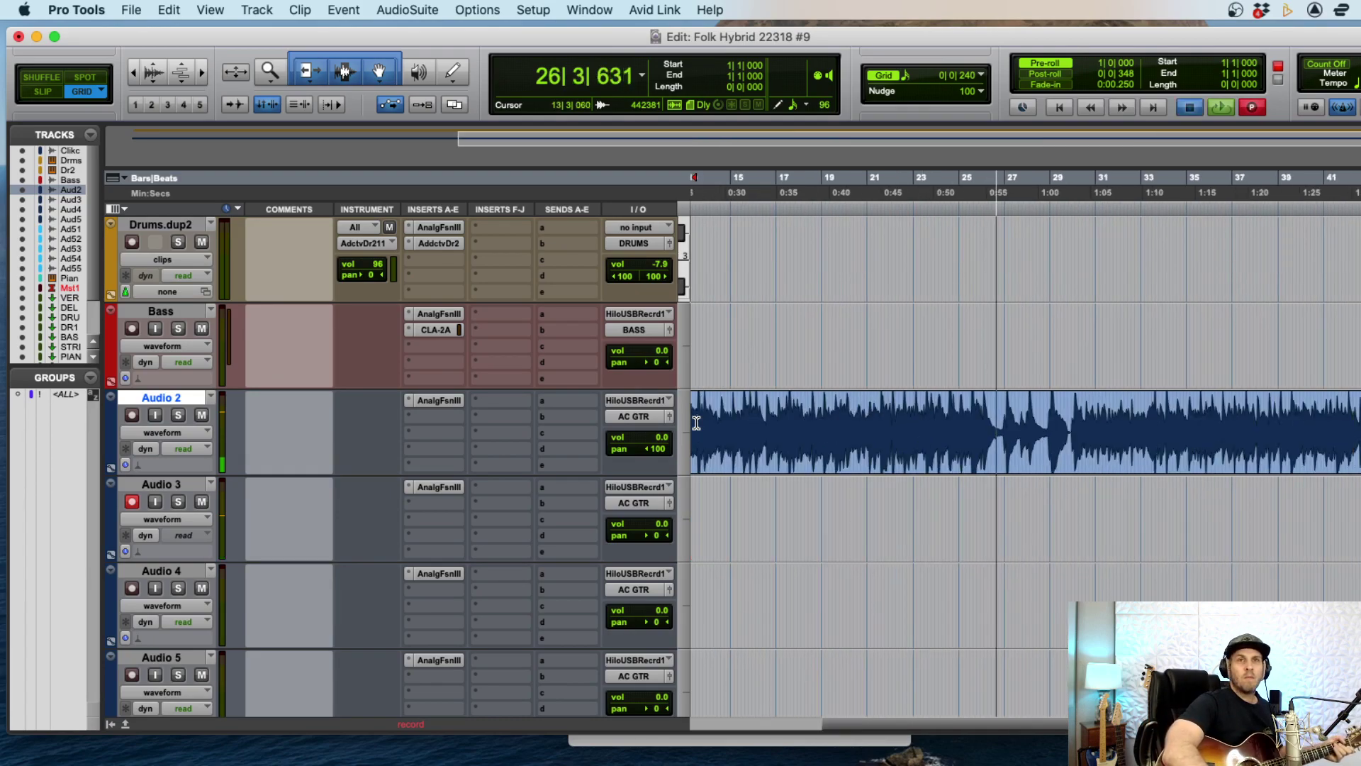
- Lower the Audio 2 volume to -13.2 and mute the track
drag(667, 438, 660, 455)
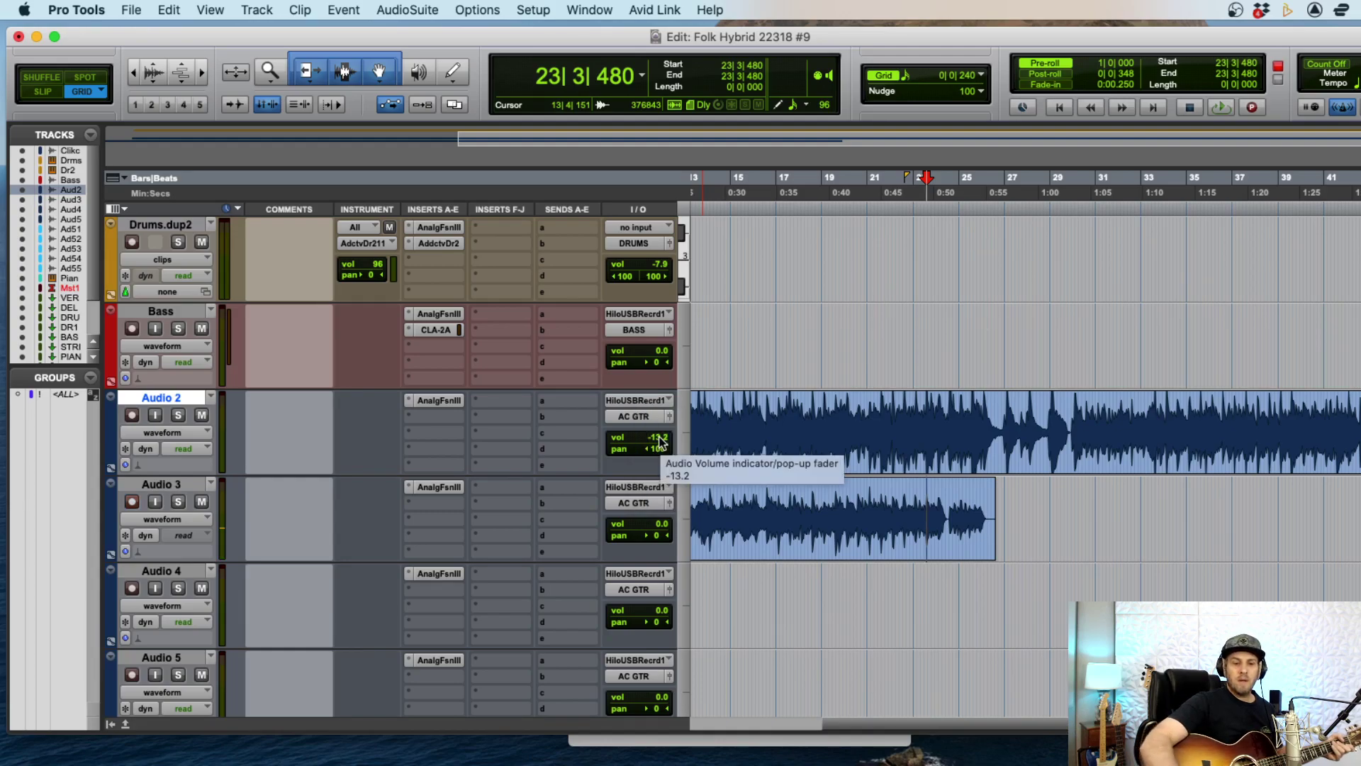
click(203, 415)
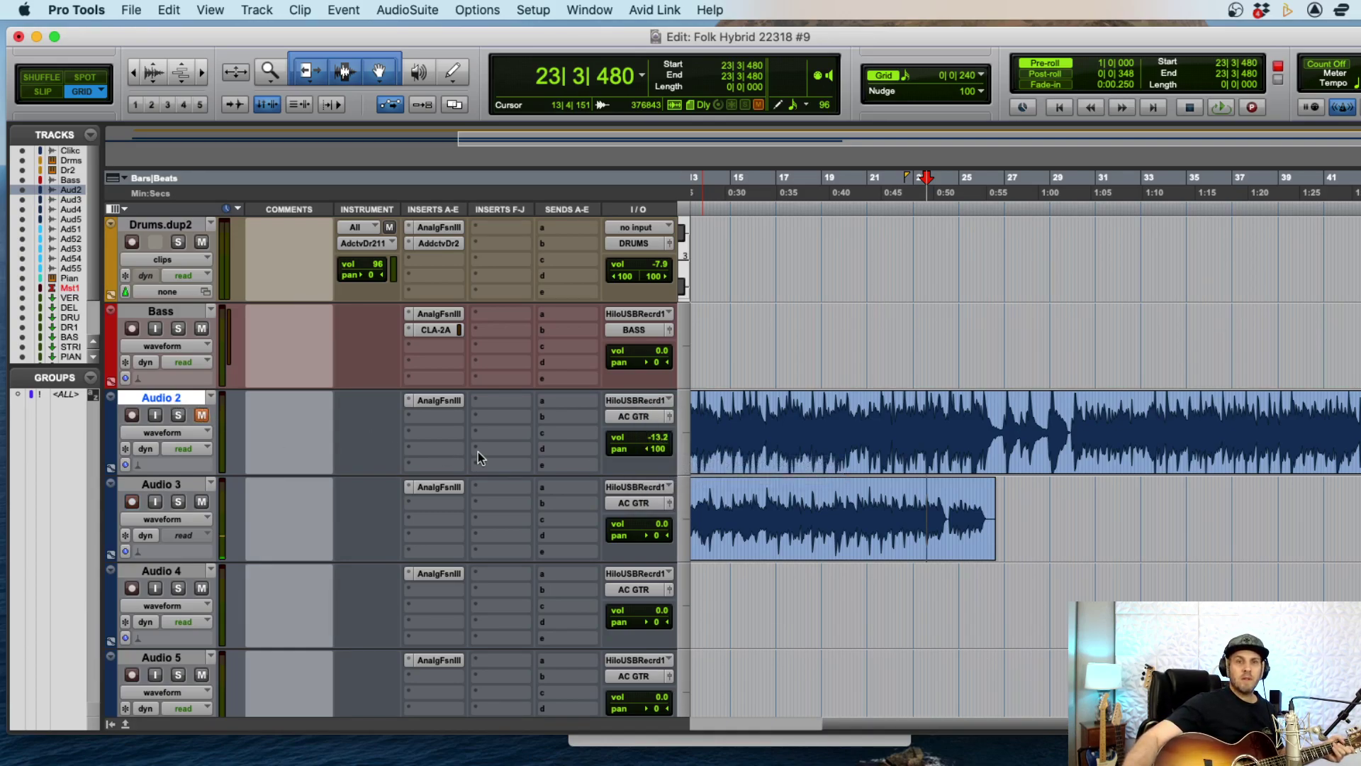
- Punch in on Audio 3 from 23|3|480 to about bar 28, and record again from 26|3|480 to about bar 45
key(super+space)
key(super+bracketright)
key(super+bracketright)
key(super+bracketright)
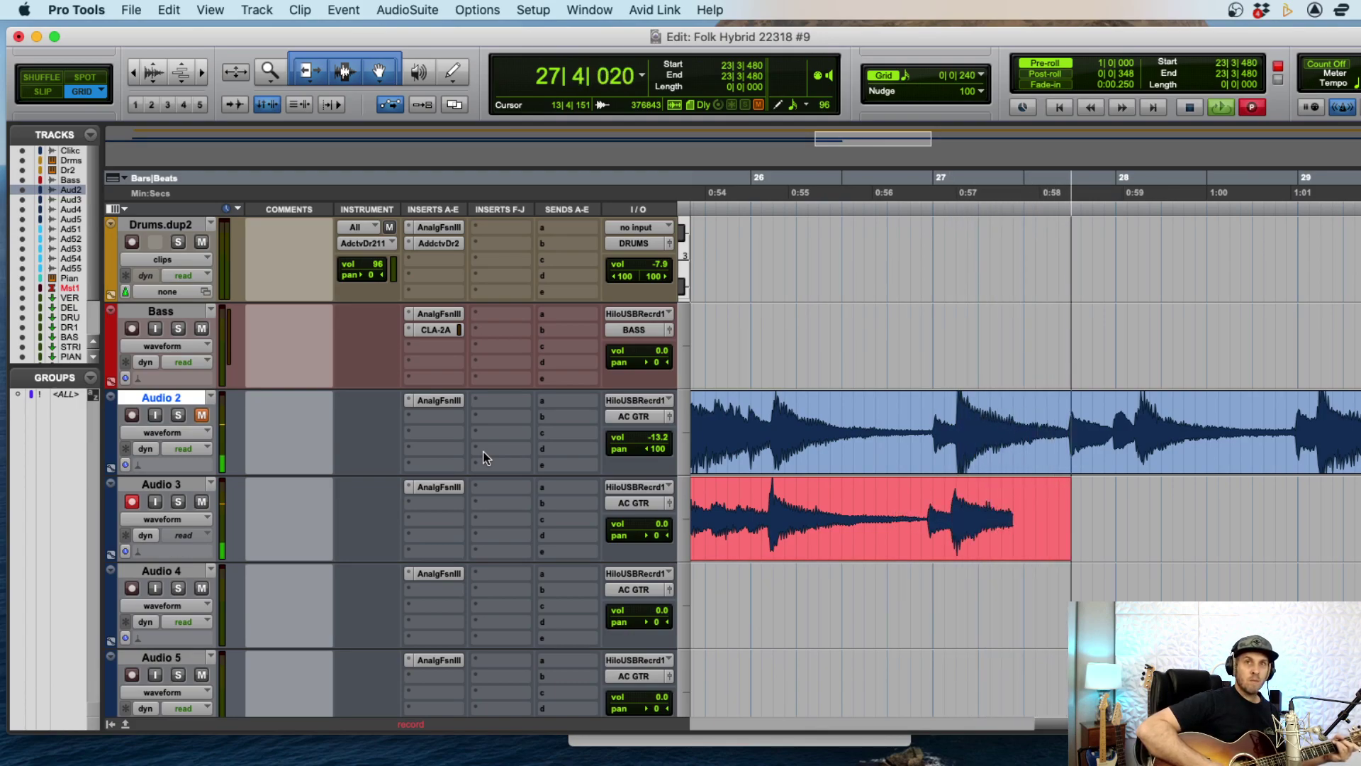
key(space)
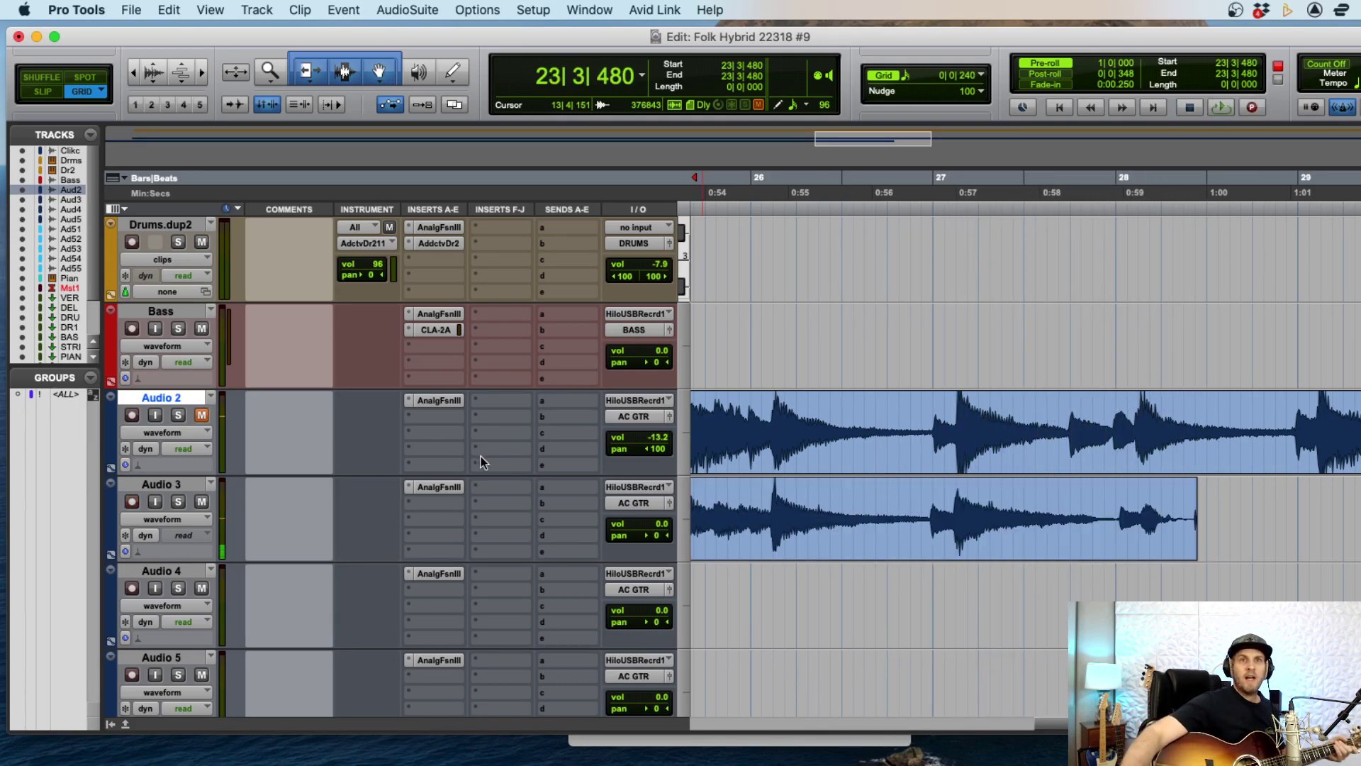
key(super+space)
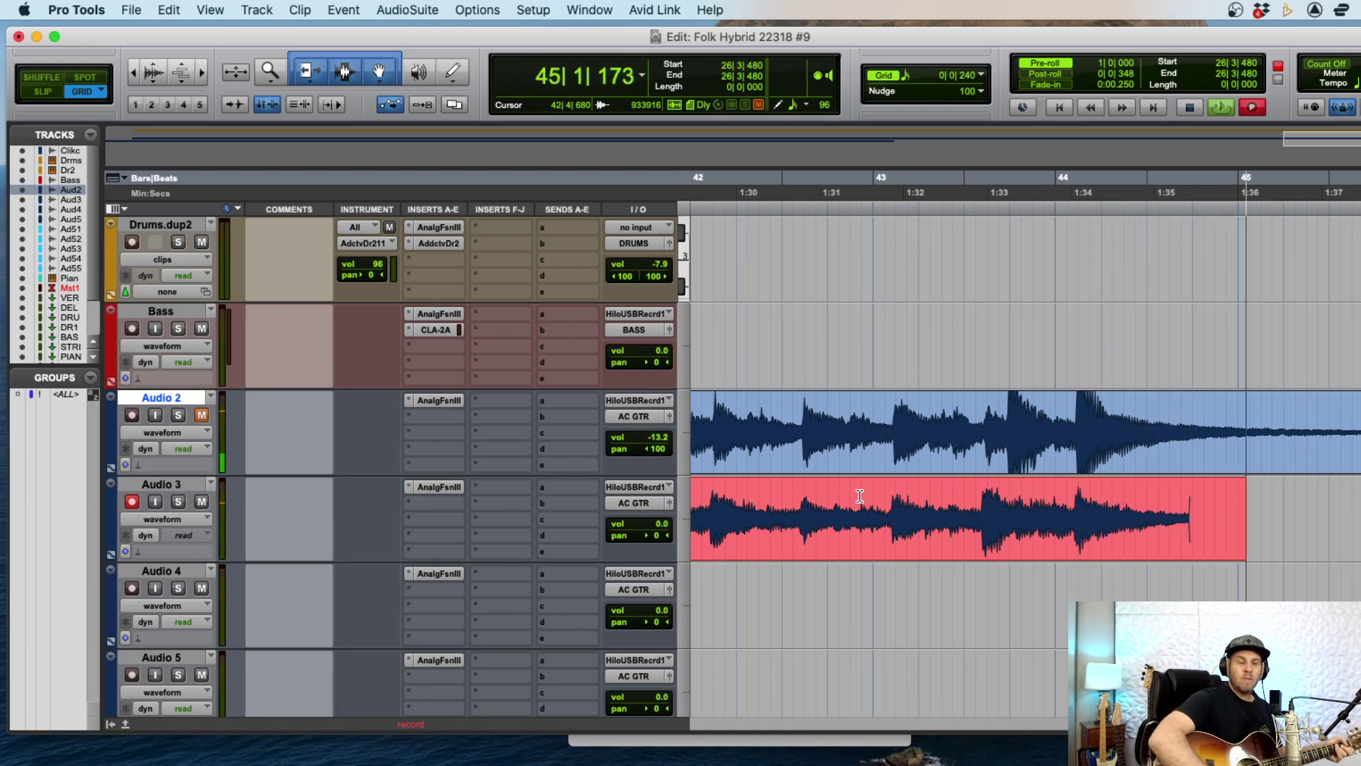
key(space)
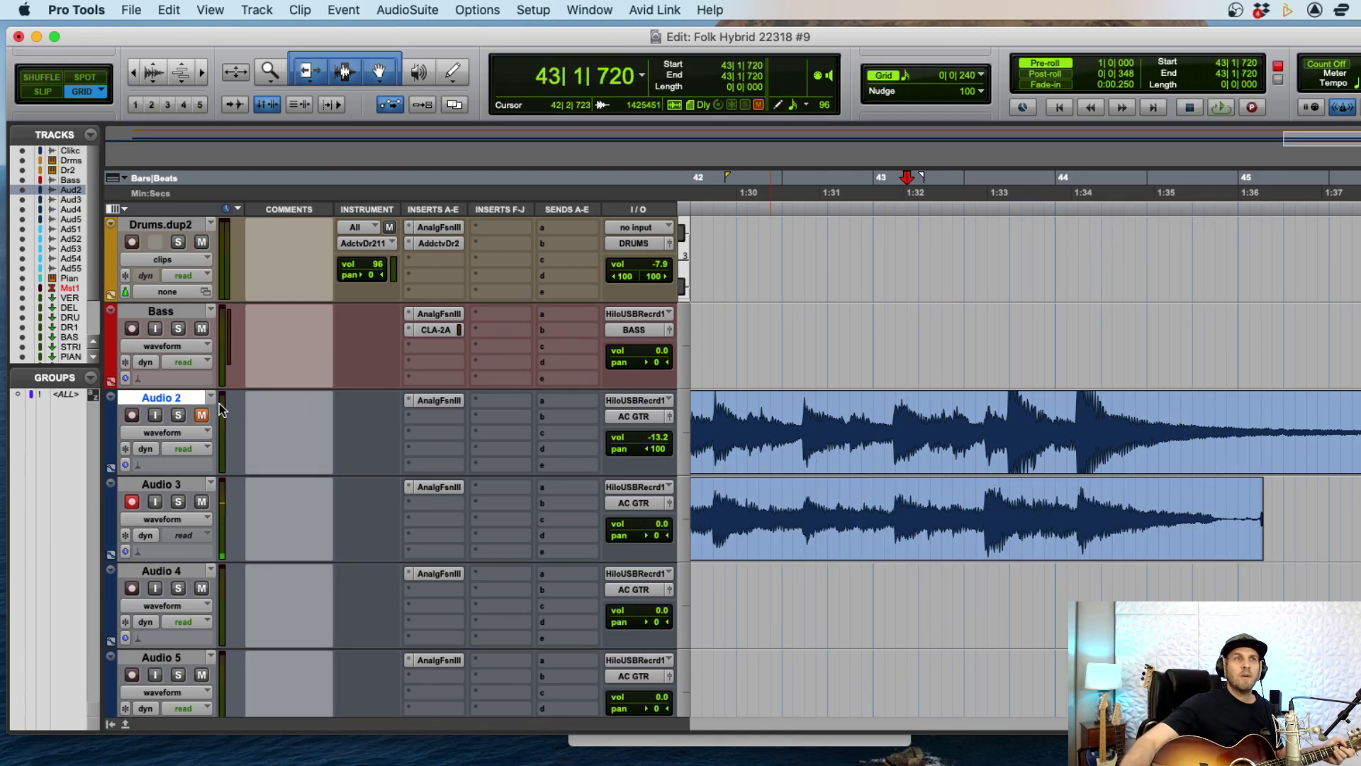
- Check the ending of Audio 2 in solo, unsolo it, and re-record the Audio 3 ending from 42|2|720 to about bar 46
key(space)
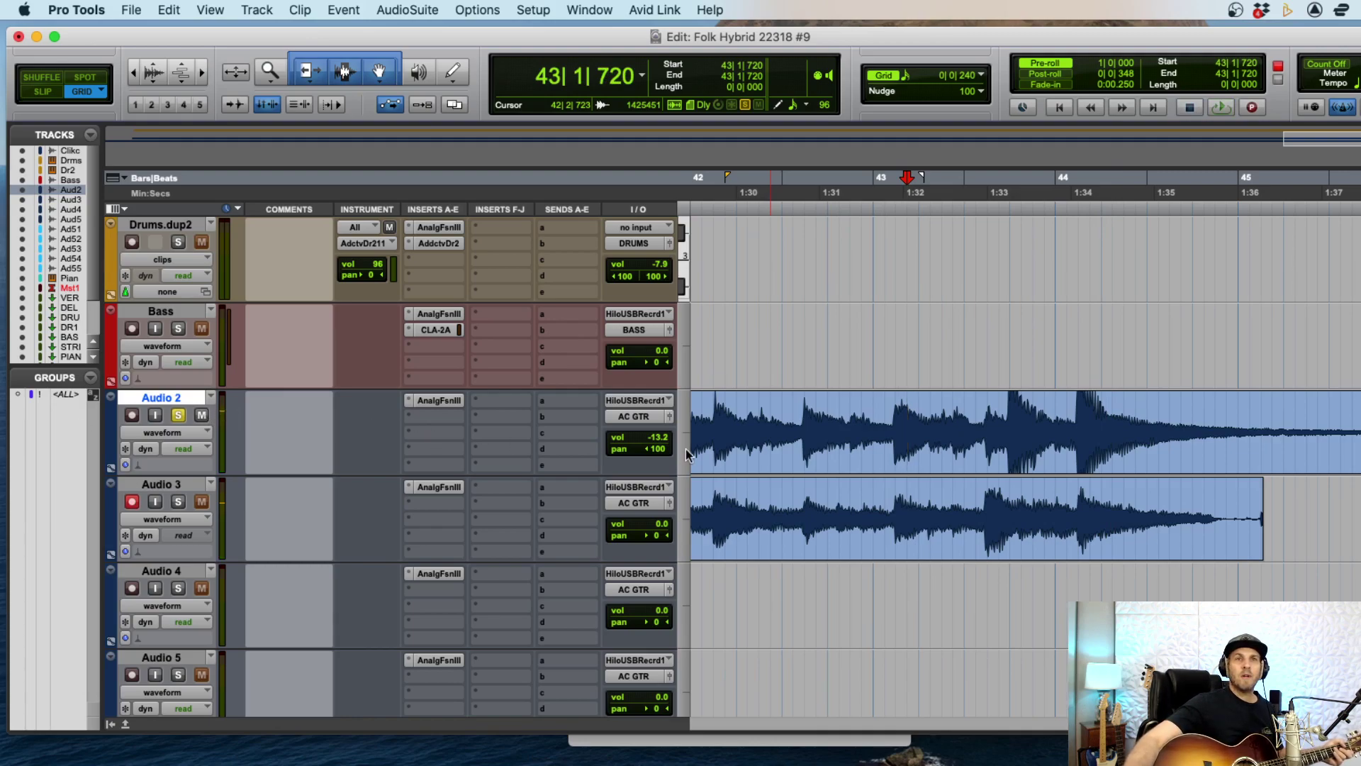
click(176, 417)
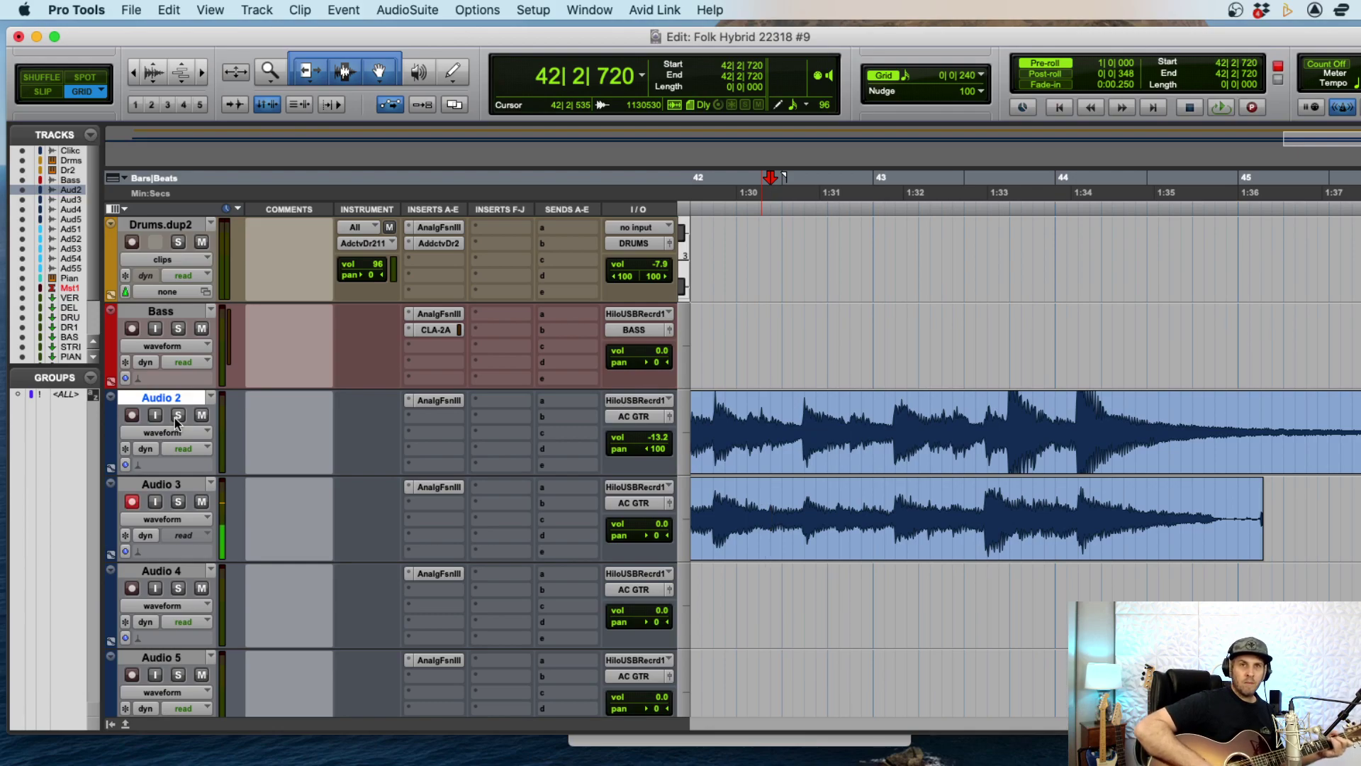
key(super+space)
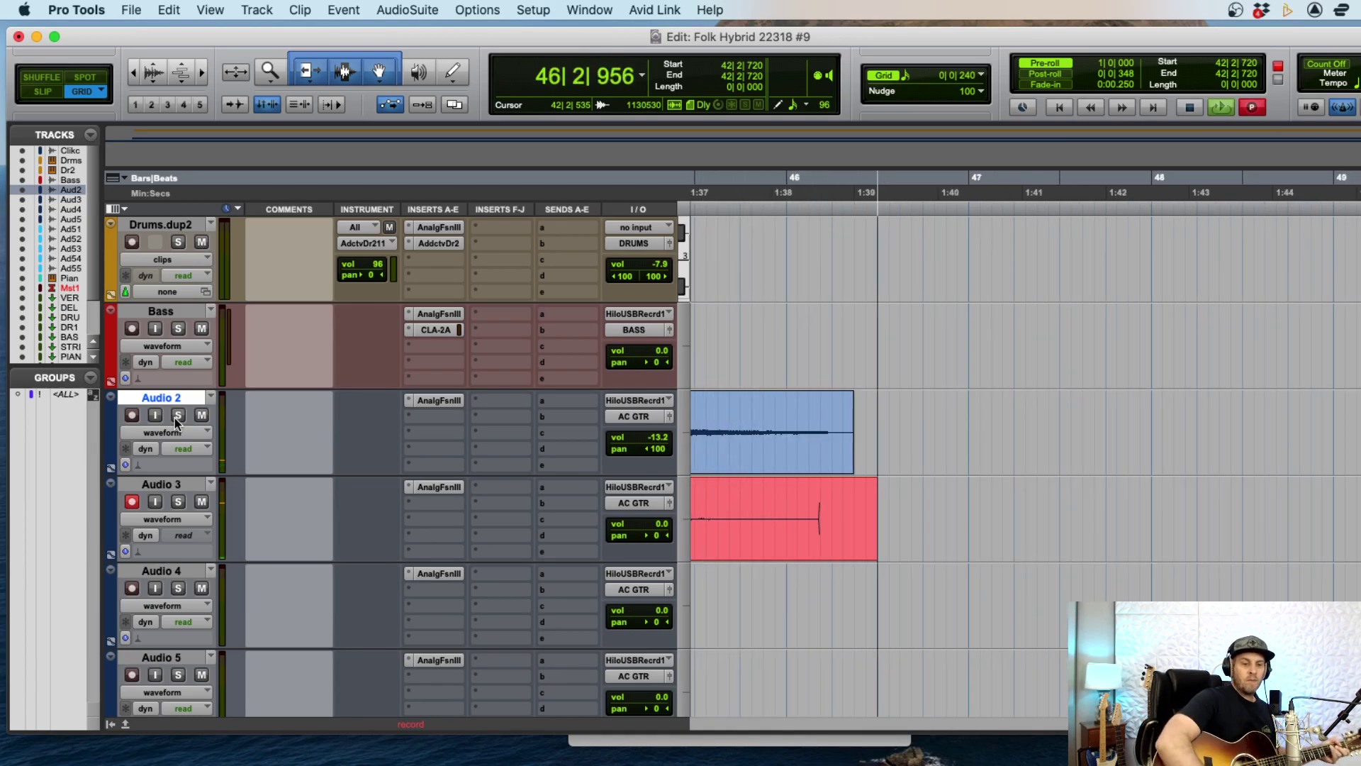
key(space)
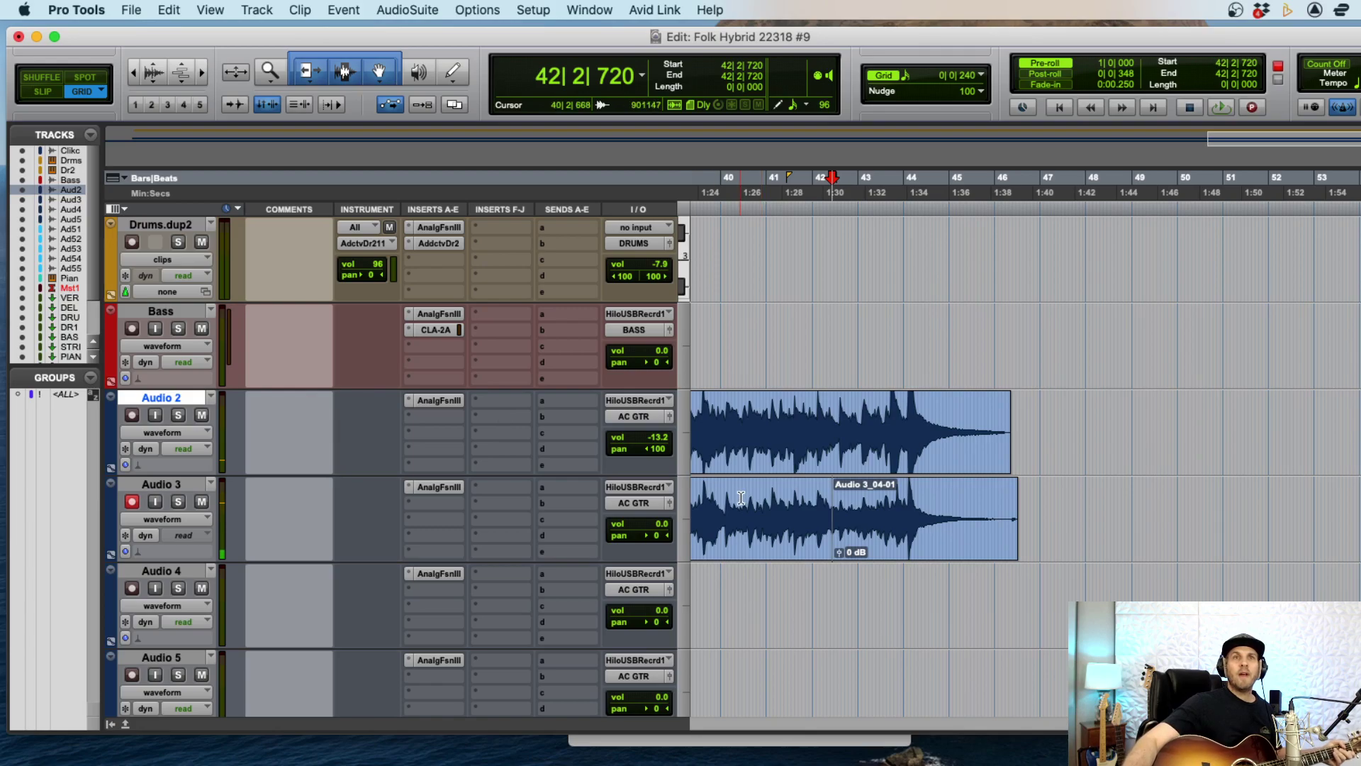
- Split the last Drums clip near bar 43 and trim the start of its ending part to 43|1|000
scroll(741, 498, up, 4)
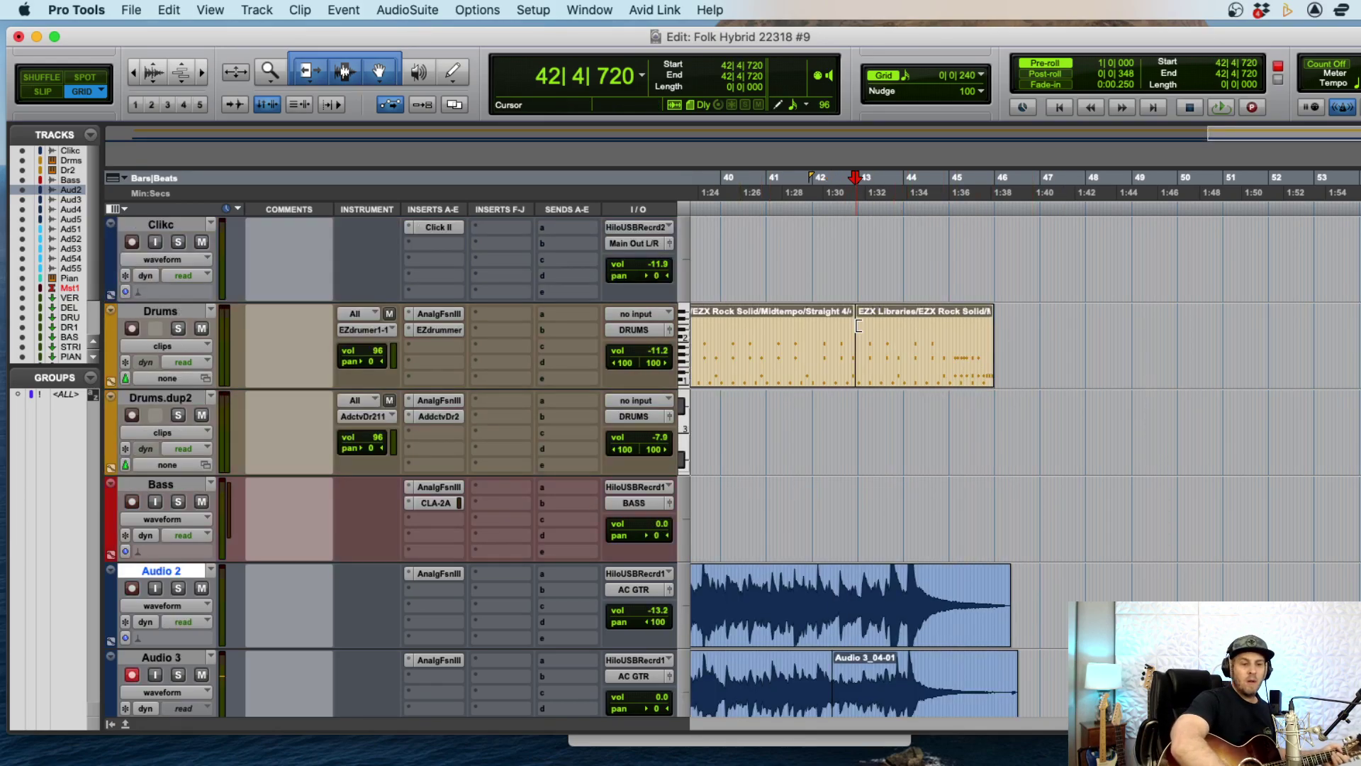
key(super+bracketright)
key(super+bracketright)
drag(1069, 347, 1060, 346)
key(super+shift+z)
key(super+z)
key(super+shift+z)
key(super+bracketleft)
key(super+bracketleft)
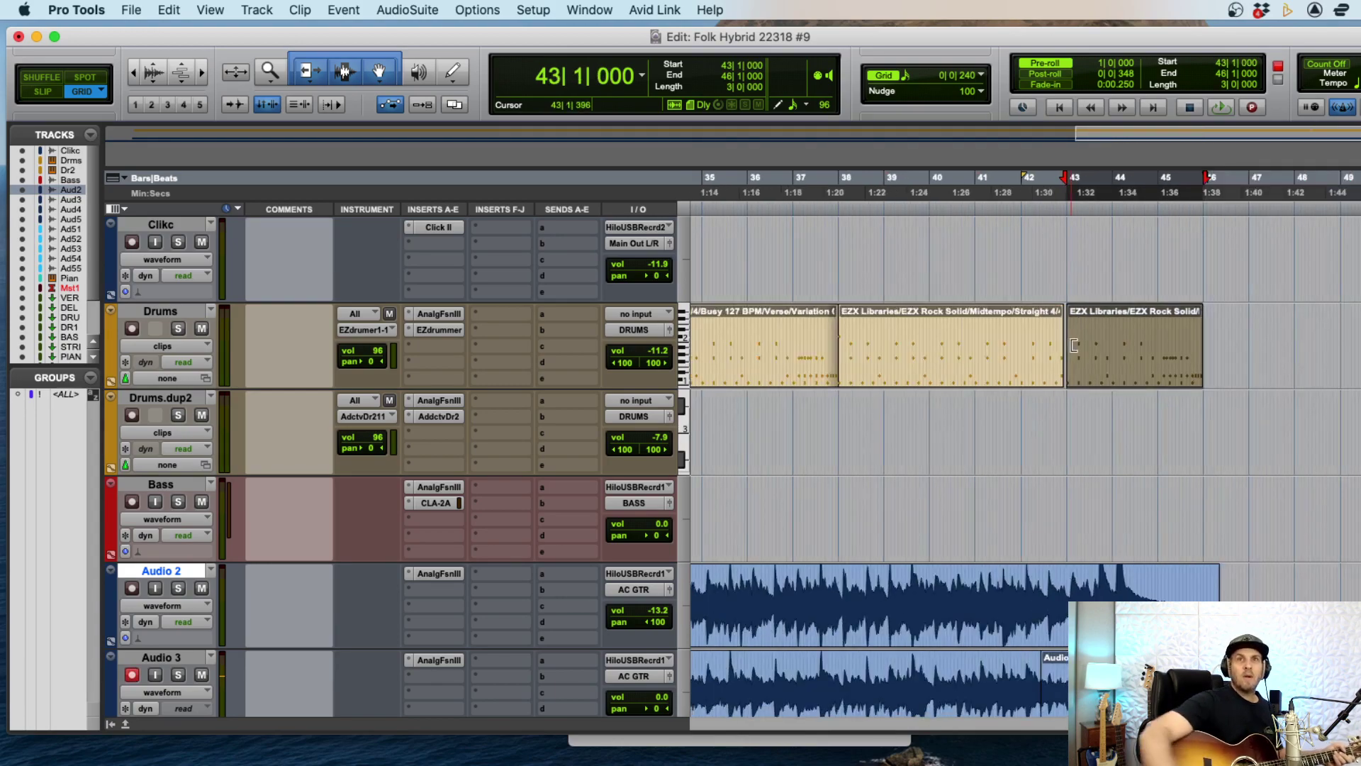
- Move the ending Drums clip to start at 41|1|000 and play the ending from 43|3|720
drag(1129, 363, 1046, 361)
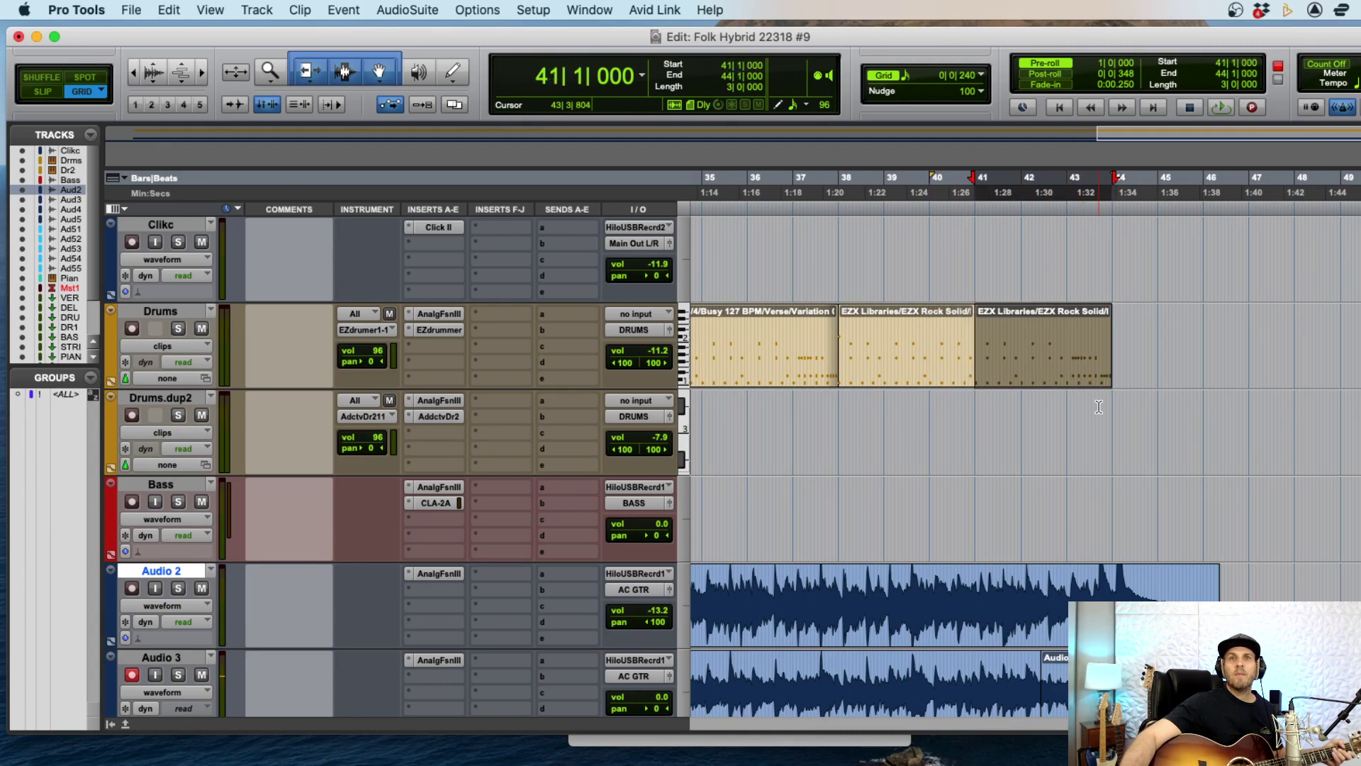
click(1105, 407)
key(super+bracketright)
key(super+space)
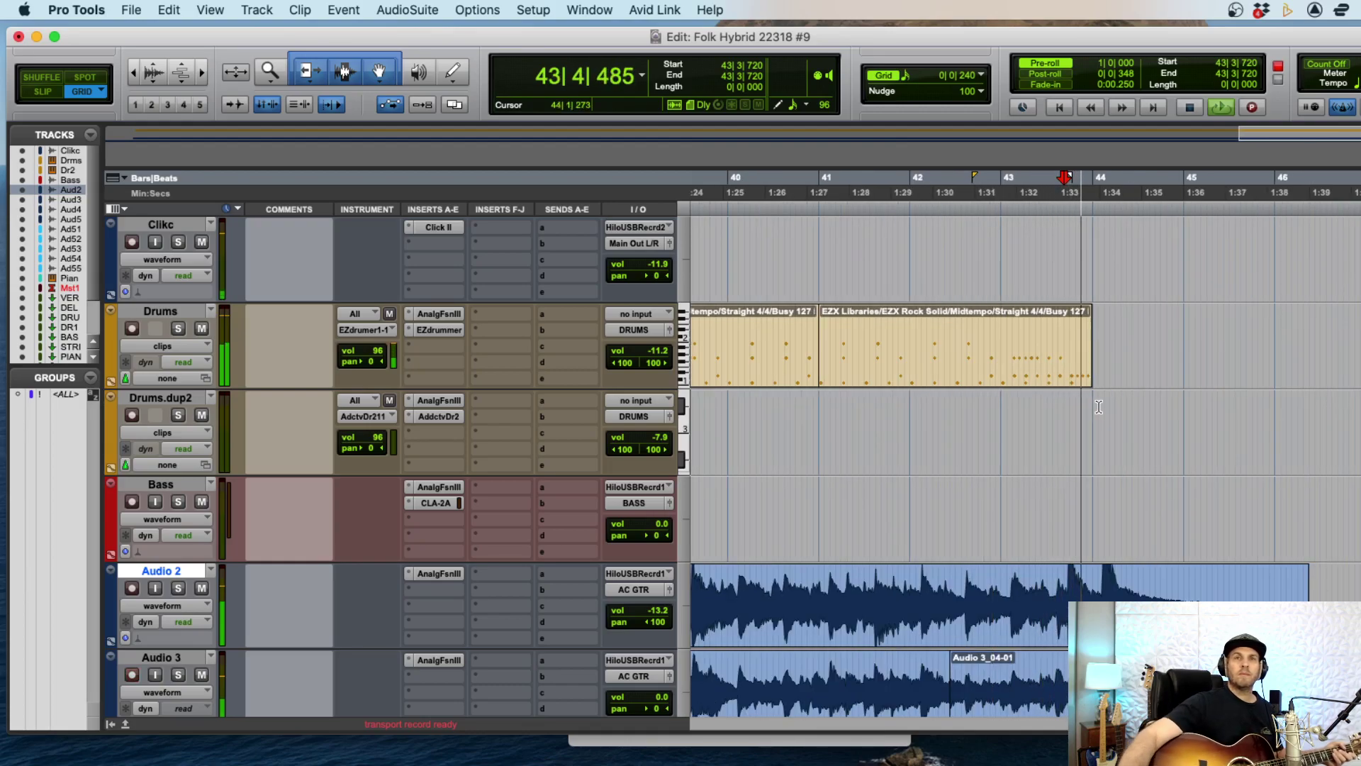
key(space)
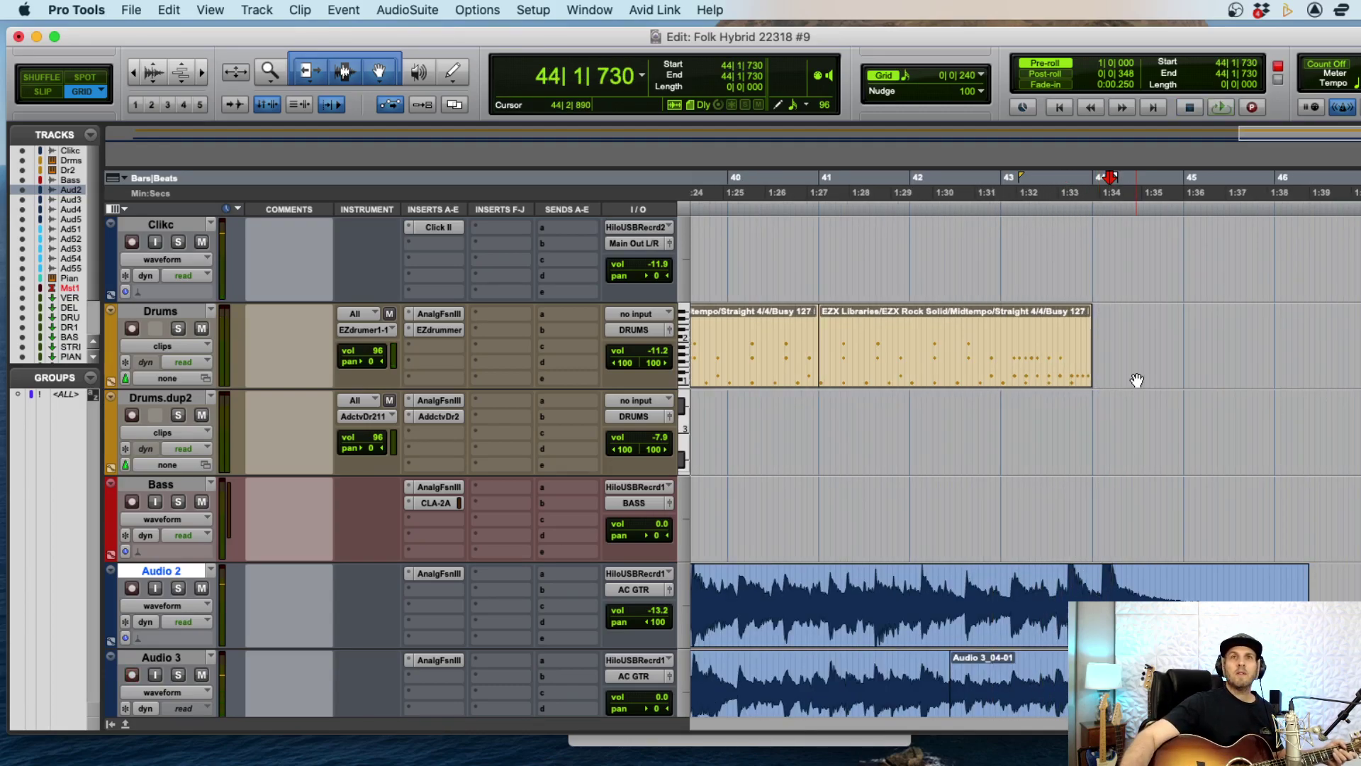
- Automate the Clikc track's volume down to silence from just before bar 44 onward, deleting the point that brings it back up
click(175, 270)
key(Escape)
key(ctrl+minus)
drag(1087, 262, 1259, 269)
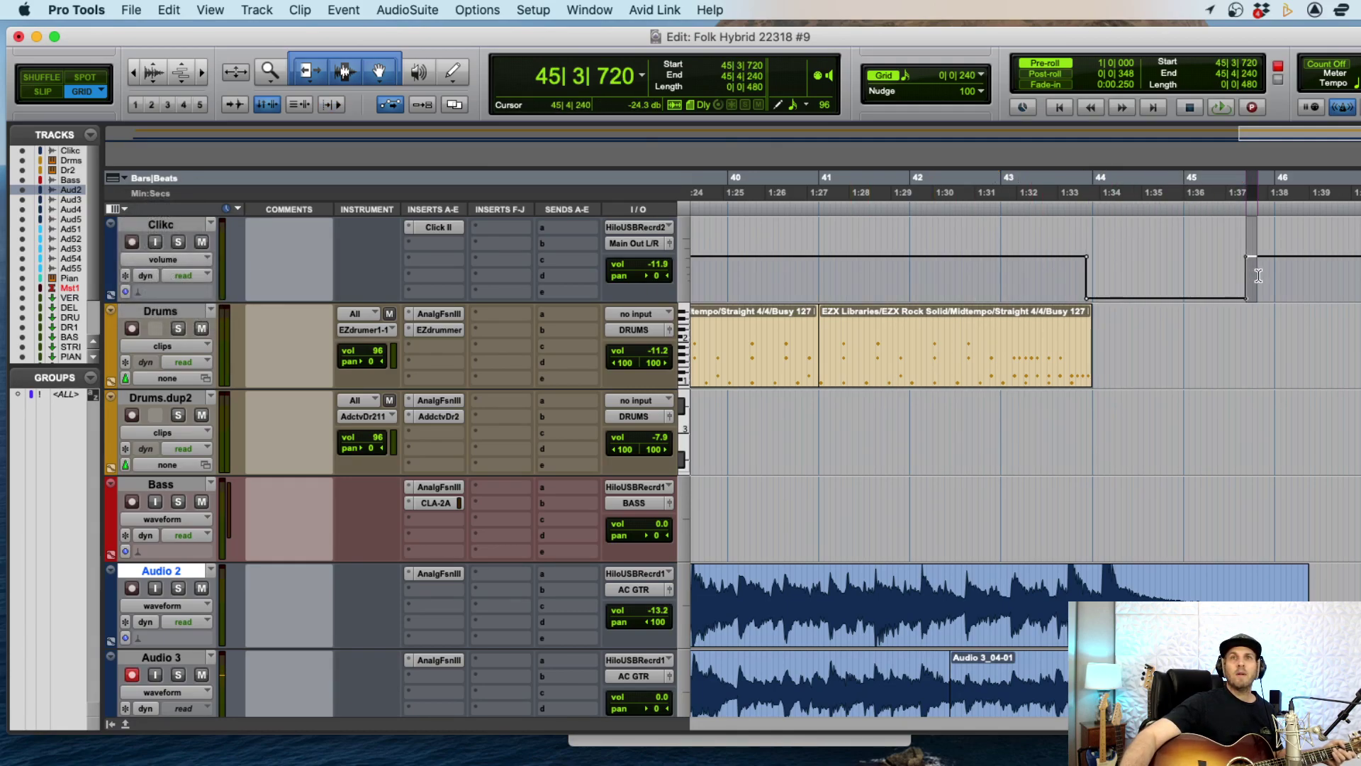
key(Delete)
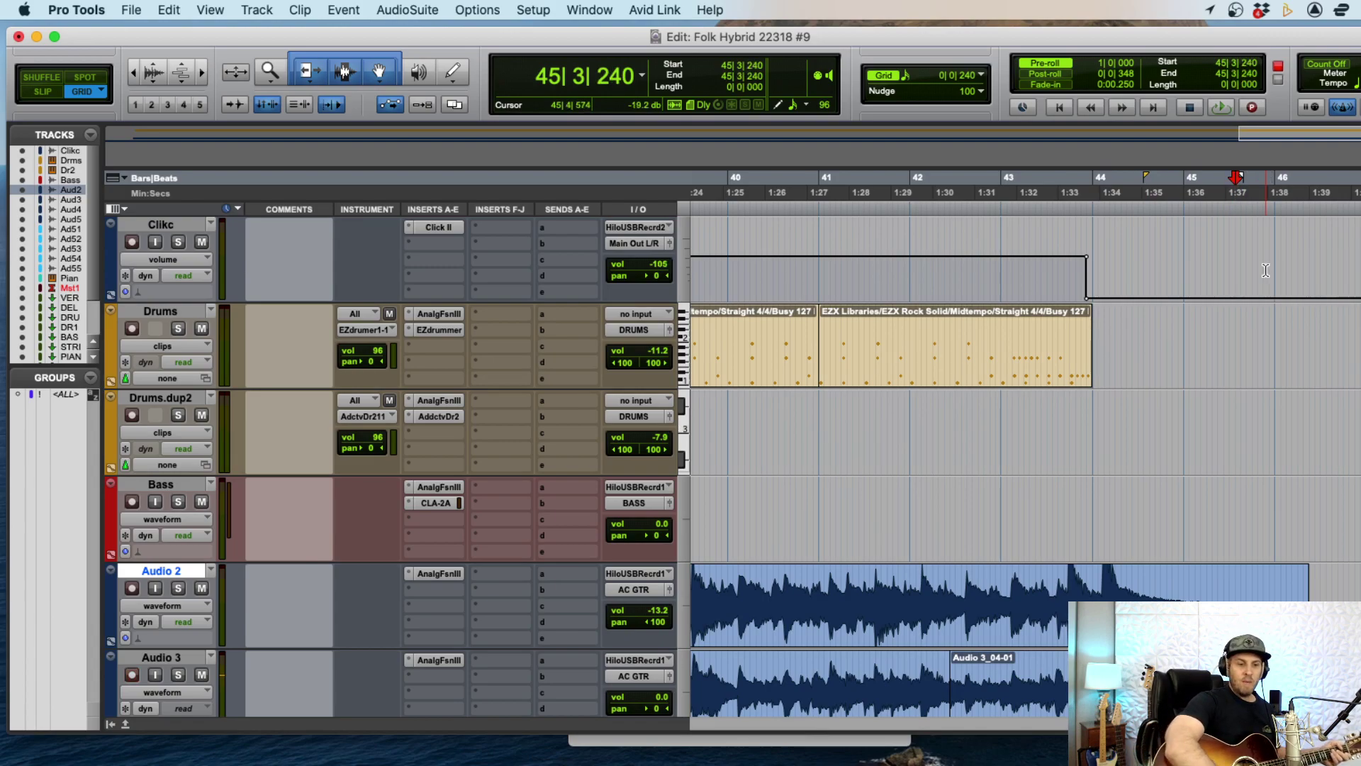
- Move the Audio 3 ending clip at 42|2|720 onto the Audio 2 track at the same position
key(super+bracketleft)
scroll(1099, 469, down, 4)
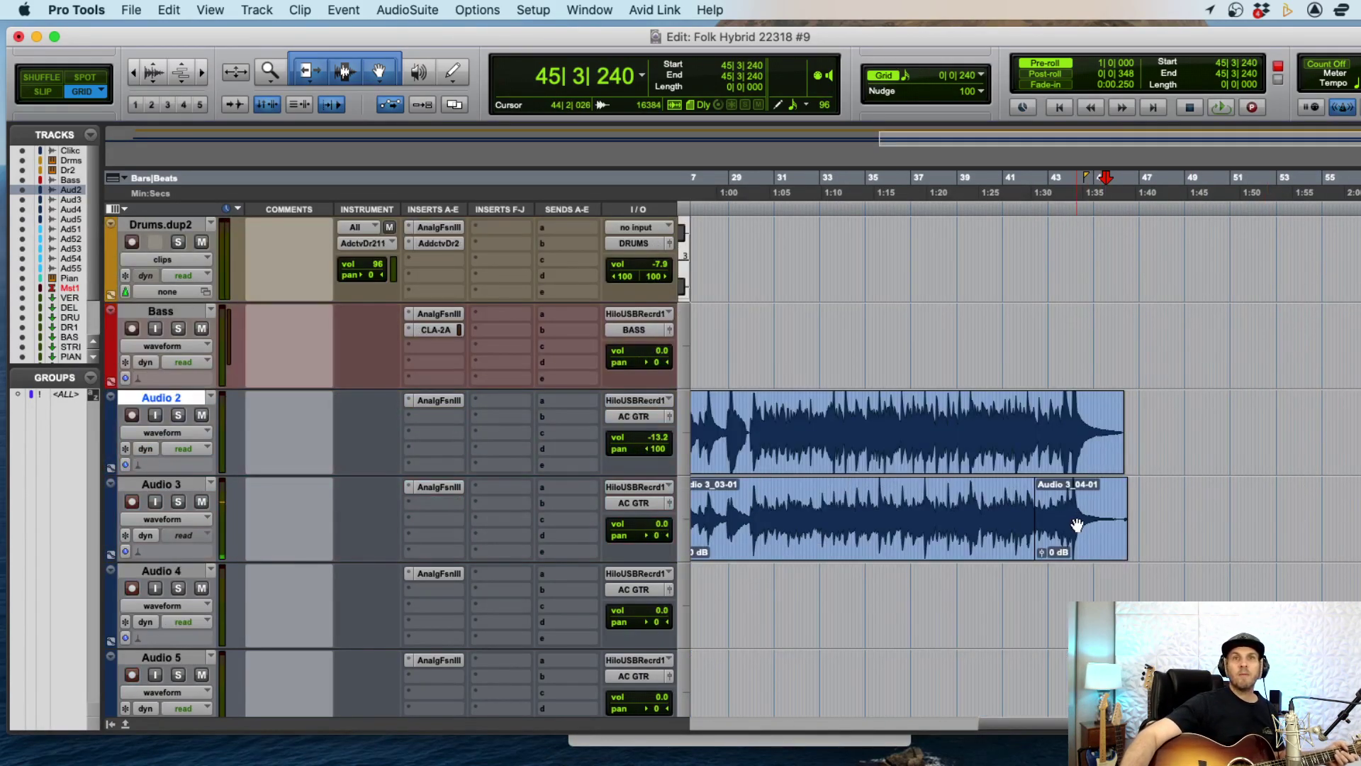
drag(1062, 553, 1058, 466)
key(super+bracketright)
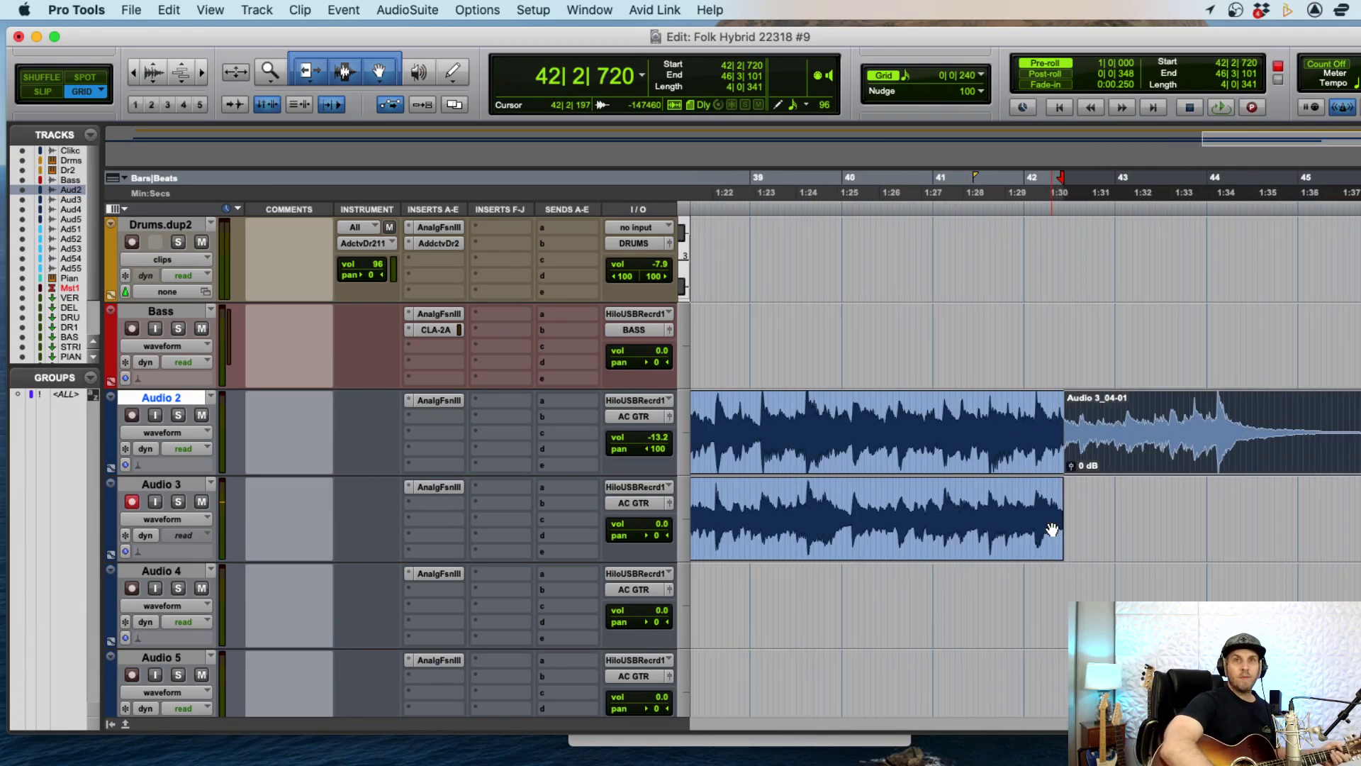
key(super+bracketright)
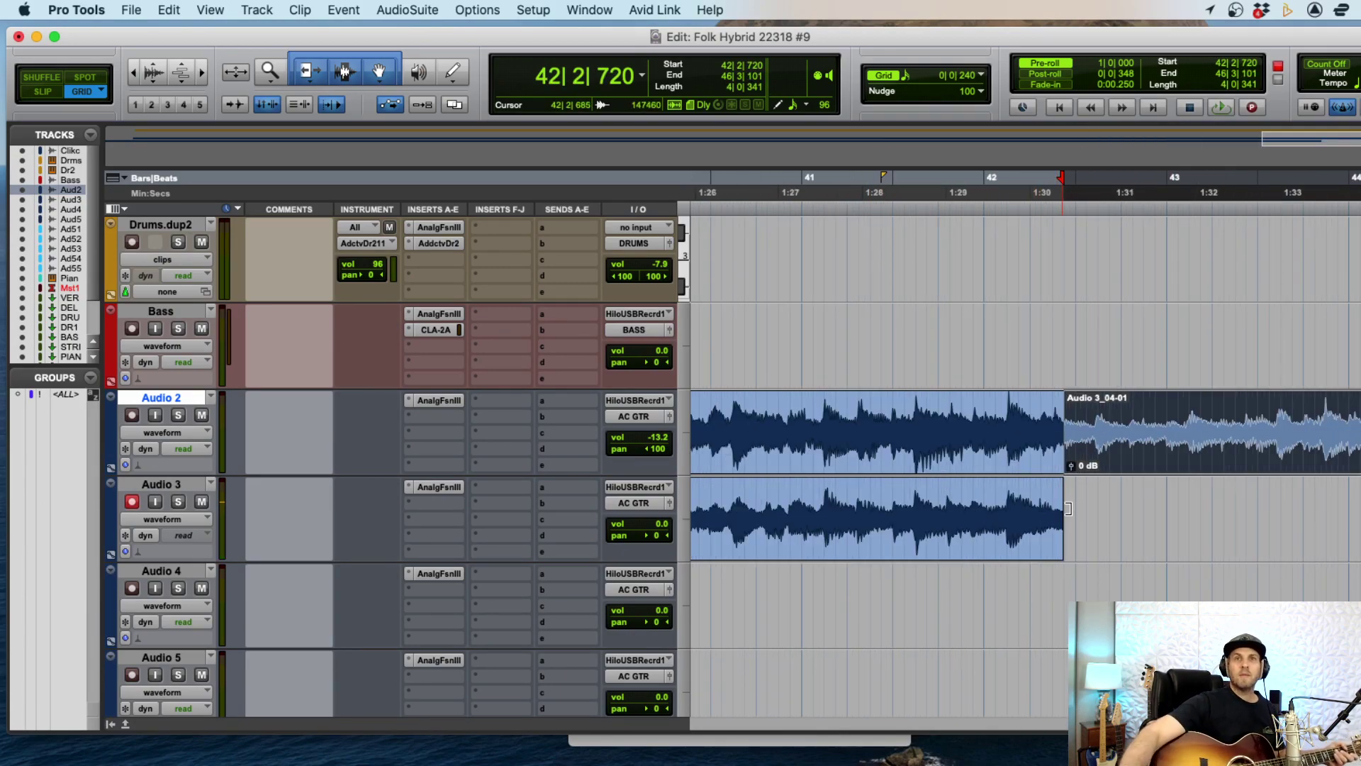
click(1067, 516)
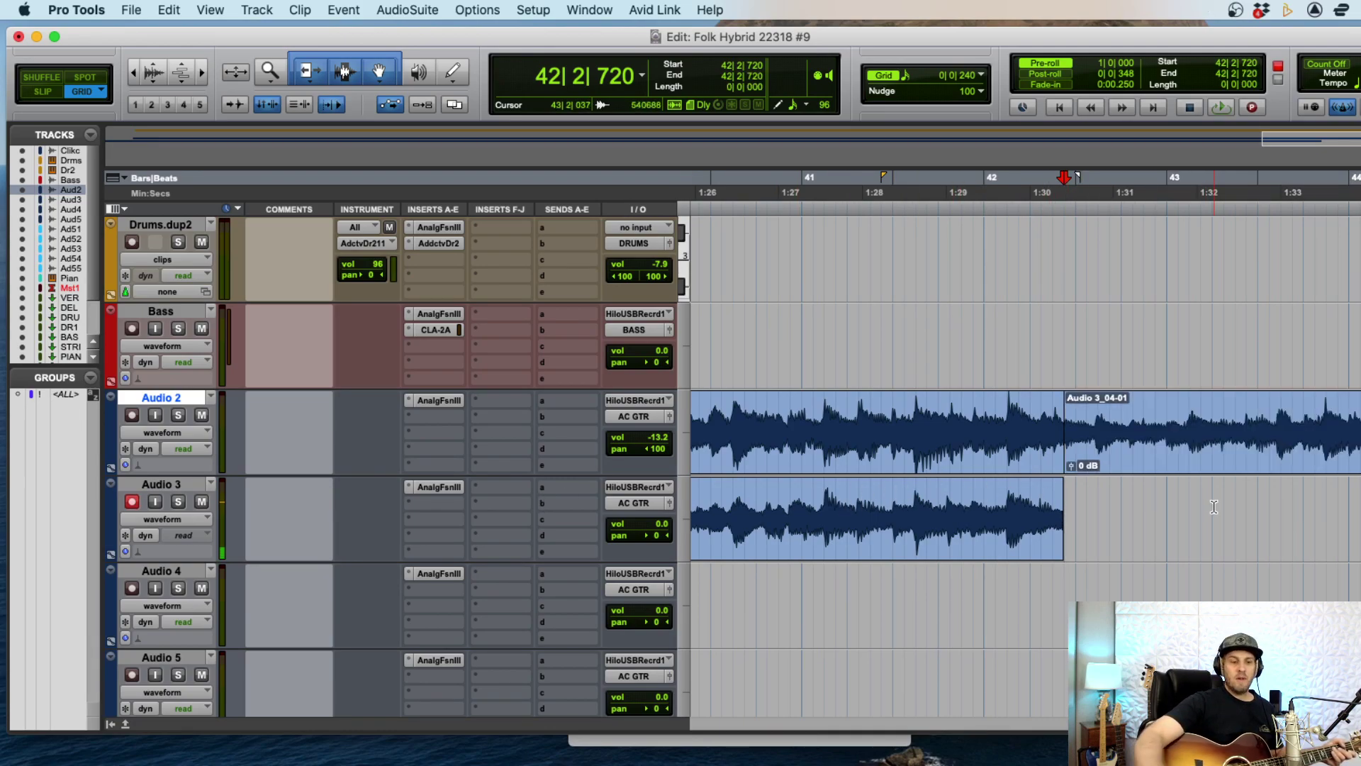
key(super+bracketleft)
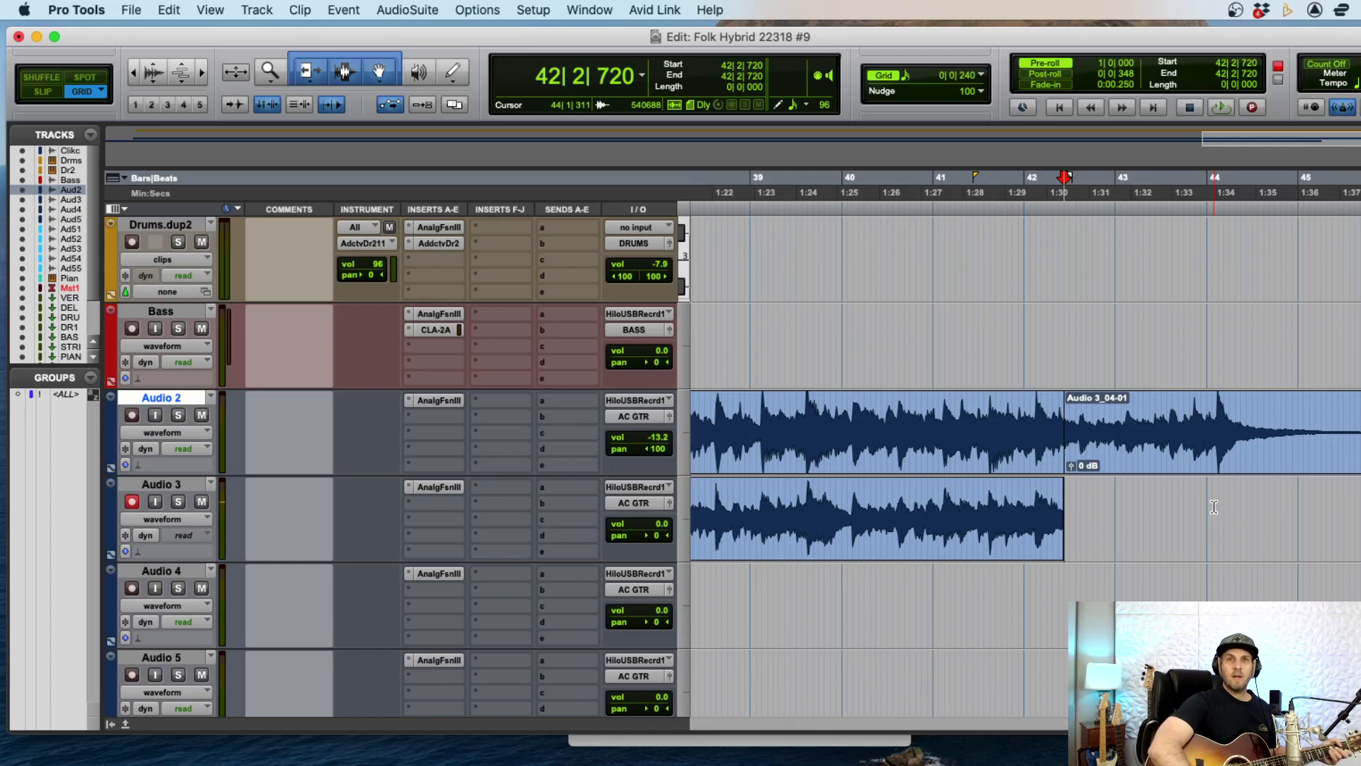
drag(1110, 421, 1254, 419)
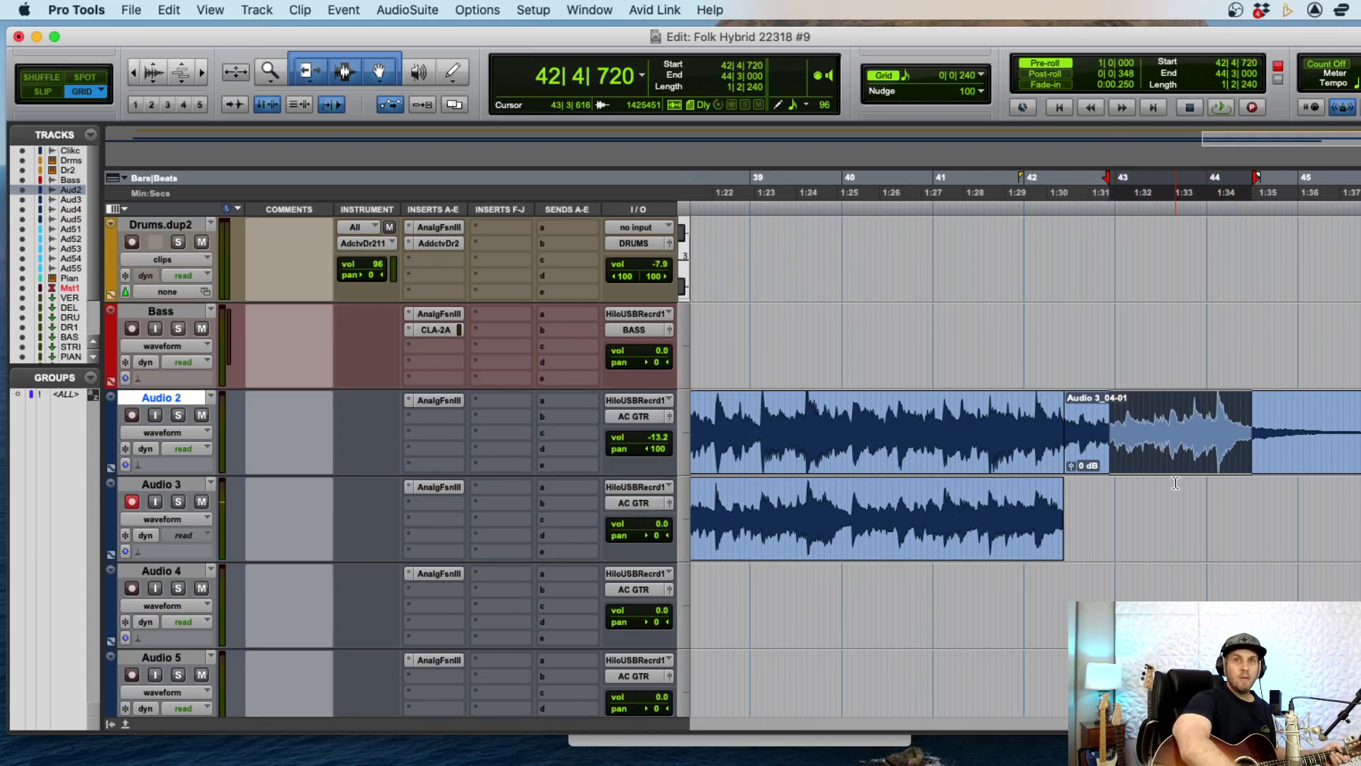
key(super+z)
drag(1157, 418, 1235, 422)
key(super+shift+z)
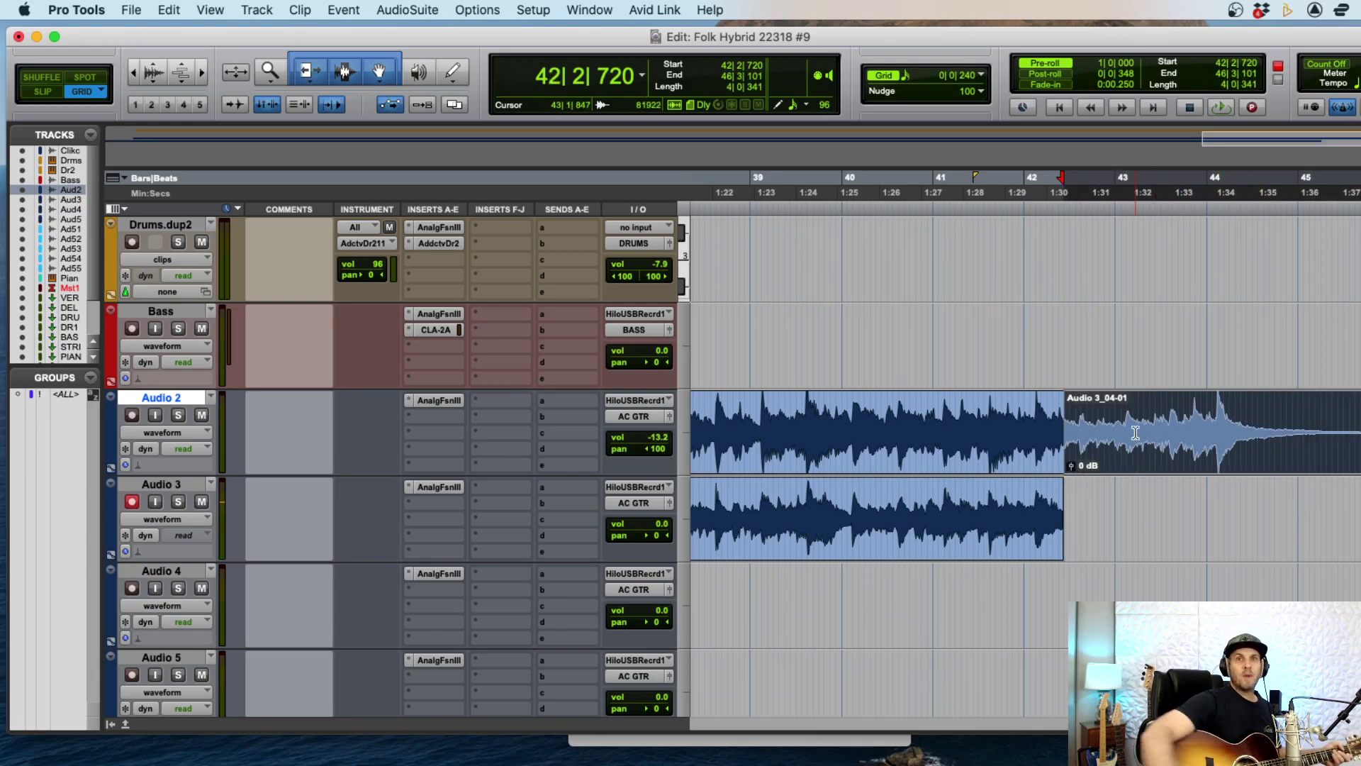
- Record the doubled guitar ending on the Audio 3 track, starting at 42|2|720
click(1062, 577)
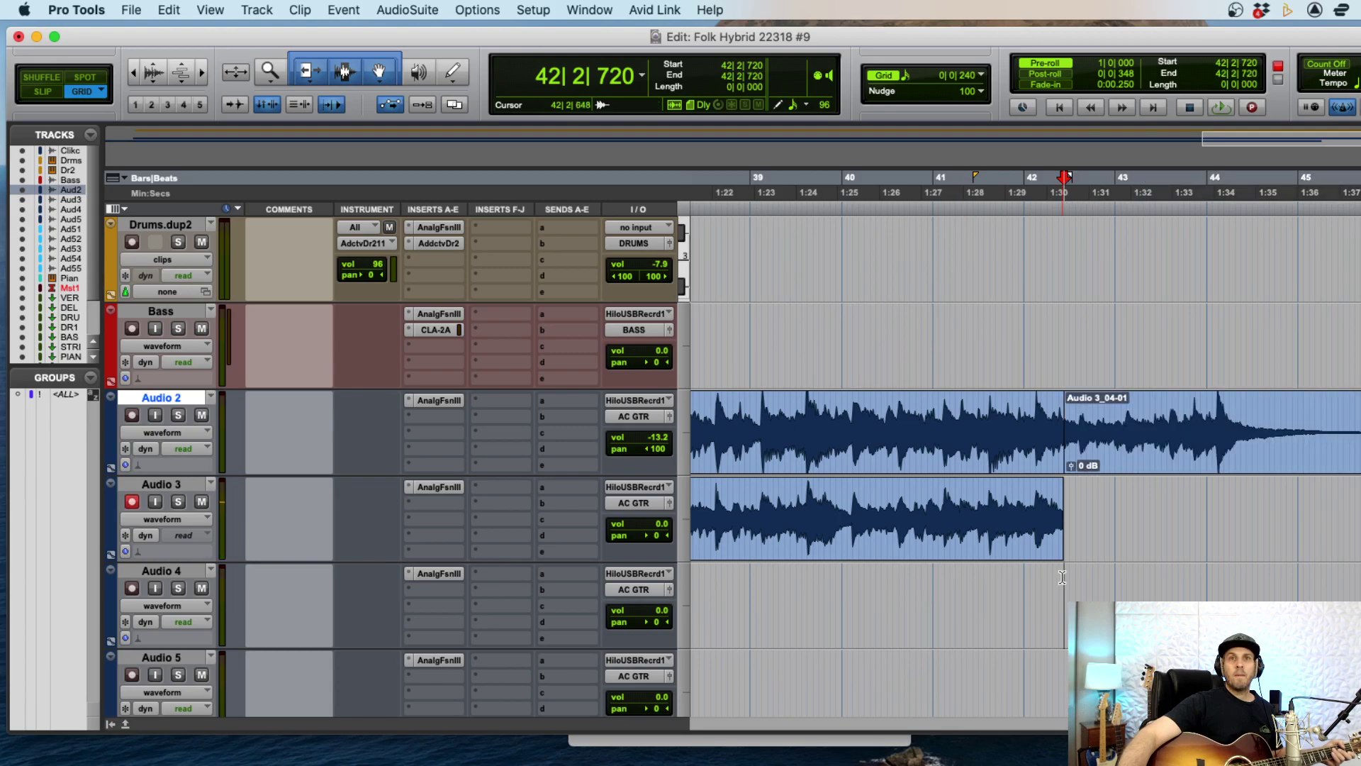
key(super+space)
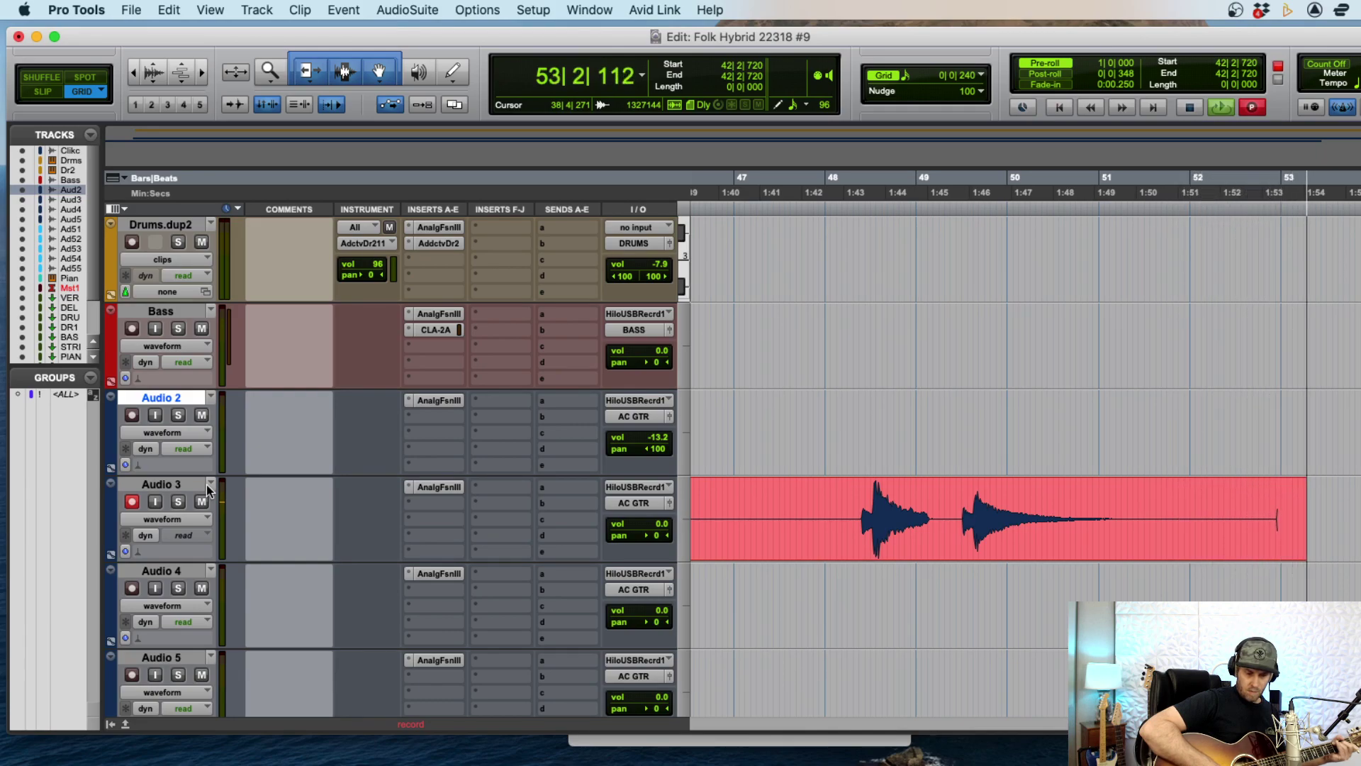
key(space)
- Pan Audio 3 to 100 right, with Audio 2 muted and Audio 4 armed for recording
key(alt+a)
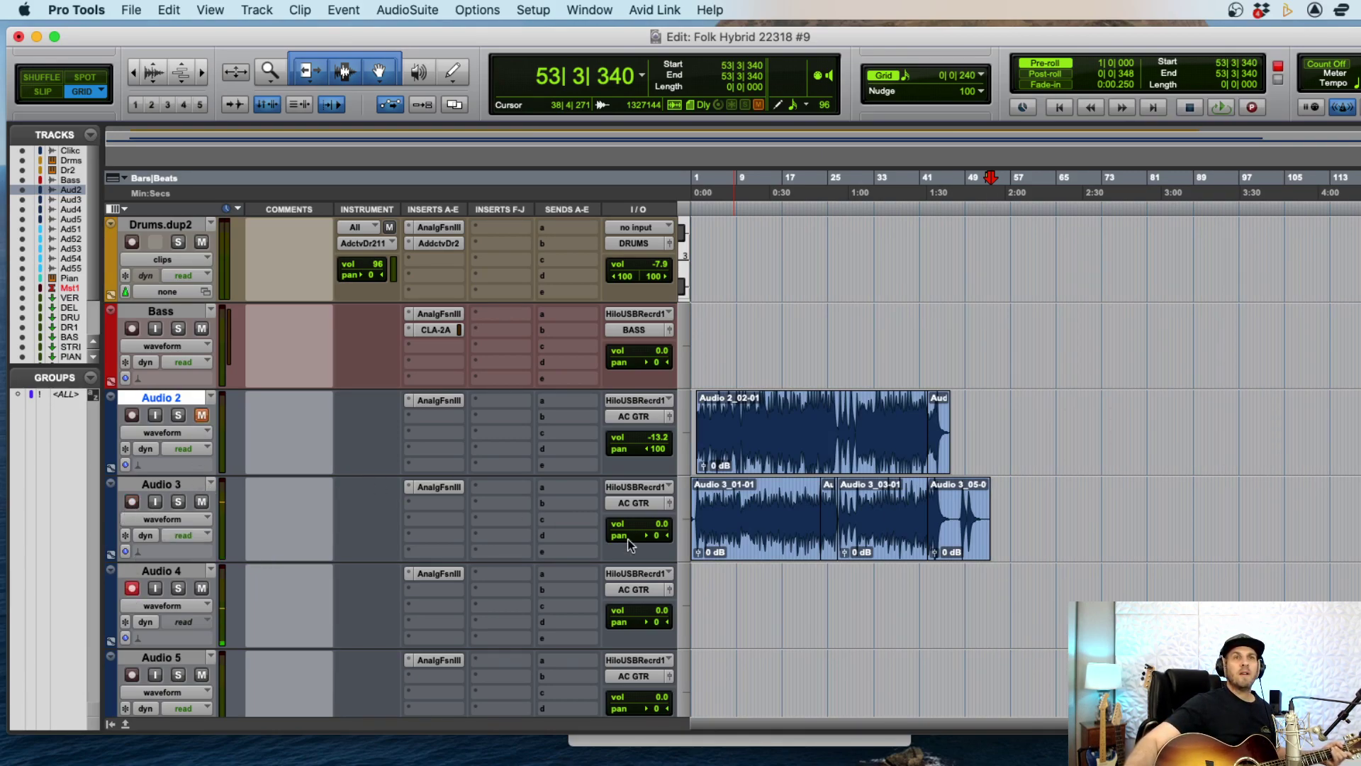
drag(764, 541, 718, 565)
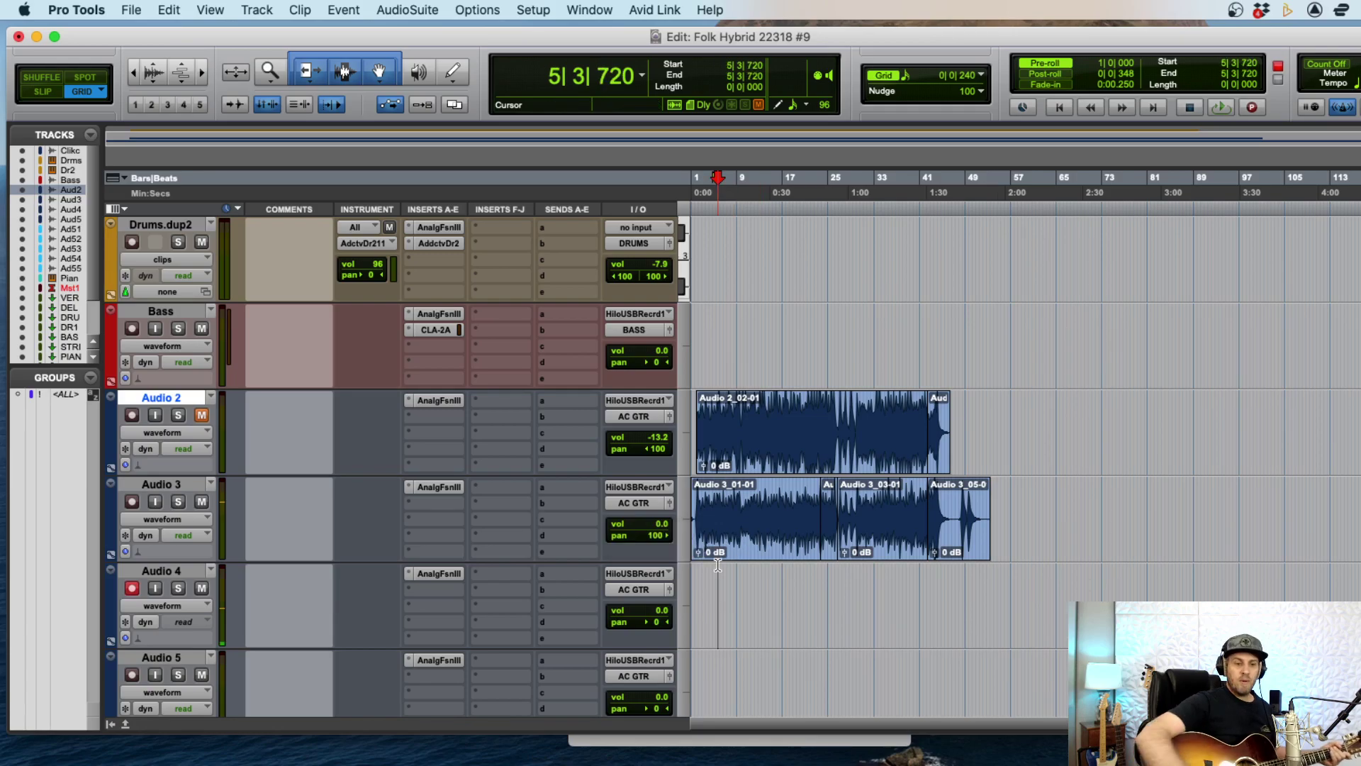
scroll(717, 565, up, 10)
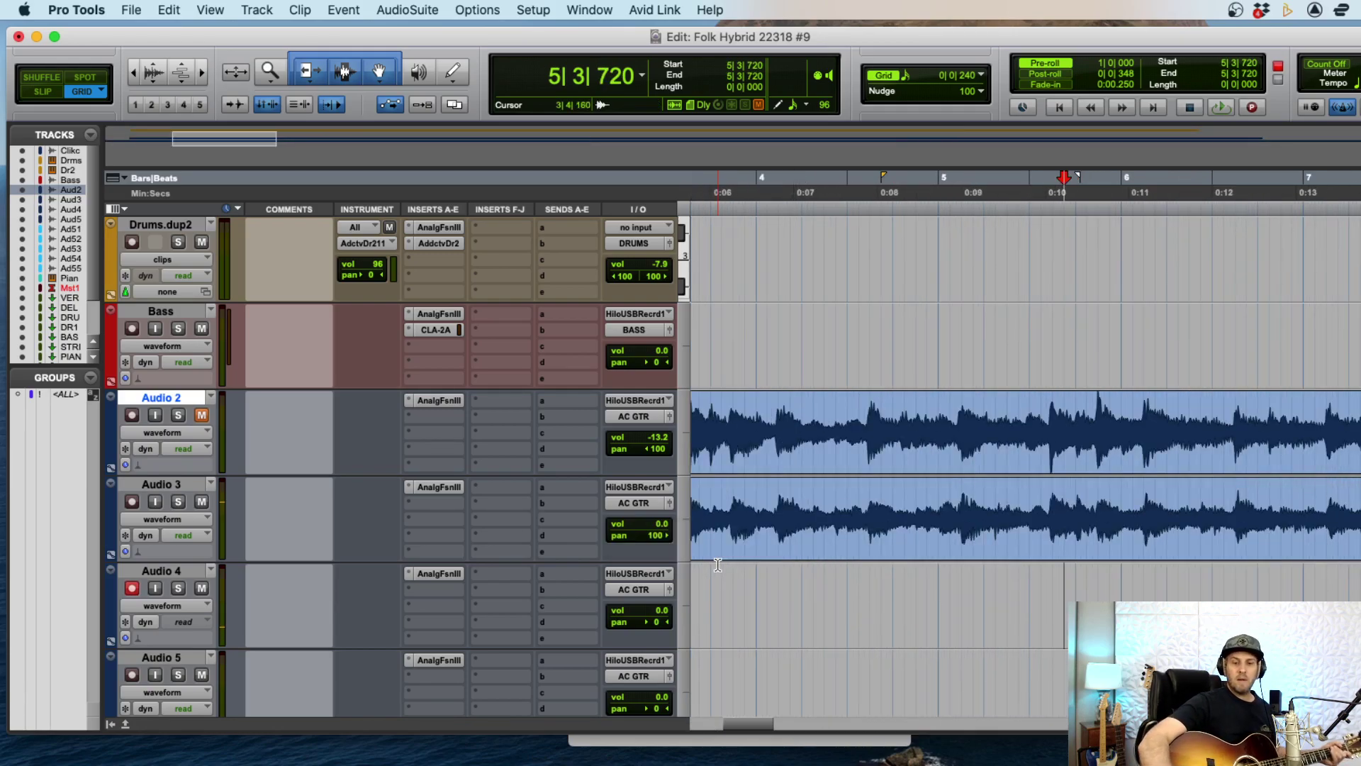
key(Return)
key(super+space)
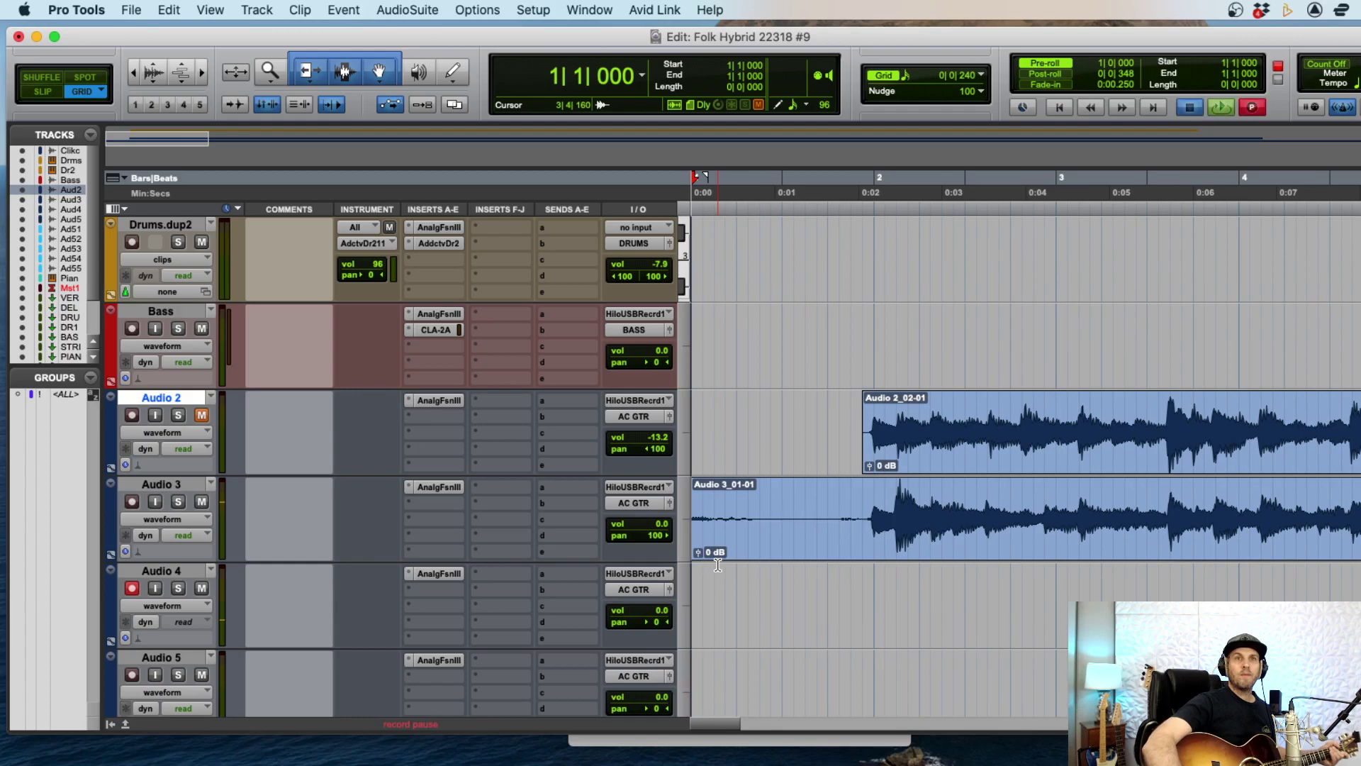
key(space)
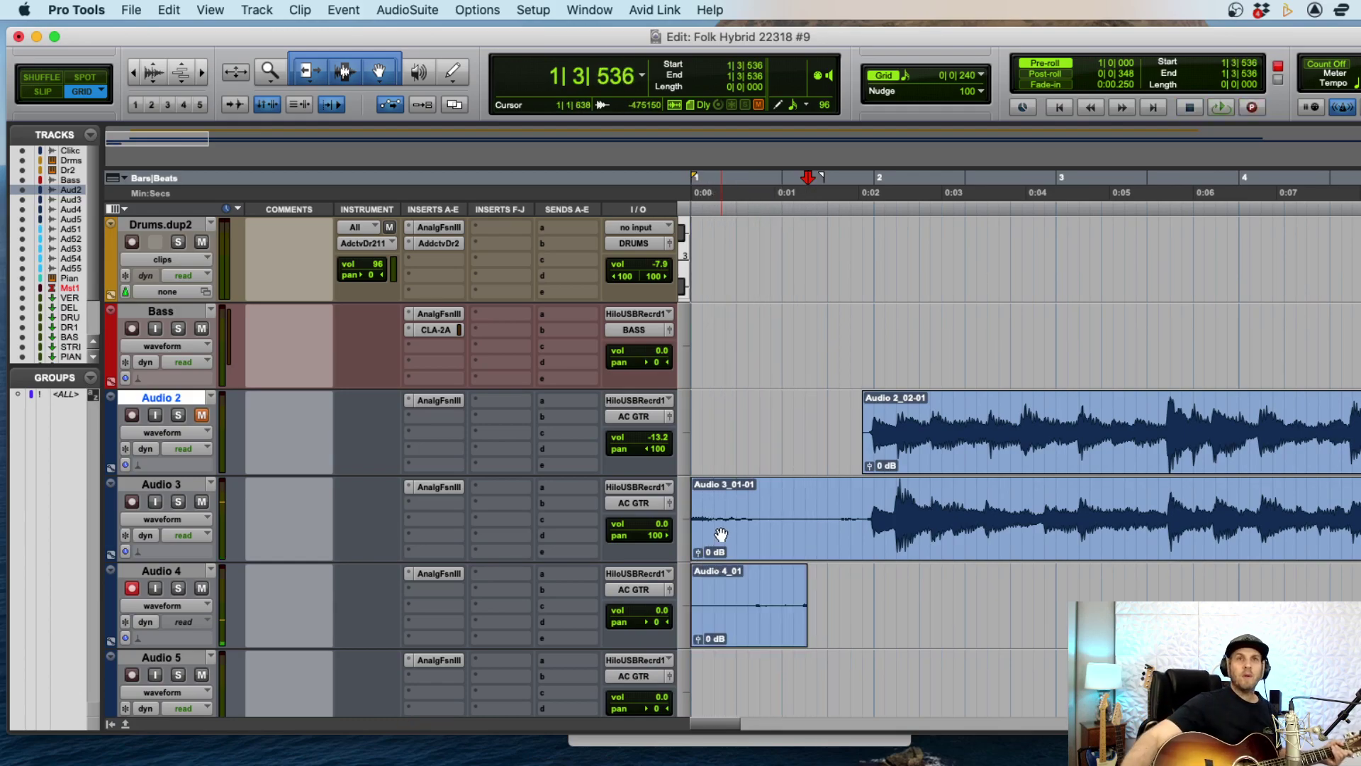
- Clear the audio before the first strum on Audio 3 and Audio 4, and record a guitar take on Audio 4 from 1|1|000
drag(855, 512, 609, 593)
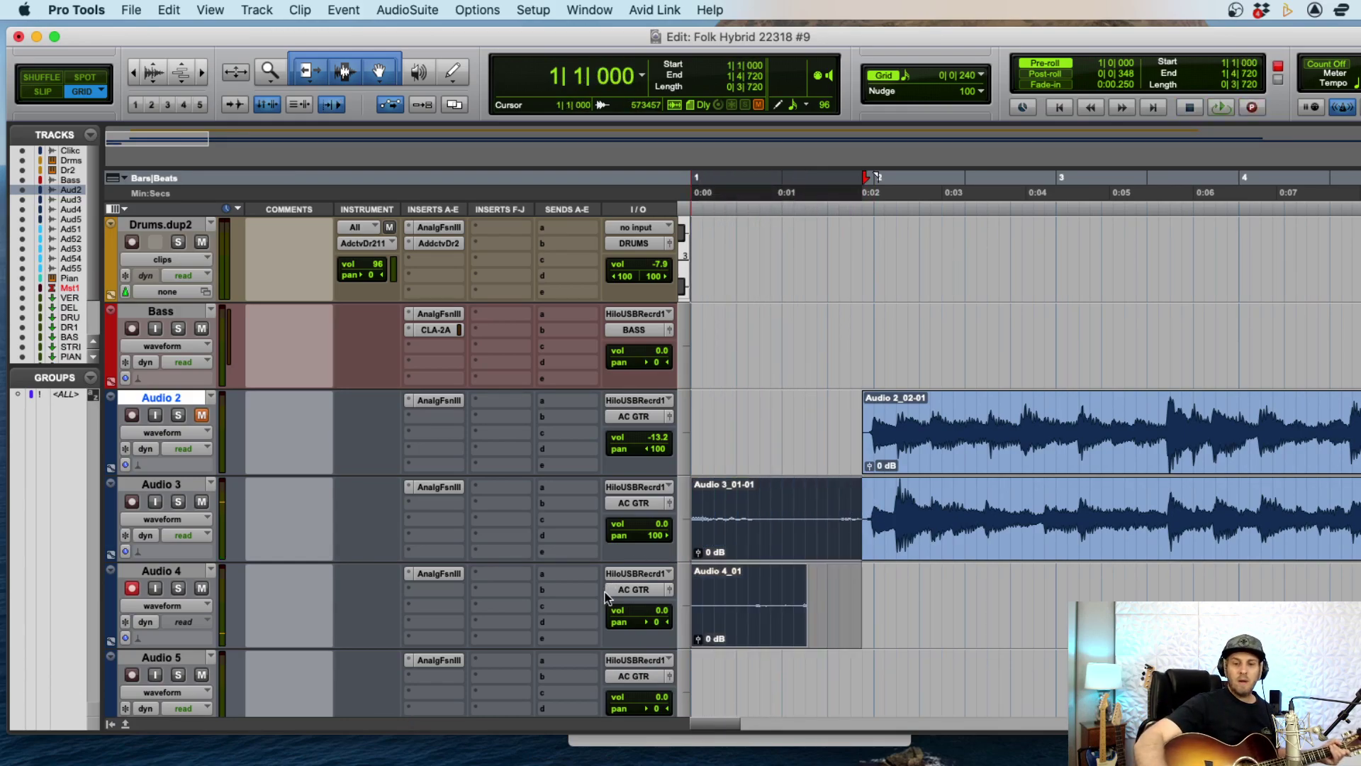
key(Delete)
key(super+space)
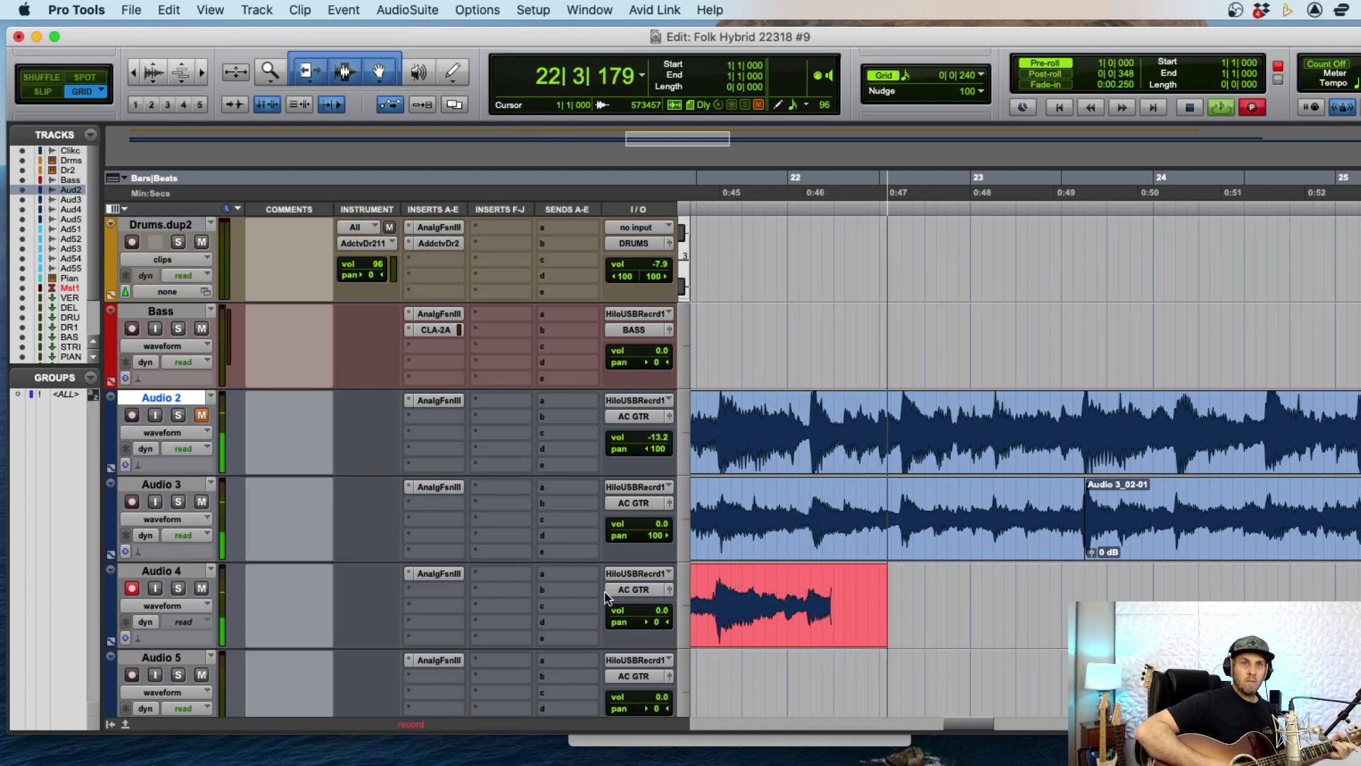
key(space)
- Punch in on Audio 4 at 17|3|240 and record the guitar through to about bar 29
key(super+bracketleft)
key(super+bracketleft)
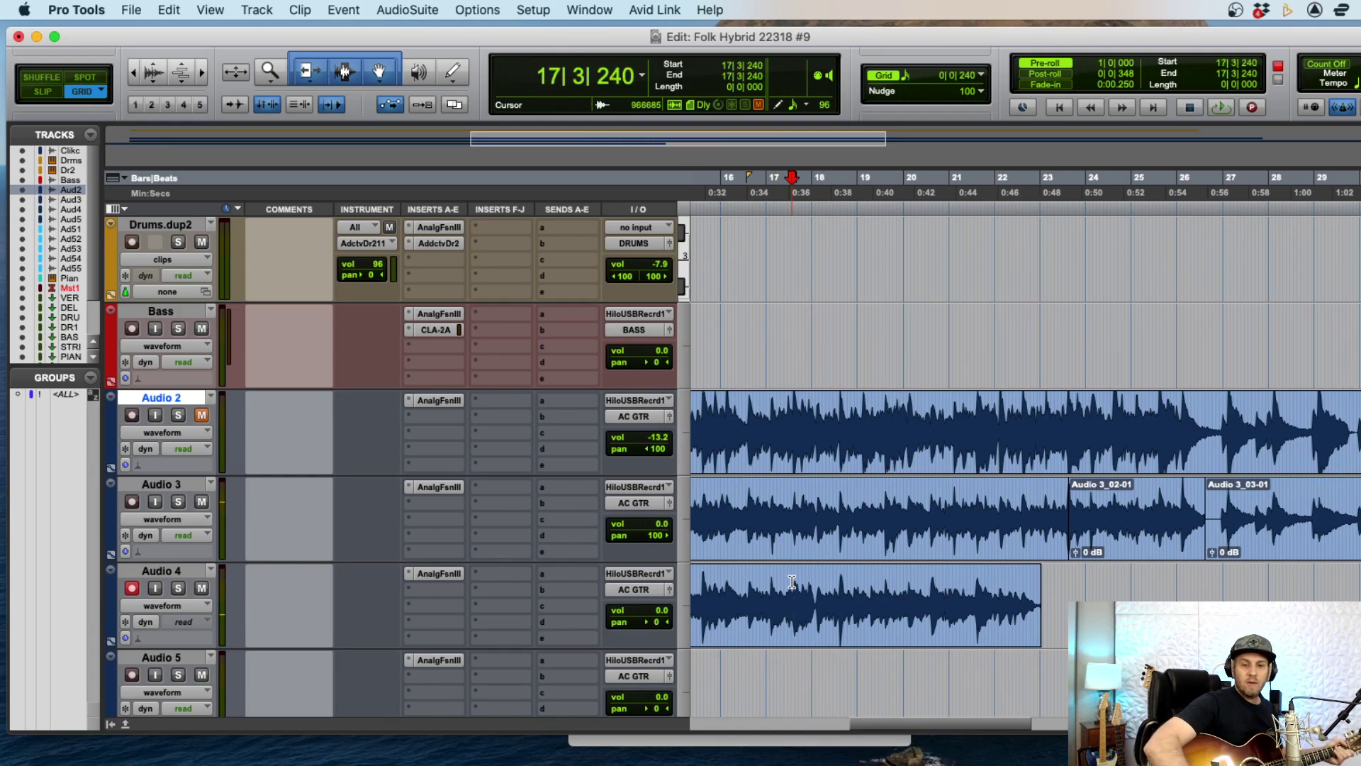
key(super+space)
key(super+bracketright)
key(super+bracketright)
key(super+bracketright)
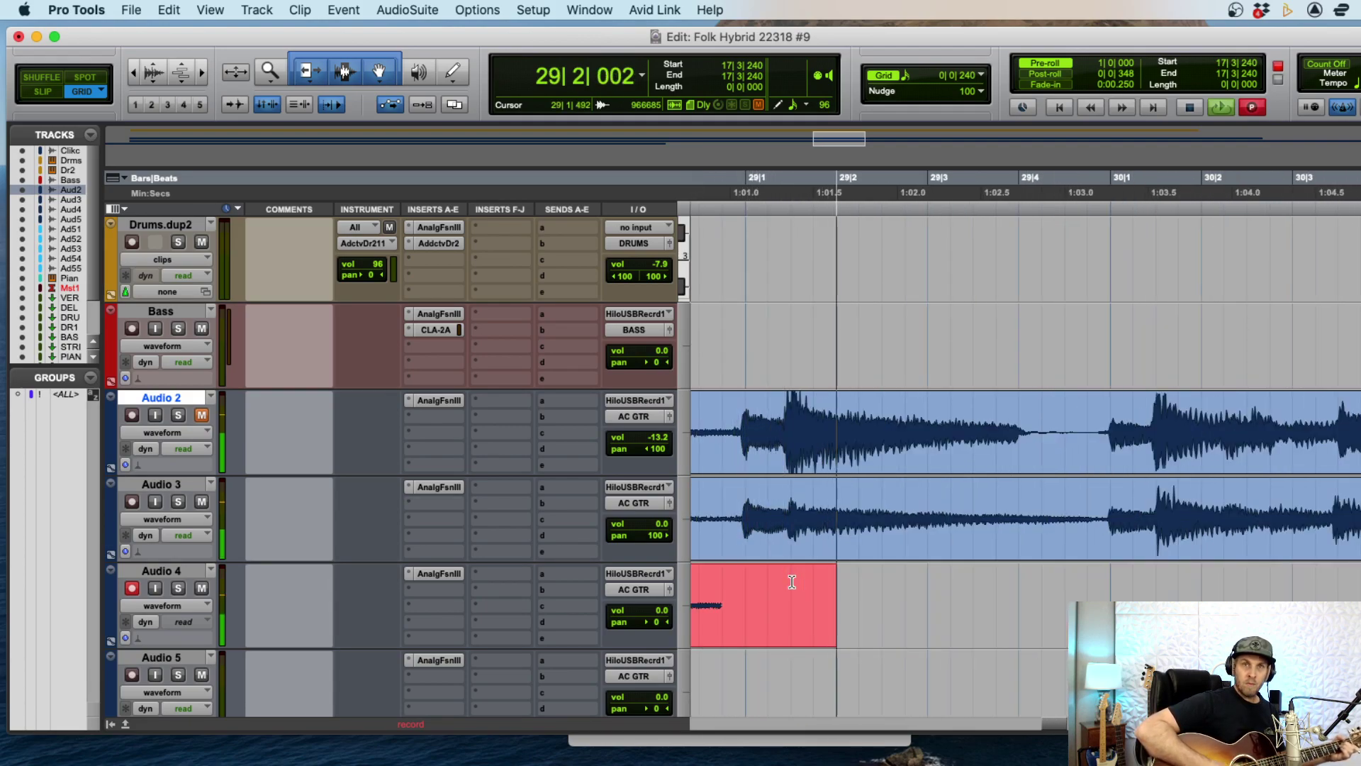
key(space)
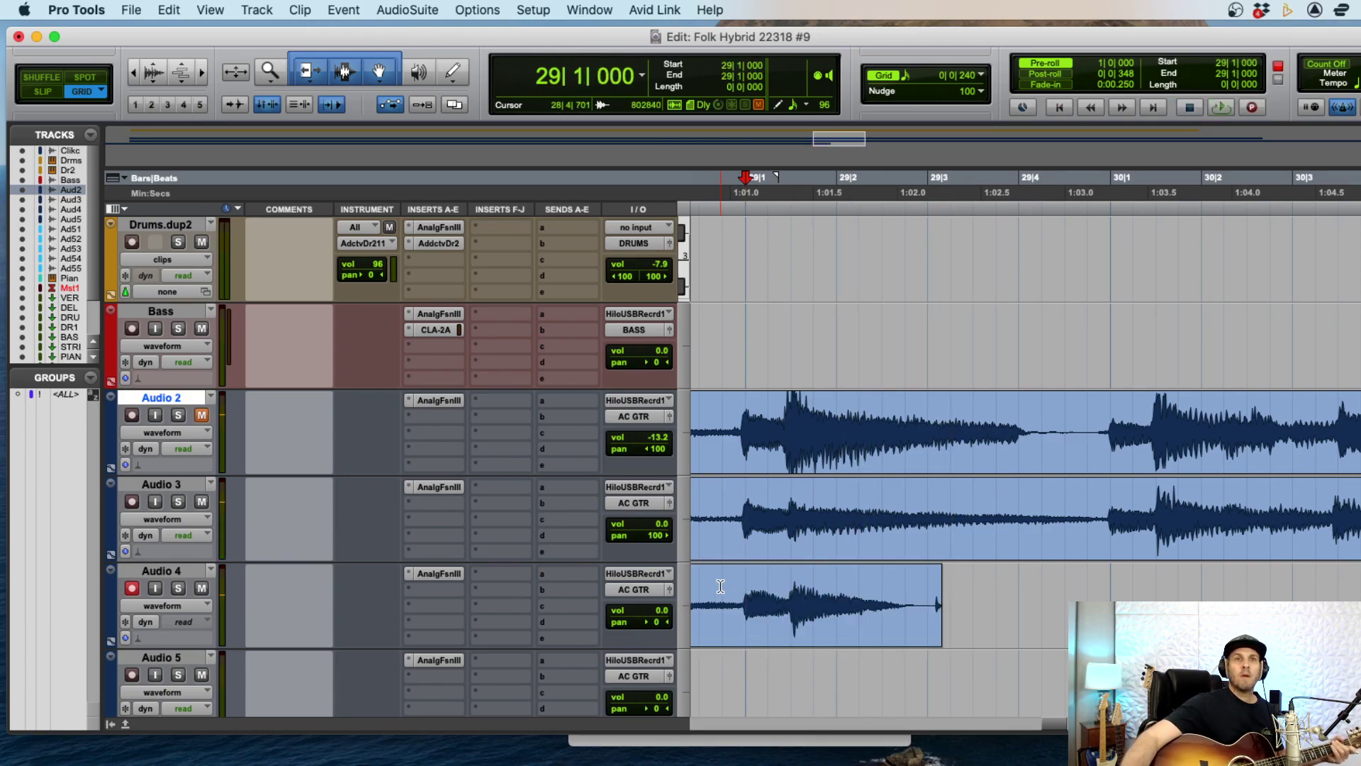
- Continue recording the Audio 4 guitar from 28|4|720 and punch in again at 41|3|480
key(super+space)
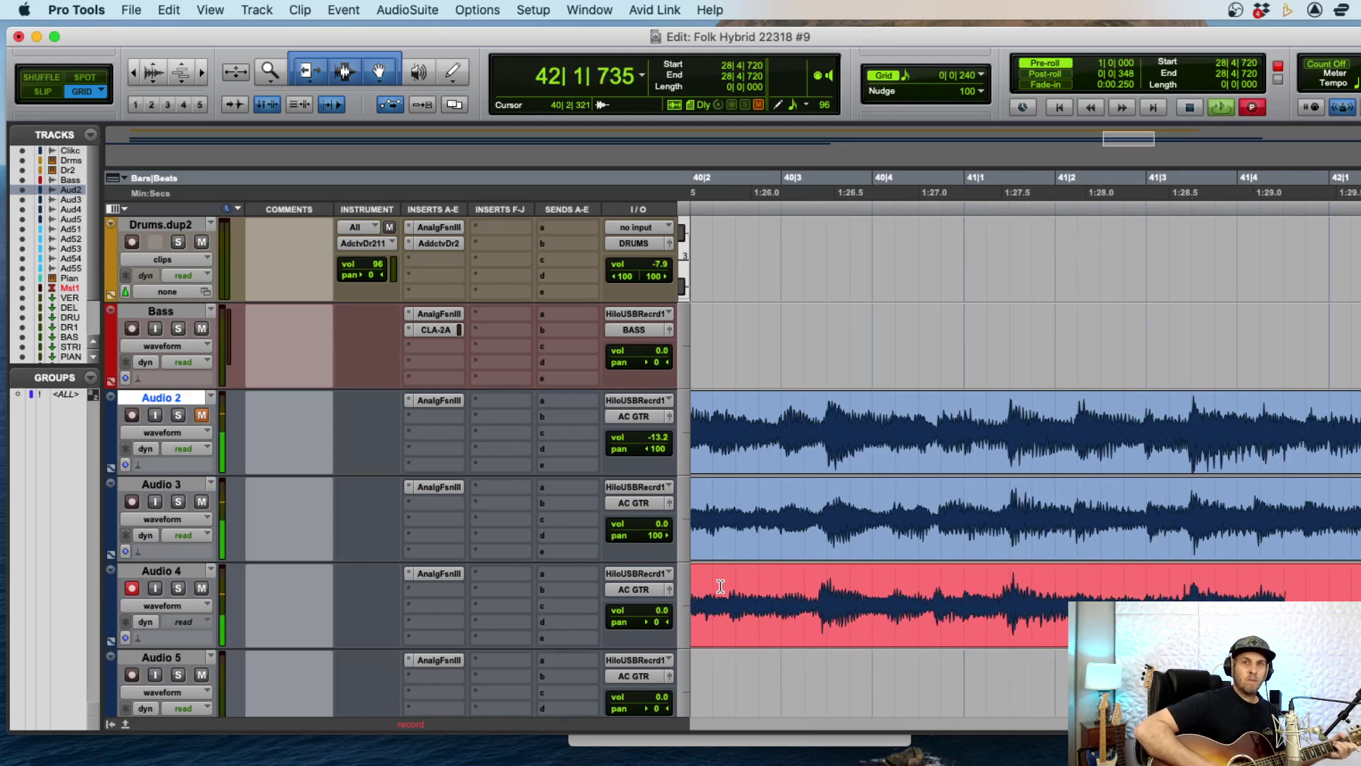
key(space)
click(754, 590)
key(super+space)
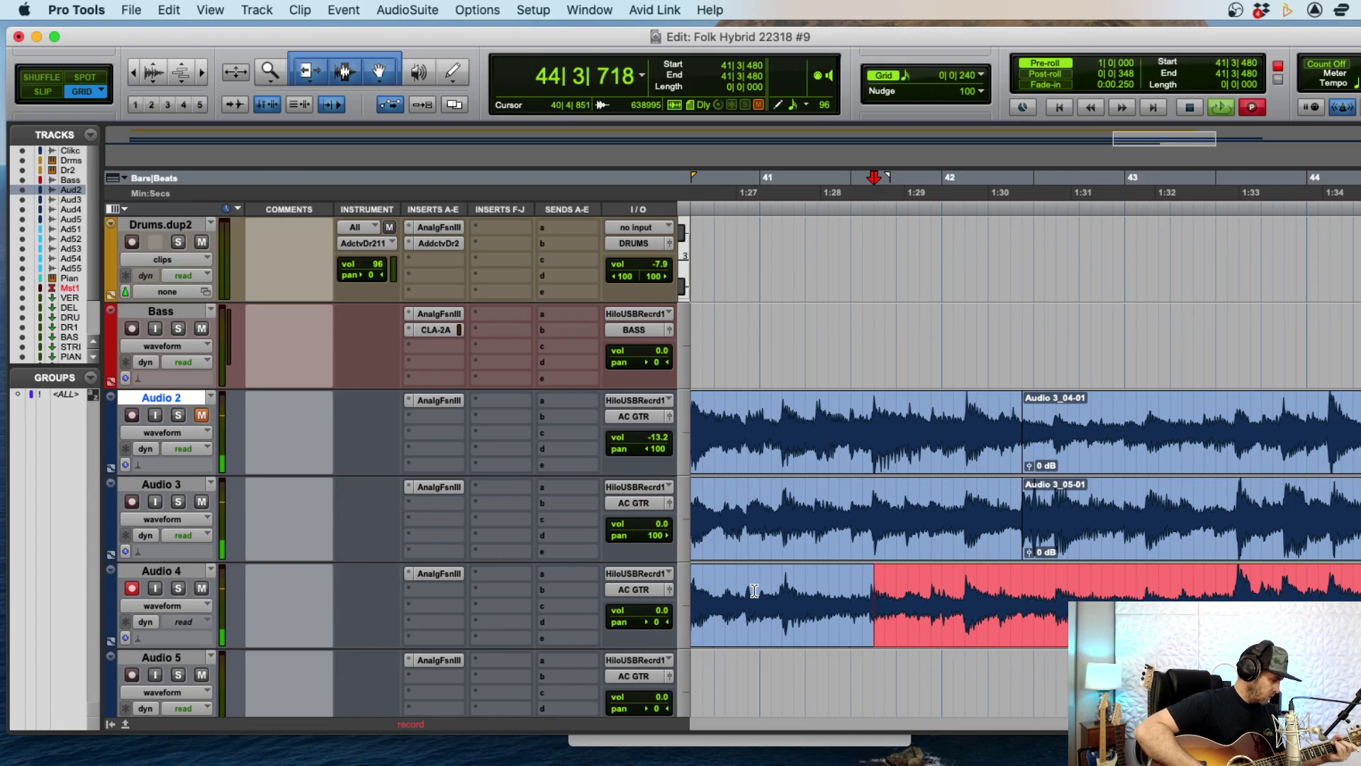
key(space)
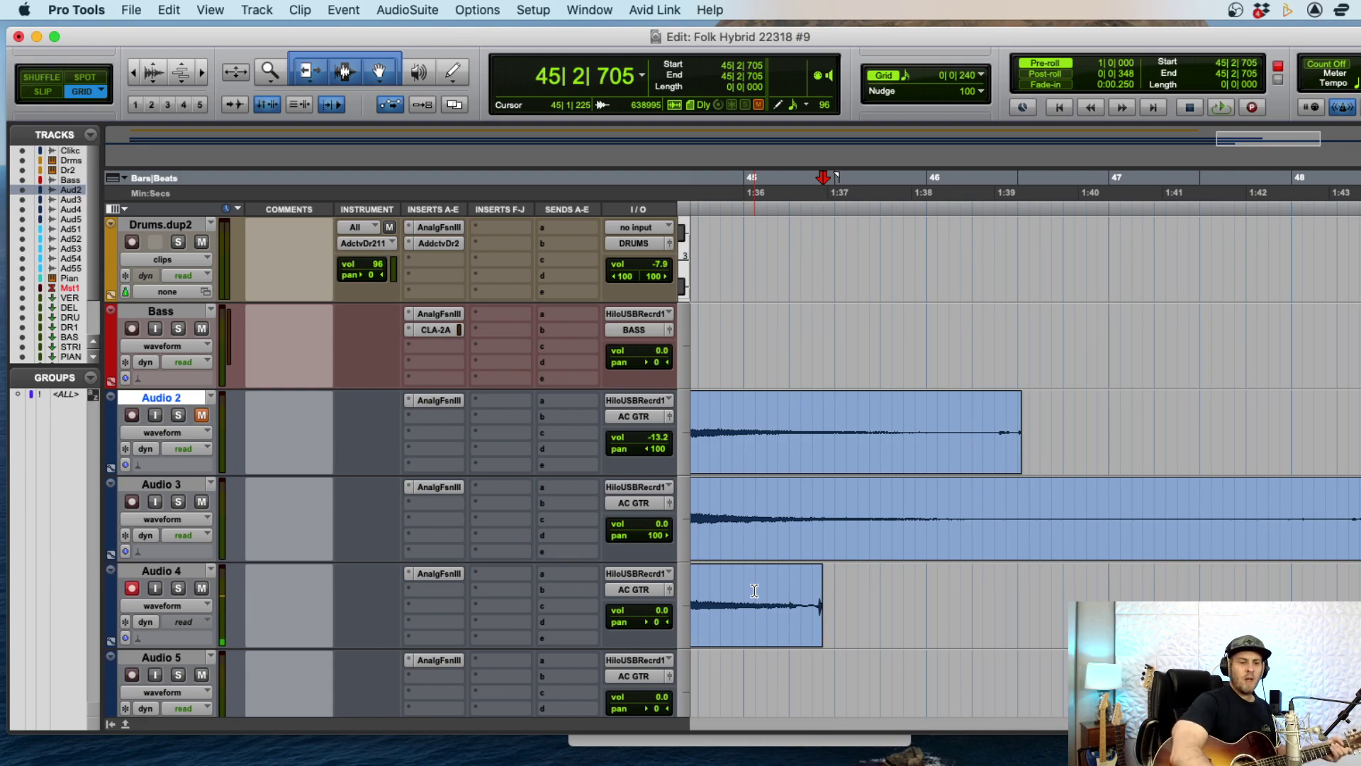
- Record the final chord of the ending on Audio 4 from 44|1|000
key(super+bracketleft)
key(super+bracketleft)
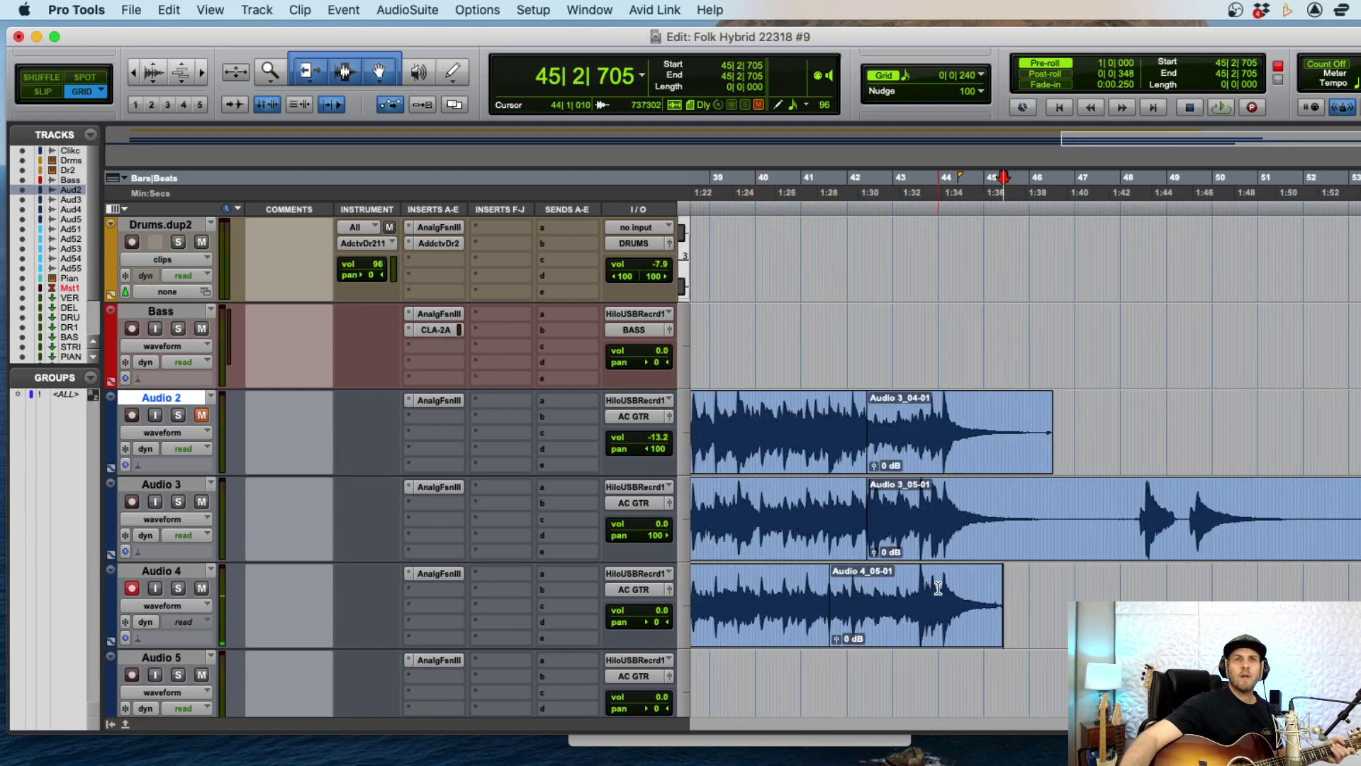
key(space)
key(super+bracketright)
key(super+bracketright)
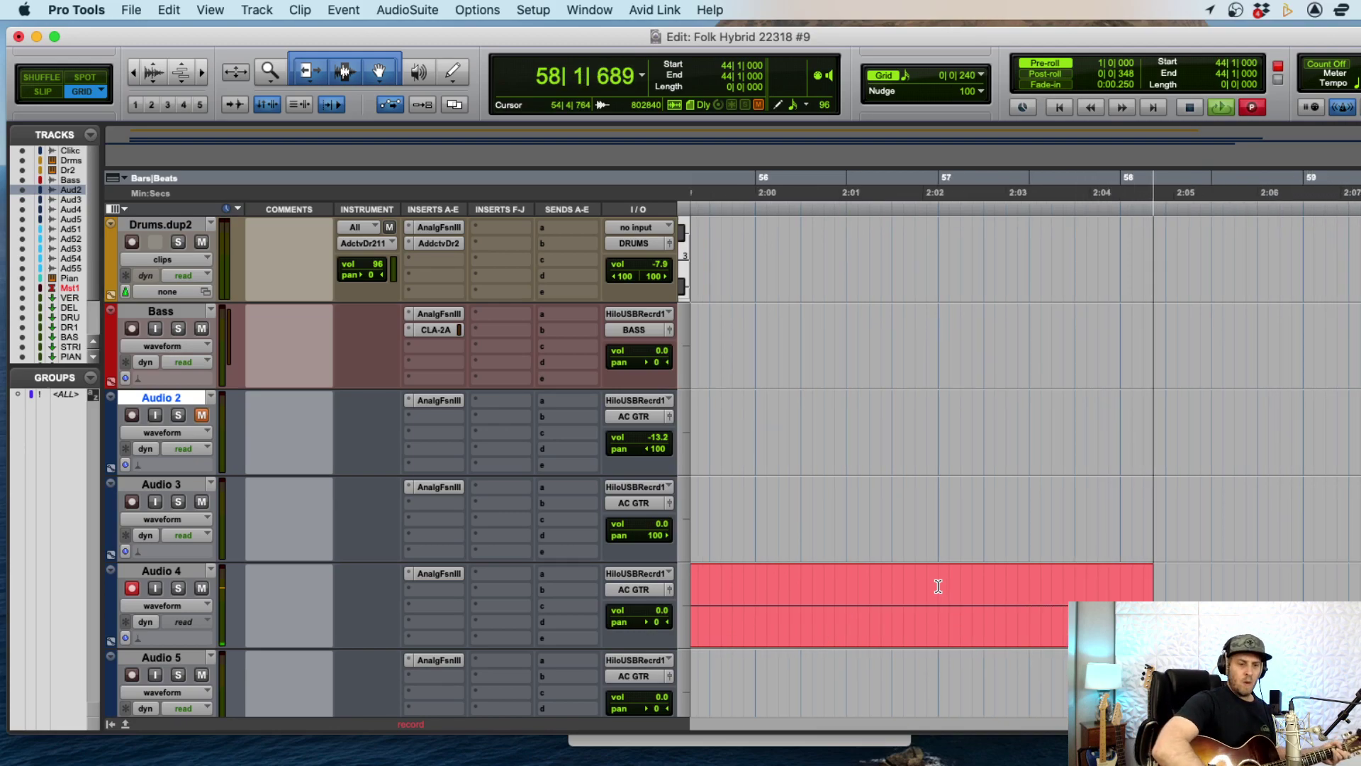
key(space)
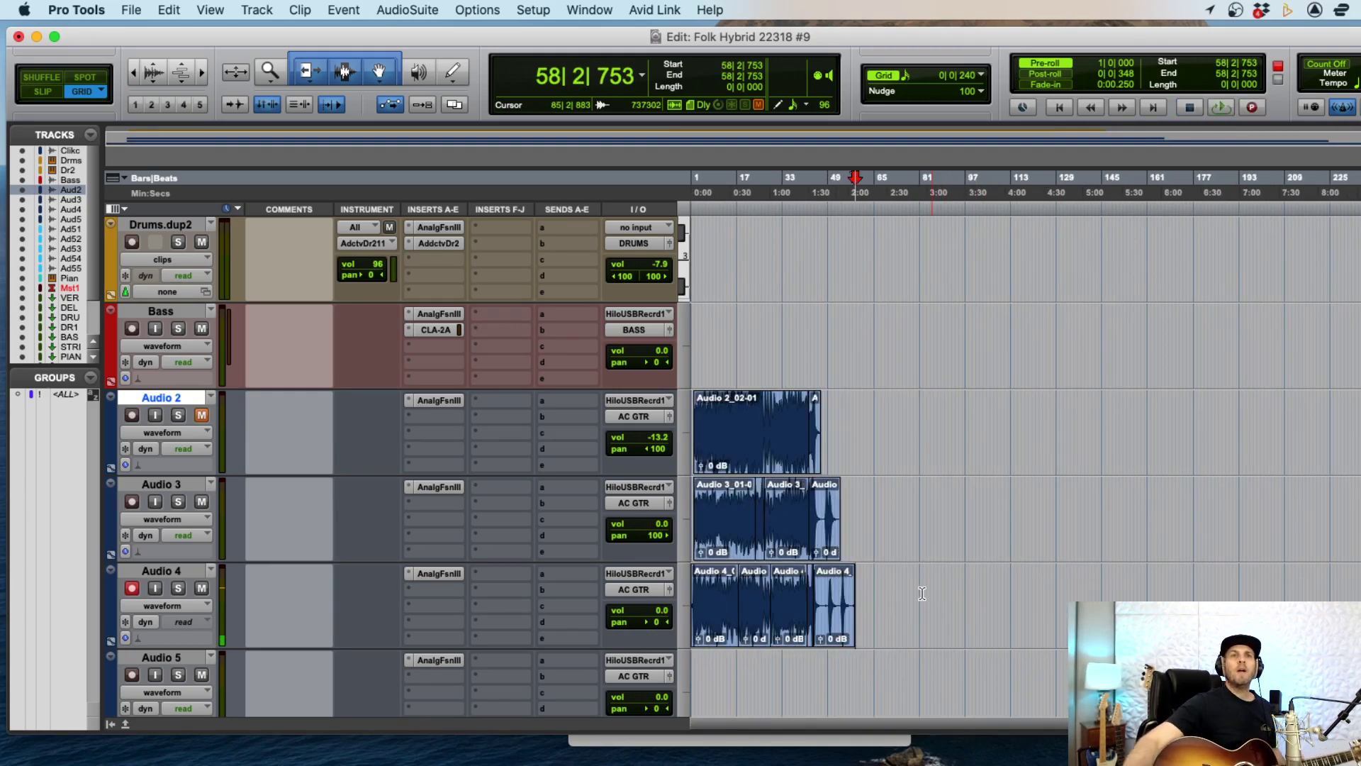
- Delete all the clips on Audio 2 and arm that track for recording
drag(846, 429, 566, 414)
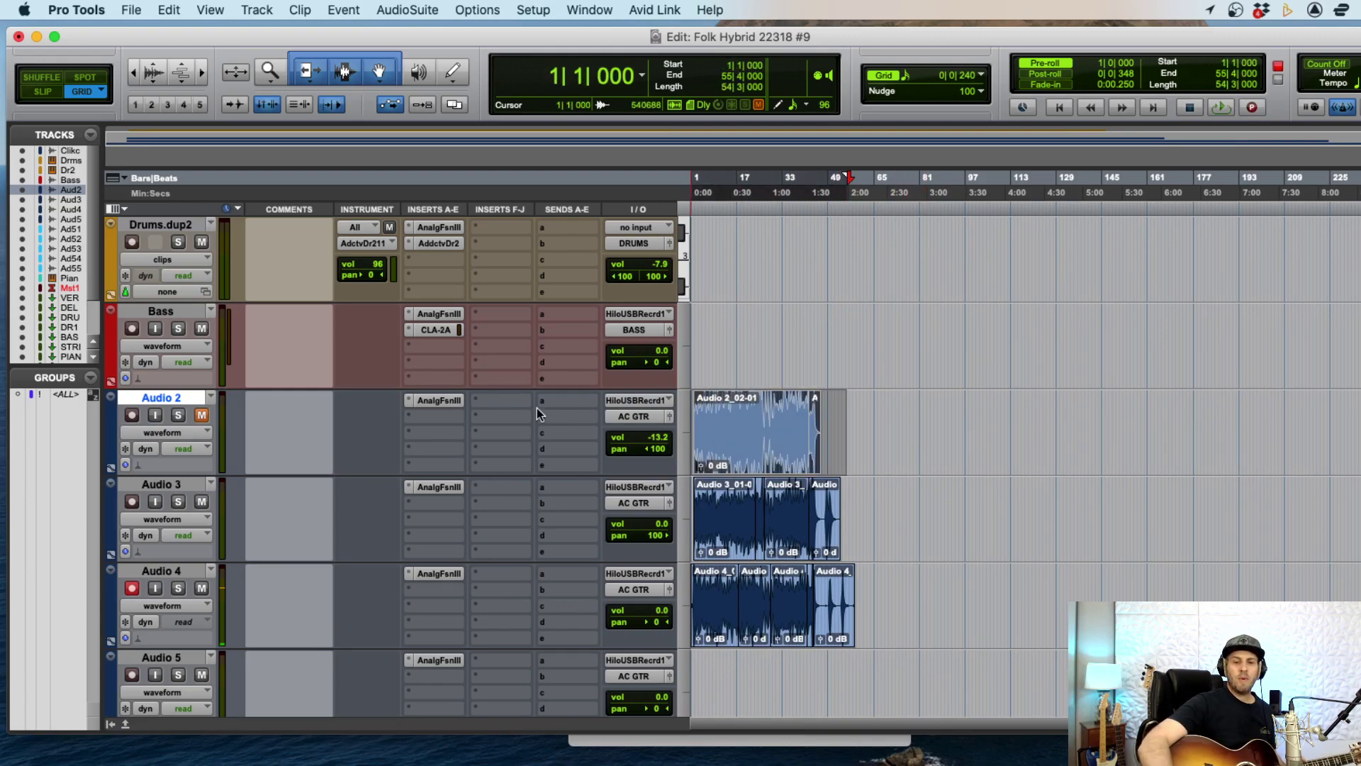
key(Delete)
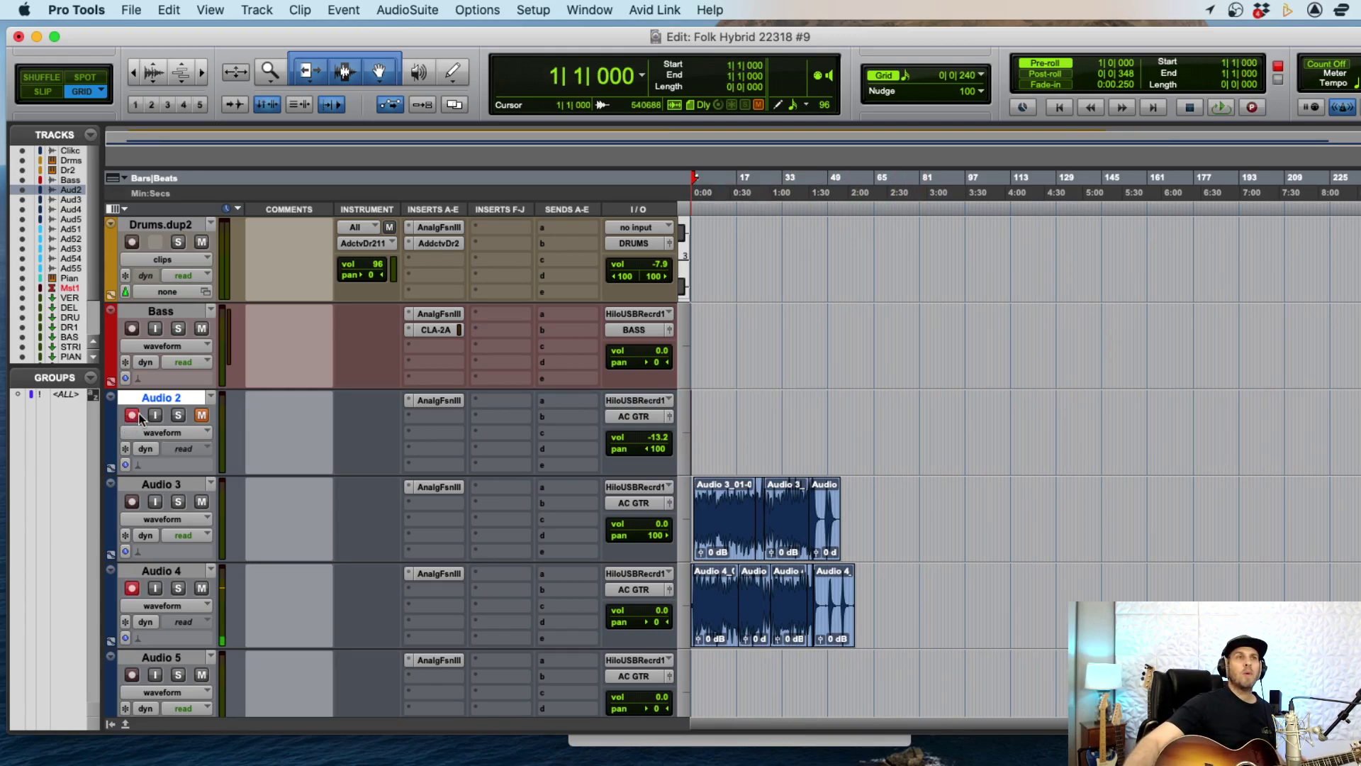
click(704, 411)
- Record a complete new guitar take on Audio 2 from 1|1|000, with Audio 4 muted
key(super+bracketright)
key(super+bracketright)
key(super+bracketright)
key(super+bracketright)
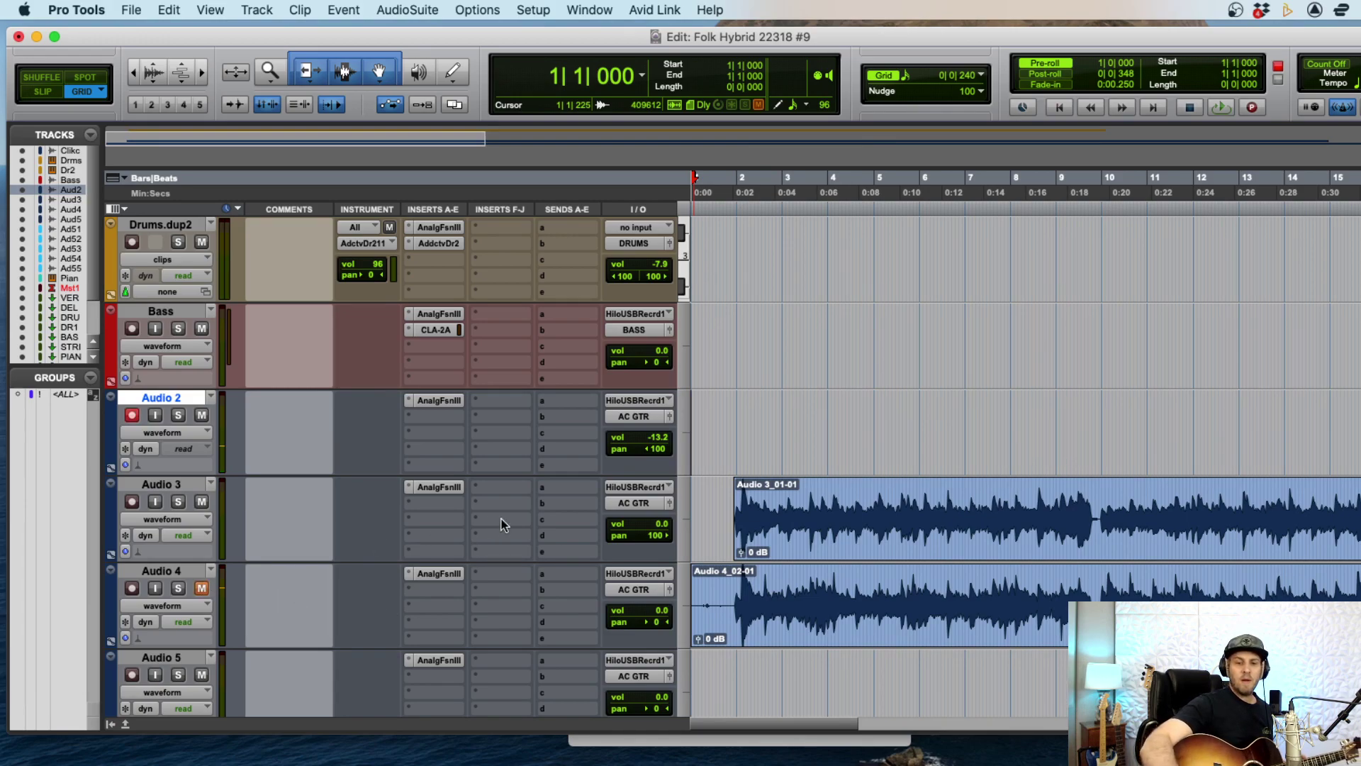
key(super+space)
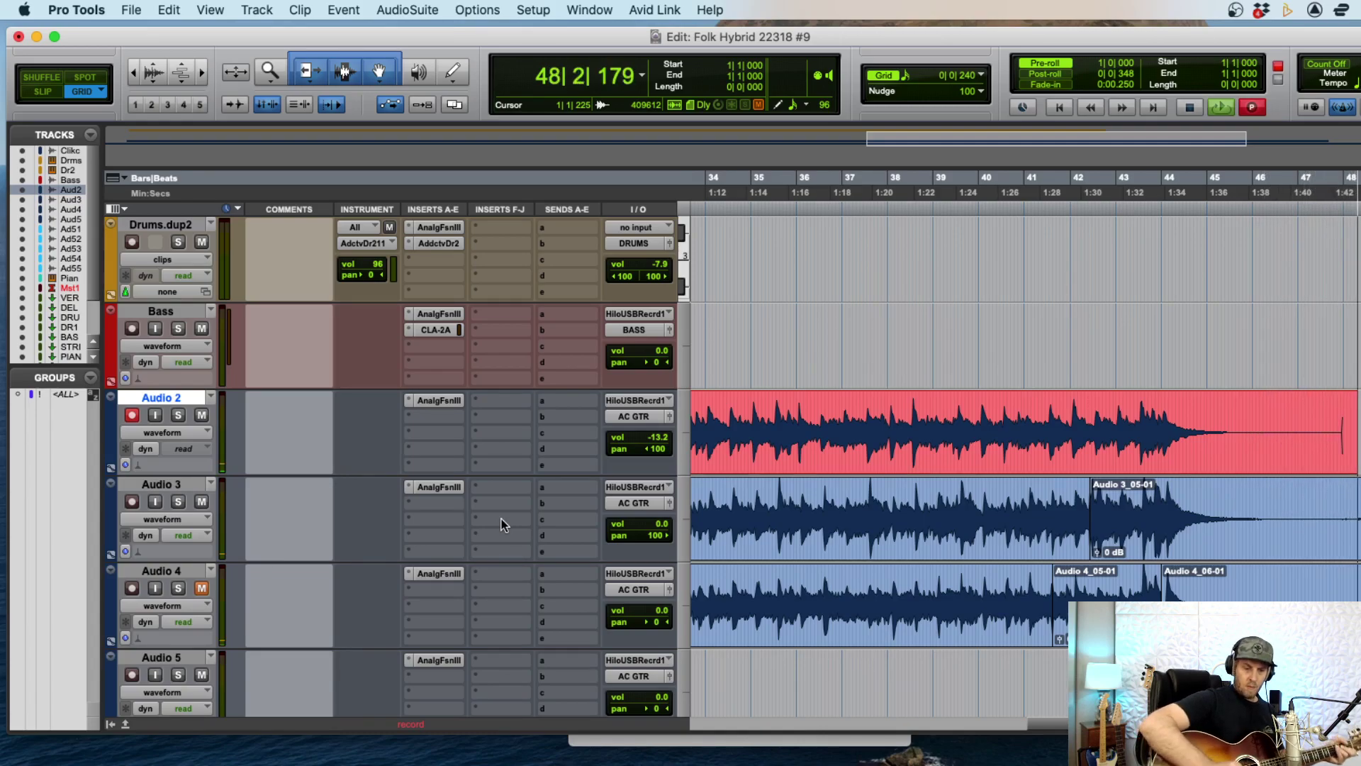
key(super+period)
- Move the Audio 4 track above Audio 3 and switch the mute from Audio 4 to Audio 3
key(super+bracketleft)
key(super+bracketleft)
key(super+bracketleft)
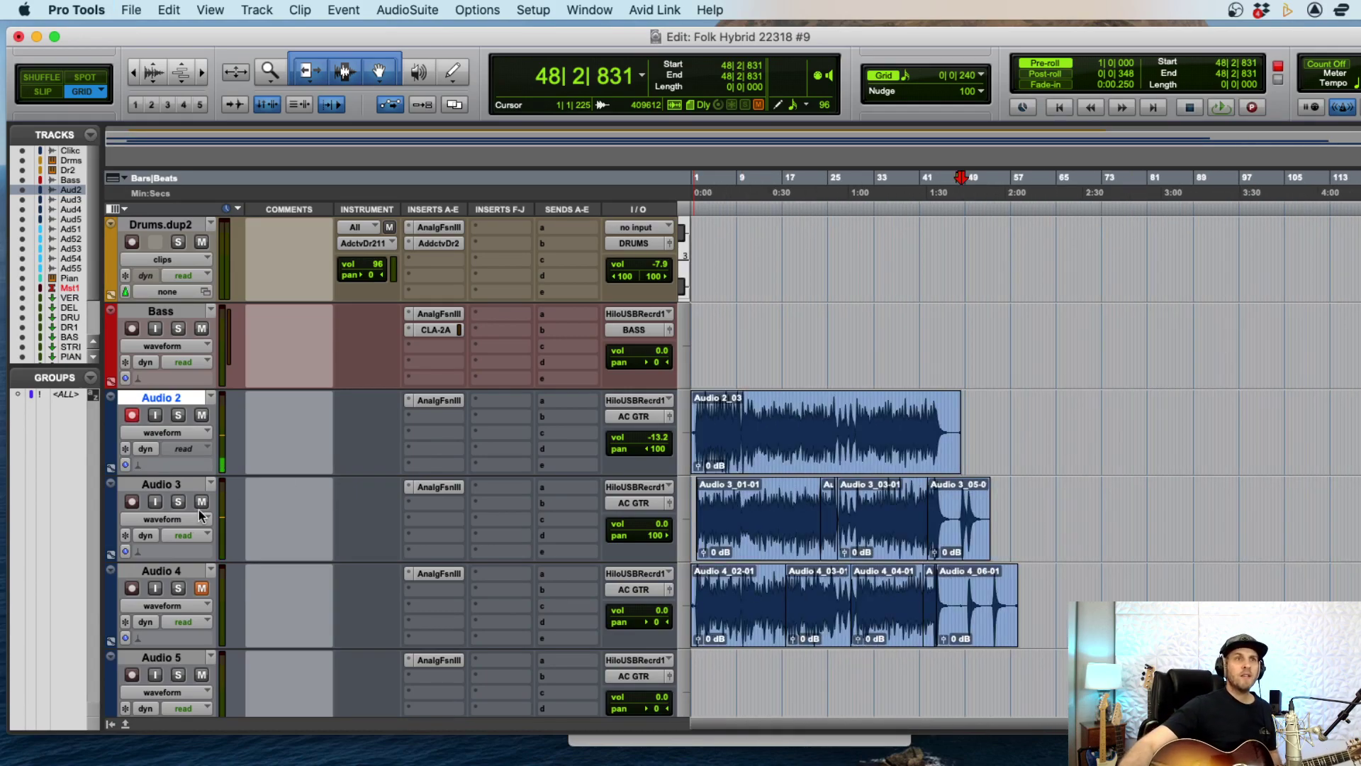
drag(162, 571, 288, 446)
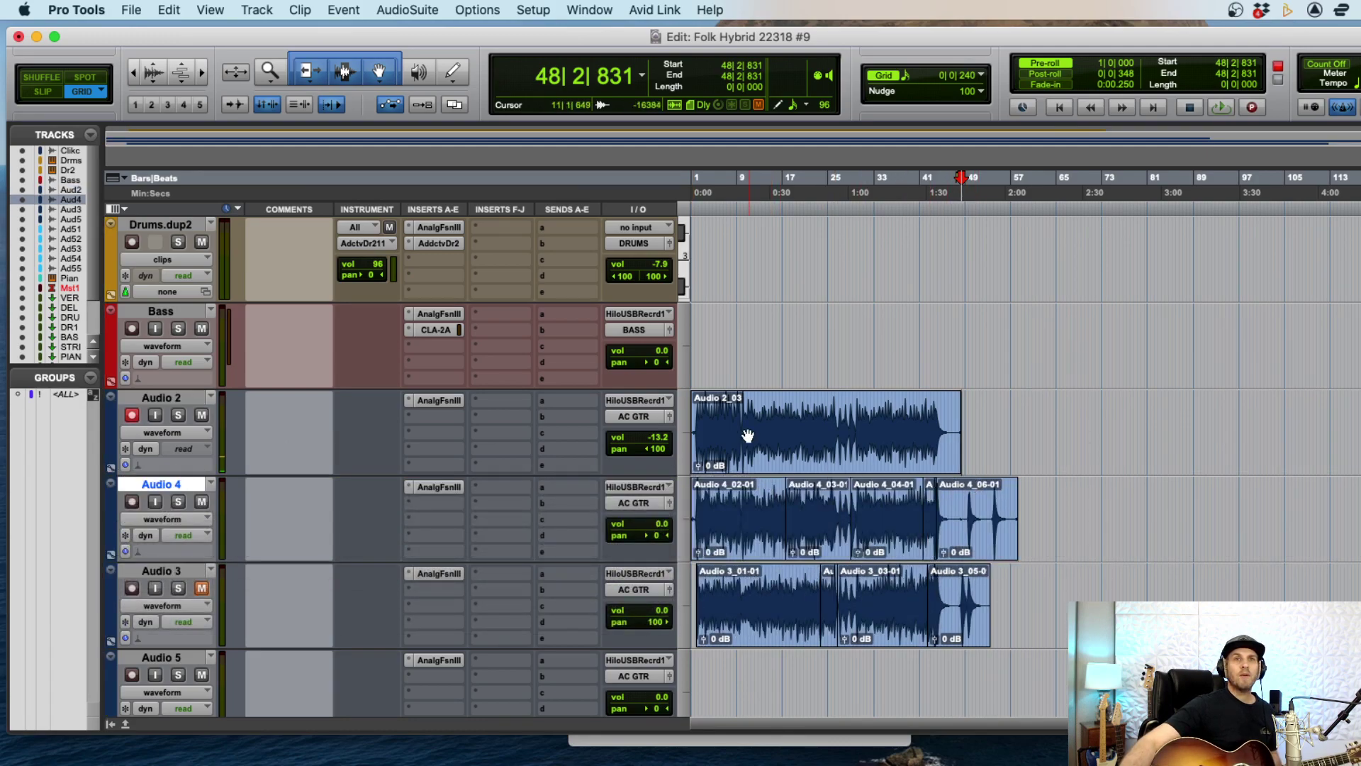
- Pan Audio 4 to 100 right and set the volumes to -7.9 on Audio 4 and -8.6 on Audio 2
click(709, 325)
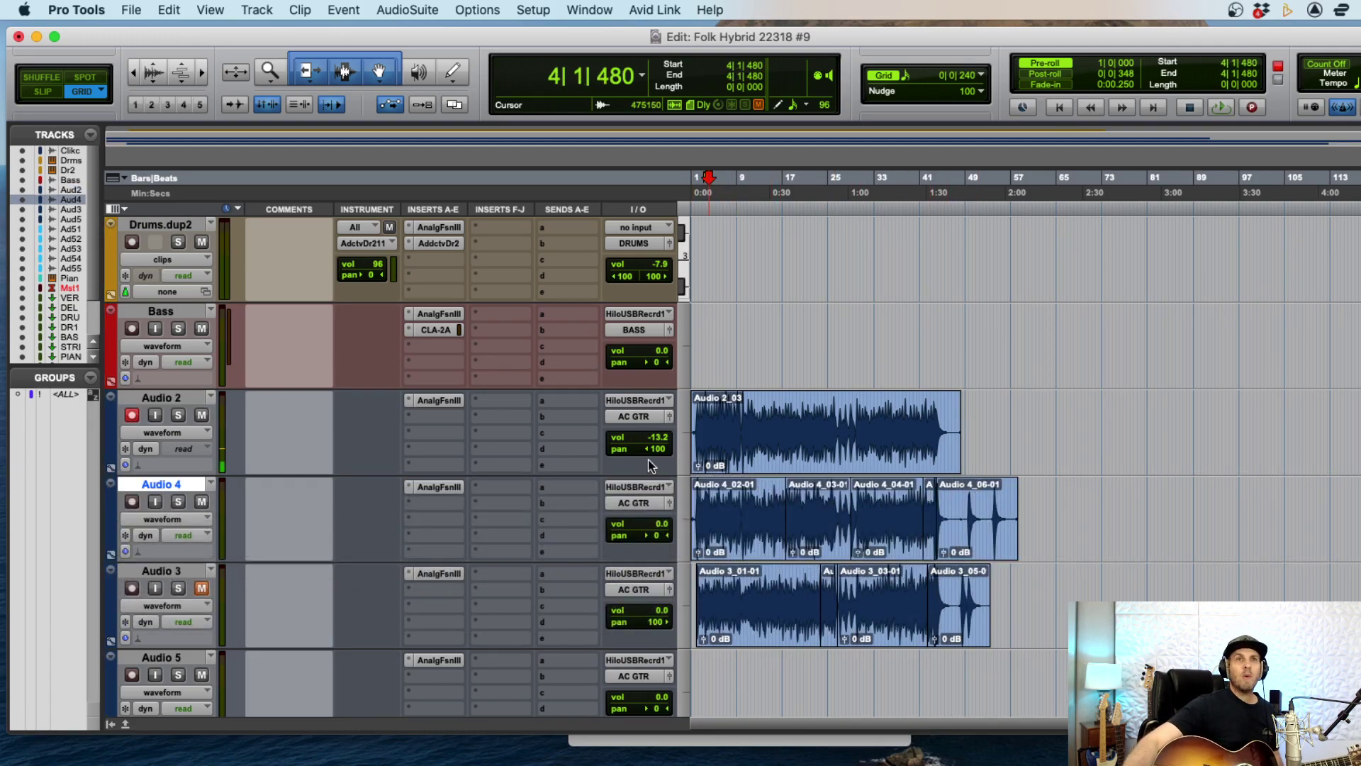
click(663, 537)
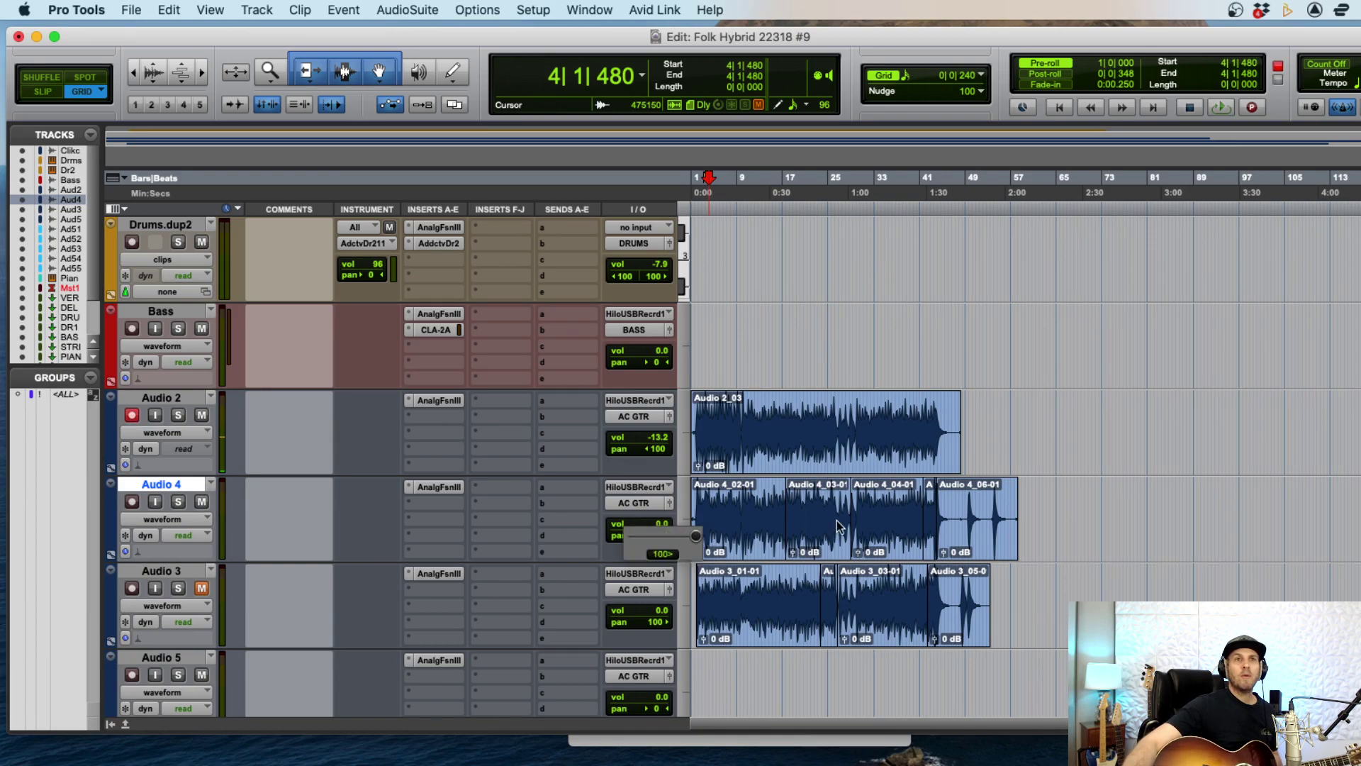
drag(837, 526, 815, 510)
drag(665, 528, 668, 539)
drag(664, 432, 664, 434)
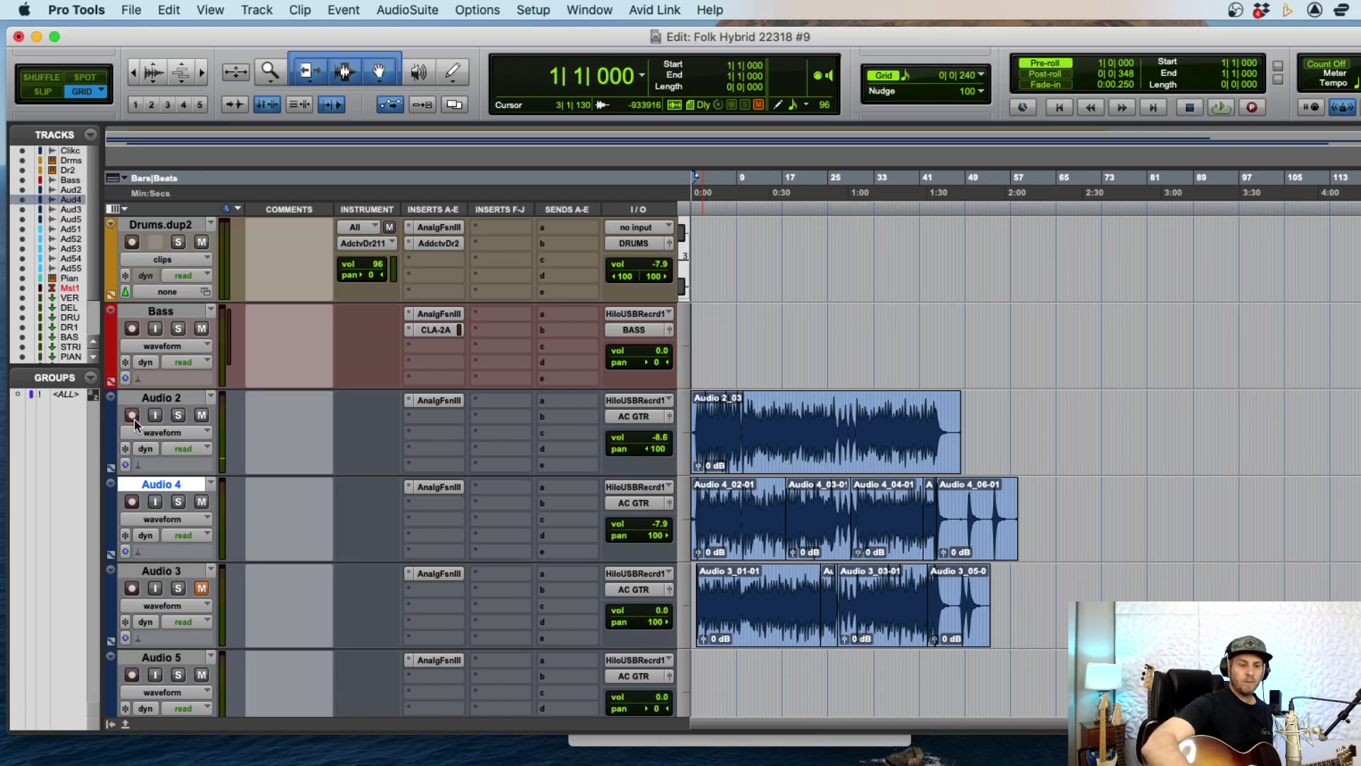
- Play from 1|1|000 and trim the starts of the Audio 2 and Audio 4 clips to line up with Audio 3's first clip
key(space)
key(super+bracketright)
key(super+bracketright)
key(super+bracketright)
key(super+bracketright)
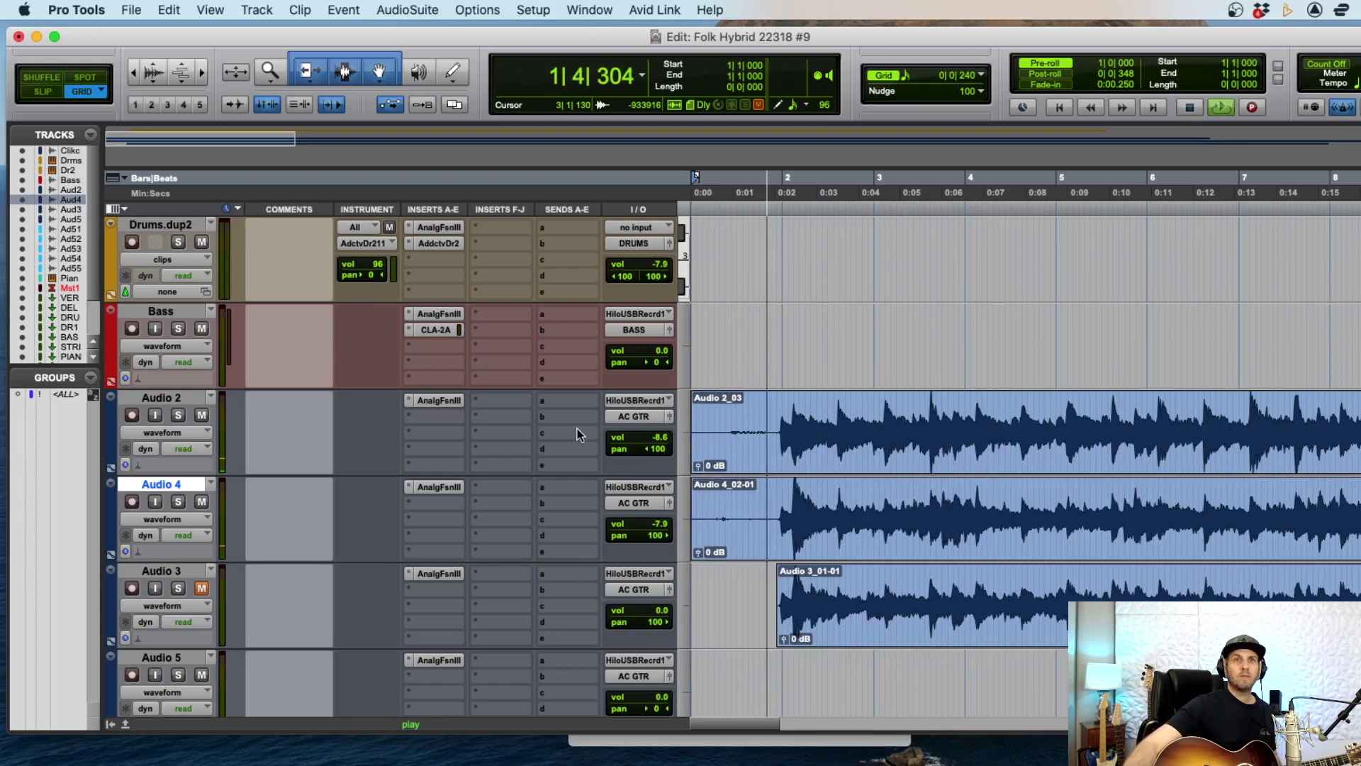
key(a)
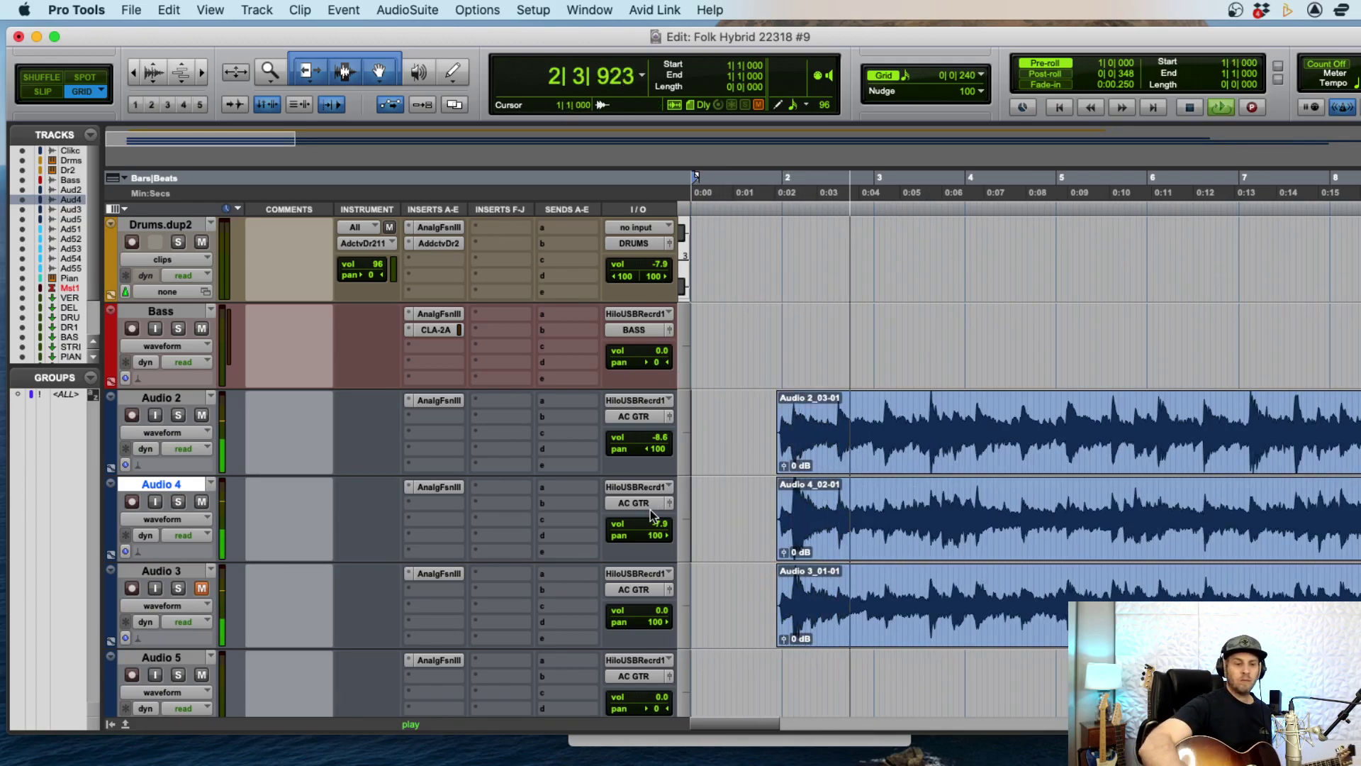
- Review the Audio 2 and Audio 4 guitar doubles along the whole timeline during playback
key(super+bracketright)
key(super+bracketleft)
key(super+bracketleft)
key(super+bracketleft)
key(super+bracketleft)
key(super+bracketright)
key(super+bracketright)
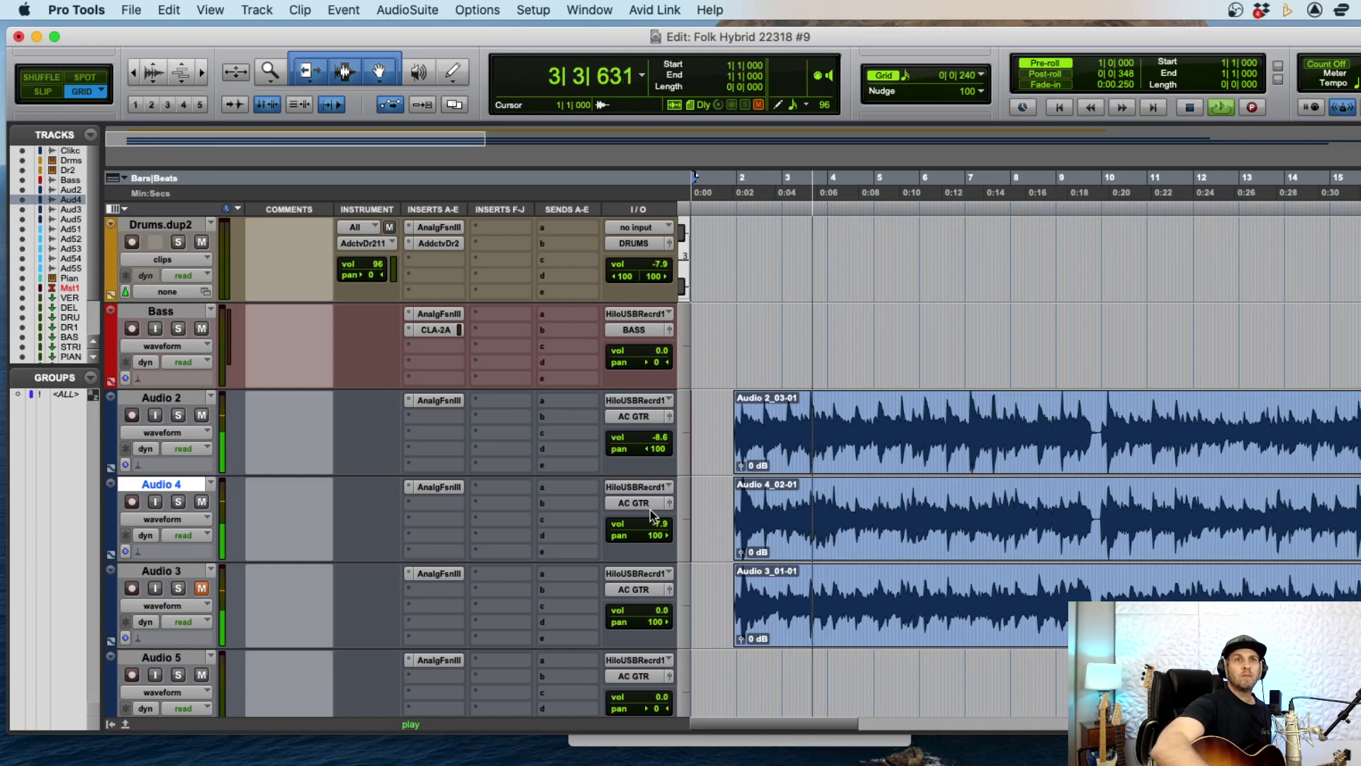
key(super+bracketleft)
key(super+bracketleft)
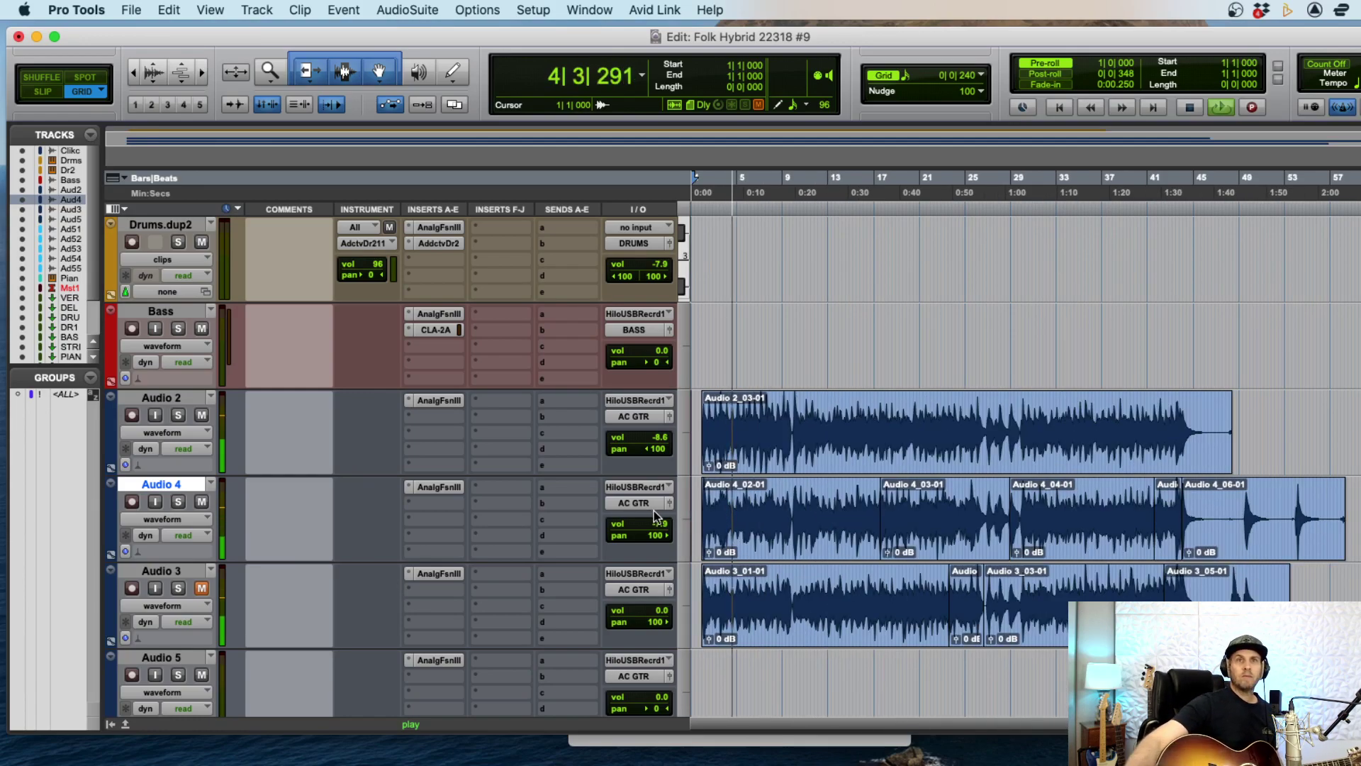
- Stop playback, then separate the end of Audio 4's last clip at 48|4|720 and mute the separated part
key(space)
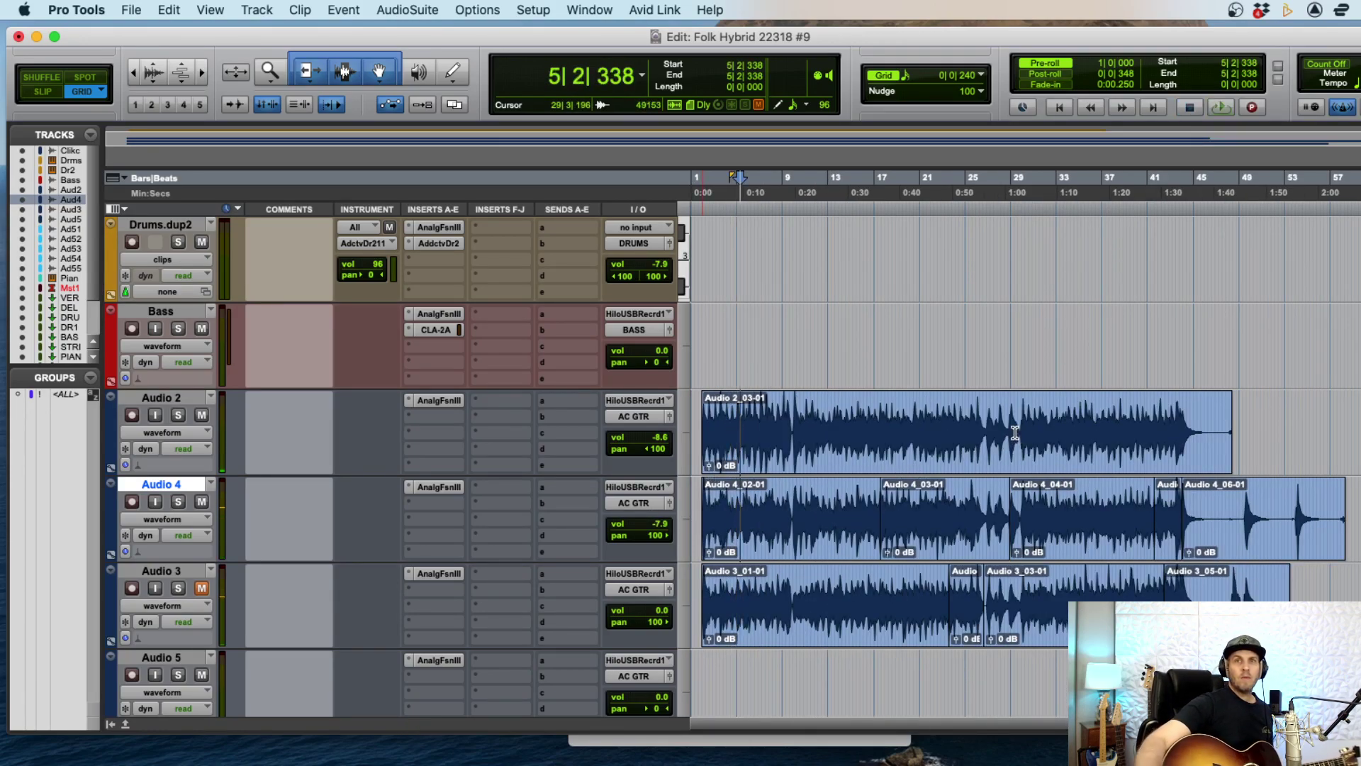
drag(1303, 484, 1238, 510)
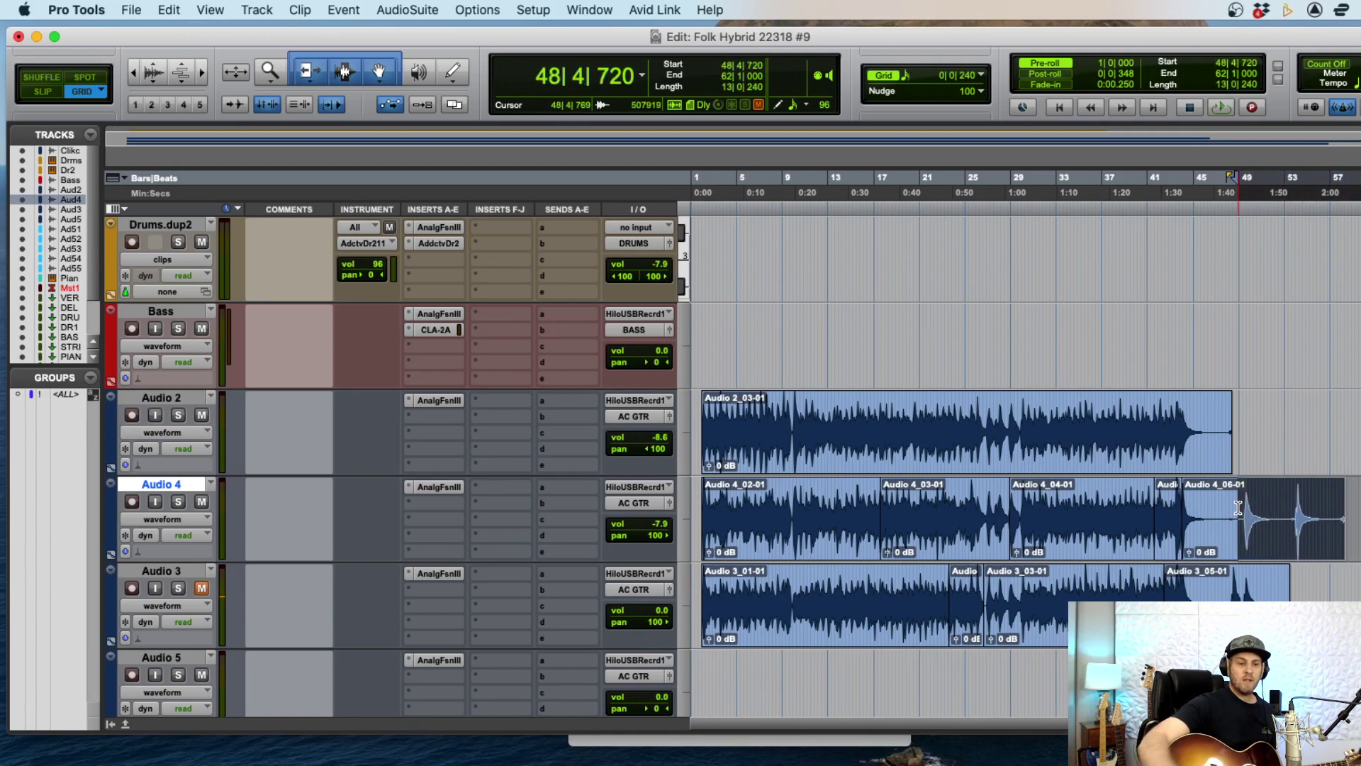
key(super+e)
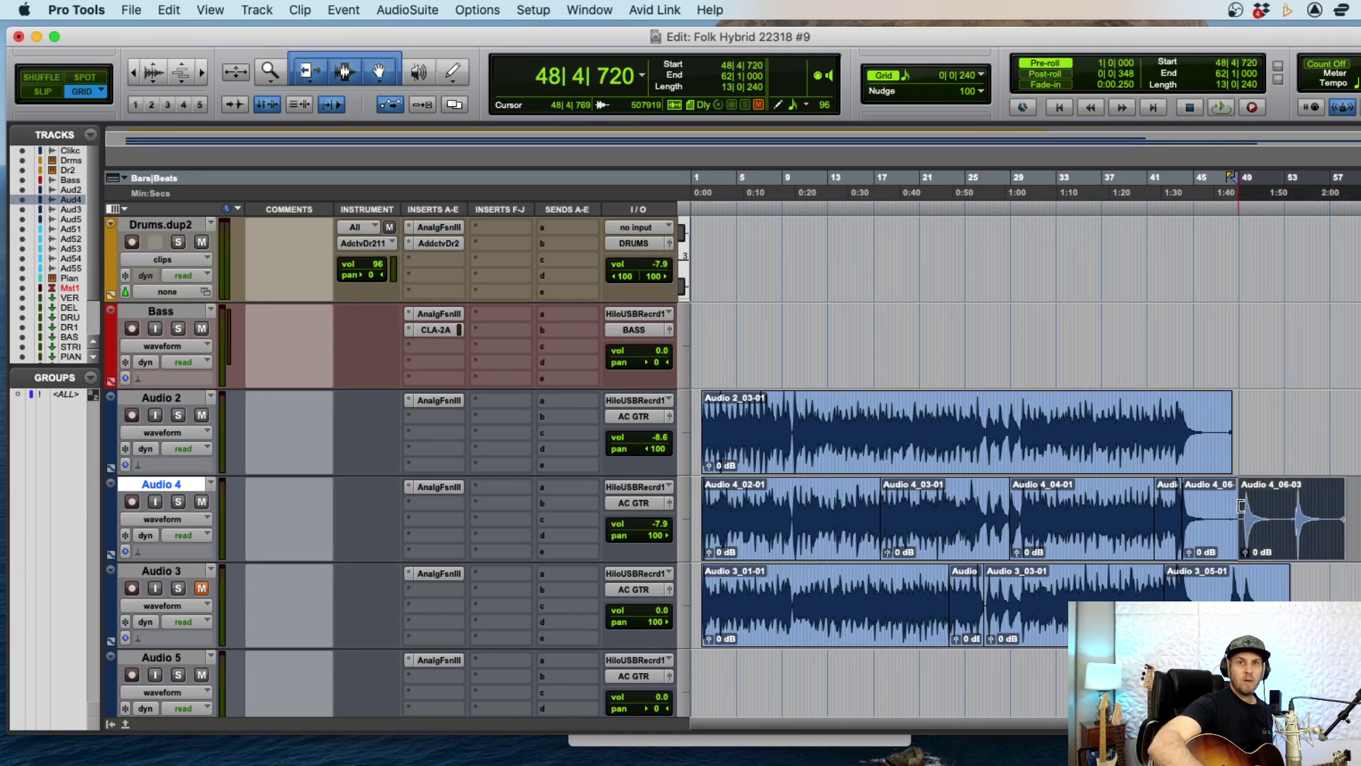
key(super+n)
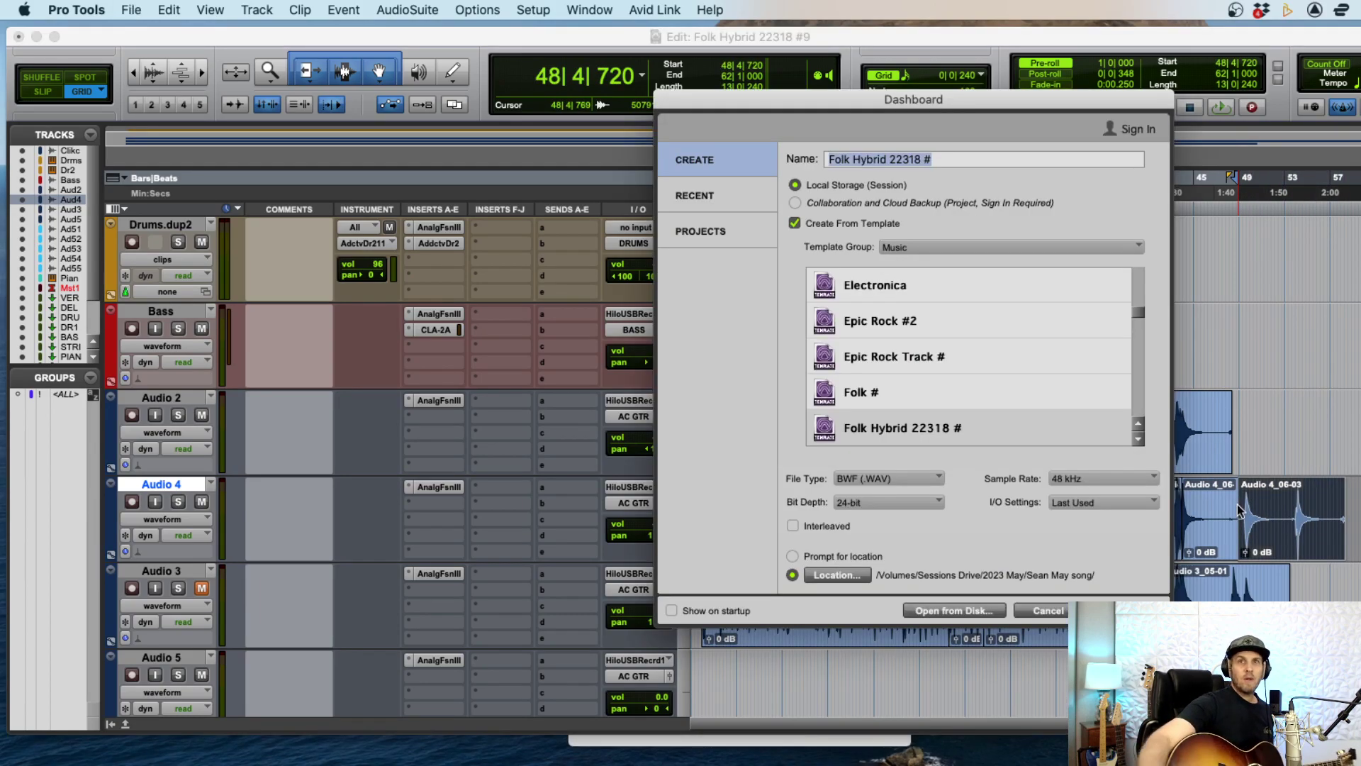
click(1056, 614)
- Trim the end of Audio 2's clip to 47|4|000 and cut the last unmuted Audio 4 clip off at 48|1|000
click(1236, 421)
drag(1236, 422, 1225, 424)
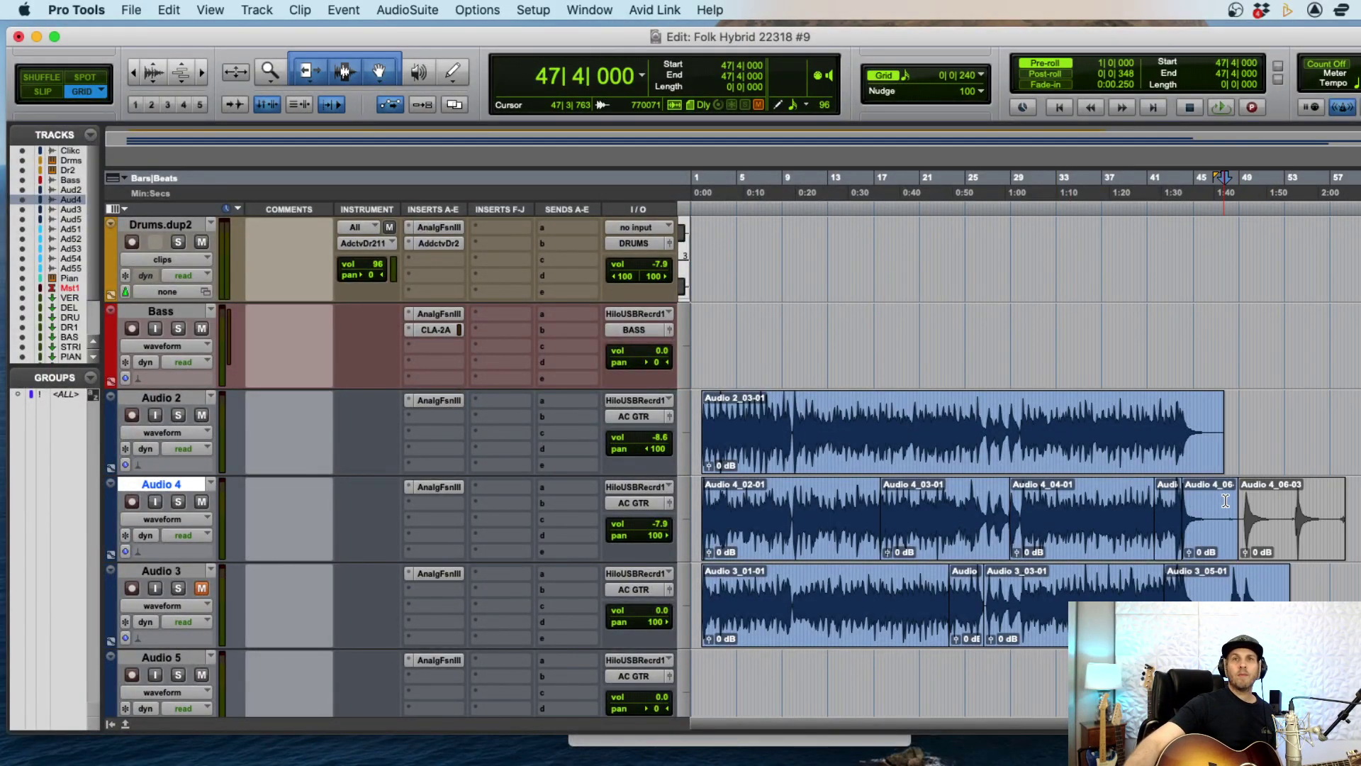
drag(1225, 500, 1236, 499)
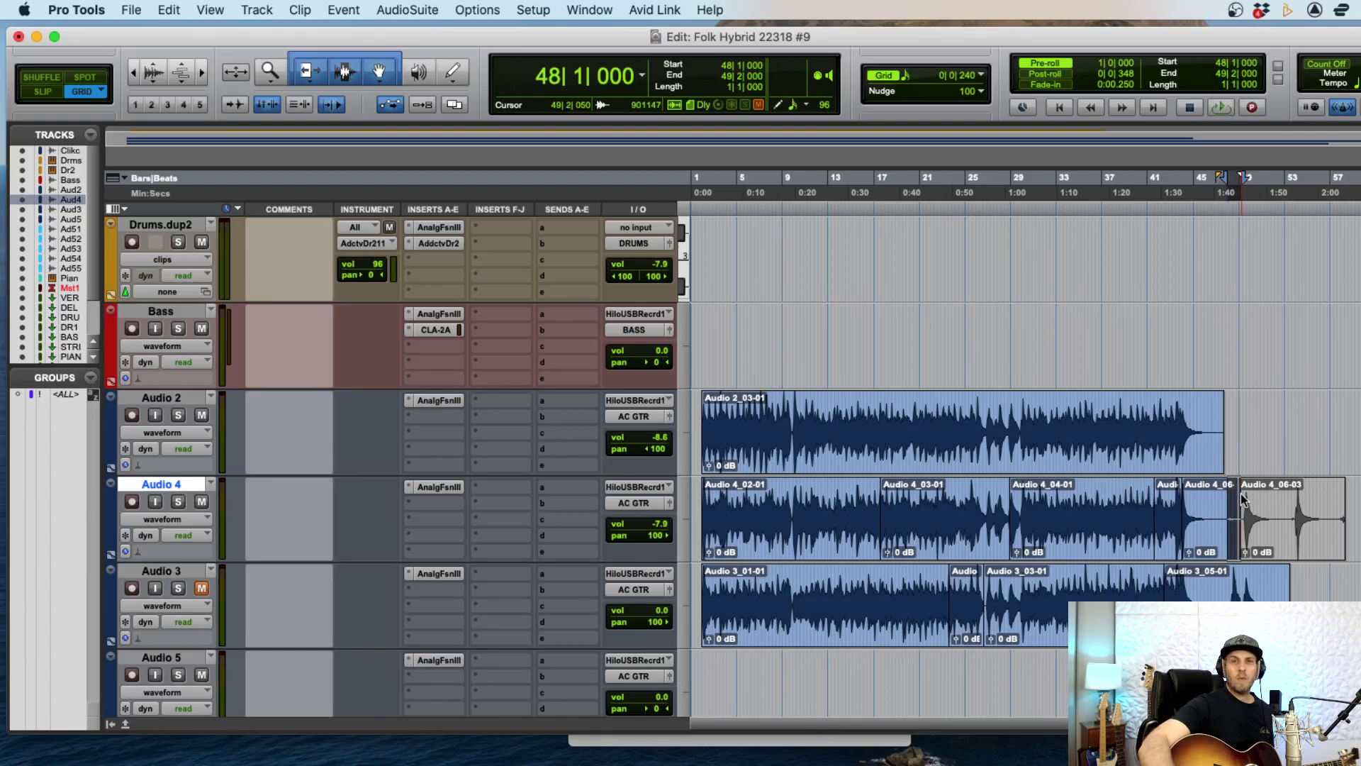
key(Delete)
- In Slip mode, move the start of Audio 4_03-01 to just before the bar 18 strum and crossfade the join
click(765, 600)
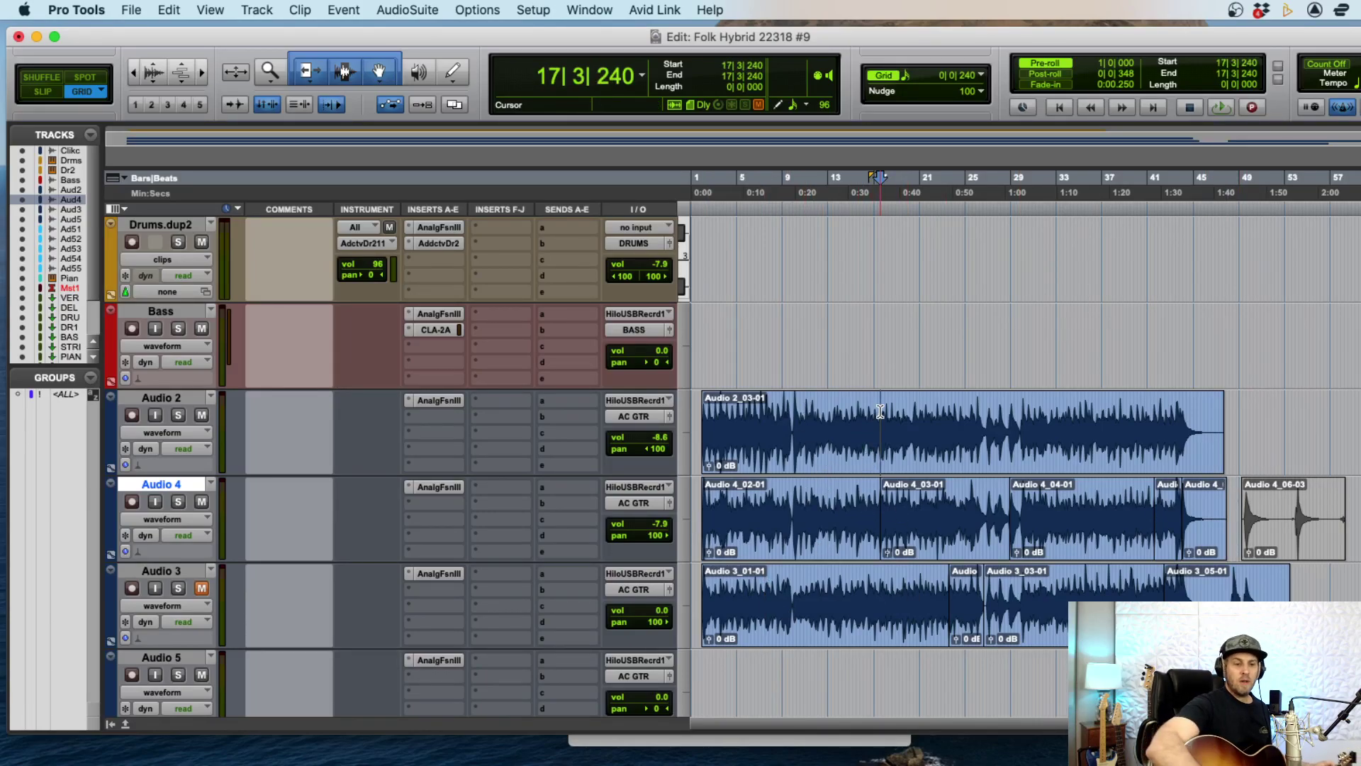
scroll(880, 412, up, 3)
drag(1058, 508, 1107, 537)
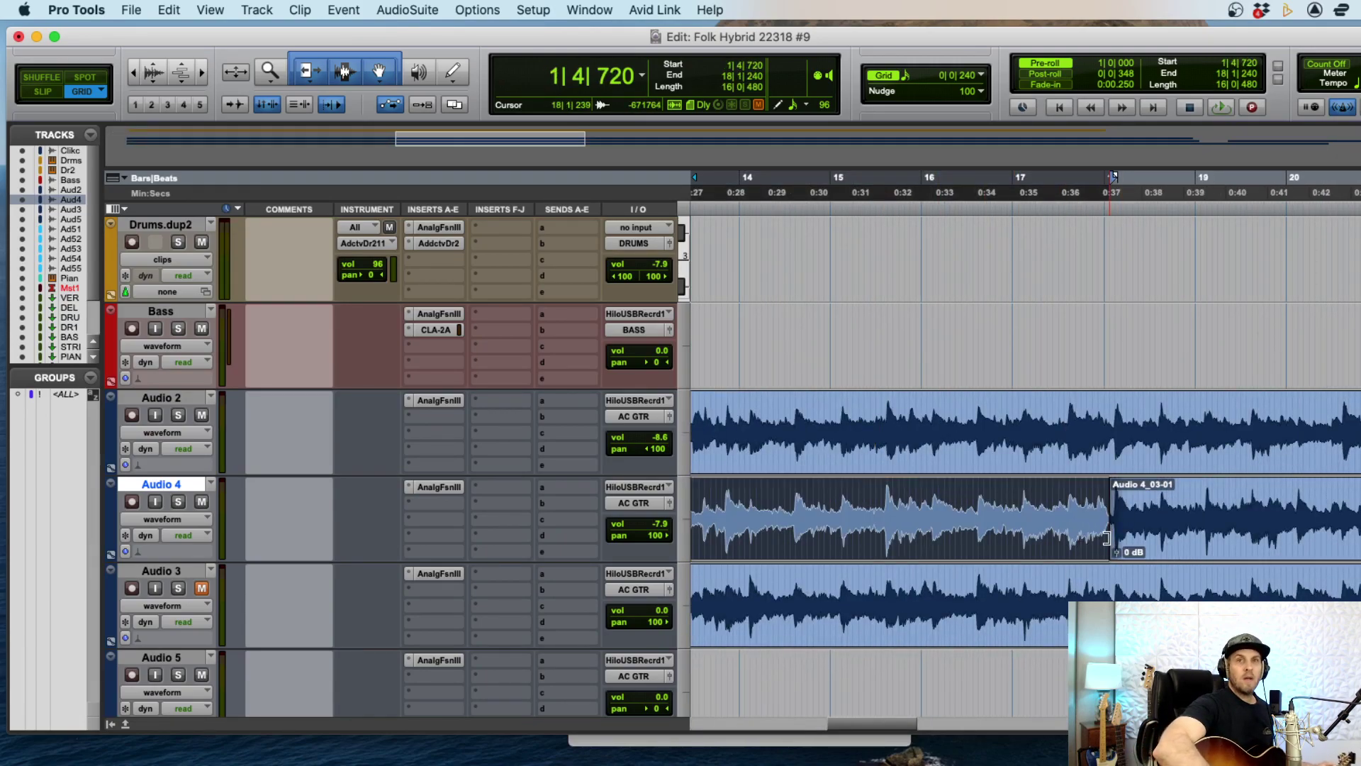
scroll(1106, 536, up, 2)
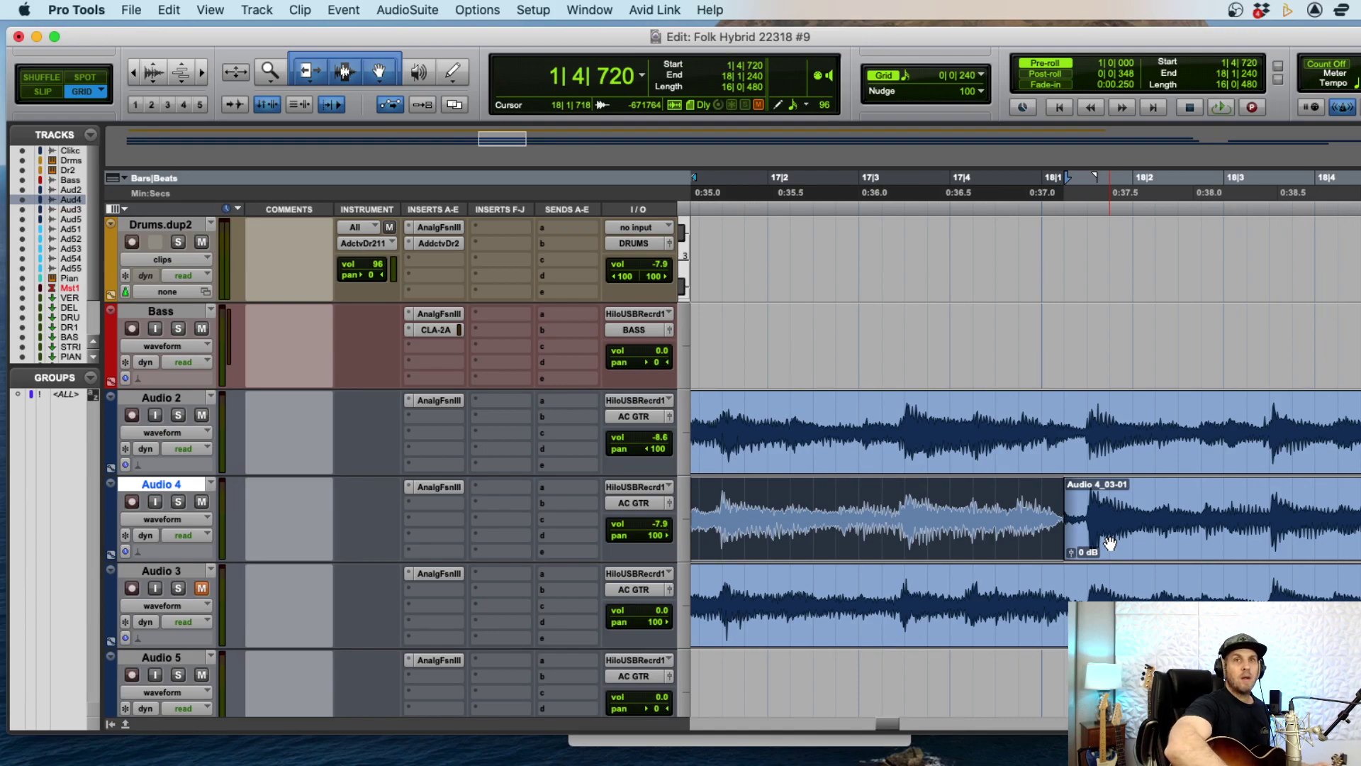
scroll(1110, 543, down, 3)
key(F1)
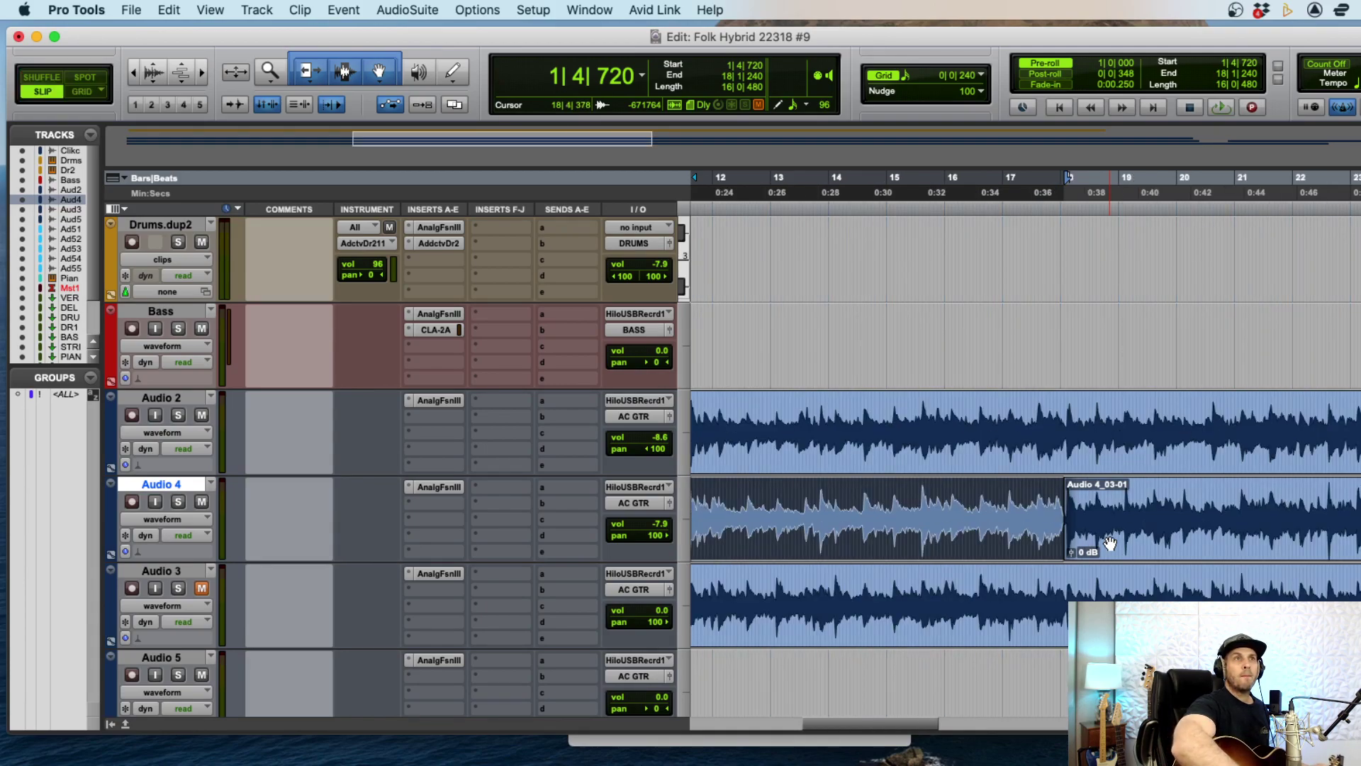
click(1072, 418)
scroll(1072, 418, up, 8)
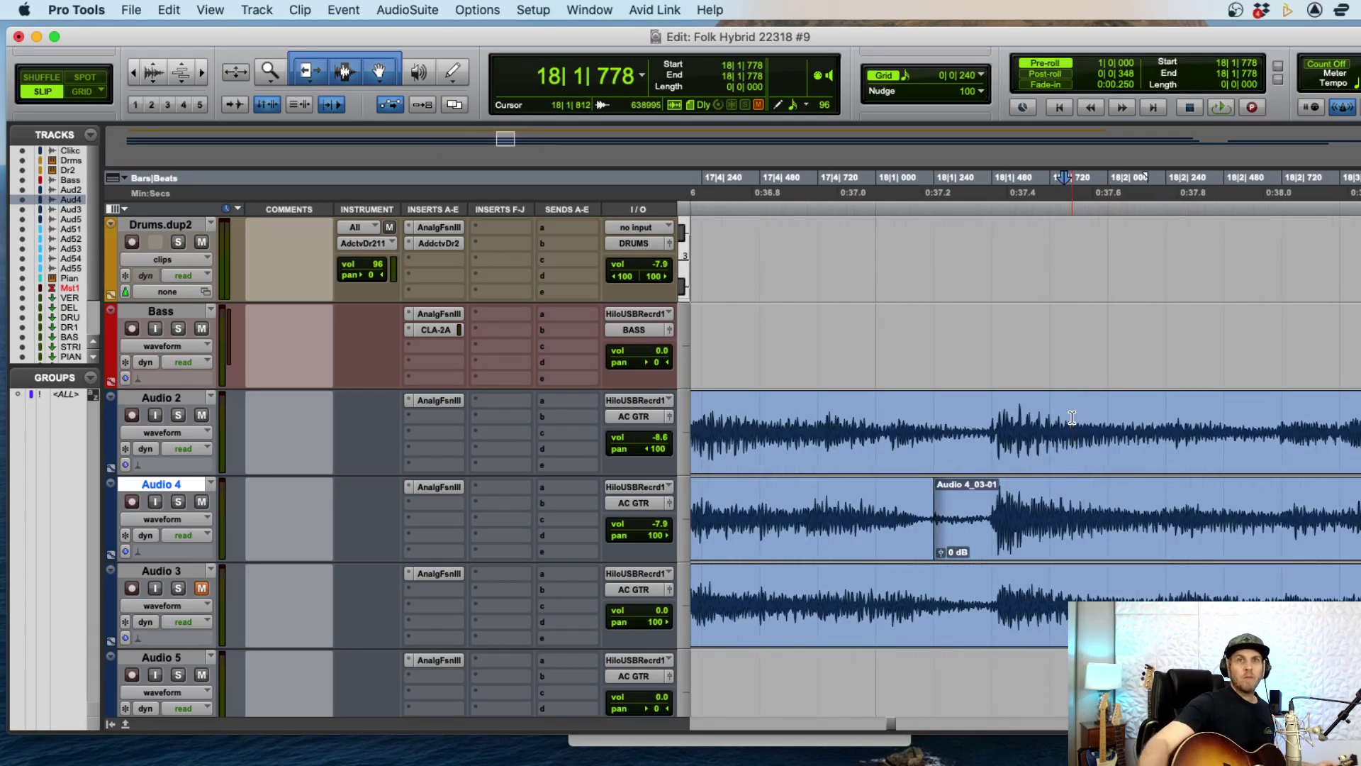
drag(929, 512, 991, 546)
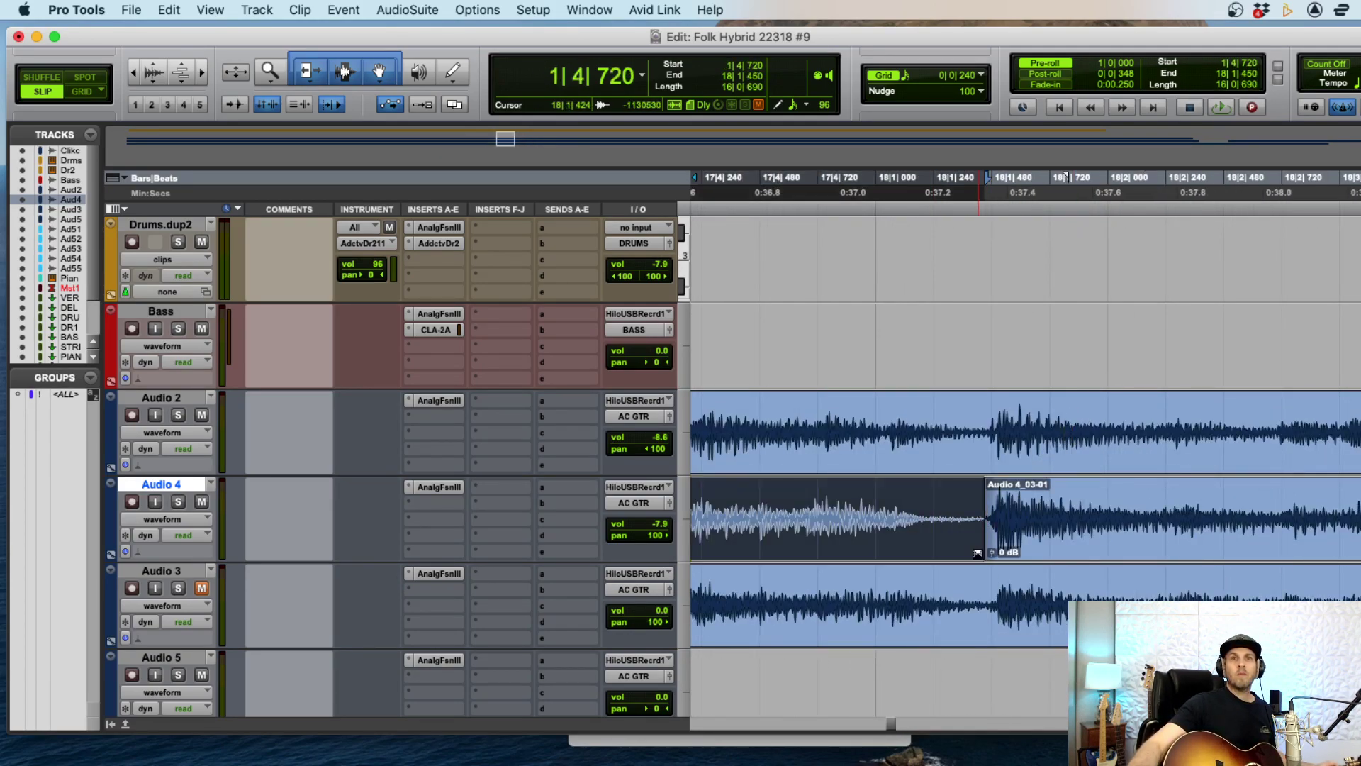
click(860, 421)
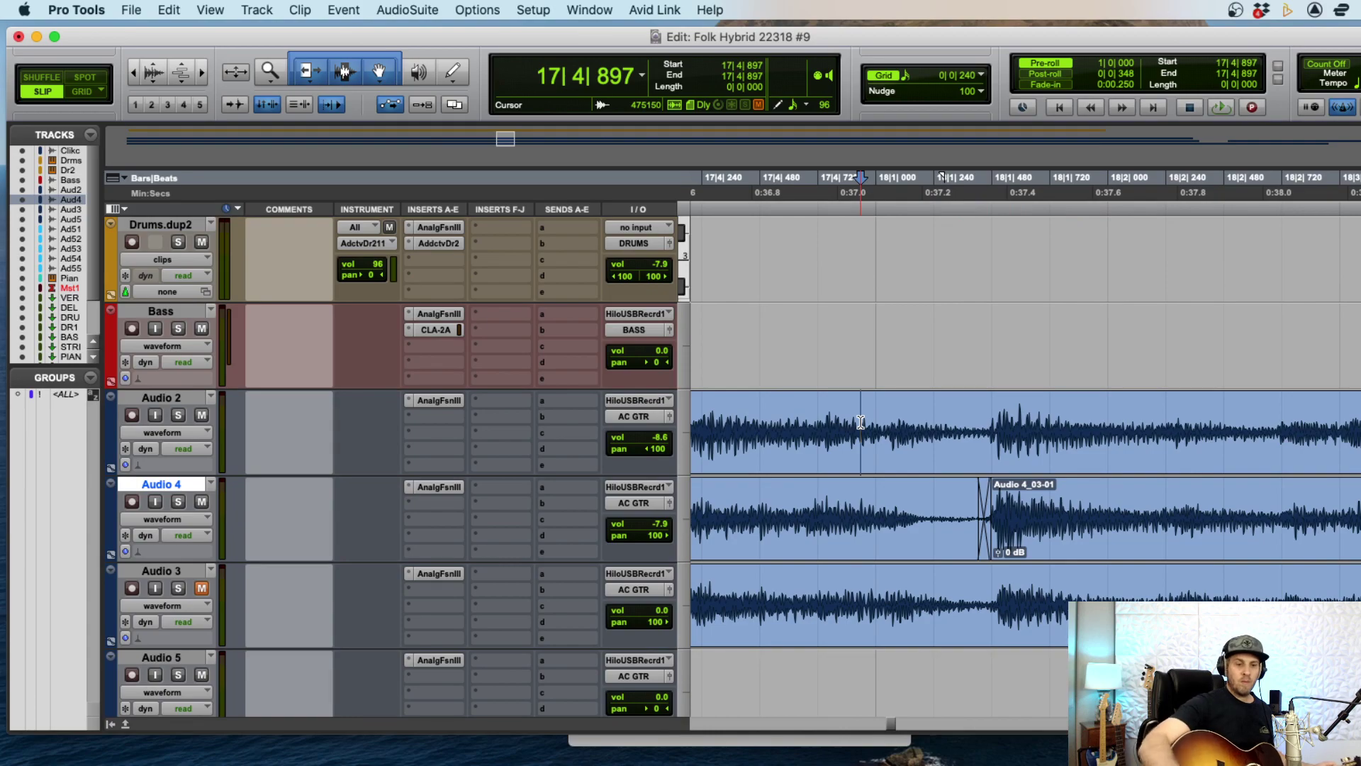
scroll(861, 422, down, 10)
key(space)
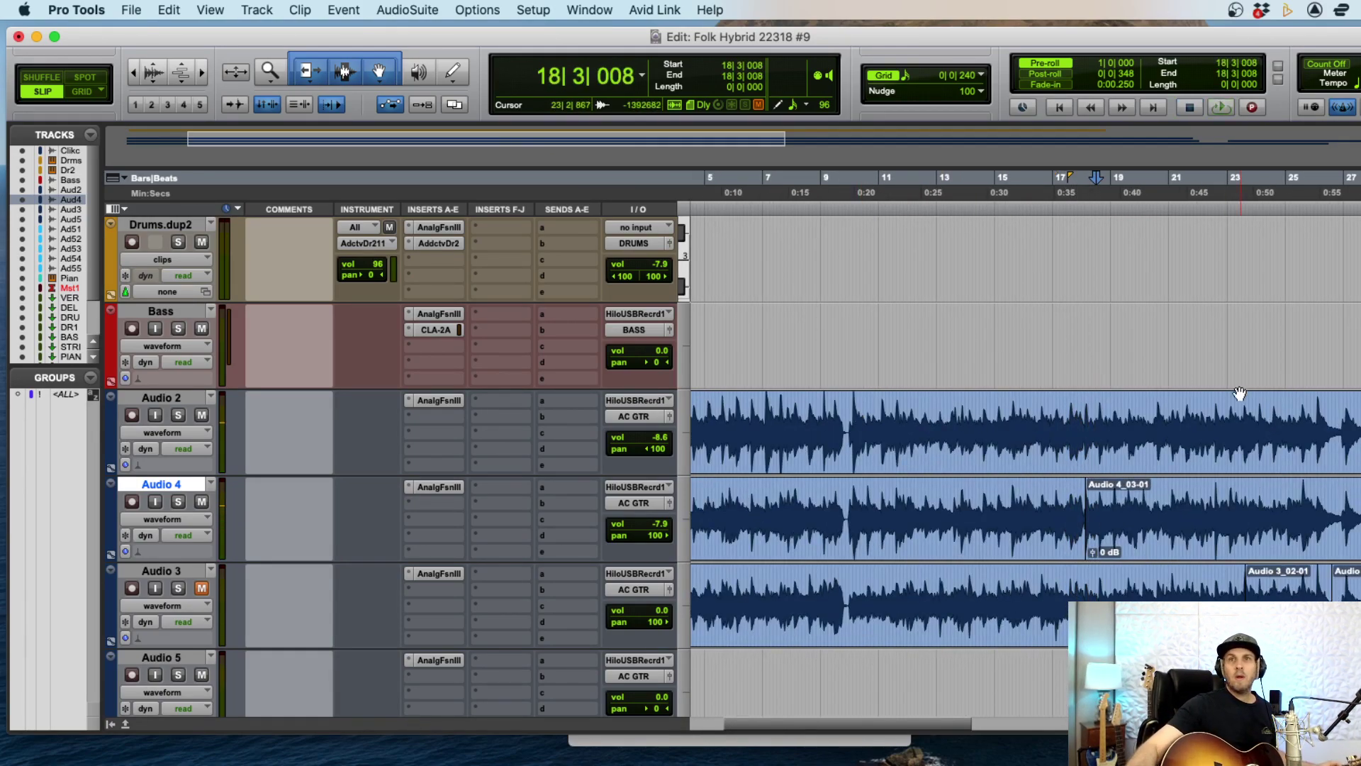
- Crossfade the join into Audio 4_04-01 at 28|4|851 and play back across it
key(super+bracketright)
key(super+bracketright)
key(super+bracketright)
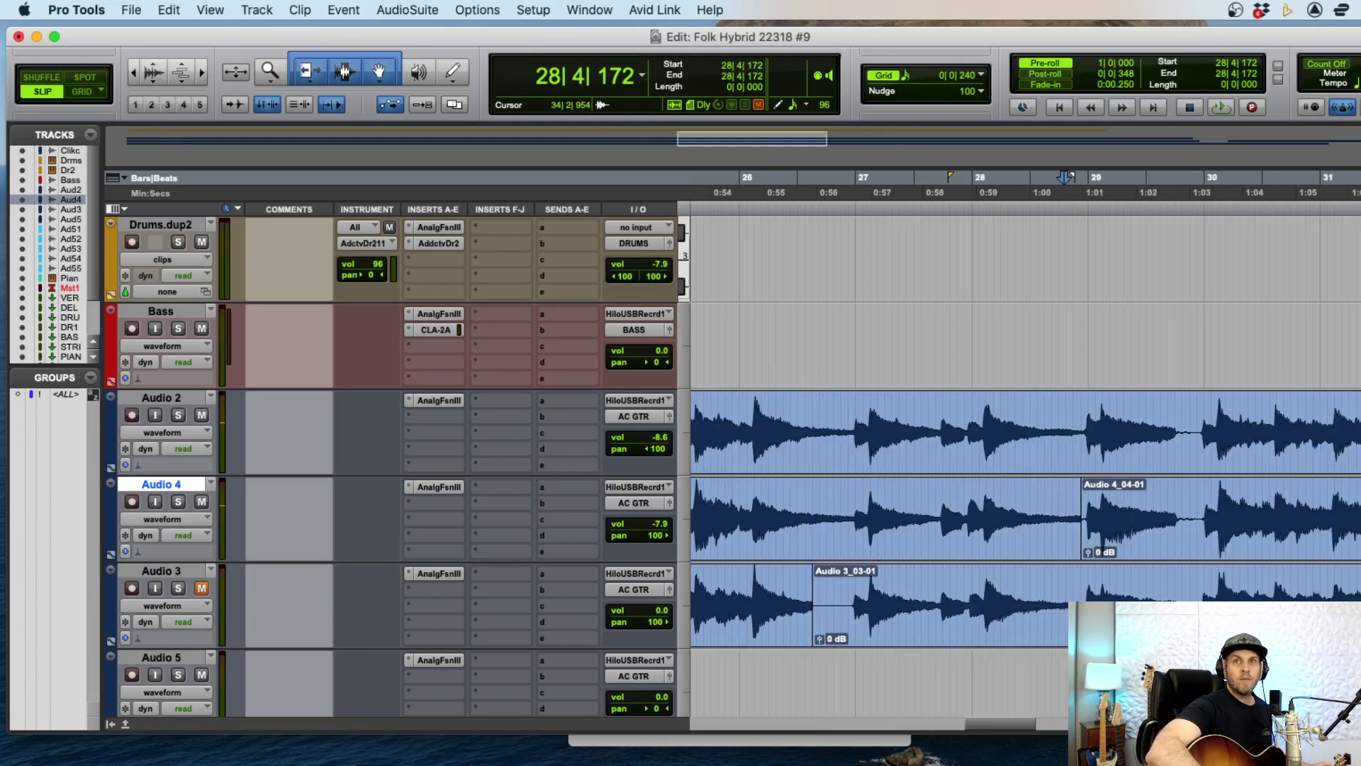
drag(1124, 510, 1147, 550)
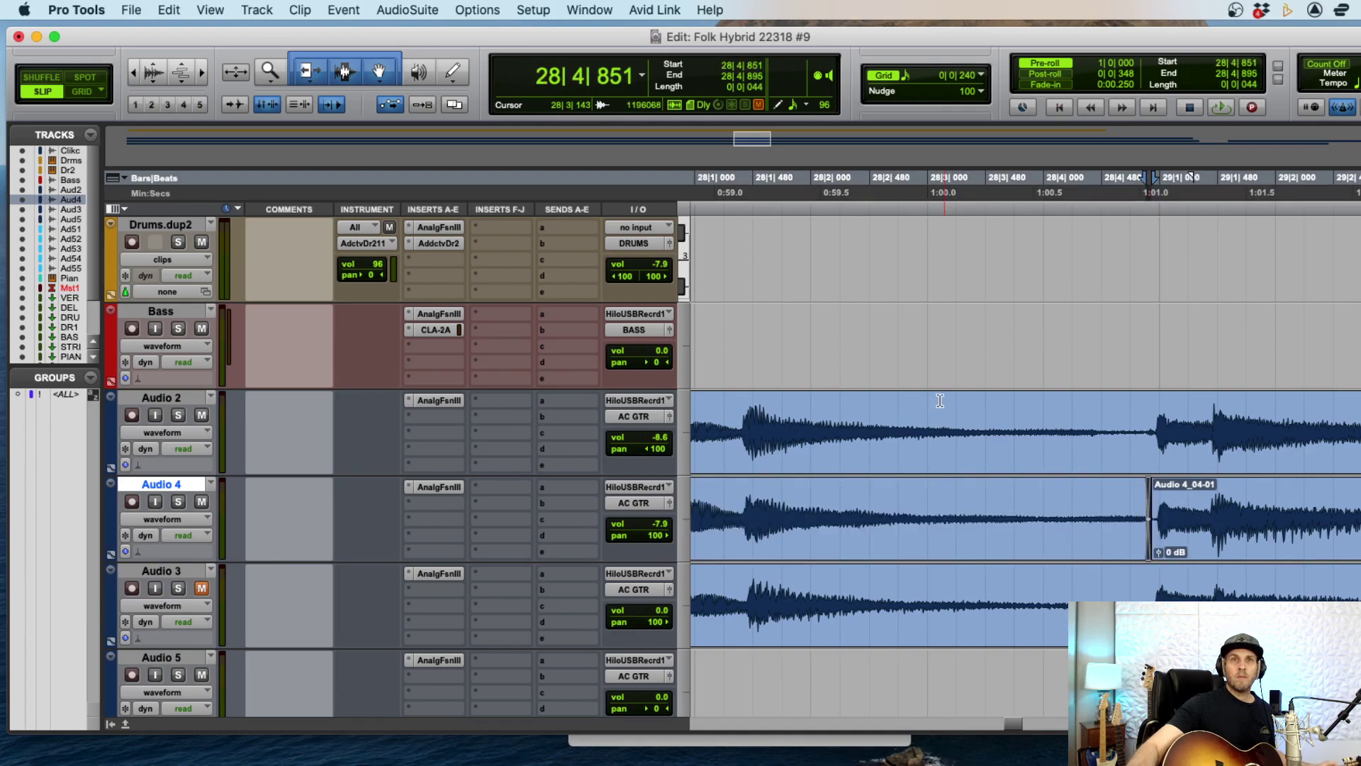
key(super+bracketleft)
key(super+bracketleft)
key(super+bracketleft)
key(super+bracketleft)
key(super+bracketleft)
key(space)
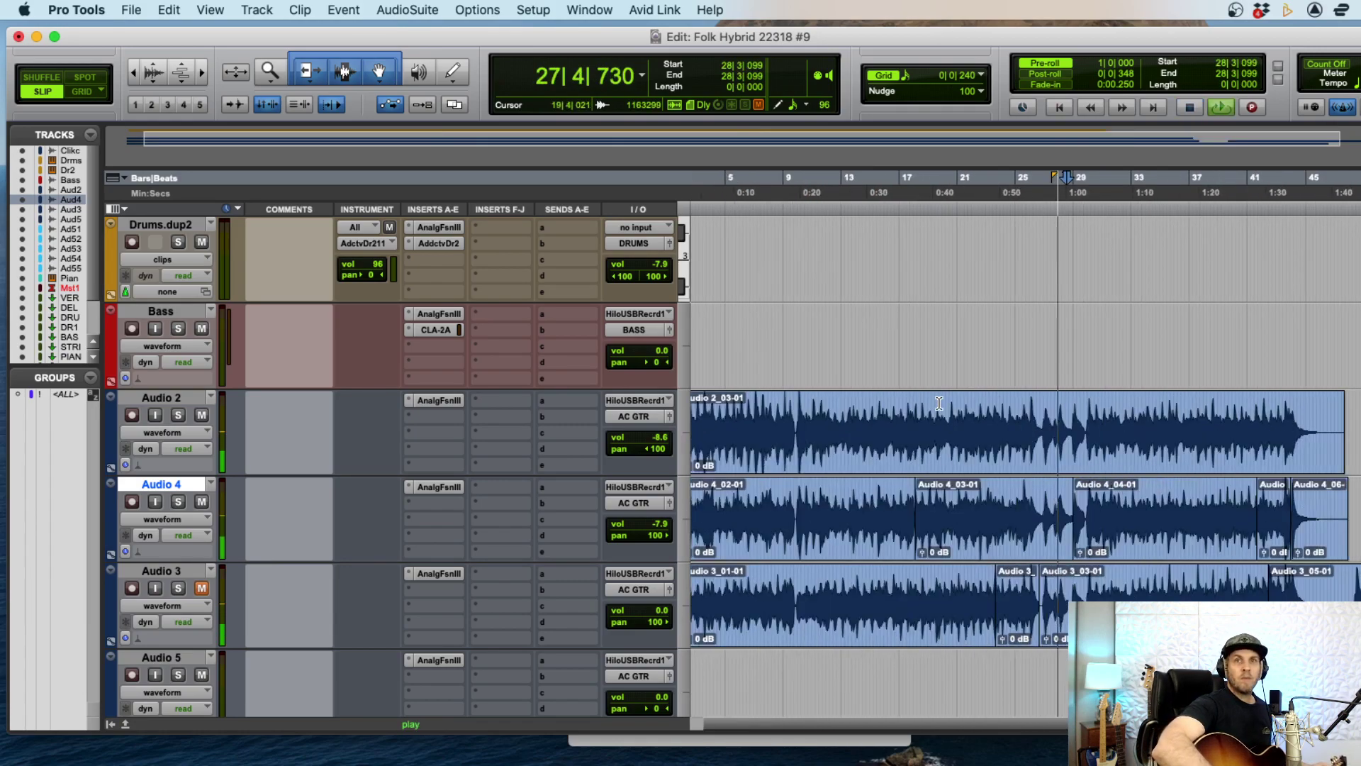
click(1062, 366)
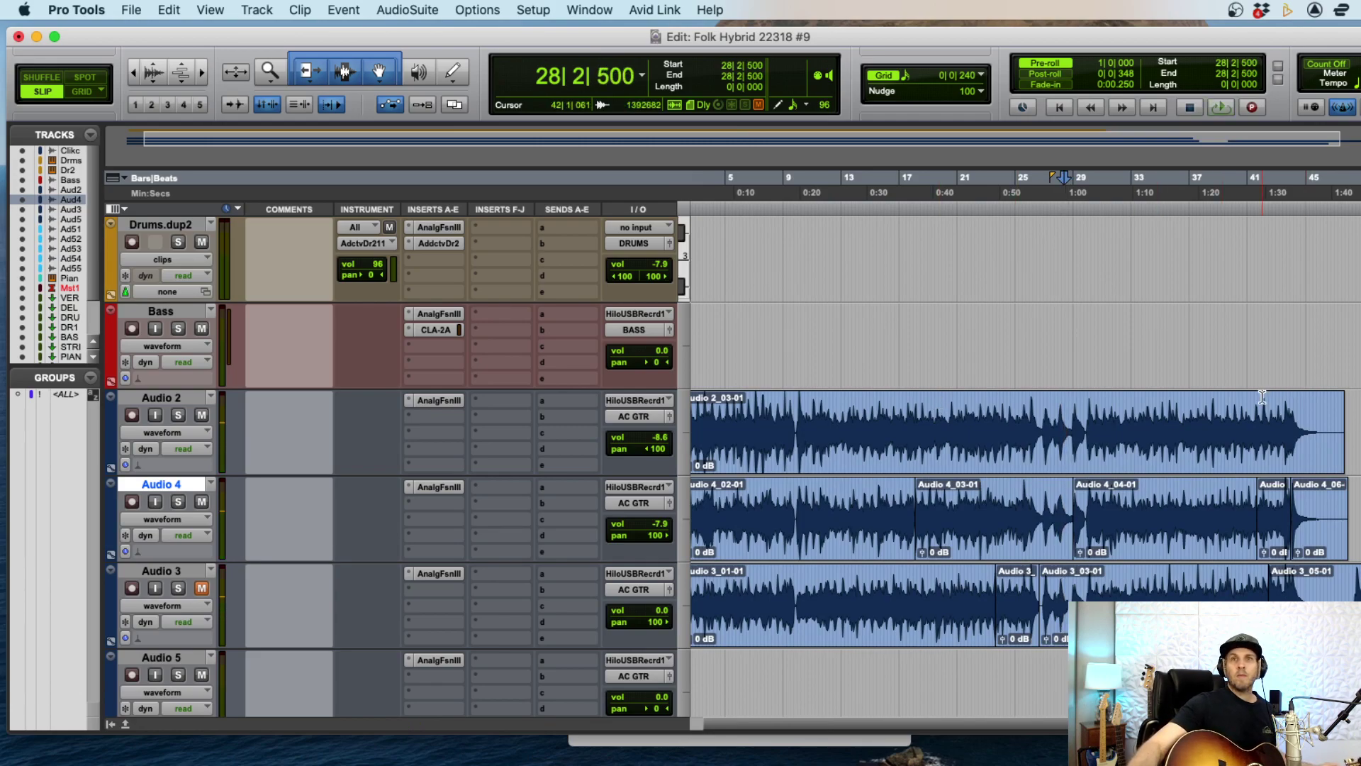
- Try a crossfade into Audio 4_05-01 at 42|1|356, just before the strum, and listen to it
key(super+bracketright)
key(super+bracketright)
key(super+bracketright)
key(super+bracketright)
key(space)
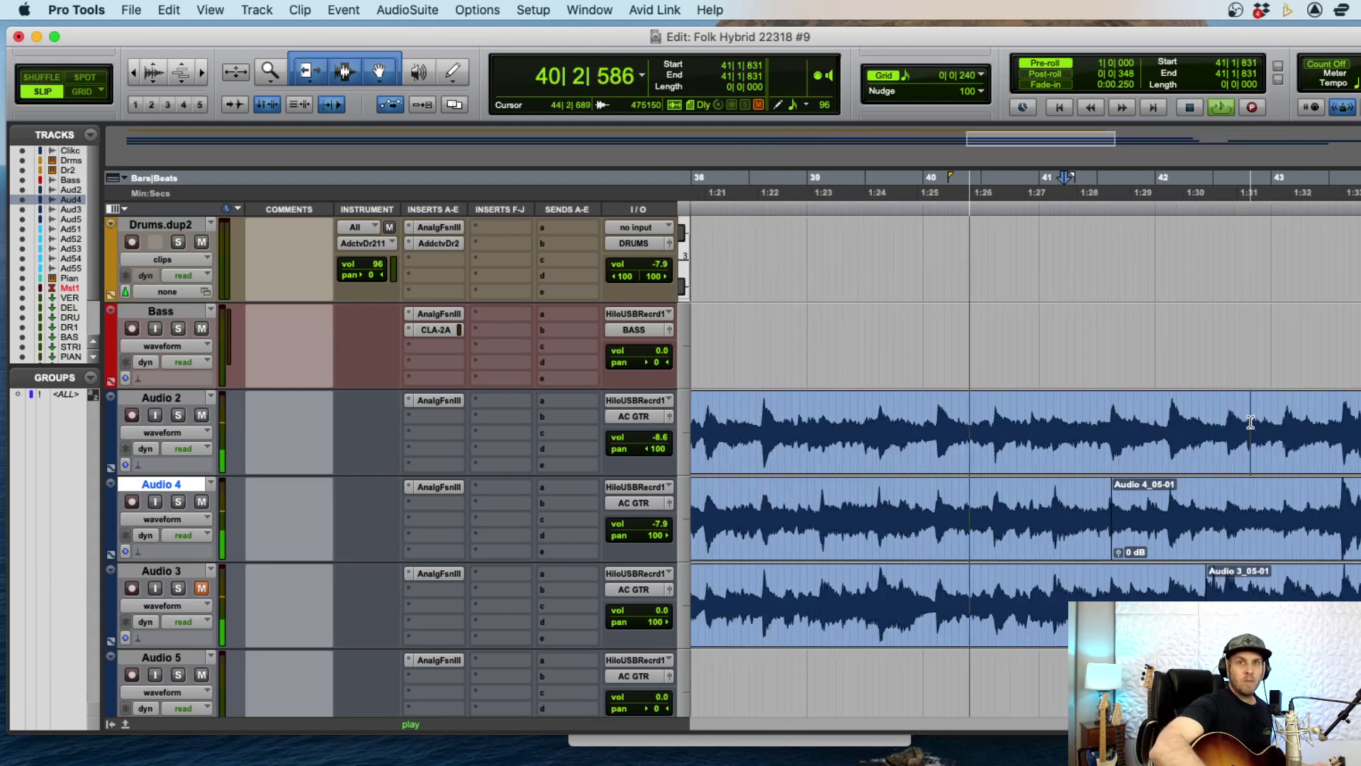
click(1154, 521)
drag(1156, 515, 1286, 546)
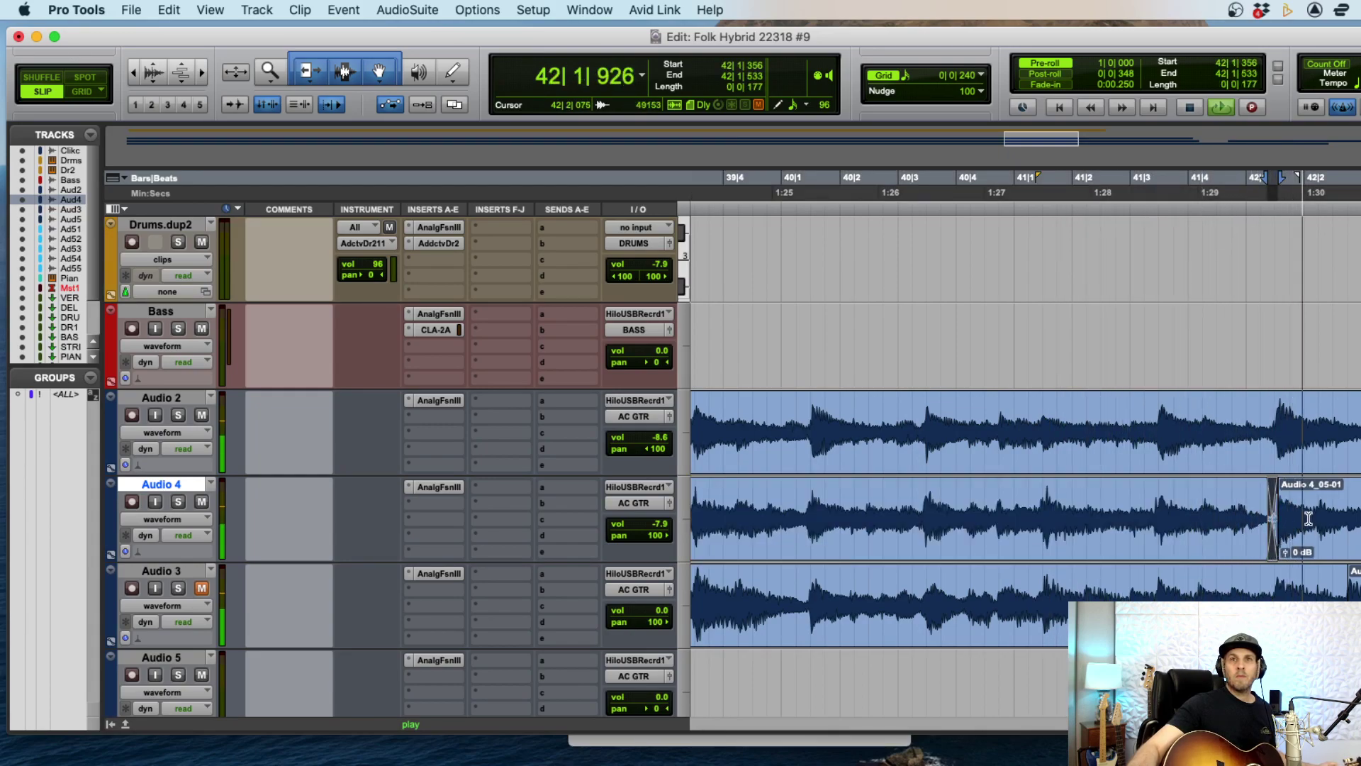
key(space)
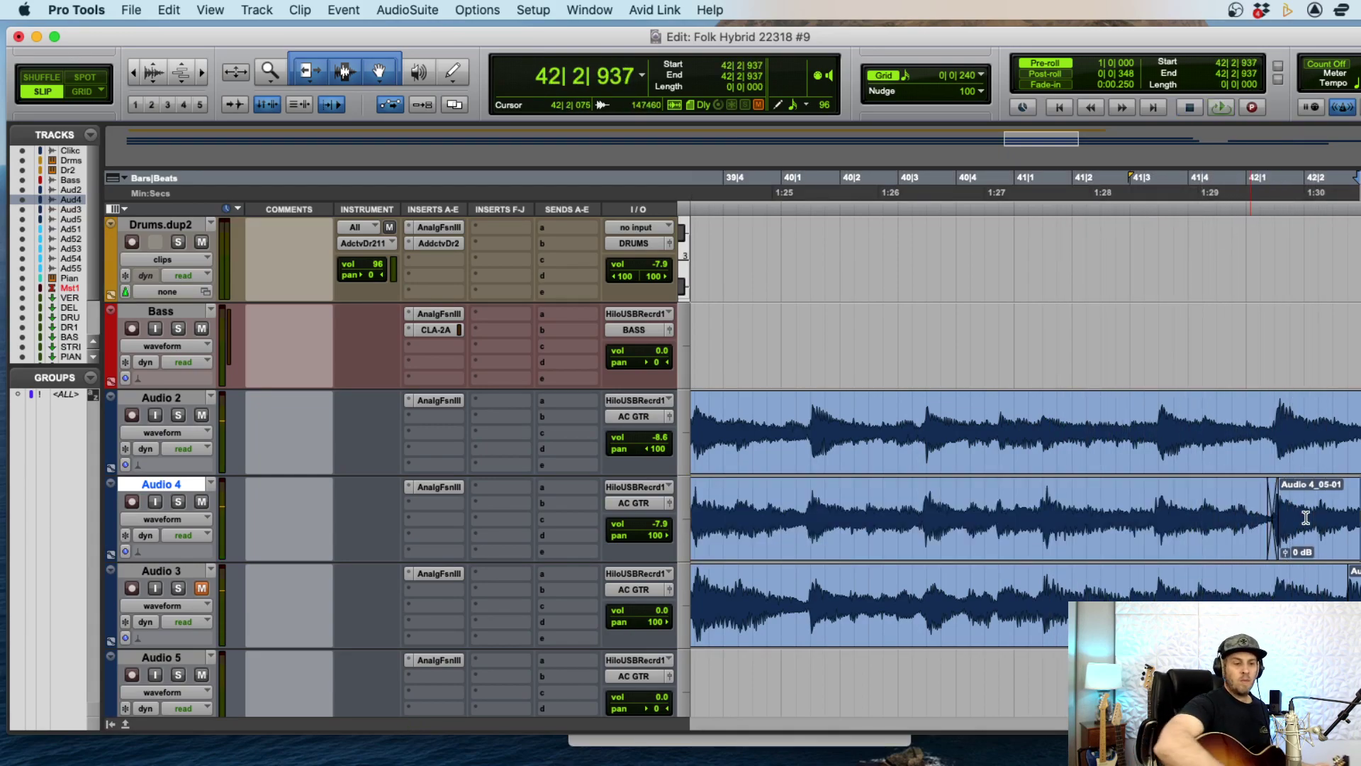
- Try moving the start of Audio 4_05-01 to 42|1|400 with a new crossfade, and play back across the join
triple_click(1306, 517)
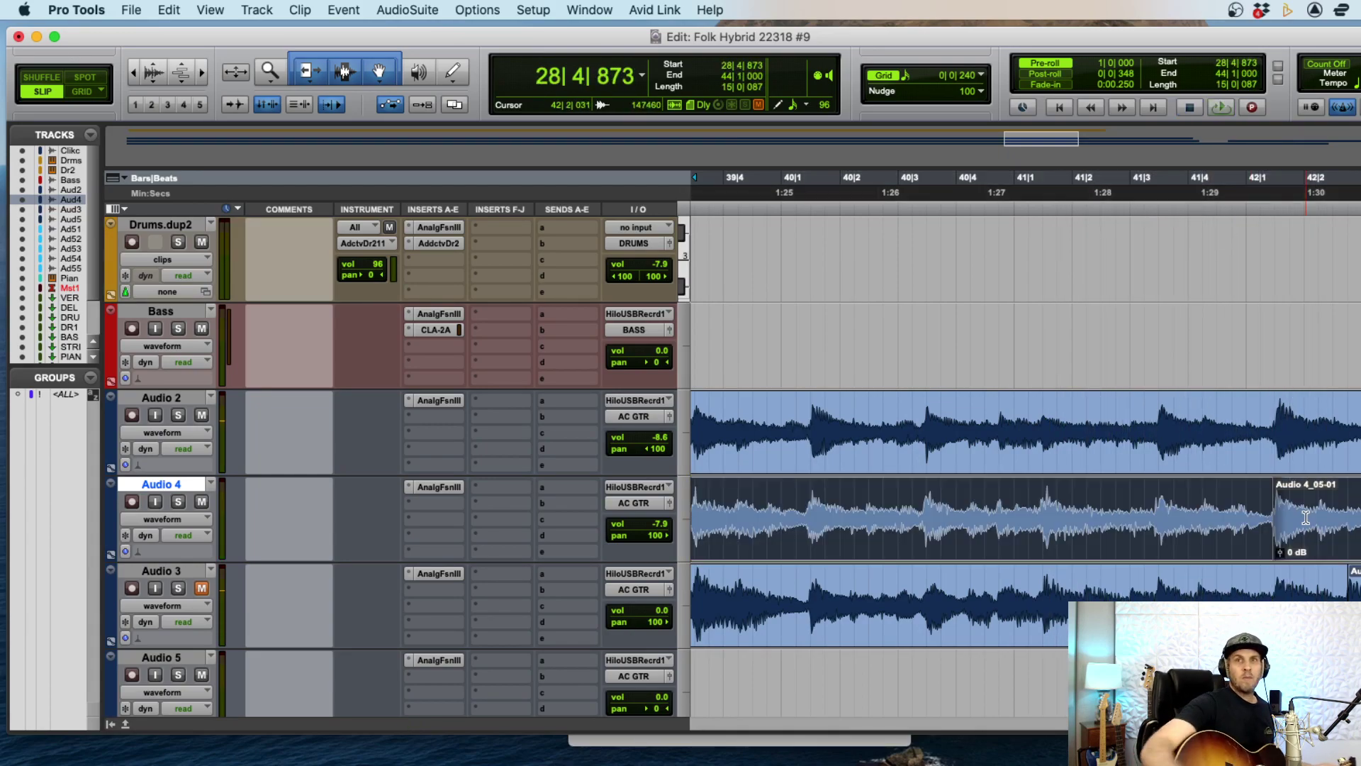
click(1282, 514)
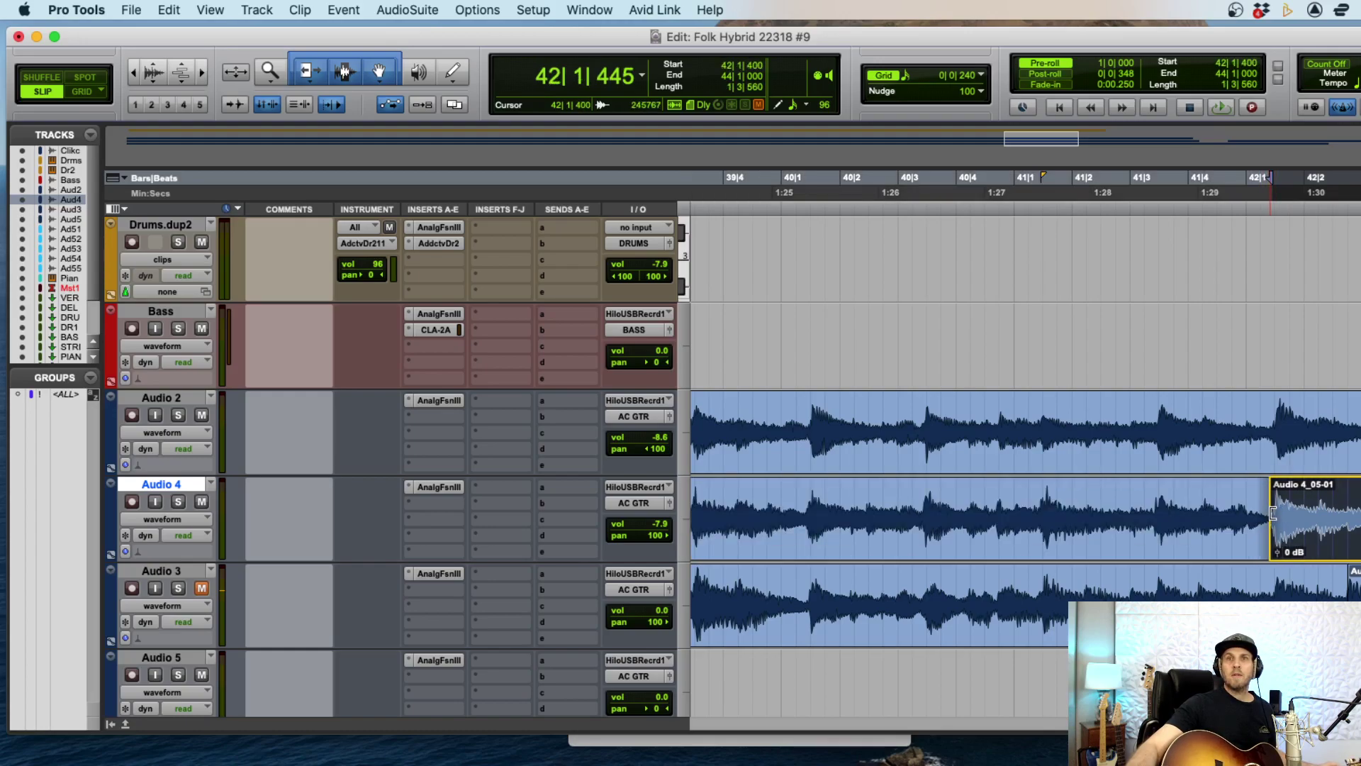
drag(1277, 552, 1269, 553)
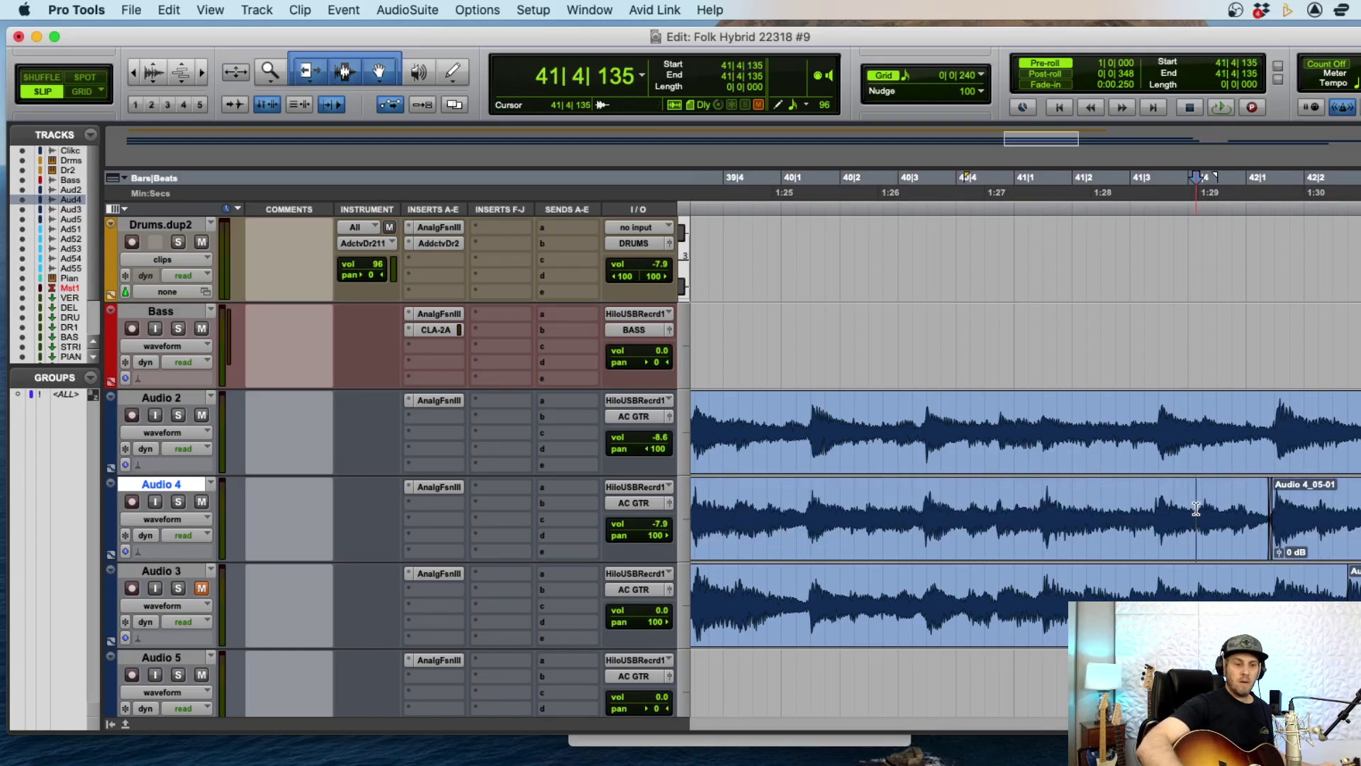
key(space)
key(super+bracketleft)
key(super+bracketleft)
key(super+bracketleft)
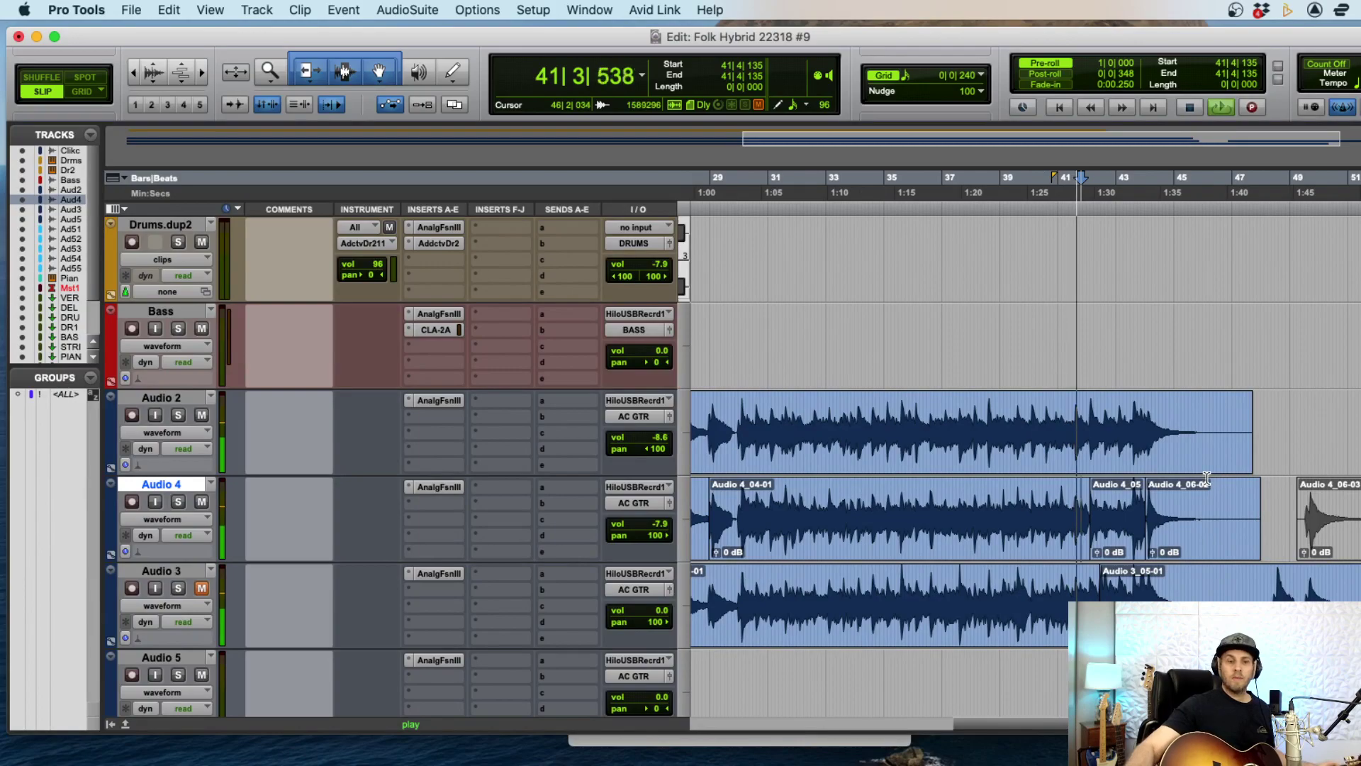
key(super+bracketright)
key(super+bracketright)
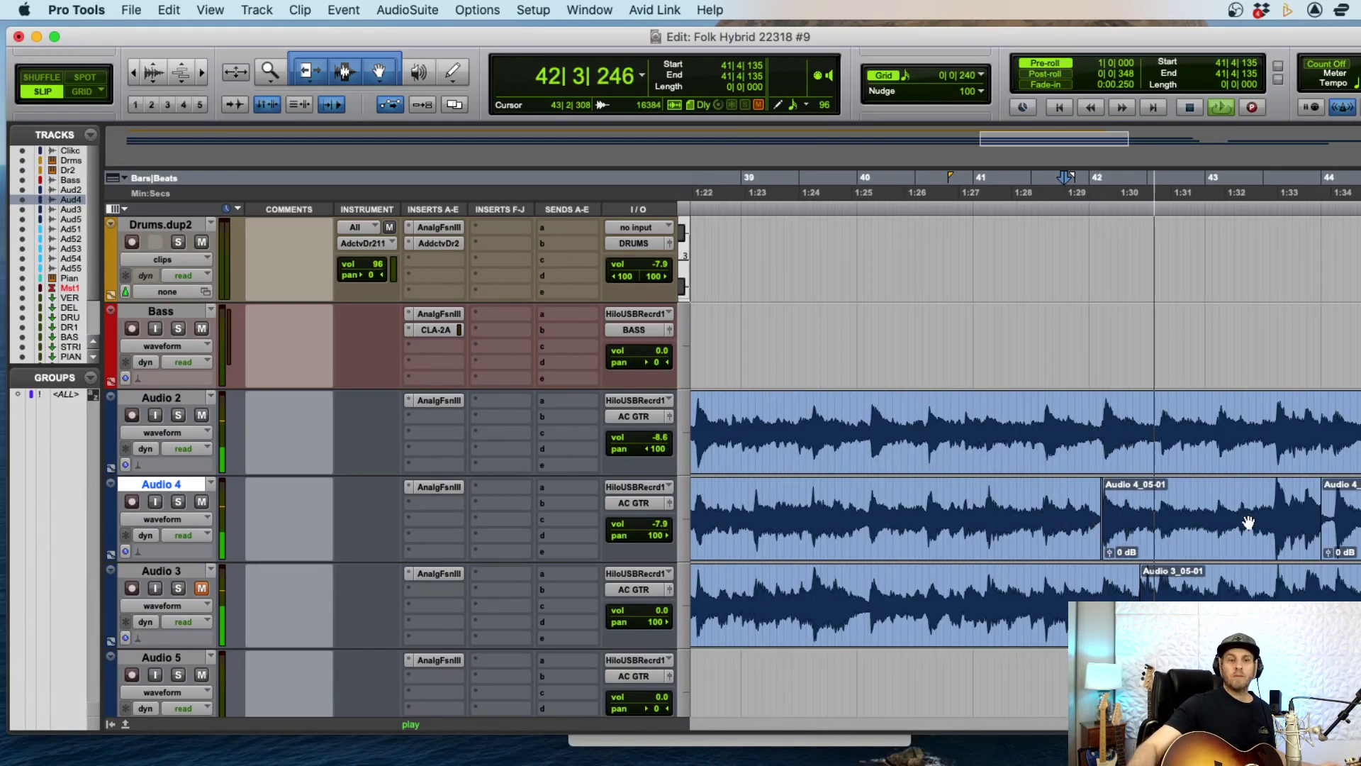
key(space)
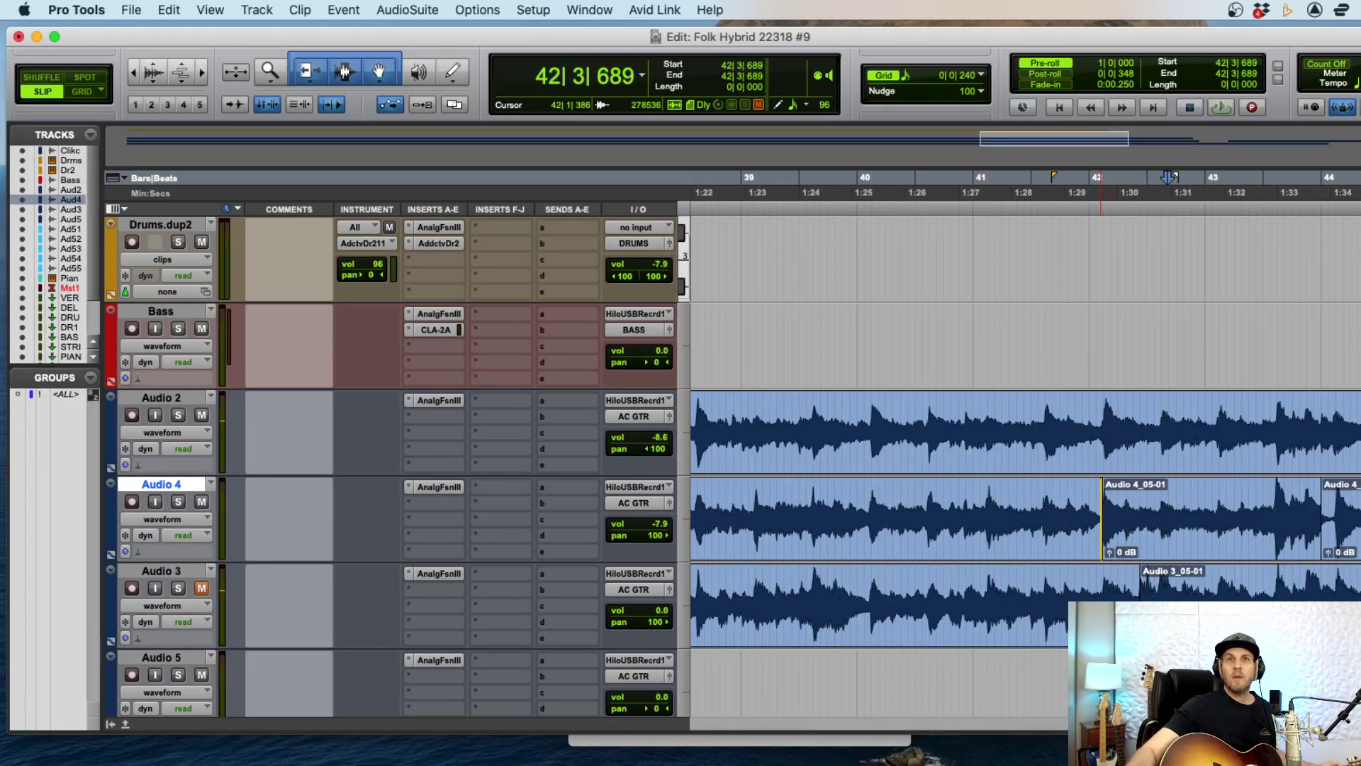
- Skip the invalid fade, extend the start of Audio 4_05-01 back into beat 41|4, and crossfade the join there
drag(1099, 519, 1153, 544)
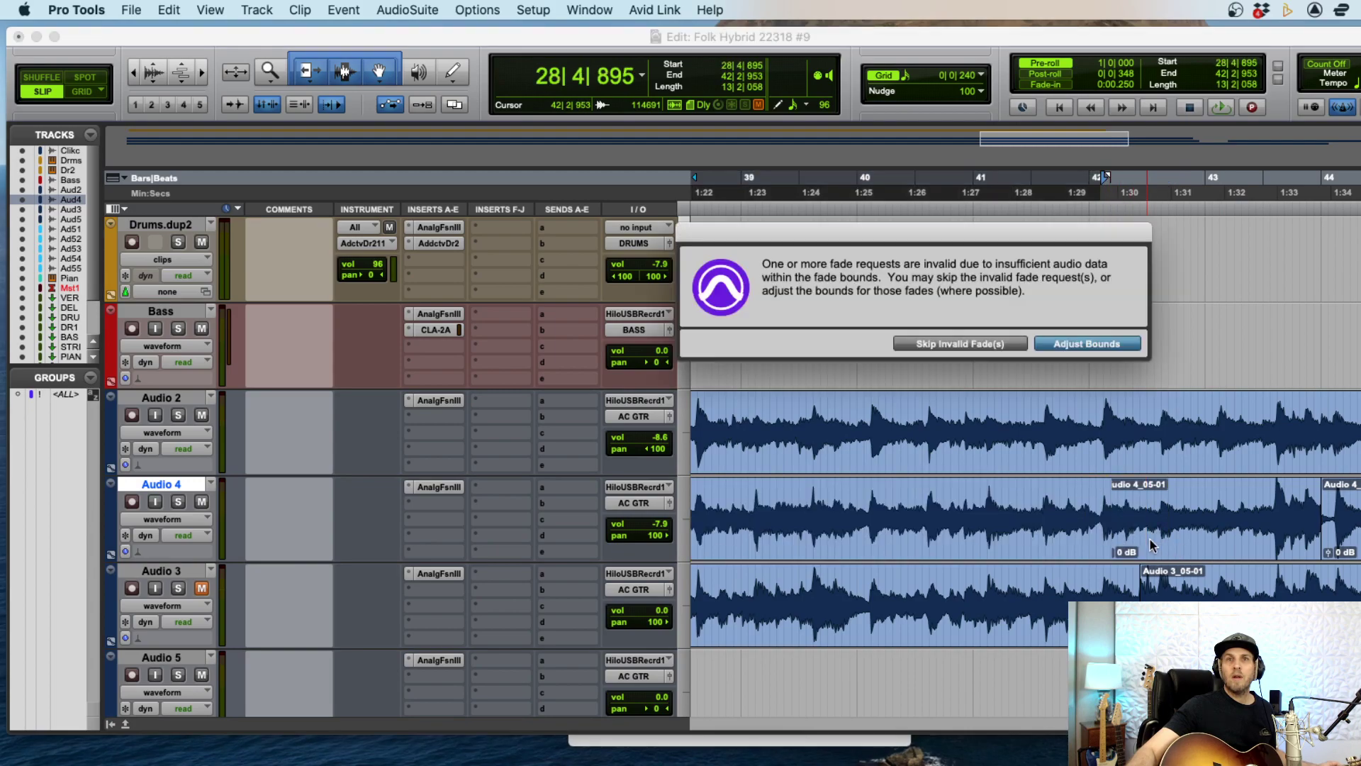
click(1001, 345)
drag(1154, 515, 1077, 501)
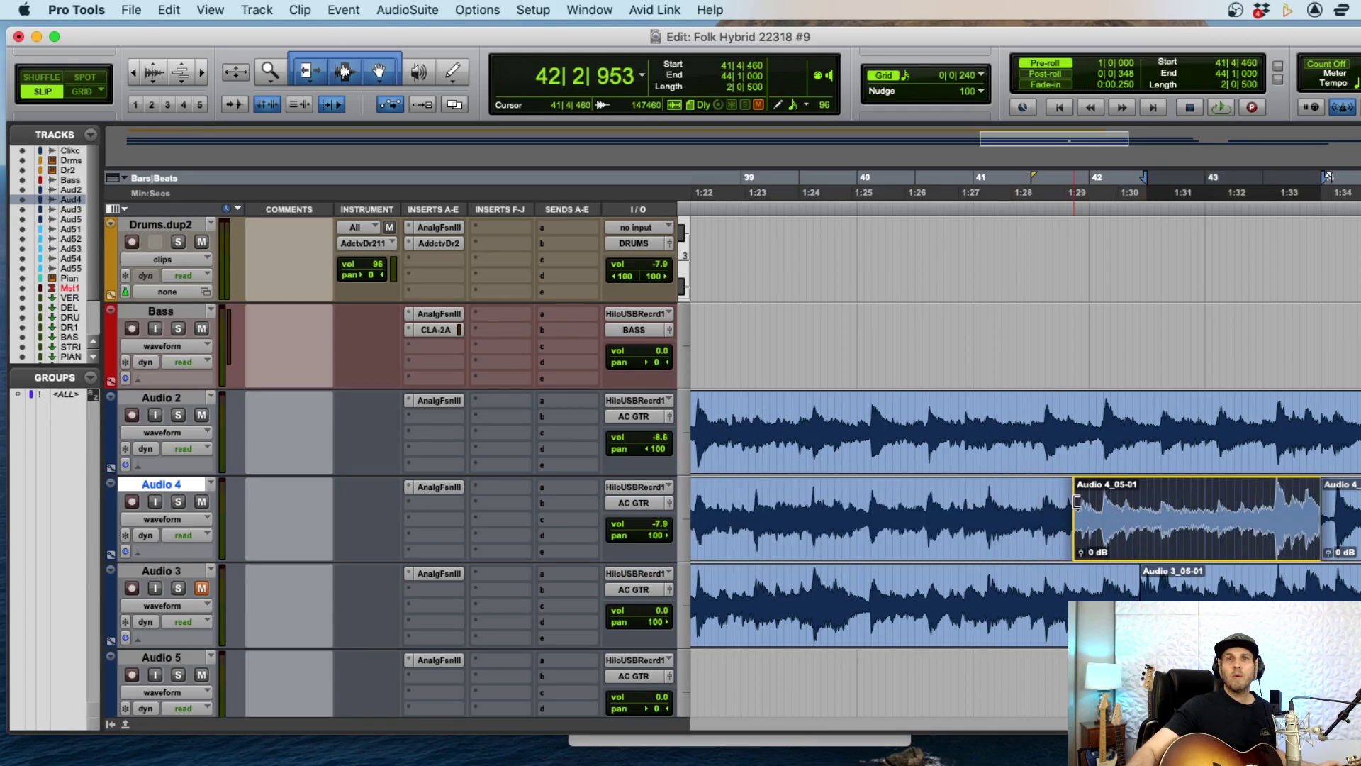
click(1075, 536)
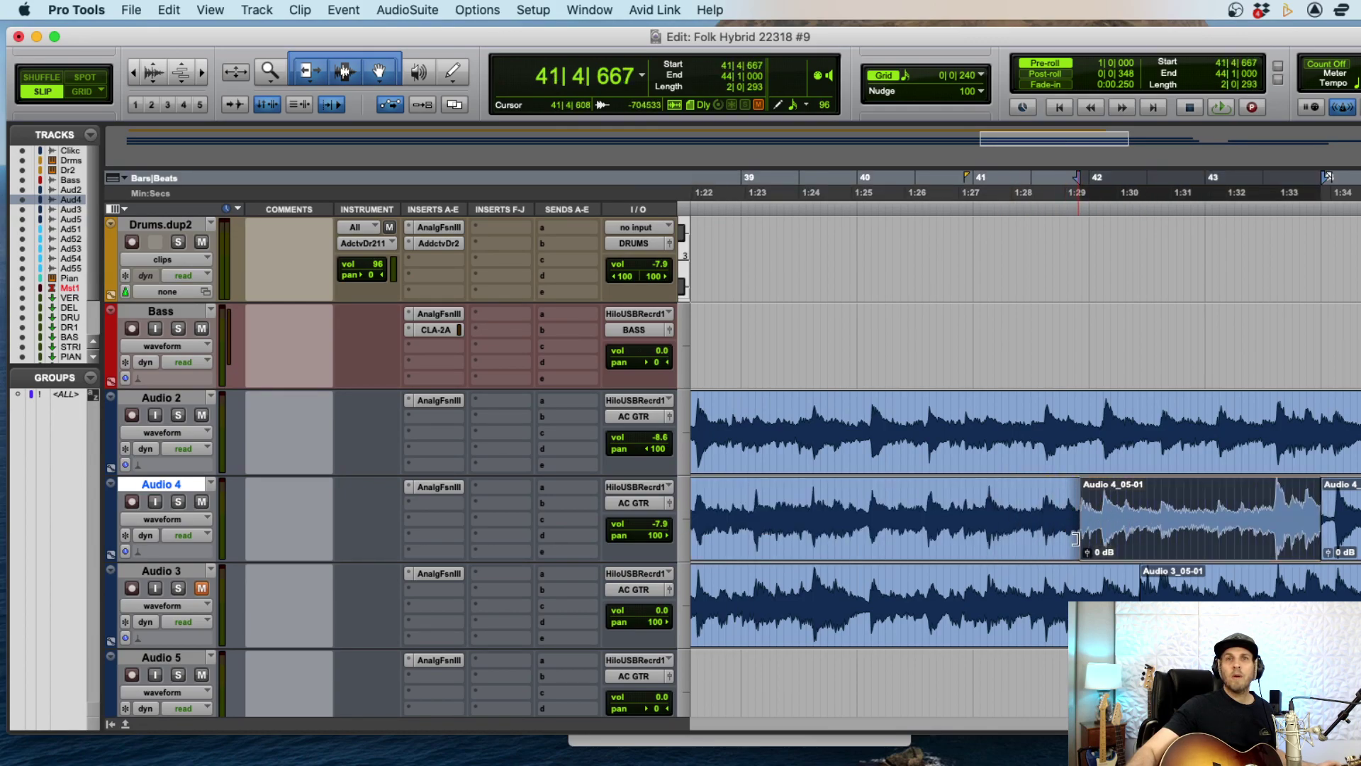
- Play back from 41|4|490 with pre-roll to check the crossfaded Audio 4_05-01 join
click(1075, 416)
key(space)
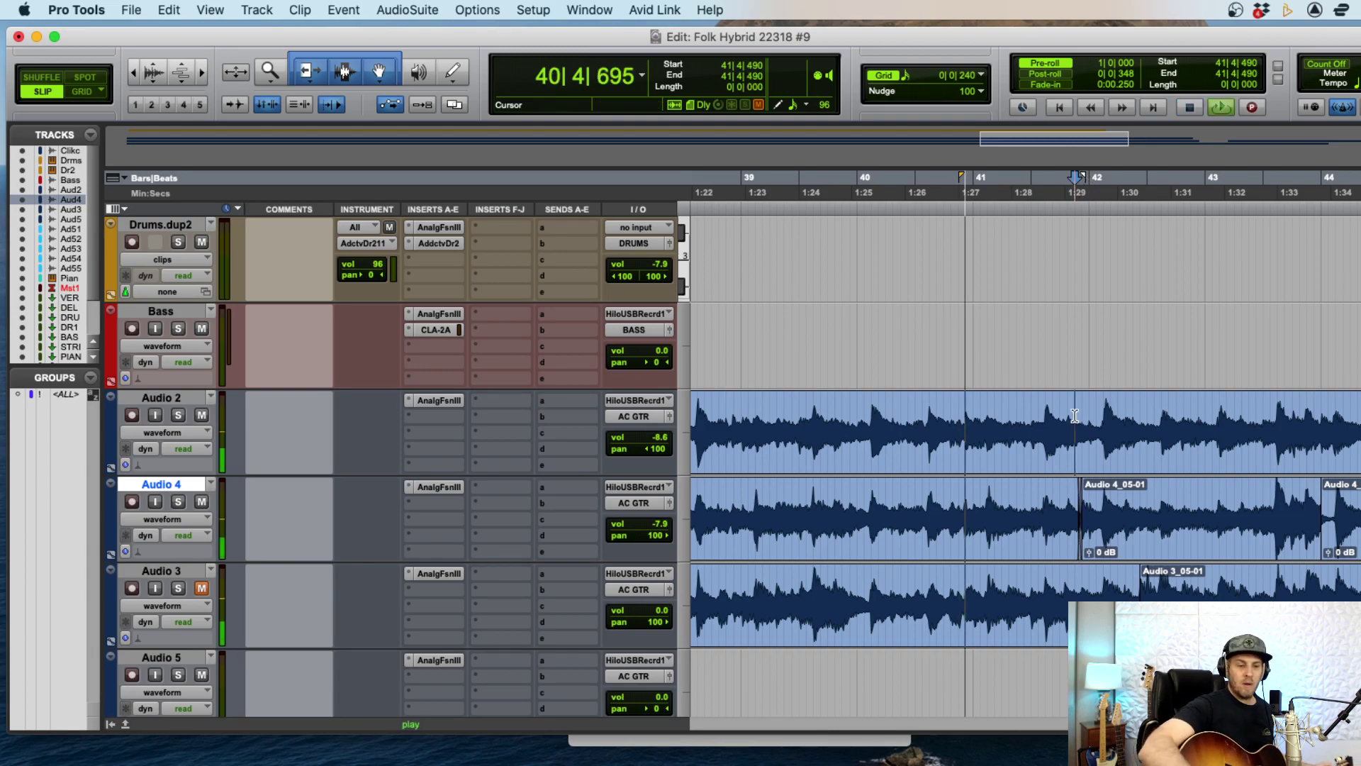
key(super+bracketright)
key(super+bracketright)
key(super+bracketright)
key(super+bracketleft)
key(super+bracketleft)
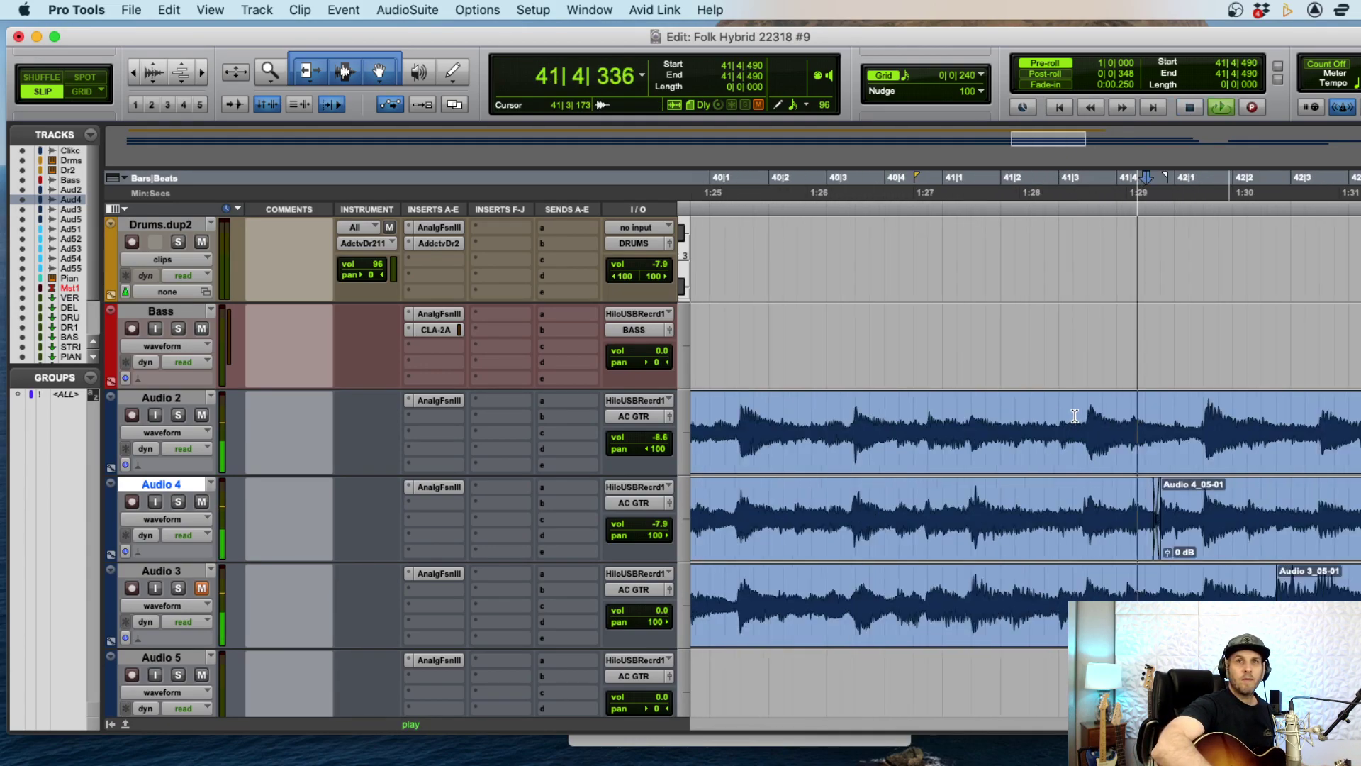
key(super+bracketleft)
key(super+bracketleft)
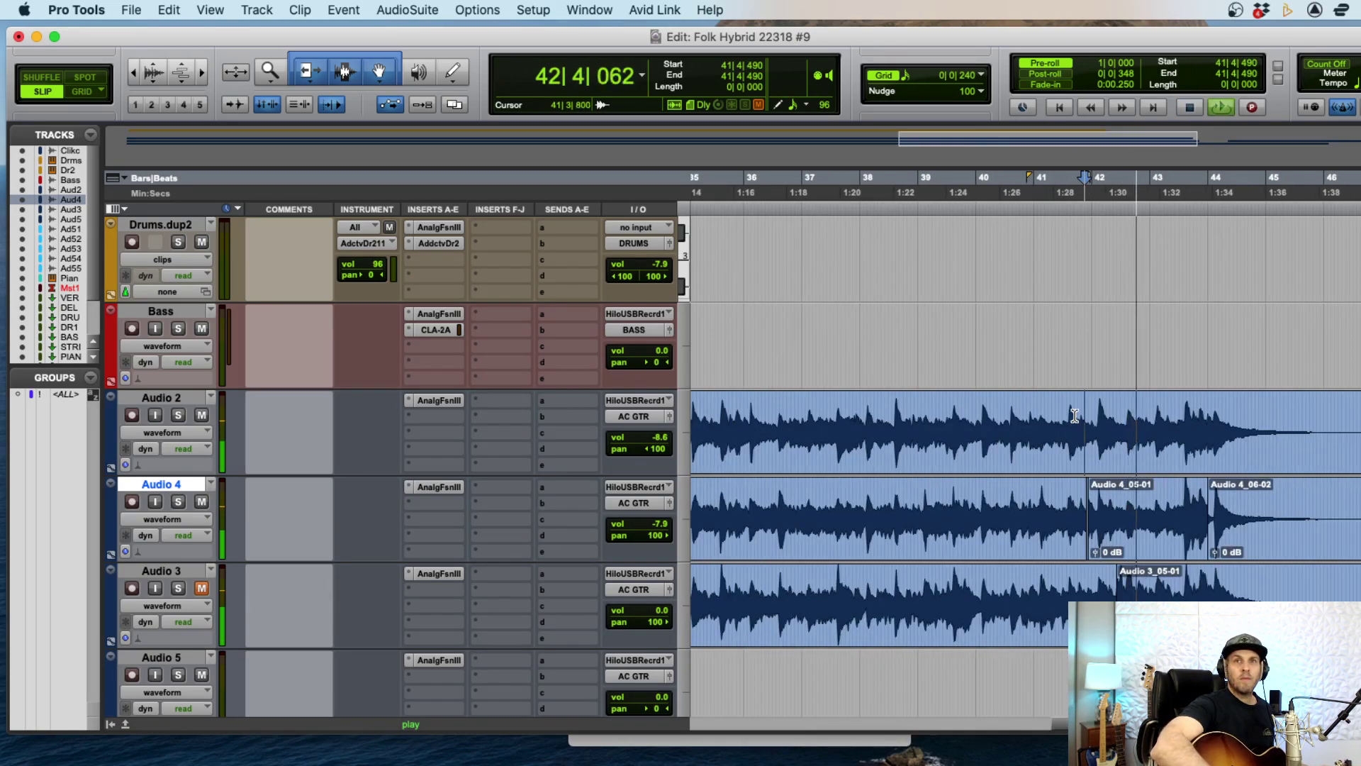
- Move the start of Audio 4_06-02 to just before the final strum, crossfade it at 44|1|380, and play from 43|4|425
key(super+bracketright)
key(super+bracketright)
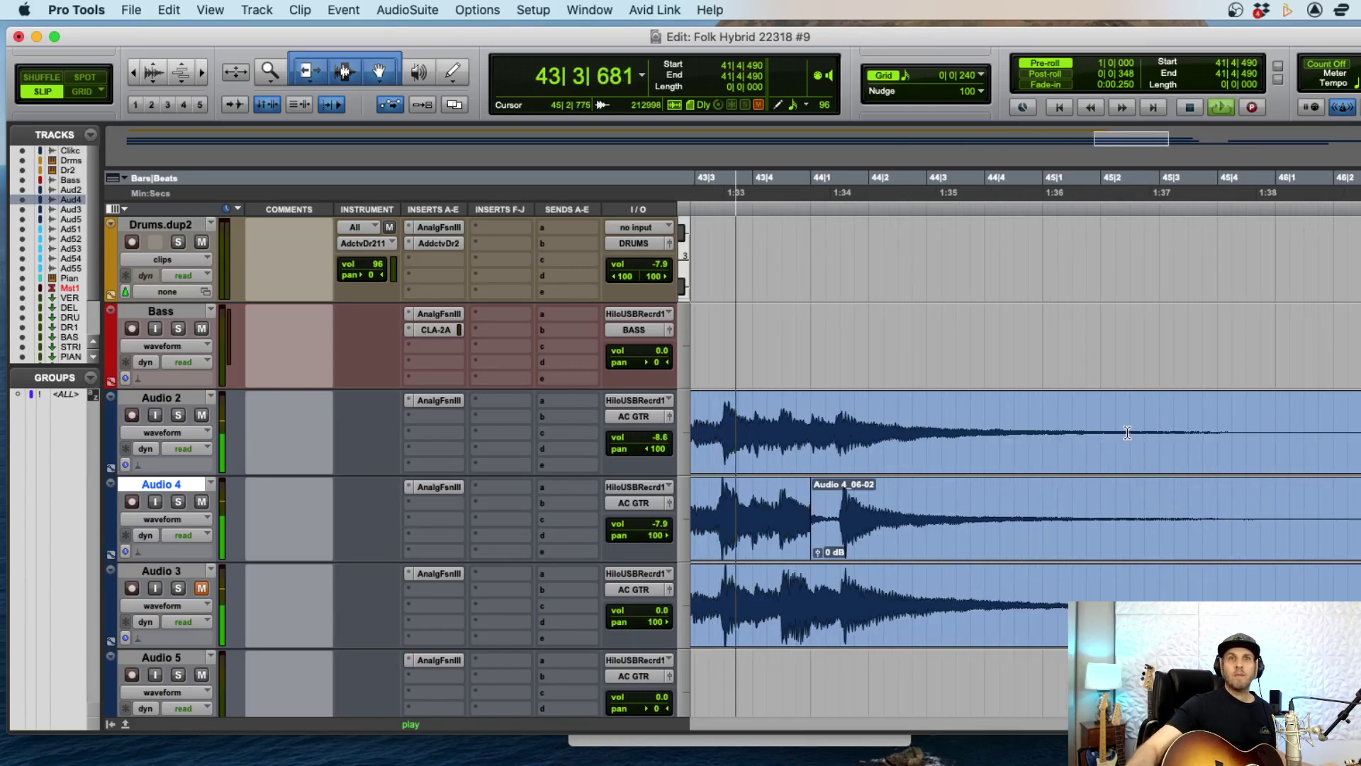
drag(811, 526, 841, 526)
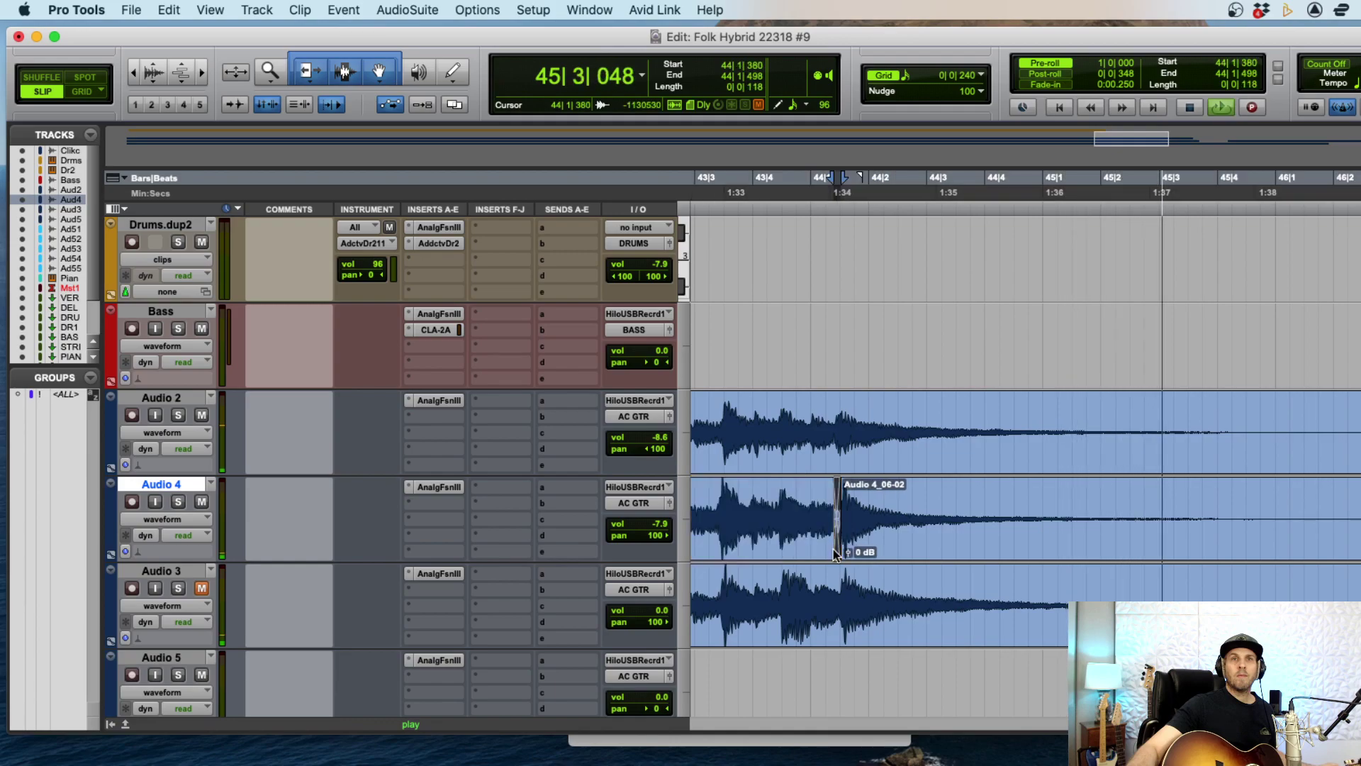
key(space)
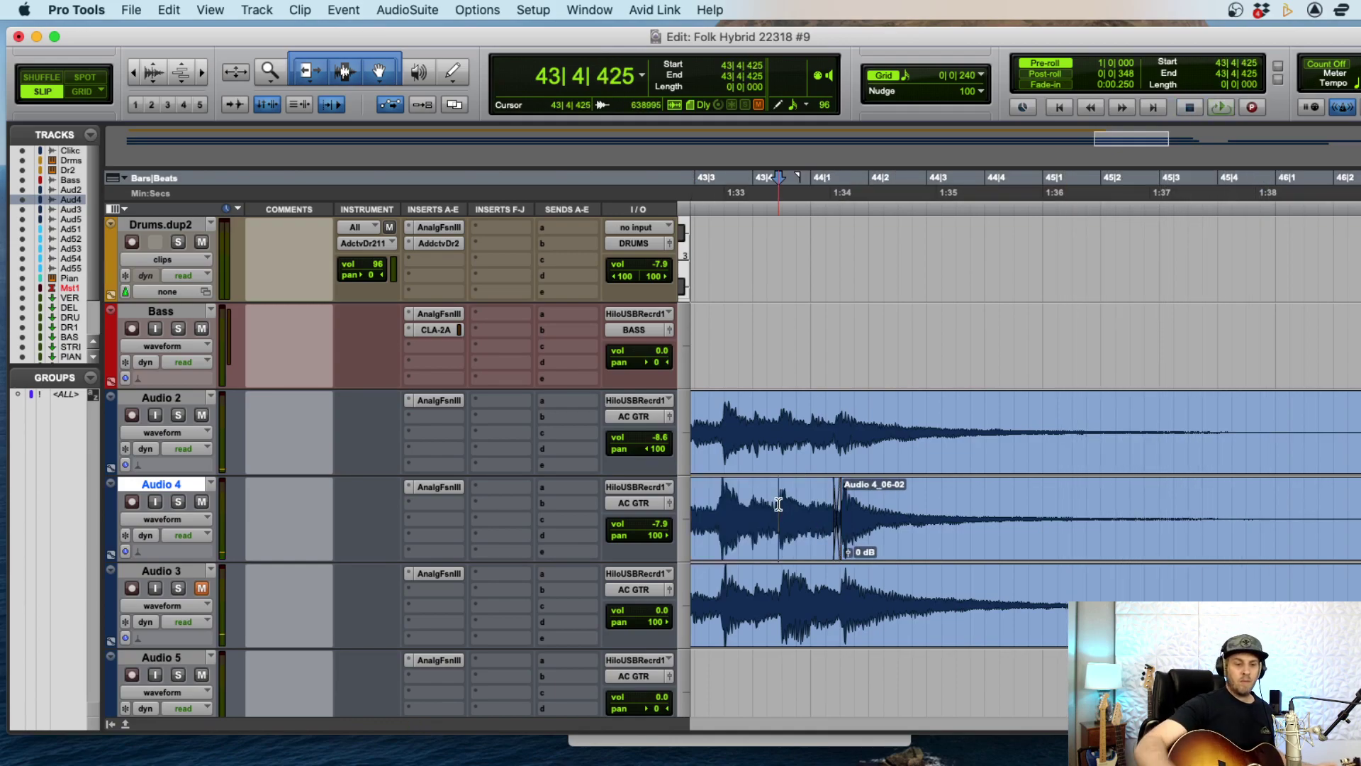
key(space)
key(super+bracketright)
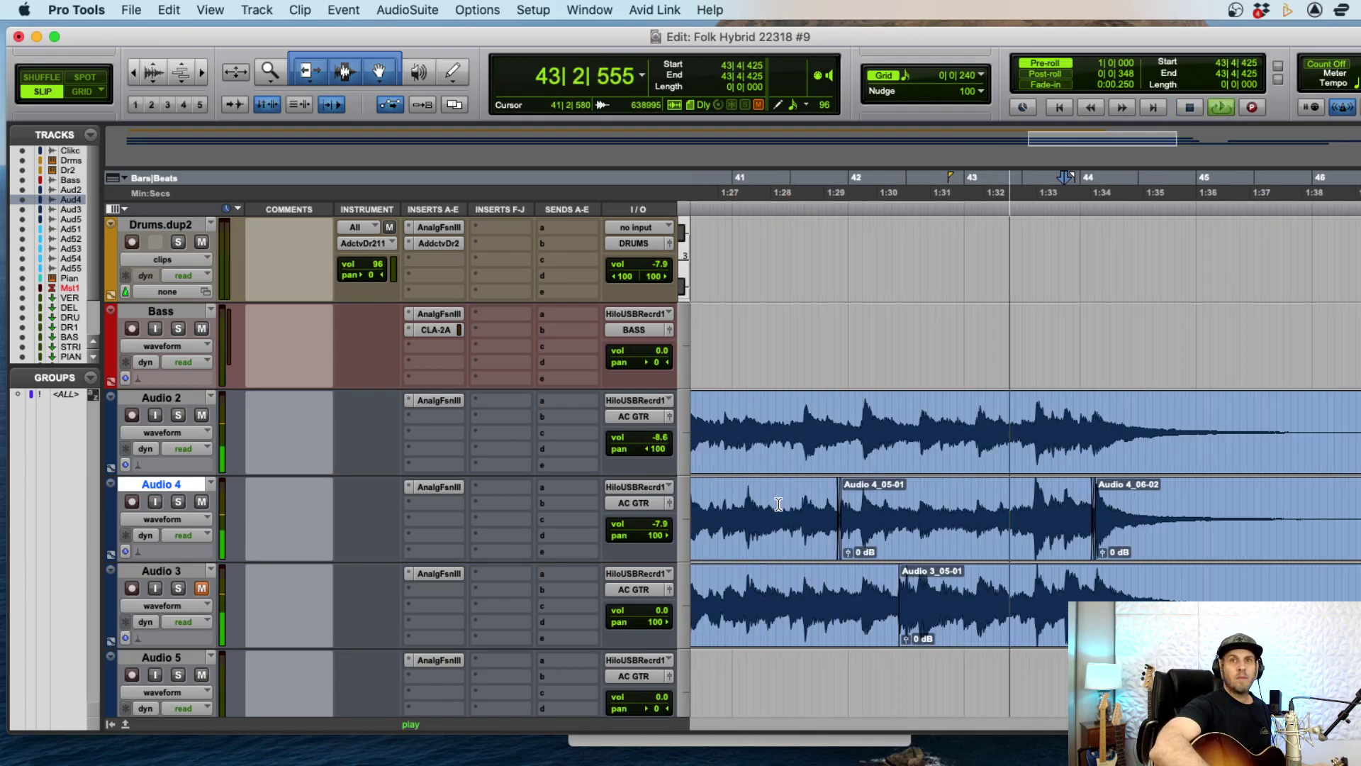
key(super+bracketleft)
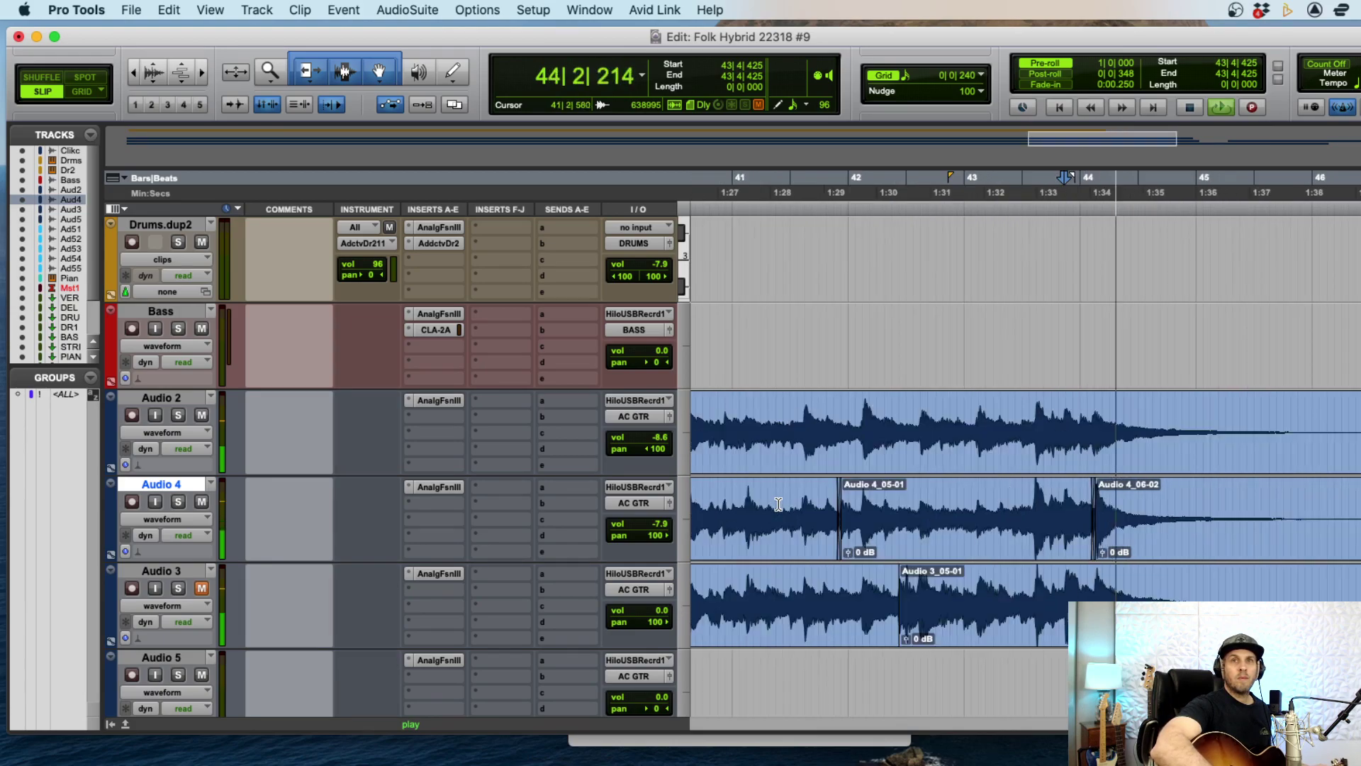
- Stop playback, fade out the tails of the Audio 2 and Audio 4 guitar clips from 45|4|419, and return to the session start
key(super+bracketleft)
key(super+bracketleft)
key(space)
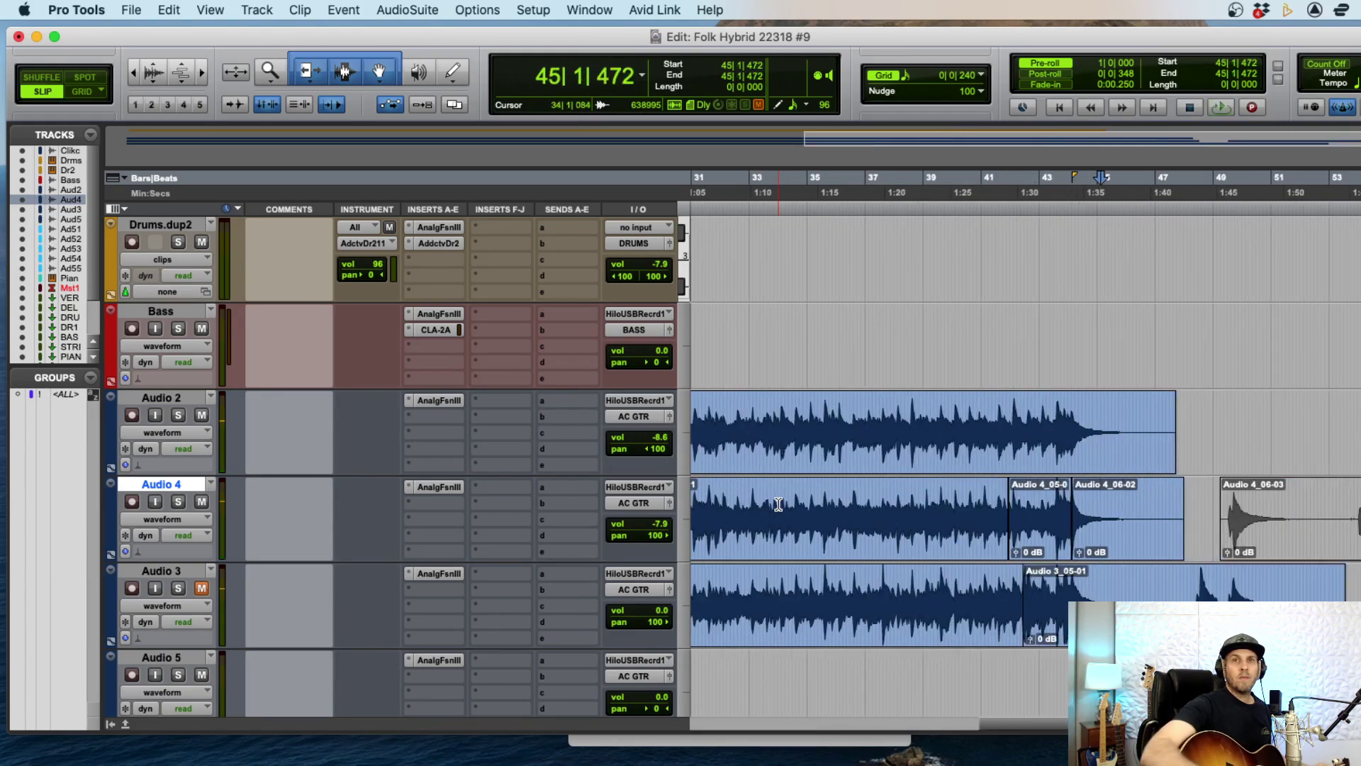
drag(1215, 419, 1123, 518)
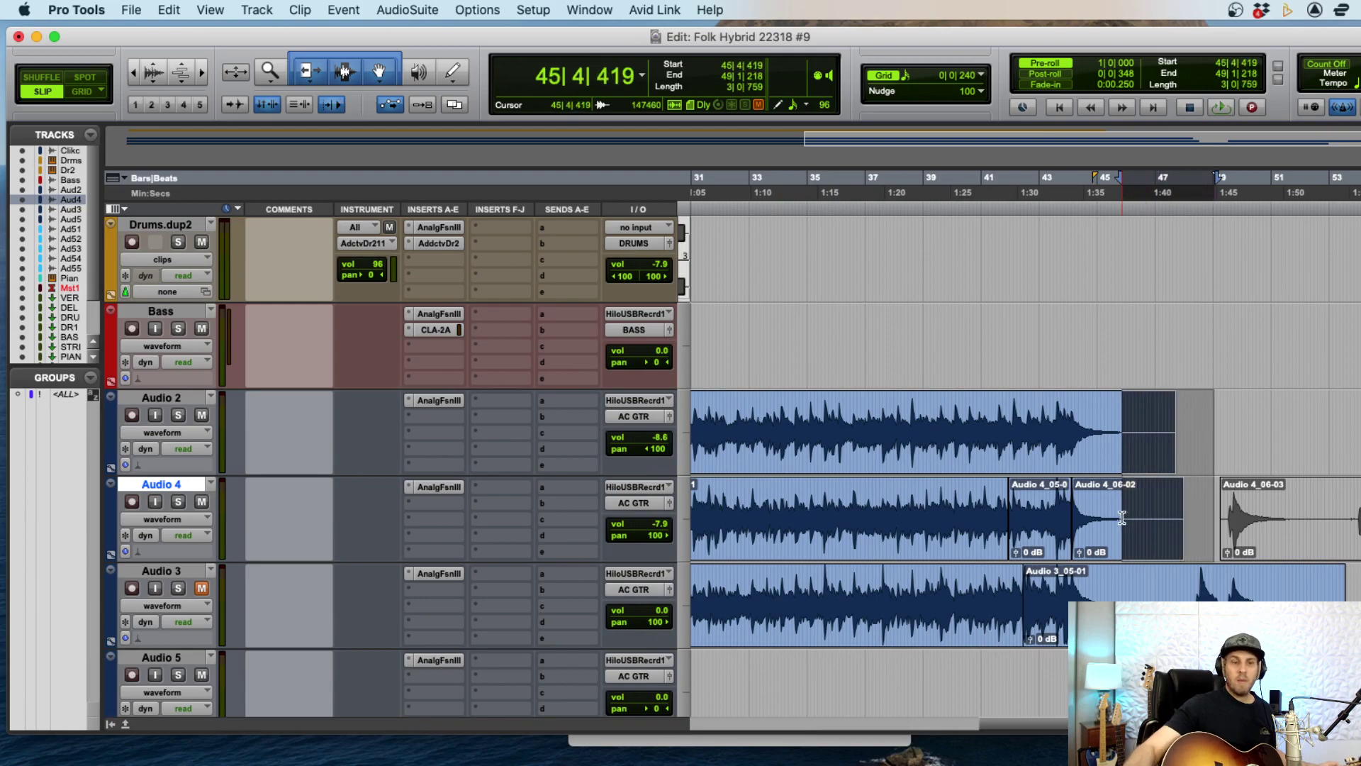
key(super+bracketleft)
key(super+bracketleft)
key(super+bracketleft)
key(Return)
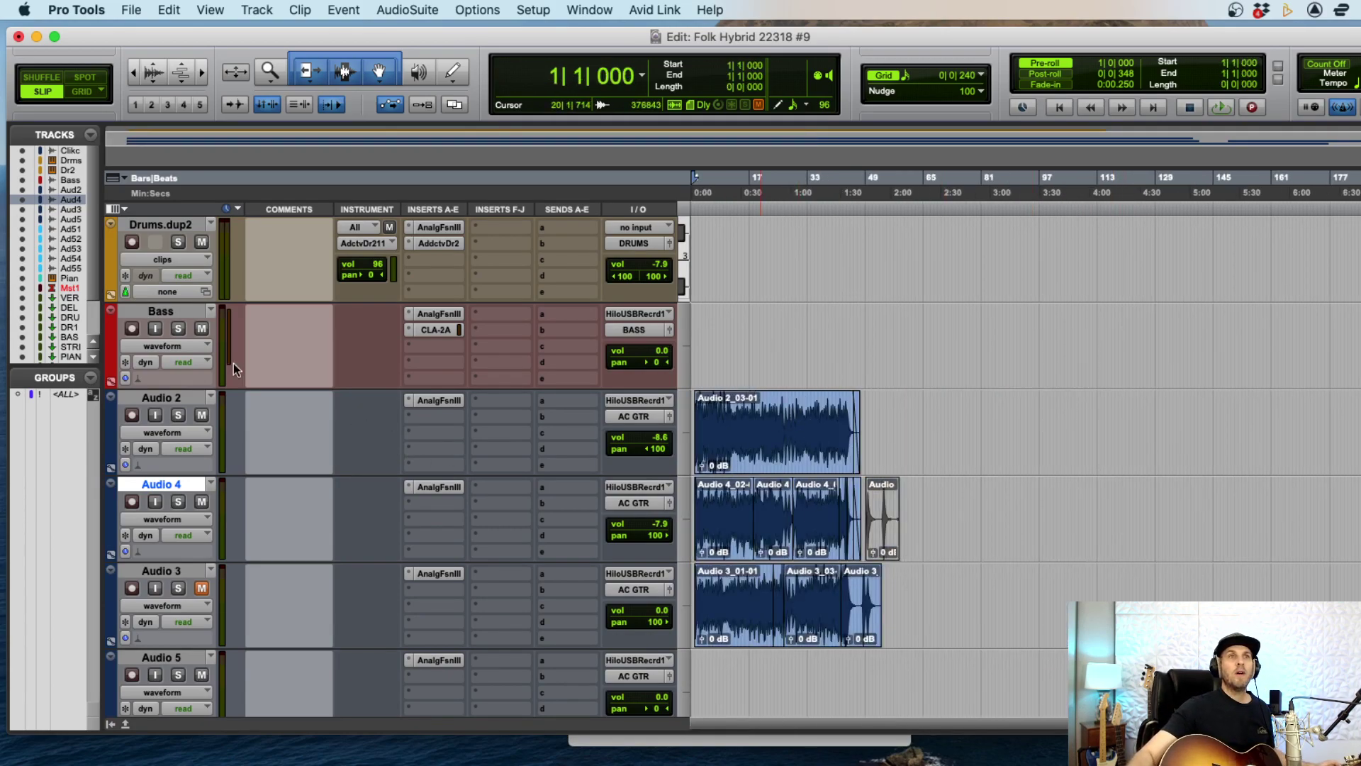
- Duplicate the Audio 5 track and record-arm Audio 5
scroll(351, 411, down, 1)
scroll(355, 413, up, 1)
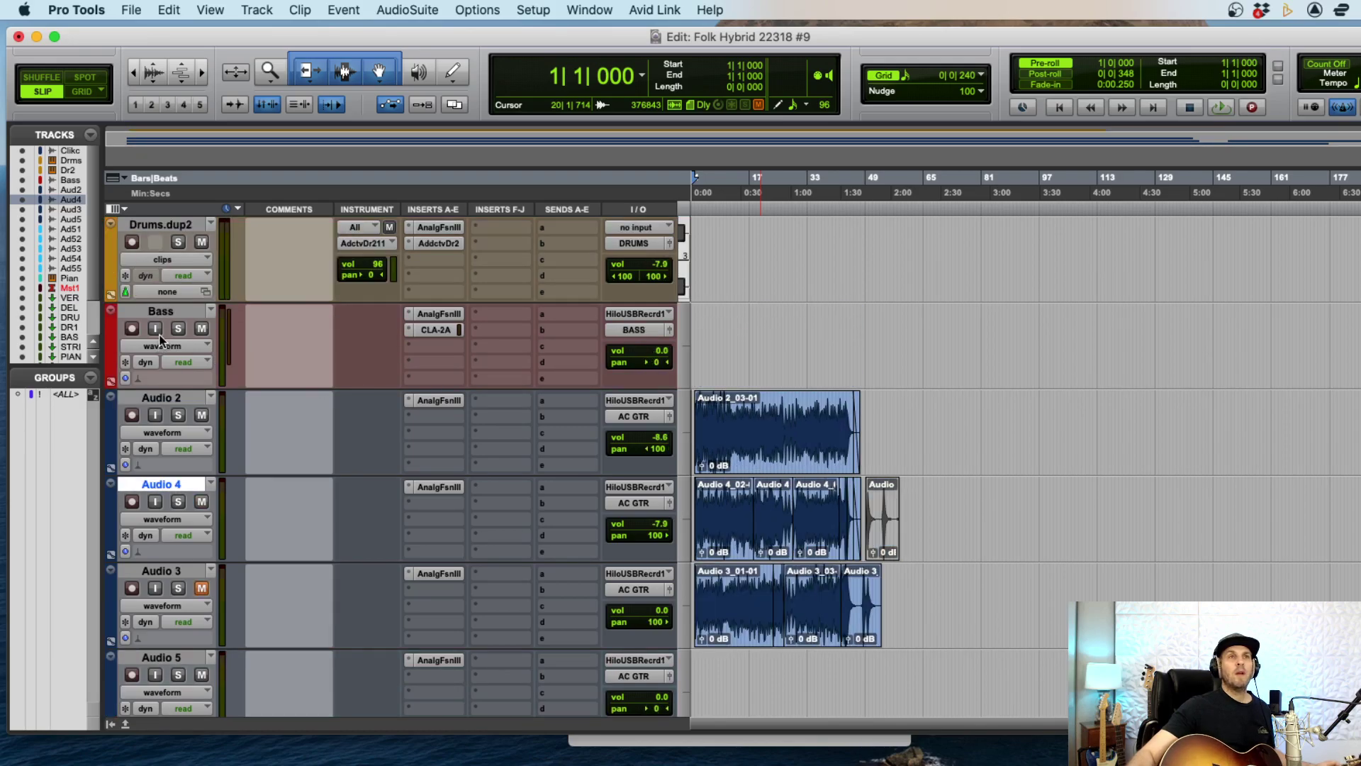
scroll(680, 497, down, 2)
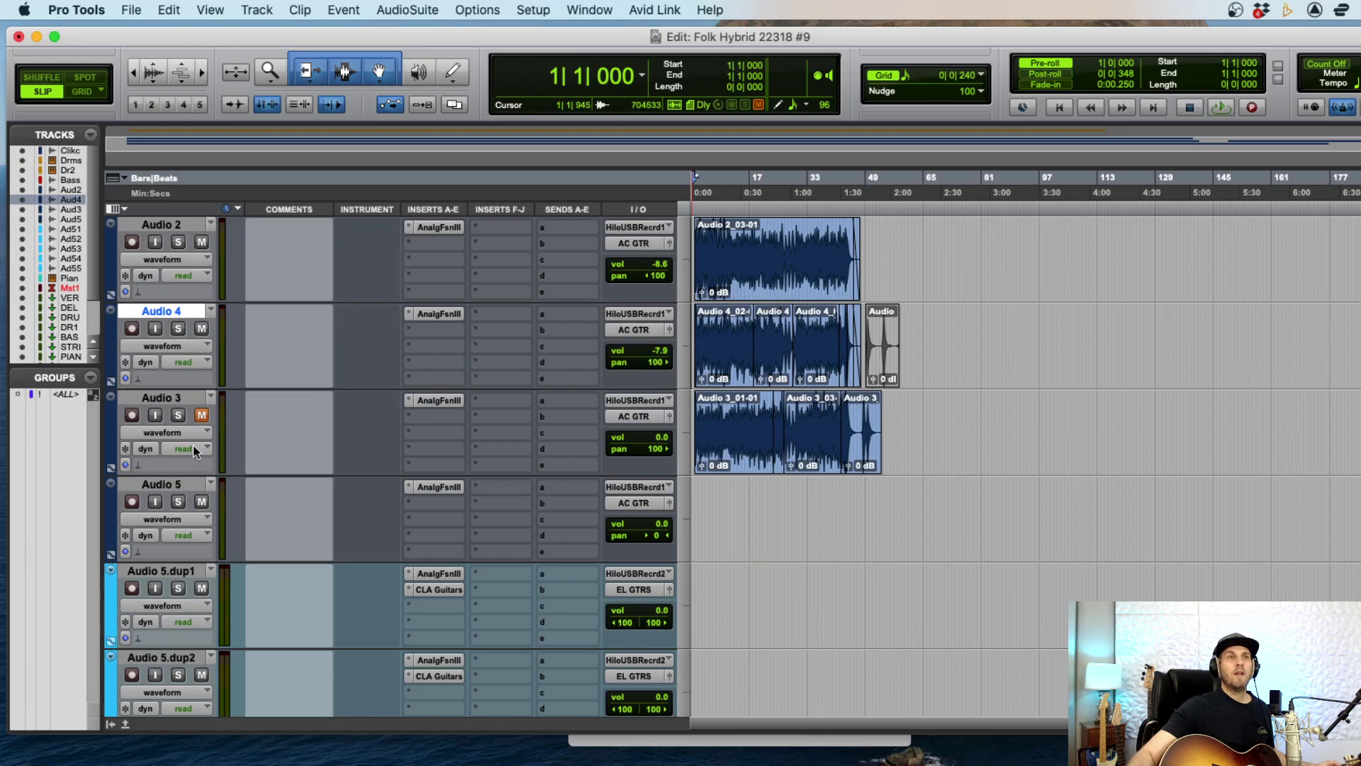
click(175, 485)
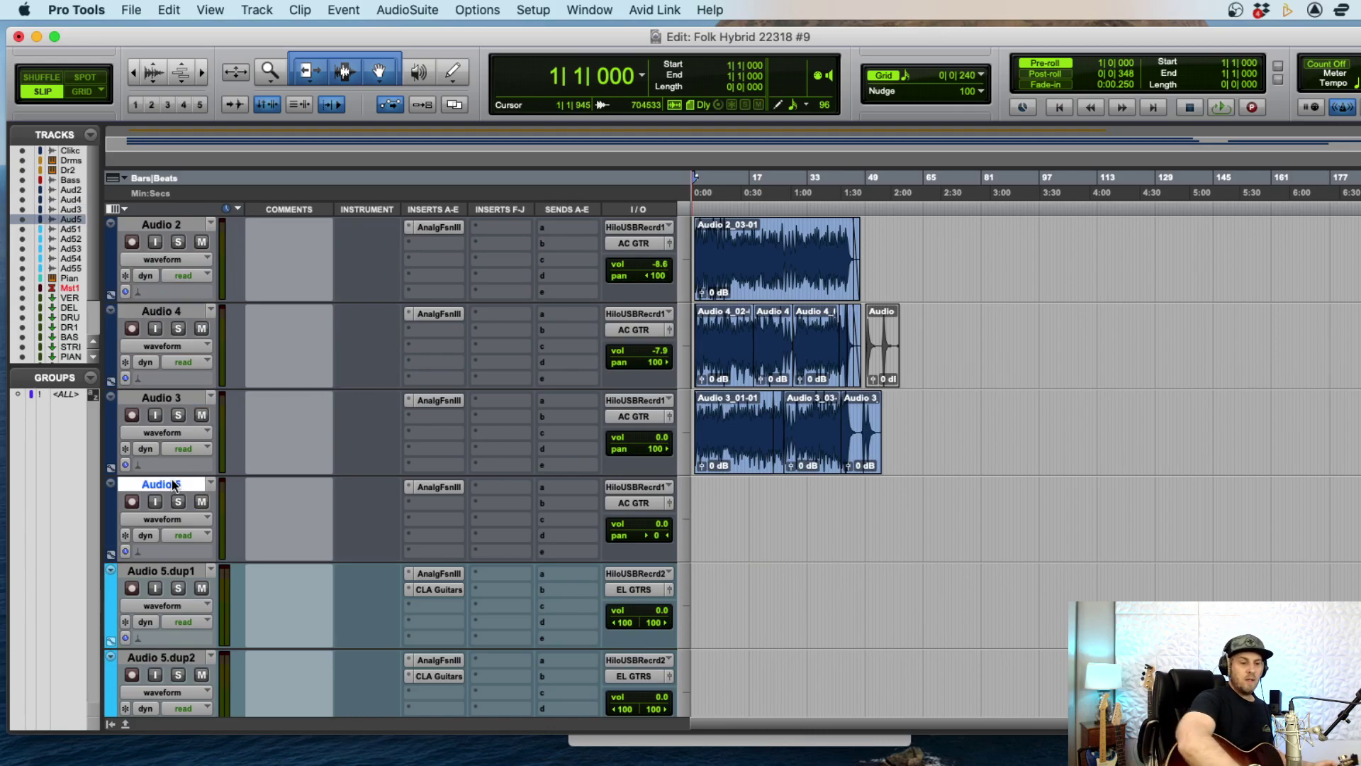
key(alt+shift+d)
key(Return)
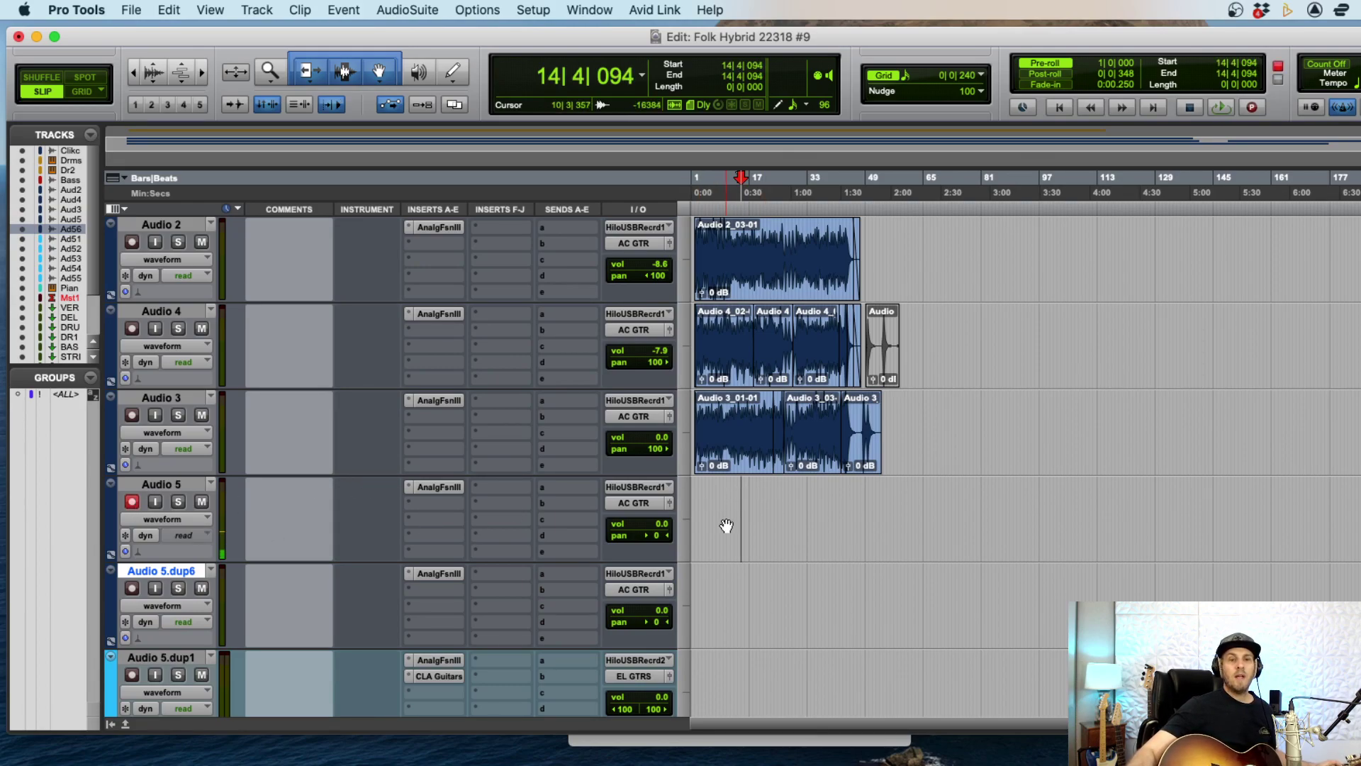
- Record a guitar take on Audio 5 from 14|4|094 to about bar 26 and move the clip down to the duplicate track
key(super+bracketright)
key(super+bracketright)
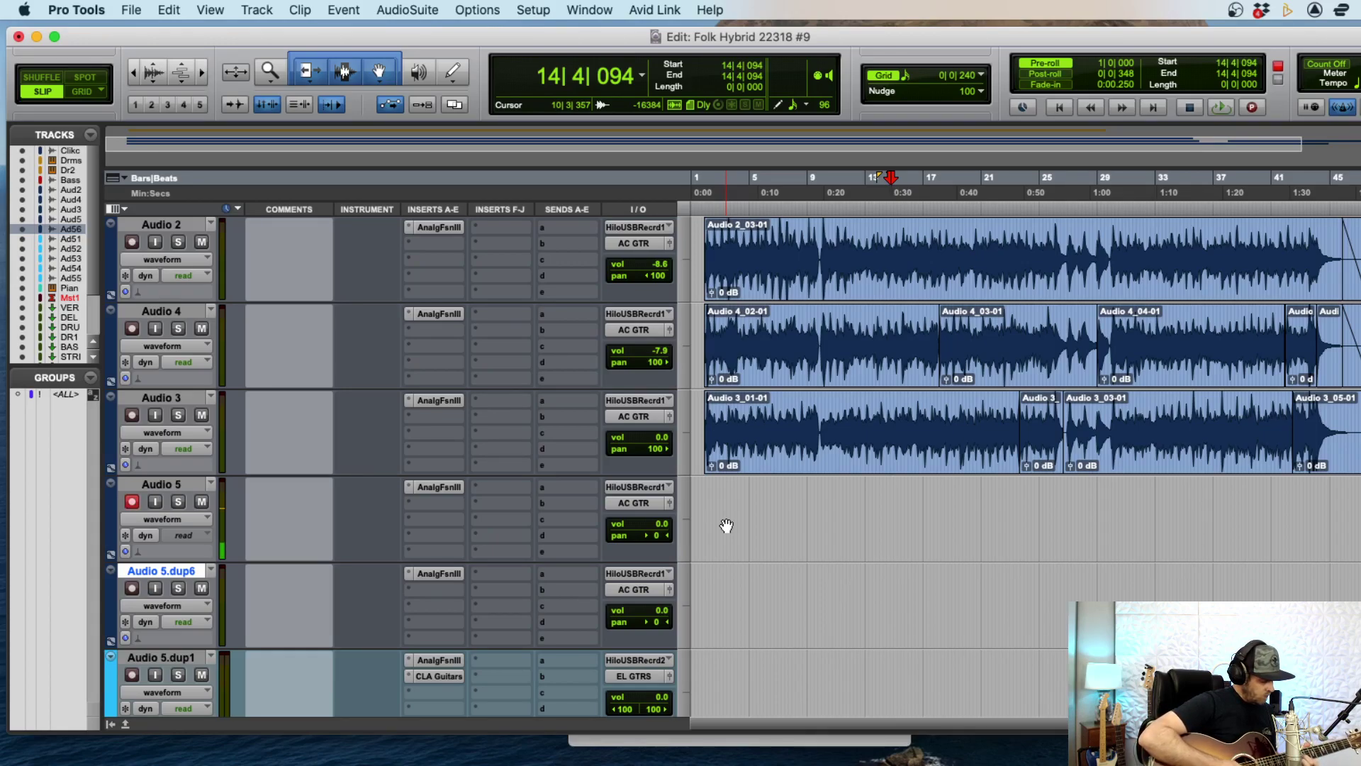
key(super+space)
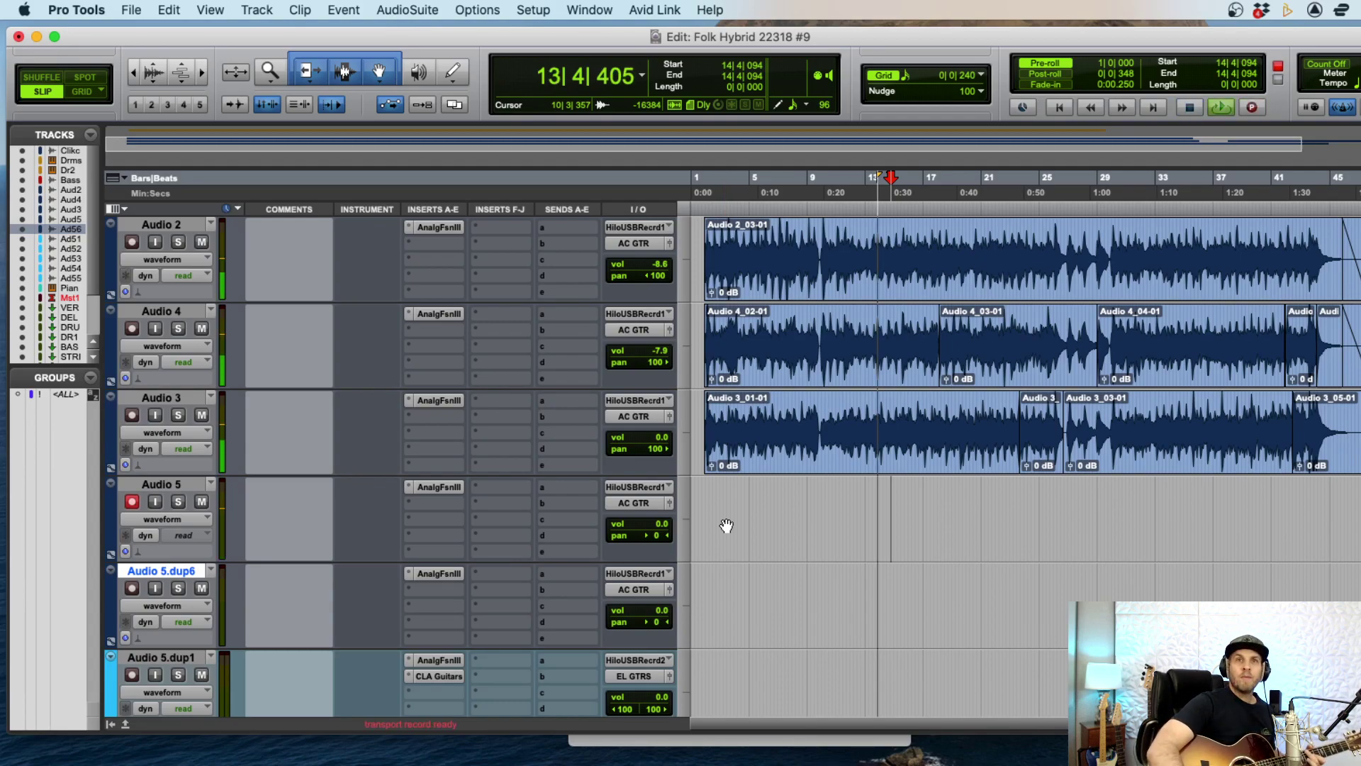
key(super+])
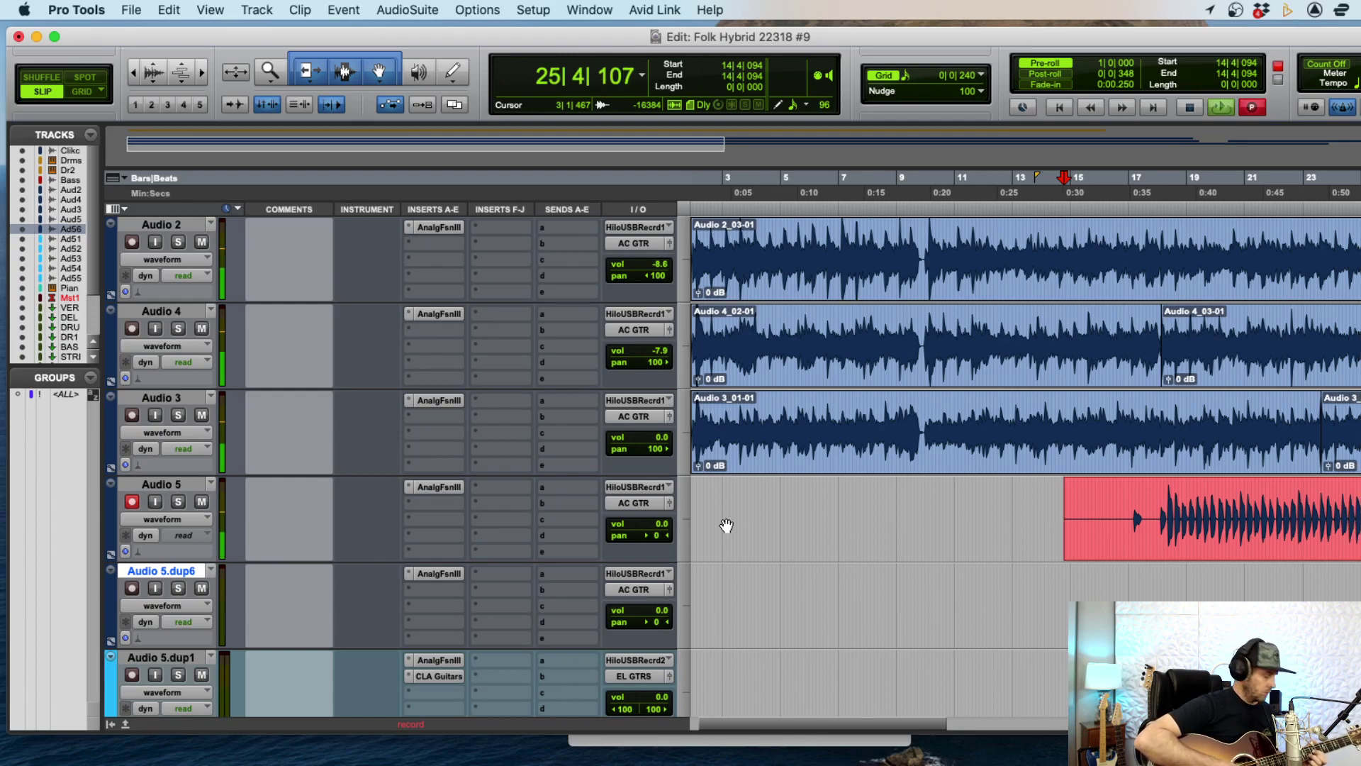
key(space)
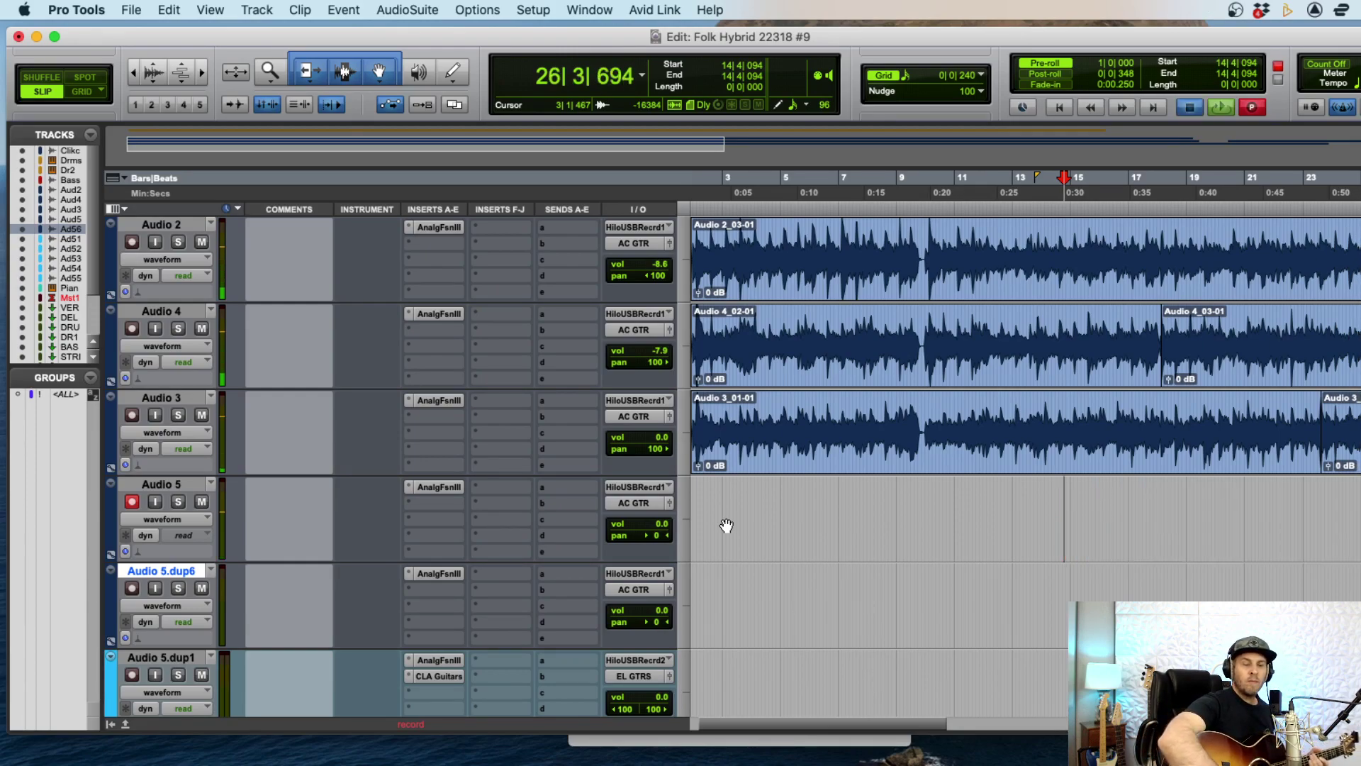
drag(1234, 554, 1234, 640)
click(1042, 606)
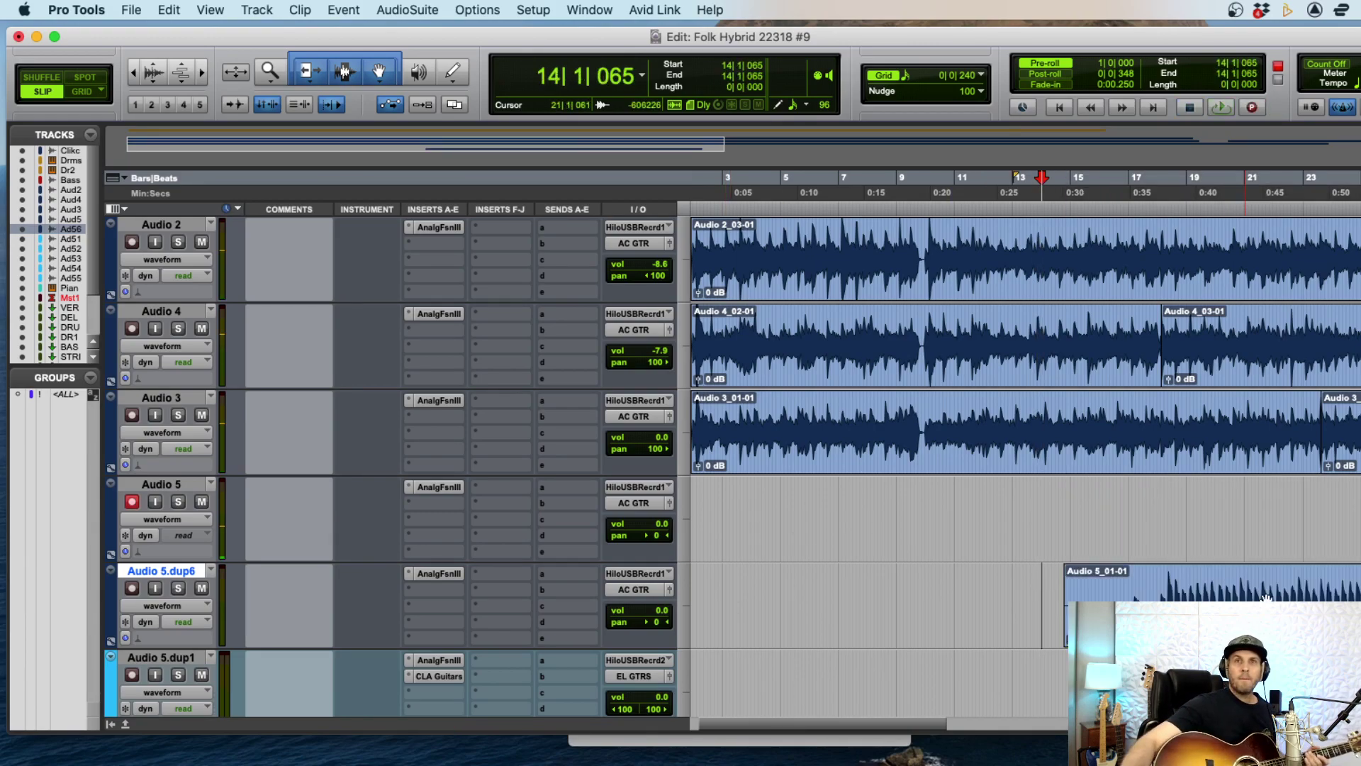
- Record a second guitar take on Audio 5 from 17|4|262 to 26|3|680
click(1152, 500)
key(super+space)
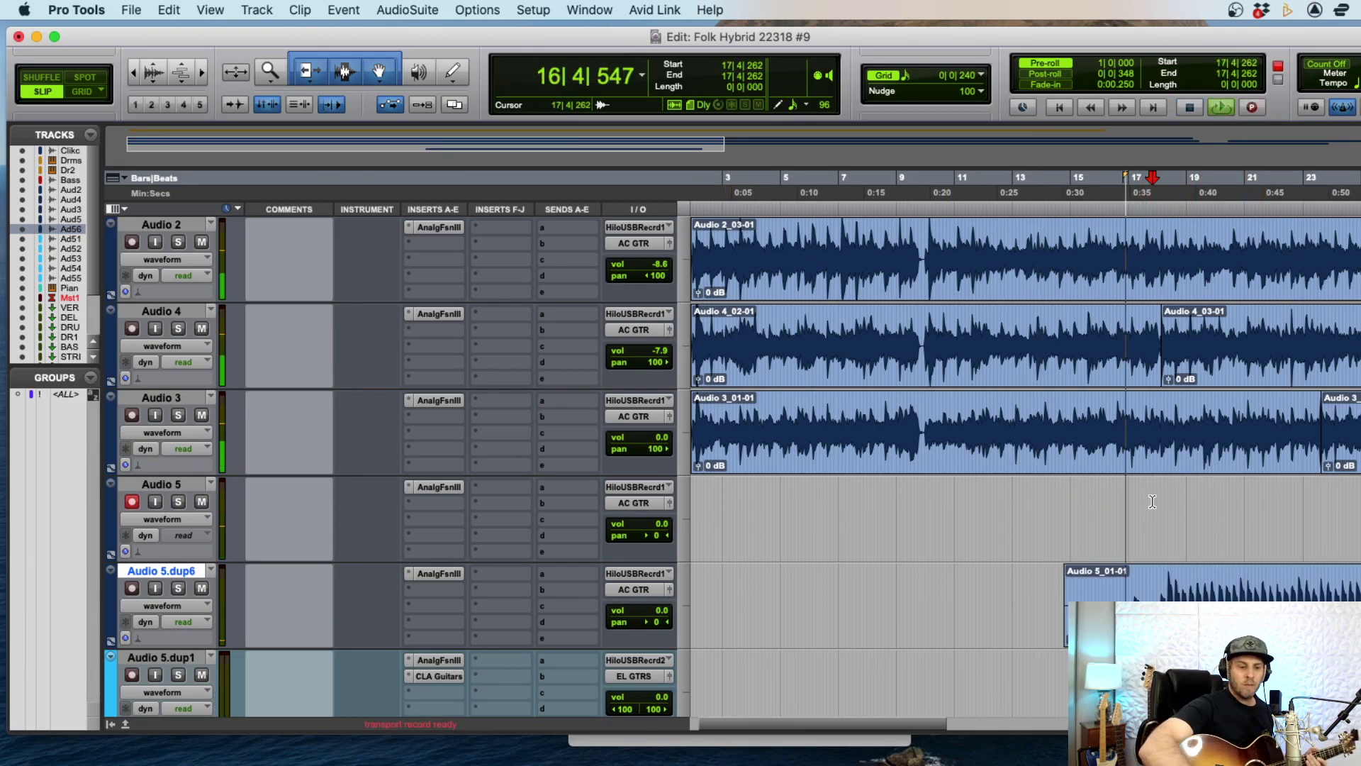
key(super+bracketright)
key(super+bracketright)
key(super+bracketright)
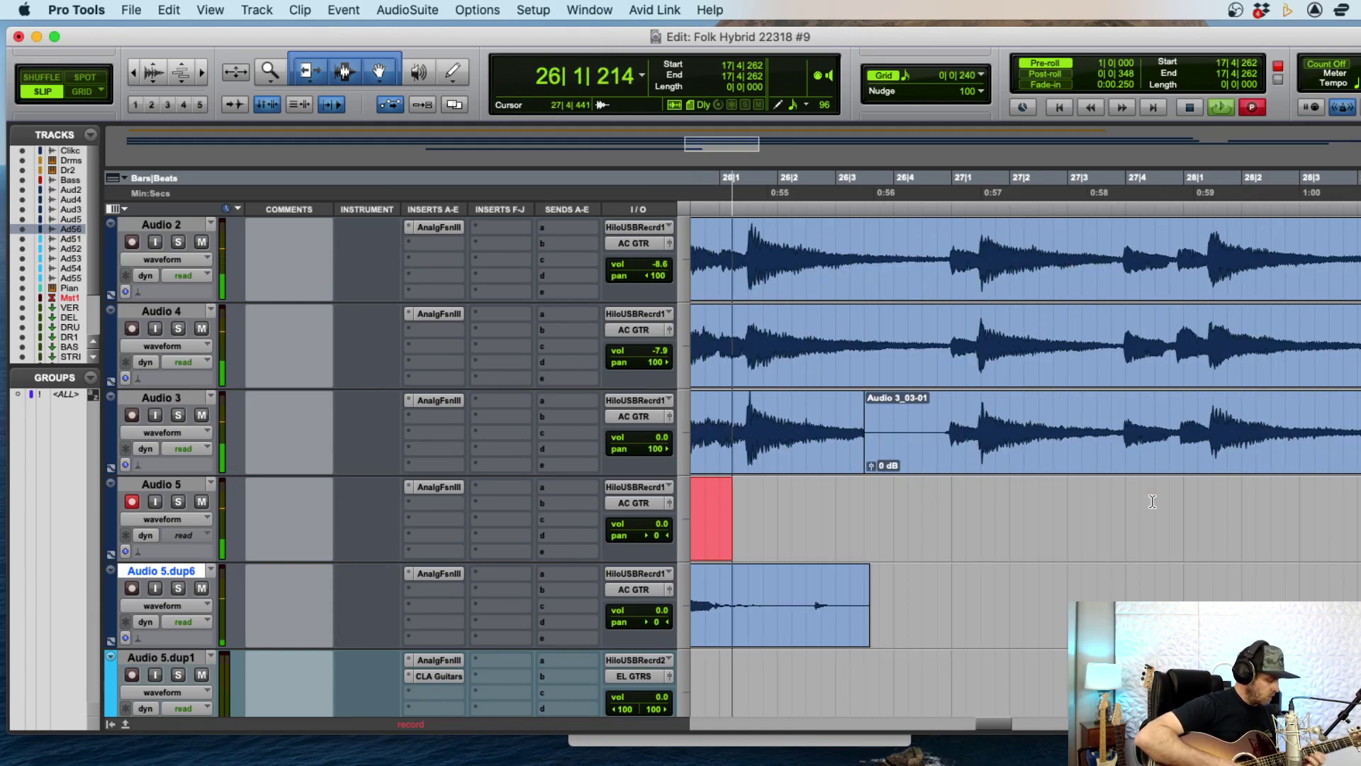
key(space)
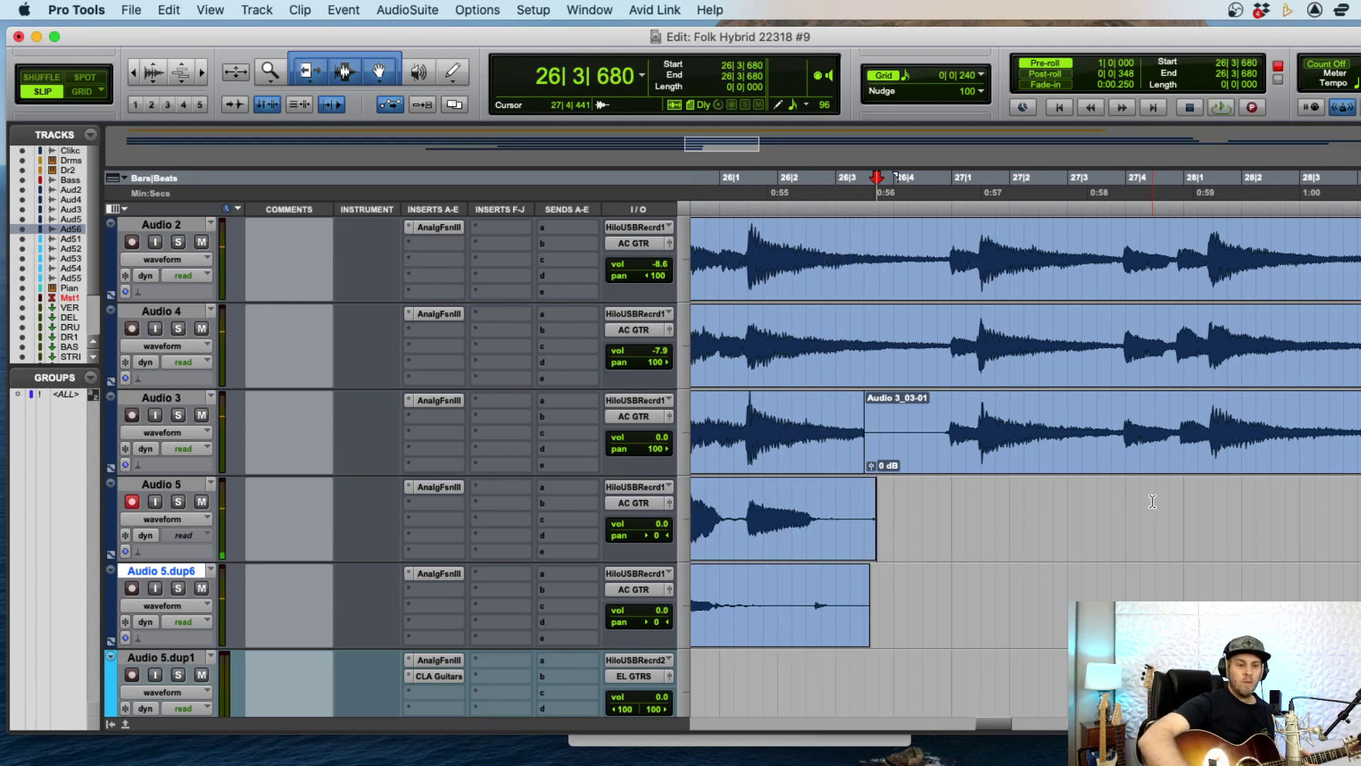
- Try punching in a new ending on Audio 5 from 25|2|861, undoing each of the two attempts
key(super+bracketleft)
click(830, 499)
key(super+space)
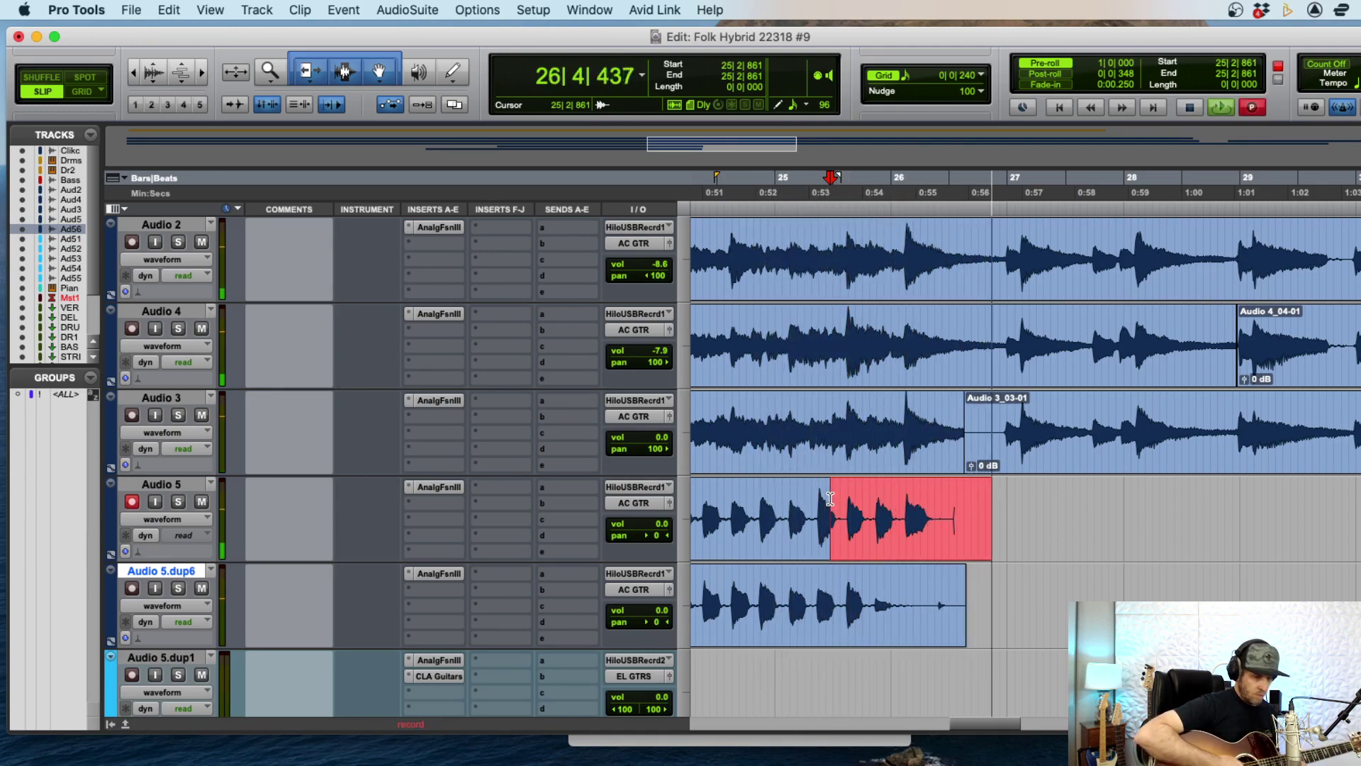
key(space)
key(super+z)
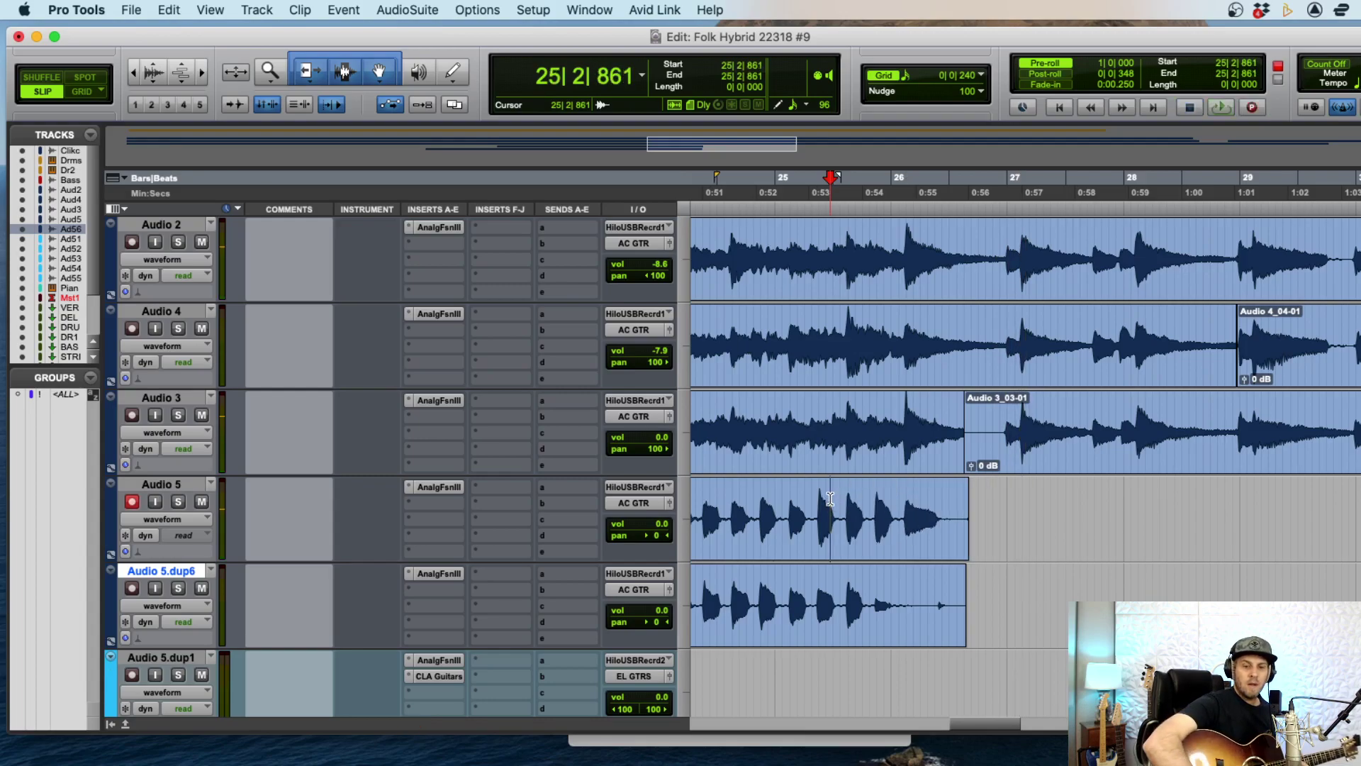
key(super+space)
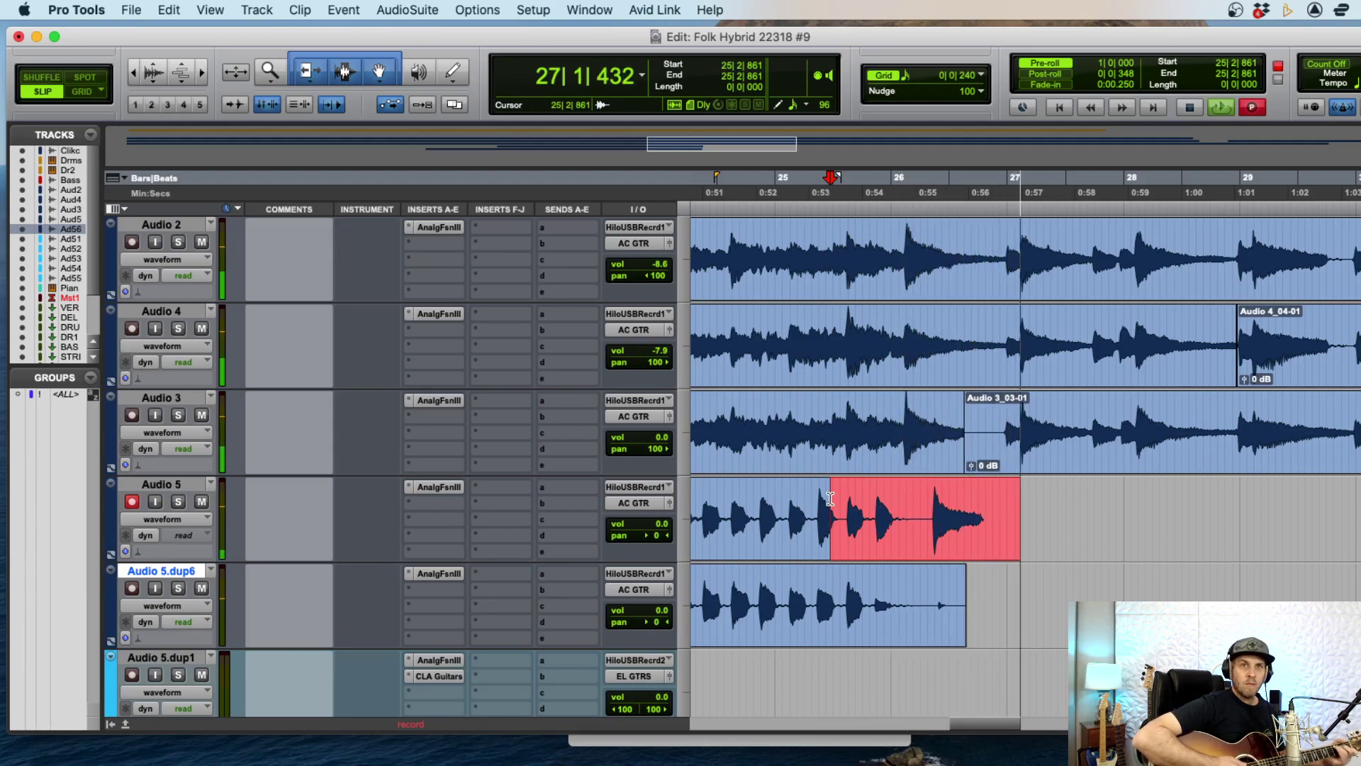
key(space)
key(super+z)
- Punch in another ending on Audio 5 from 25|2|861 to about 26|2|549 and move that clip down to the duplicate track
key(super+space)
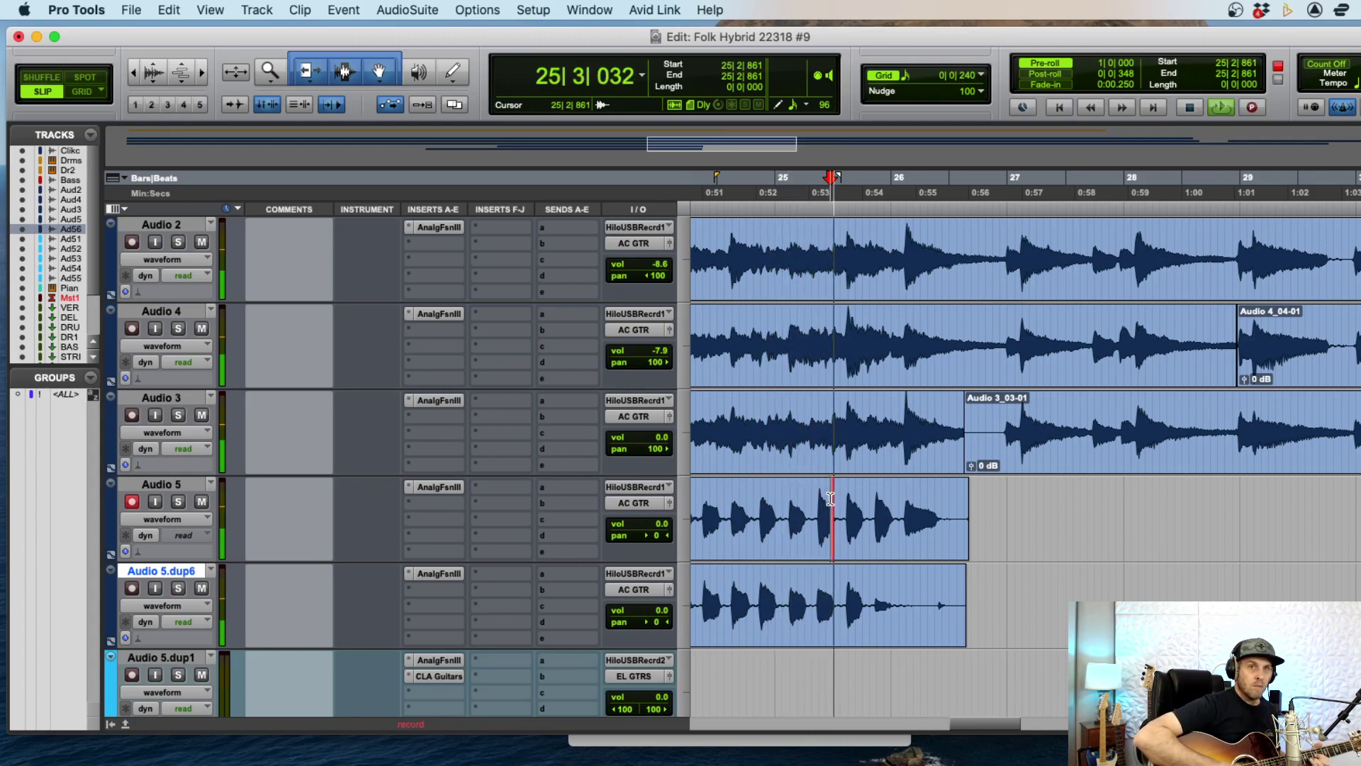
key(space)
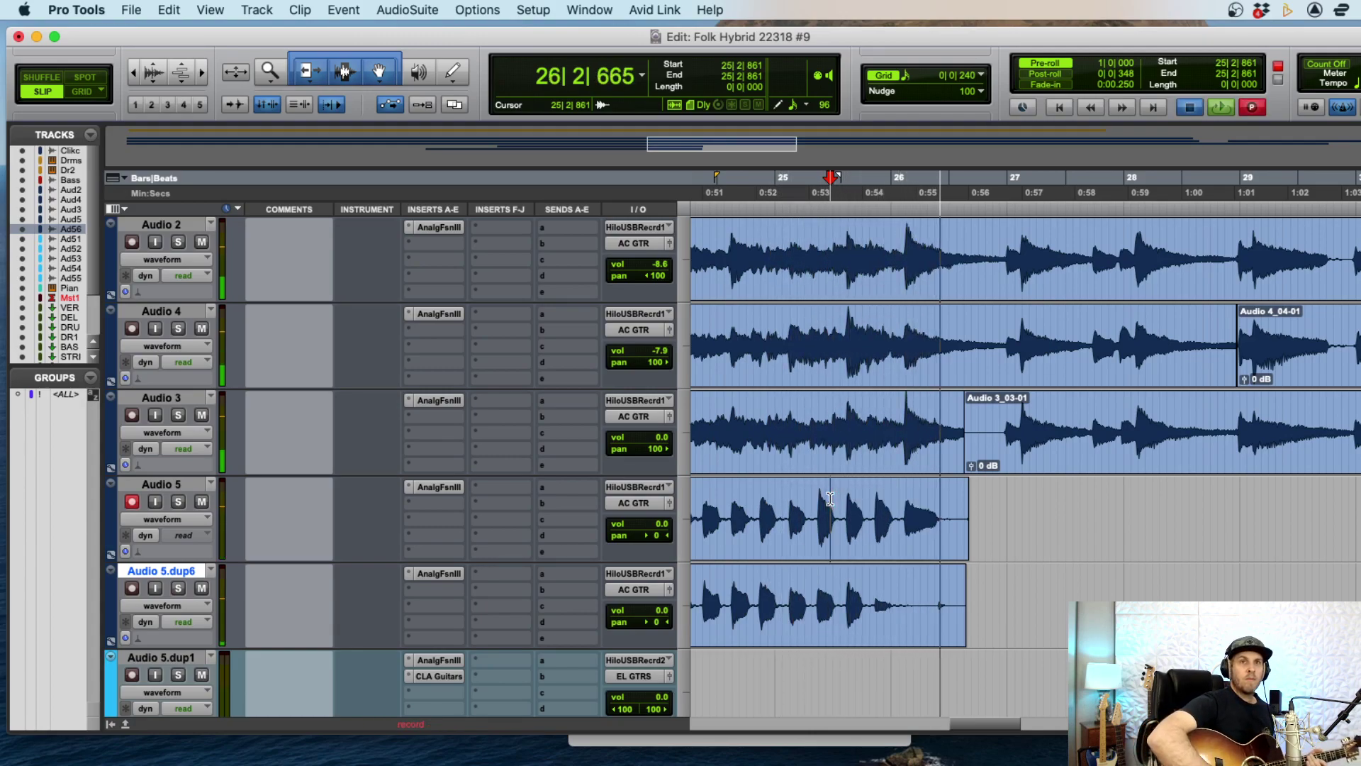
drag(864, 603, 864, 604)
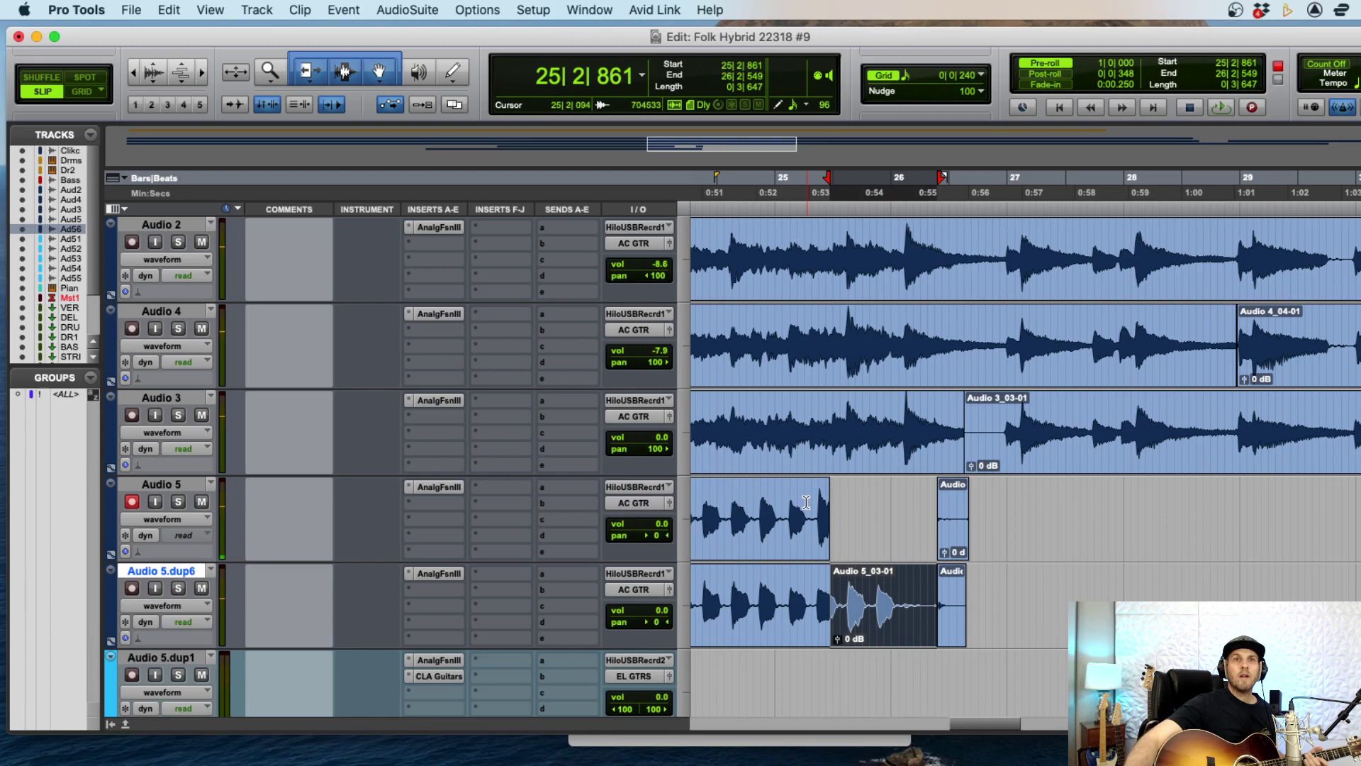
- Extend the Audio 5 clip back over its gap and delete the tails past about bar 26 on both Audio 5 tracks
drag(822, 511, 919, 512)
drag(1028, 512, 842, 601)
key(Delete)
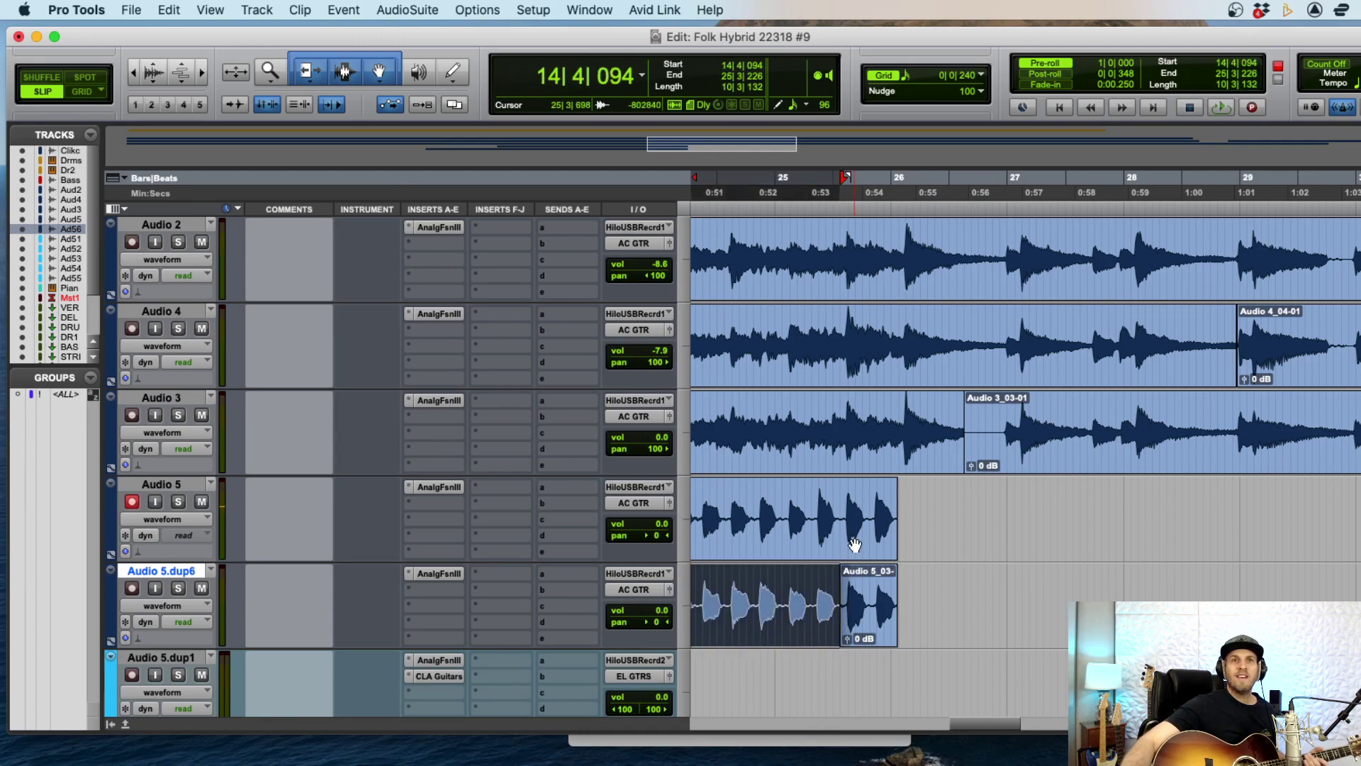
- Delete the silent lead-in before about bar 17 from the takes on Audio 5 and its duplicate
click(865, 500)
key(r)
key(r)
key(r)
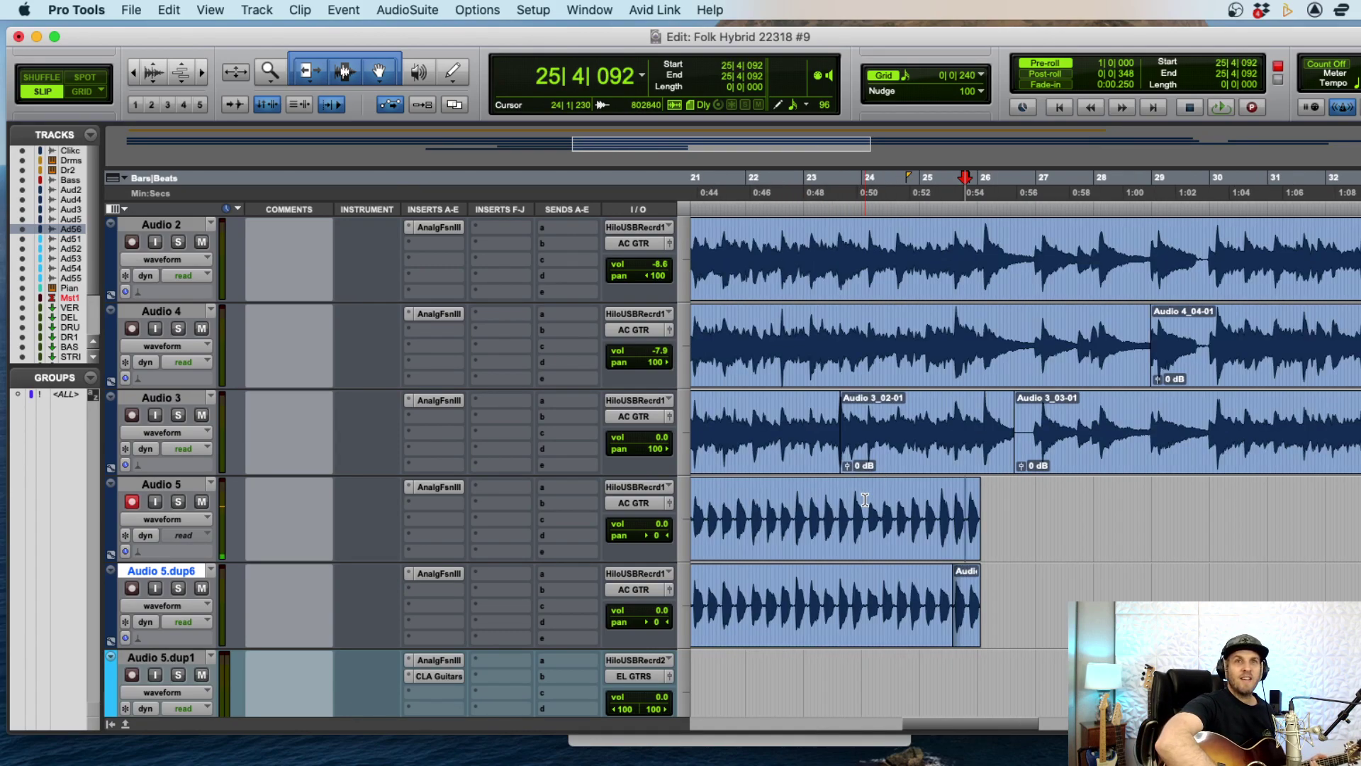
drag(864, 505, 921, 598)
key(Delete)
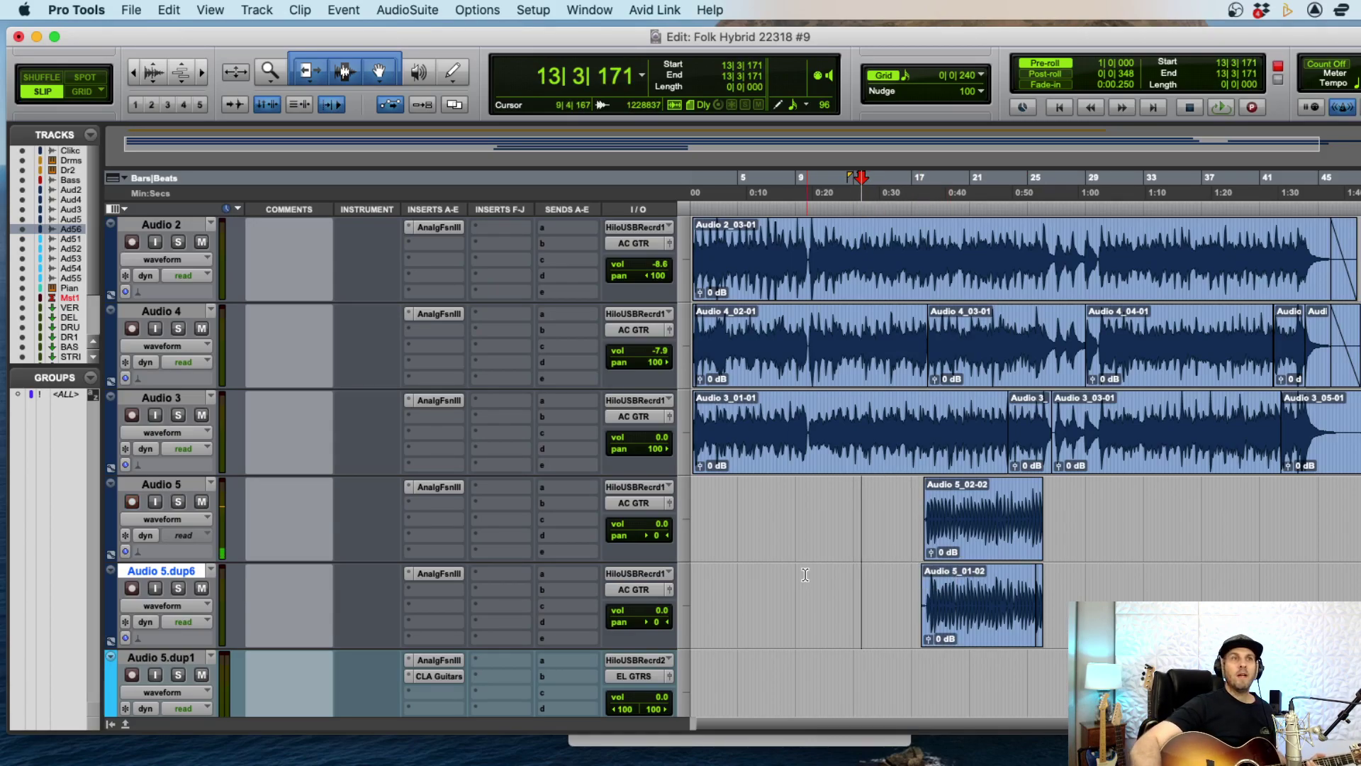
- Colour the Audio 5 and Audio 5.dup6 tracks turquoise and close the colour palette
click(167, 488)
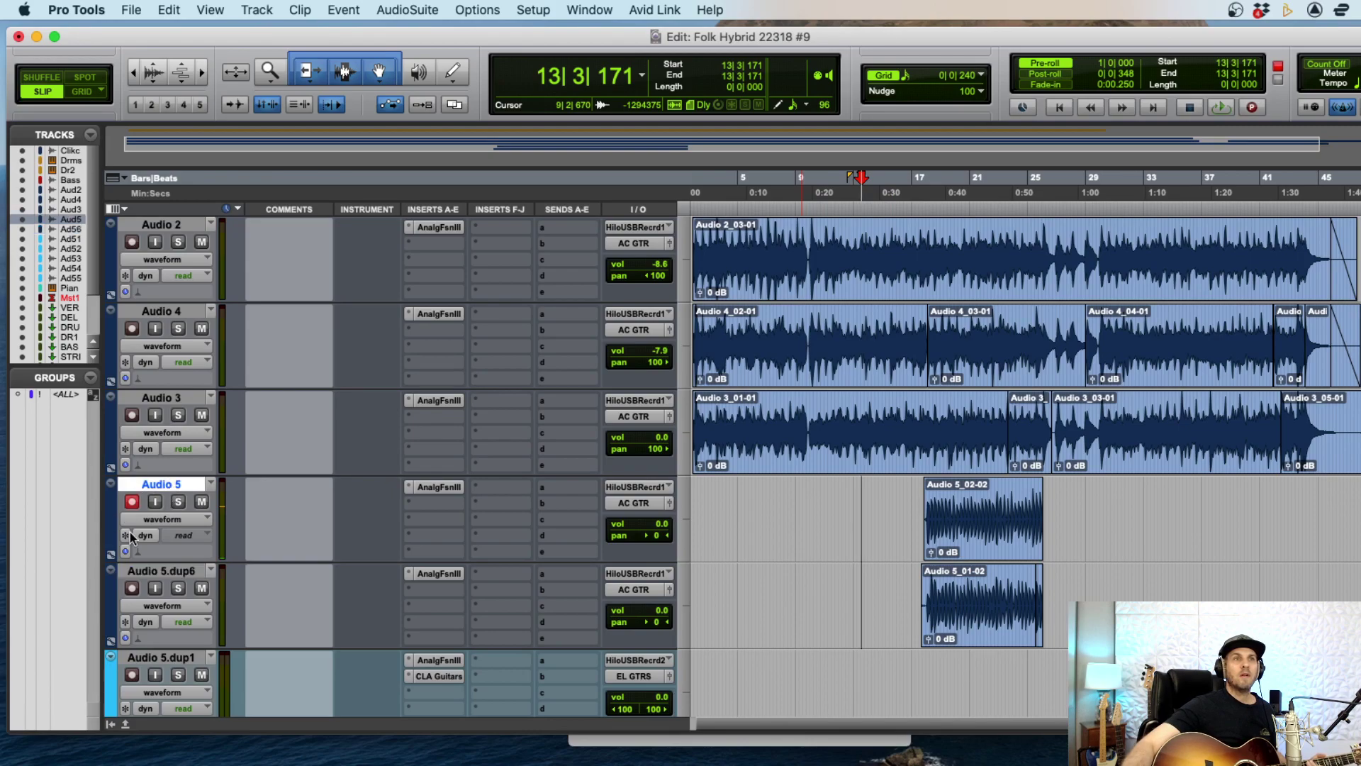
shift+click(149, 570)
double_click(109, 590)
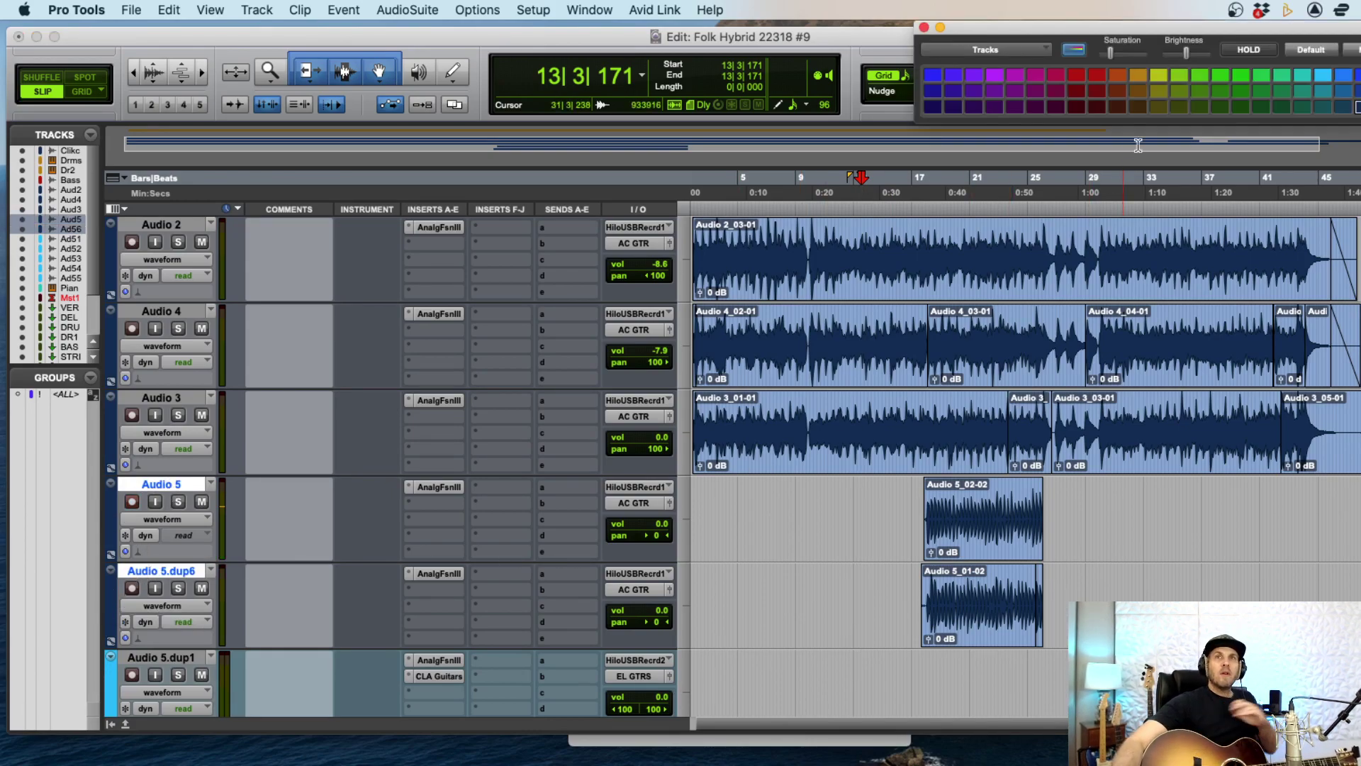
click(1255, 78)
click(1303, 75)
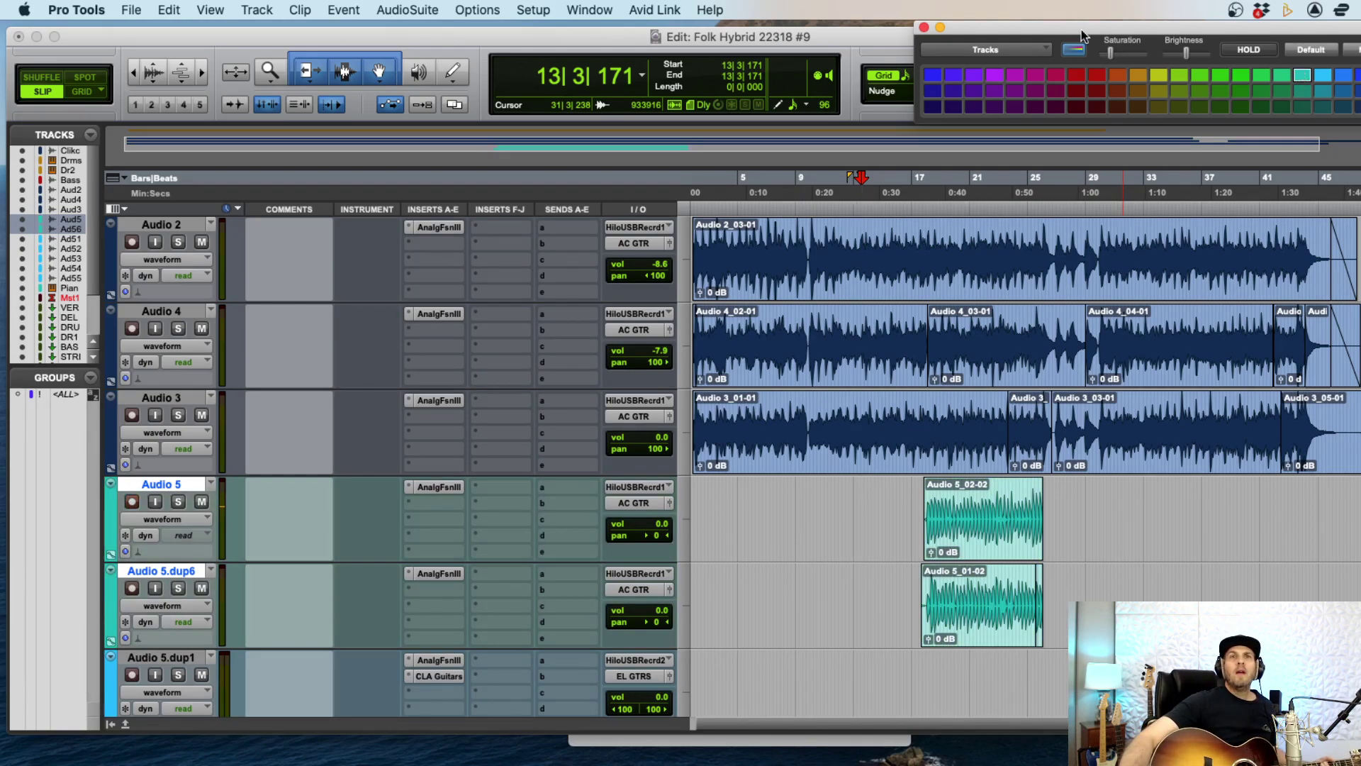
click(924, 28)
- Select the Bass track and place the playback cursor on it at 8|4|229
scroll(996, 252, up, 3)
scroll(1114, 558, down, 4)
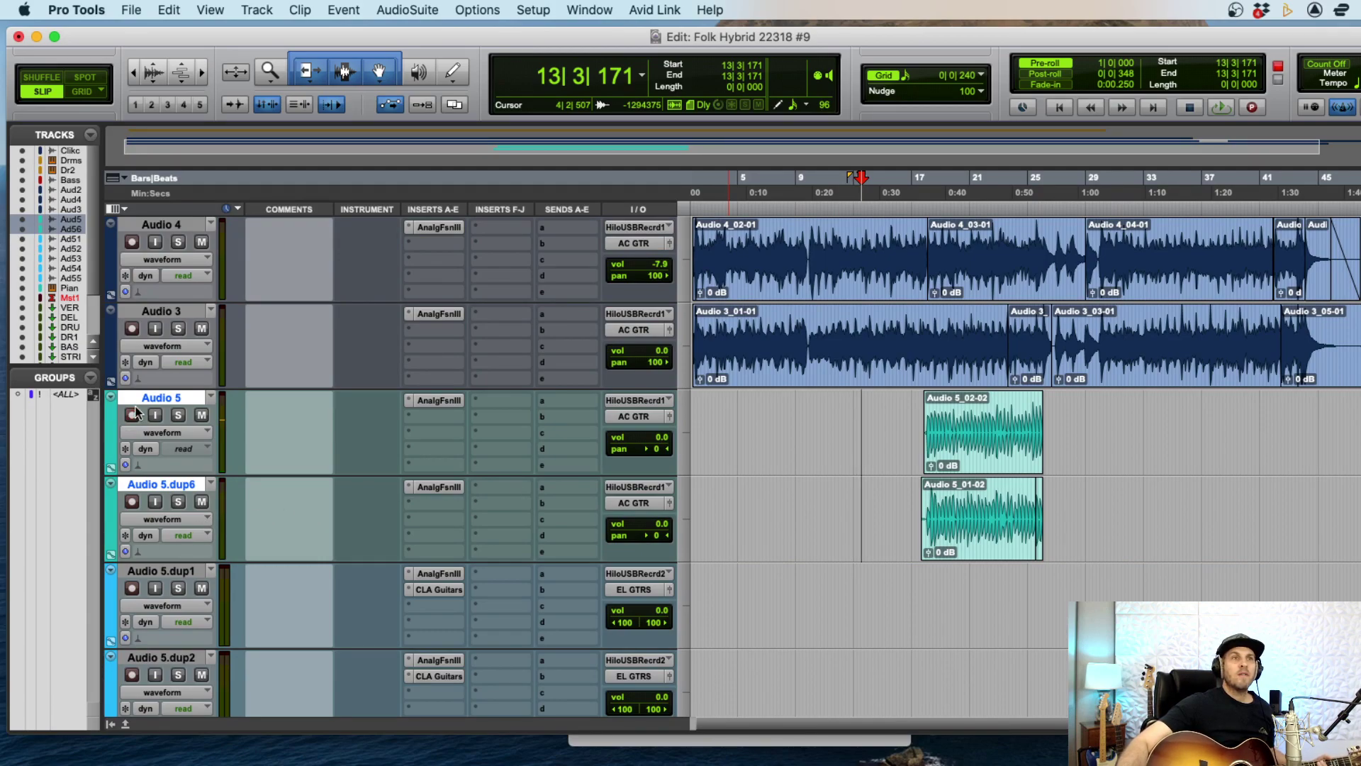
scroll(375, 486, up, 4)
click(160, 398)
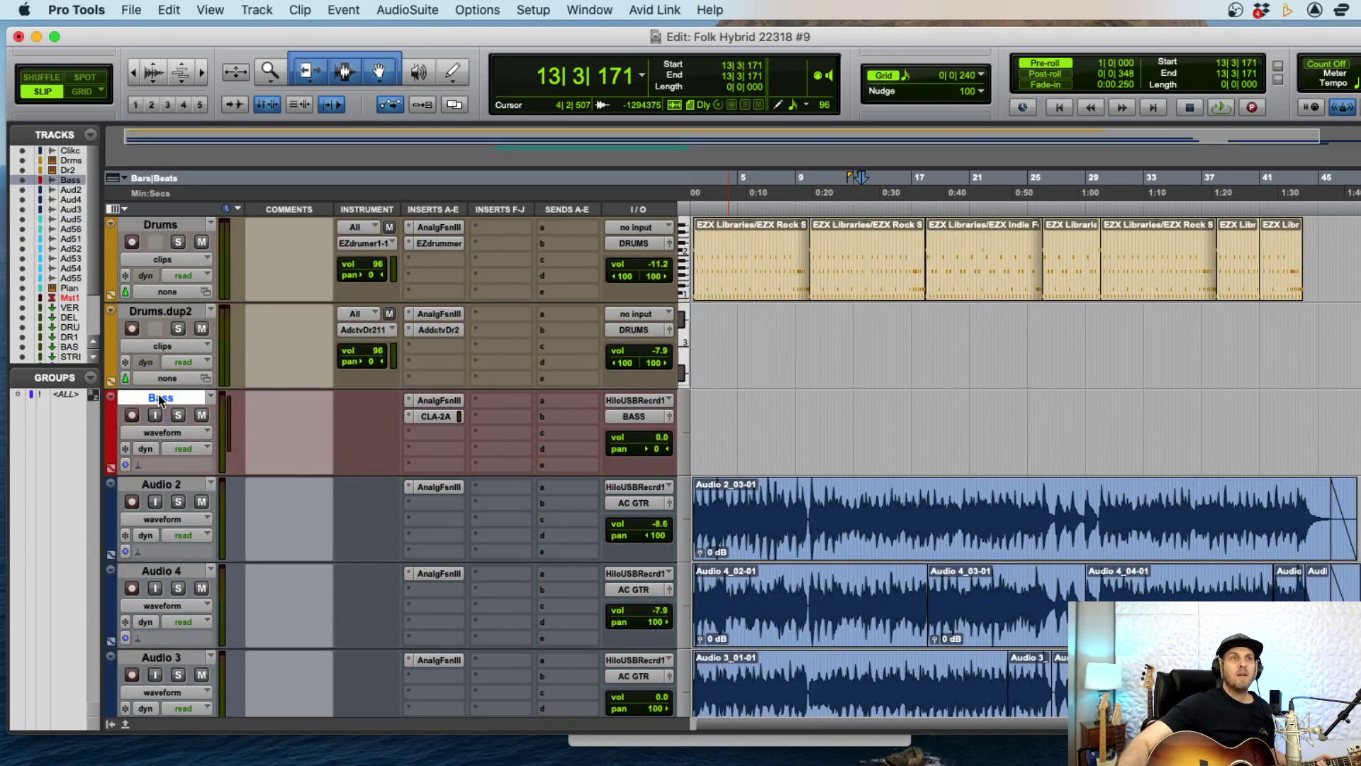
click(132, 416)
click(131, 416)
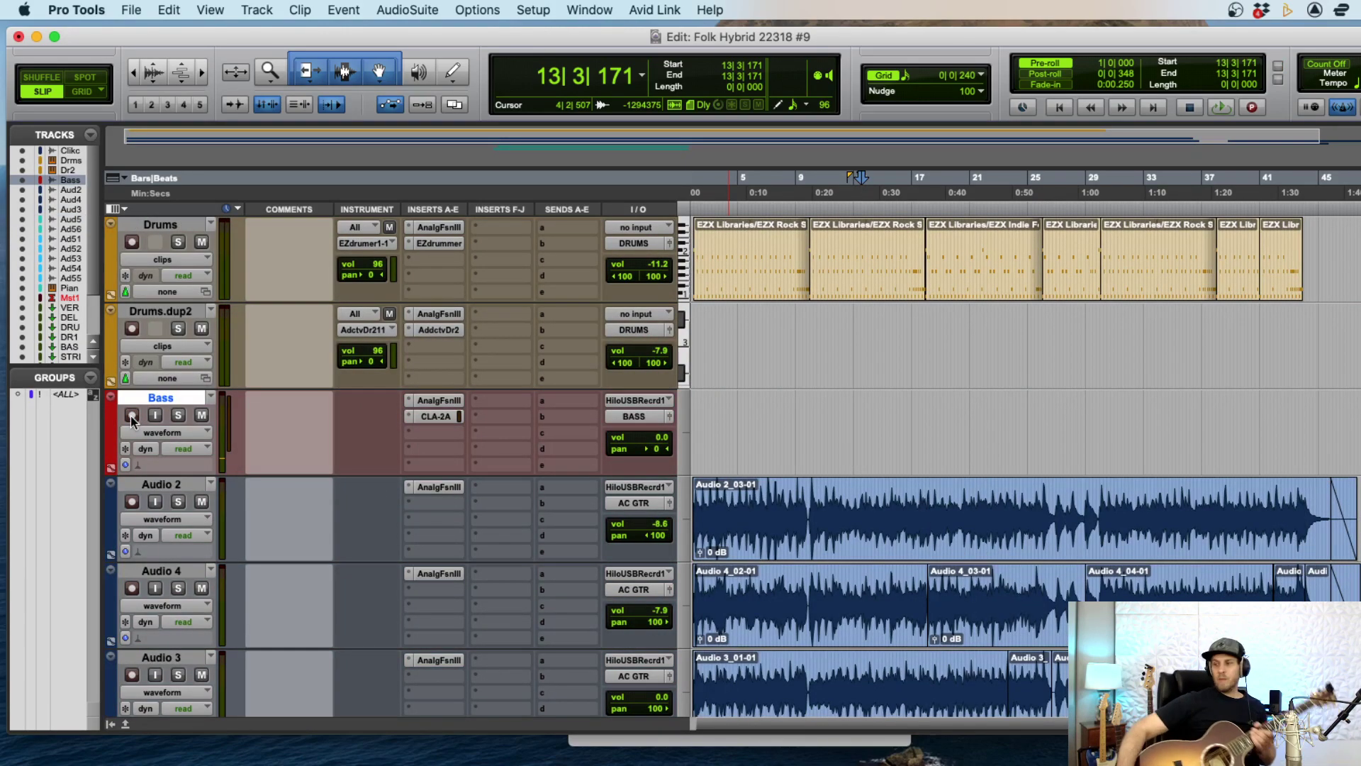
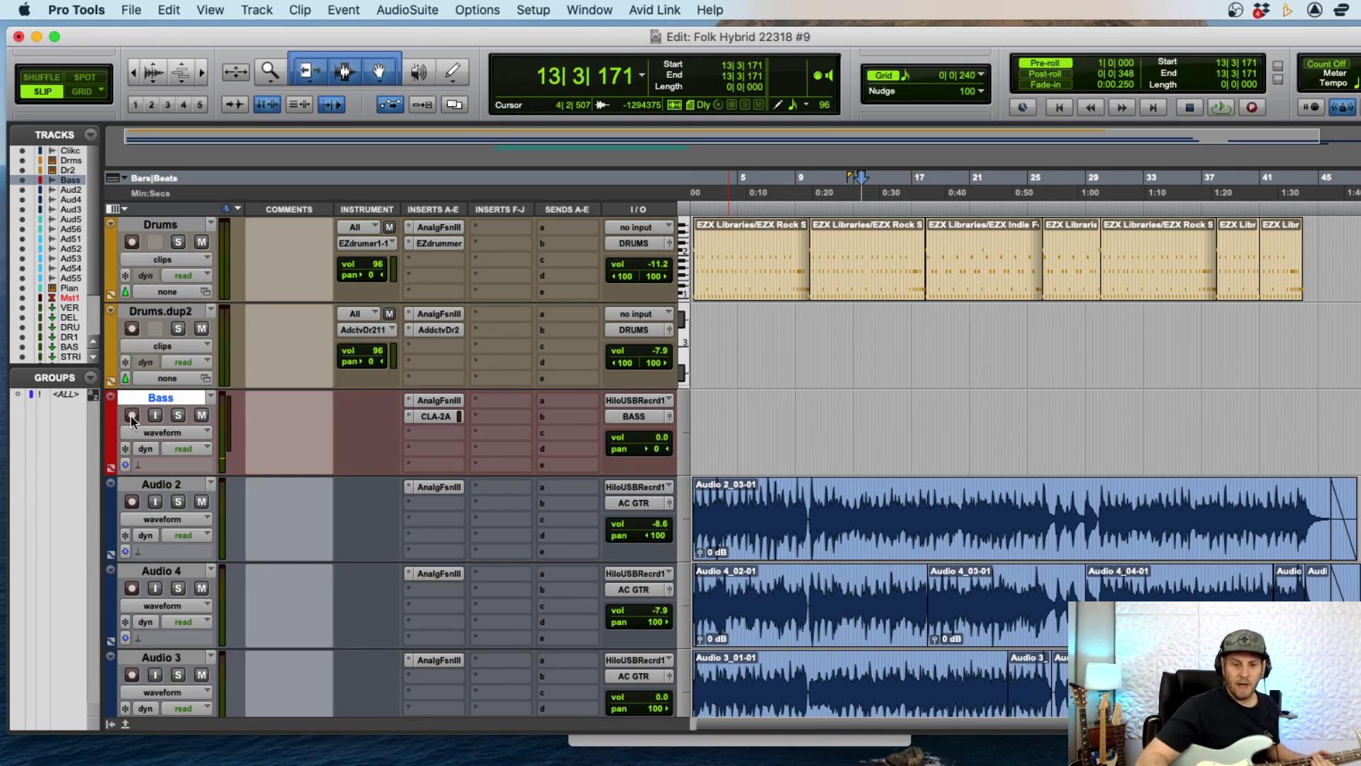
click(792, 412)
key(super+bracketright)
key(super+bracketright)
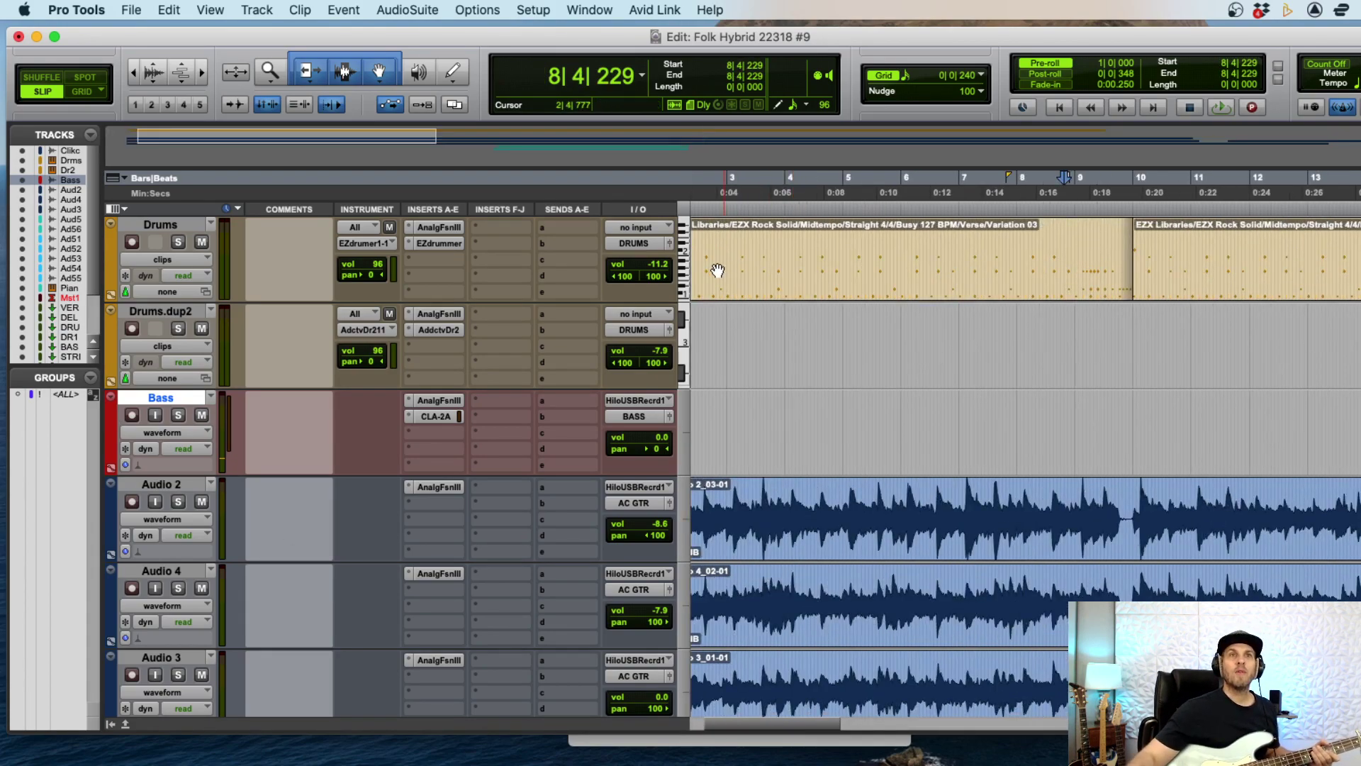
- Set the volume of Drums to -2.0 dB, Audio 2 to -11.9 dB and Audio 4 to -13.8 dB
click(660, 264)
scroll(844, 364, down, 2)
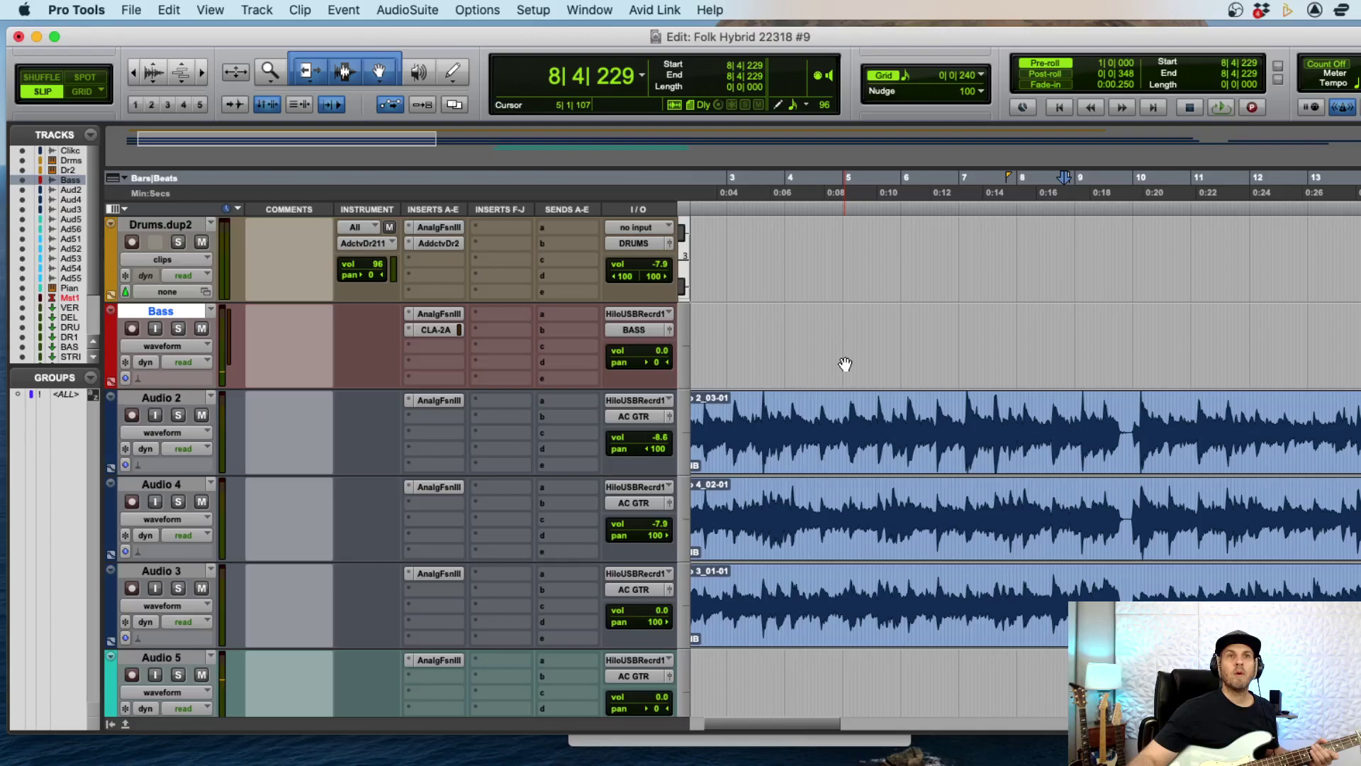
drag(660, 528, 660, 543)
drag(659, 437, 659, 448)
mouse_move(656, 531)
mouse_down()
mouse_move(664, 521)
mouse_move(664, 539)
mouse_up()
scroll(982, 509, up, 2)
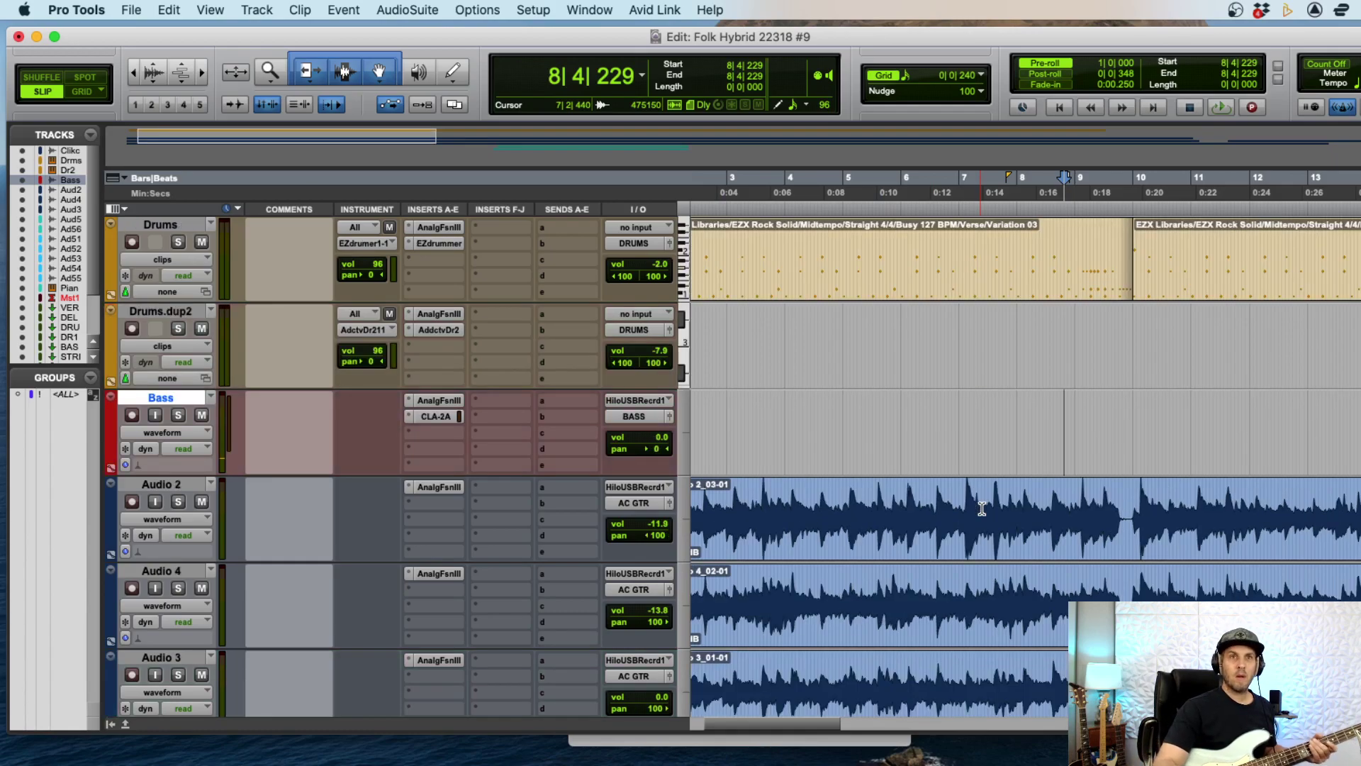
- Set the Bass track's input to Hilo USB Record 2 (Mono) and arm the track for recording
click(648, 400)
mouse_move(674, 399)
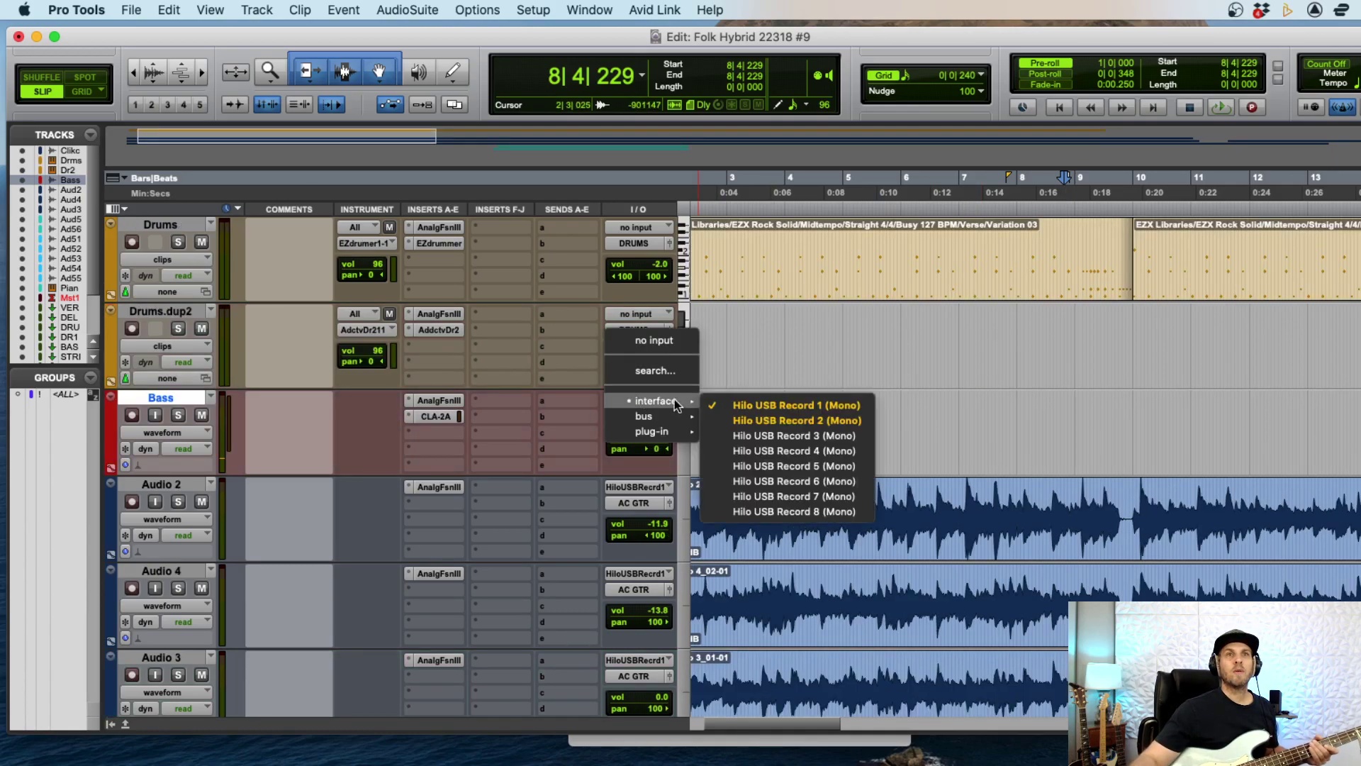
click(743, 421)
click(132, 415)
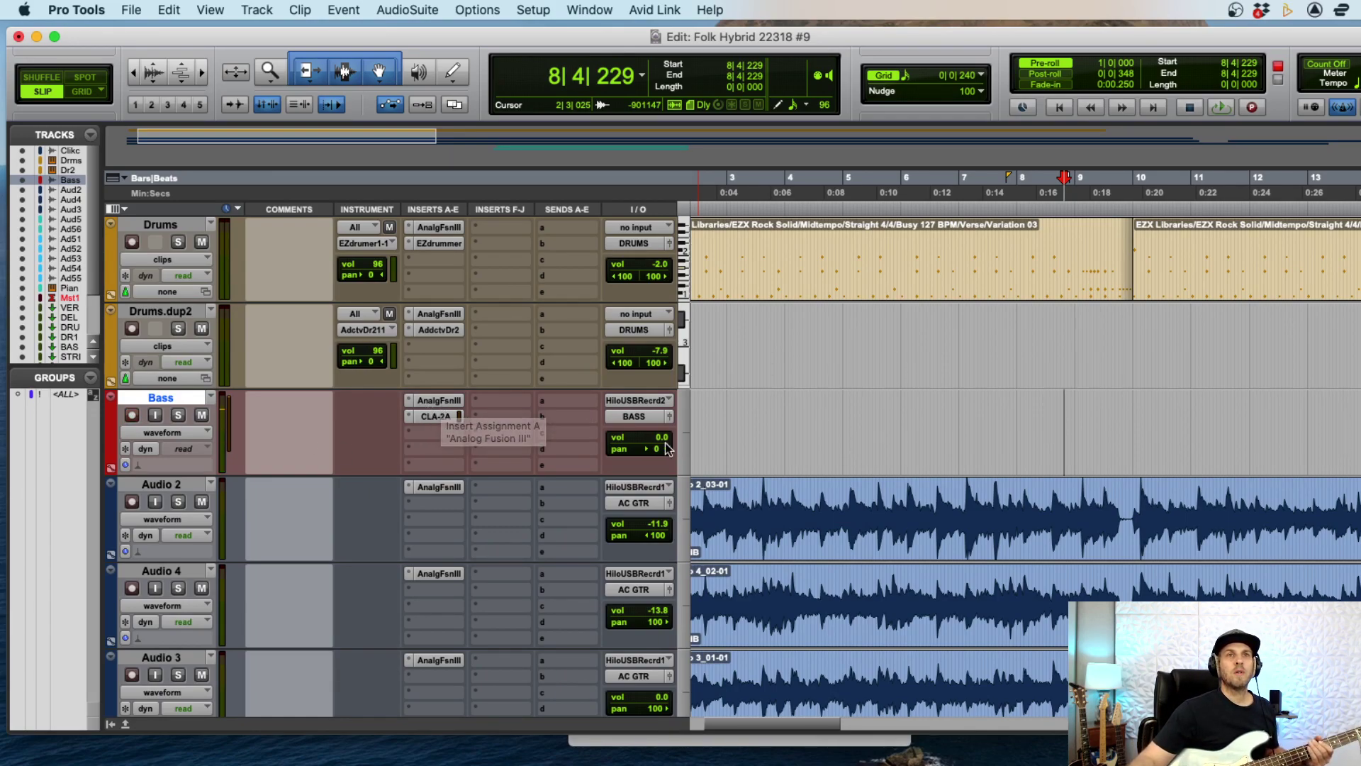
- Inspect the Analog Fusion III insert on the Bass track and set its CLA-2A compressor's peak reduction to about 30
click(437, 399)
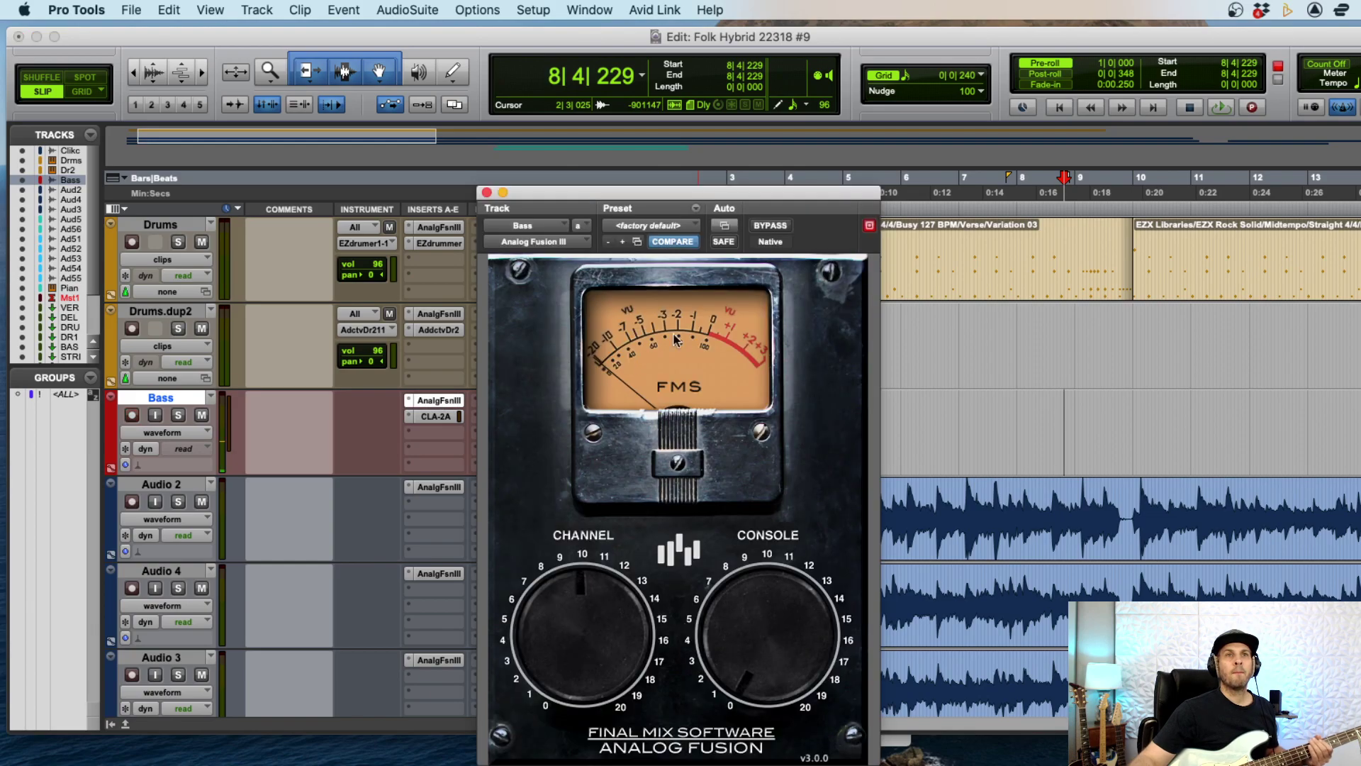
click(484, 190)
click(439, 417)
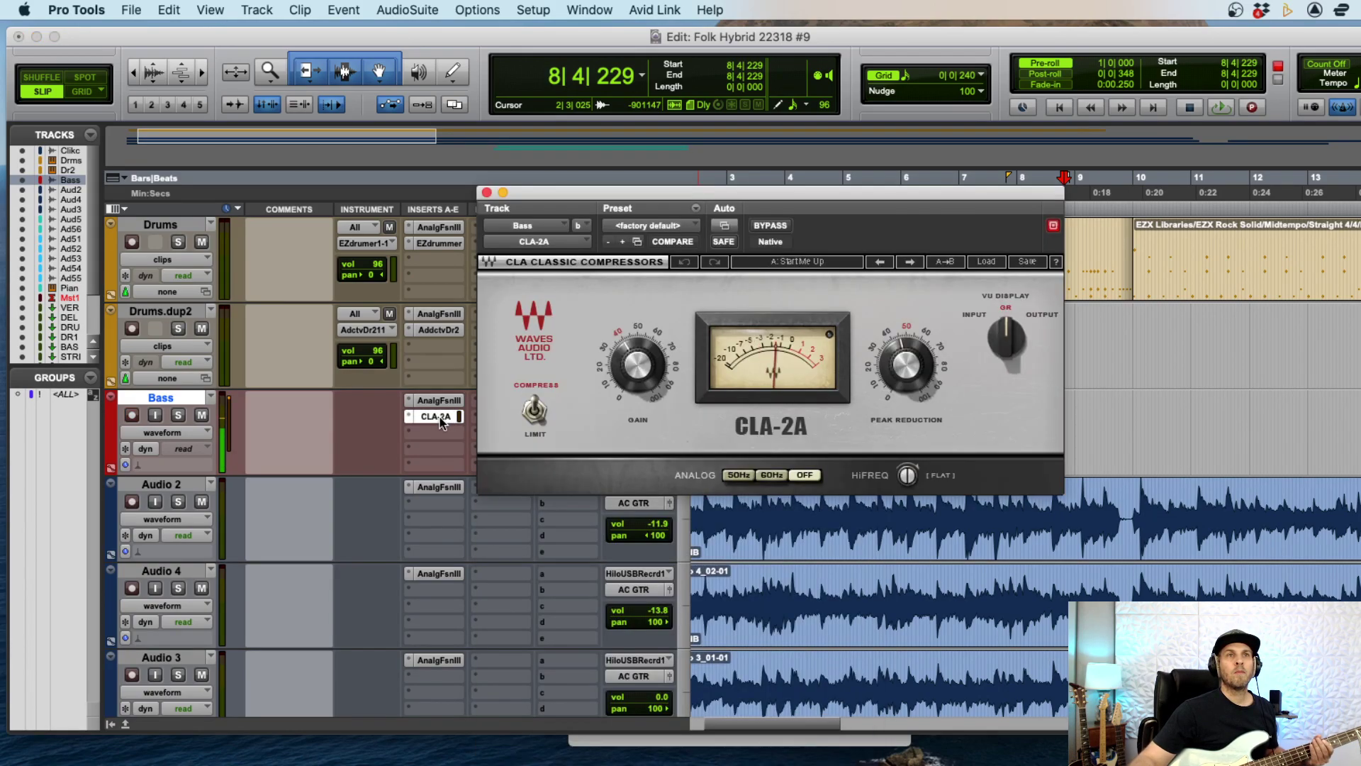
mouse_move(906, 365)
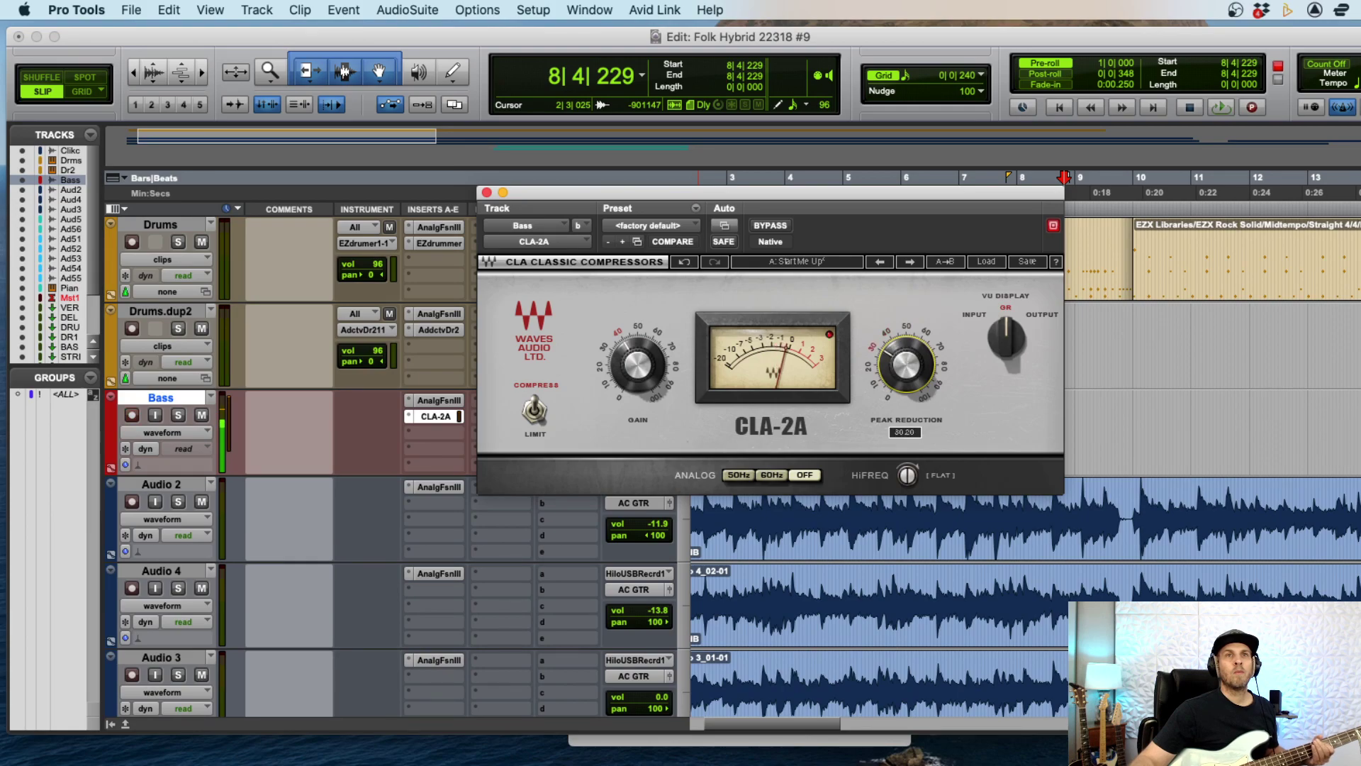
click(487, 191)
- Check the BASS bus and set the Bass track's volume to -5.9 dB
scroll(508, 472, down, 15)
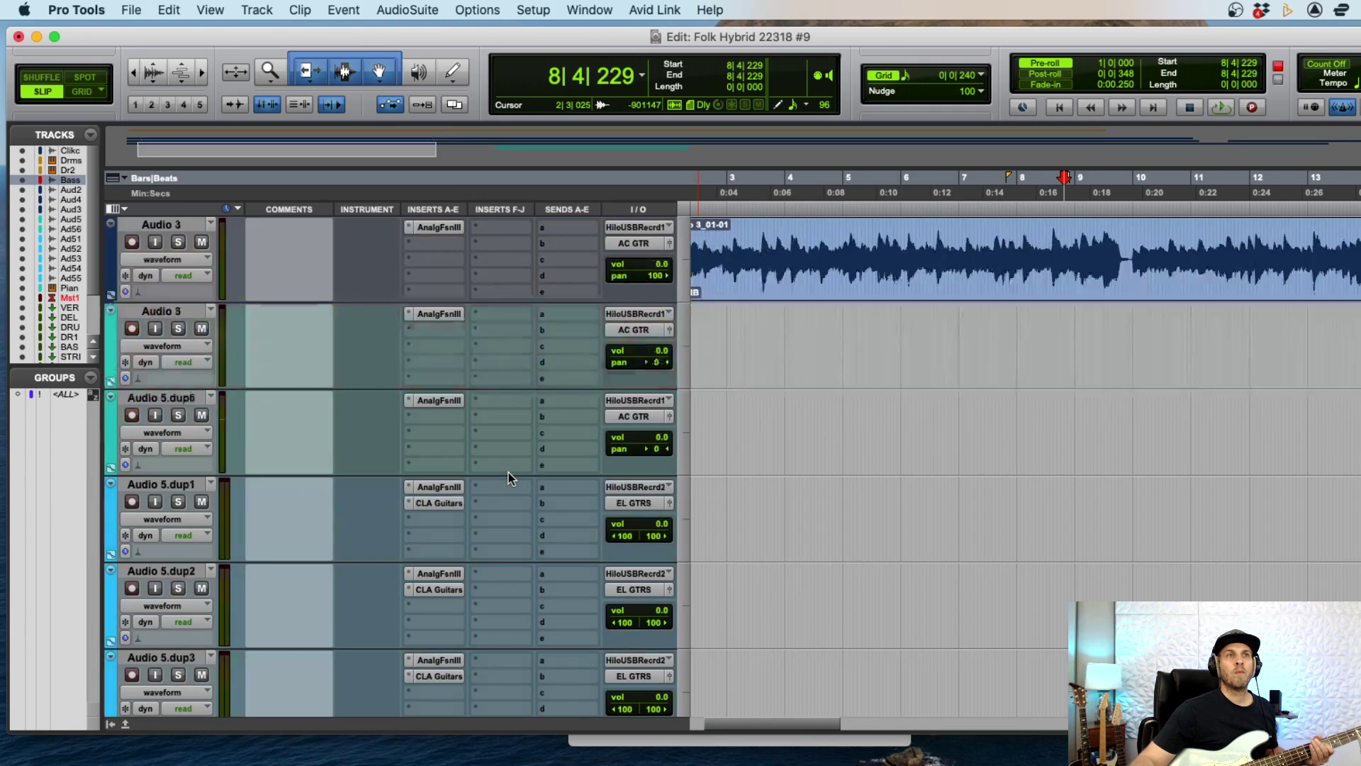
scroll(508, 472, down, 3)
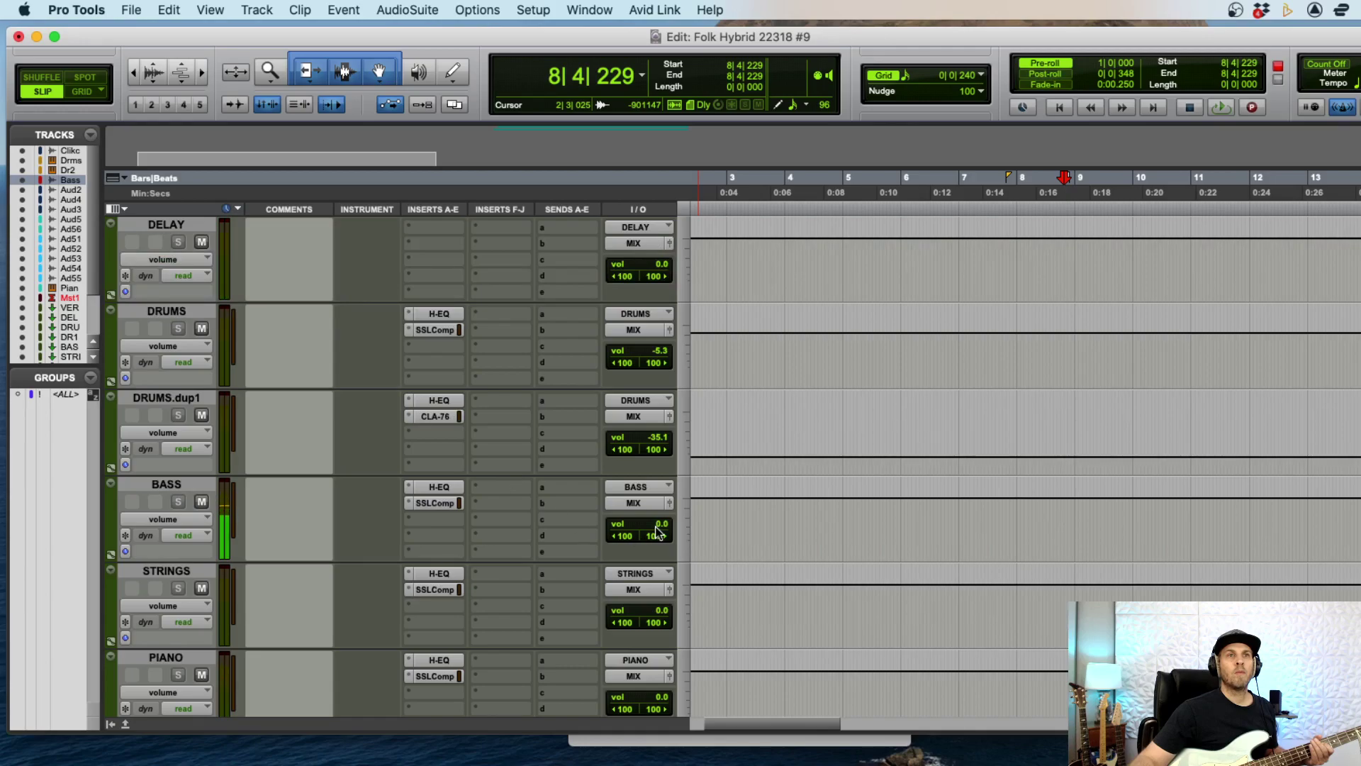
drag(658, 529, 658, 538)
scroll(879, 551, up, 17)
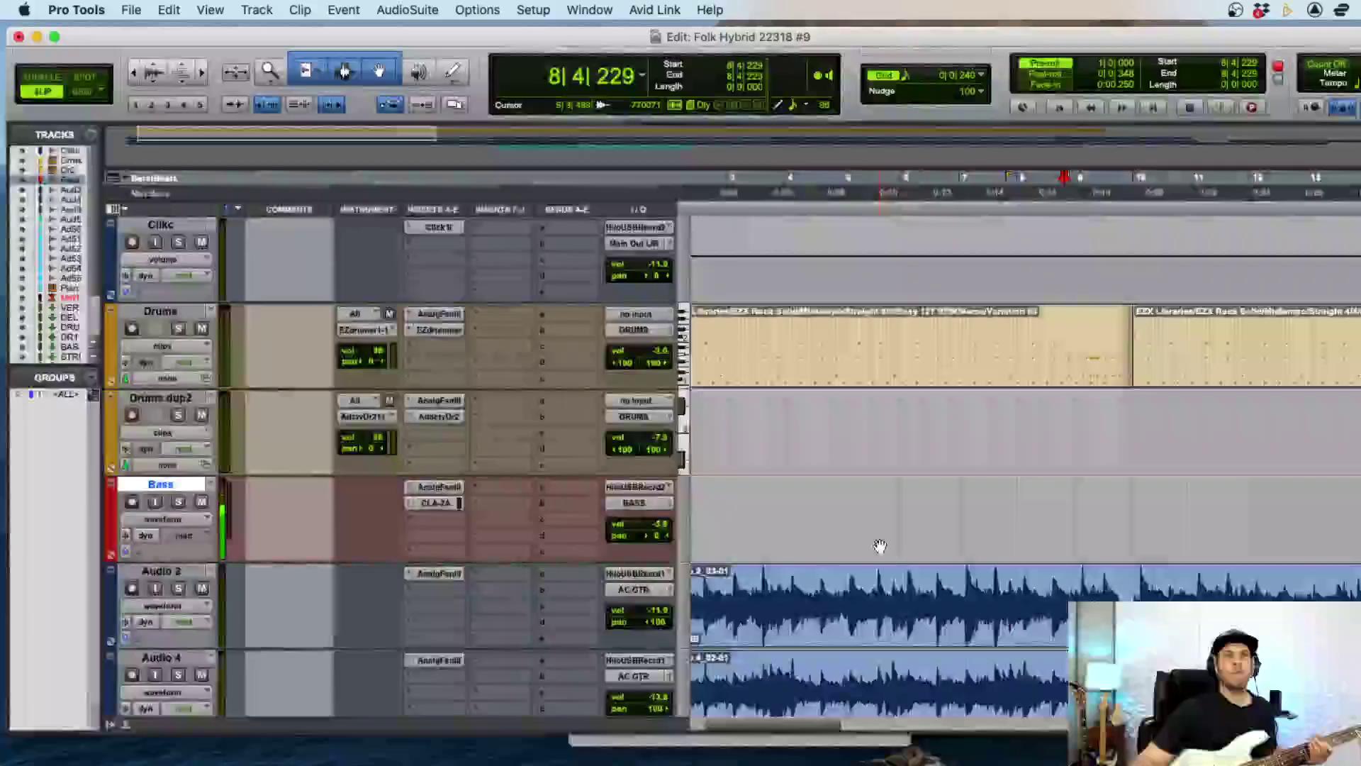
- Record a bass take on the Bass track from 9|3|124 to 18|4|069
click(1101, 503)
key(space)
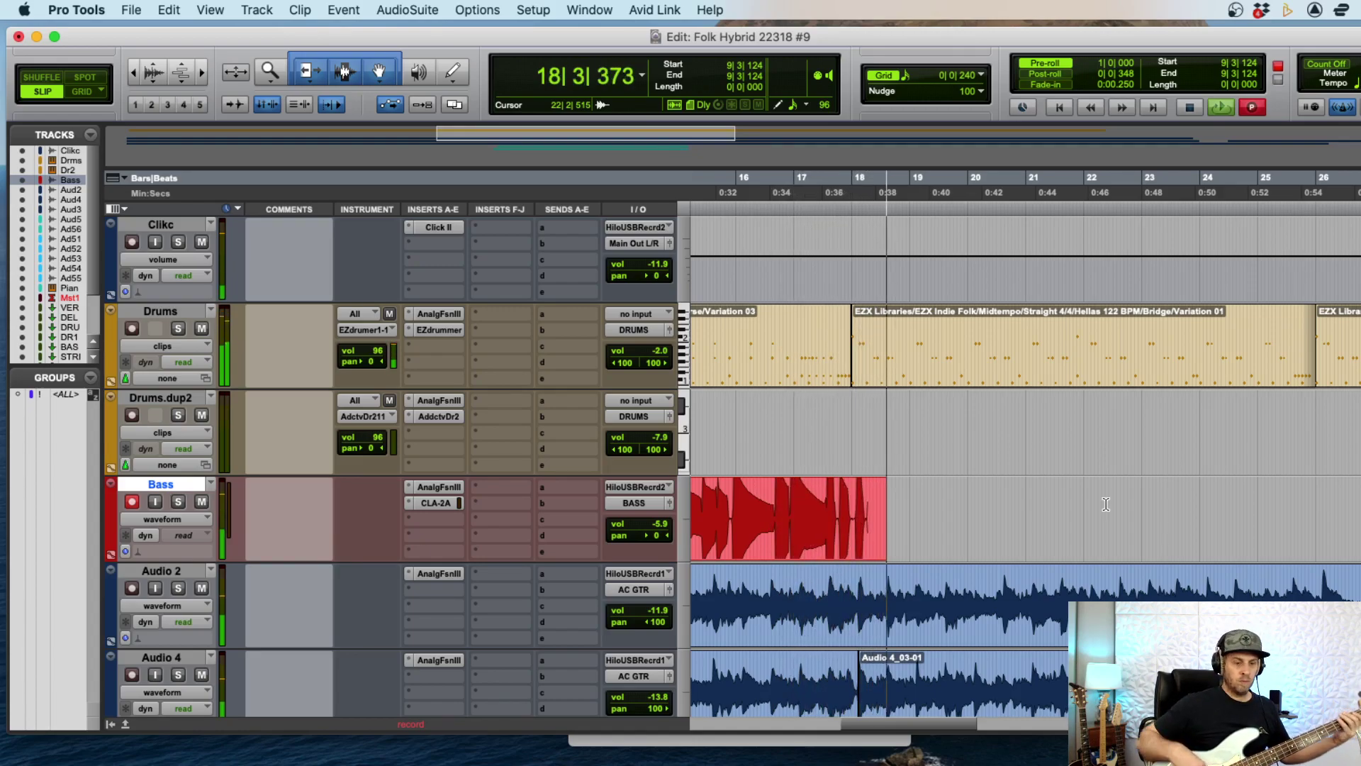
key(space)
- Lower Audio 5 to about -13.2 dB and Audio 5.dup6 to -11.2 dB, panning Audio 5.dup6 fully left
scroll(1158, 513, down, 10)
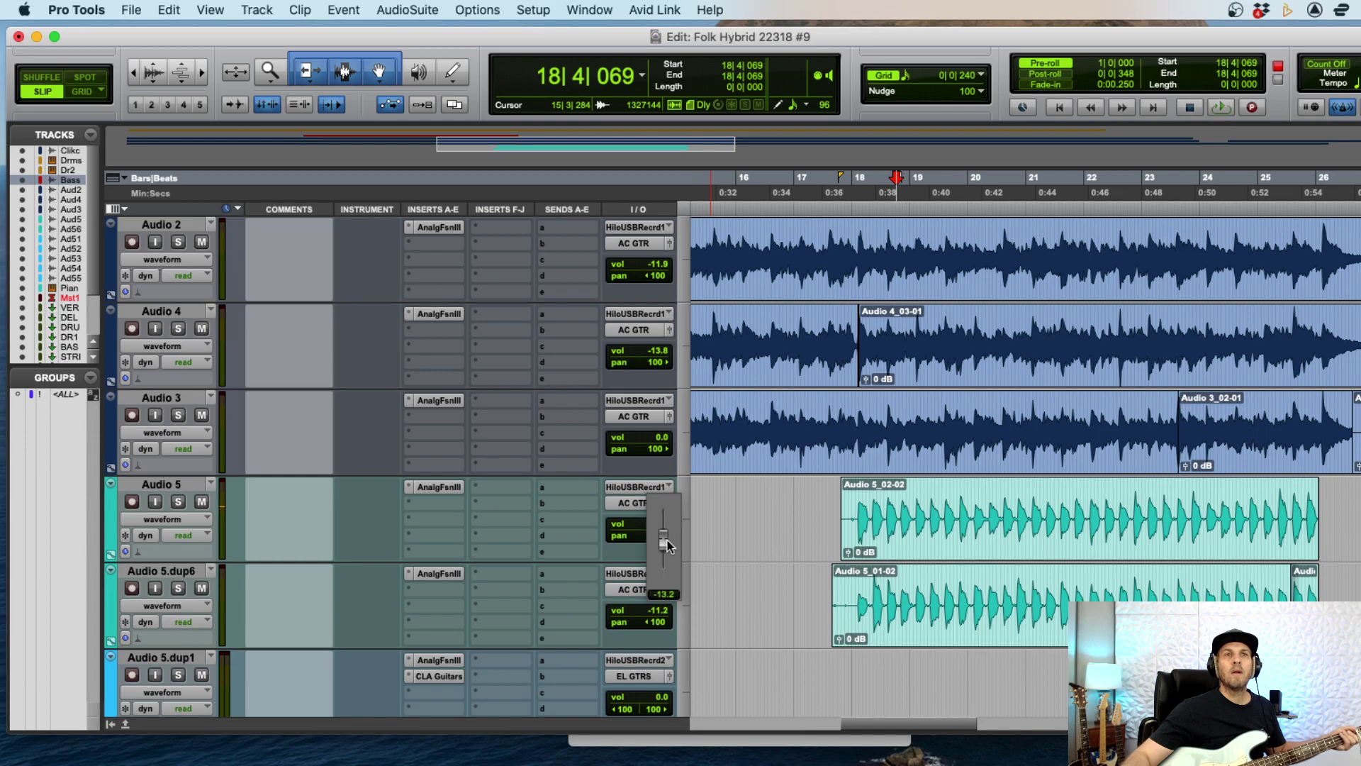
scroll(780, 539, up, 10)
- Delete the bass take and record a new one from 9|3|124 to about bar 14
click(807, 541)
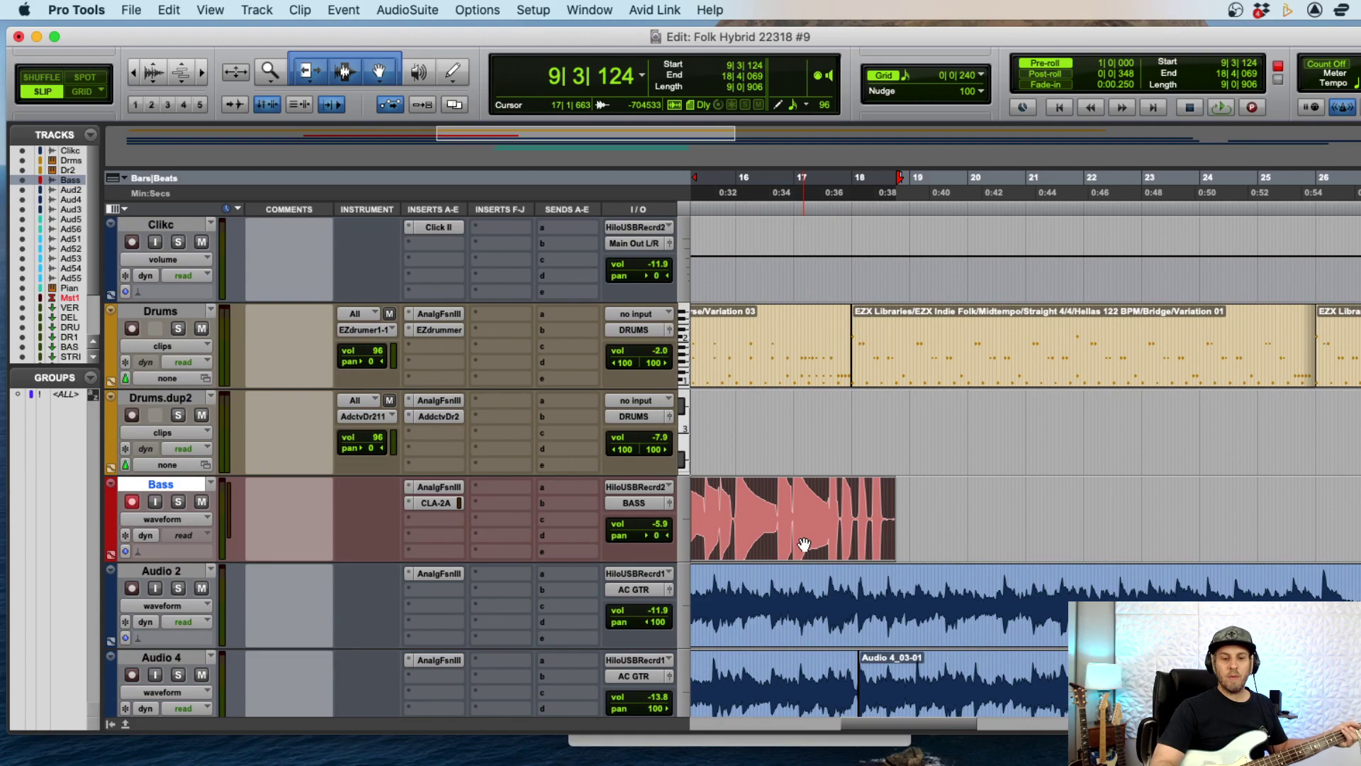
key(Delete)
key(super+space)
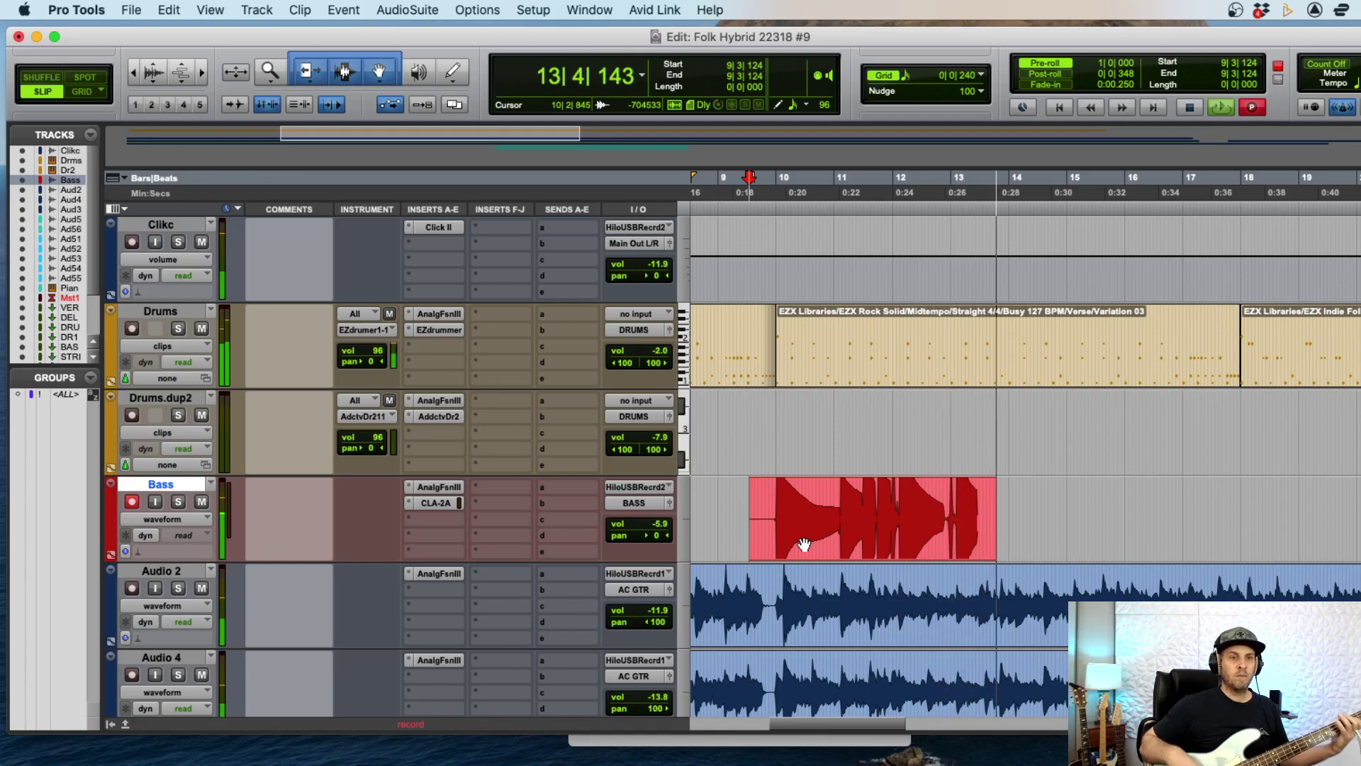
key(space)
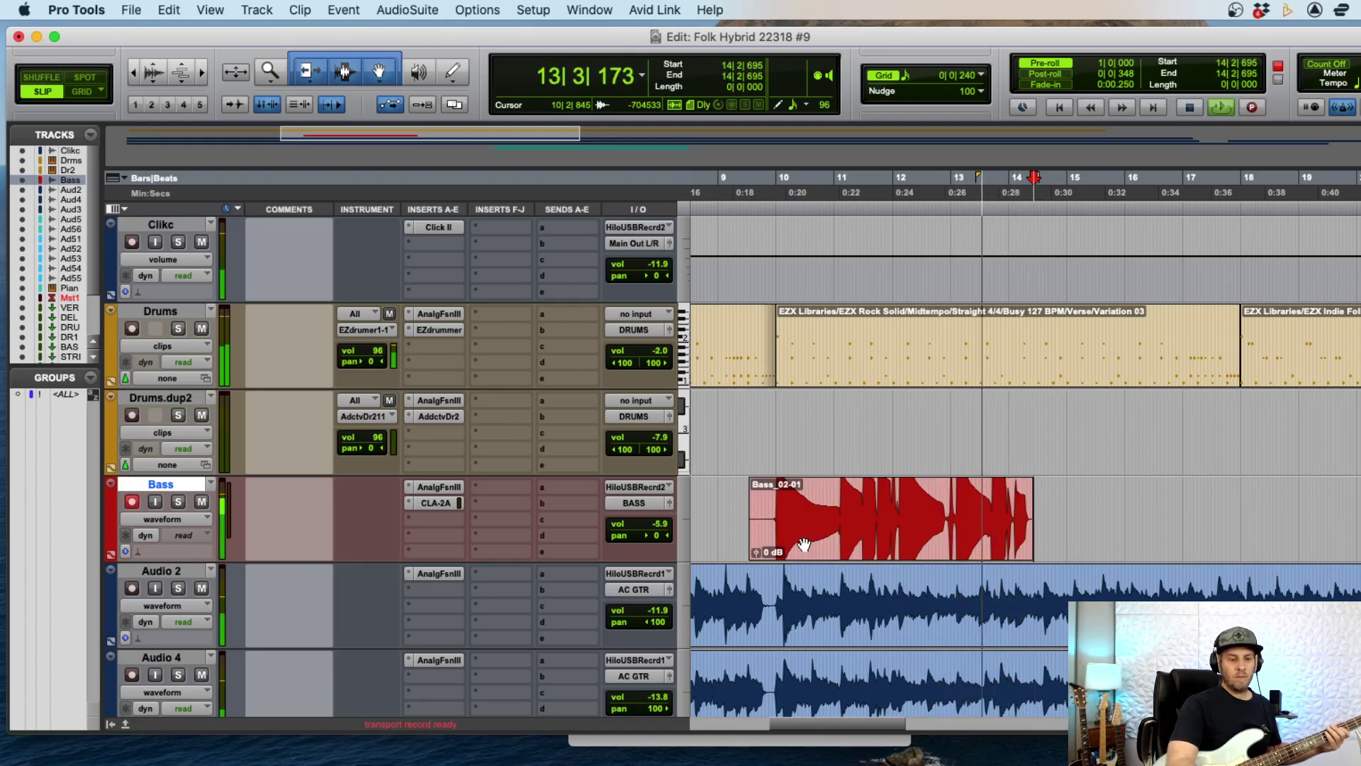
key(super+bracketright)
key(super+bracketleft)
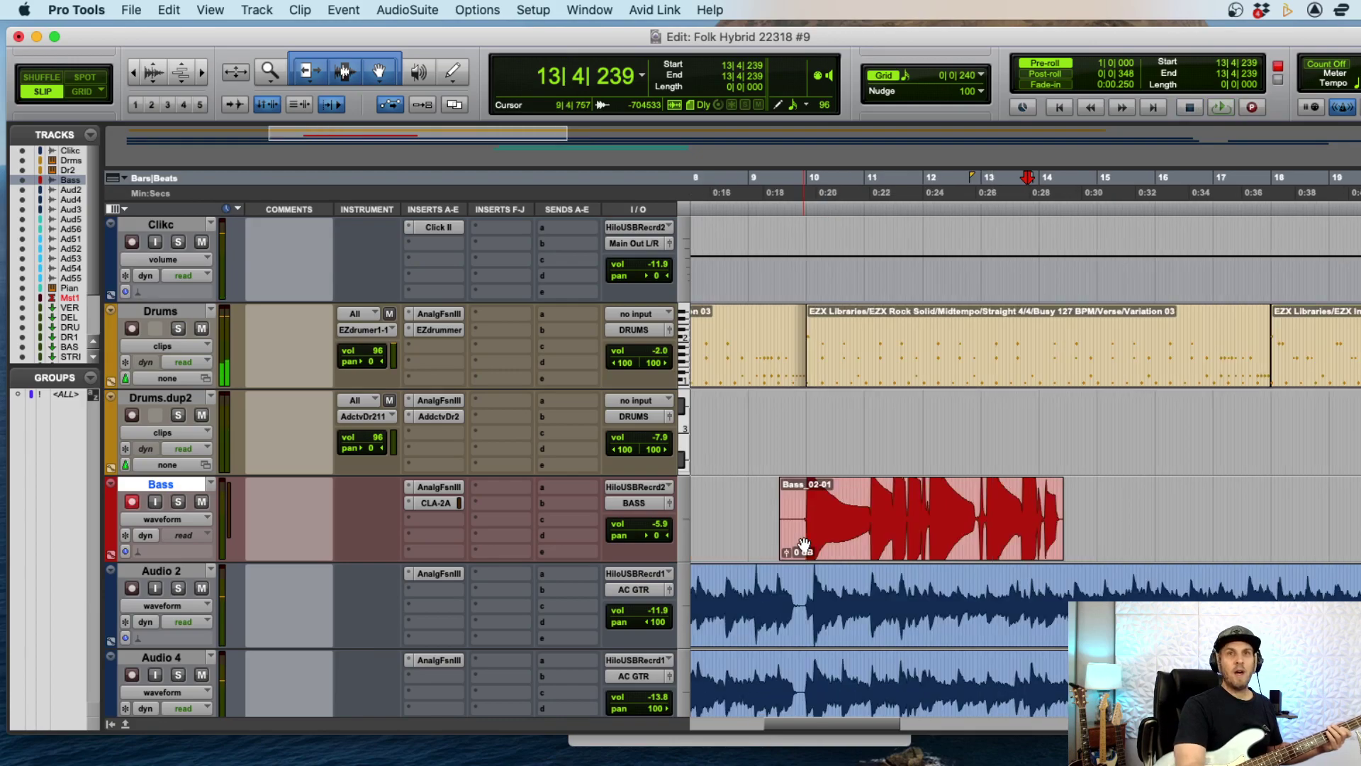
- Remove the short bass take and try recording it again from 9|3|124, discarding that attempt
click(888, 545)
key(super+z)
key(super+space)
key(super+bracketright)
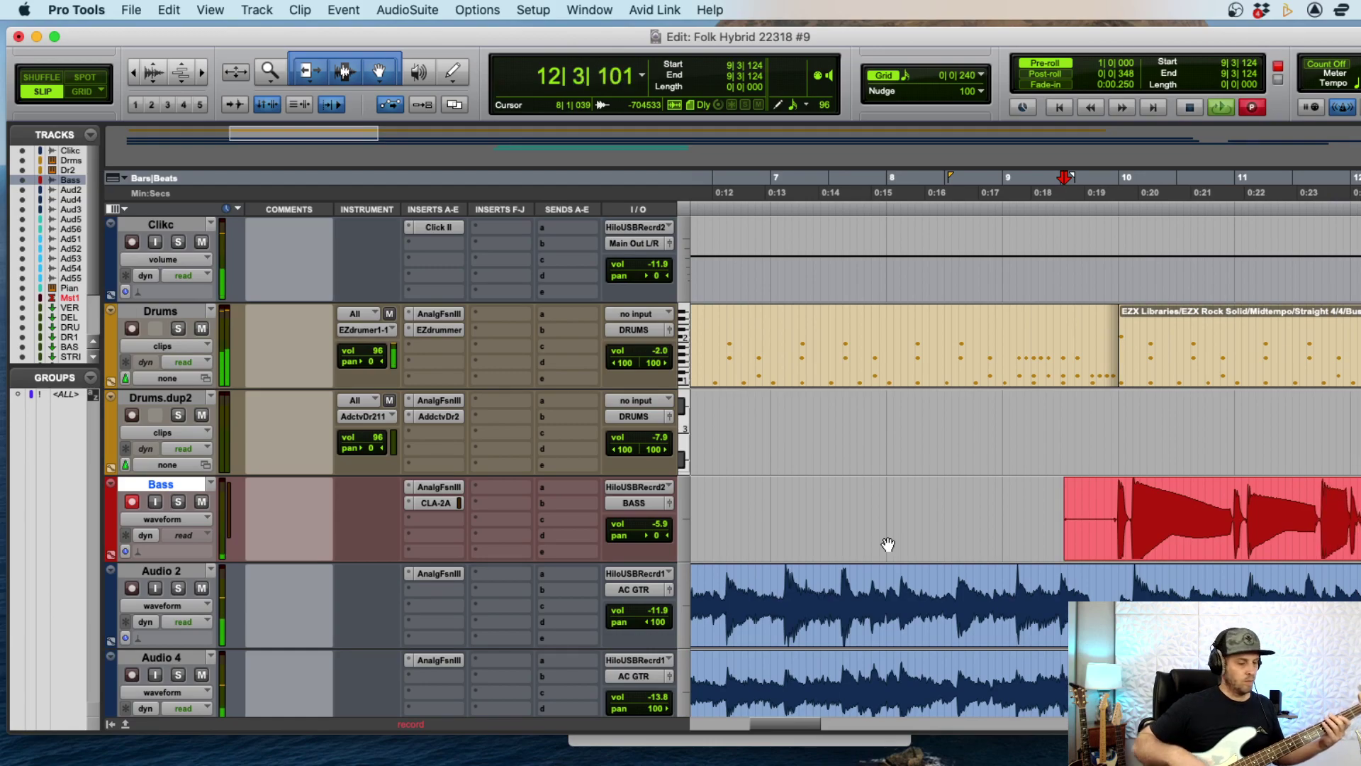
key(super+period)
- Record the bass from 9|3|124 to 16|4|323 and continue with a second take from 15|3|608 to 29|3|730
key(super+space)
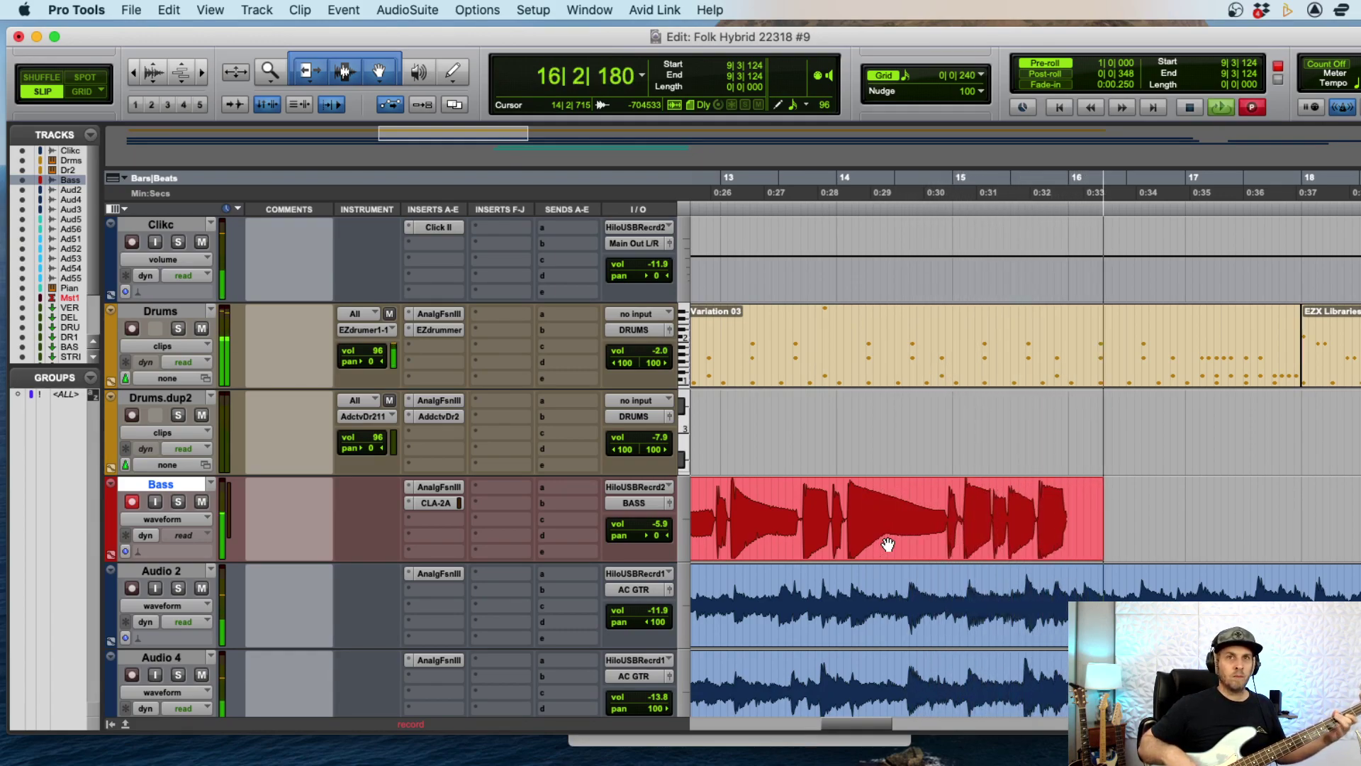
key(space)
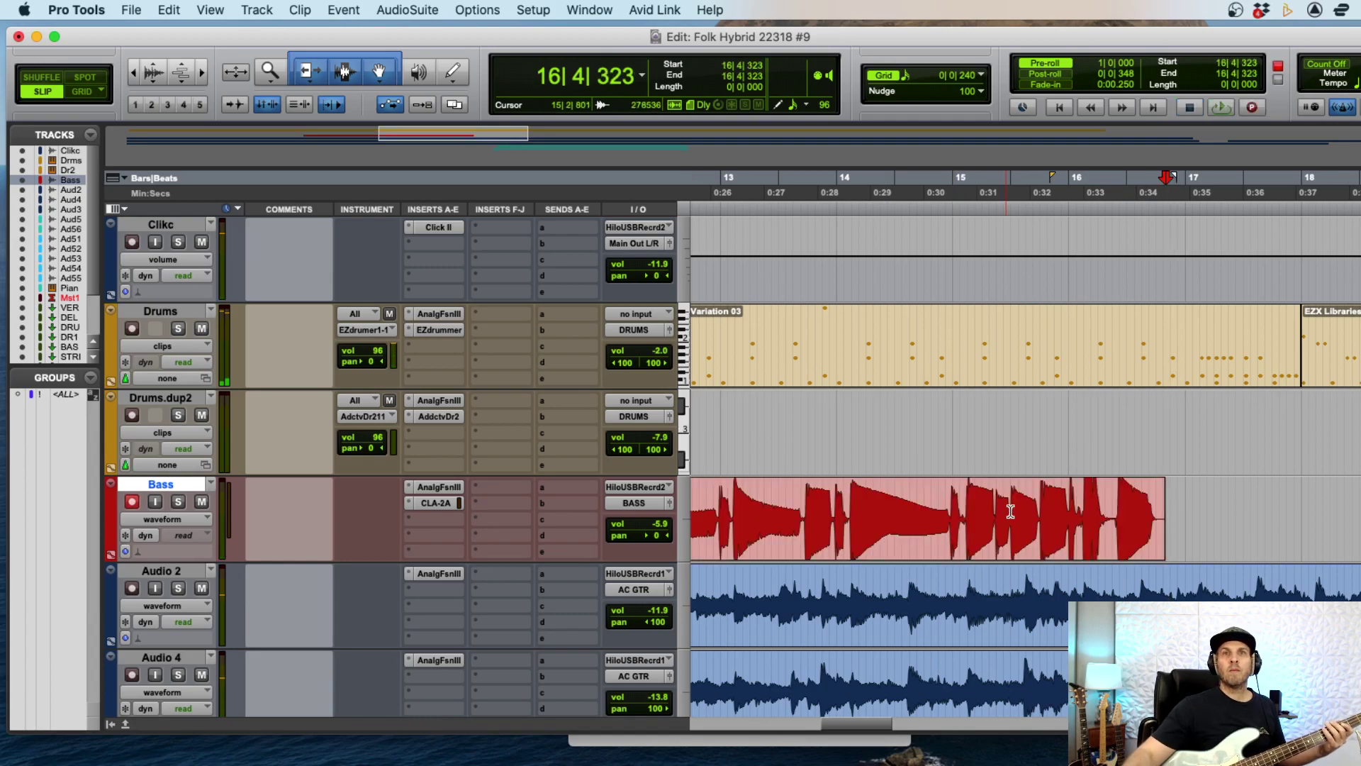
key(super+bracketright)
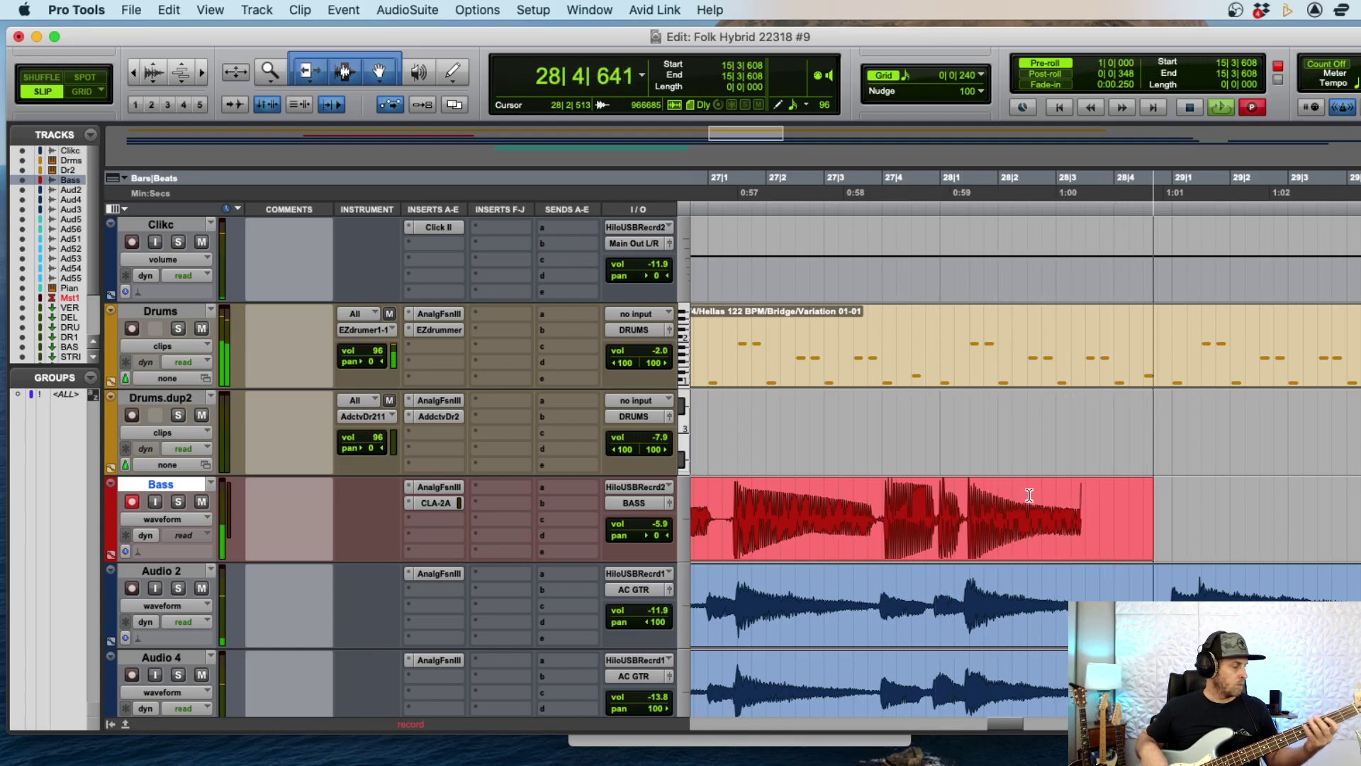
key(space)
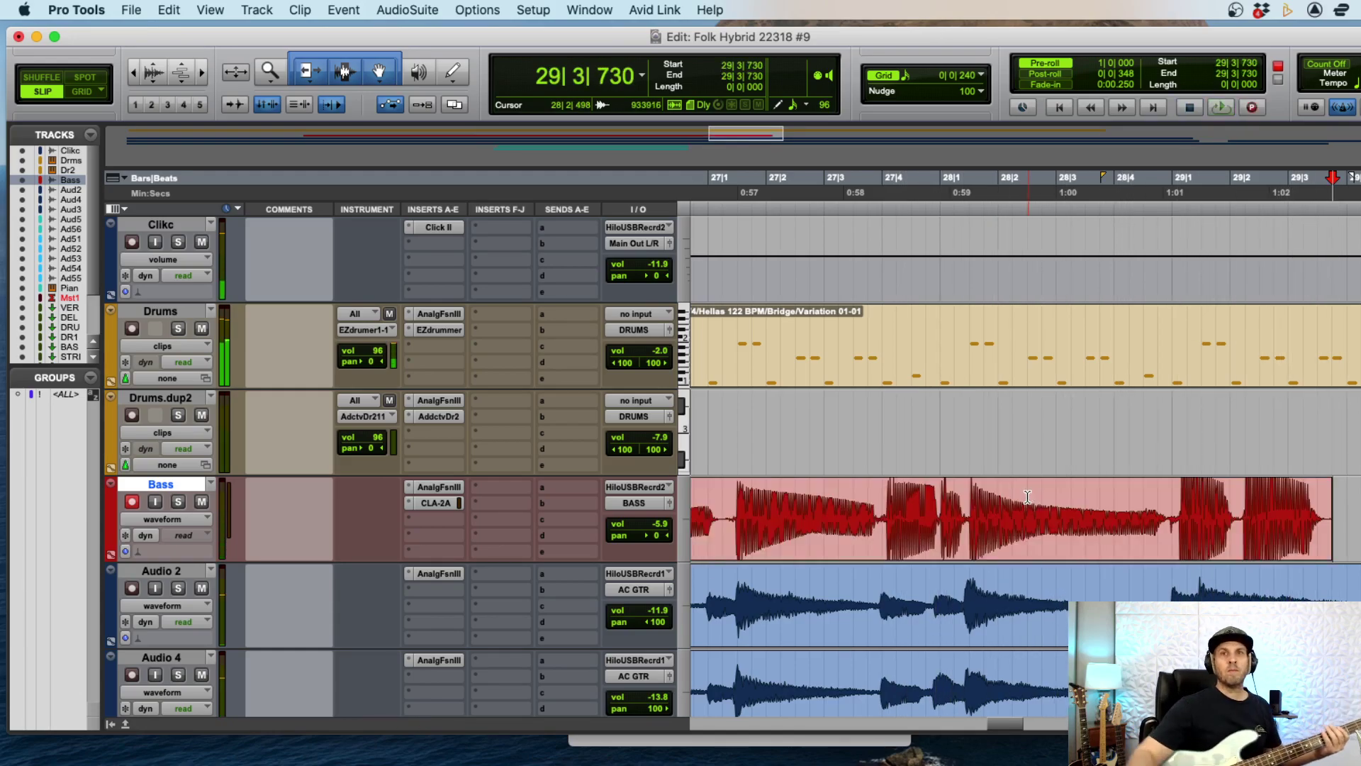
- Record a replacement bass take from 28|4|571 to beyond bar 31
key(space)
key(super+bracketright)
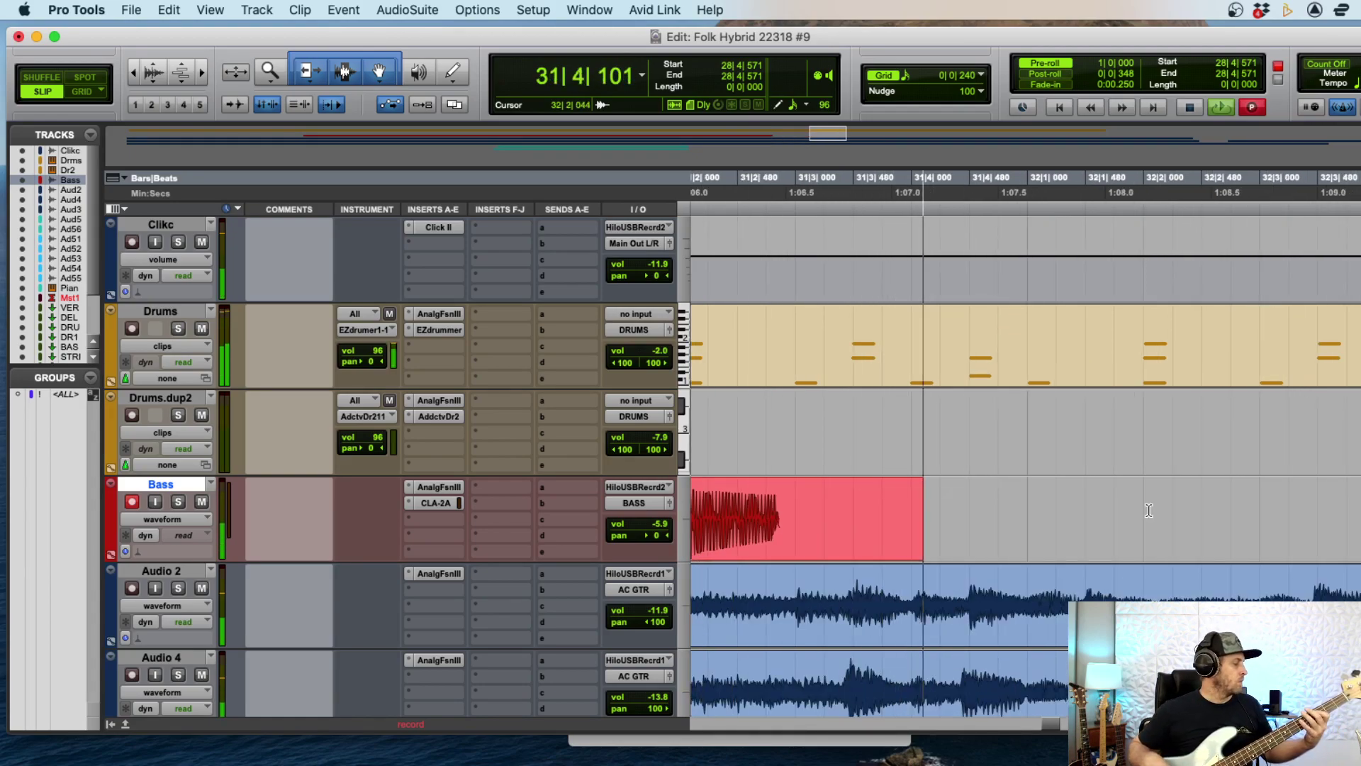
key(space)
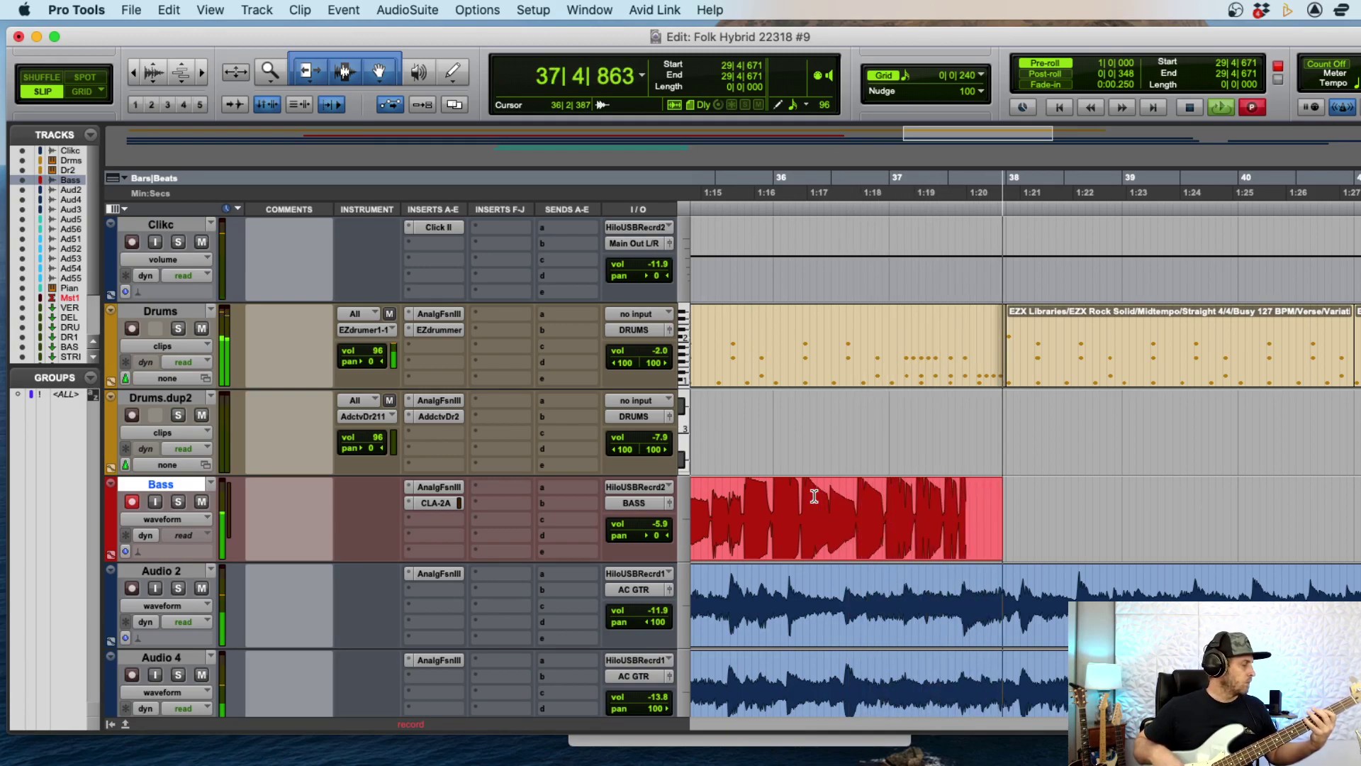
- Stop the bass take that starts at 29|4|671 and undo it
key(space)
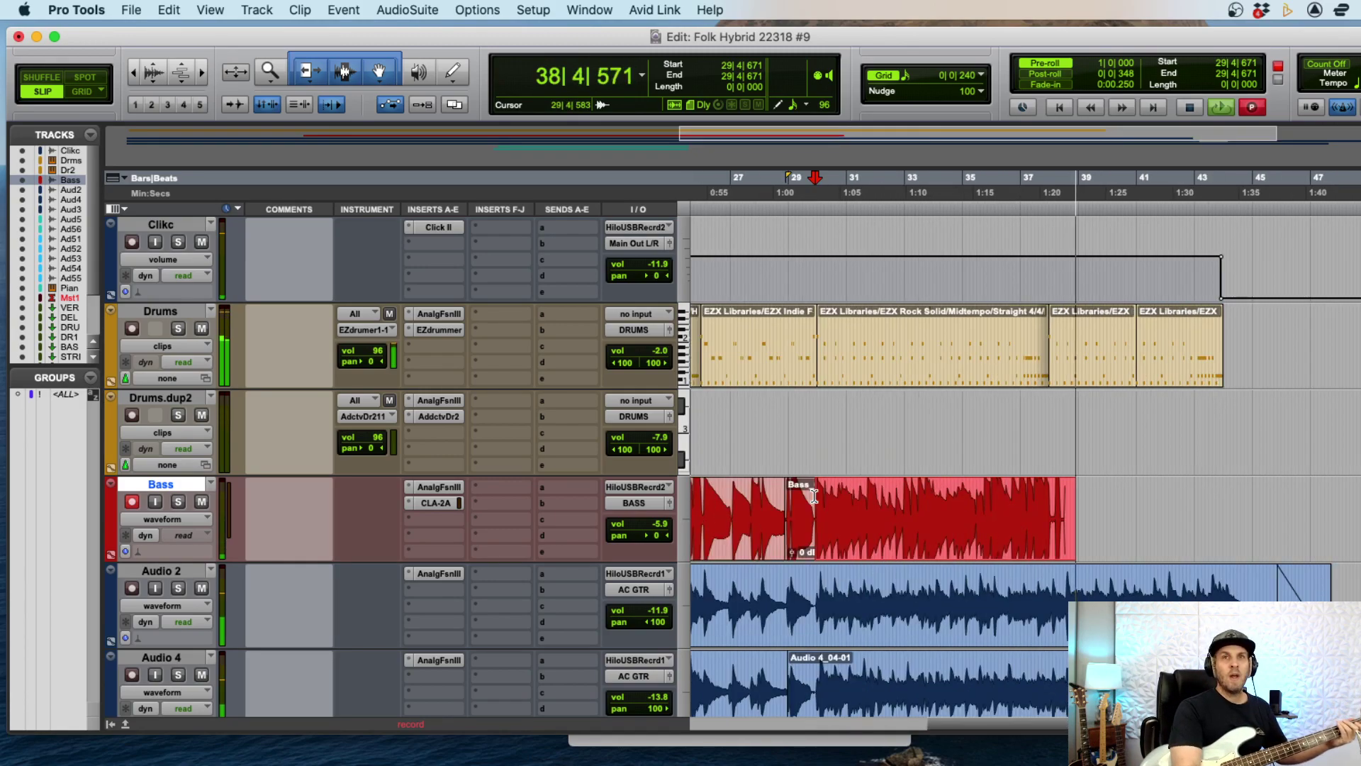
click(902, 546)
key(super+z)
- Record the bass from 29|4|671 through the song's ending past bar 48 and fit the session in view
key(super+space)
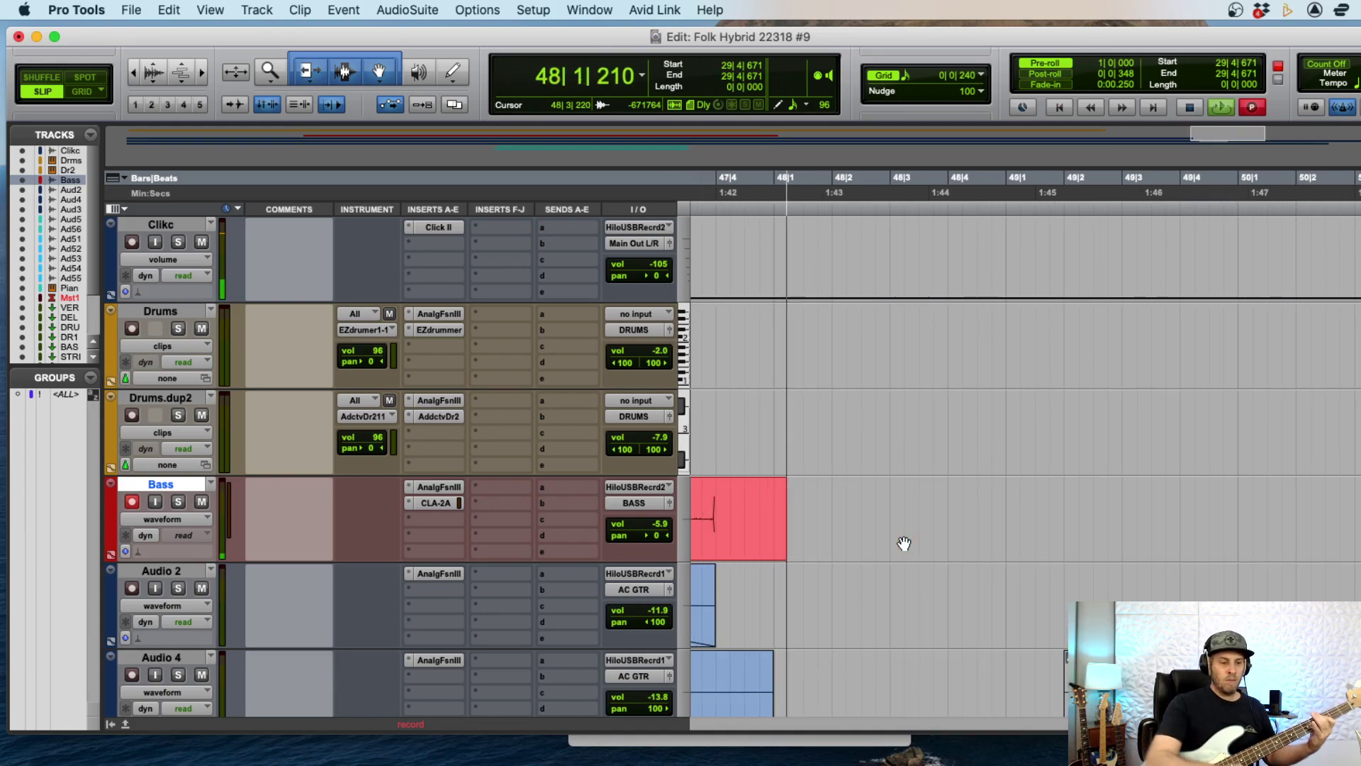
key(space)
key(alt+a)
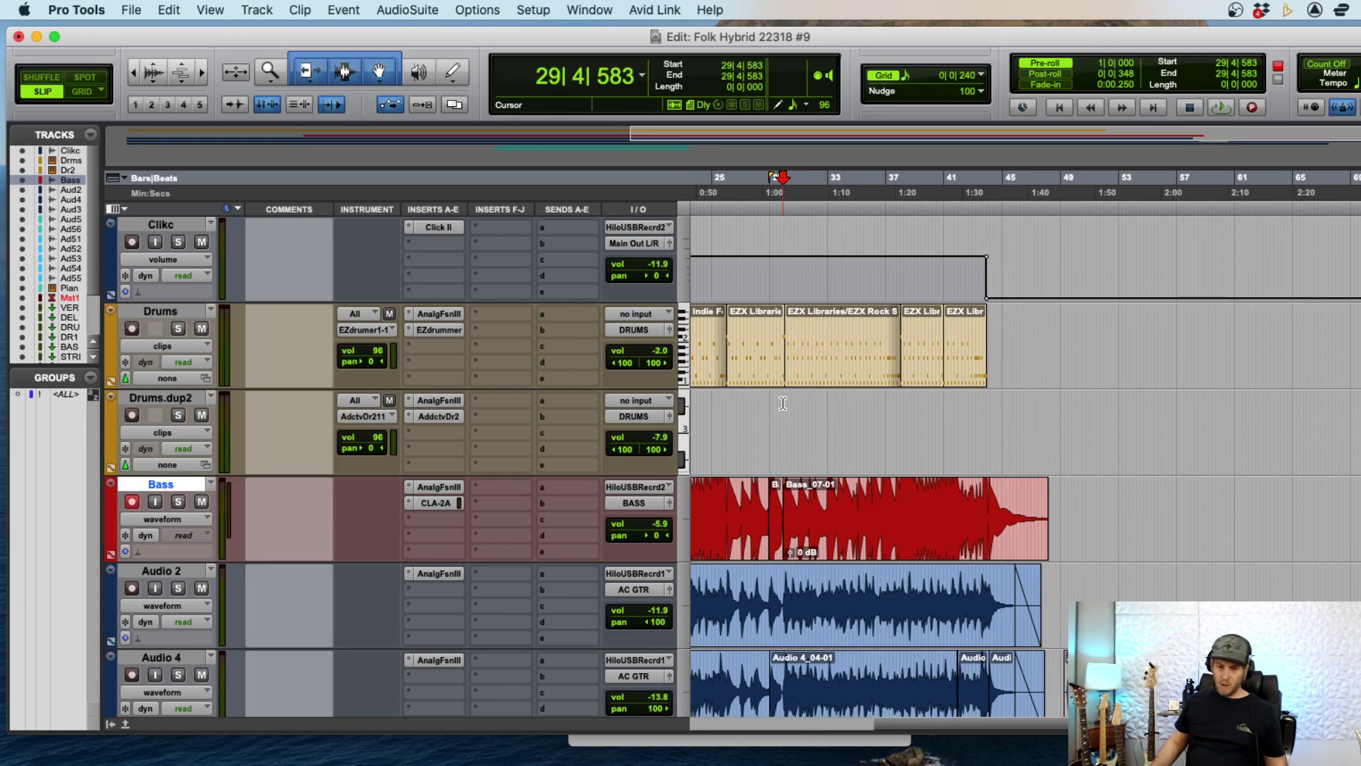
- Reduce the displayed waveform height of the audio tracks and bring the whole bass part into view
click(761, 404)
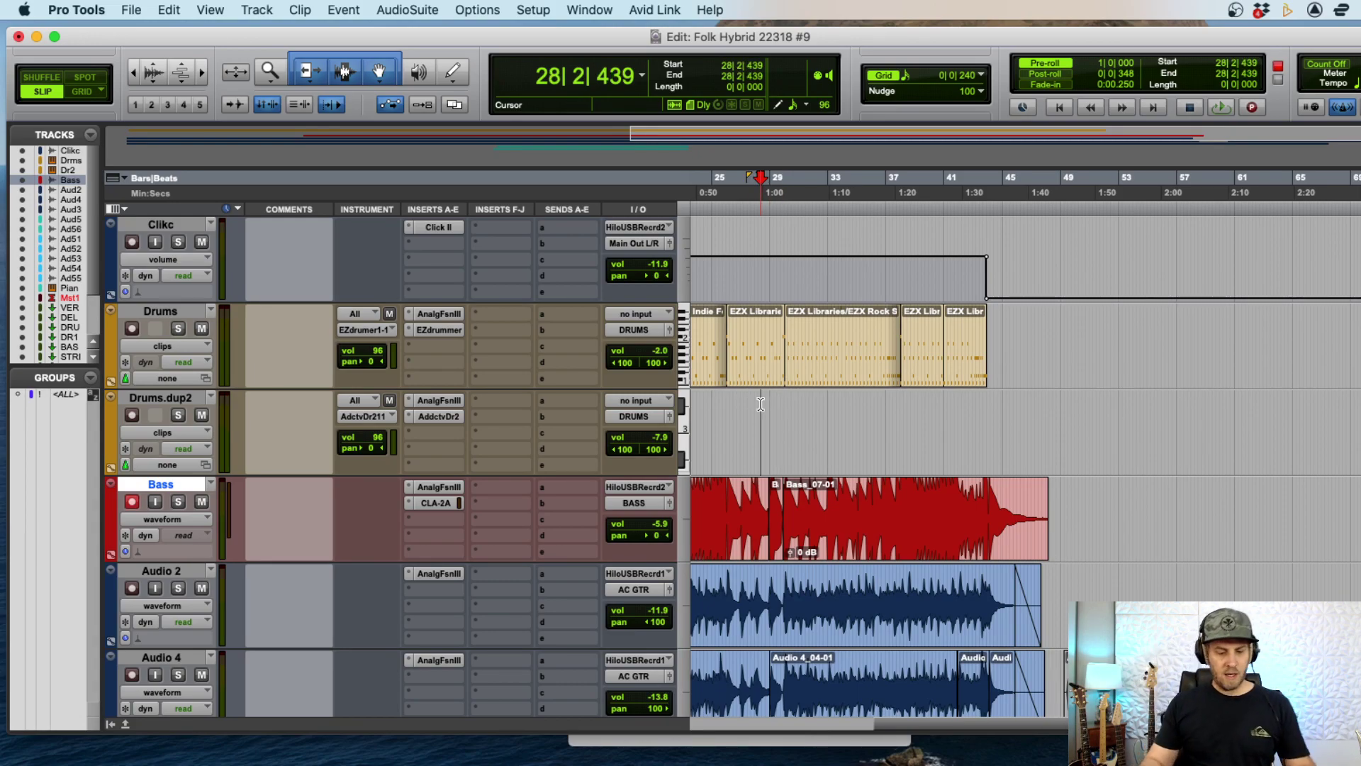
key(super+alt+bracketleft)
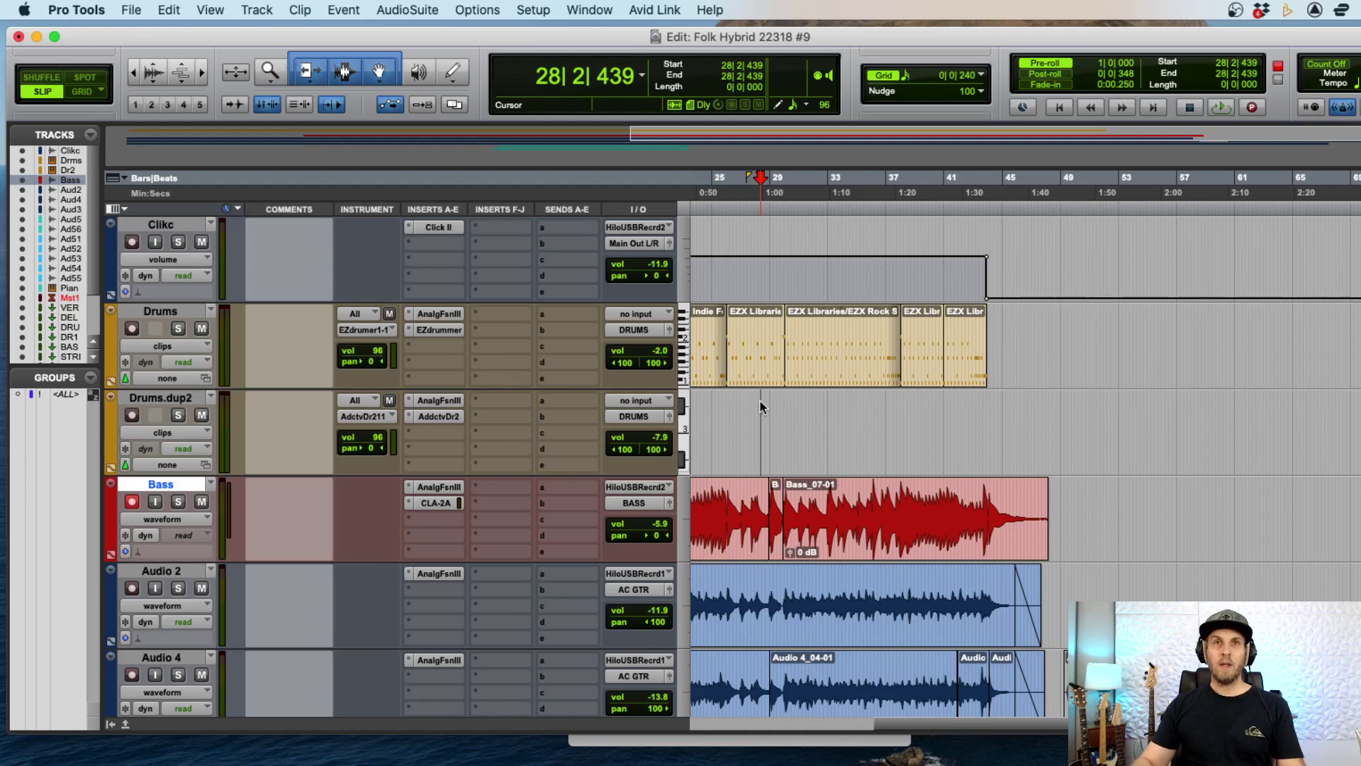
click(745, 423)
key(super+bracketleft)
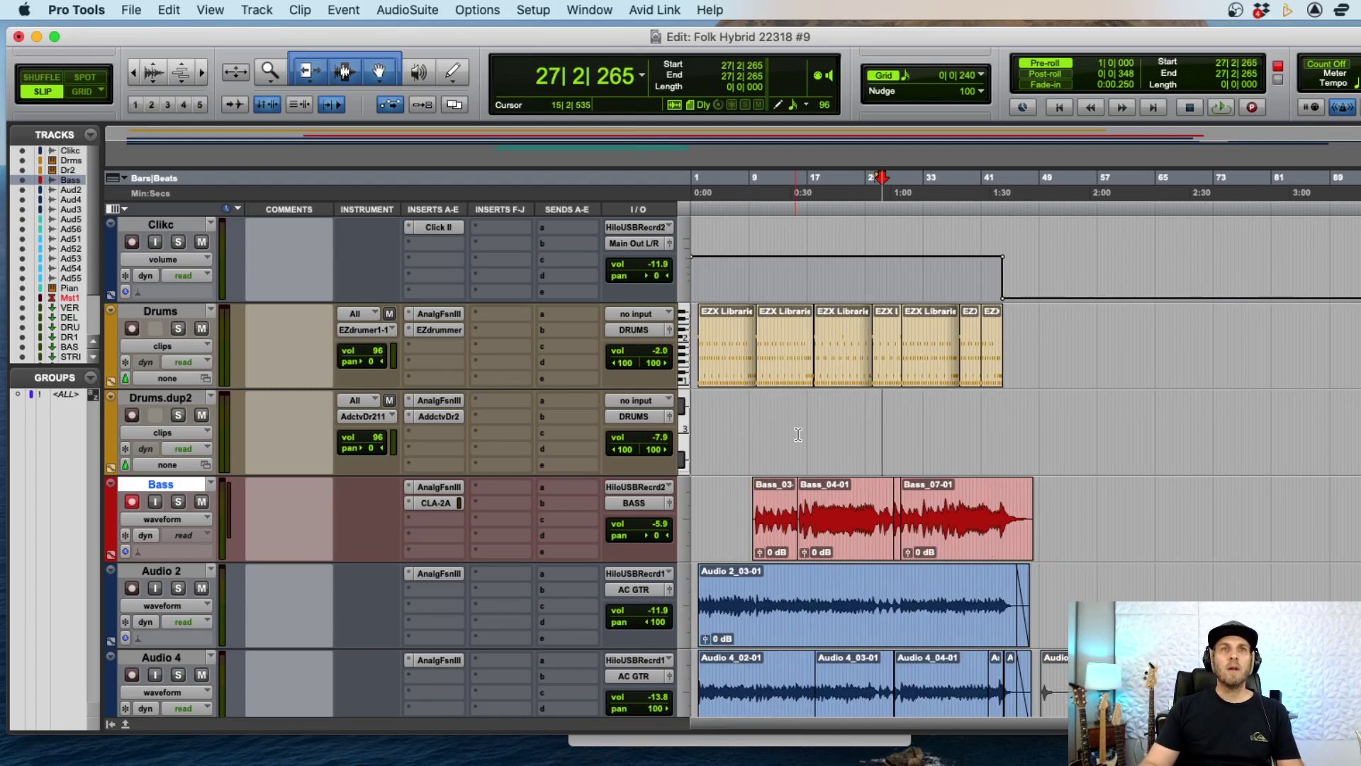
key(super+bracketright)
key(super+bracketleft)
- Switch to Grid mode and trim the silent start of the first bass clip to 9|4|720
click(826, 431)
key(super+bracketright)
key(super+bracketright)
key(super+bracketright)
key(super+bracketright)
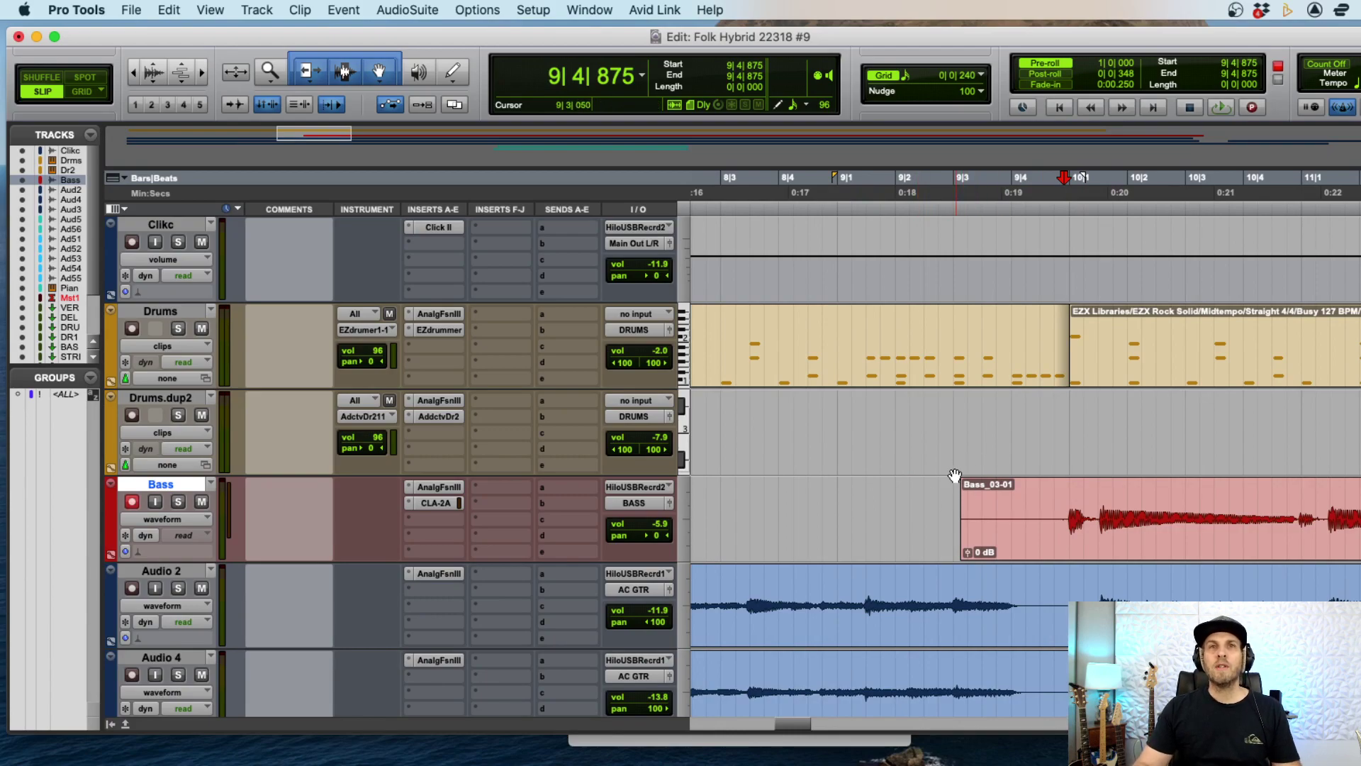
key(F4)
drag(949, 490, 1054, 494)
click(1070, 489)
key(super+bracketright)
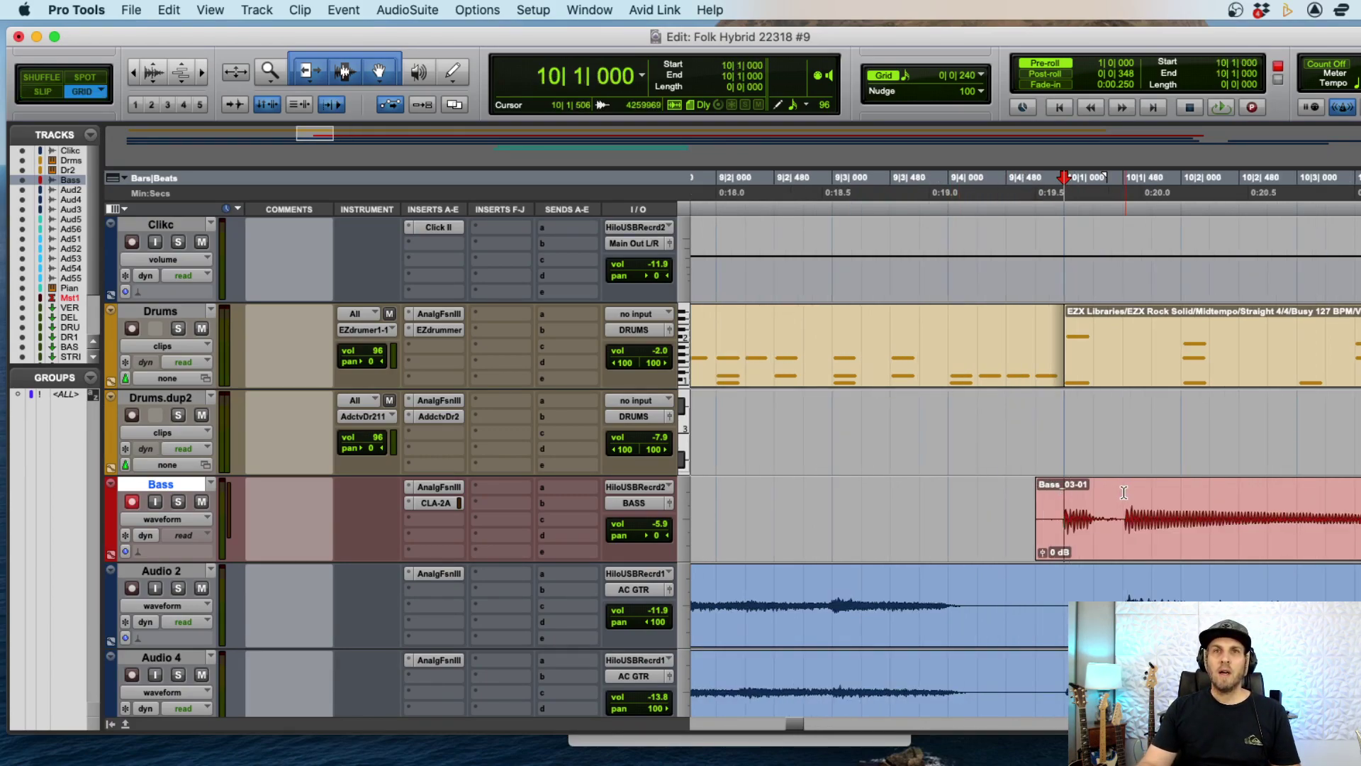
key(super+bracketleft)
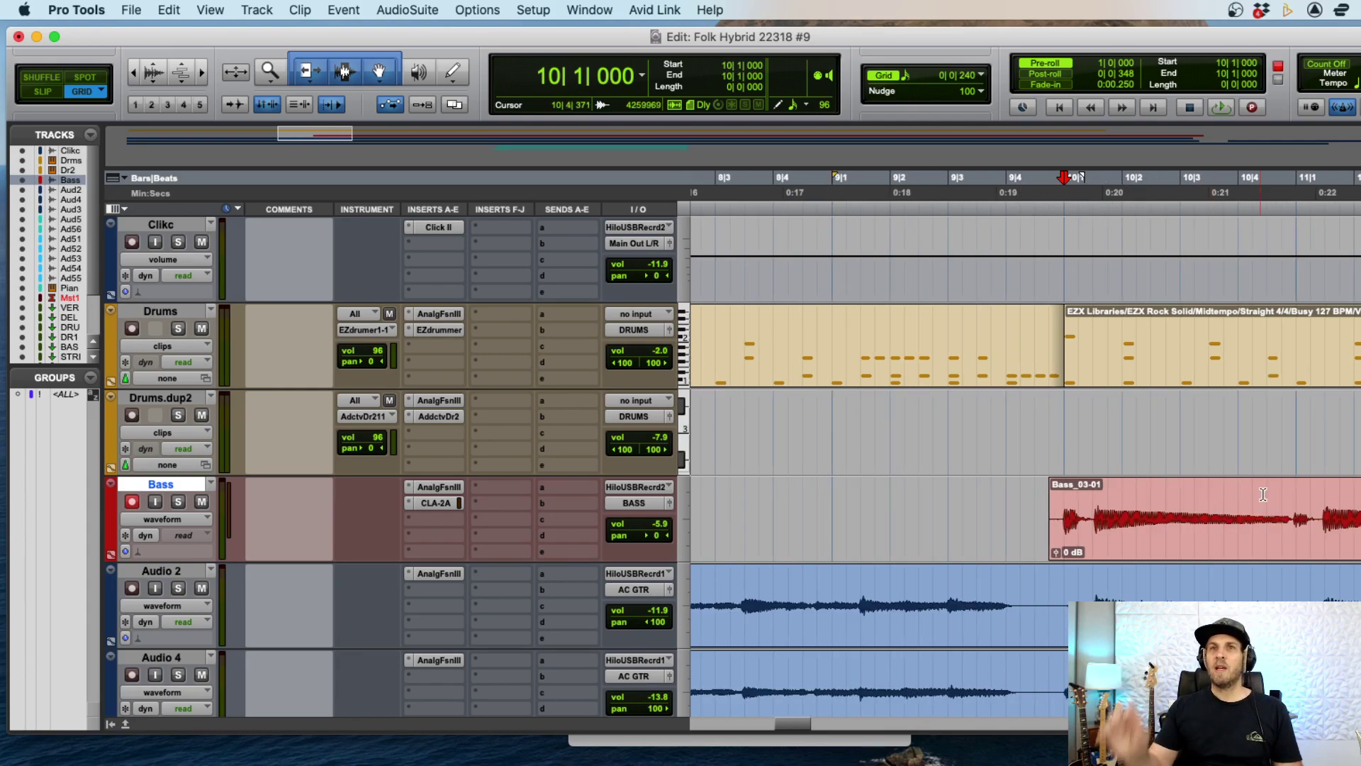
- Switch to Slip mode and extend the end of the first bass clip to 16|1|031, over the second clip's silent start
key(Tab)
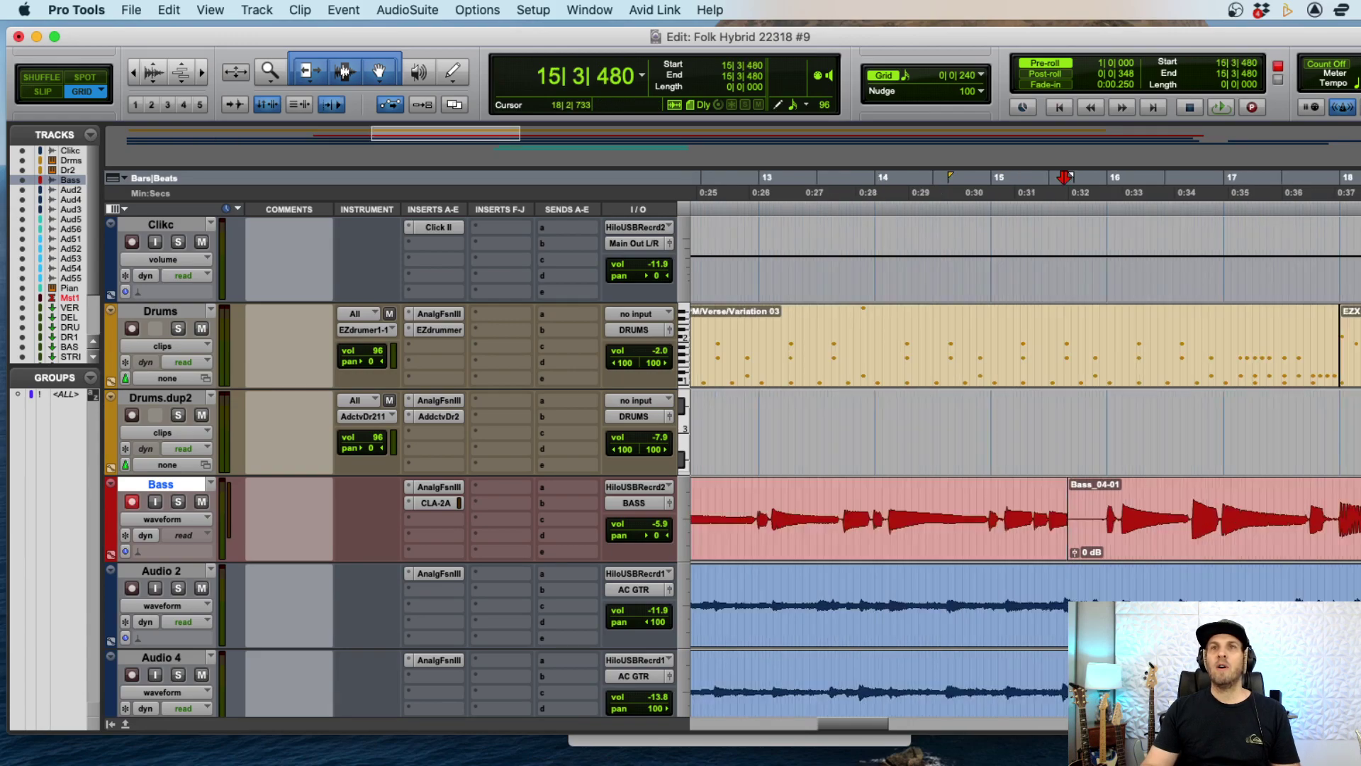
key(super+bracketright)
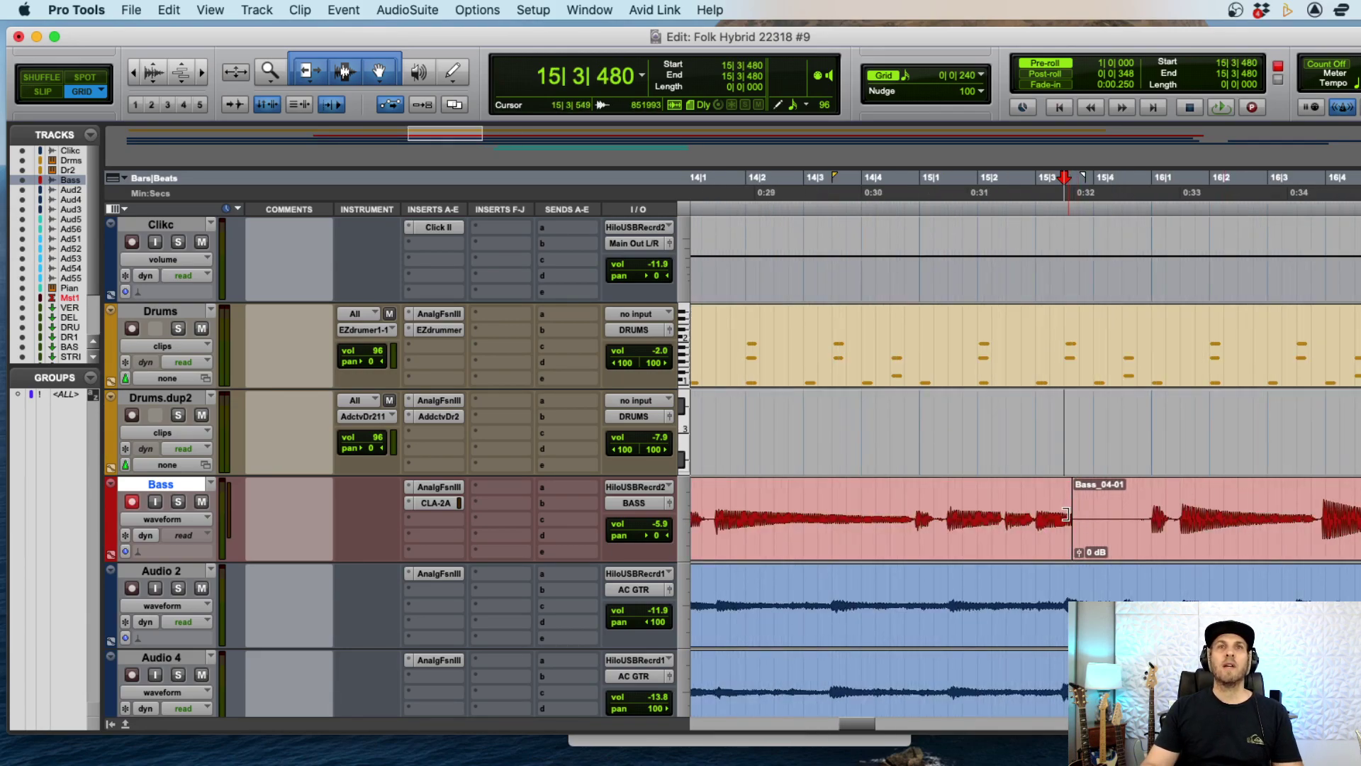
key(F2)
drag(1066, 514, 1151, 528)
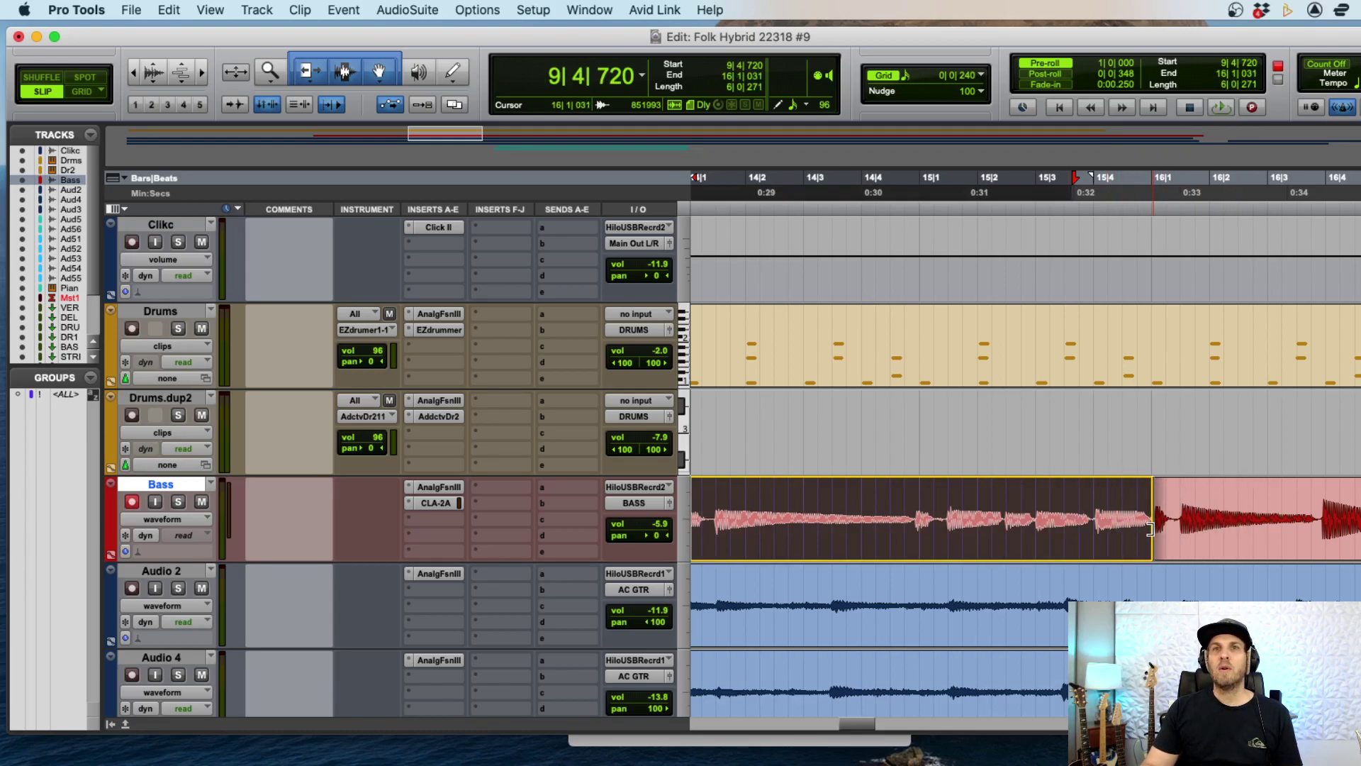
click(1150, 496)
click(1175, 504)
key(super+bracketleft)
key(super+bracketleft)
key(super+bracketleft)
key(super+bracketleft)
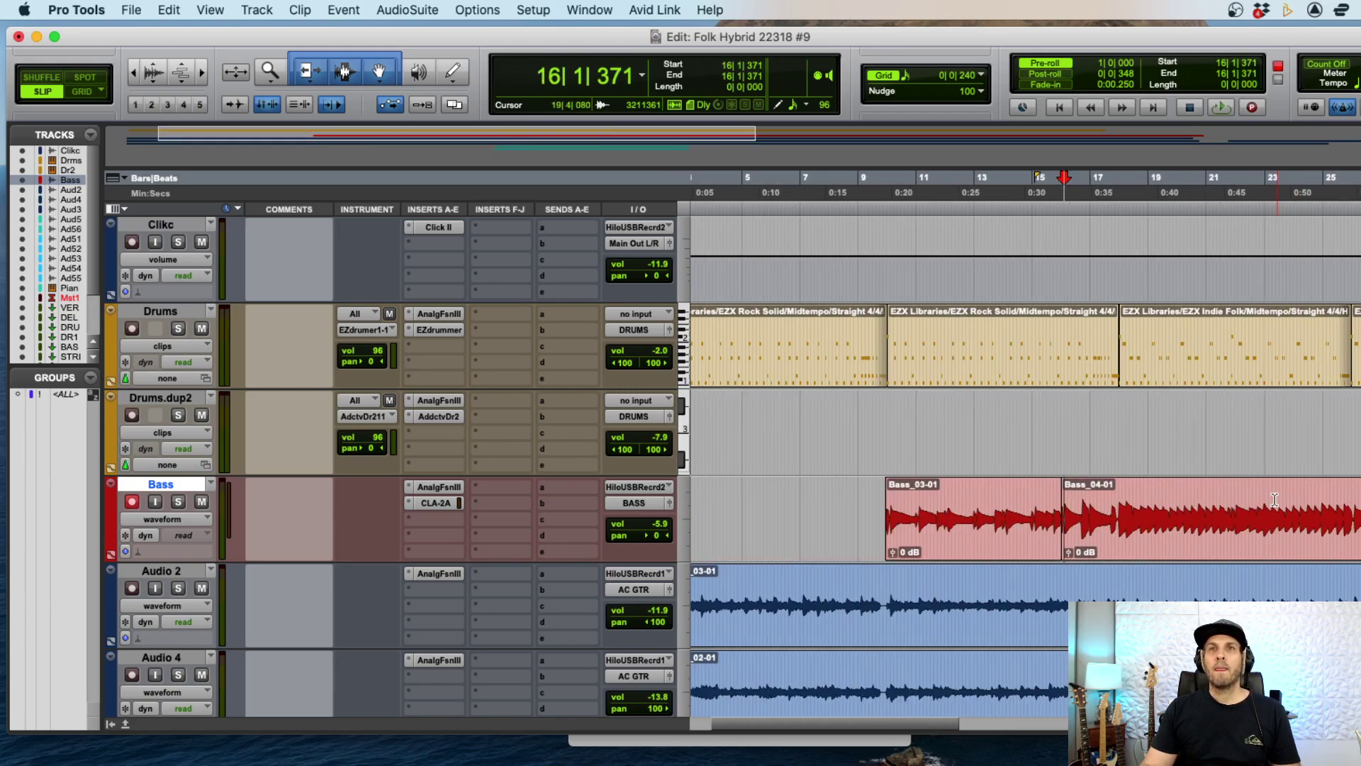
- Create 0|0|177 crossfades on the Bass track starting at 28|4|718 and 29|4|583, at both ends of the short Bass_05 clip
click(1098, 418)
key(super+bracketright)
key(super+bracketright)
key(super+bracketright)
key(super+bracketright)
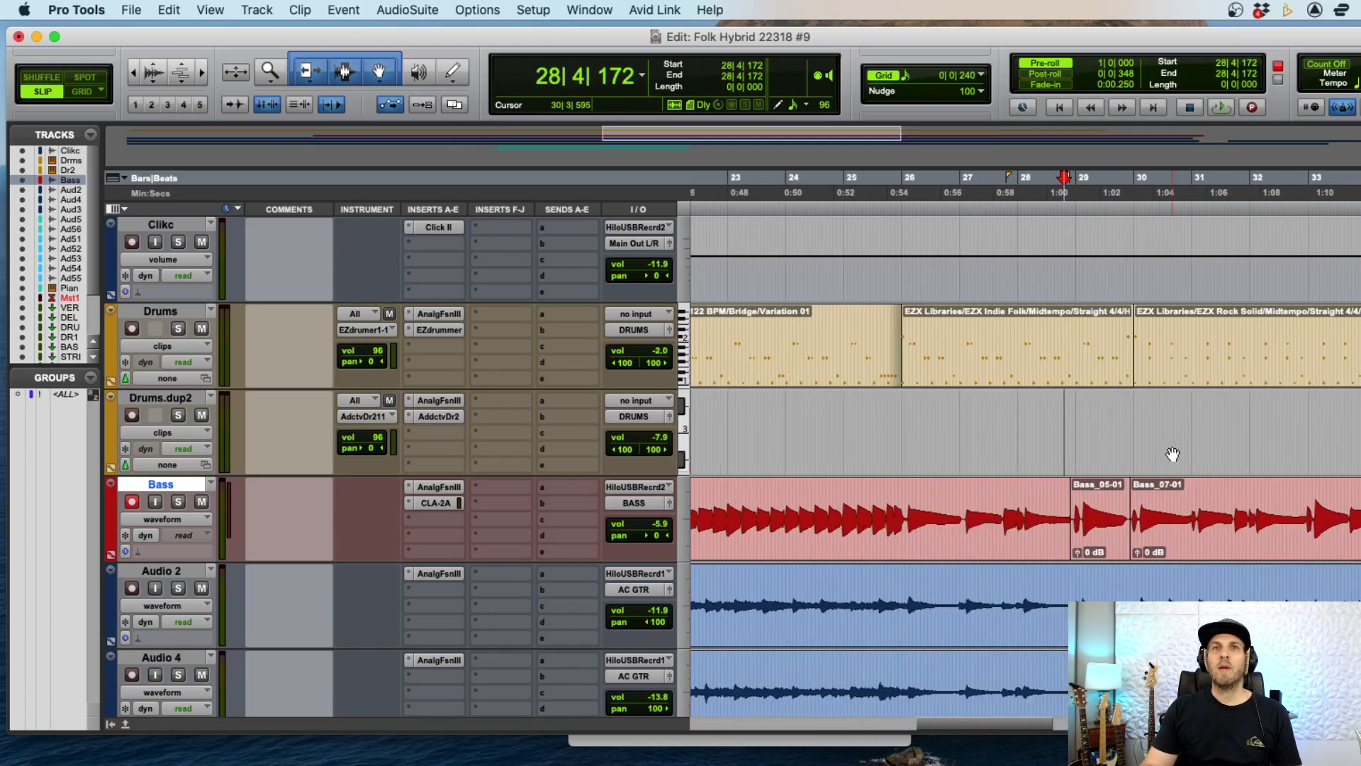
drag(1082, 517, 1116, 548)
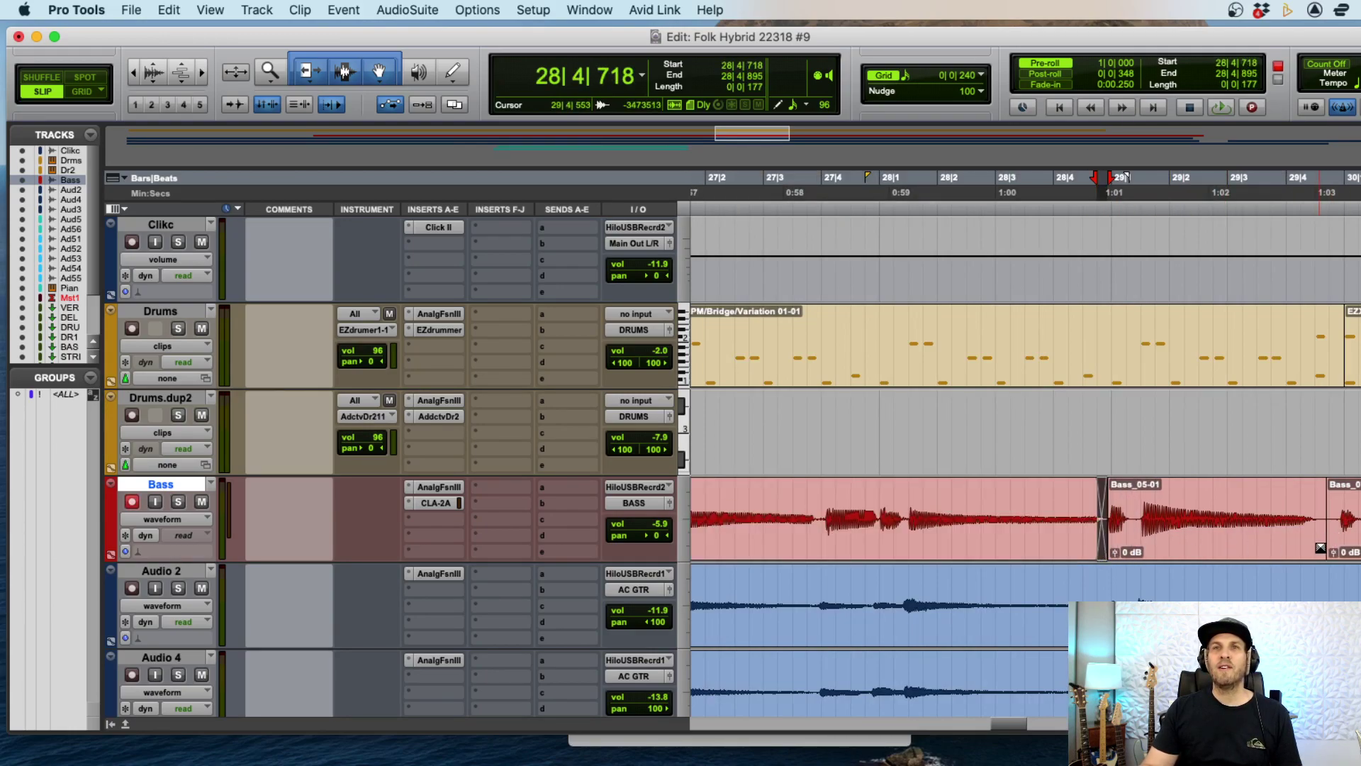
drag(1320, 548, 1334, 550)
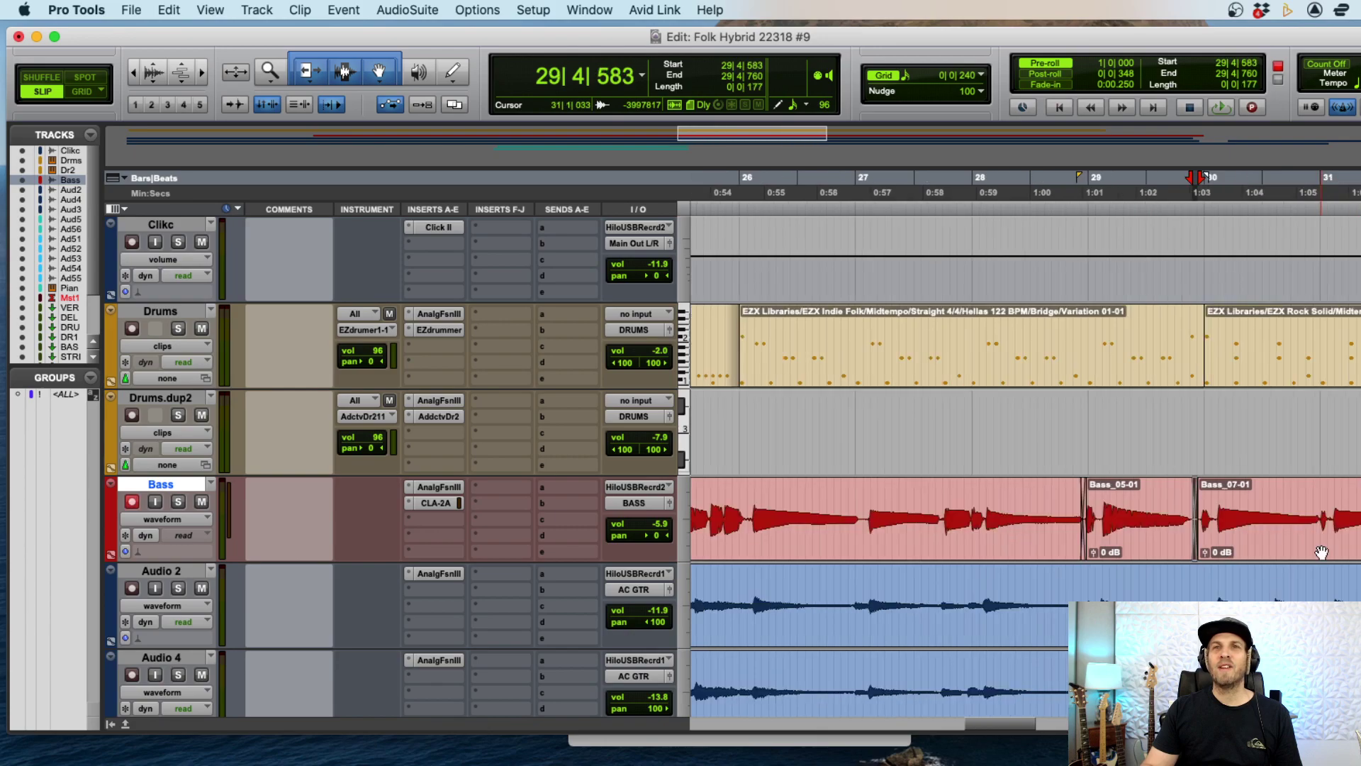
- Play back the bass from around 15|3|520 to check the edit between the Bass_03 and Bass_04 clips
key(super+bracketleft)
key(super+bracketleft)
key(super+bracketleft)
key(super+bracketleft)
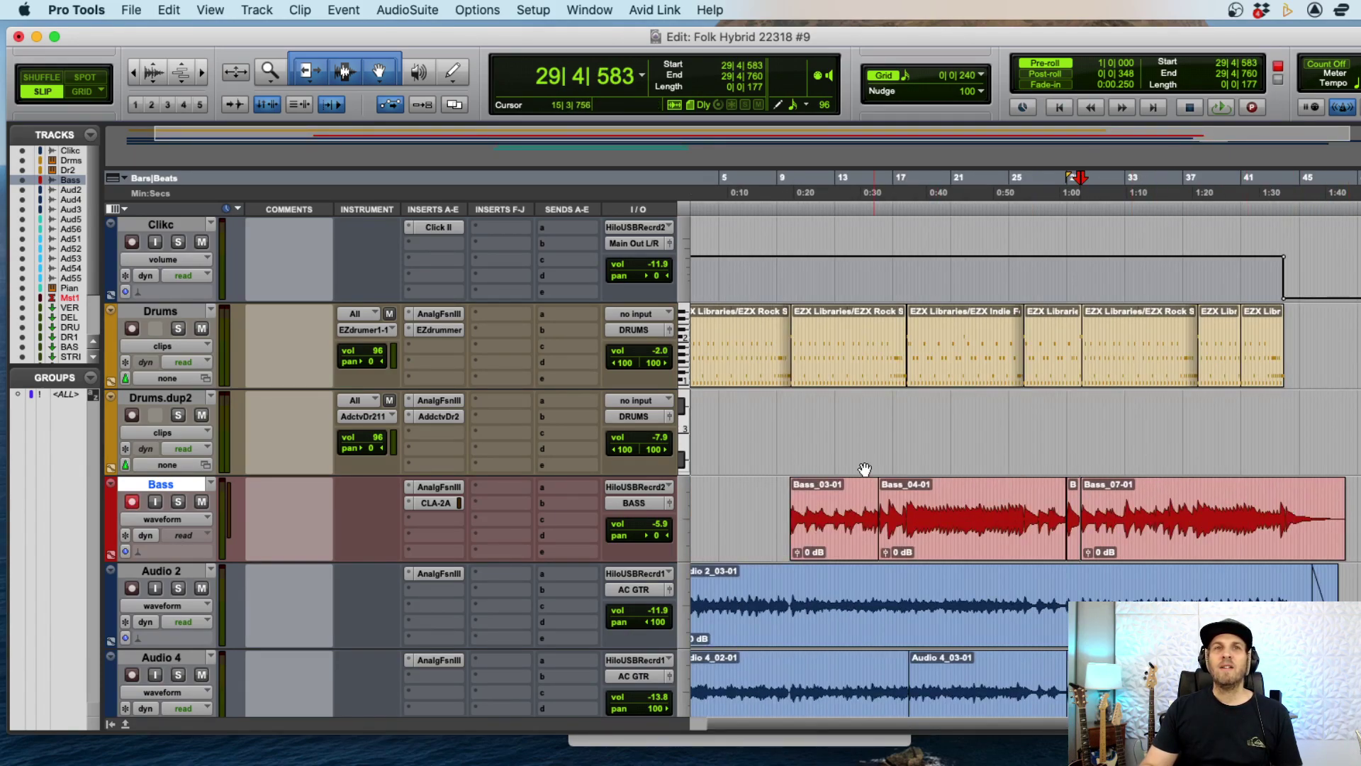
click(889, 422)
key(super+bracketright)
key(super+bracketright)
key(super+bracketright)
key(super+bracketright)
key(space)
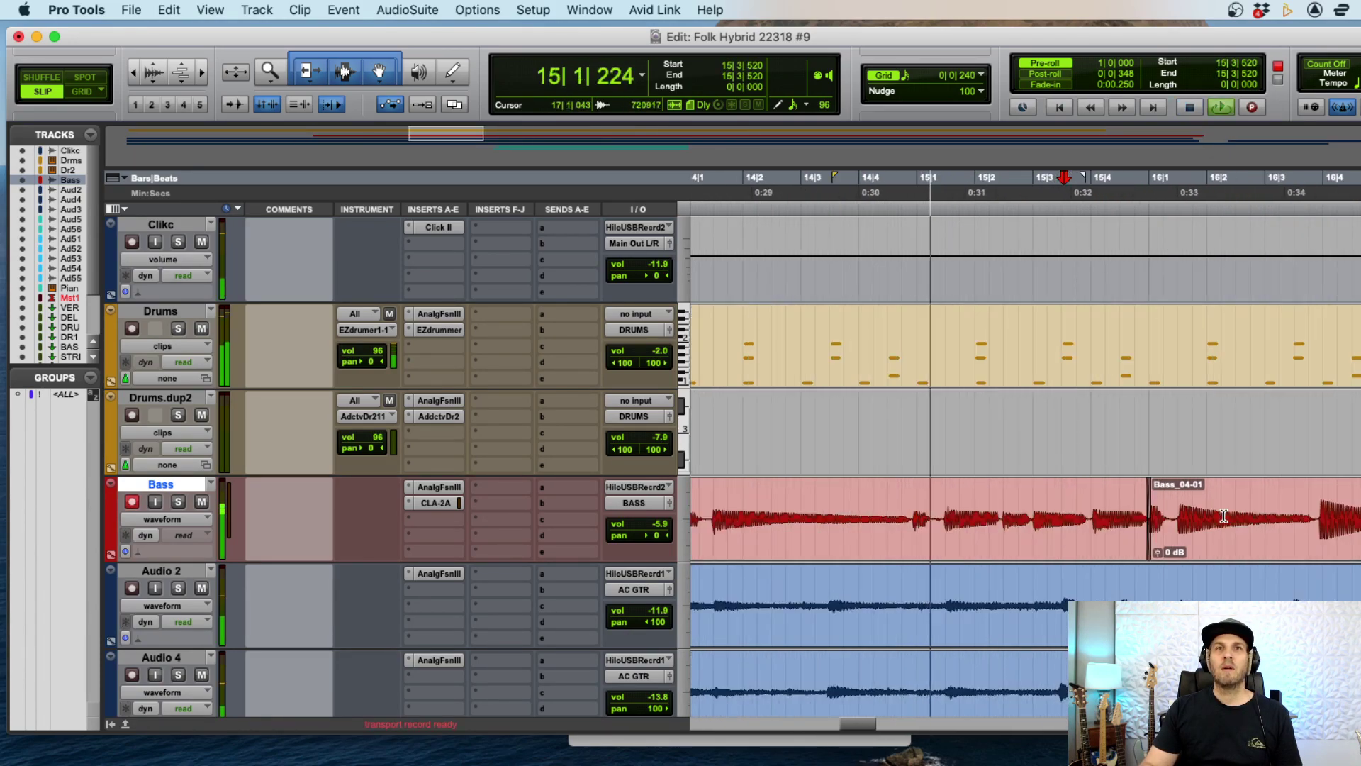
key(super+bracketleft)
key(super+bracketleft)
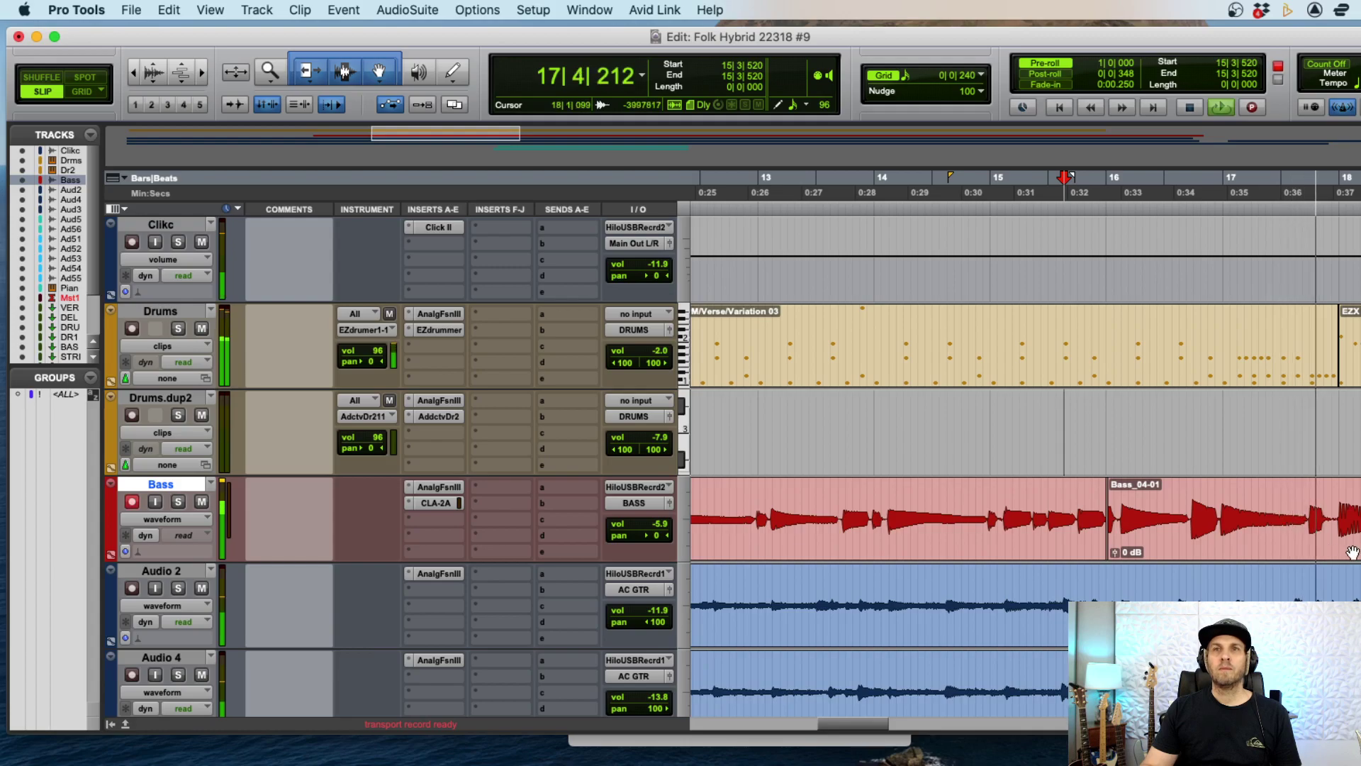
key(super+bracketleft)
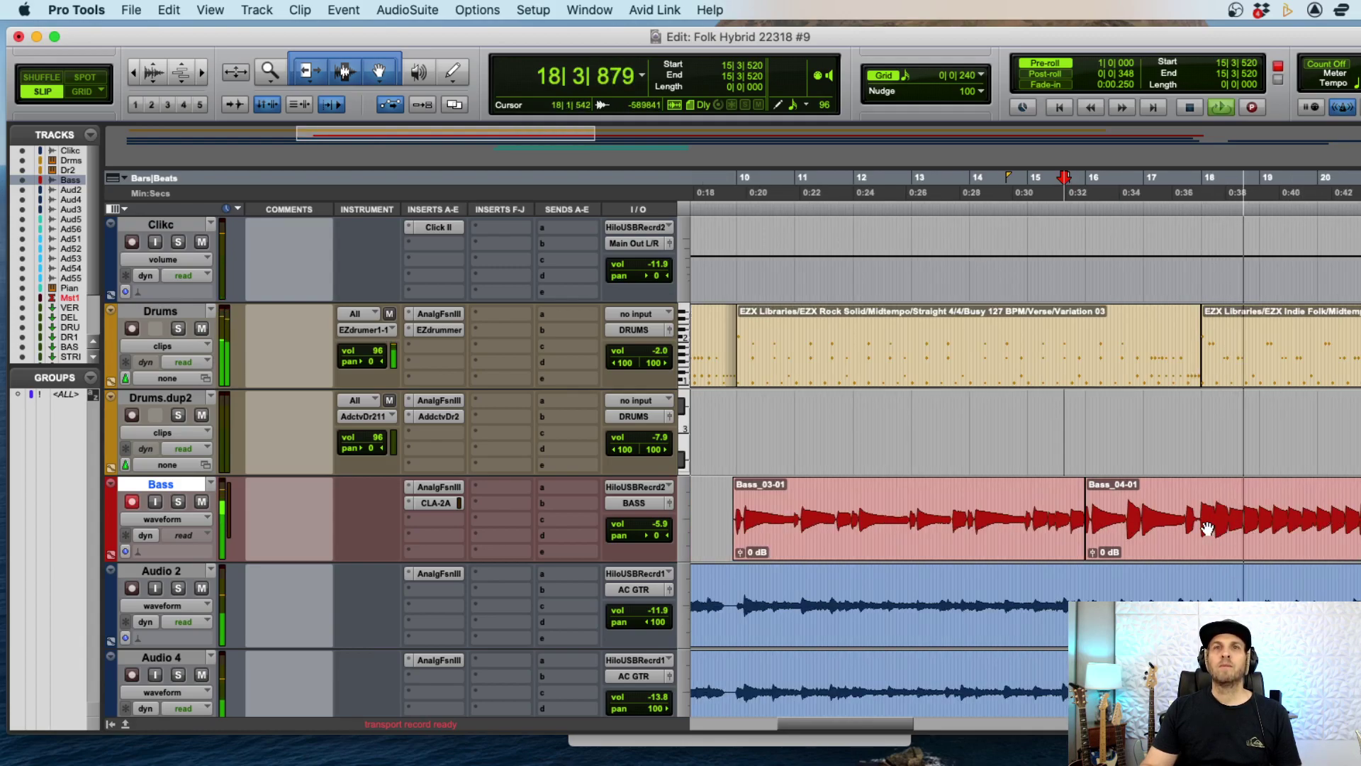
key(super+bracketleft)
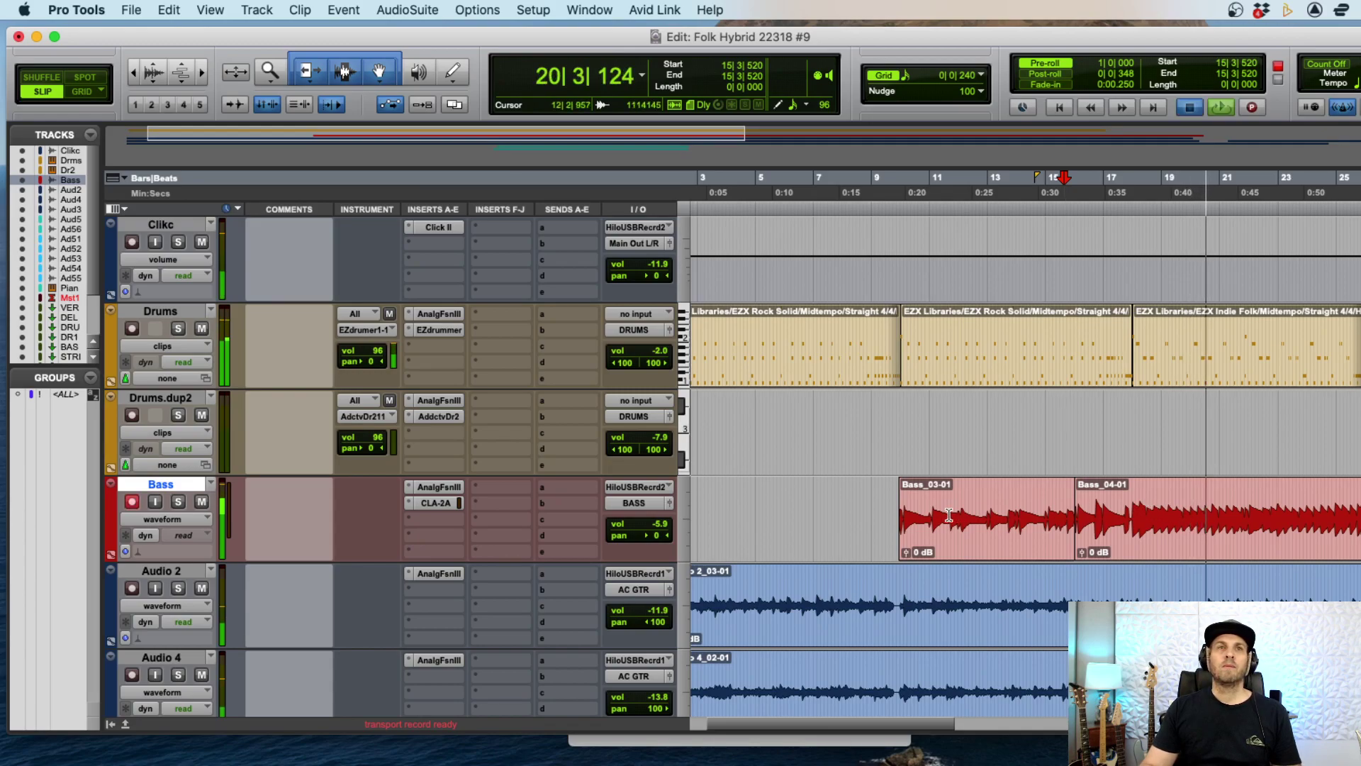
key(space)
- Disarm recording on the Bass track and record-arm the Audio 5.dup1 electric guitar track
click(131, 502)
scroll(464, 492, down, 5)
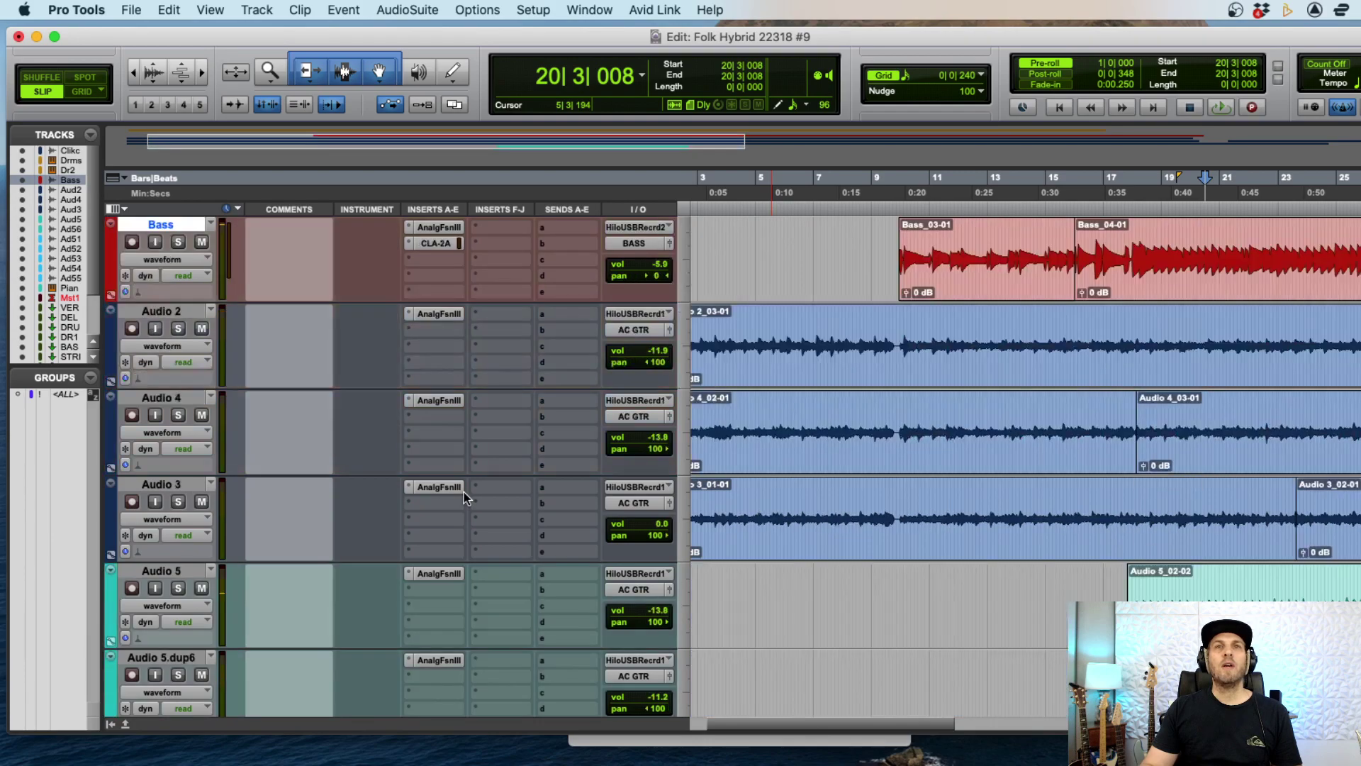
click(131, 588)
click(161, 570)
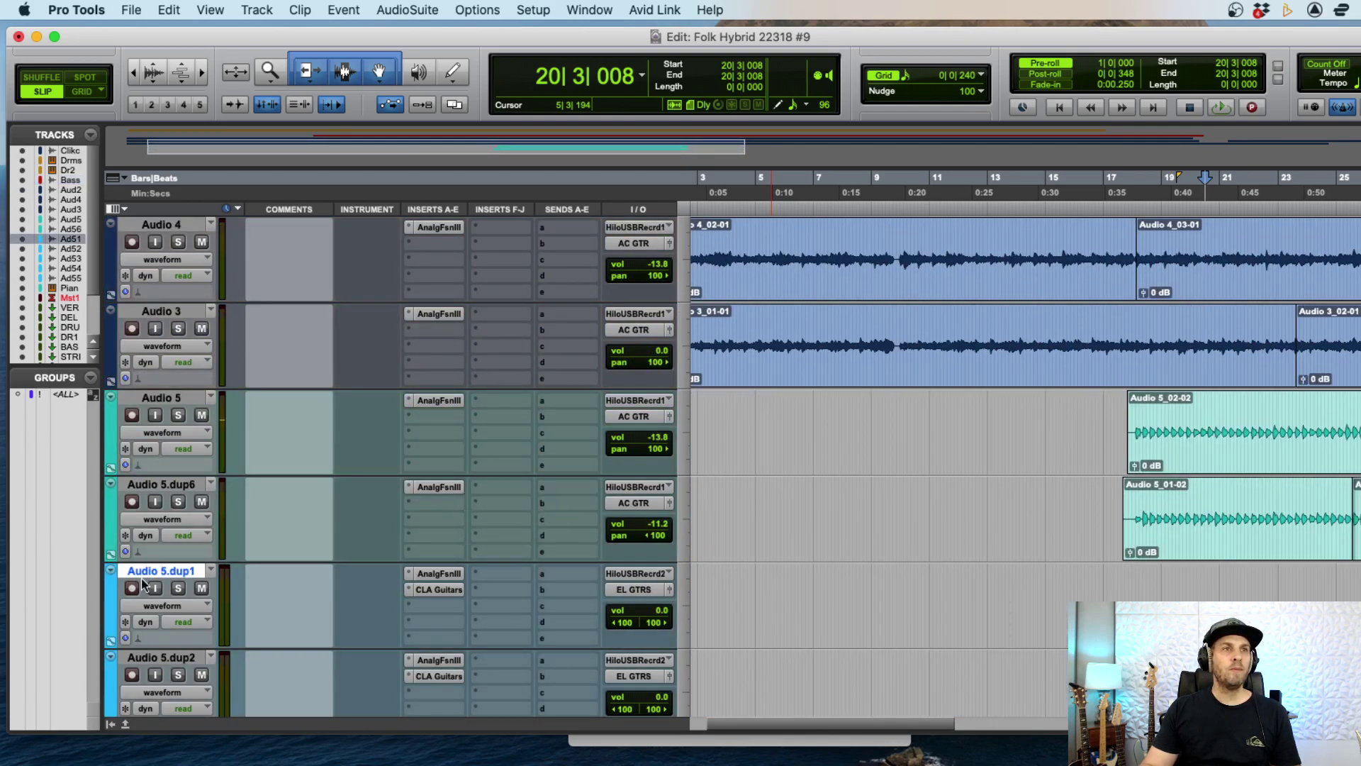
- Audition the song around bar 8 with the Audio 5.dup1 guitar track ready to record
click(812, 594)
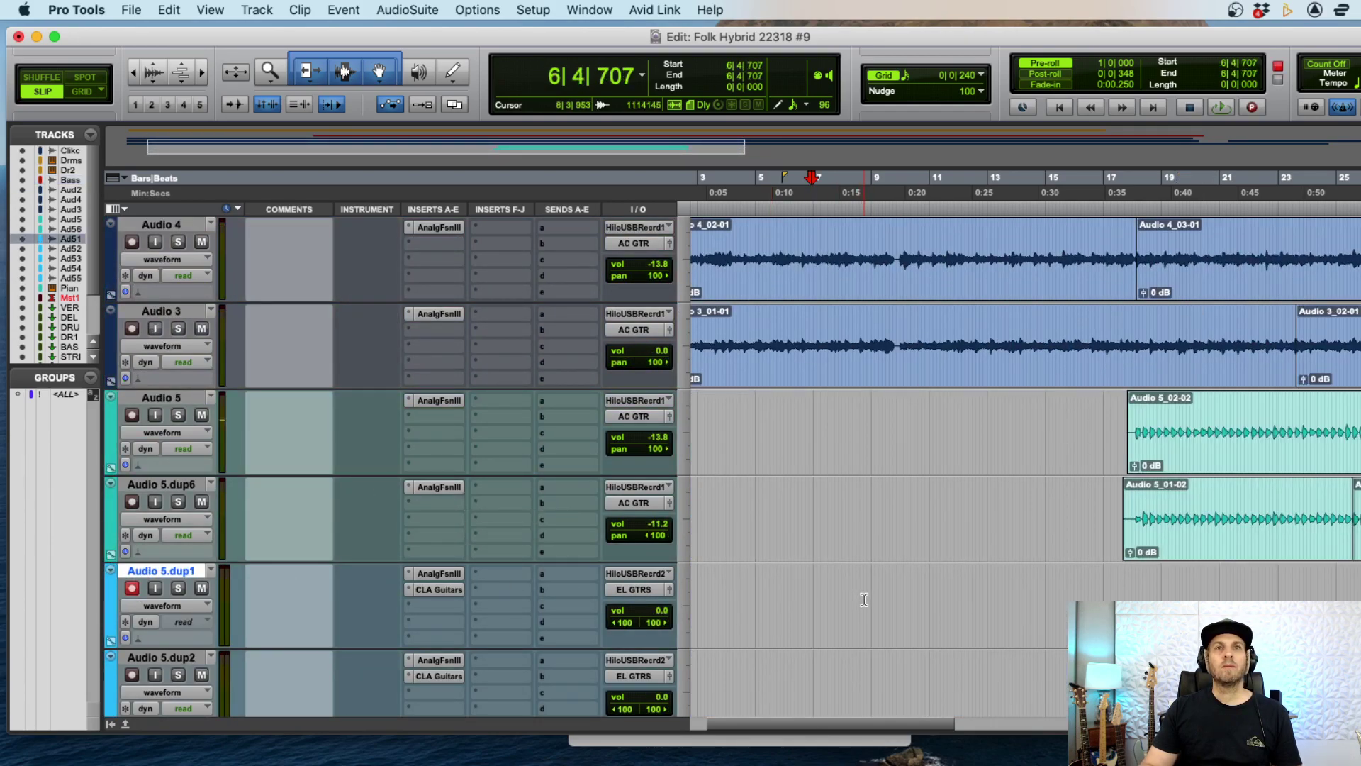
key(super+bracketleft)
click(799, 590)
key(super+bracketright)
key(super+space)
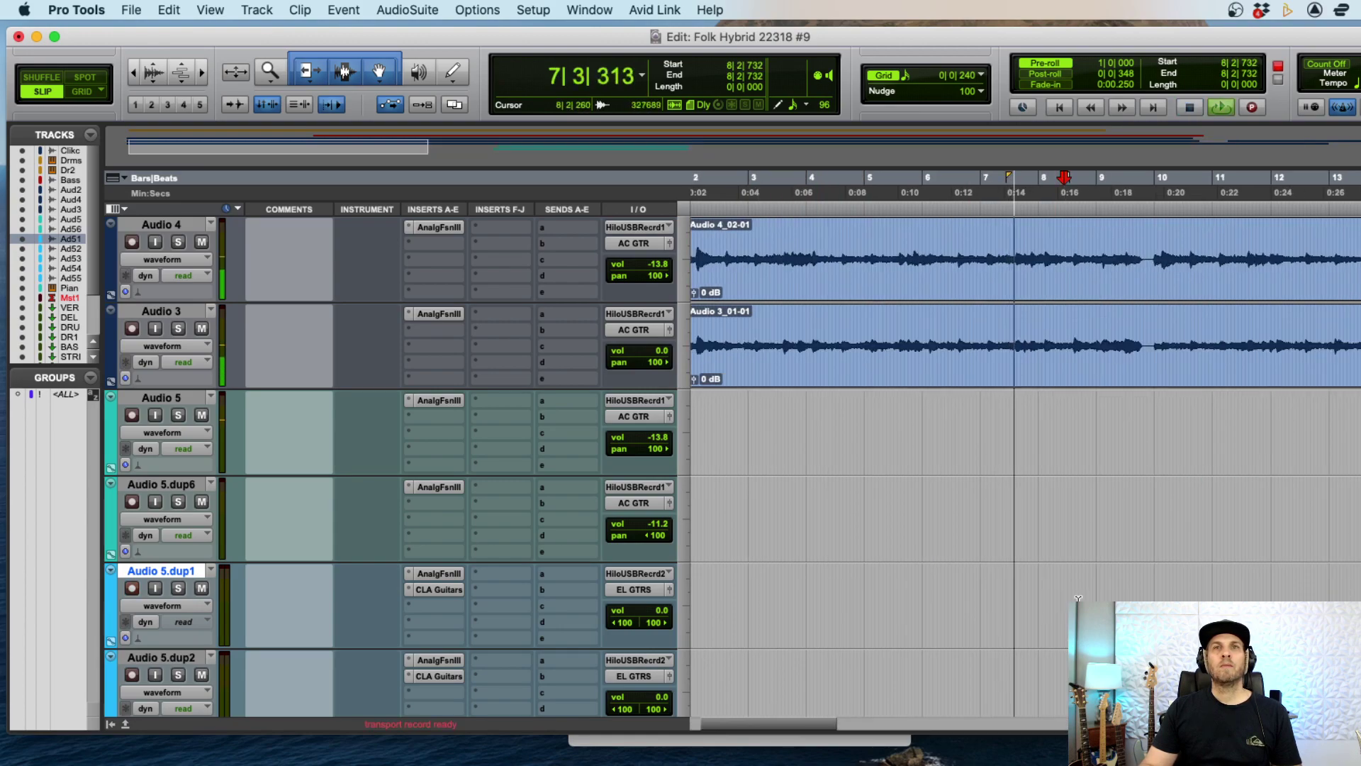
key(space)
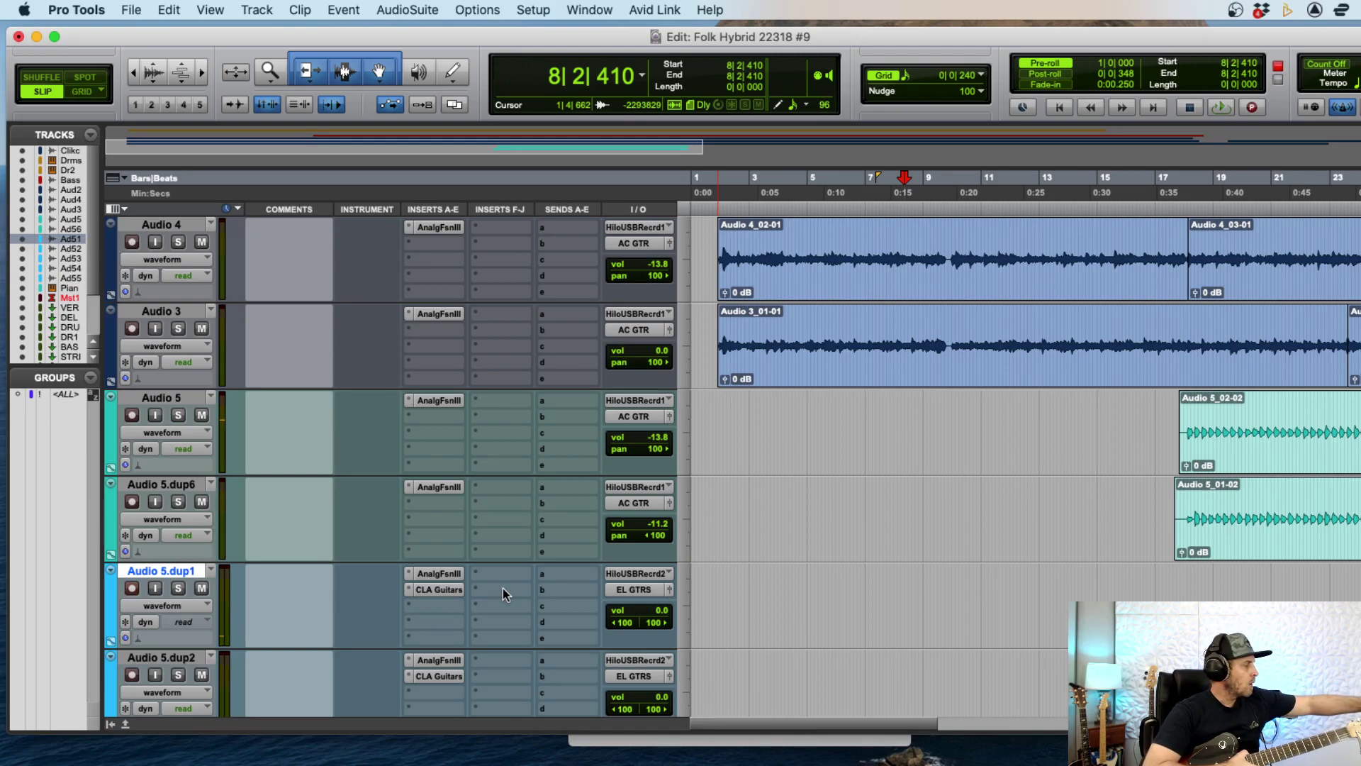
key(shift+r)
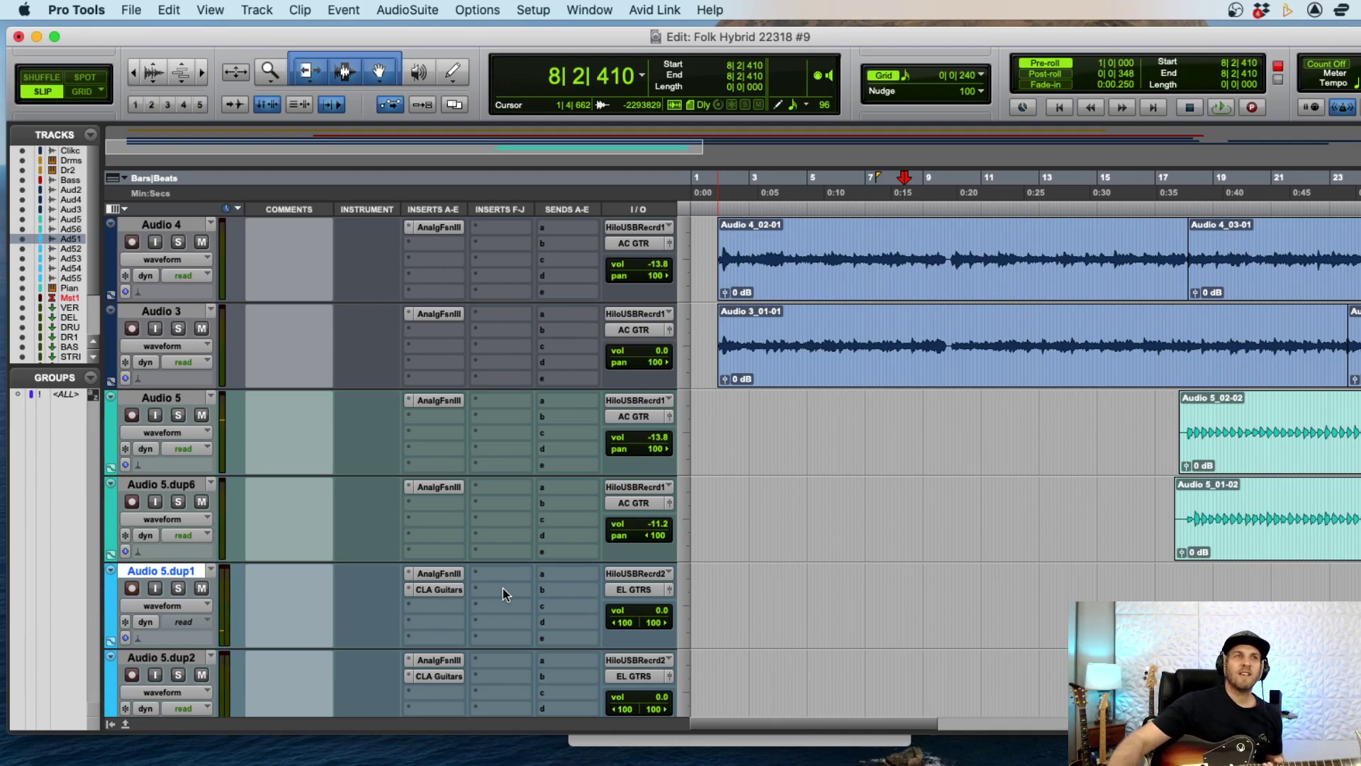
key(super+bracketright)
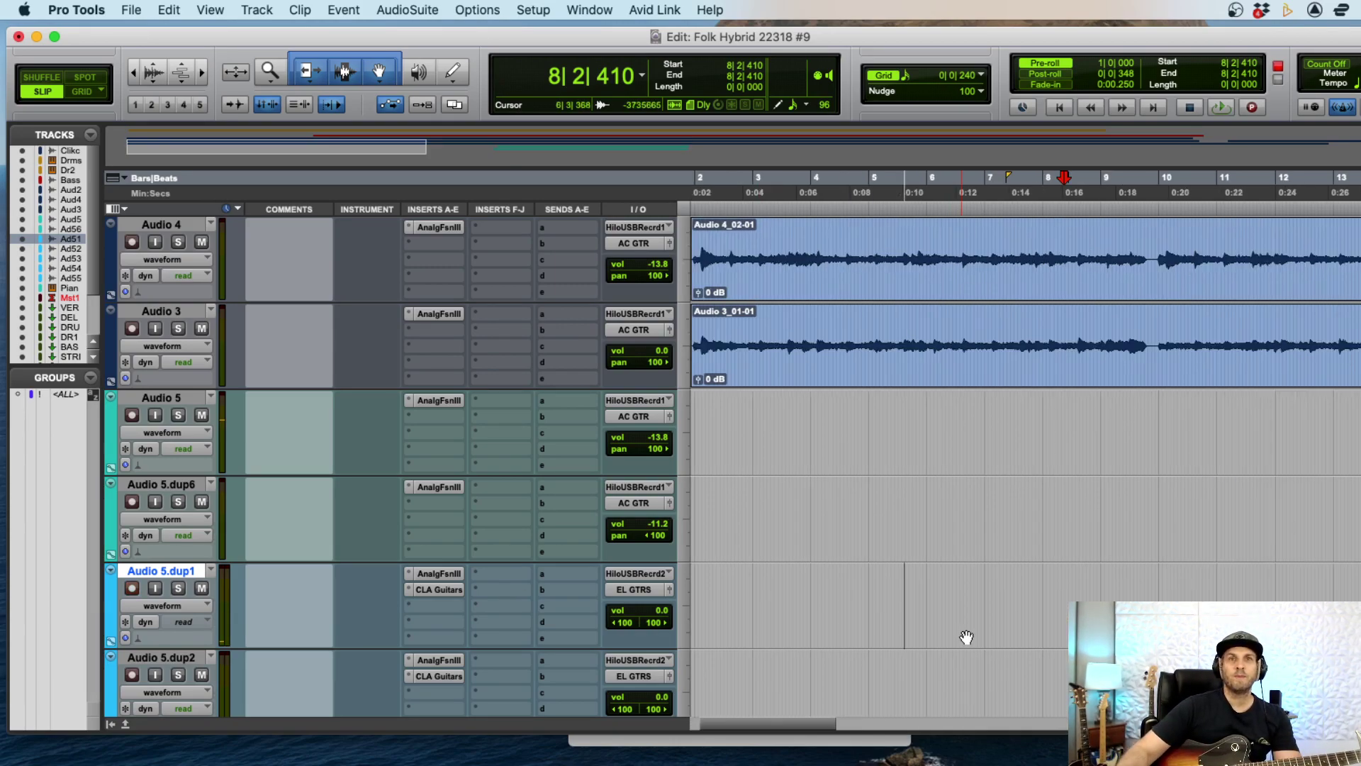
key(space)
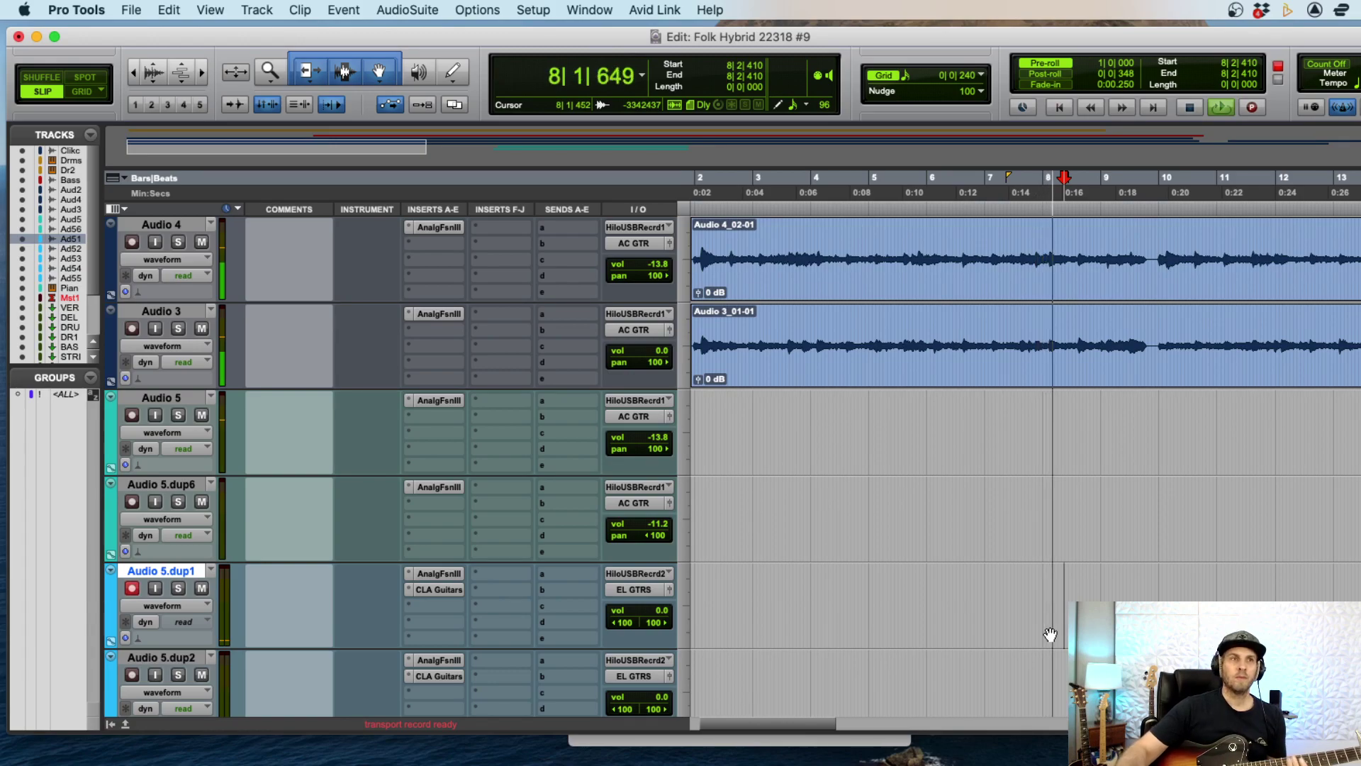
key(space)
key(shift+r)
- In CLA Guitars on Audio 5.dup1, turn Re-Amplify on with the Crunch amp and raise the input sensitivity
click(440, 590)
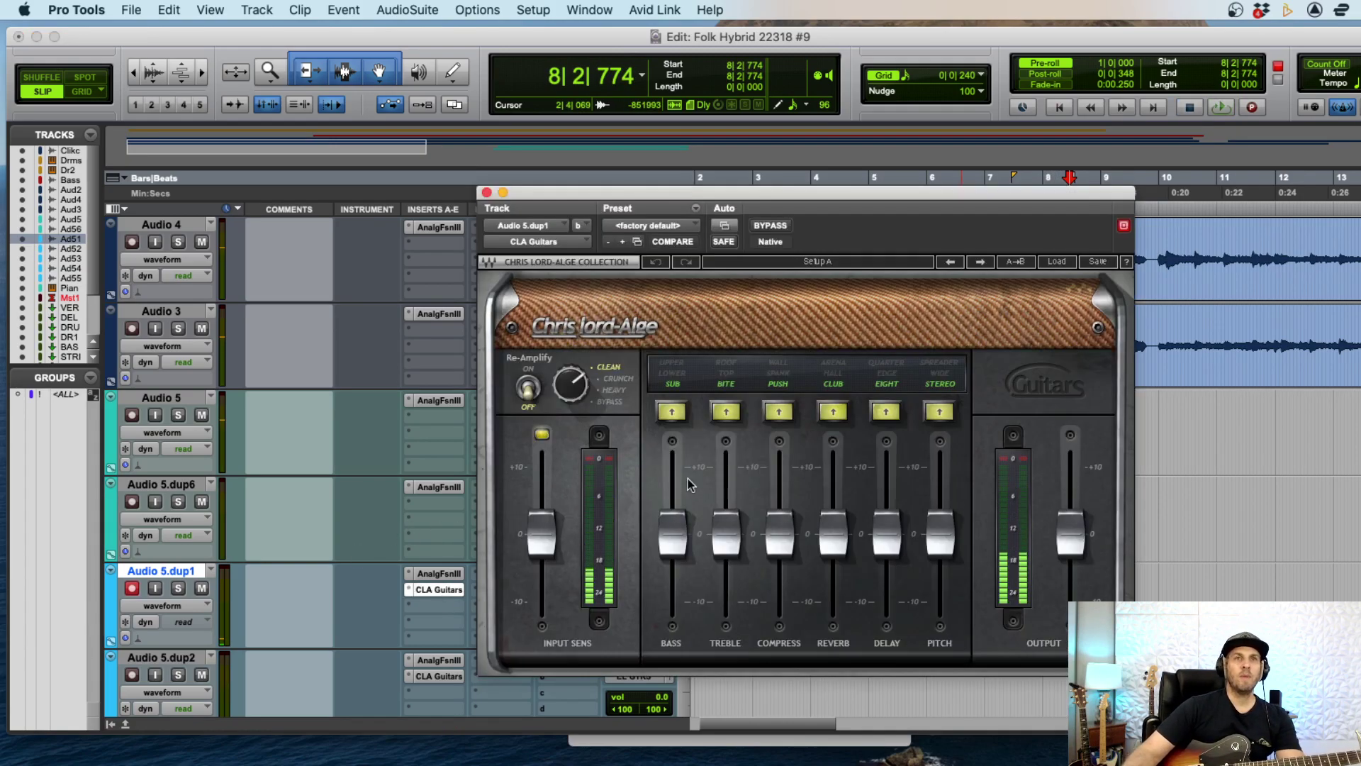
click(615, 387)
click(530, 374)
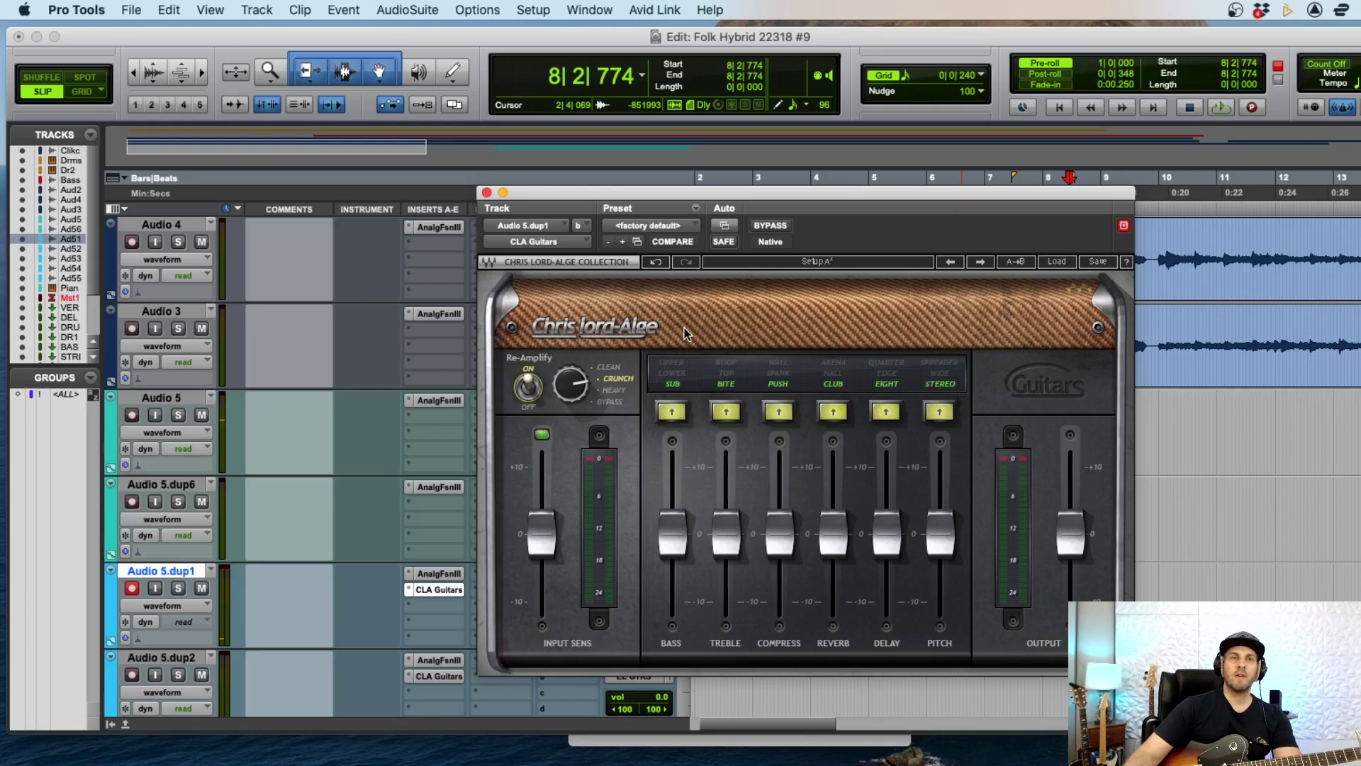
drag(540, 543, 541, 507)
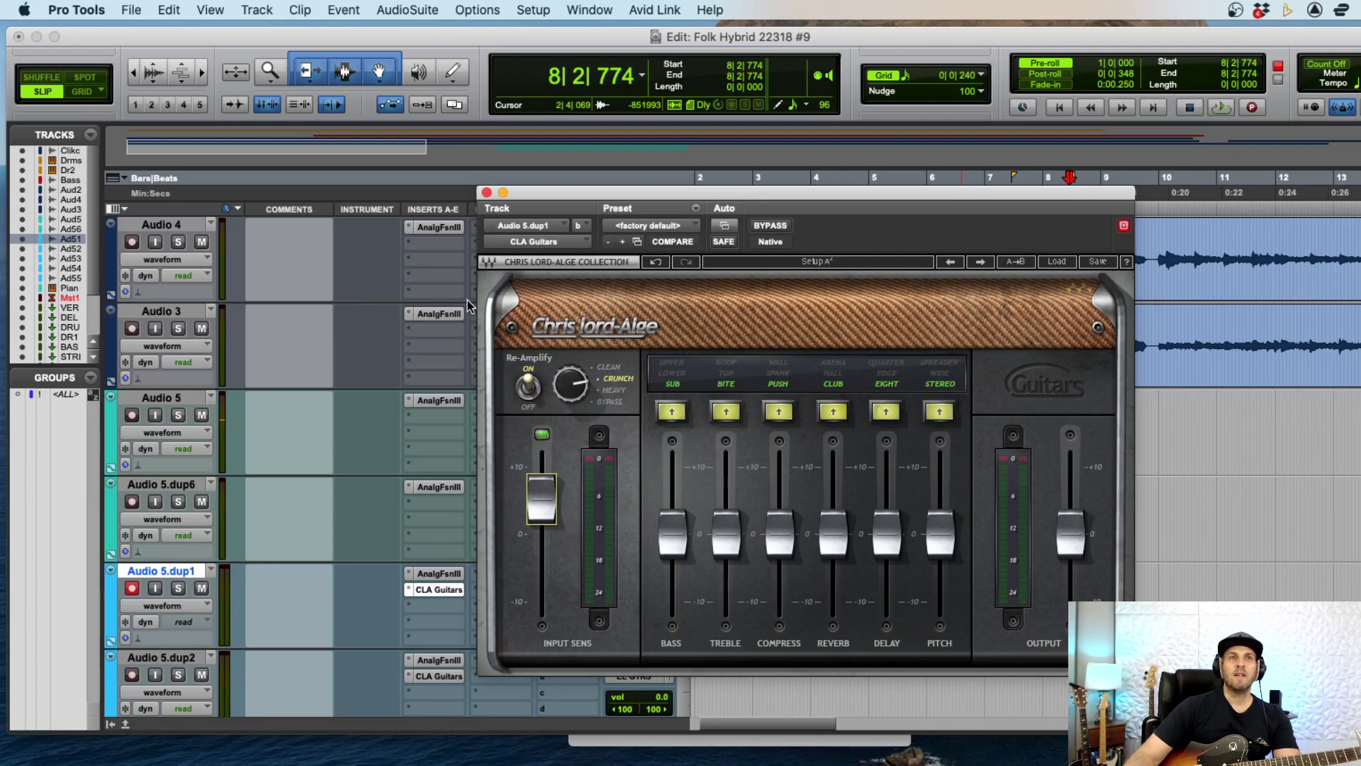
click(487, 193)
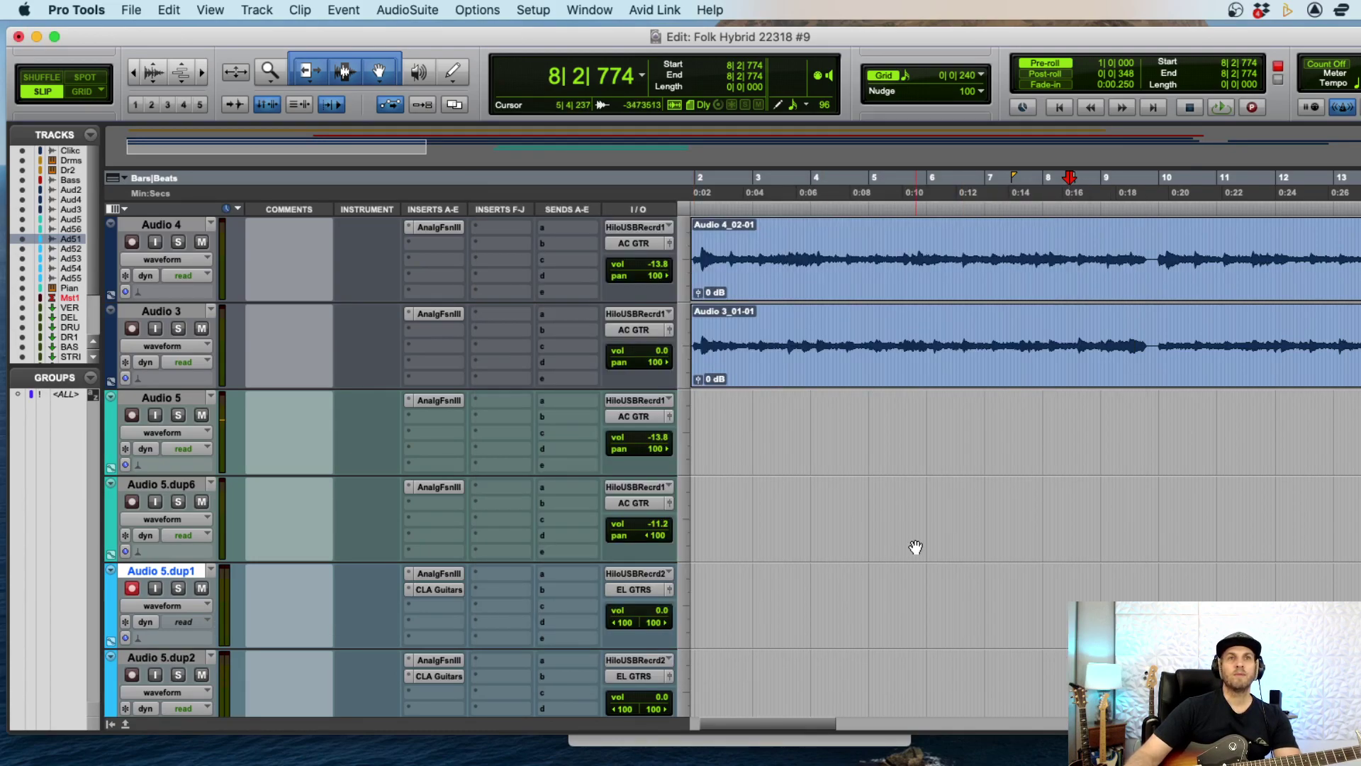
- Duplicate the AC GTR bus track and rename the copy EL GTR
click(633, 573)
click(555, 571)
scroll(555, 571, down, 1)
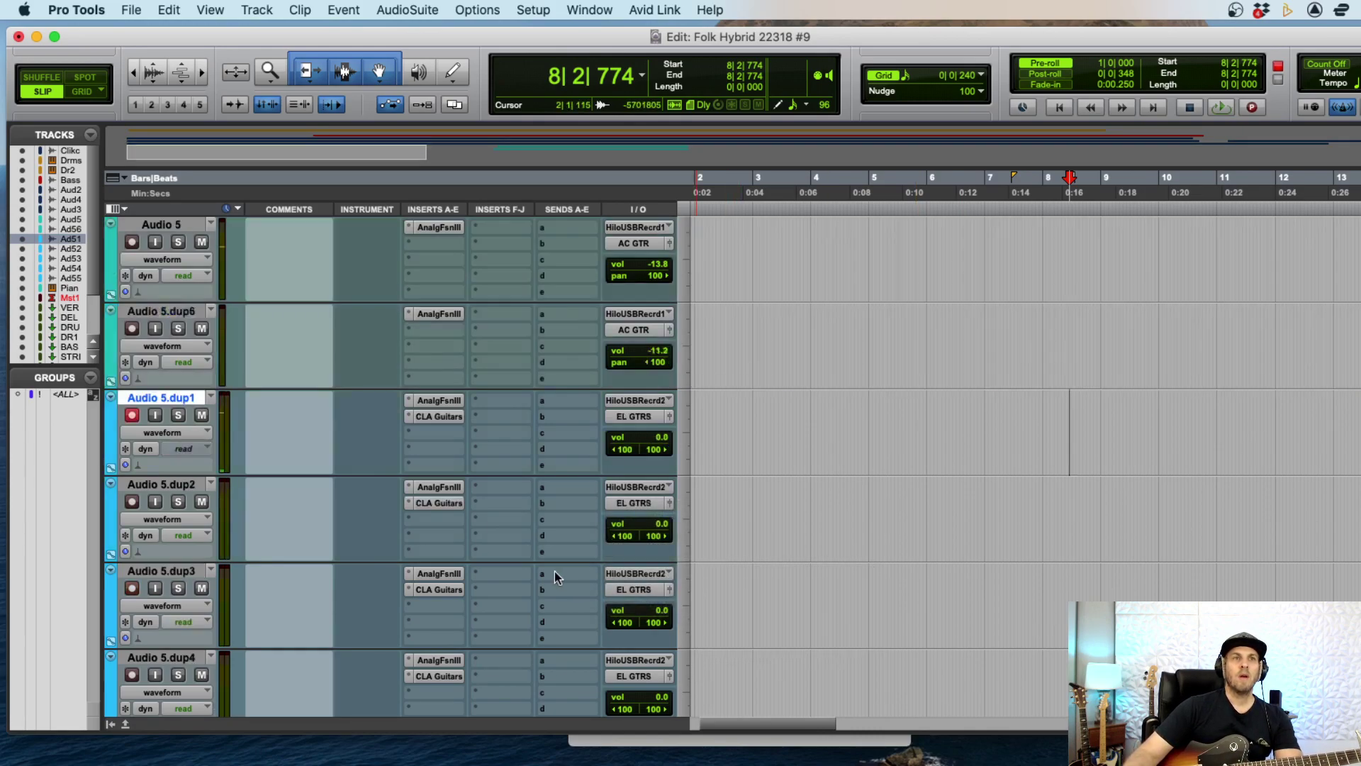
scroll(554, 572, down, 10)
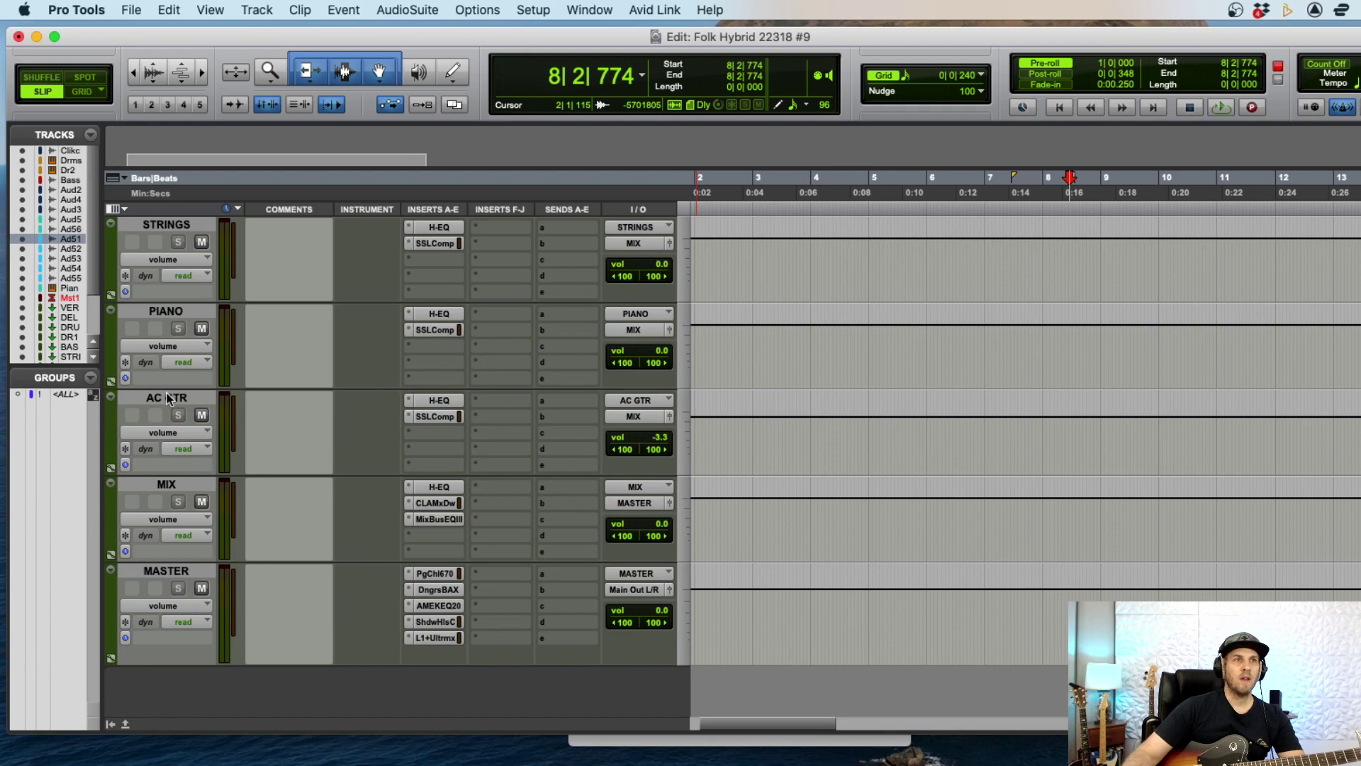
click(169, 398)
key(alt+shift+d)
key(Return)
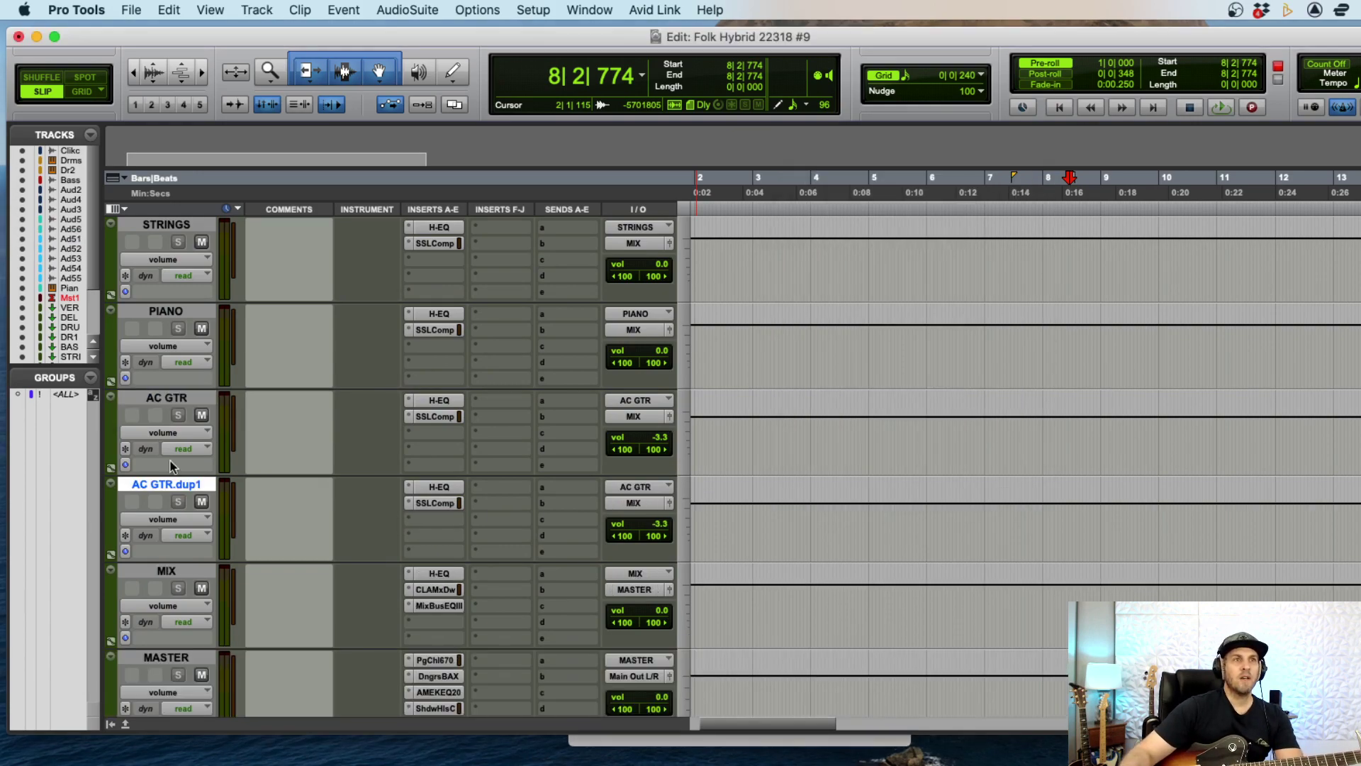
double_click(164, 485)
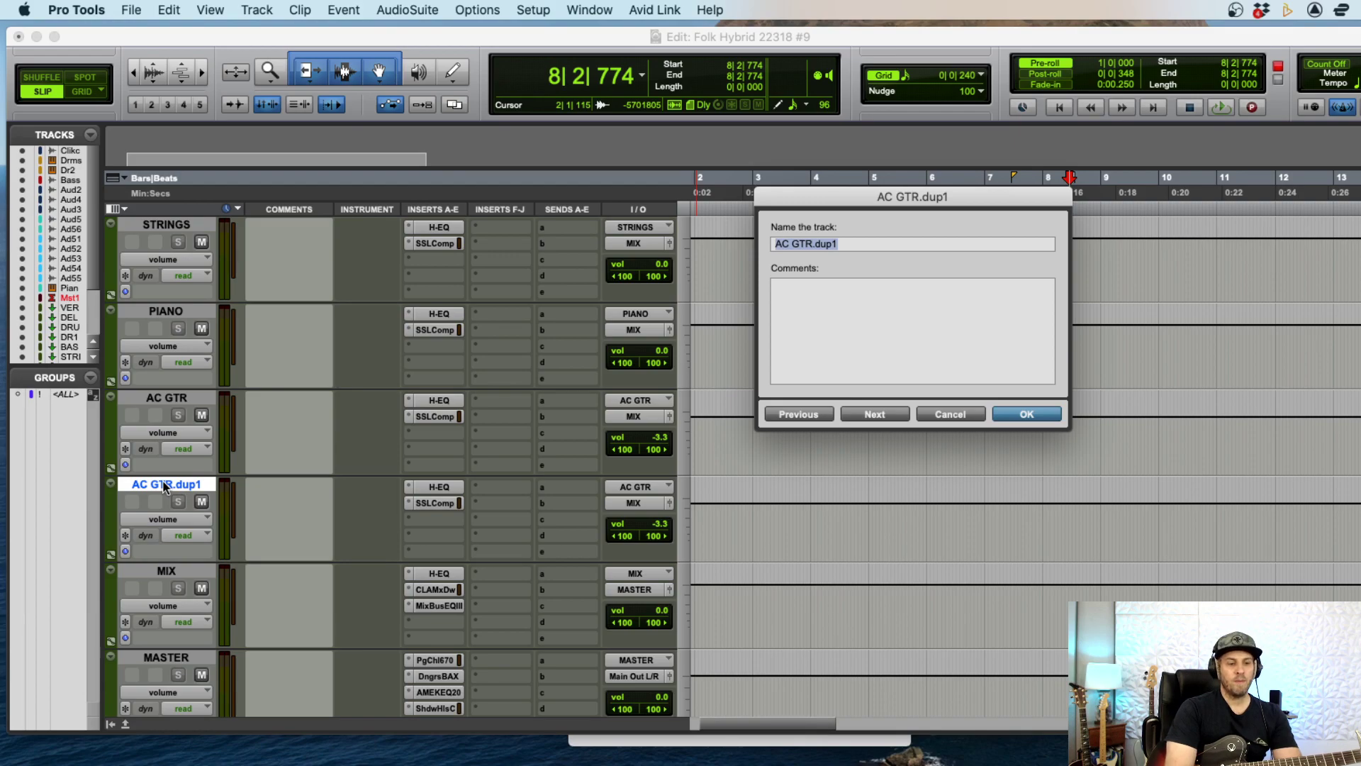
text(EL GT)
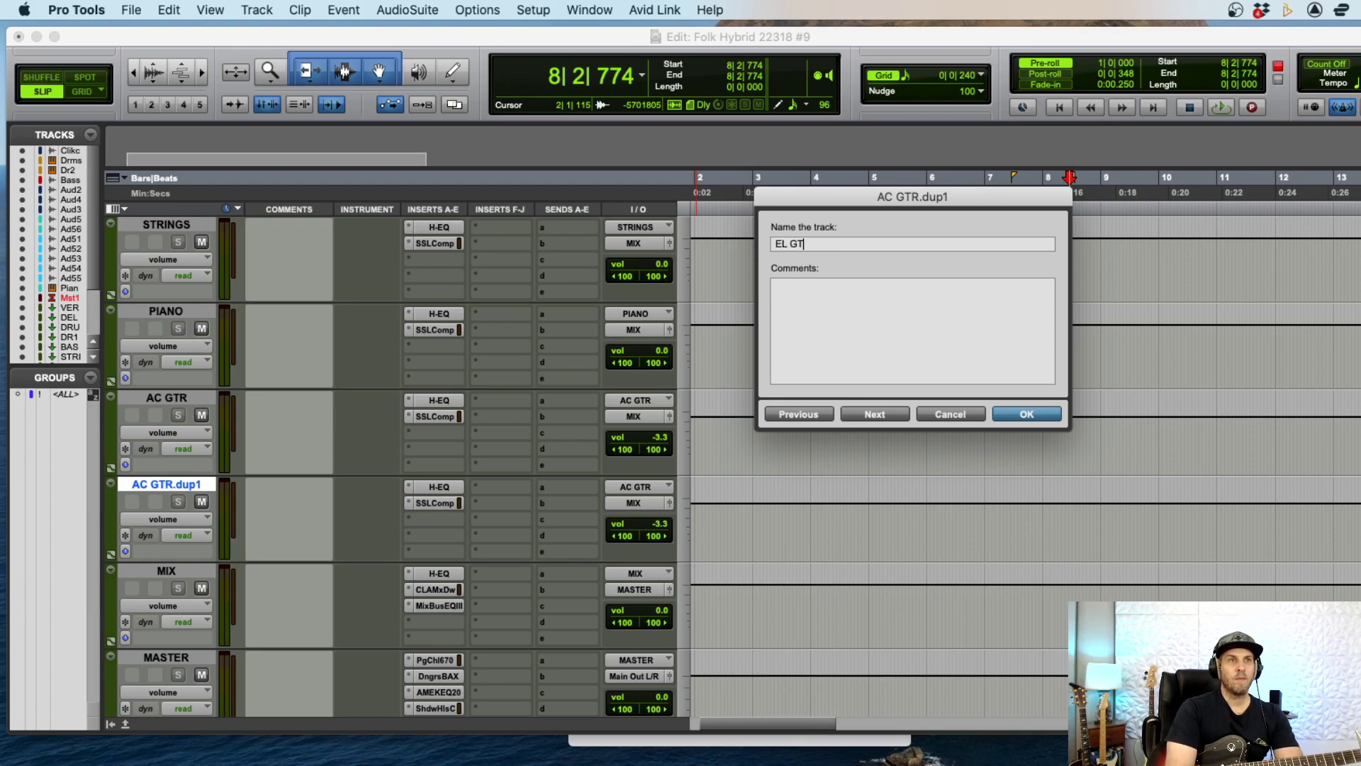
key(Return)
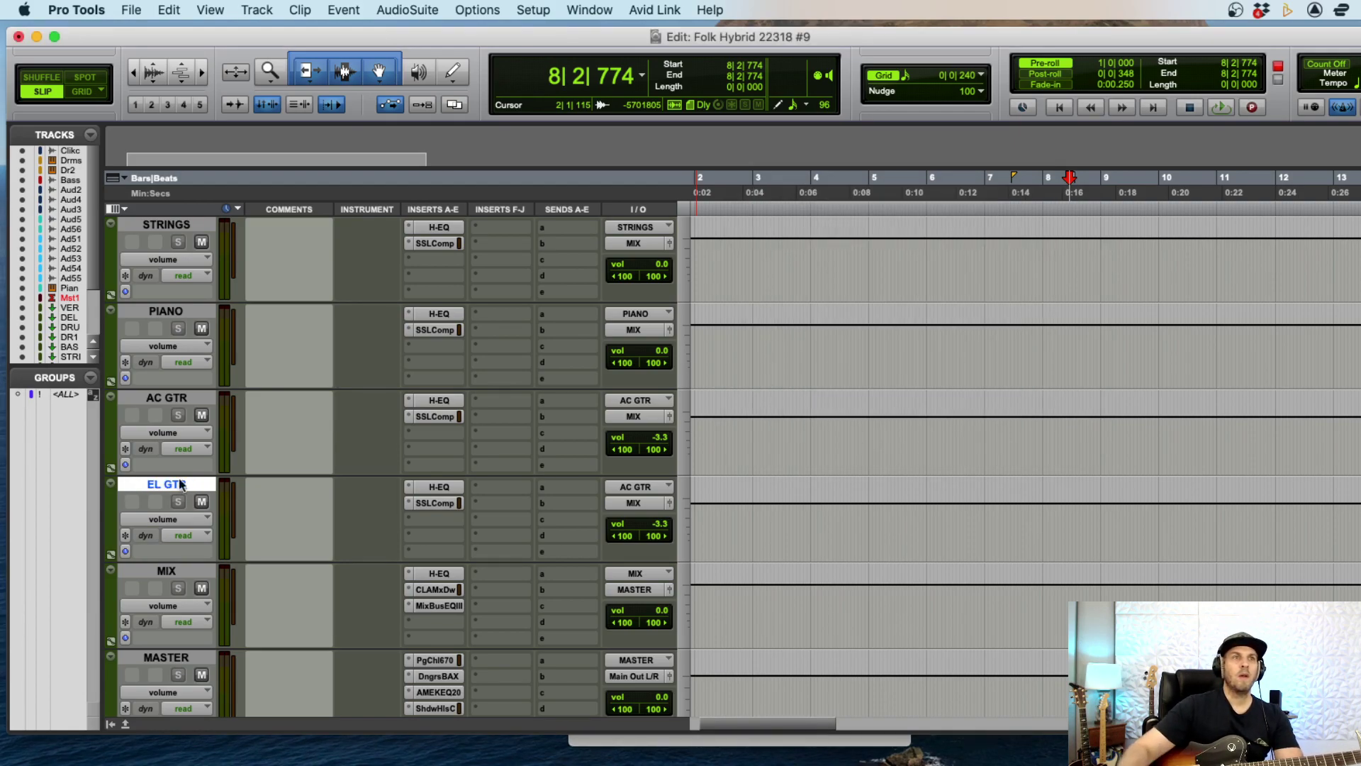
- Set the EL GTR track's input to the EL GTRS bus and lower its volume
click(647, 495)
mouse_move(657, 501)
click(781, 611)
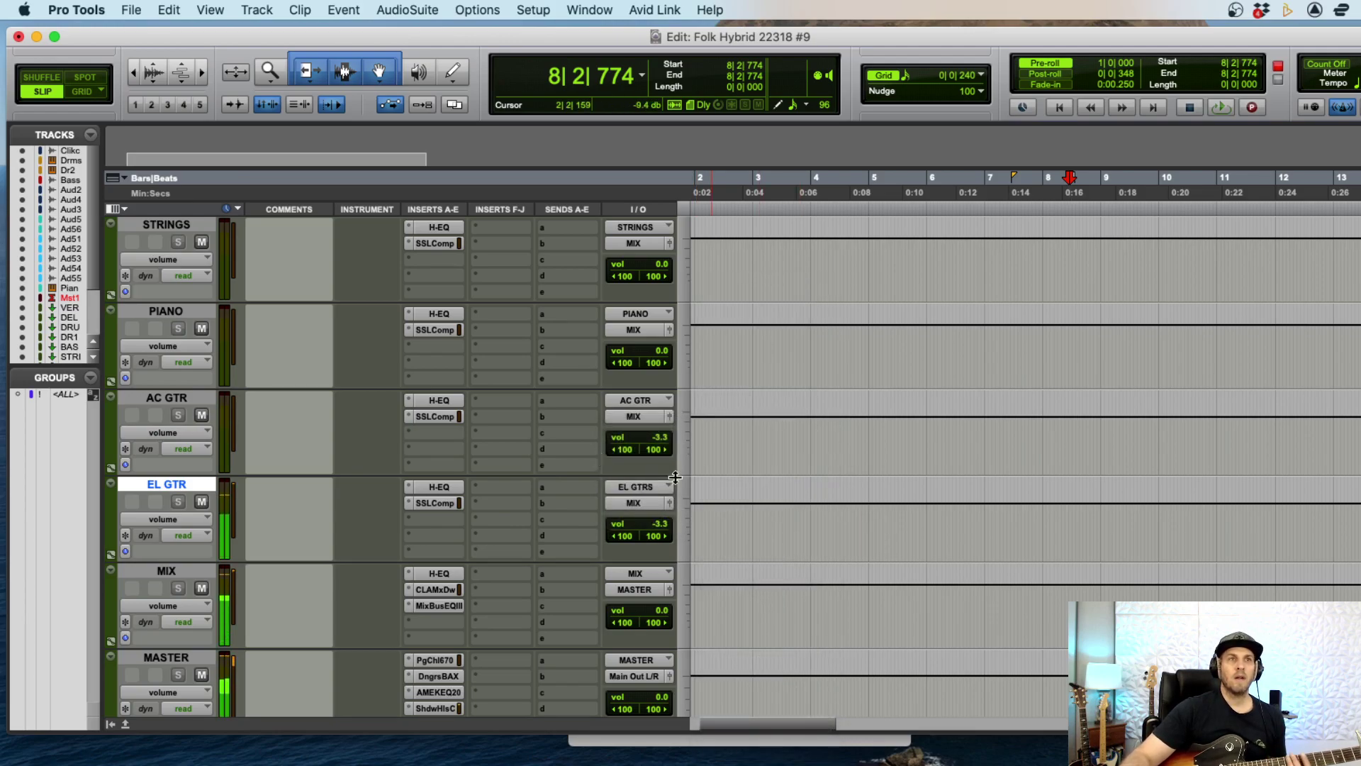
drag(662, 523, 661, 536)
scroll(877, 551, up, 15)
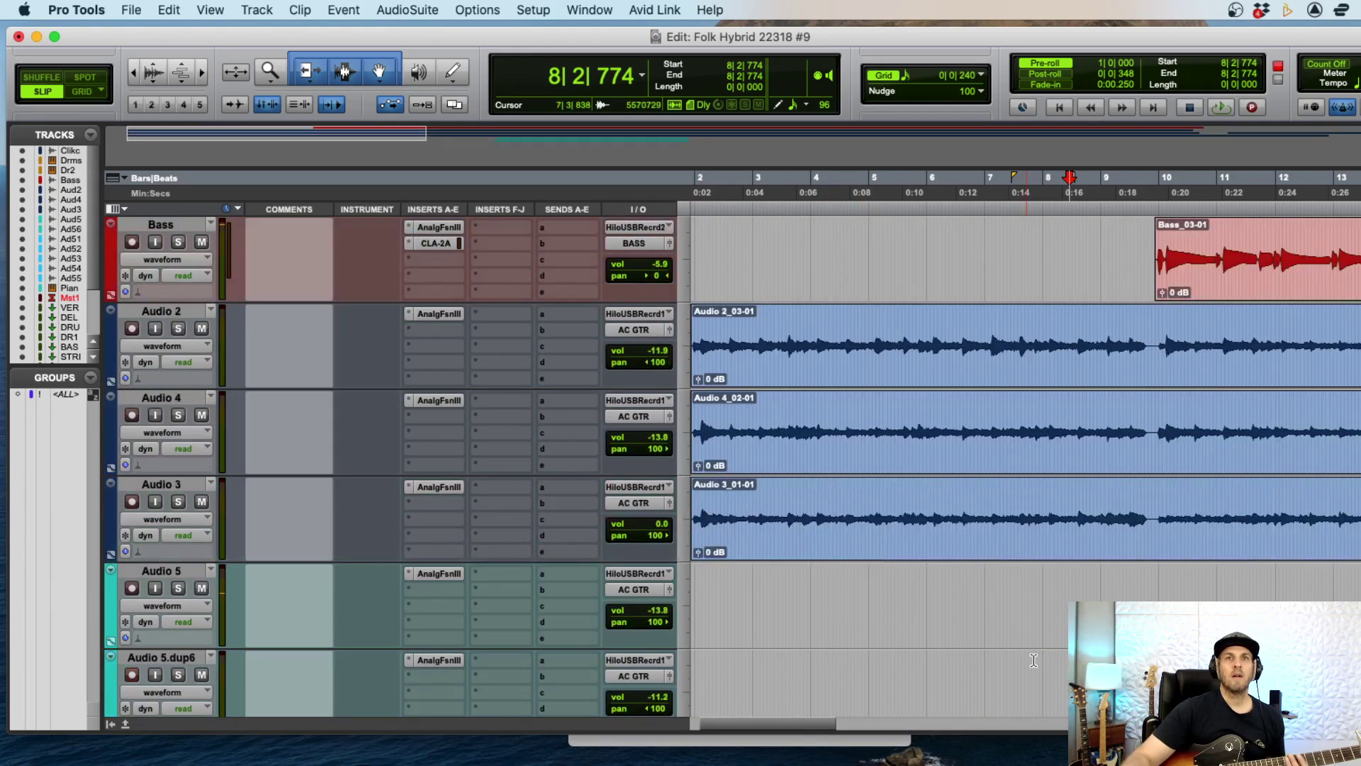
scroll(1070, 610, down, 2)
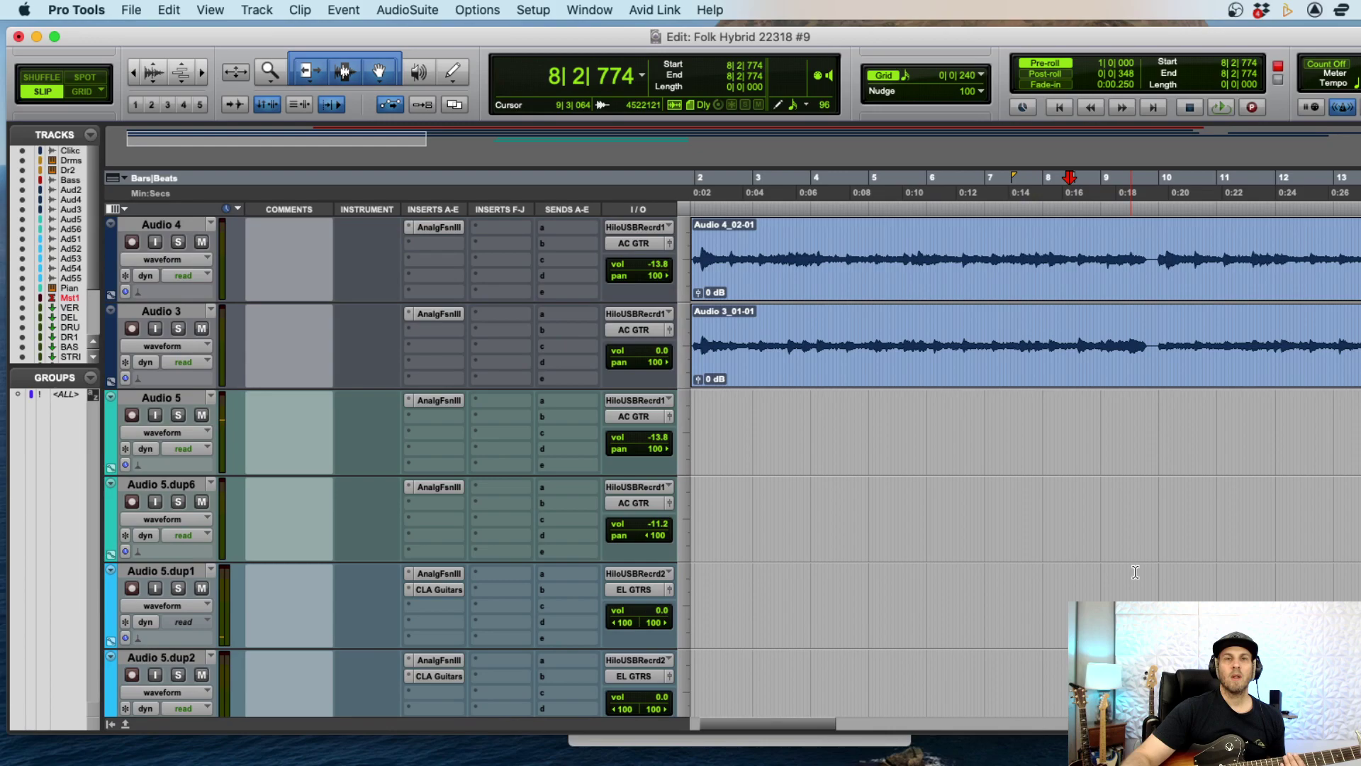
- Return to the song's start, switch the Audio 5.dup1 CLA Guitars amp to Clean and set that track's volume to -7.3
key(Return)
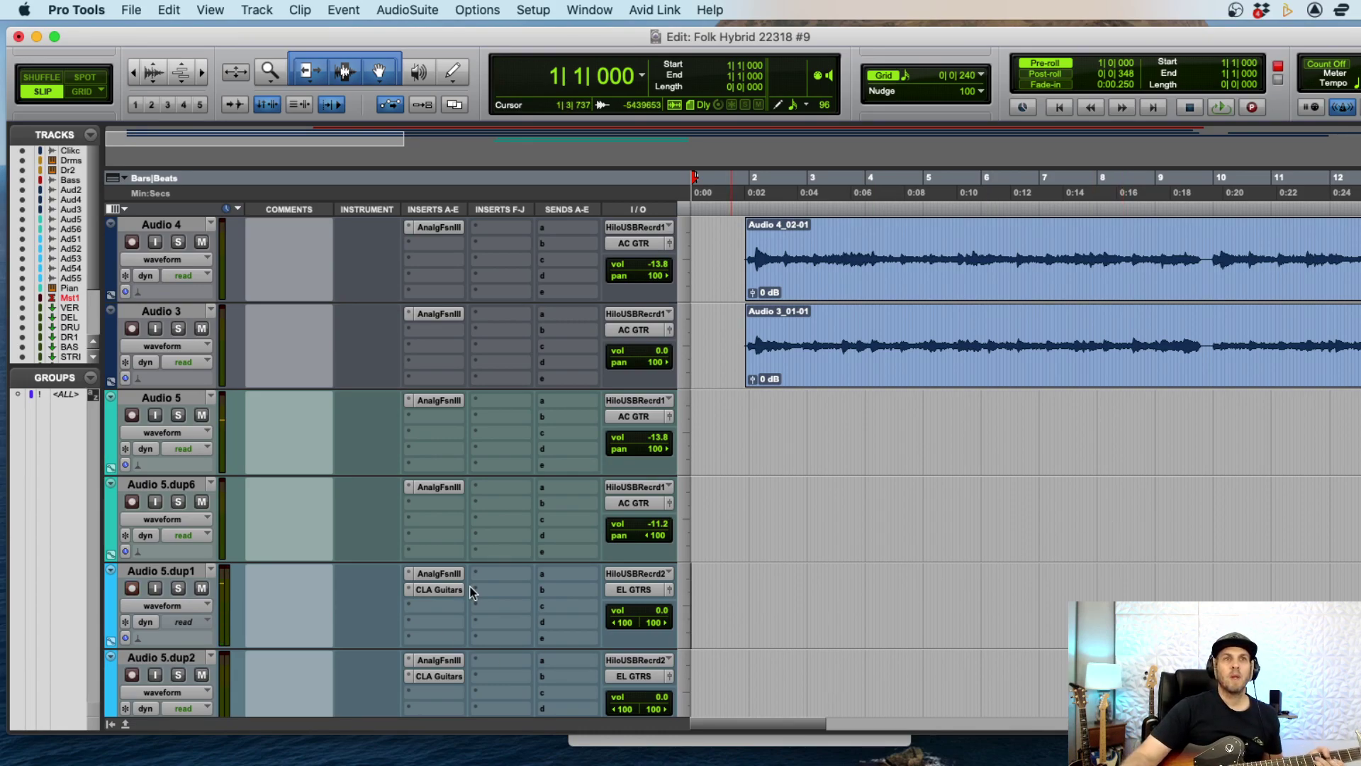
click(441, 591)
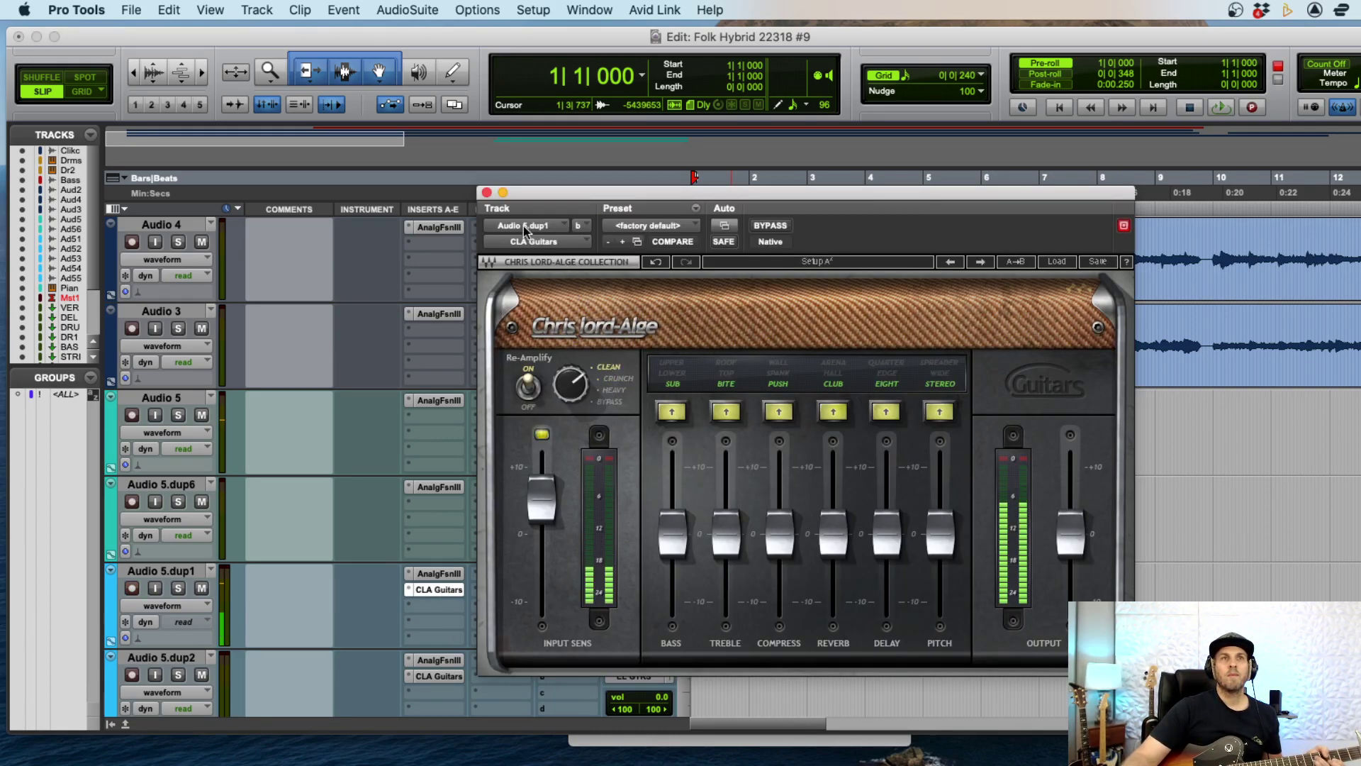
click(487, 192)
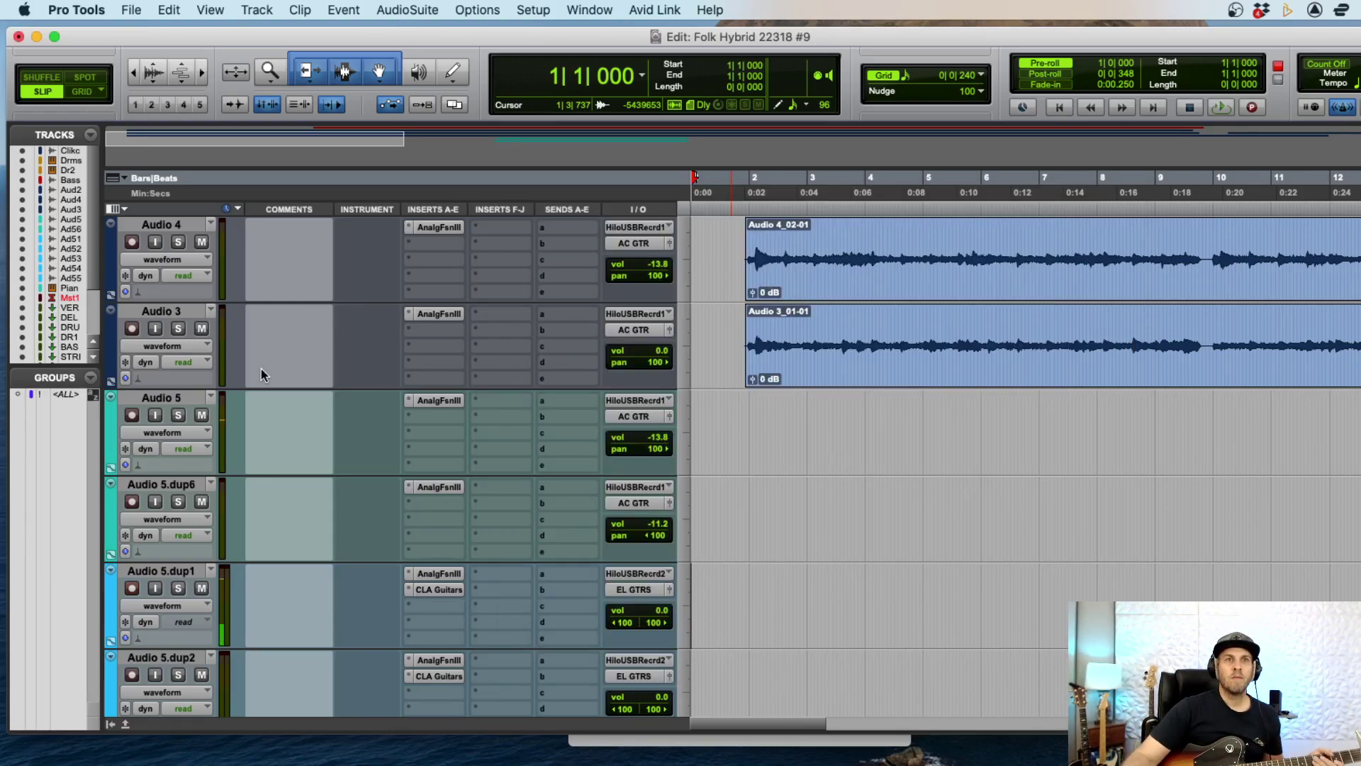
drag(652, 611, 649, 638)
click(434, 590)
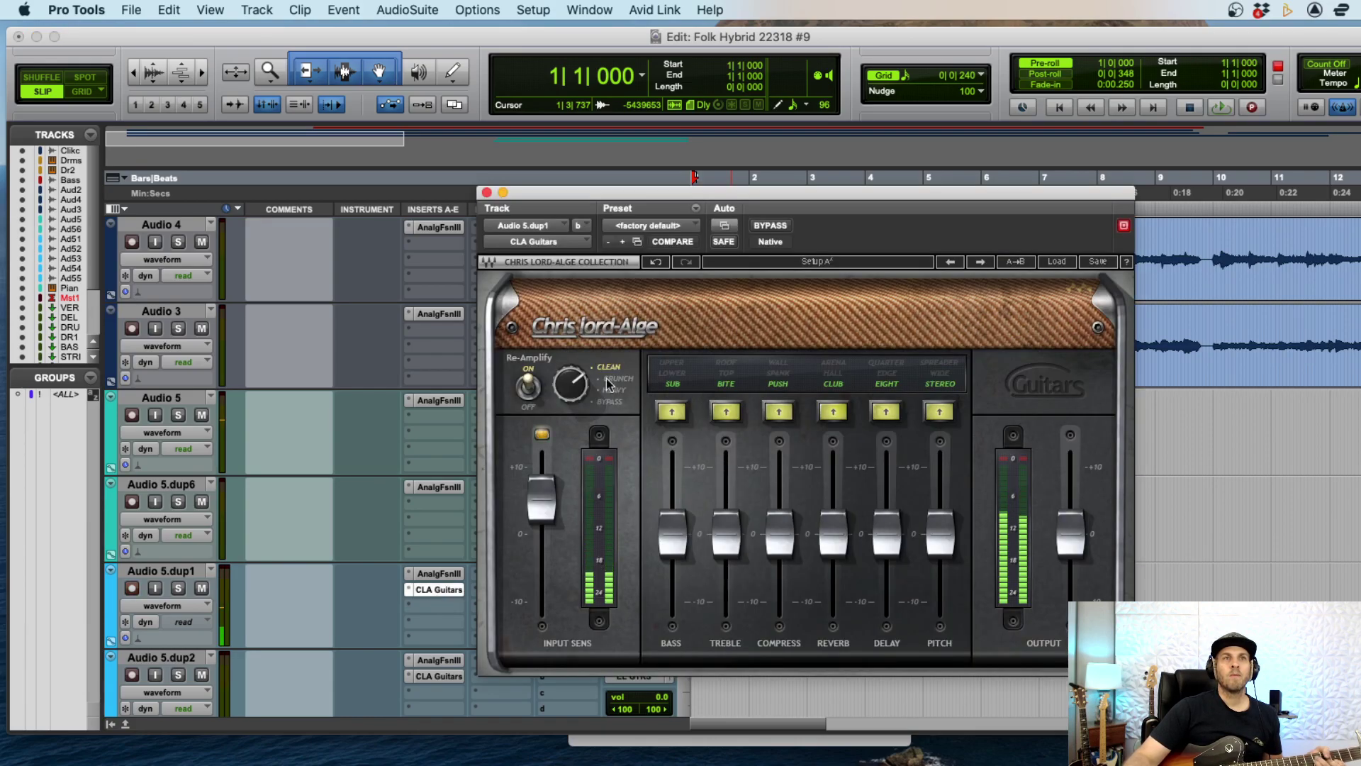
click(486, 192)
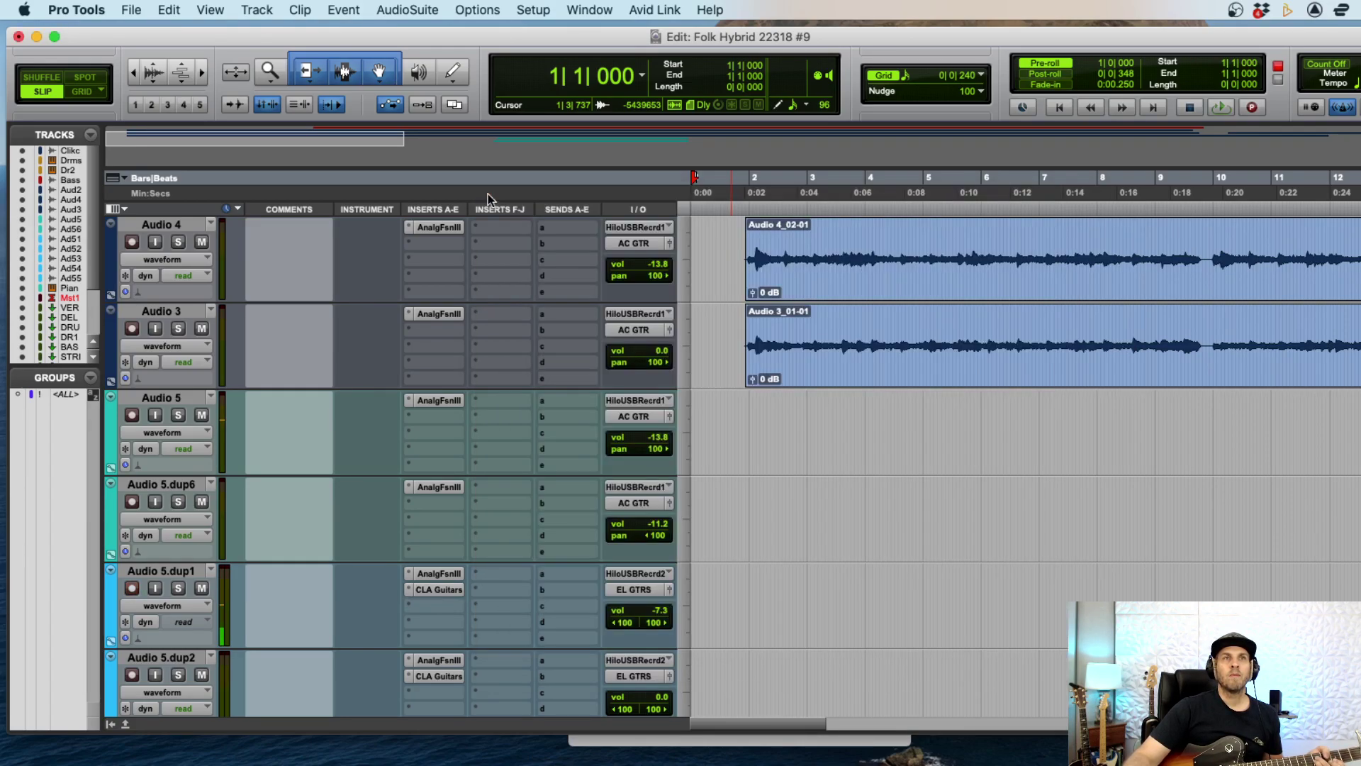
key(super+space)
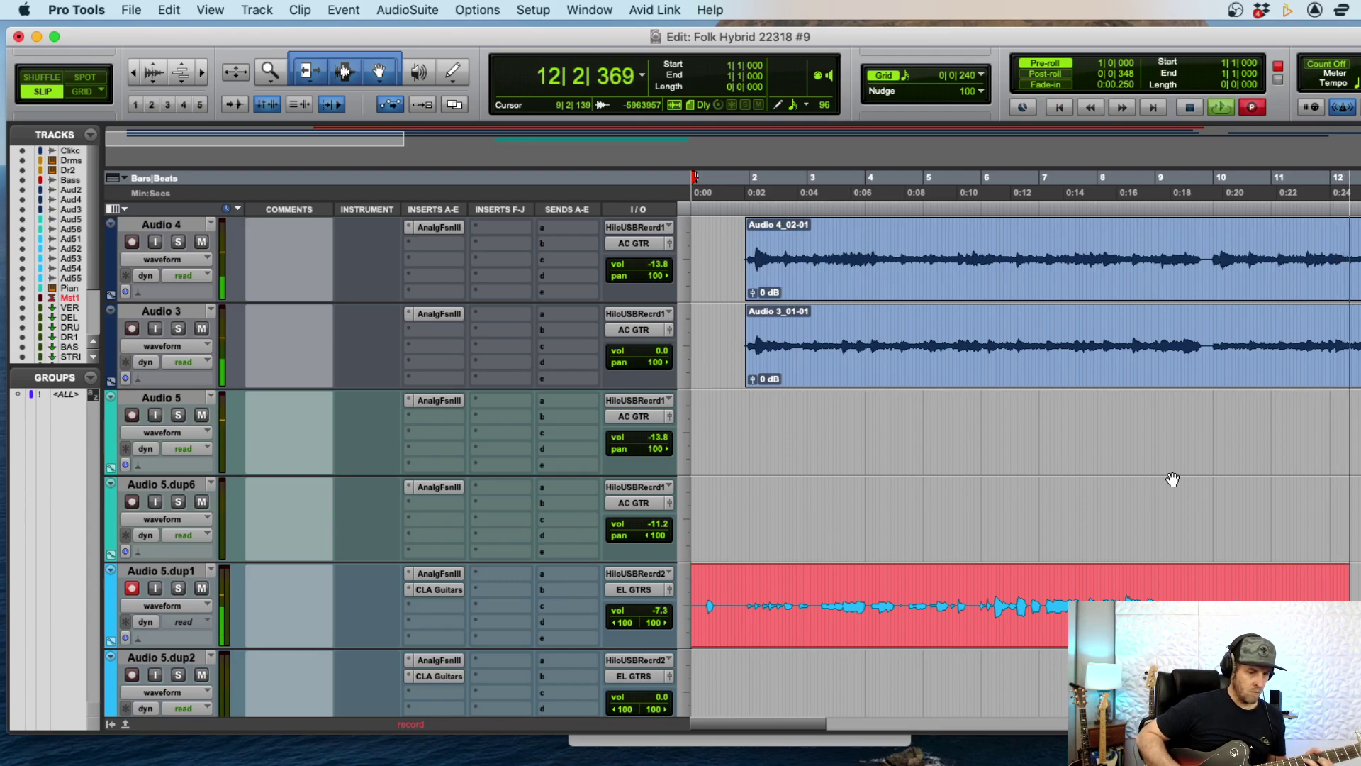
key(space)
key(Return)
key(super+z)
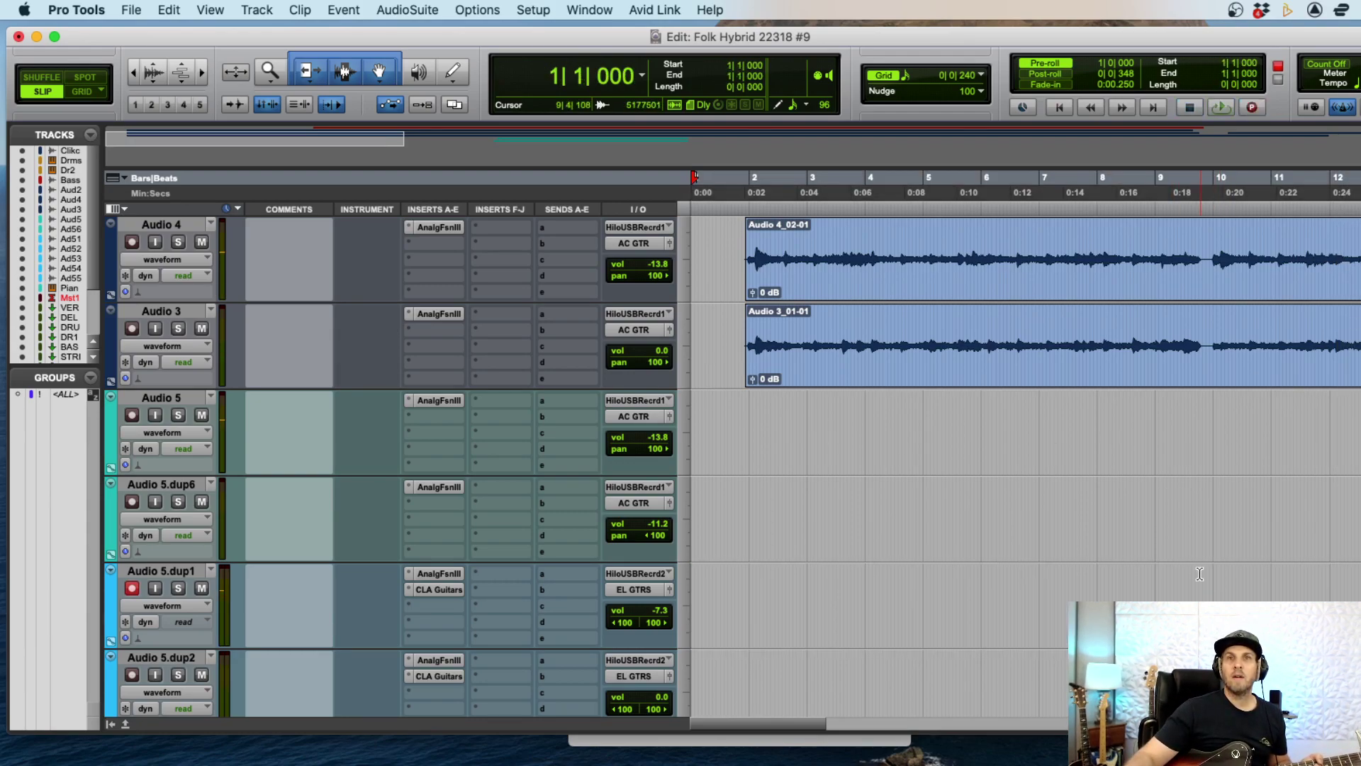
- Set the Audio 5.dup1 volume to -4.0 and record a trial take from 9|4|049, deleting the resulting clip
click(665, 613)
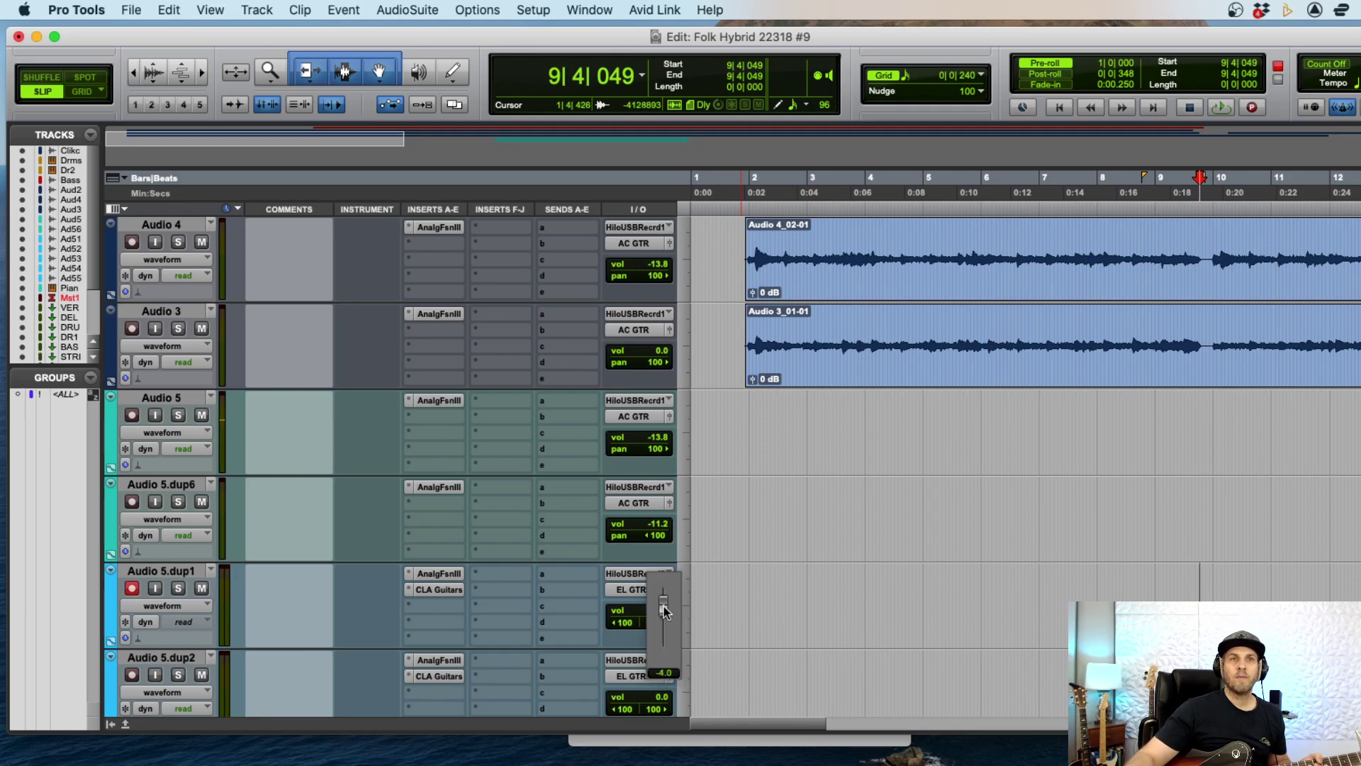
key(space)
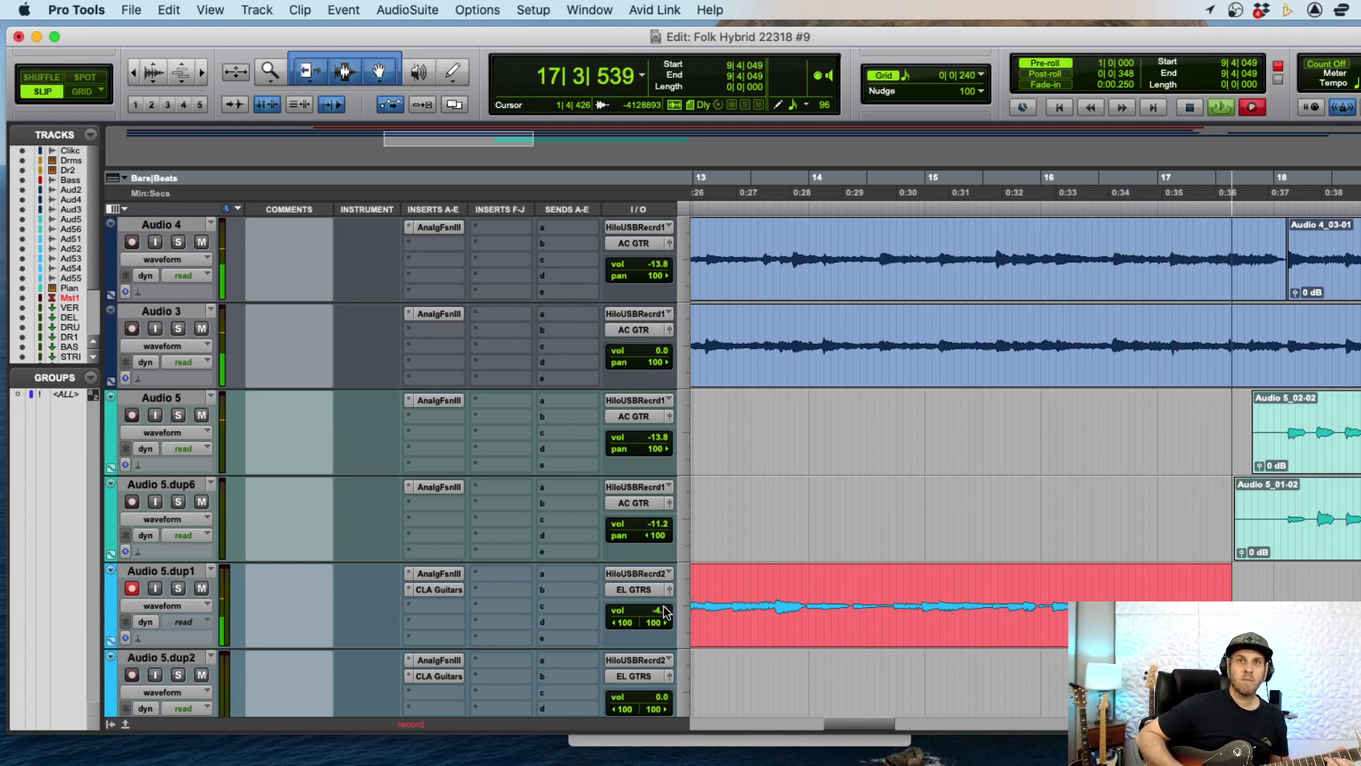
key(space)
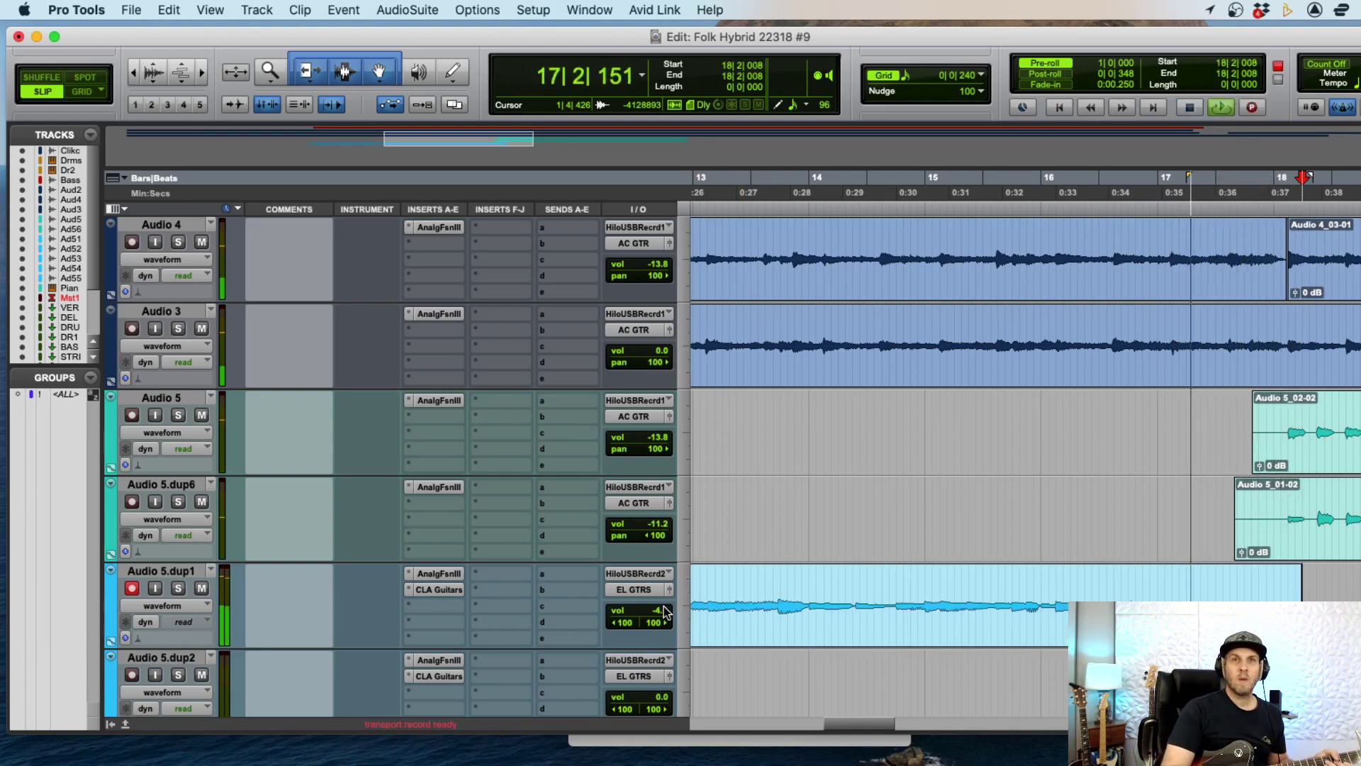
click(980, 637)
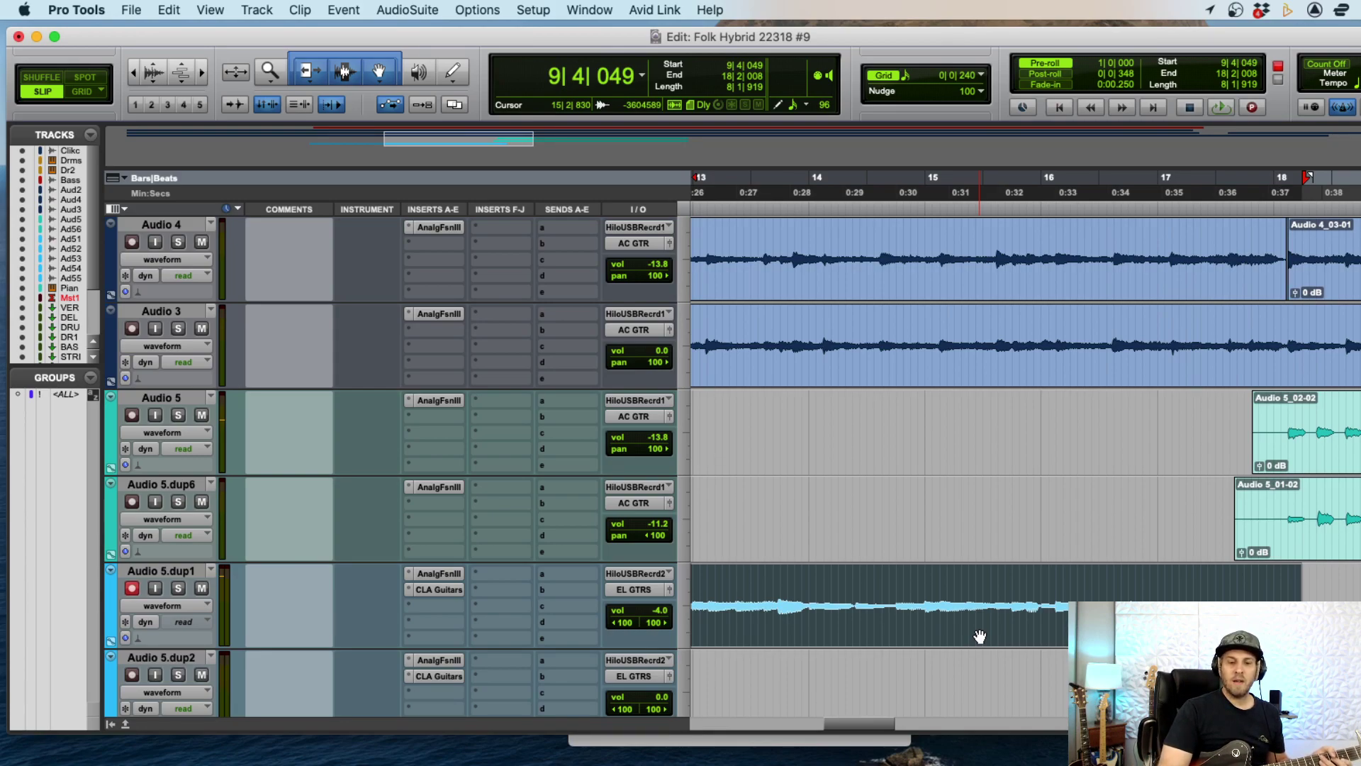
key(Delete)
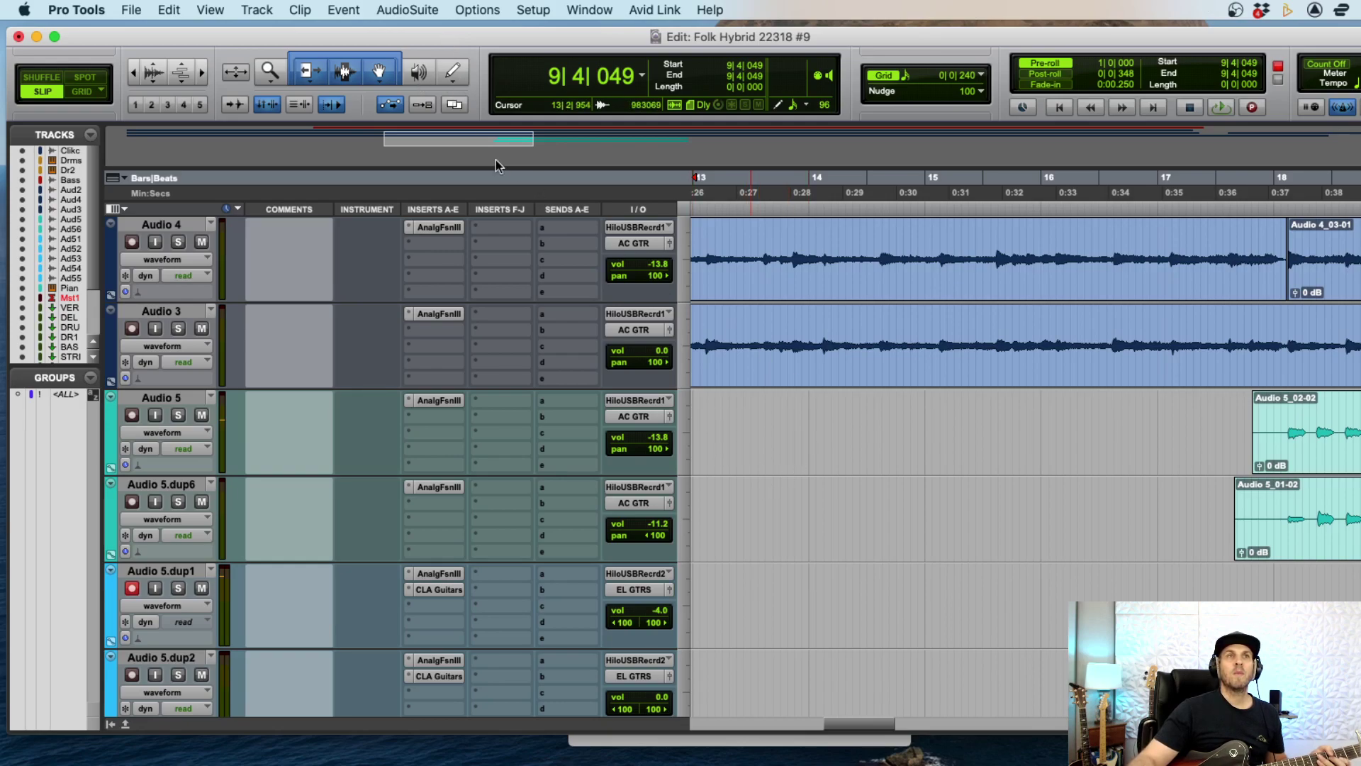
key(space)
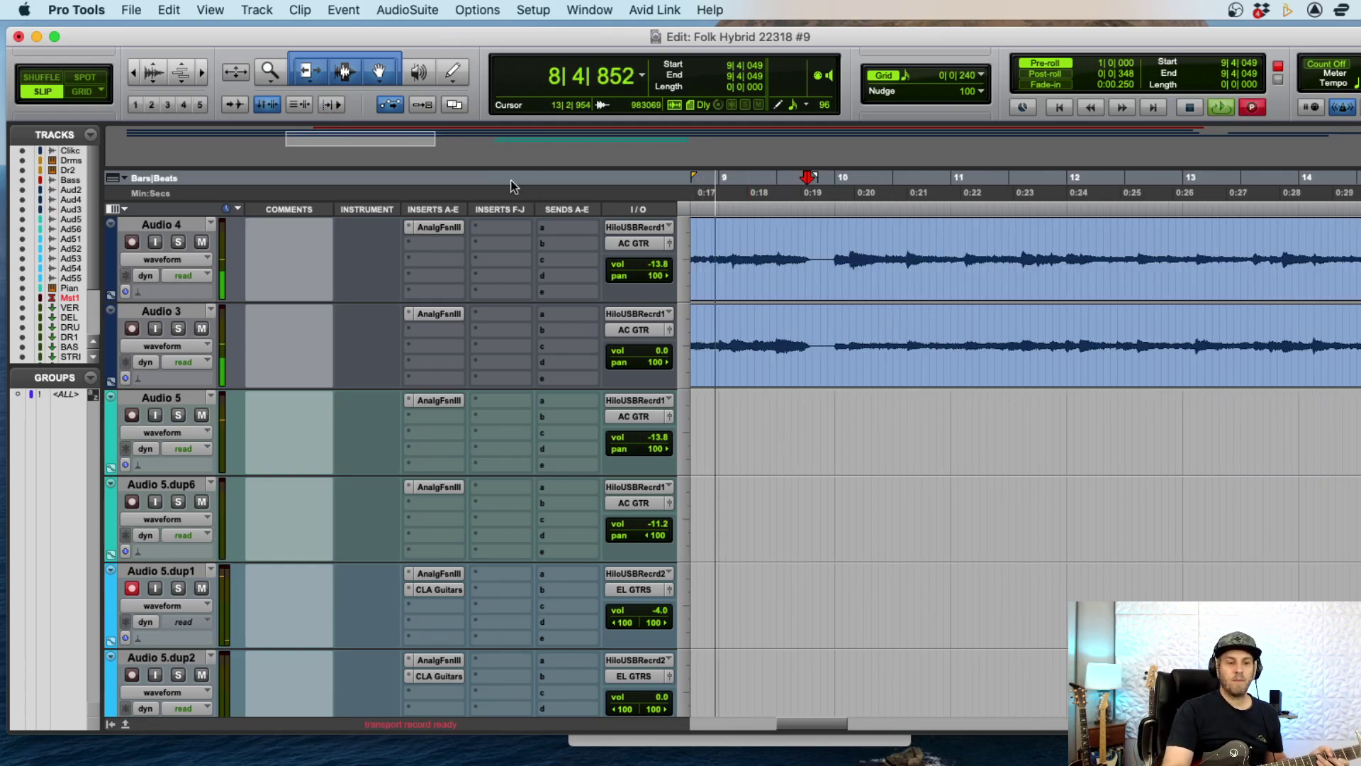
key(super+bracketleft)
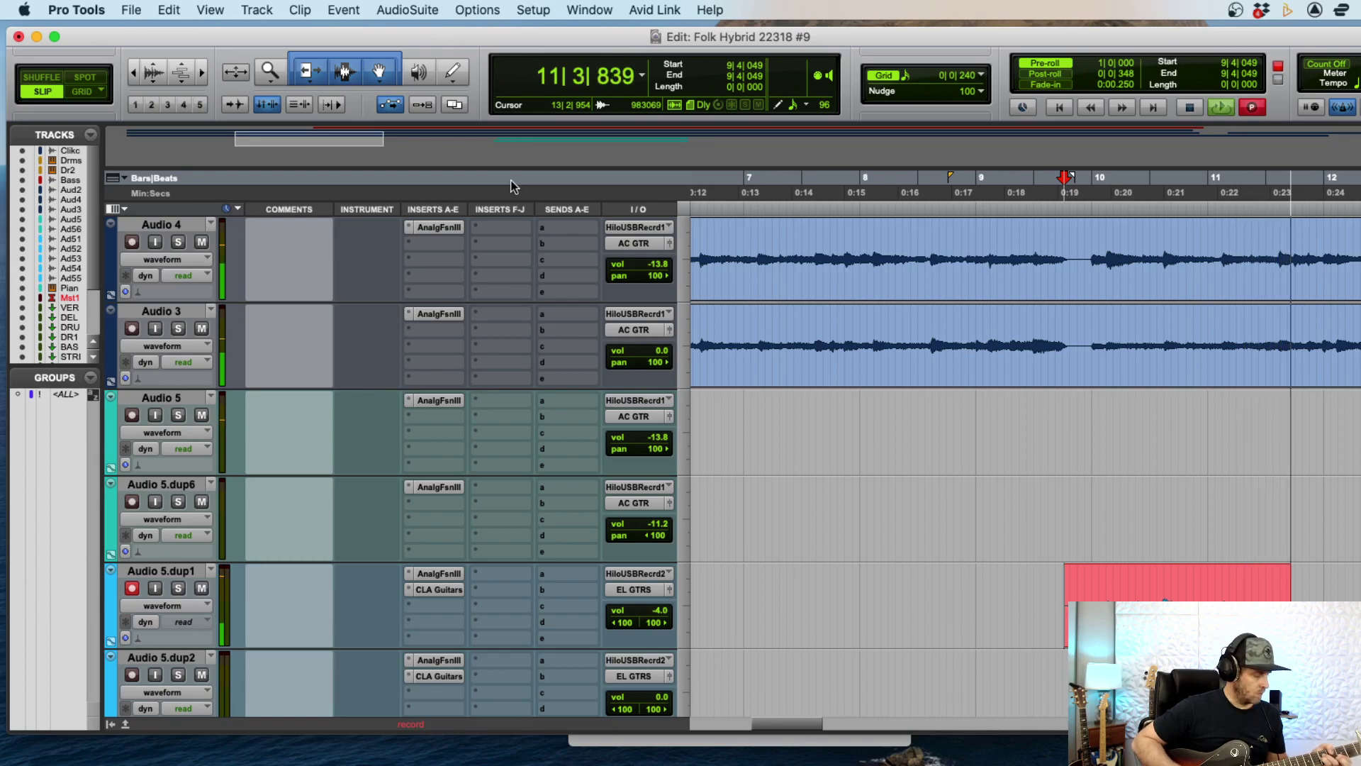
key(space)
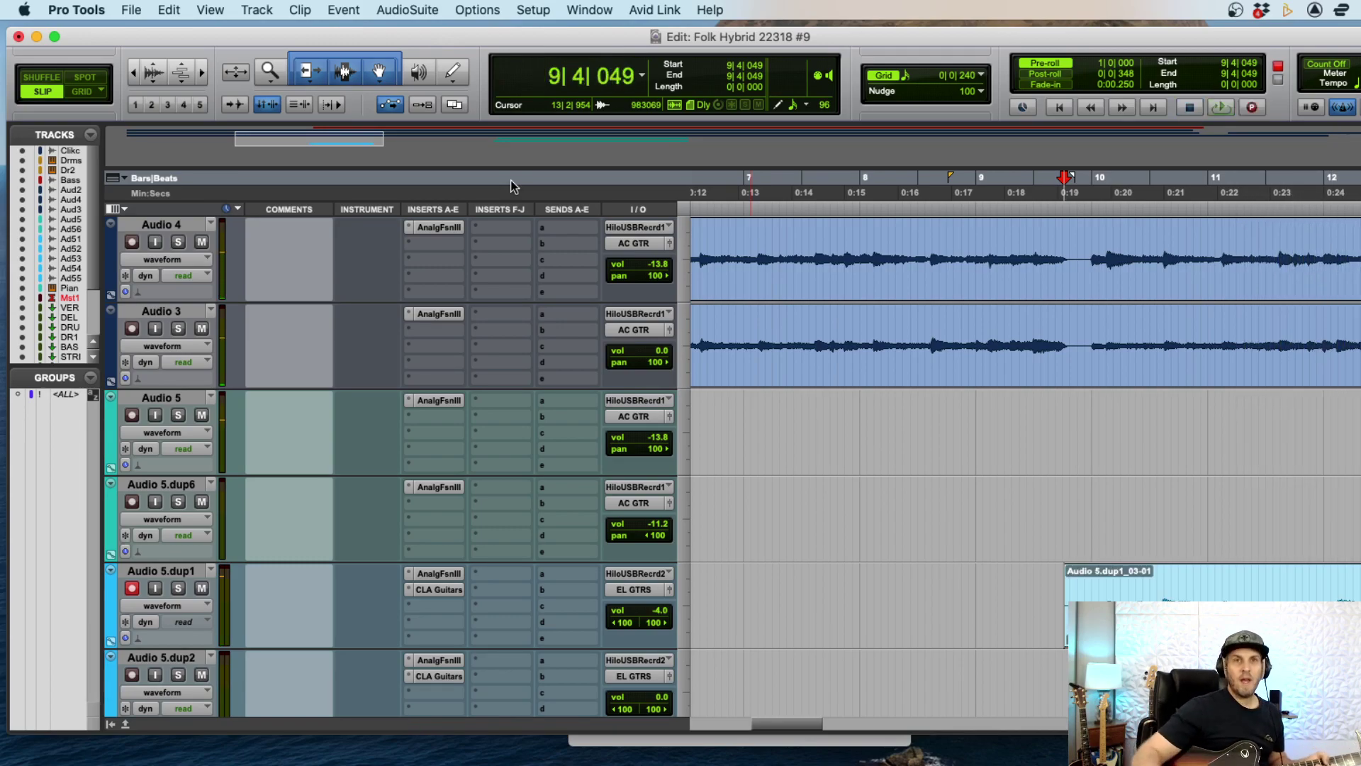
click(1241, 613)
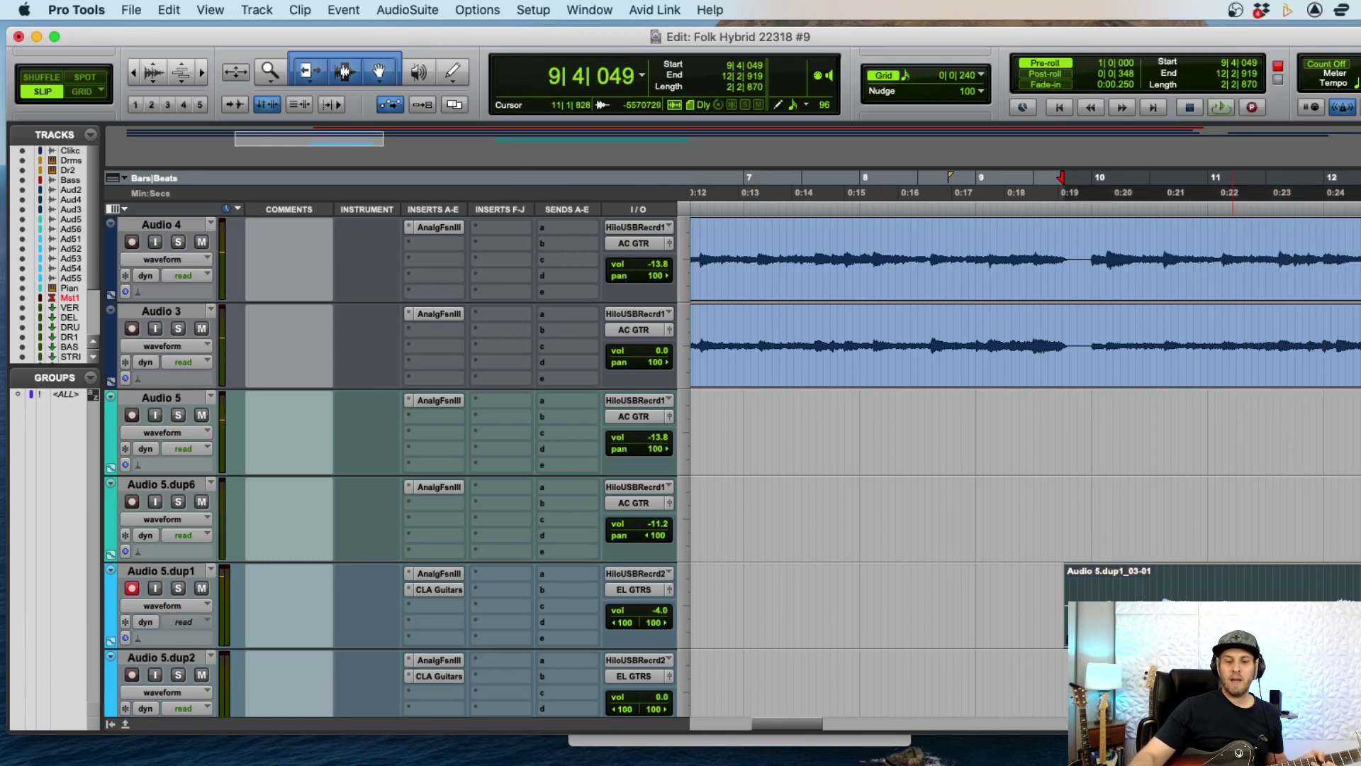
key(super+z)
key(super+space)
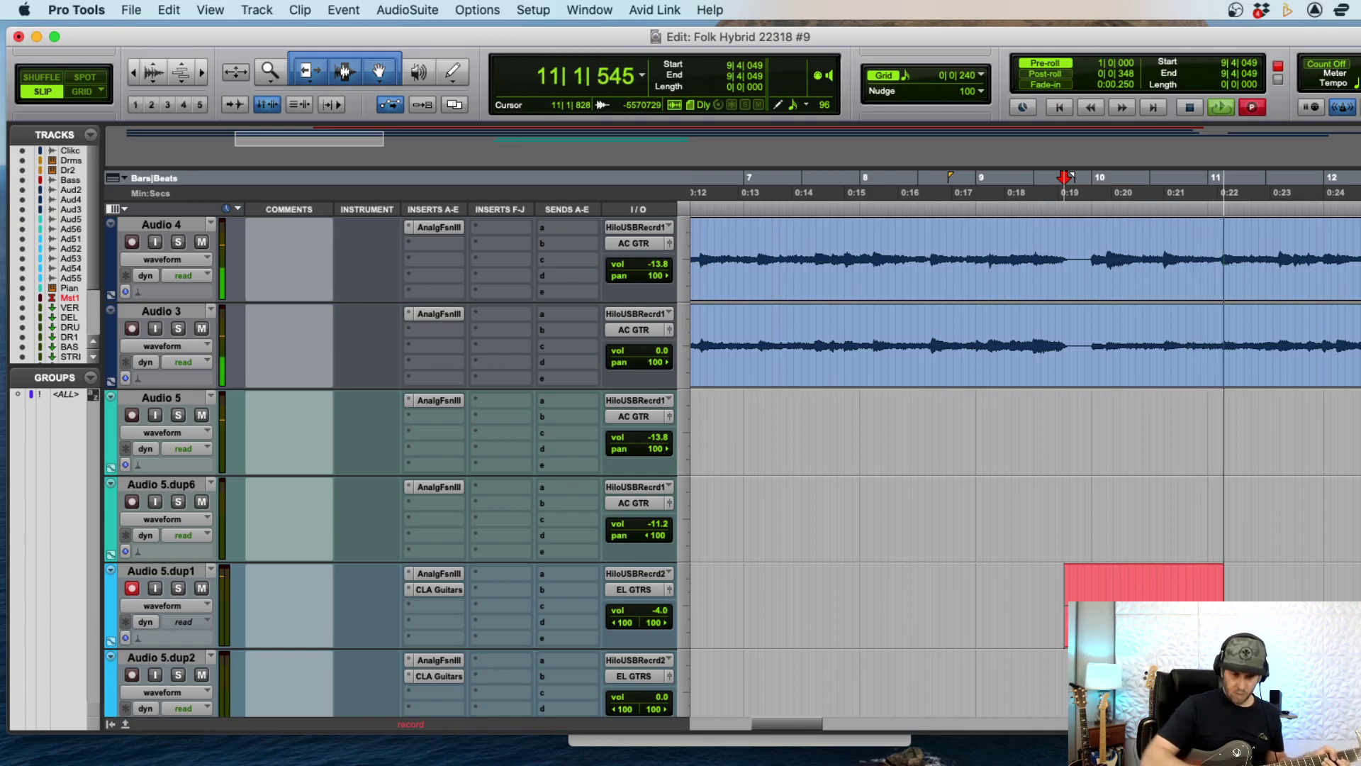
key(space)
- Record an electric guitar take on Audio 5.dup1 from 9|4|049 to about bar 19
key(super+space)
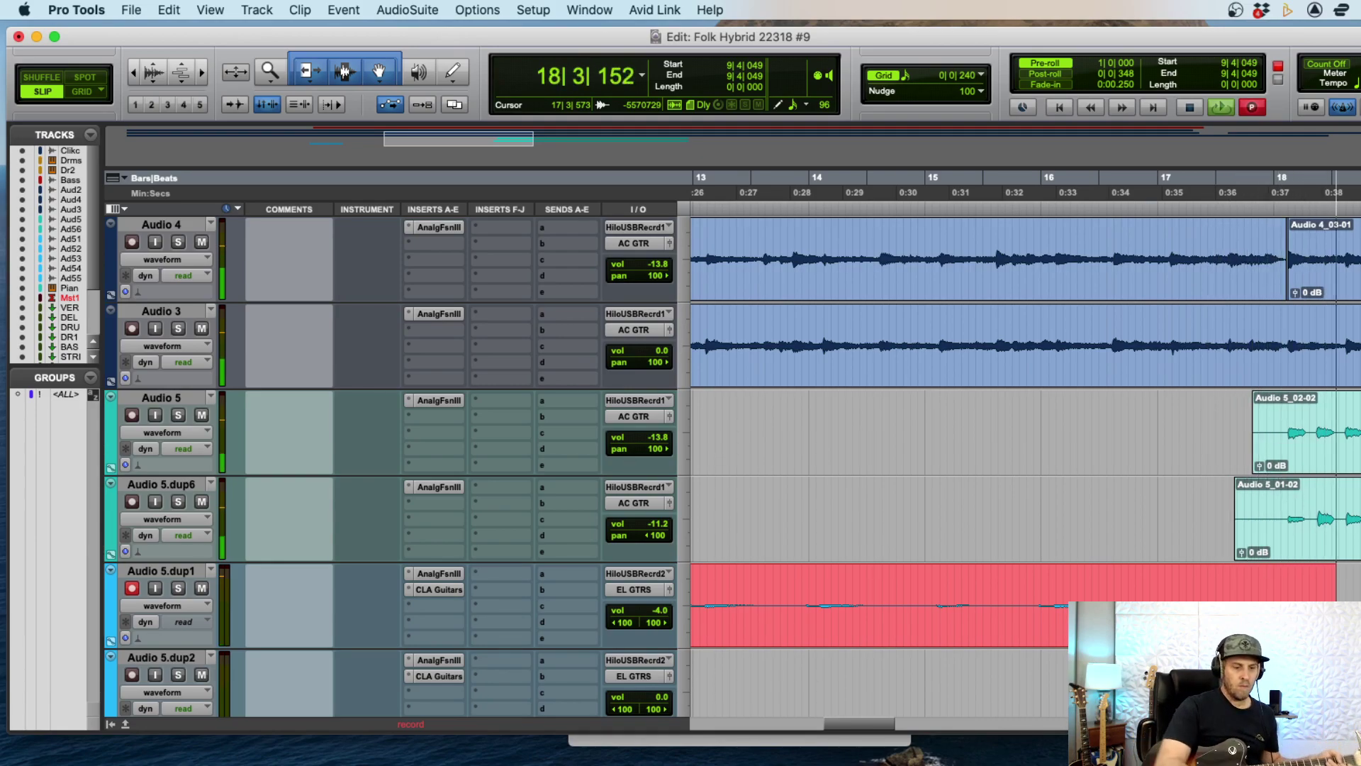
key(super+bracketleft)
key(super+bracketleft)
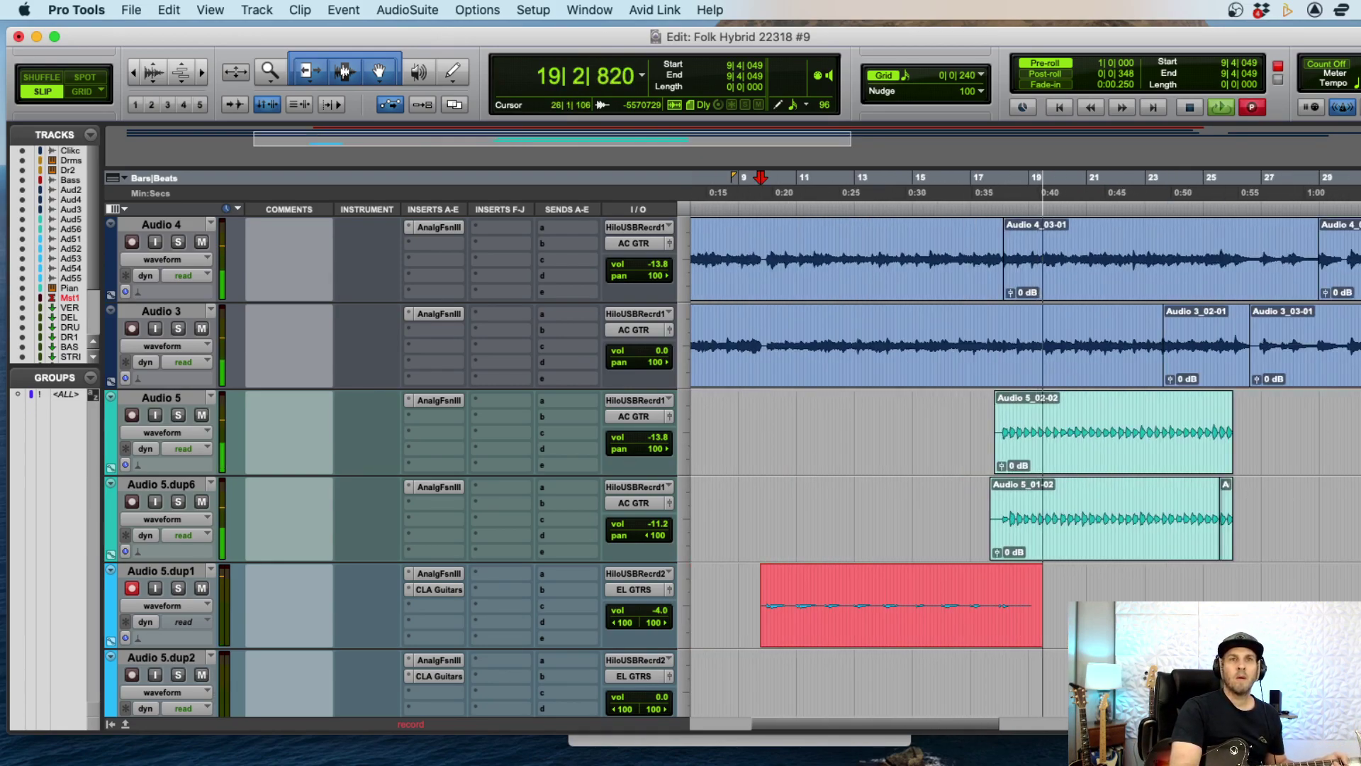
key(space)
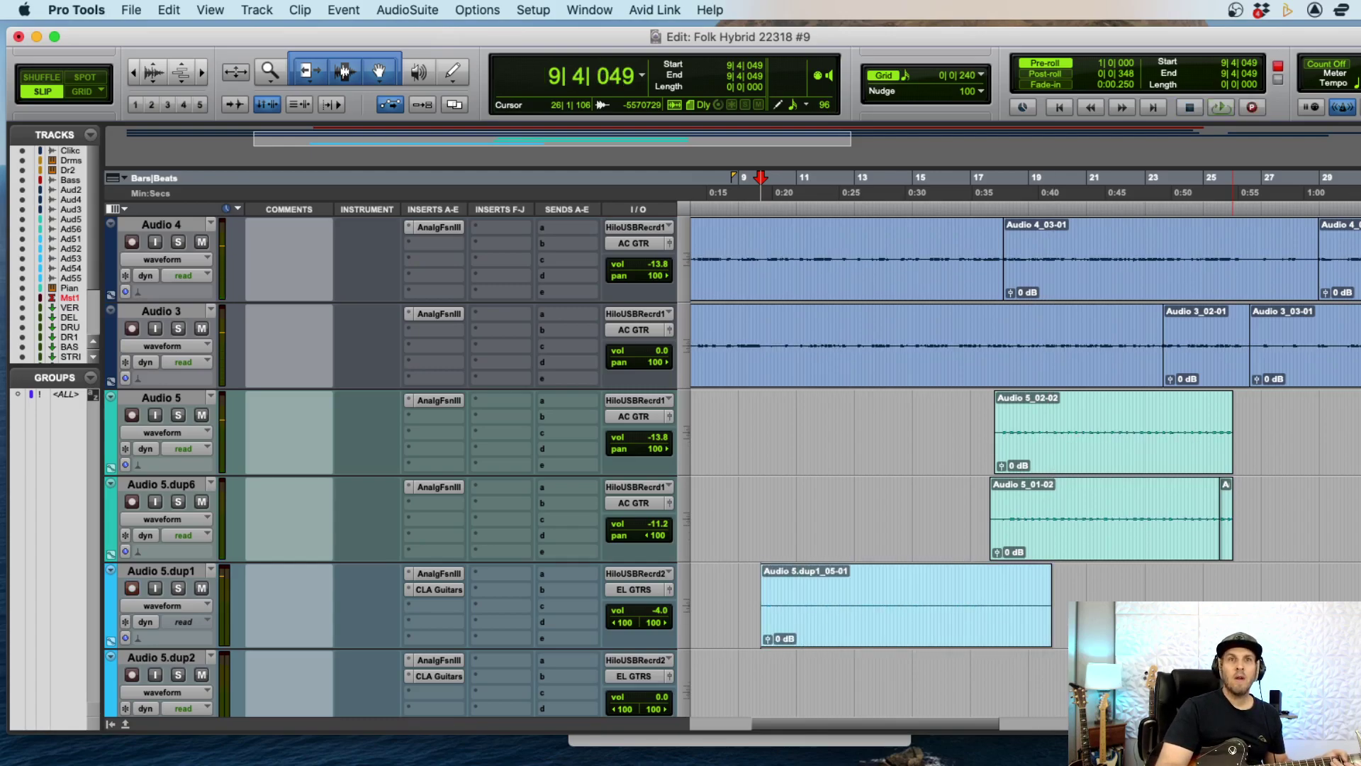
key(super+alt+bracketleft)
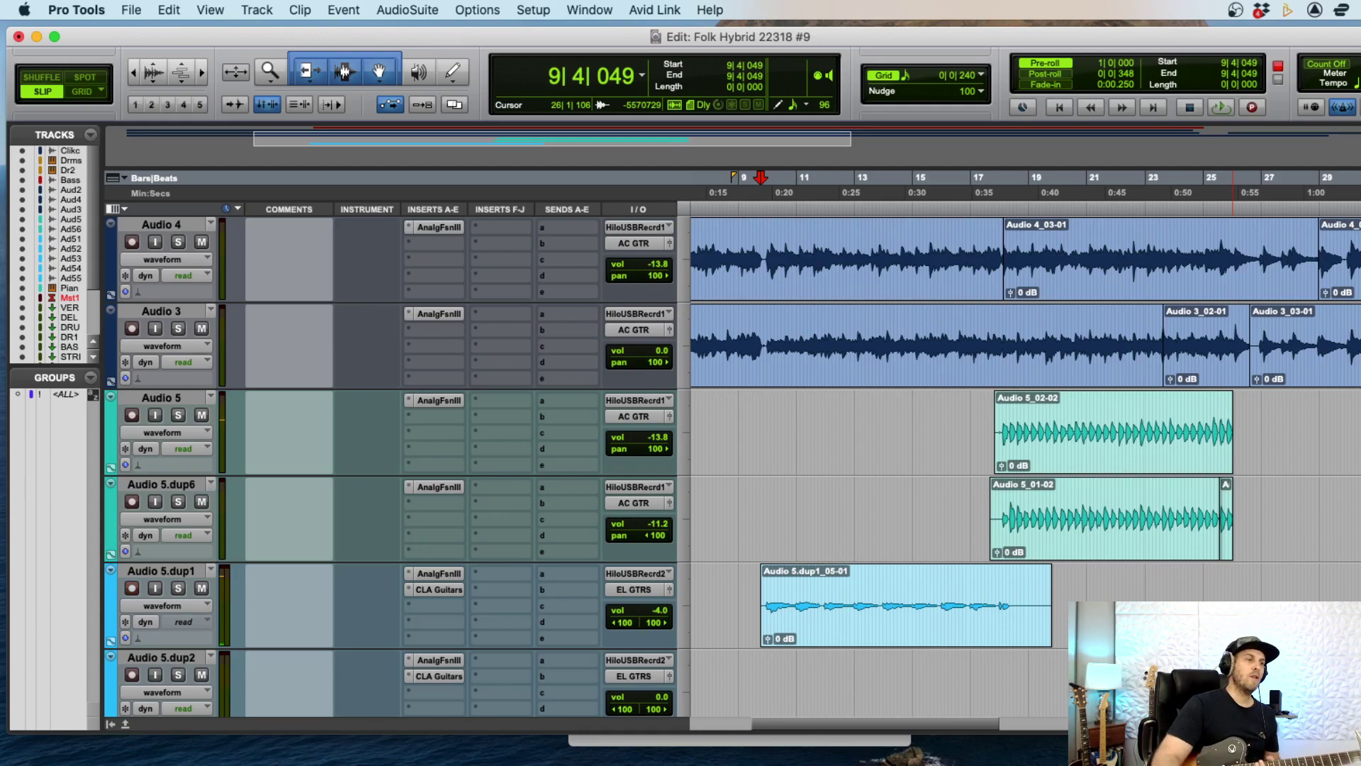
- Record a new electric guitar take on Audio 5.dup1 from 9|4|049 to about 18|2 and move it to Audio 5.dup2
key(shift+r)
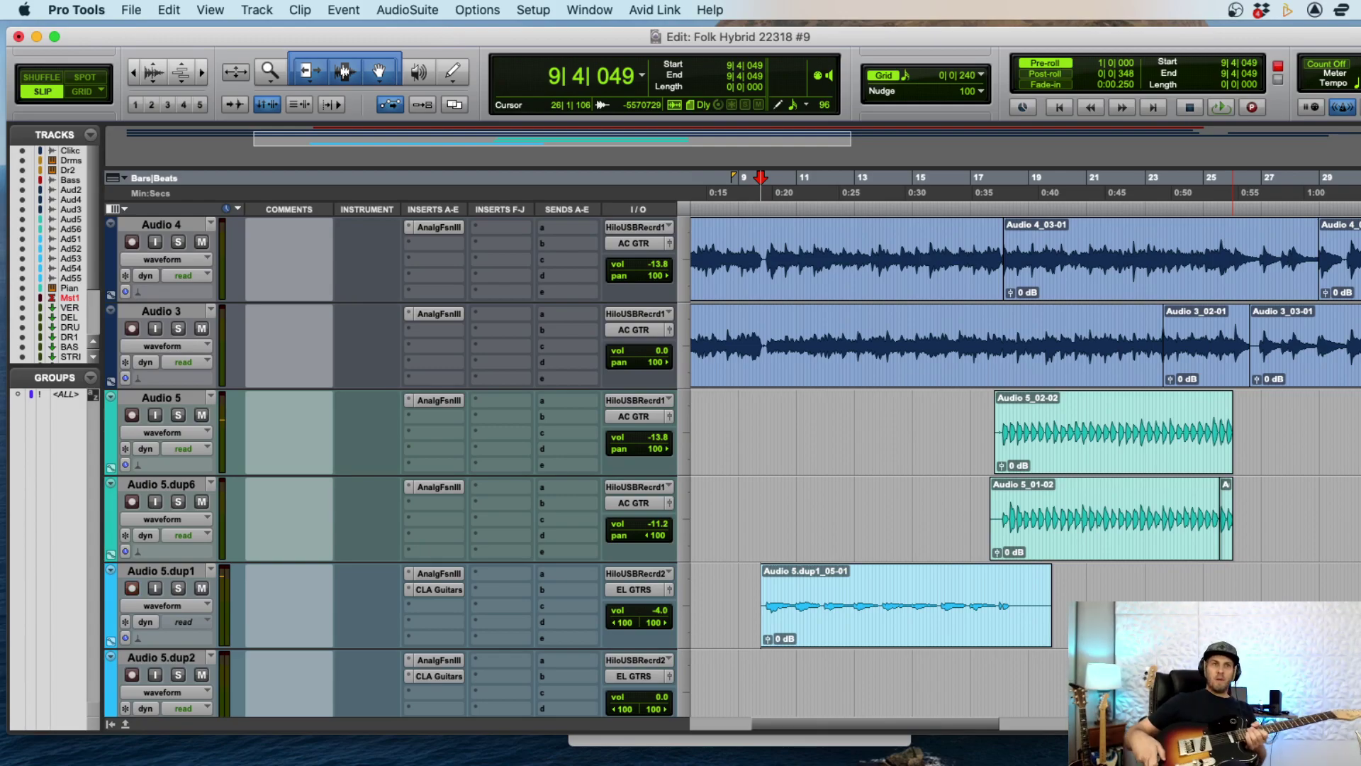
key(super+space)
key(super+bracketright)
key(super+bracketright)
key(super+bracketright)
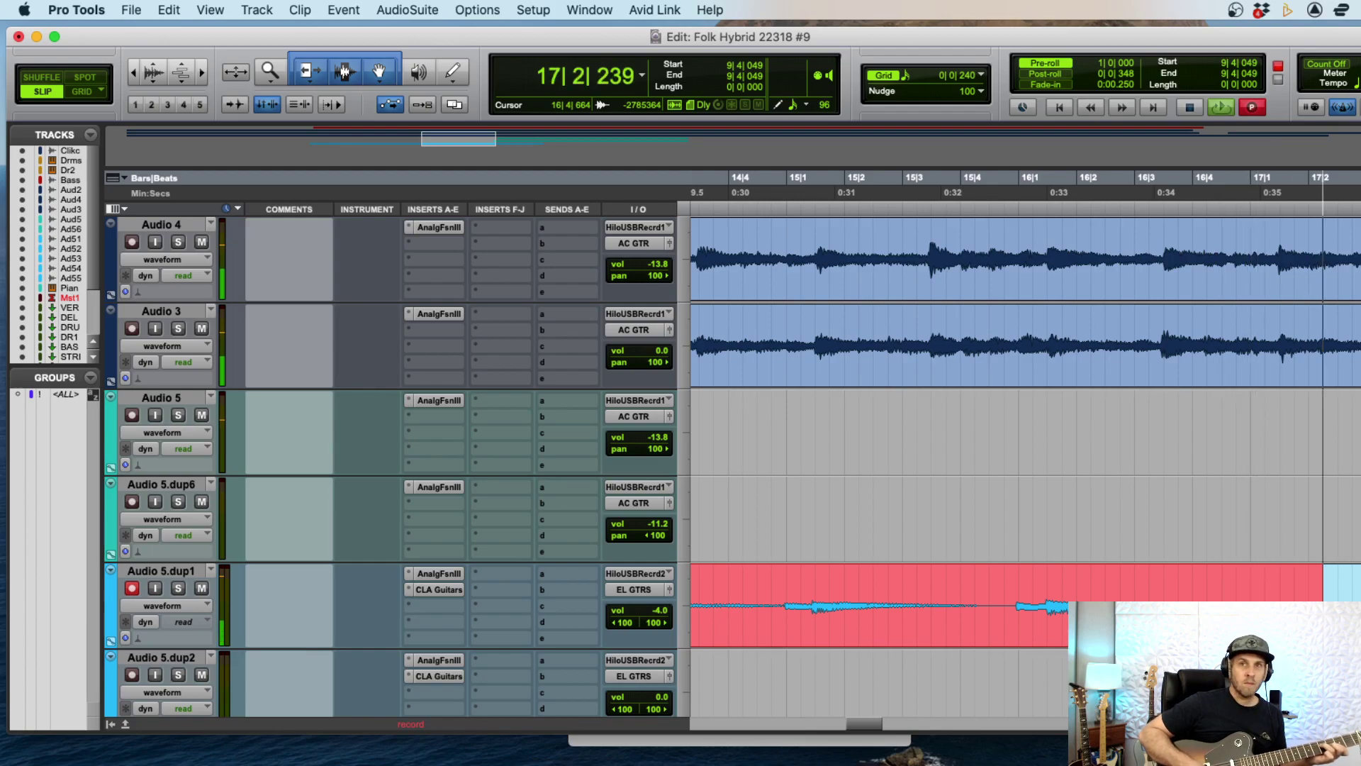
key(super+bracketleft)
key(space)
drag(997, 634, 974, 668)
- Re-arm Audio 5.dup1 and record a doubling guitar take from 9|4|049 to about 18|2
key(shift+r)
key(super+bracketright)
key(super+bracketright)
key(super+bracketright)
key(super+space)
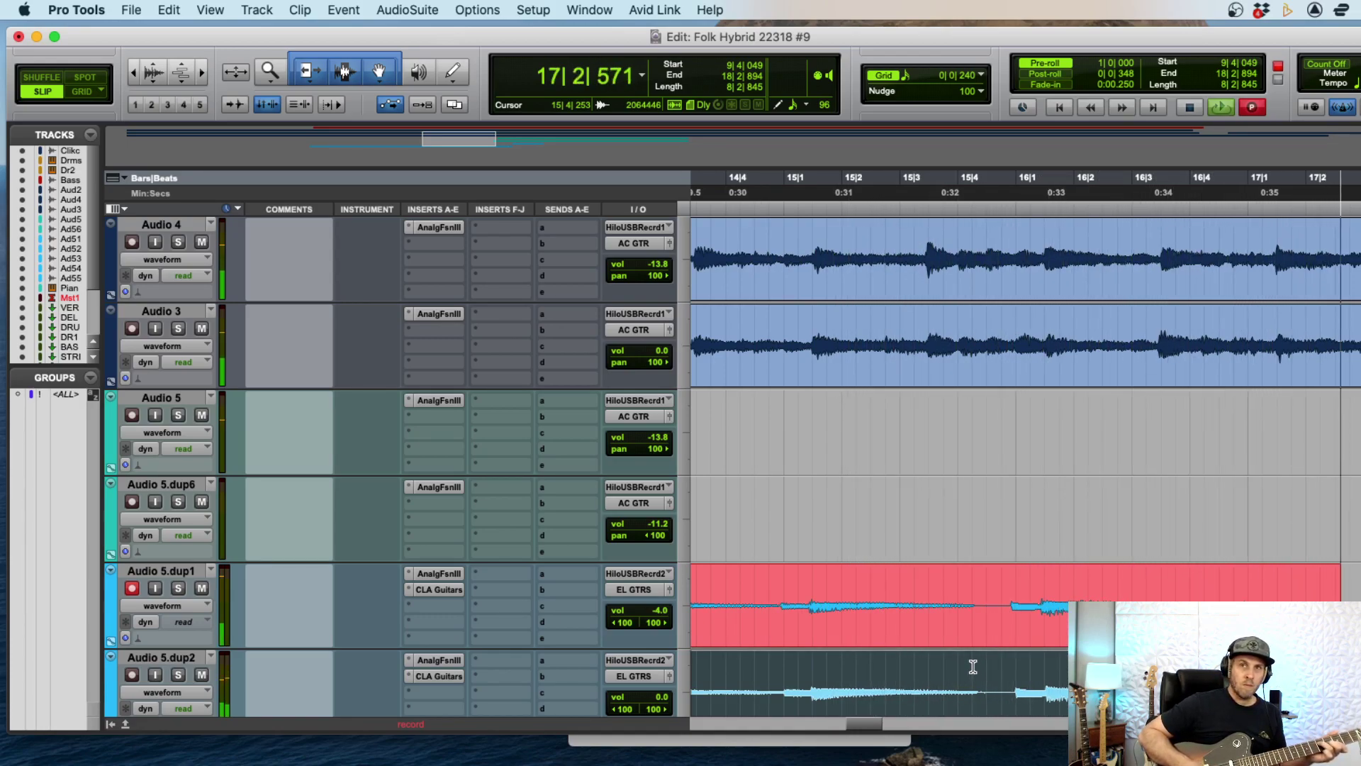
key(super+bracketleft)
key(super+bracketleft)
key(super+bracketleft)
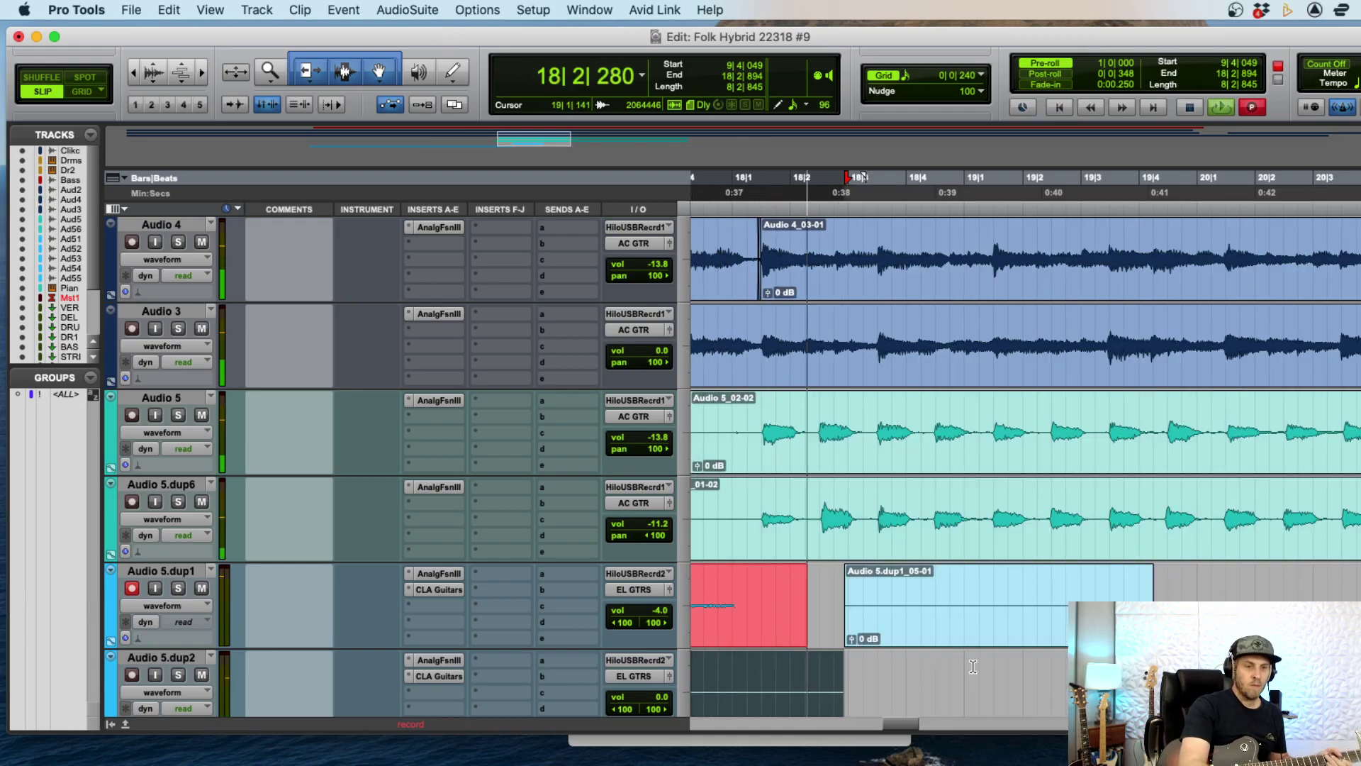
key(space)
key(space)
key(space)
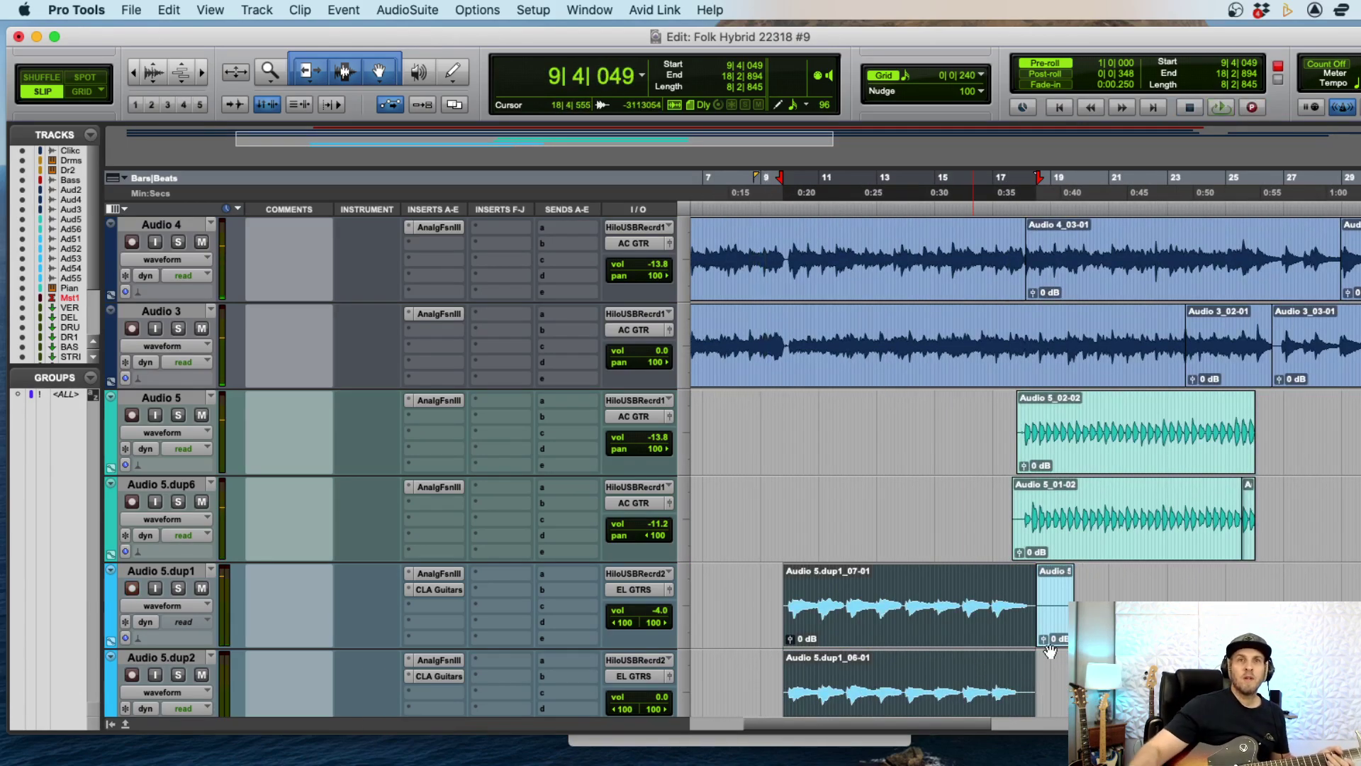
- Split the Audio 5.dup1 take at 16|4|679 and move its last note down onto Audio 5.dup2
scroll(1041, 651, down, 3)
click(987, 406)
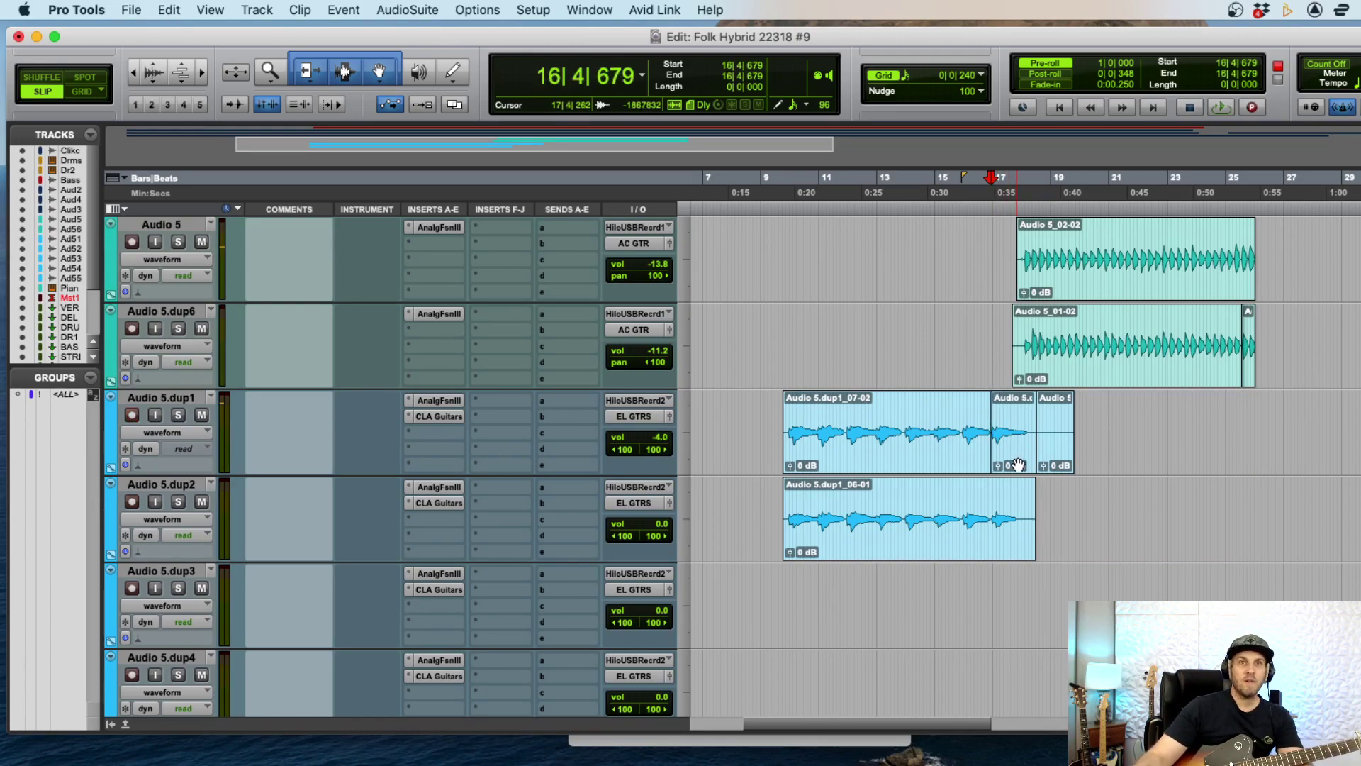
click(1018, 466)
key(super+bracketright)
key(super+bracketright)
key(super+bracketright)
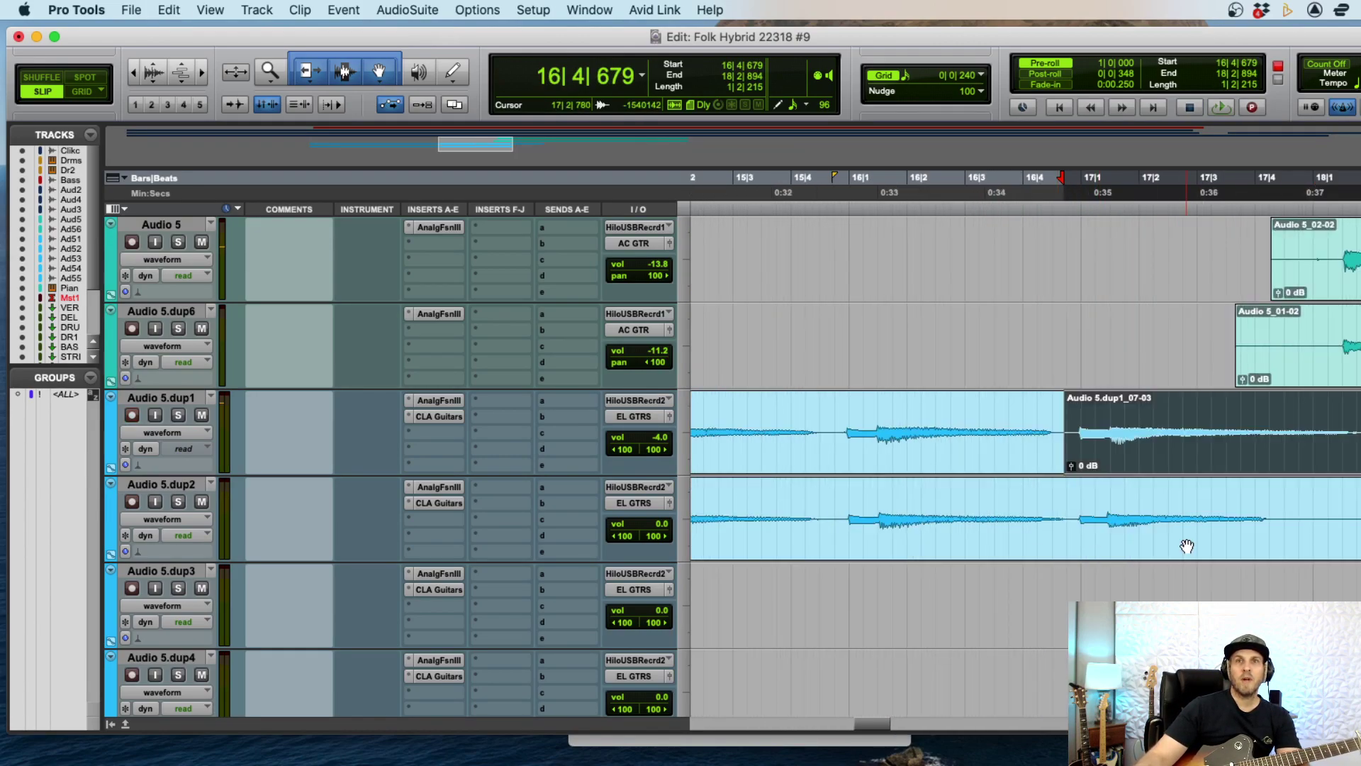
click(1265, 505)
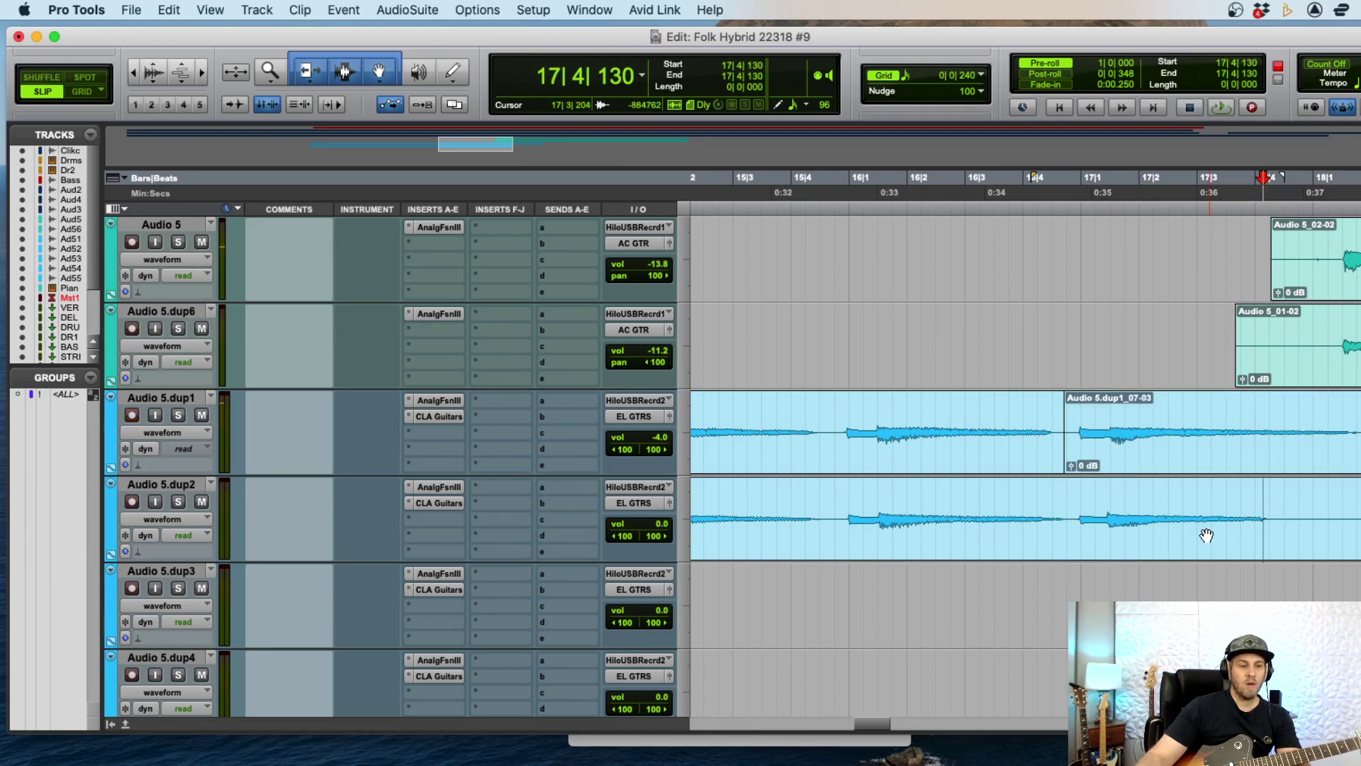
key(super+z)
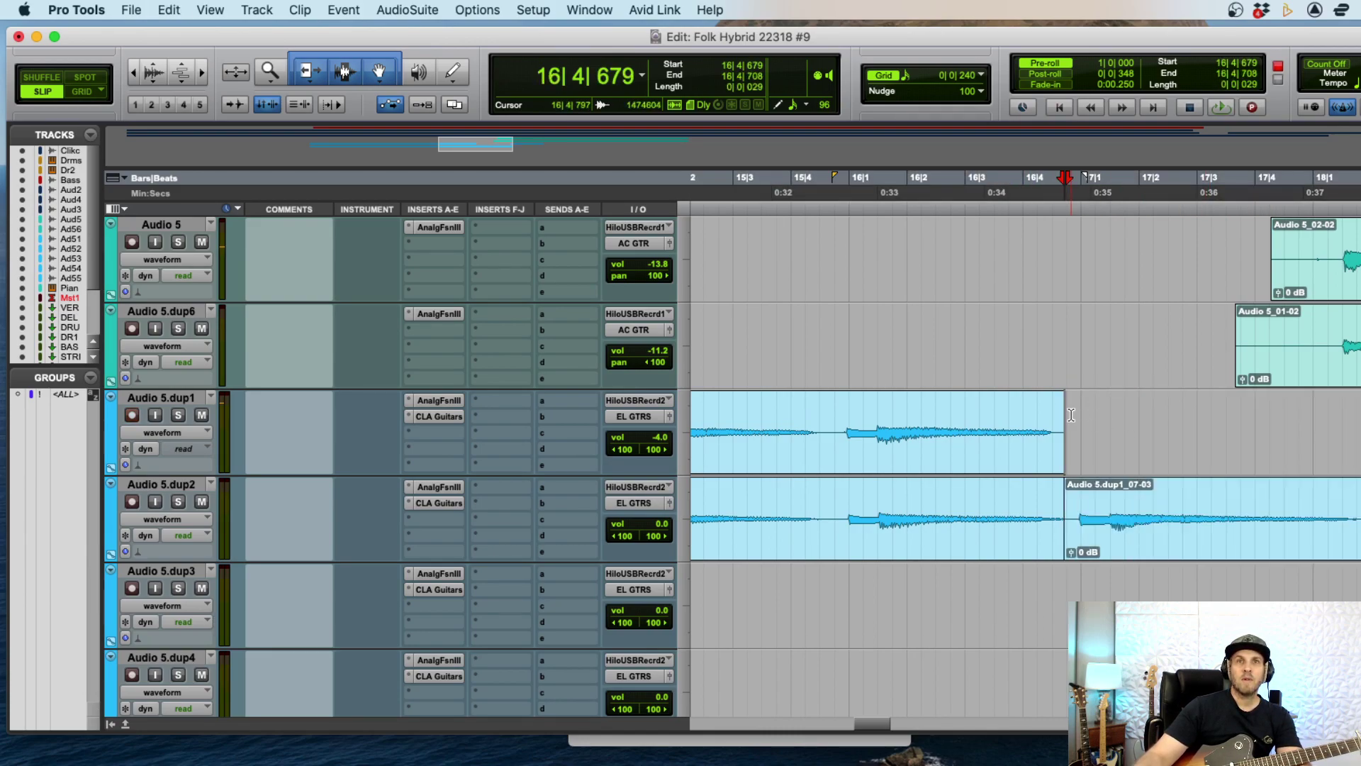
- Record a replacement last note on Audio 5.dup1 from 16|4|767 and delete the leftover audio on both guitar tracks from 18|1|336 onward
key(super+space)
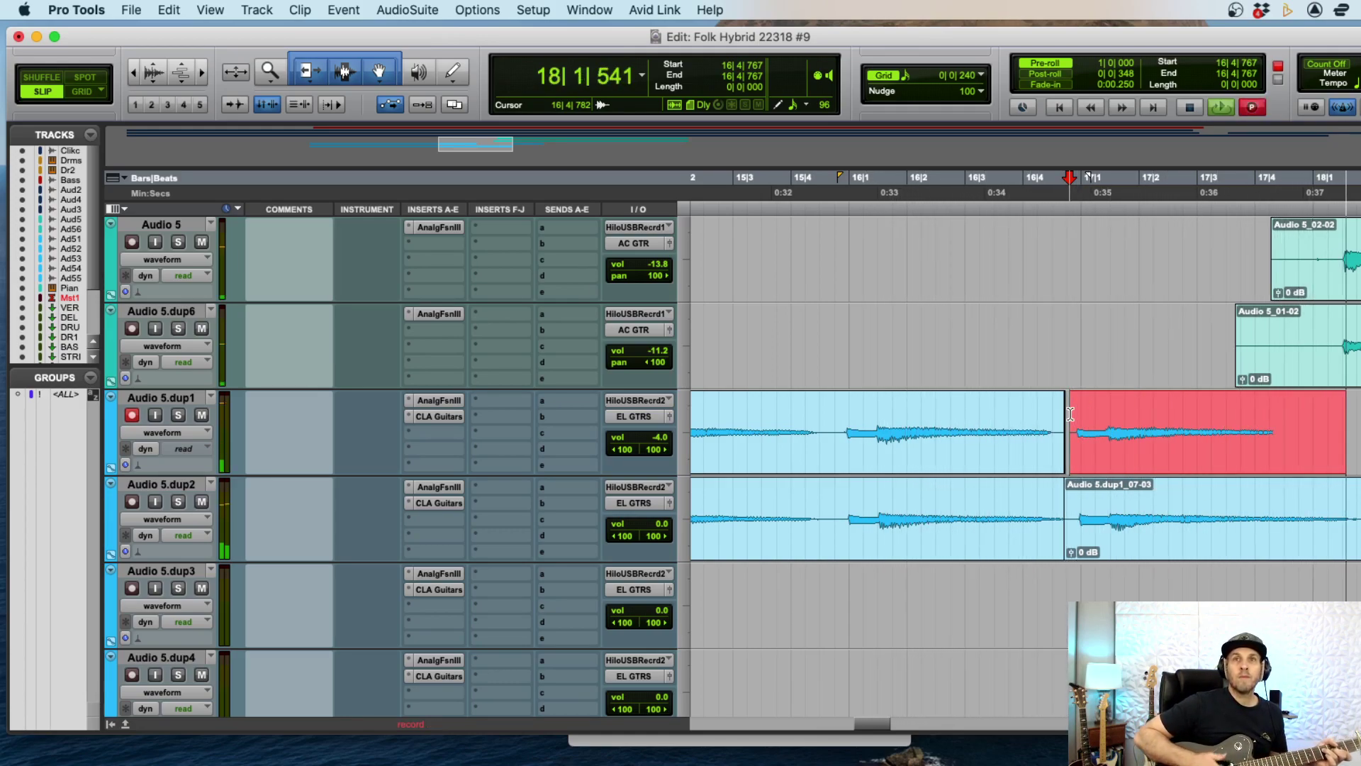
key(super+bracketleft)
key(space)
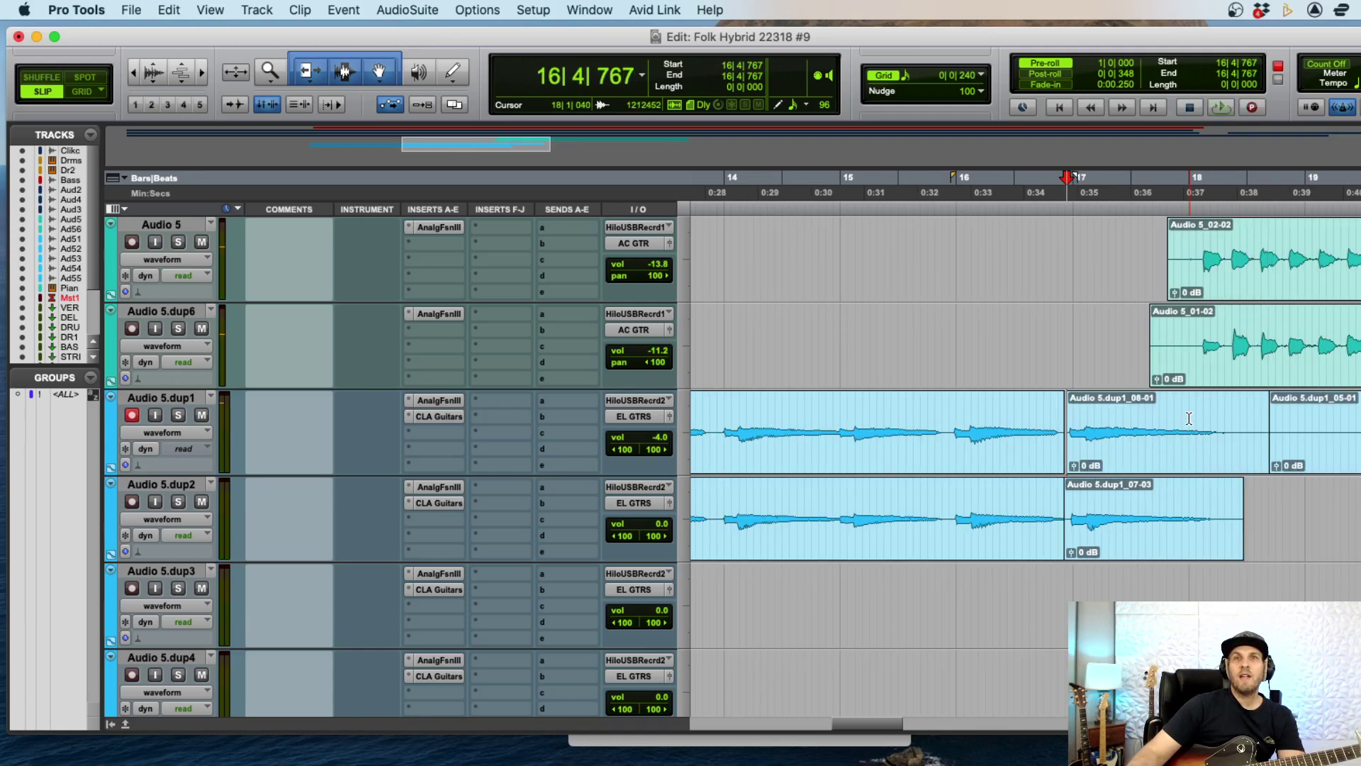
mouse_move(1358, 426)
mouse_down()
mouse_move(1253, 524)
mouse_move(1200, 530)
mouse_up()
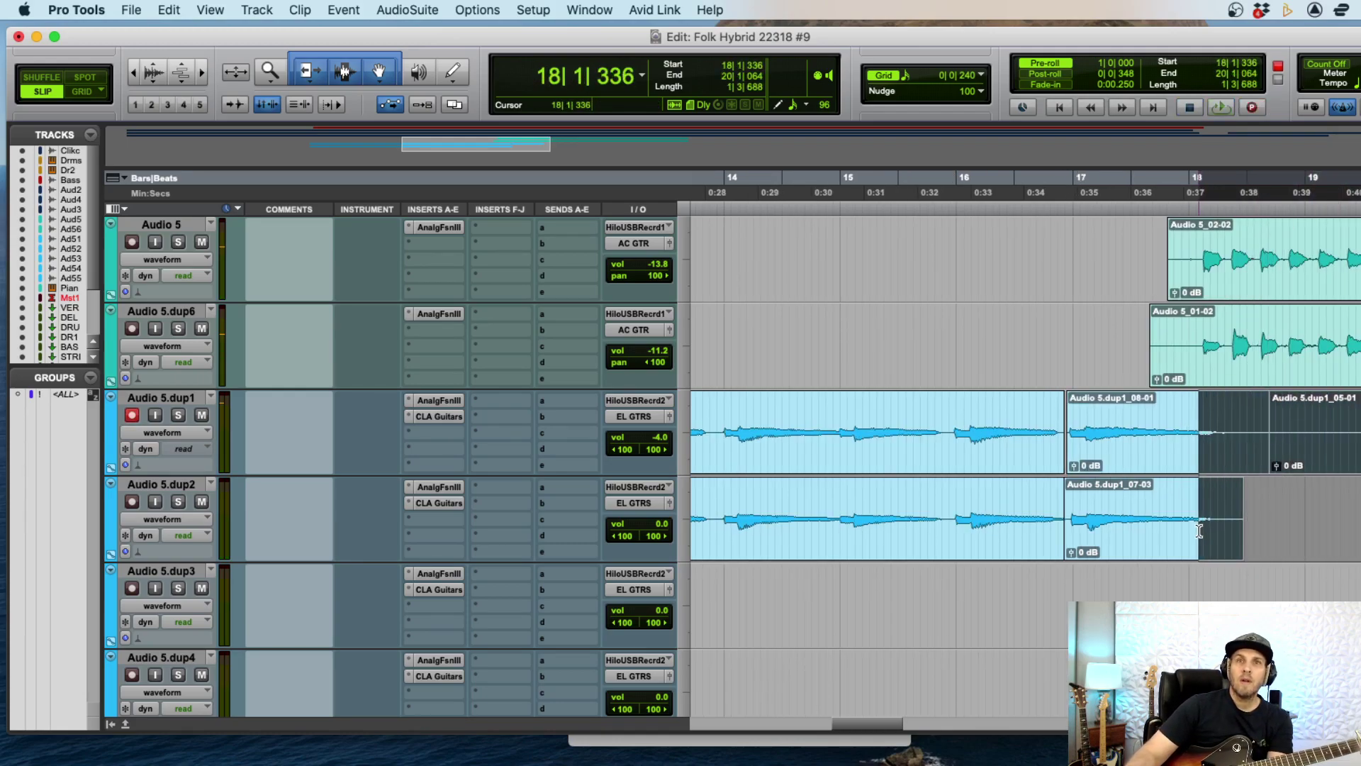
key(Delete)
- Record the next electric guitar section on Audio 5.dup1 from 17|4|026 to about bar 28
click(1161, 412)
key(super+bracketleft)
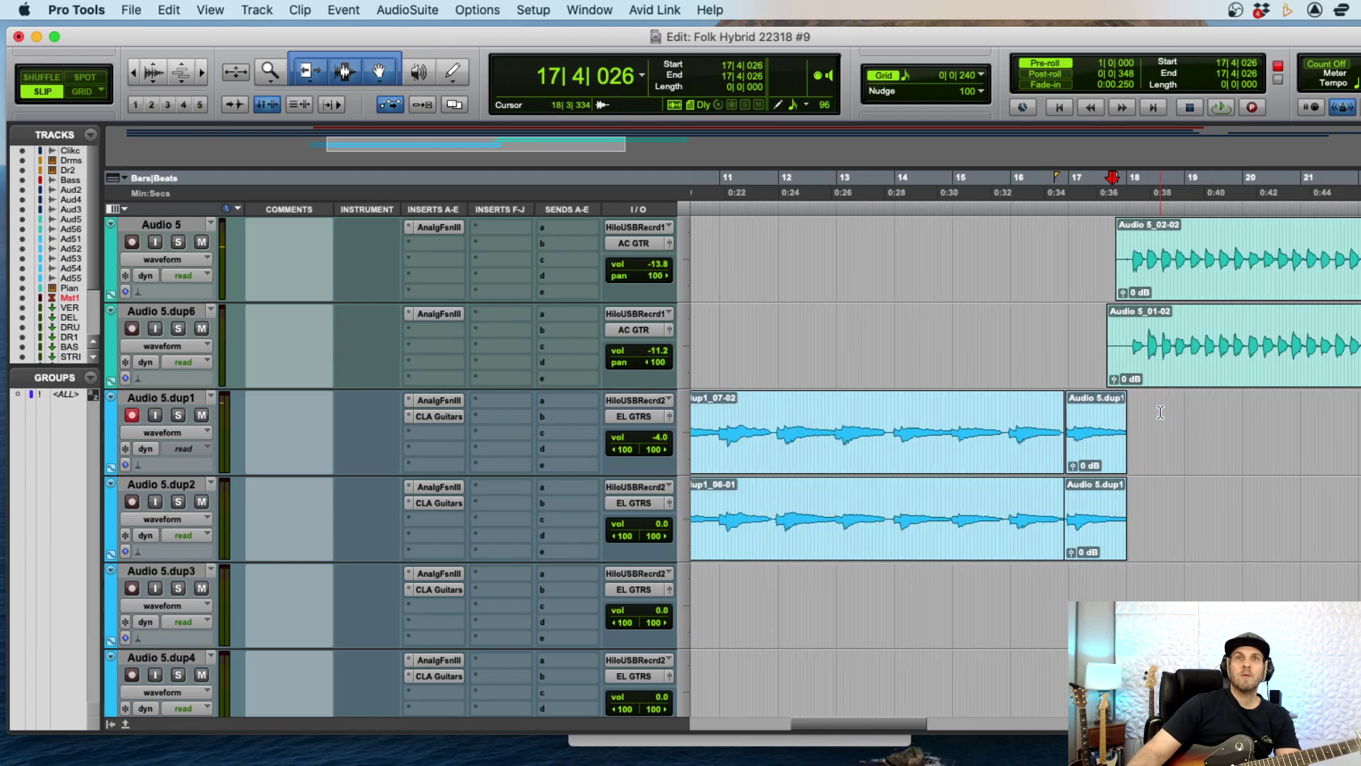
key(super+space)
key(super+bracketright)
key(super+bracketright)
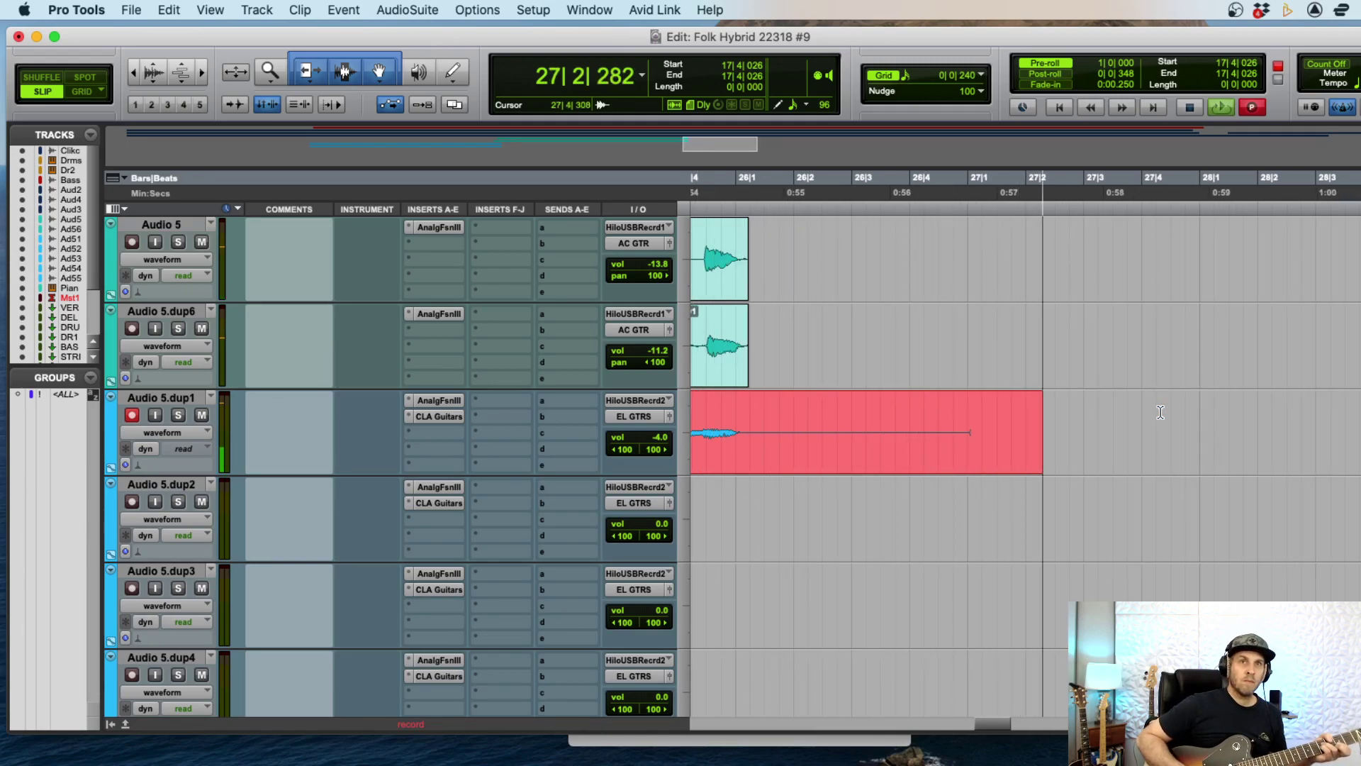
key(super+bracketleft)
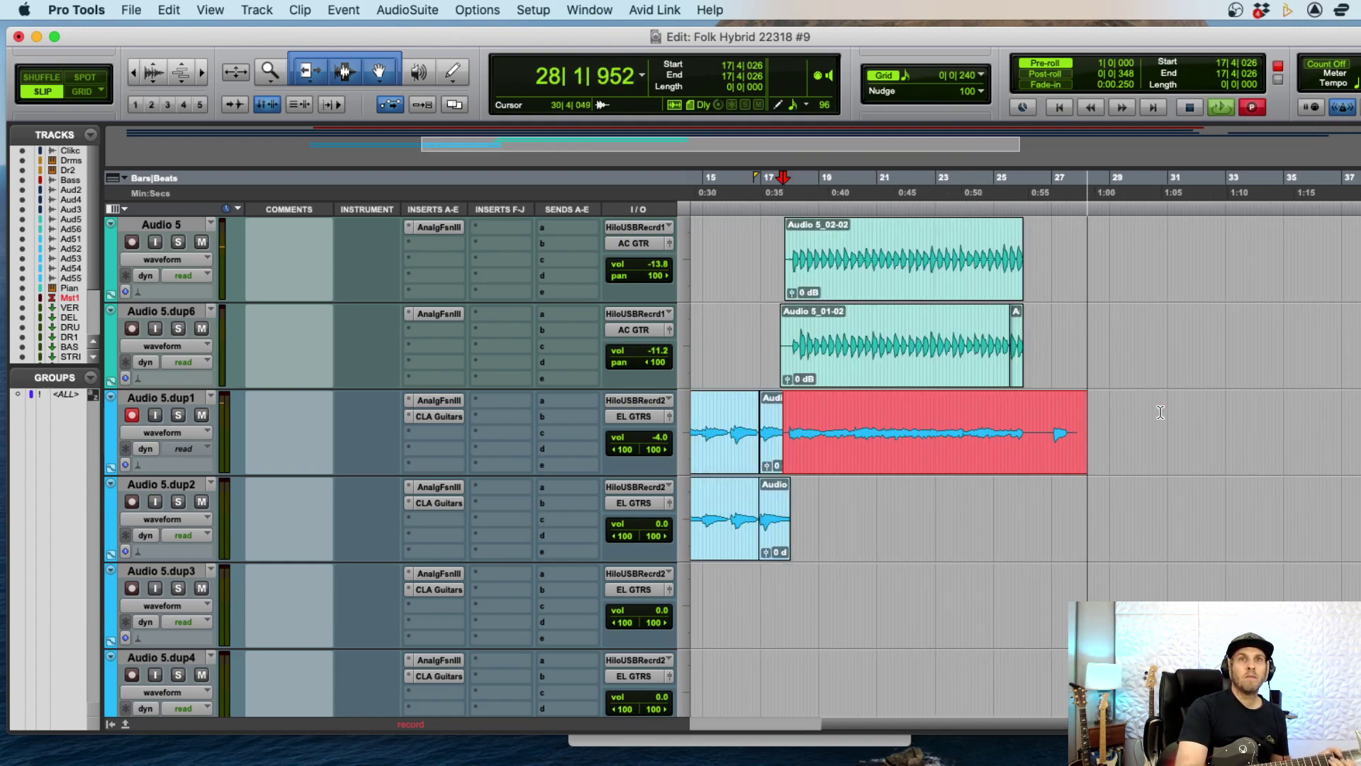
key(space)
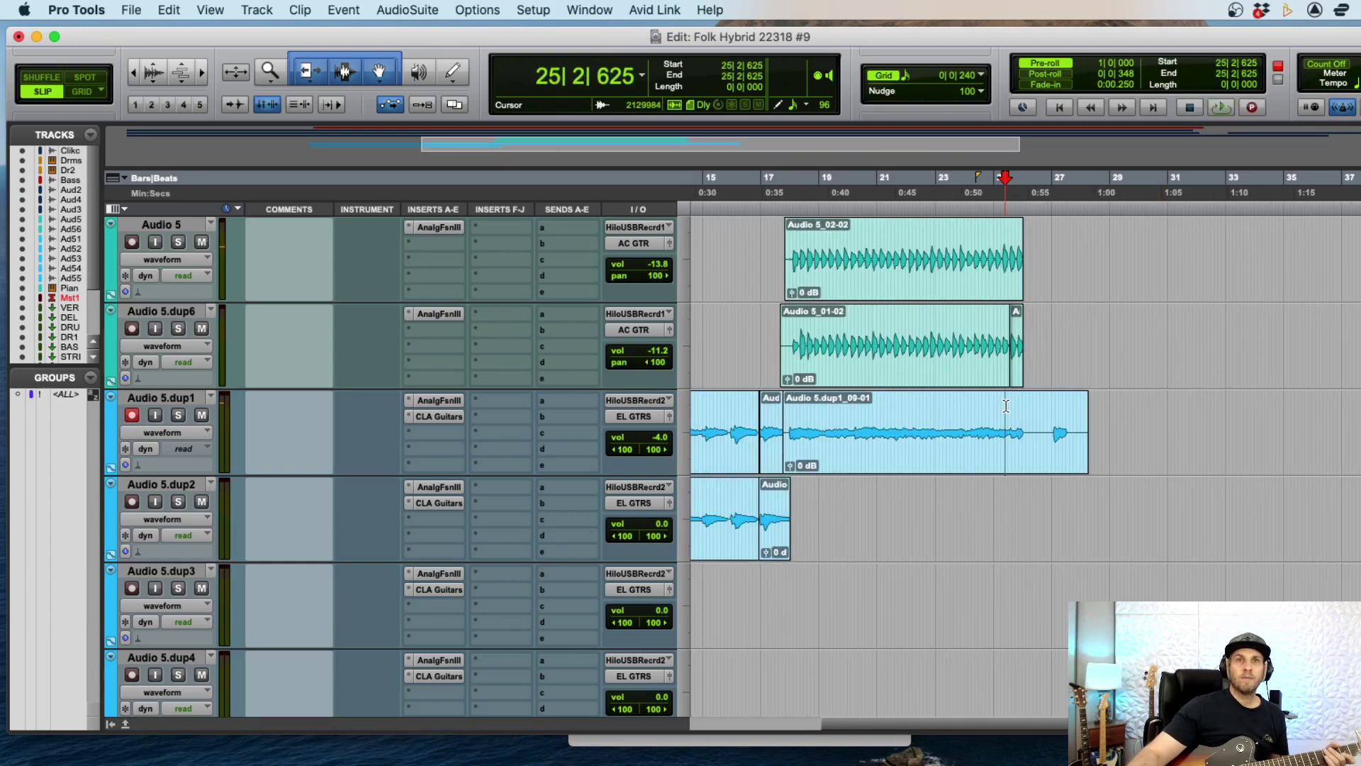
- Punch in a new ending for the section on Audio 5.dup1 from 25|3|373 to about bar 29
key(super+space)
key(super+bracketright)
key(super+bracketright)
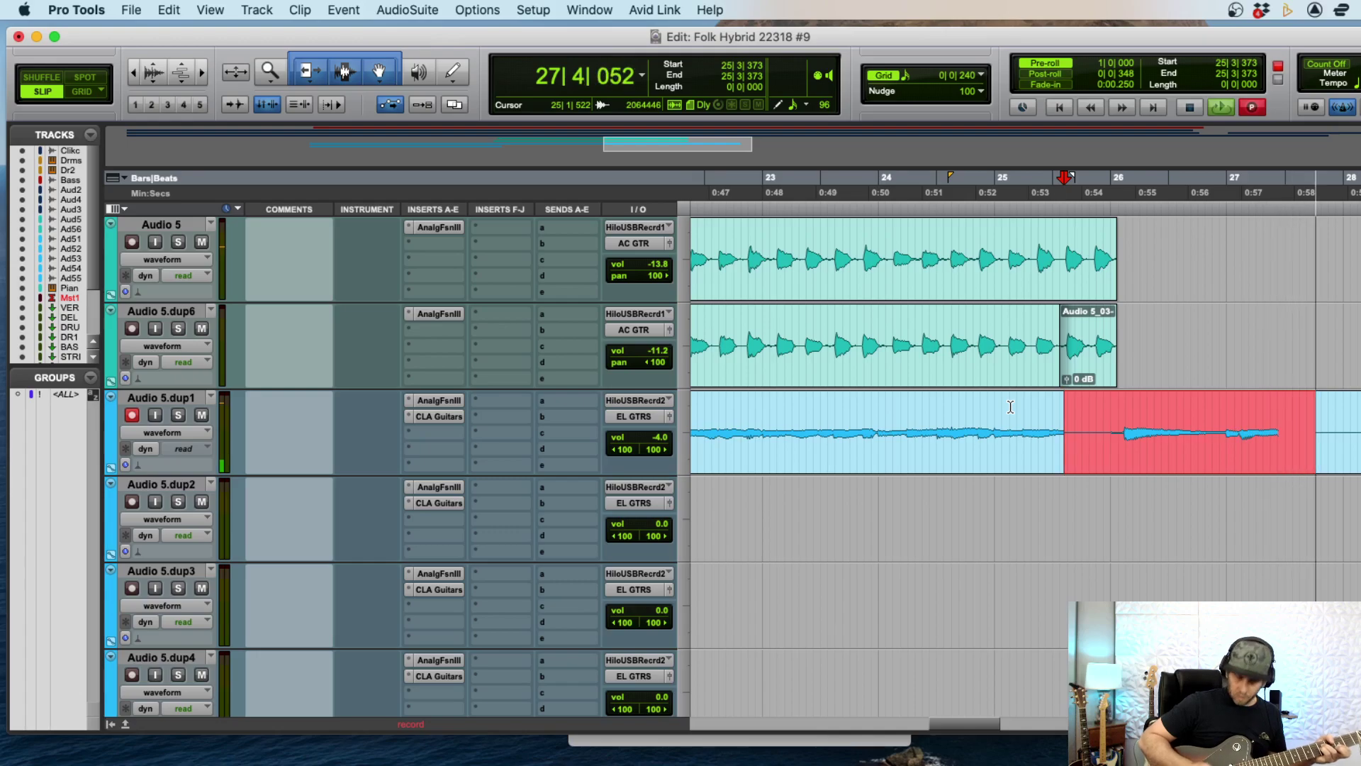
key(super+bracketleft)
key(super+bracketleft)
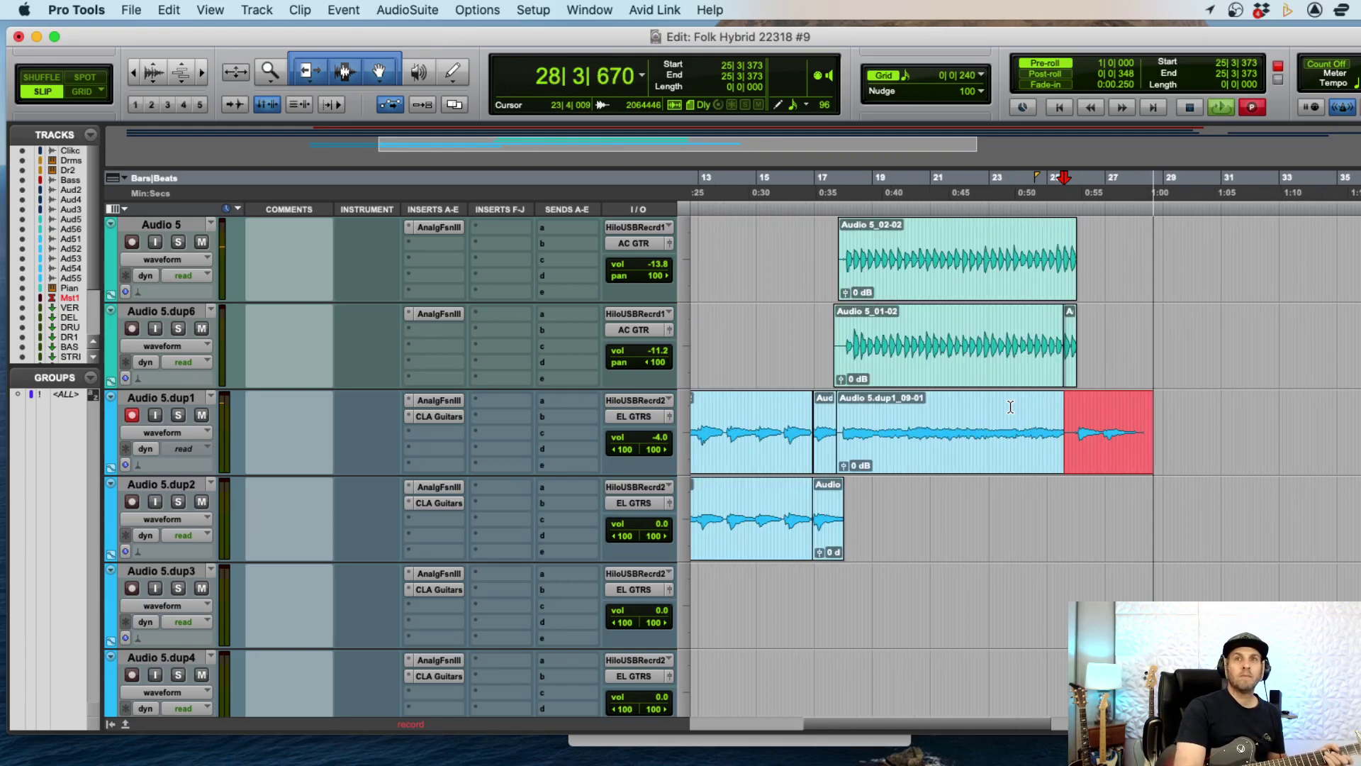
key(space)
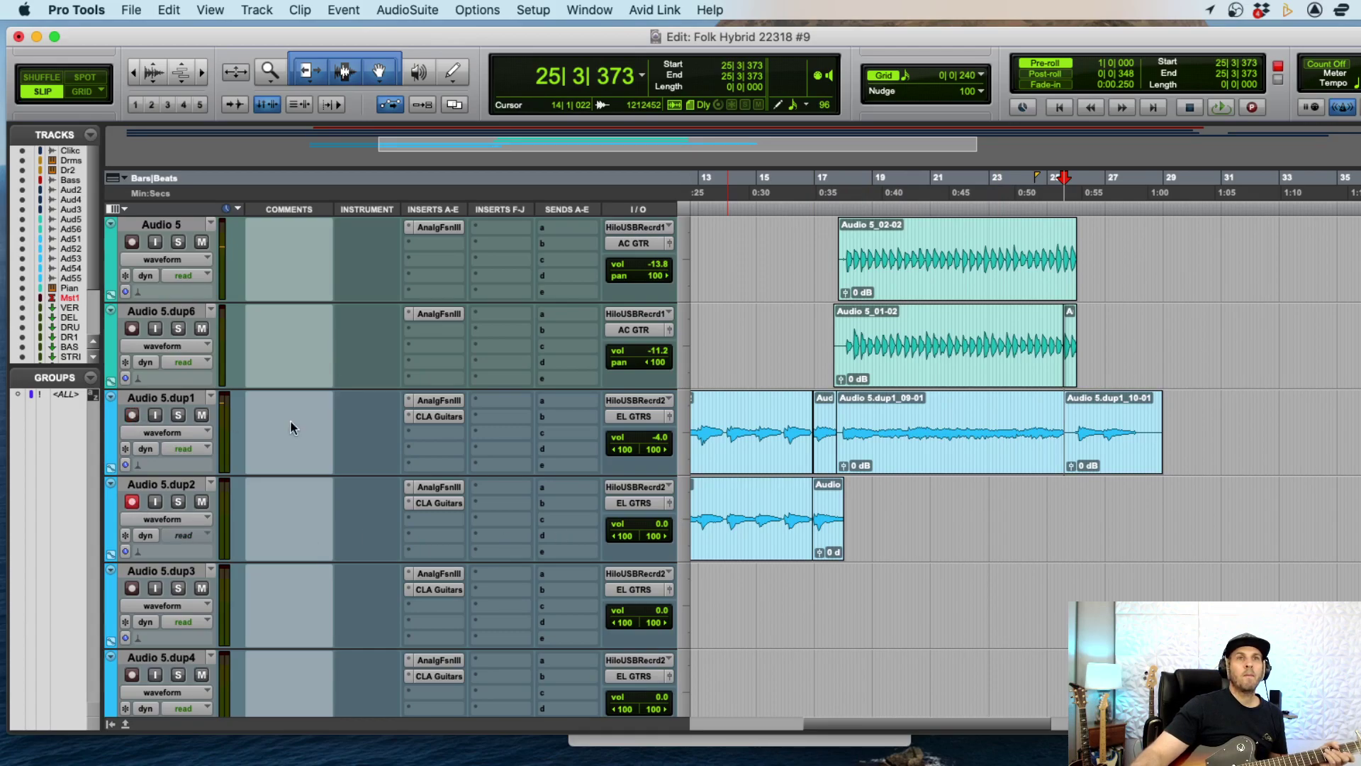
- Record the doubling guitar part on Audio 5.dup2 from 17|4|174 to about bar 26, restarting the take once
key(super+bracketright)
key(super+bracketright)
key(super+bracketright)
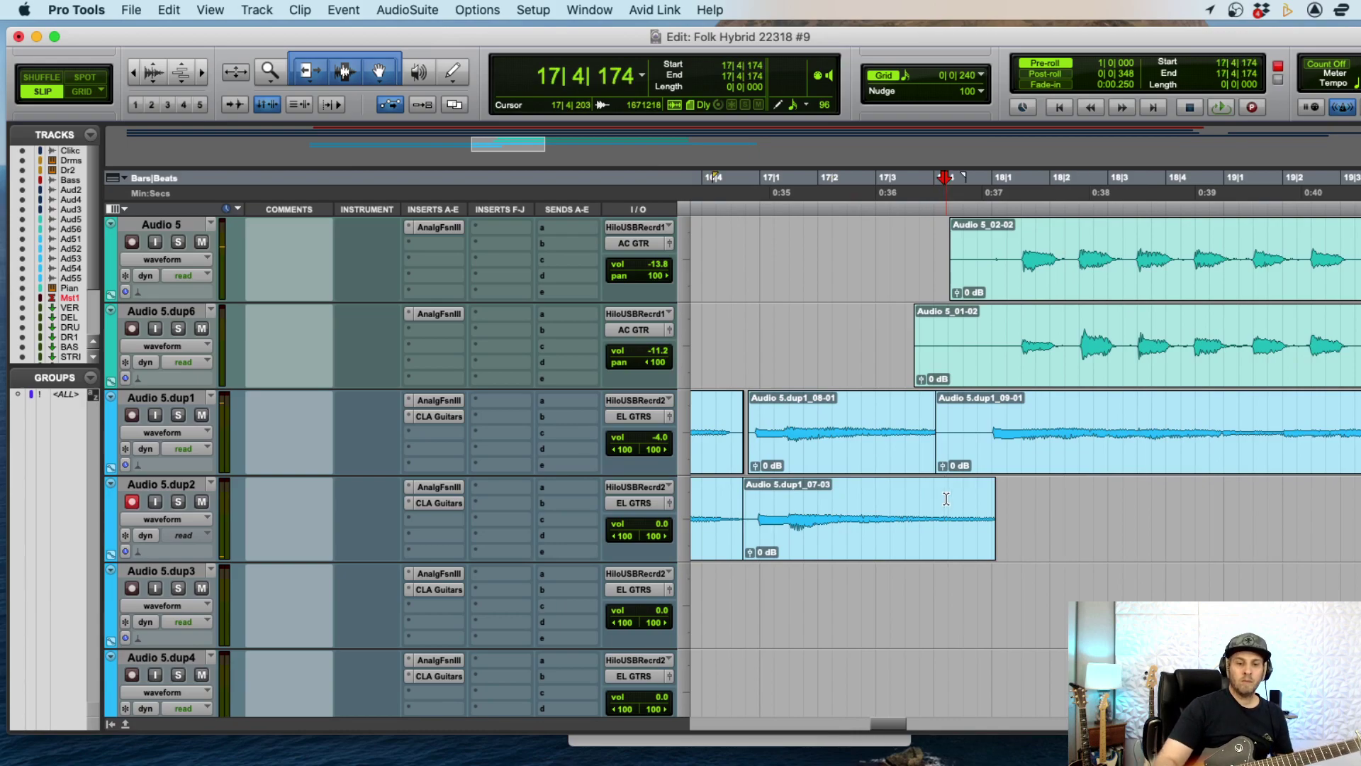
key(super+space)
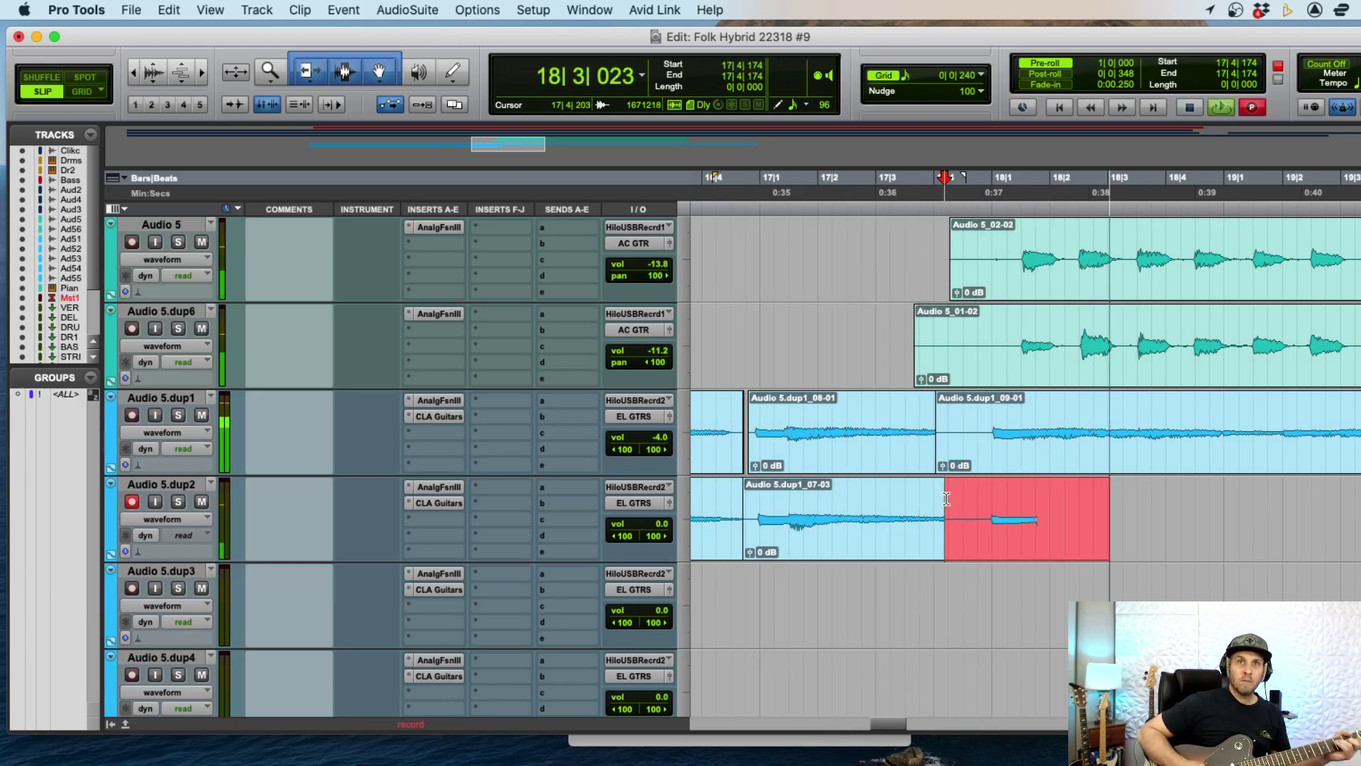
key(super+period)
key(super+space)
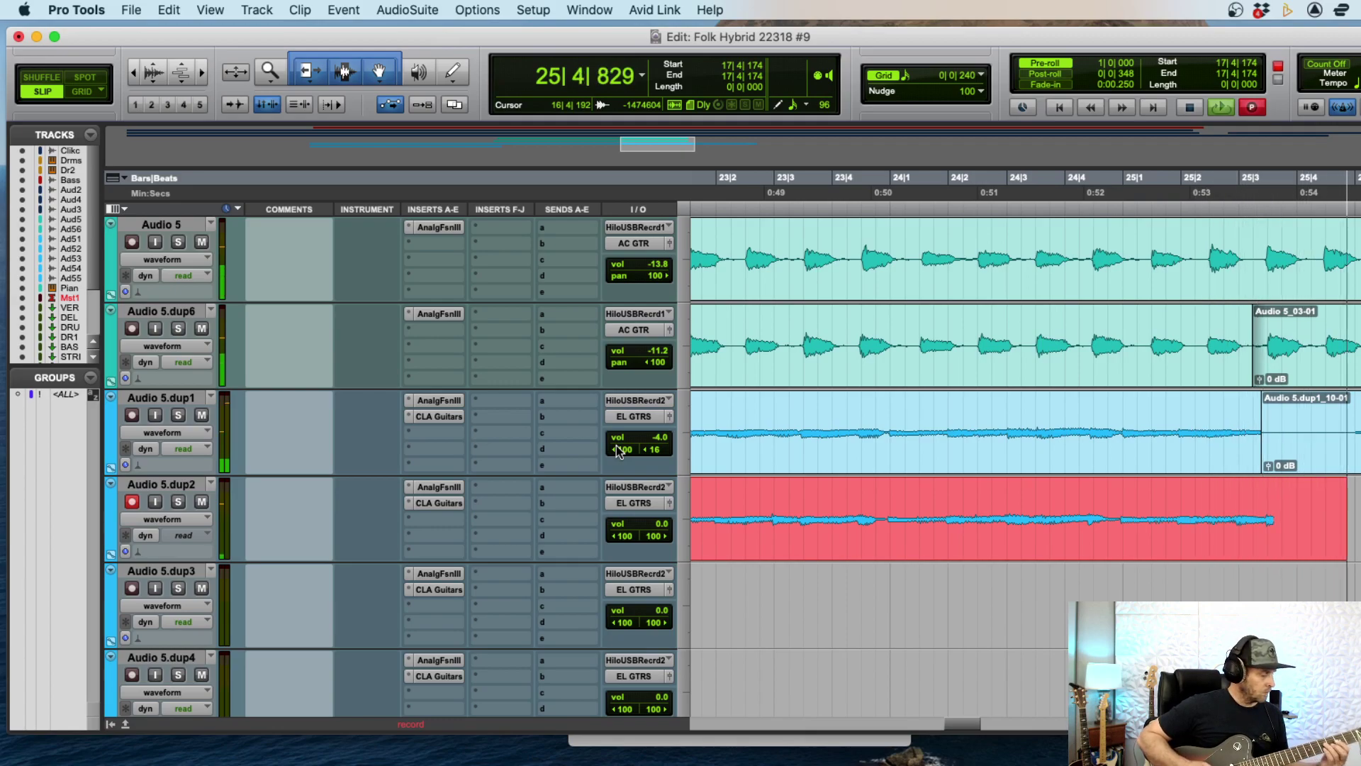
key(space)
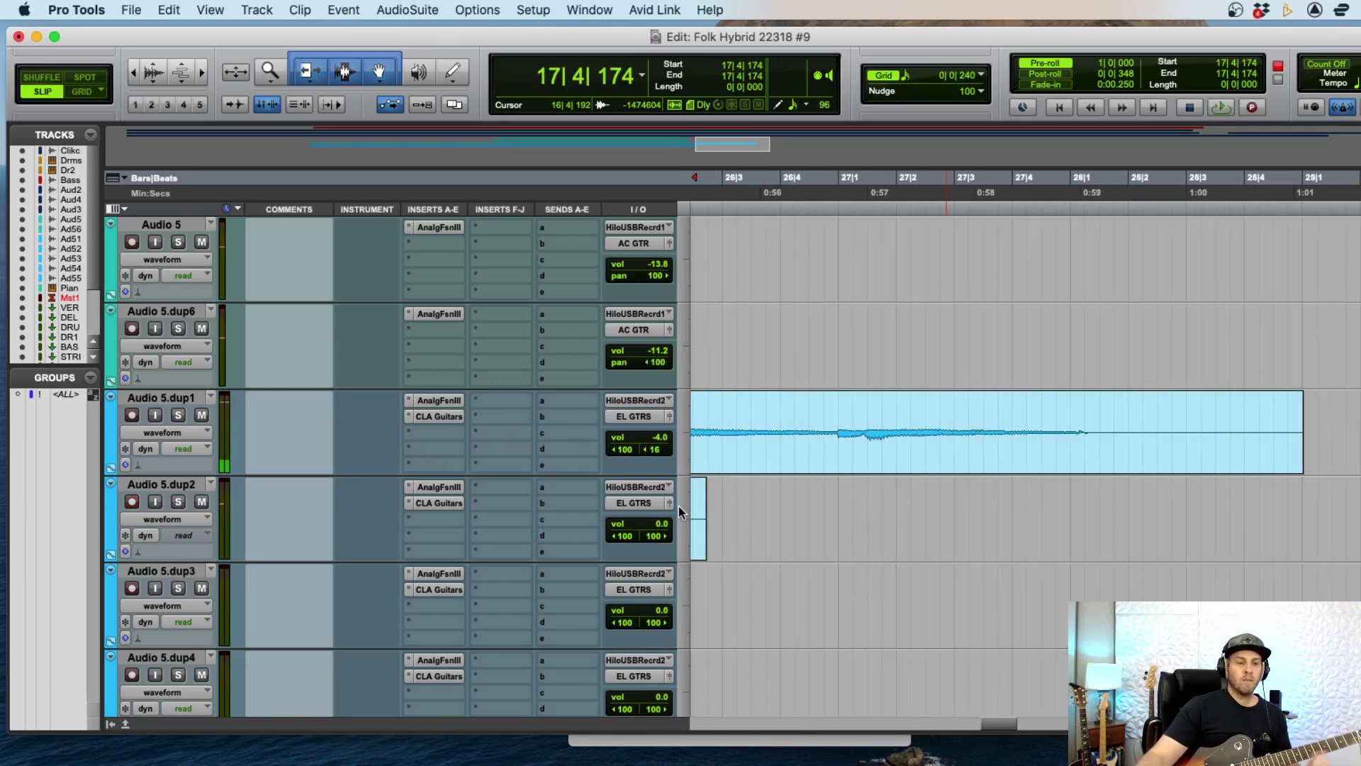
- Punch in a new ending on Audio 5.dup2 from 25|3|934 and delete the excess audio from 29|2|850 onward
key(super+bracketleft)
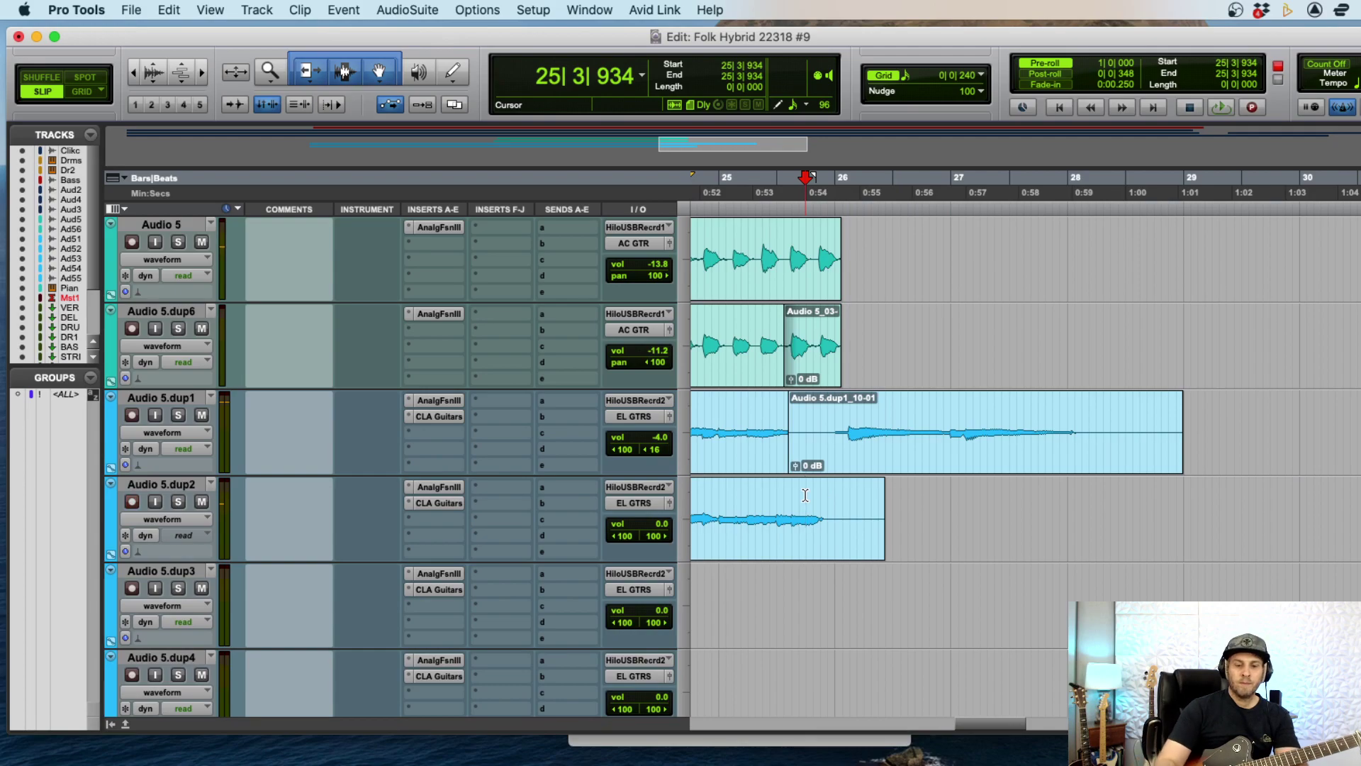
key(super+bracketright)
key(space)
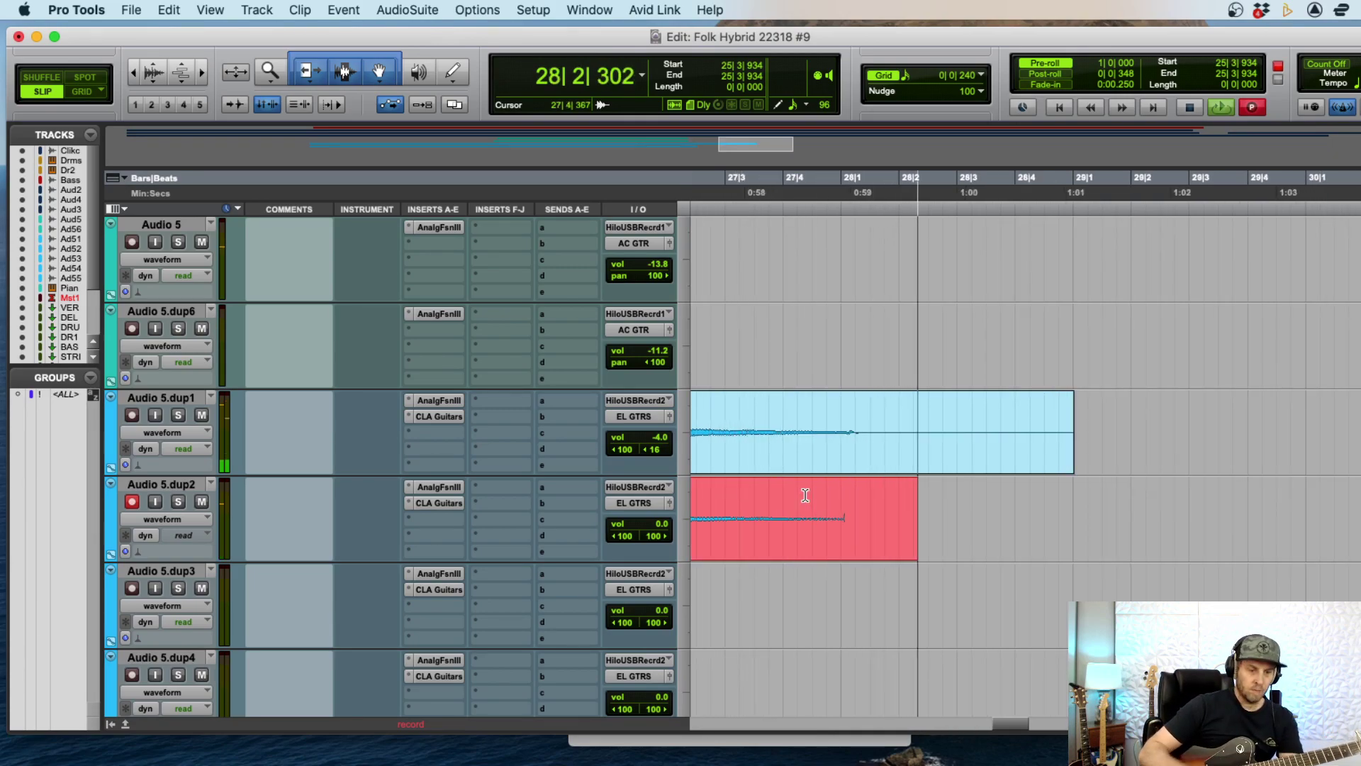
key(r)
key(r)
scroll(1146, 441, up, 2)
scroll(1146, 441, up, 2)
scroll(1146, 441, down, 2)
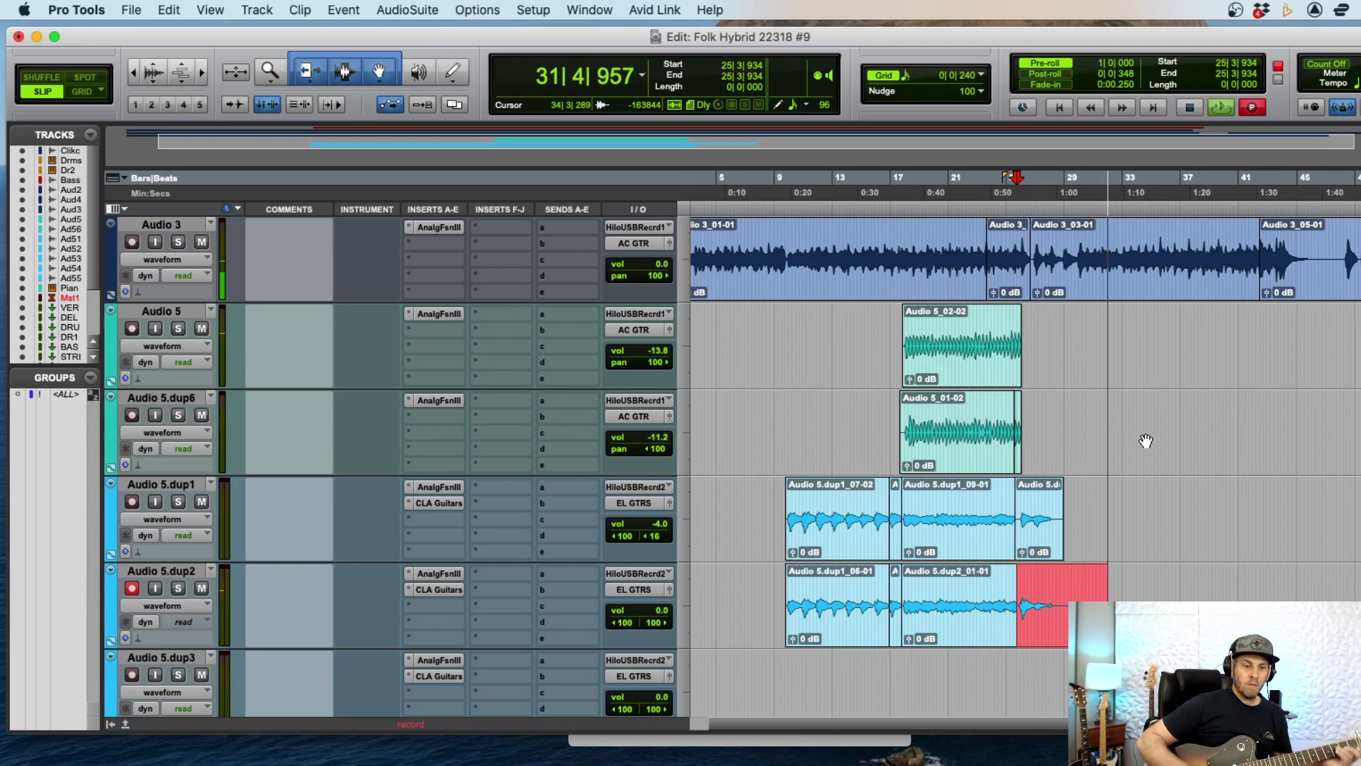
key(space)
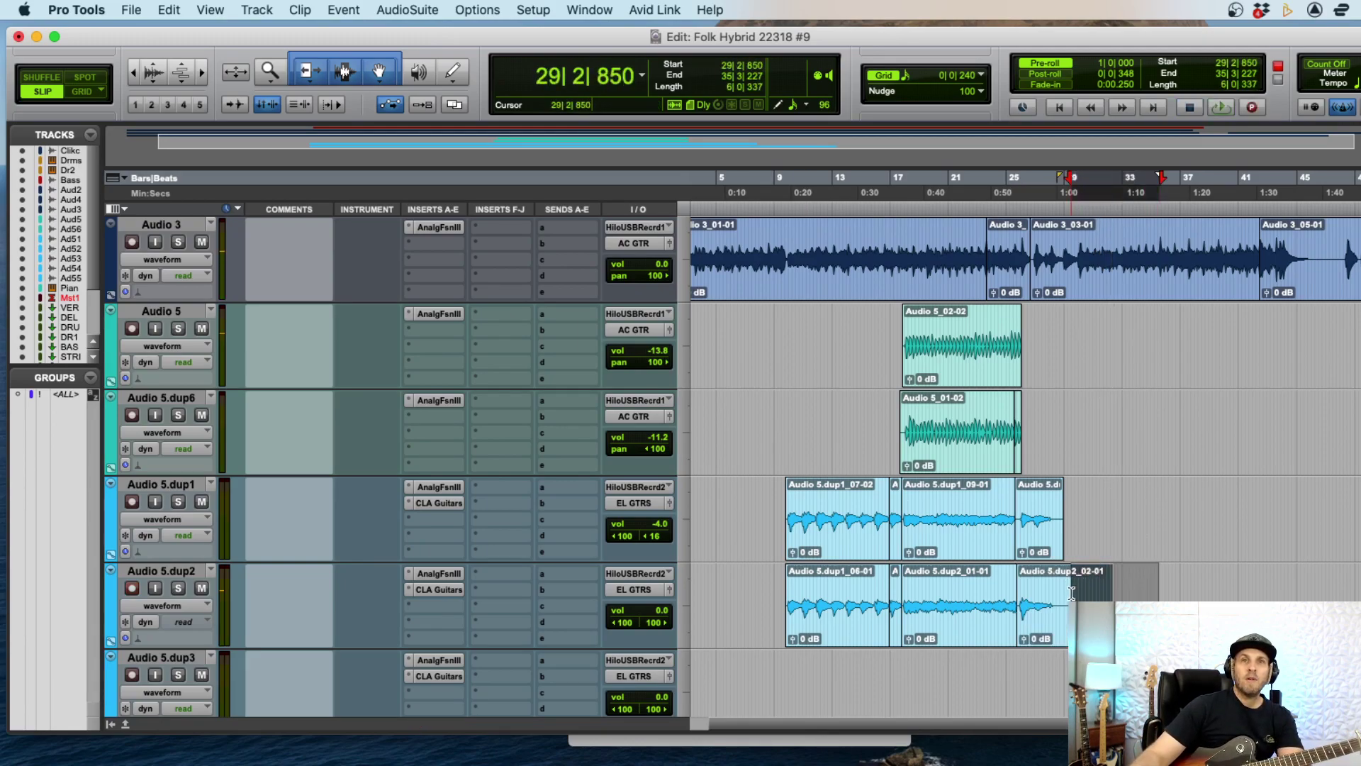
click(1072, 593)
- Try a short take of the next section on Audio 5.dup2 from 29|3|598 and discard it
key(super+bracketright)
key(super+bracketright)
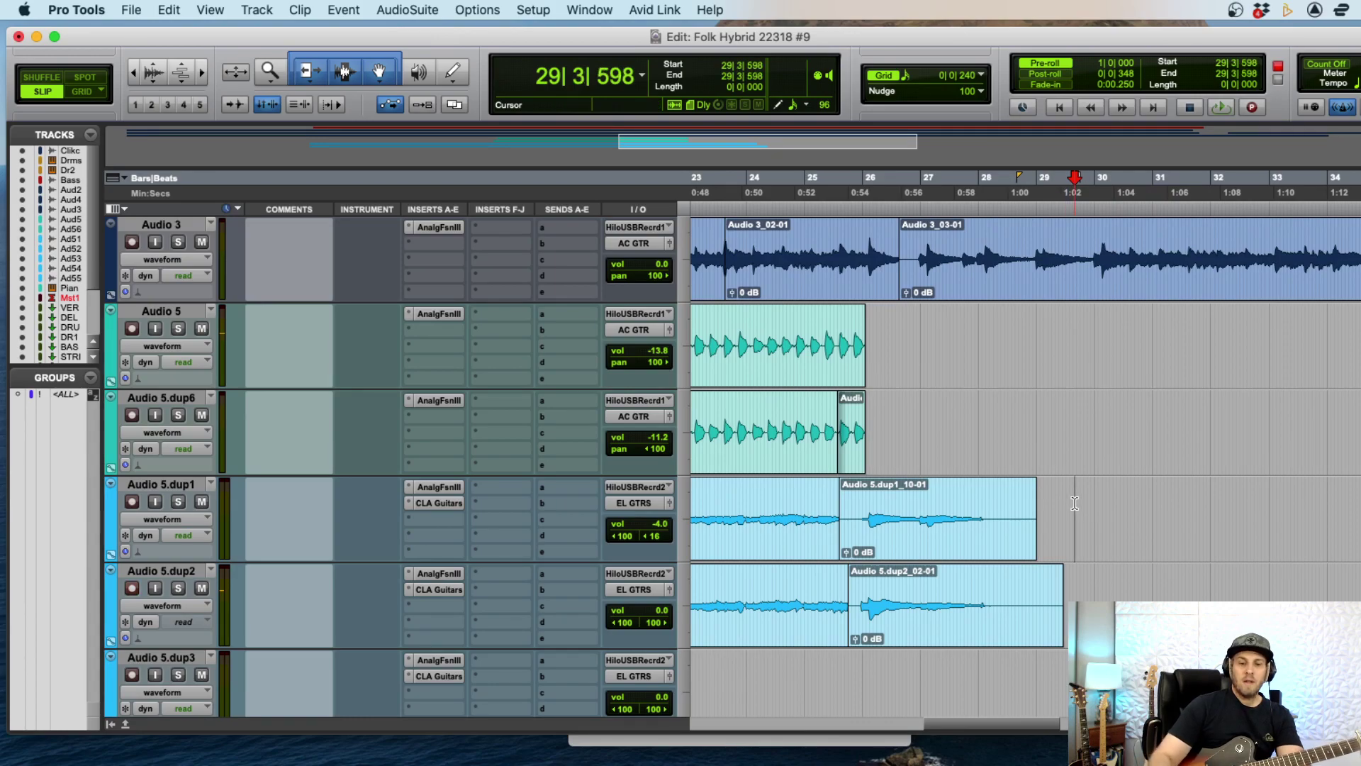
key(super+space)
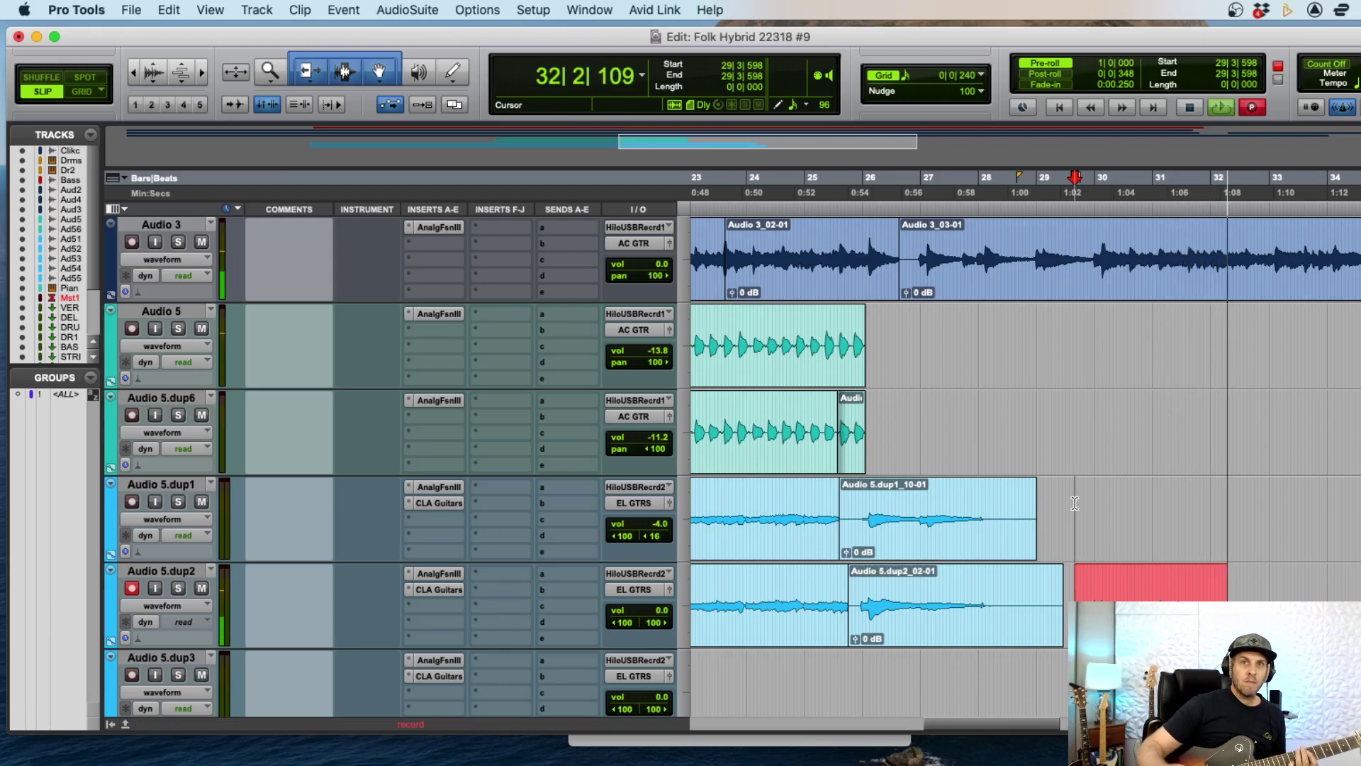
key(space)
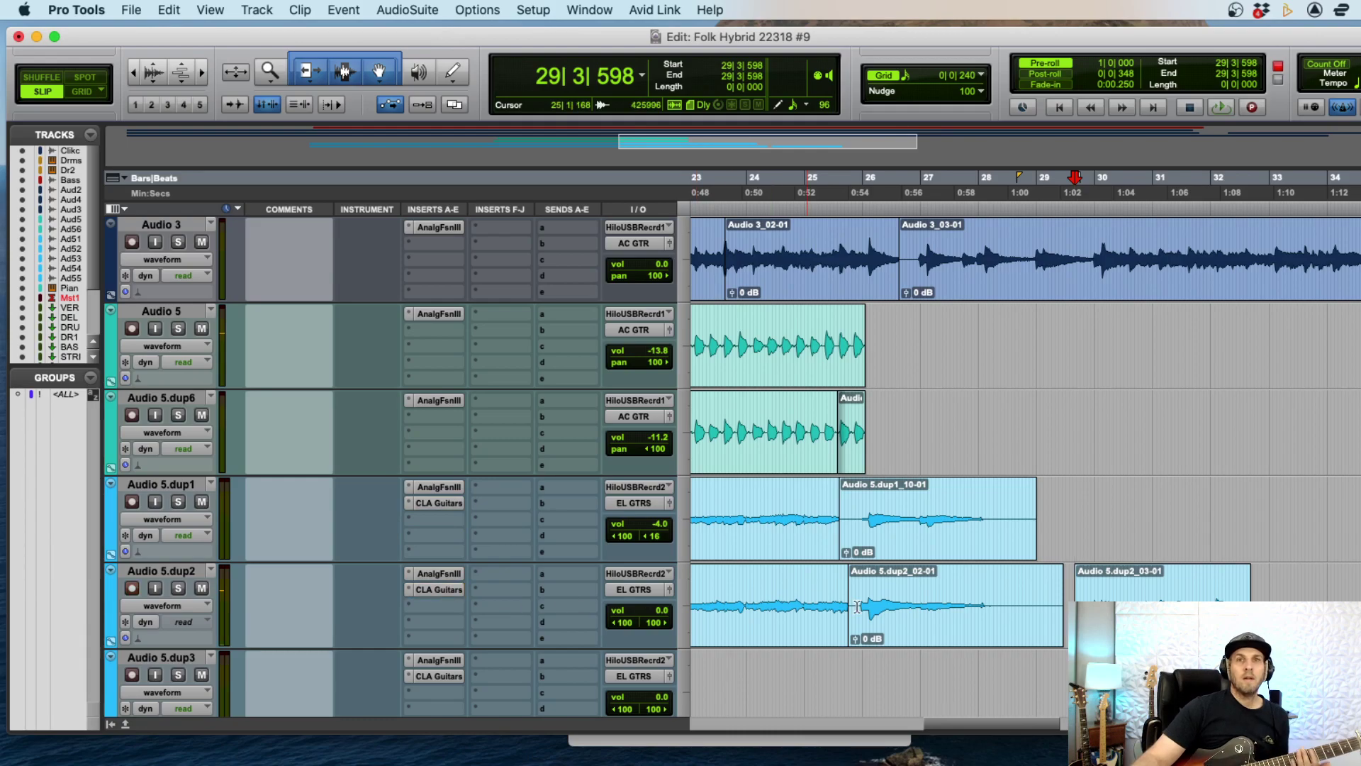
click(1161, 624)
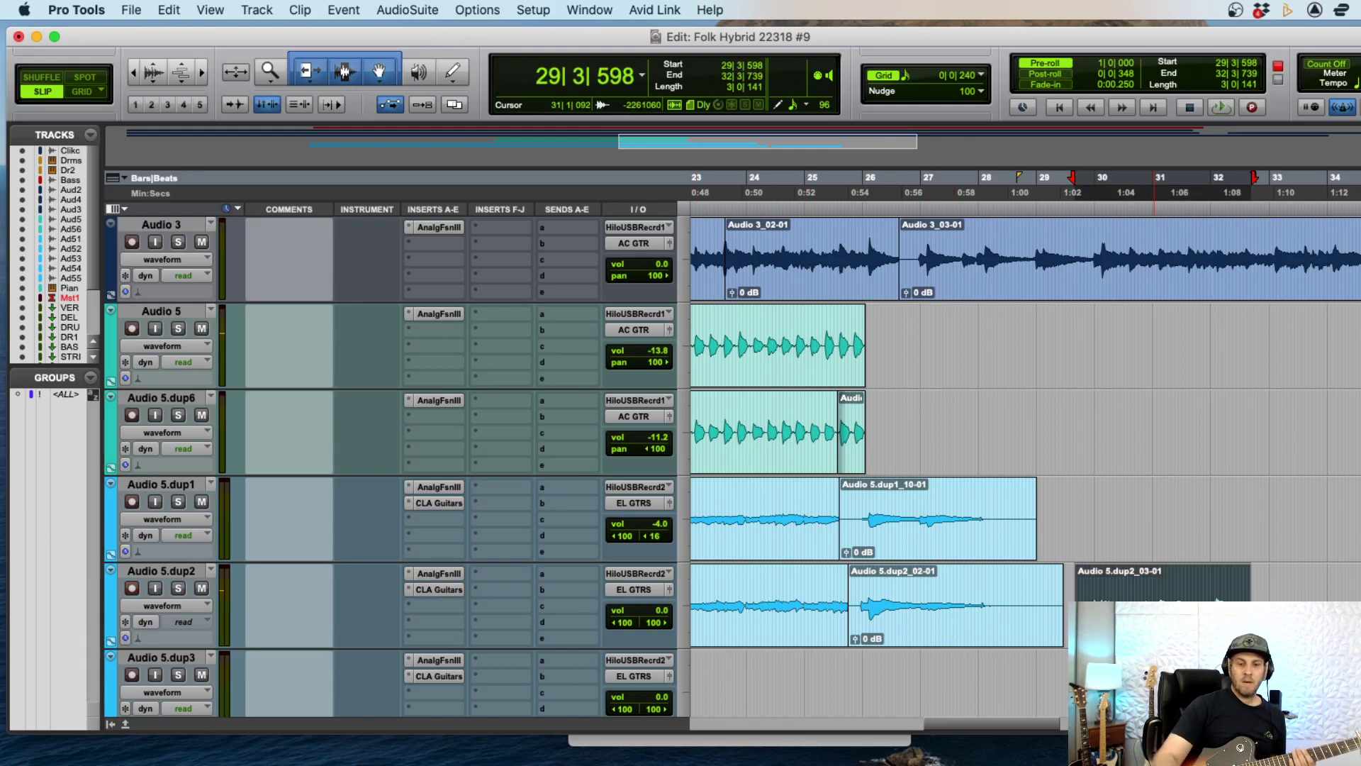
key(super+z)
- Try a longer guitar take on Audio 5.dup2 from 29|3|598 to about bar 42 and delete it
key(super+space)
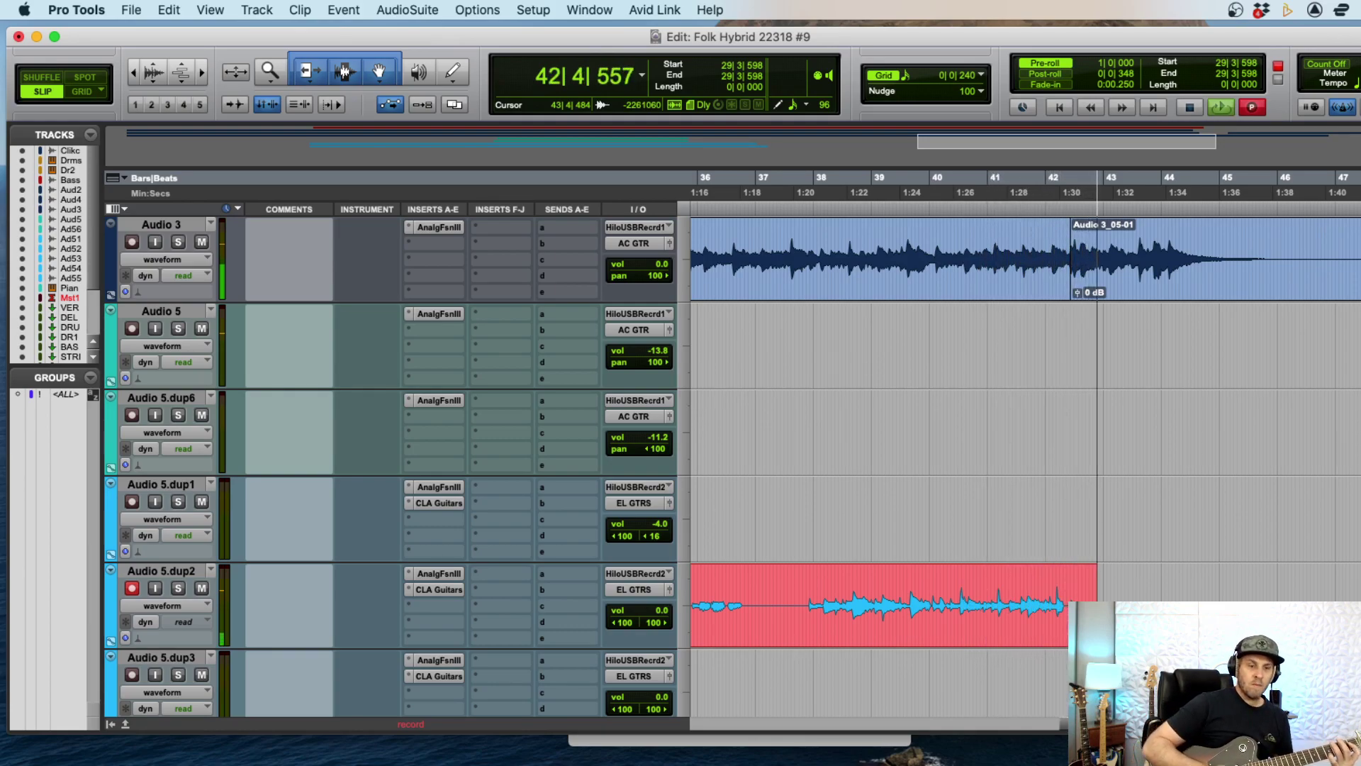
key(space)
key(super+bracketleft)
key(super+bracketleft)
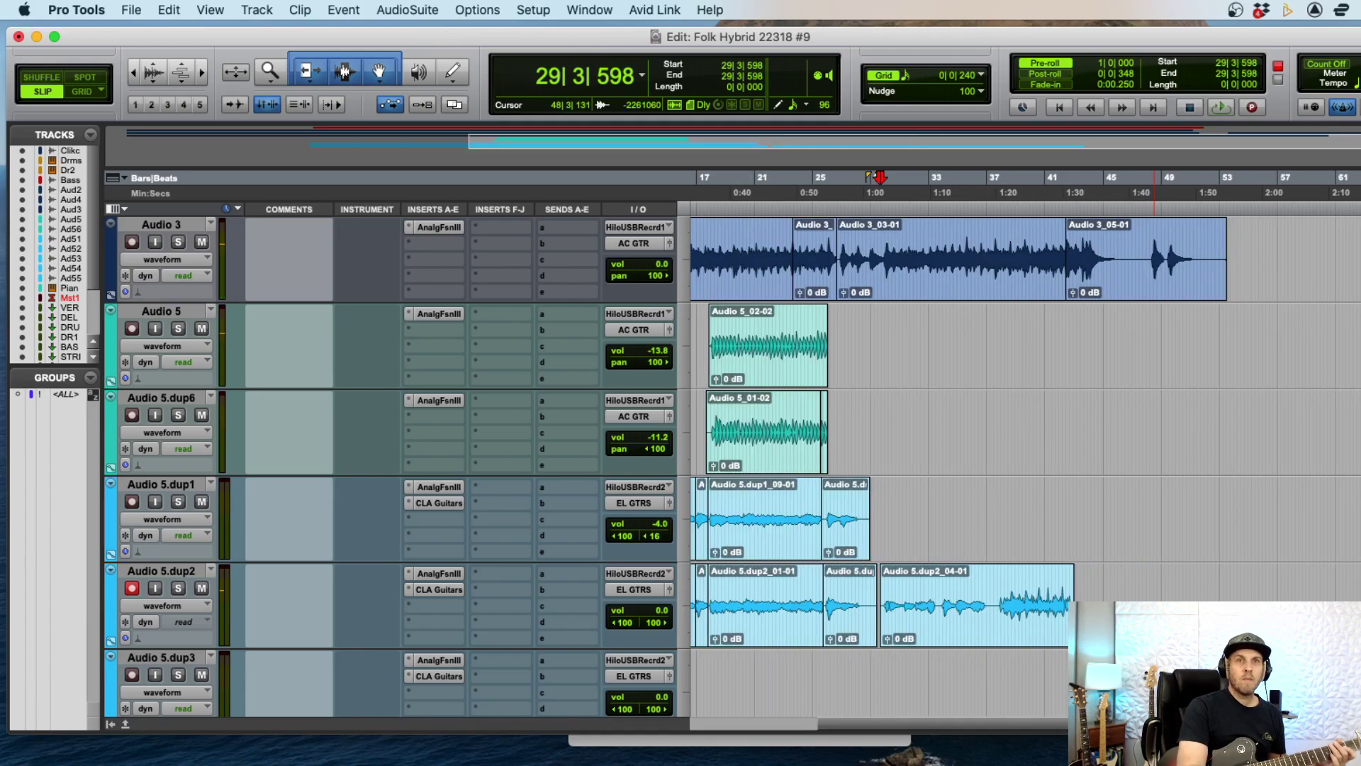
click(1030, 631)
key(Delete)
key(super+bracketright)
key(super+bracketright)
key(super+bracketright)
key(super+space)
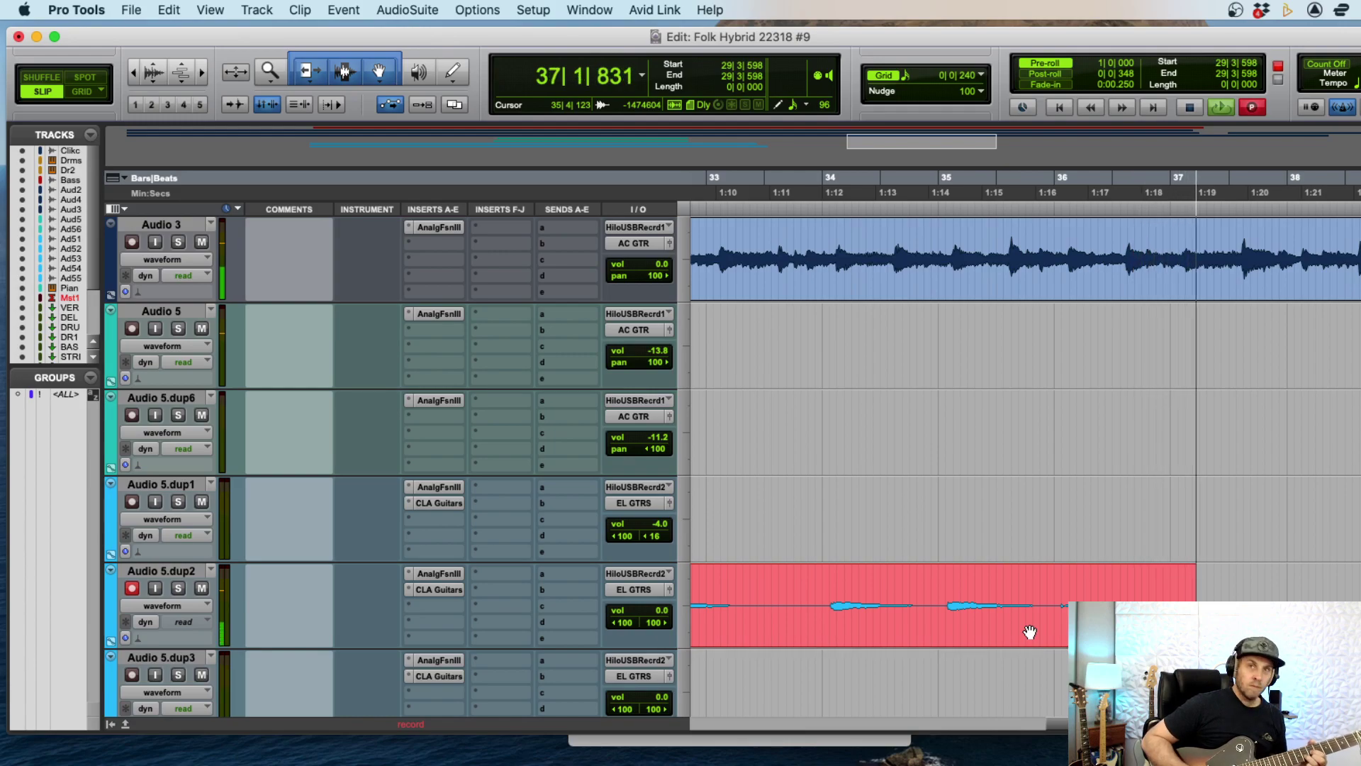
key(super+bracketleft)
key(super+bracketleft)
key(super+bracketleft)
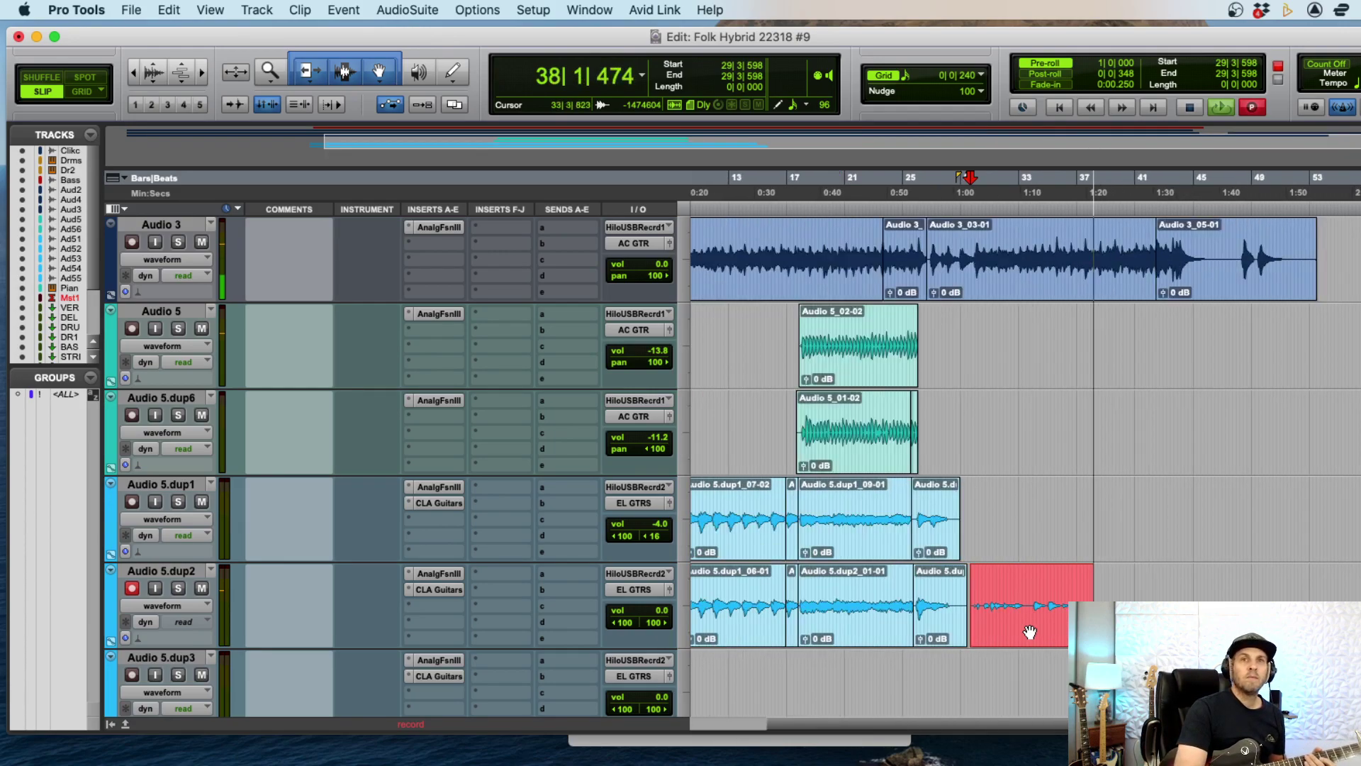
key(super+period)
key(super+space)
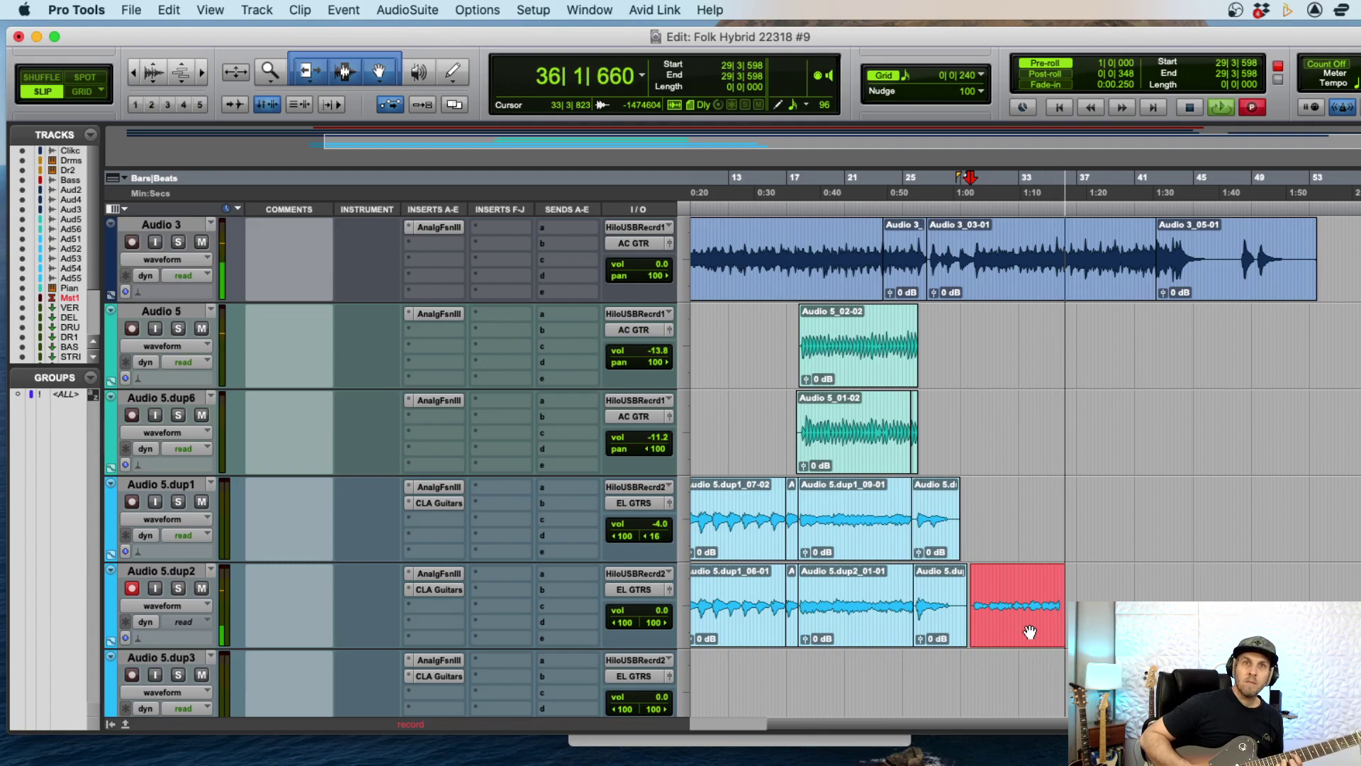
key(super+period)
key(super+space)
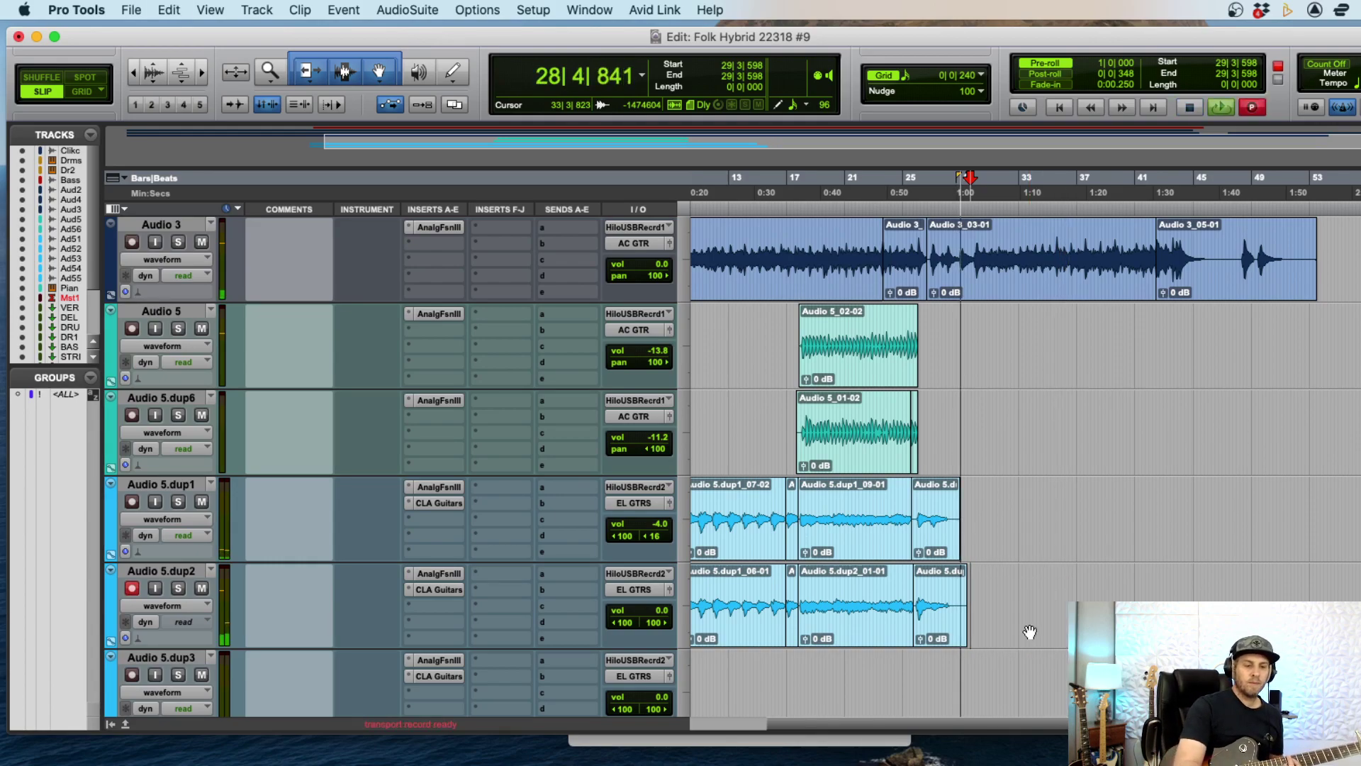
key(super+bracketright)
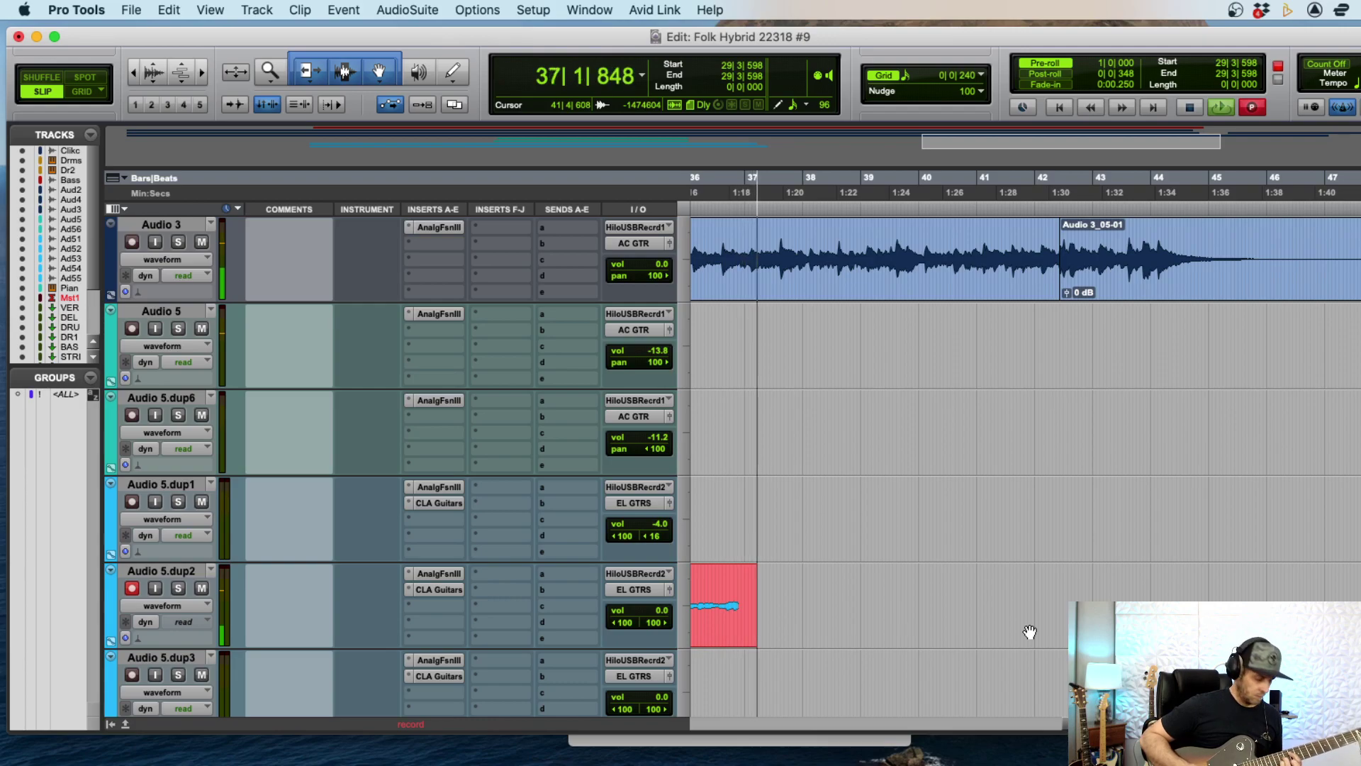
key(super+period)
- Record the section on Audio 5.dup2 from 29|3|598 to about bar 38 and move the clip up to Audio 5.dup1
key(super+space)
key(super+bracketleft)
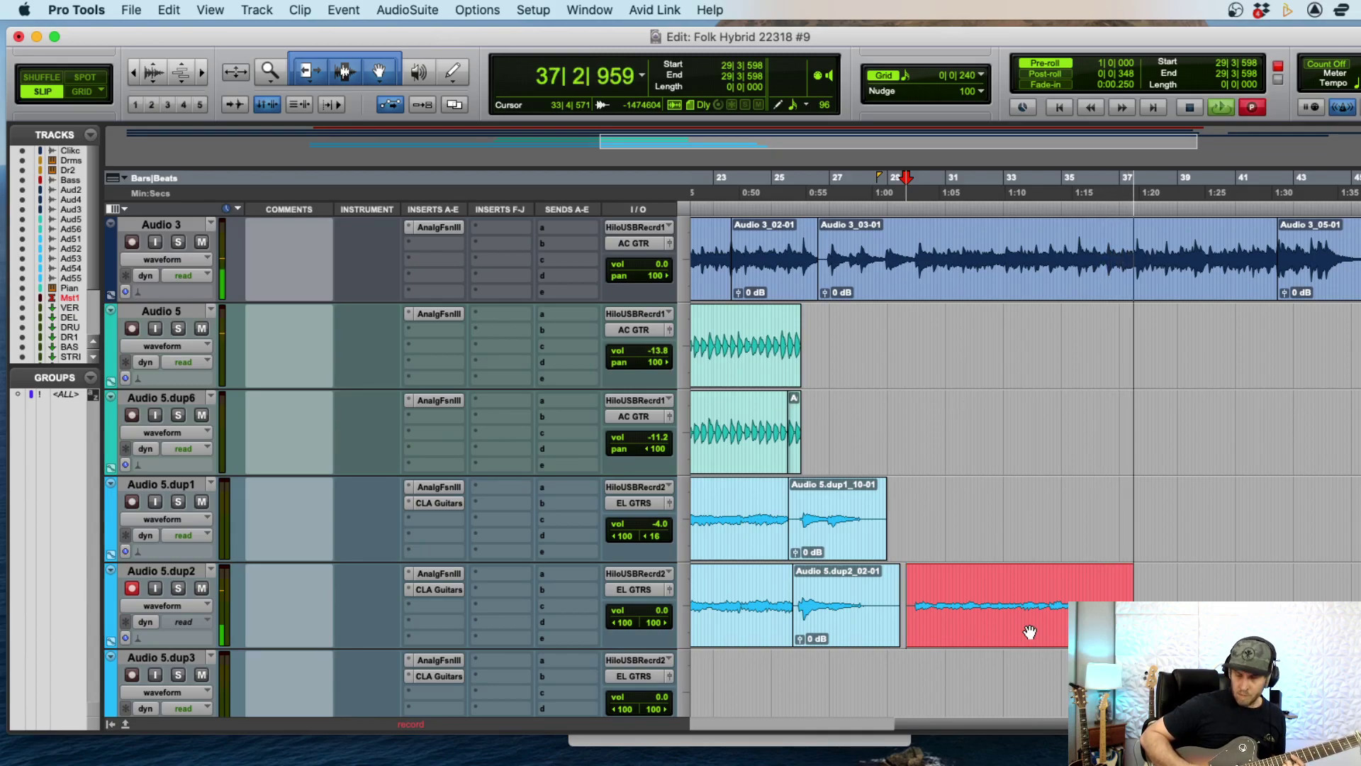
key(space)
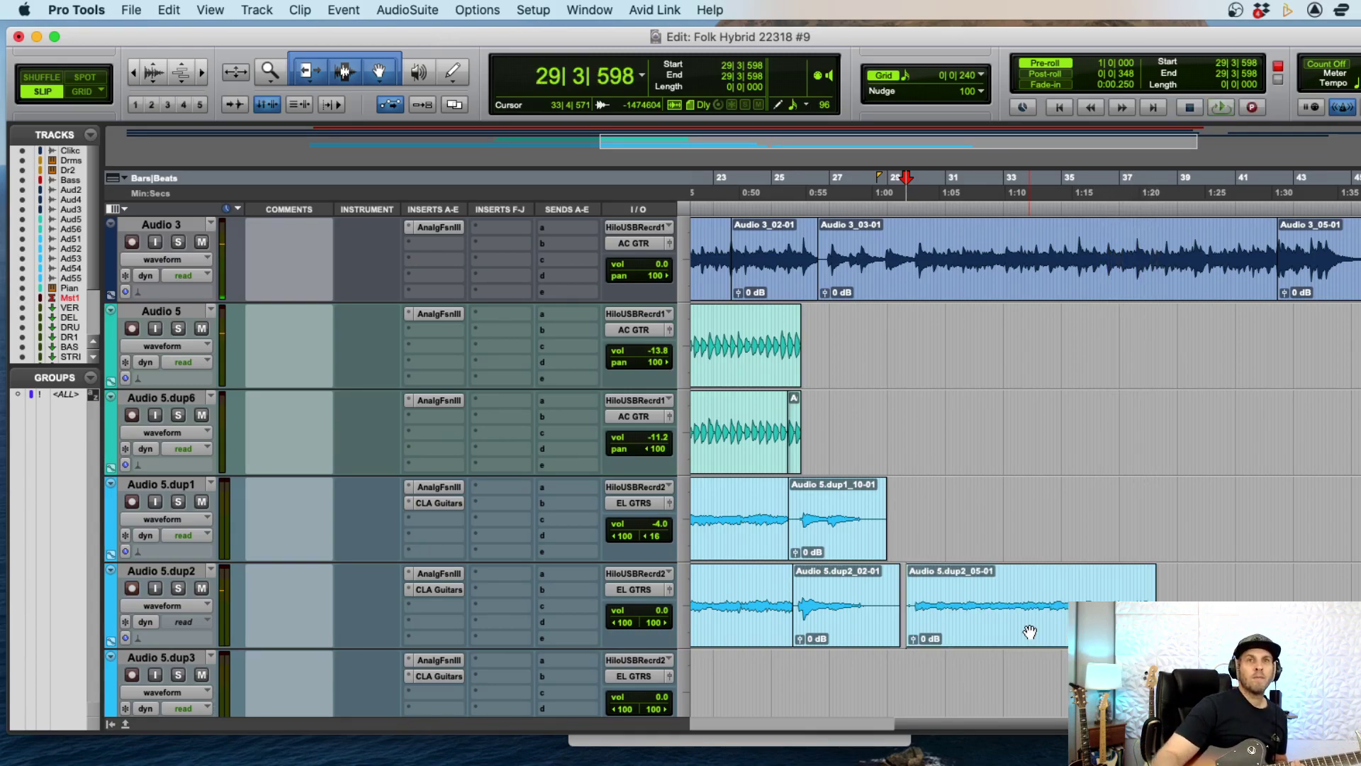
drag(1048, 572, 1057, 569)
- Record a double of the moved section on Audio 5.dup2 from 29|3|598 to about bar 38
key(super+space)
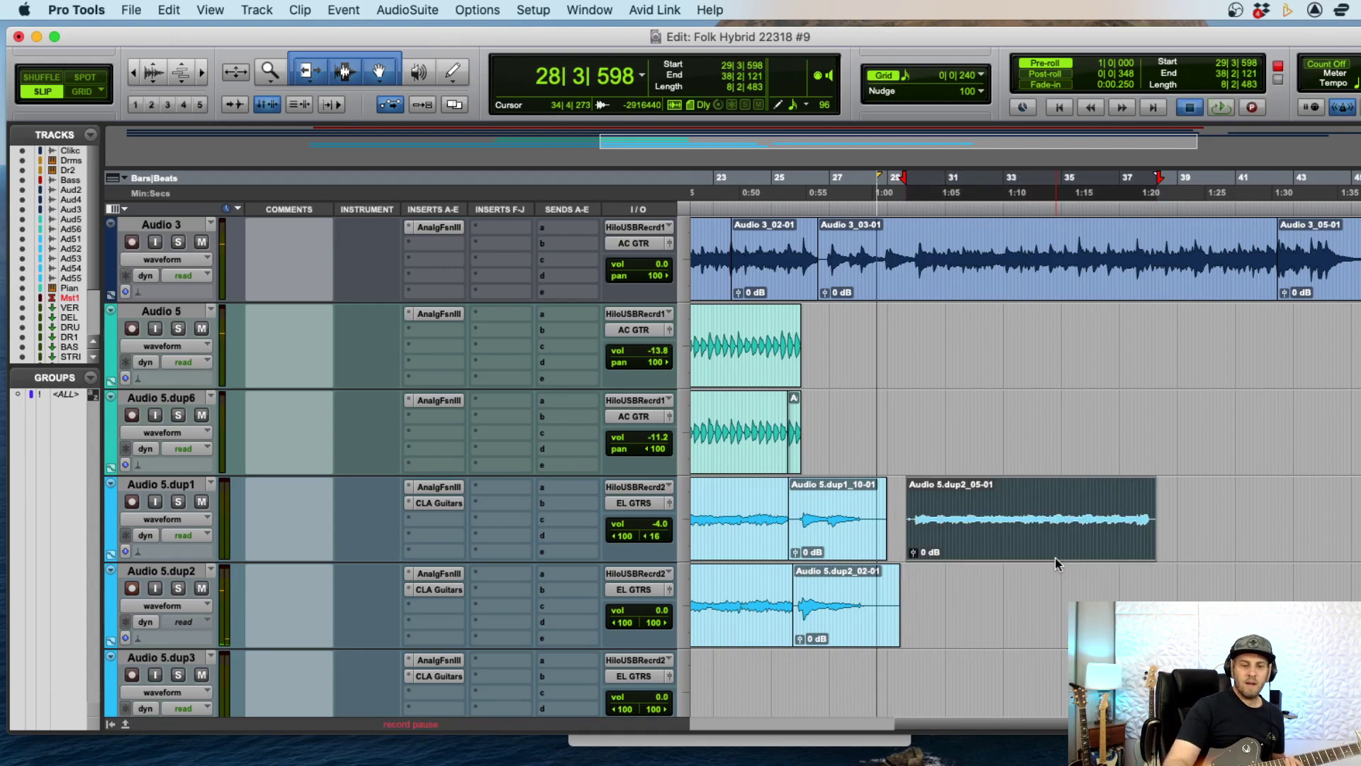
key(super+bracketright)
key(super+bracketright)
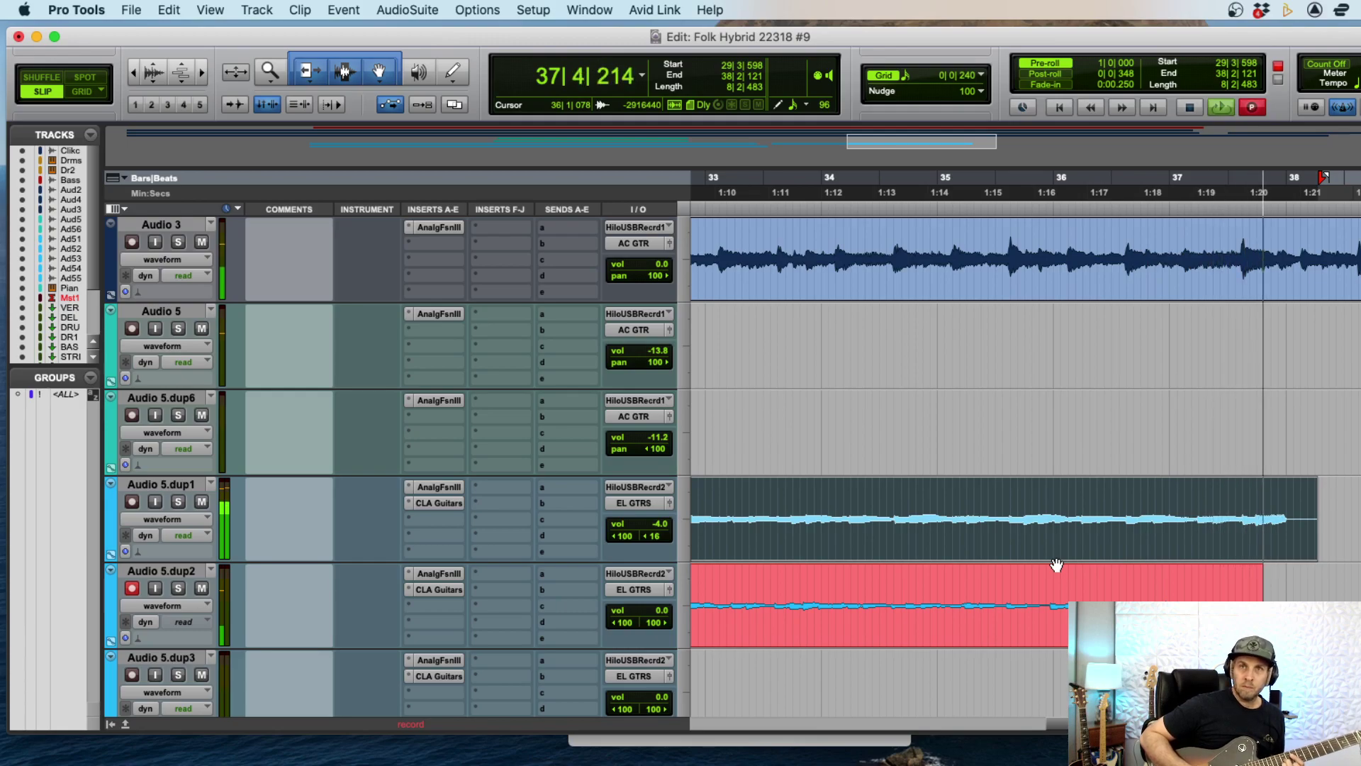
key(space)
key(super+bracketleft)
key(super+bracketleft)
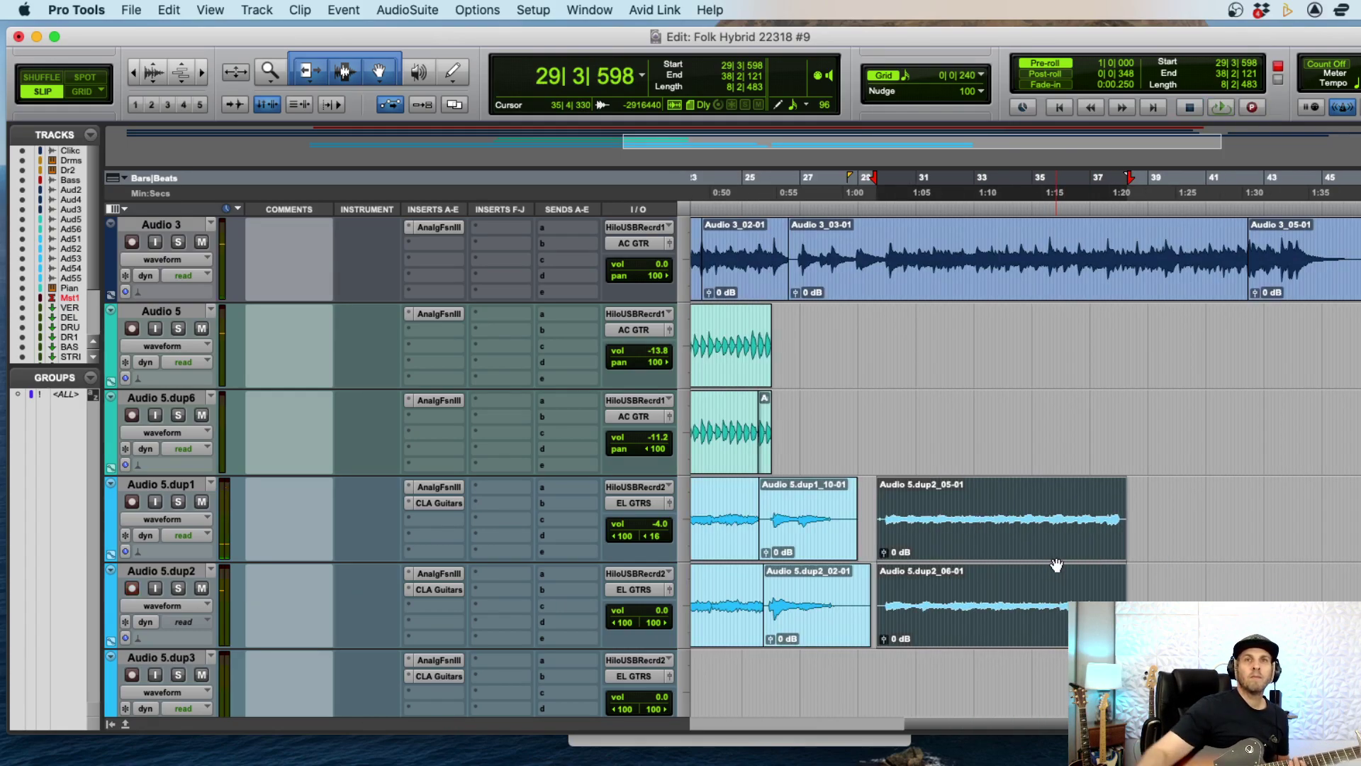
- Record the next guitar section on Audio 5.dup2 from 38|1|072 to about bar 43, undoing the first short take
click(1118, 413)
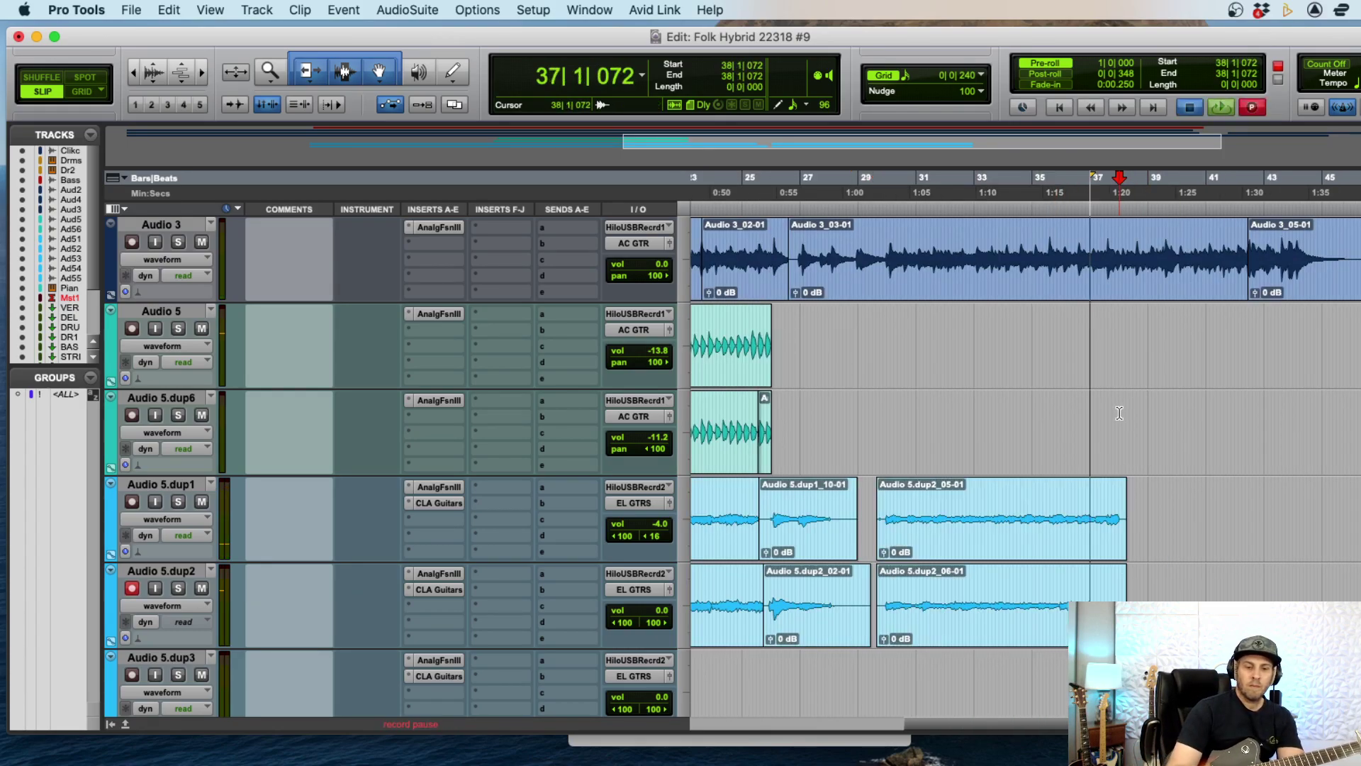
key(super+space)
key(super+bracketright)
key(super+bracketright)
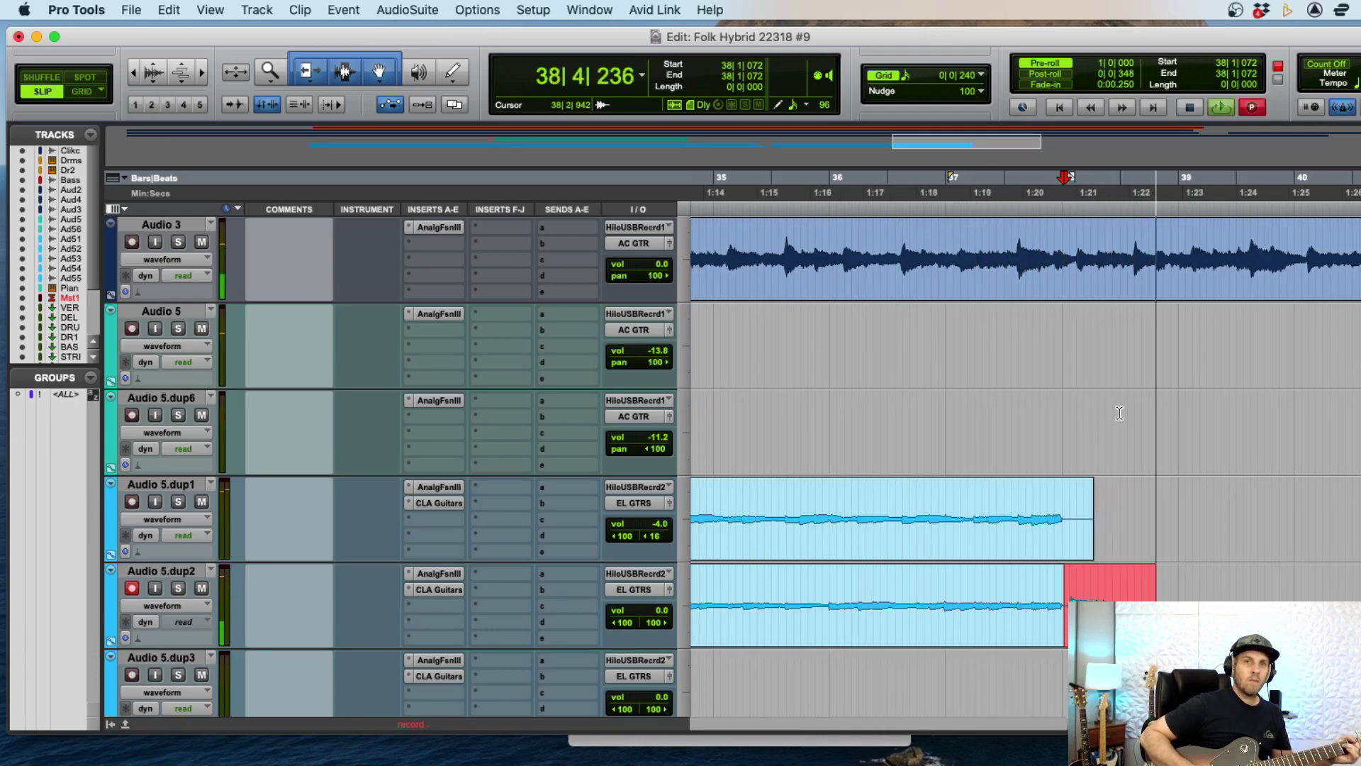
key(space)
key(super+z)
key(super+space)
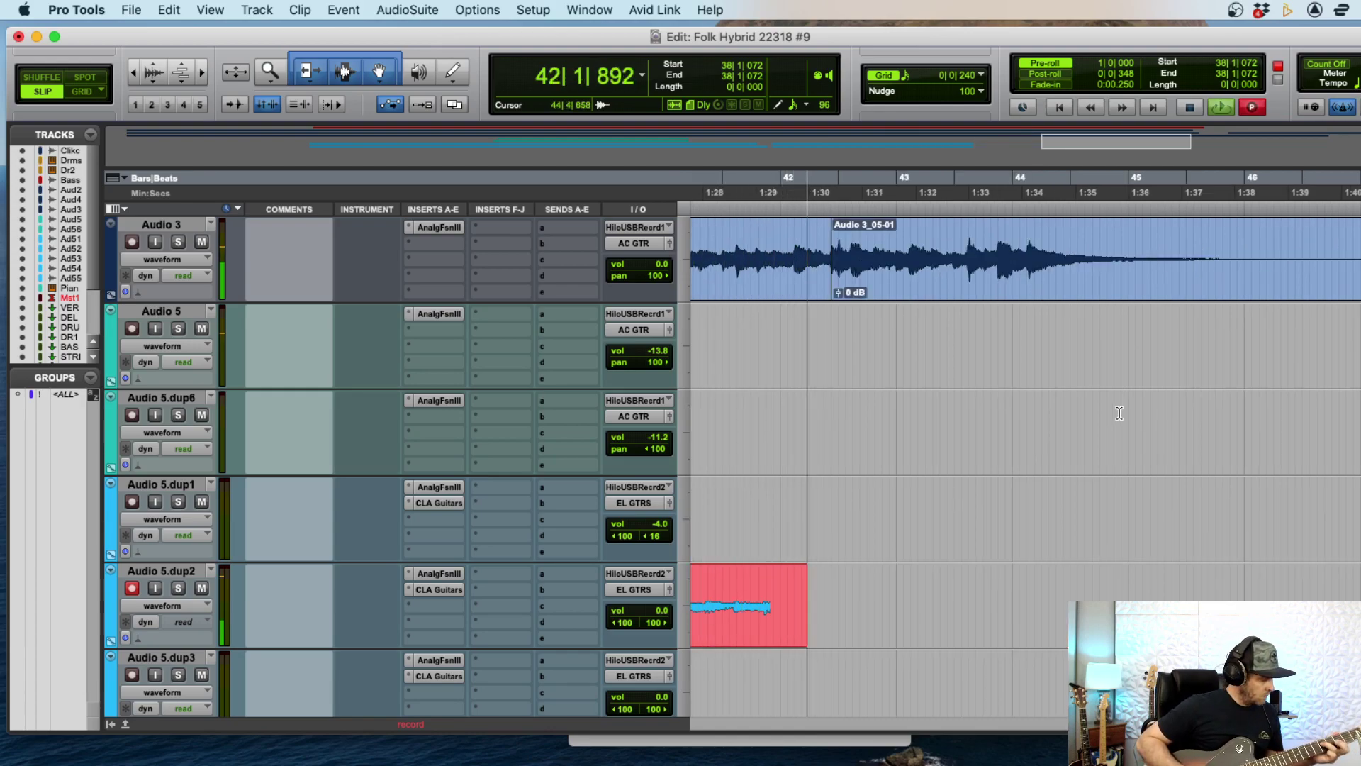
key(super+period)
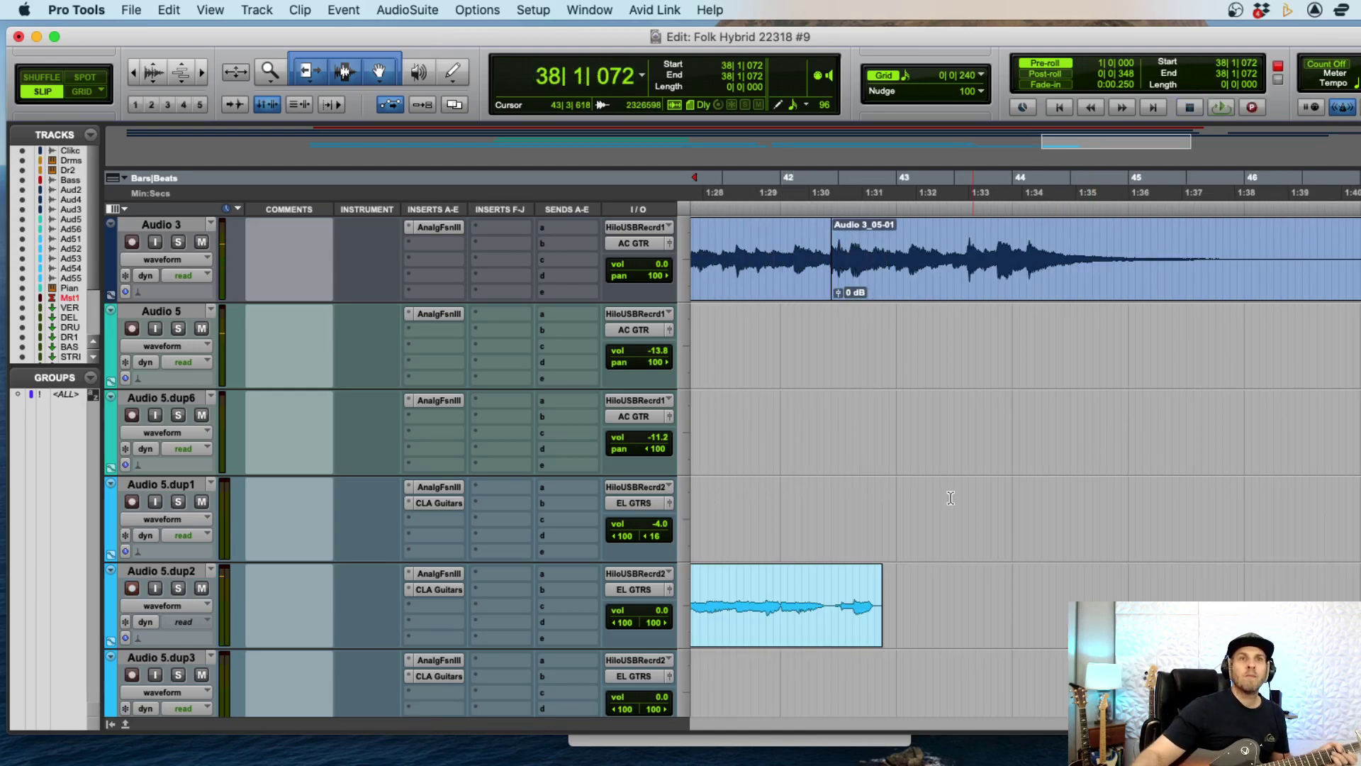
- Punch in the ending on Audio 5.dup2 from 41|4|431 to about bar 48
key(super+space)
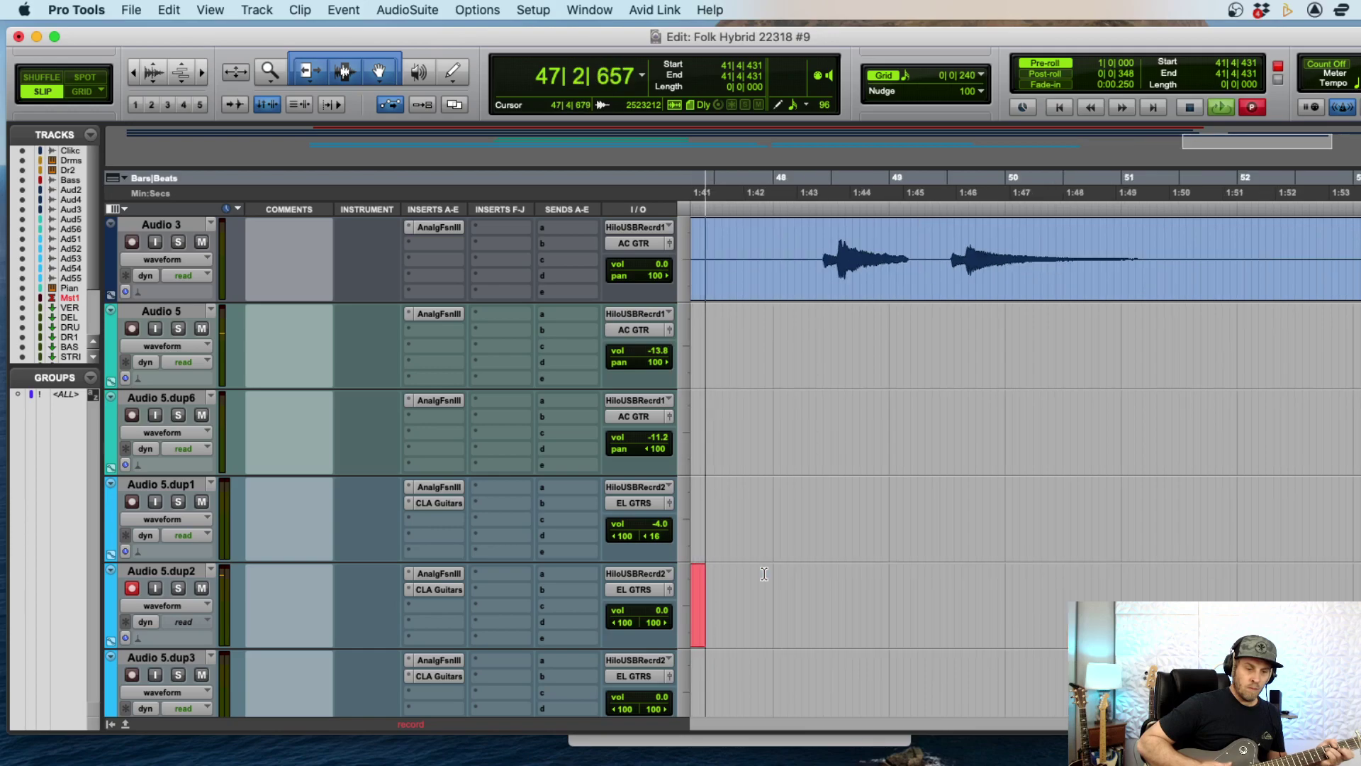
key(super+bracketleft)
key(super+bracketleft)
key(super+bracketleft)
key(space)
key(super+bracketleft)
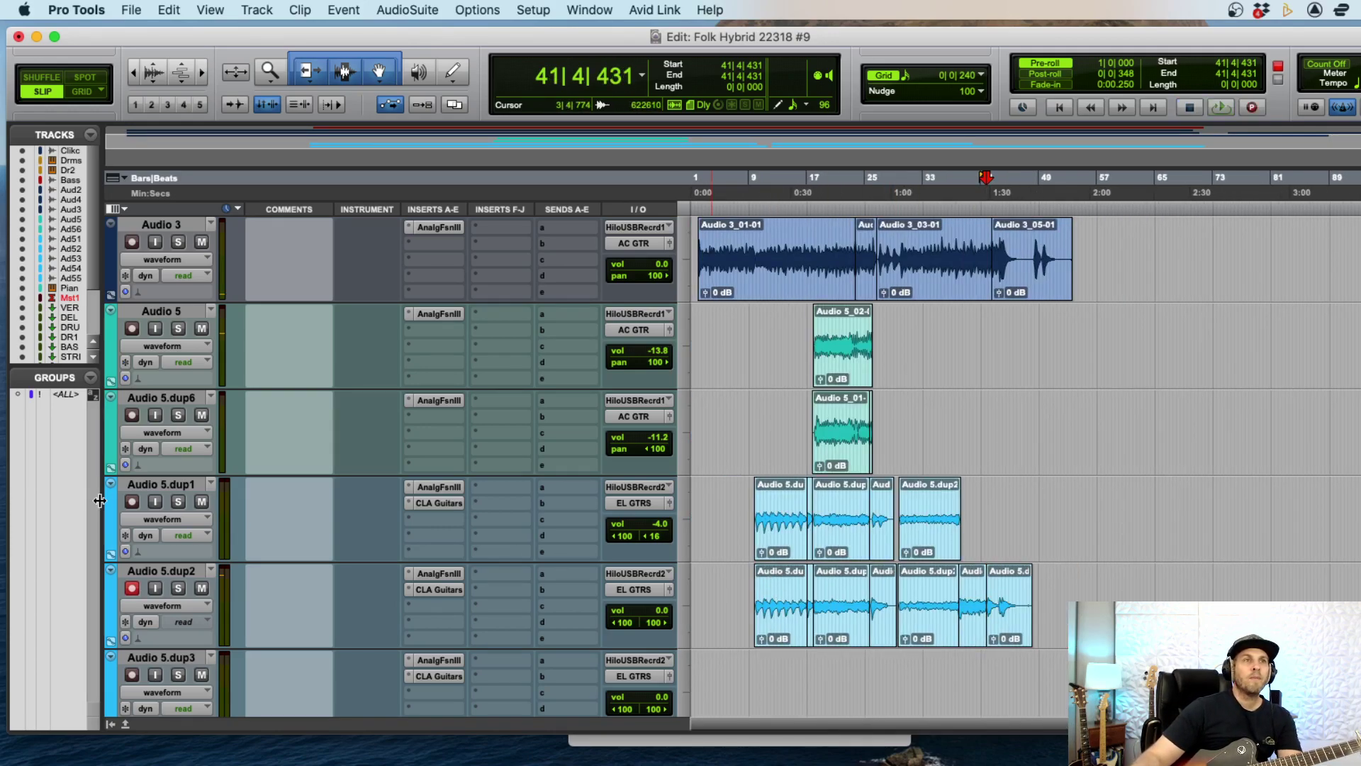
- Arm Audio 5.dup1 instead of Audio 5.dup2 and record the doubling part from 37|4|294 to just past bar 42
click(132, 502)
click(131, 587)
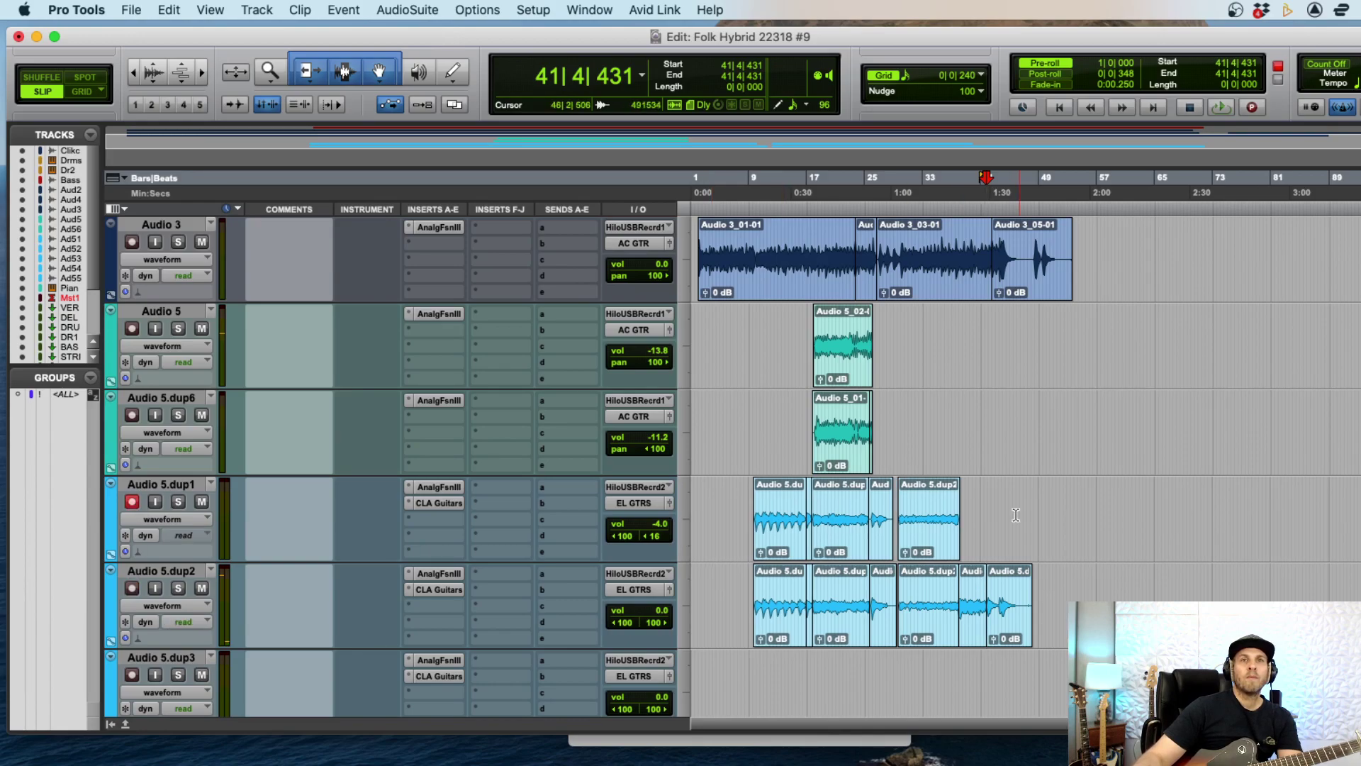
click(984, 525)
key(super+bracketright)
key(super+bracketright)
key(super+bracketright)
key(super+bracketright)
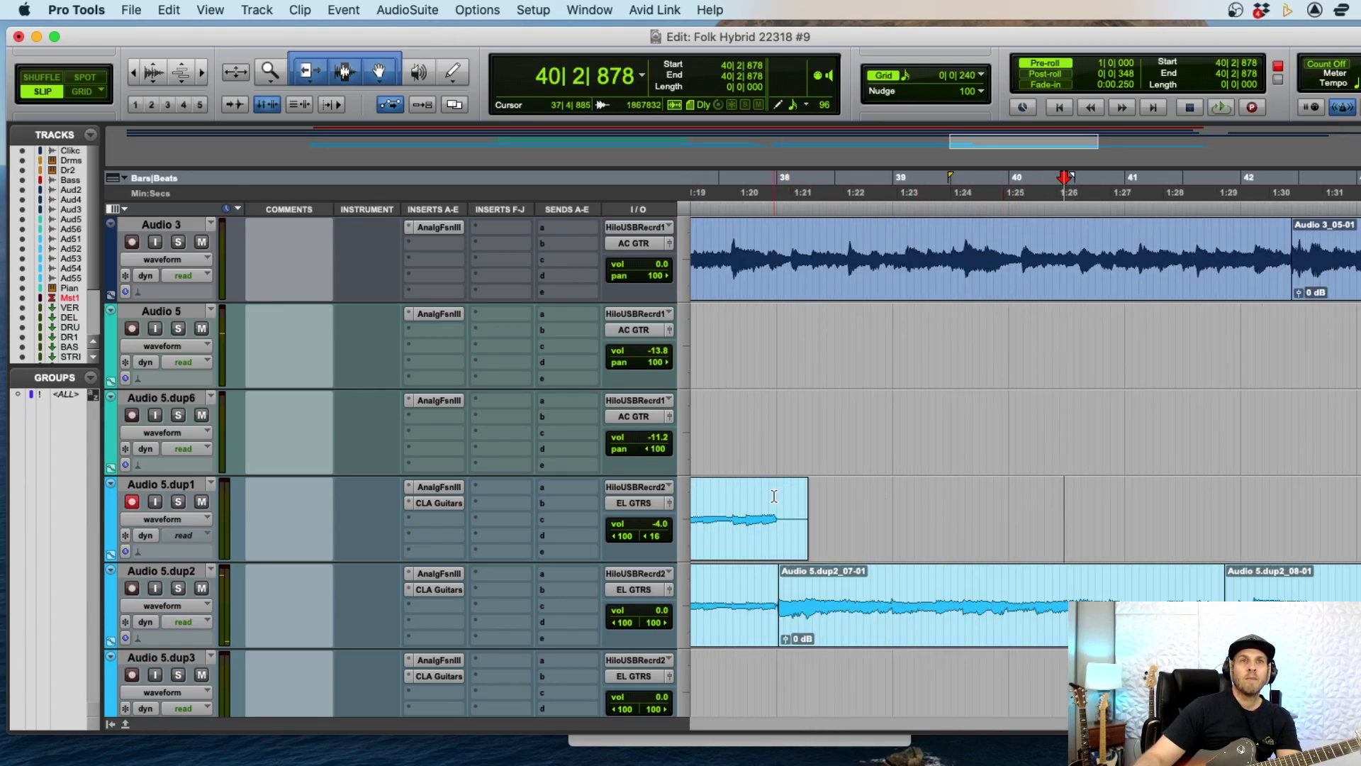
key(super+space)
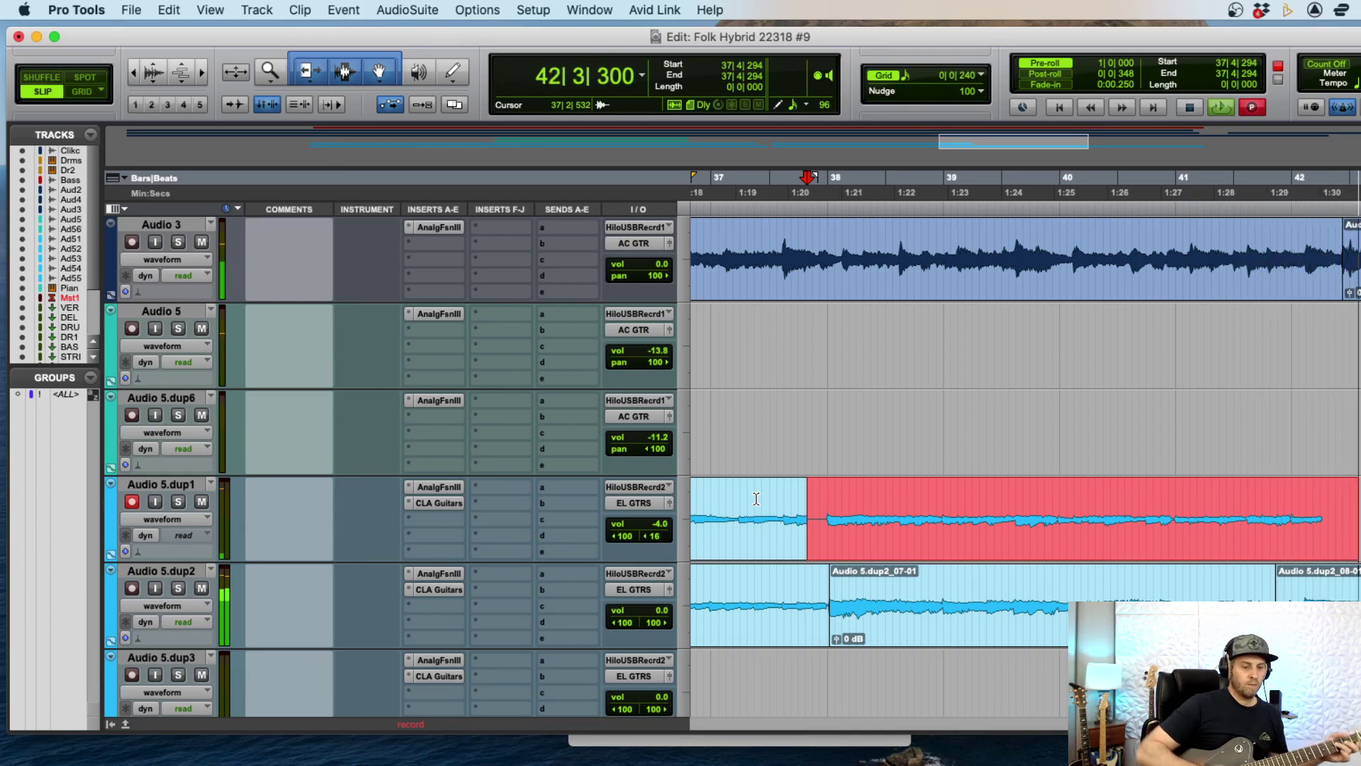
key(space)
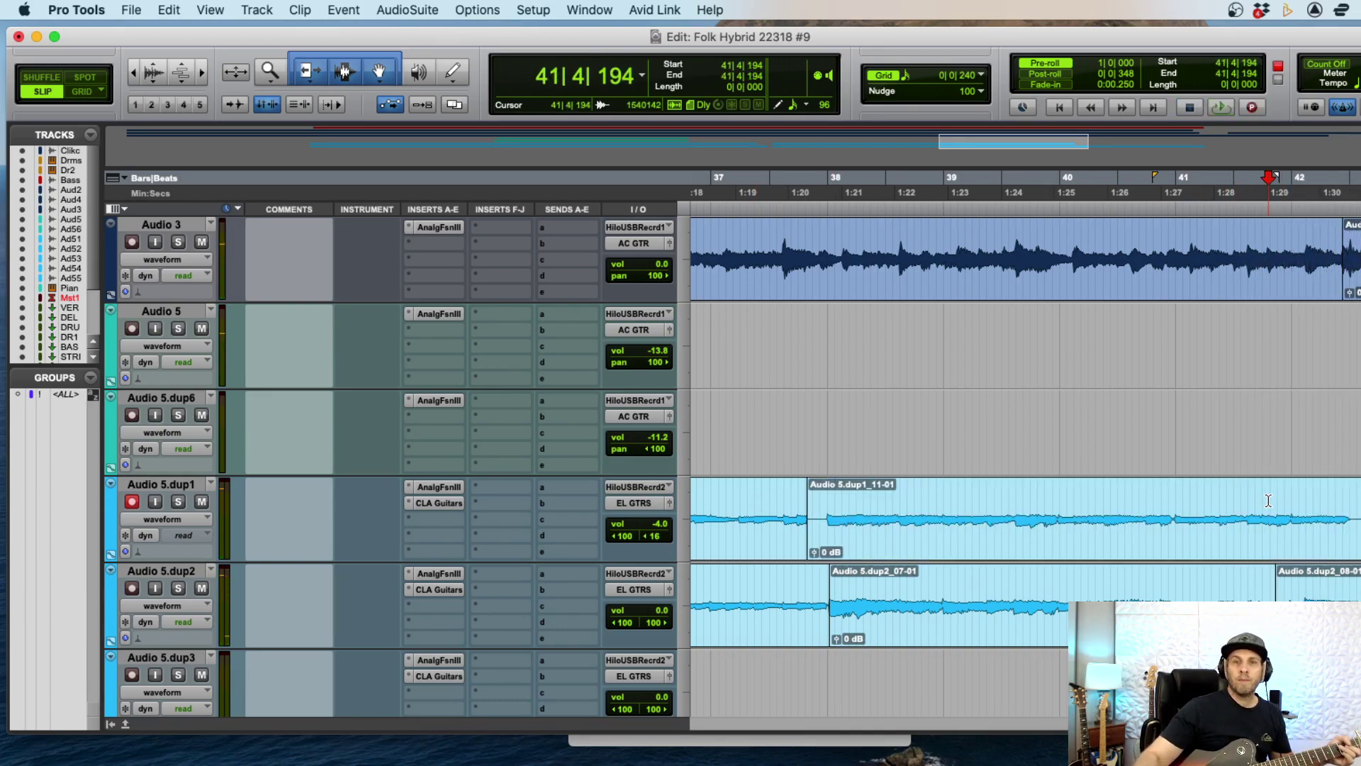
key(space)
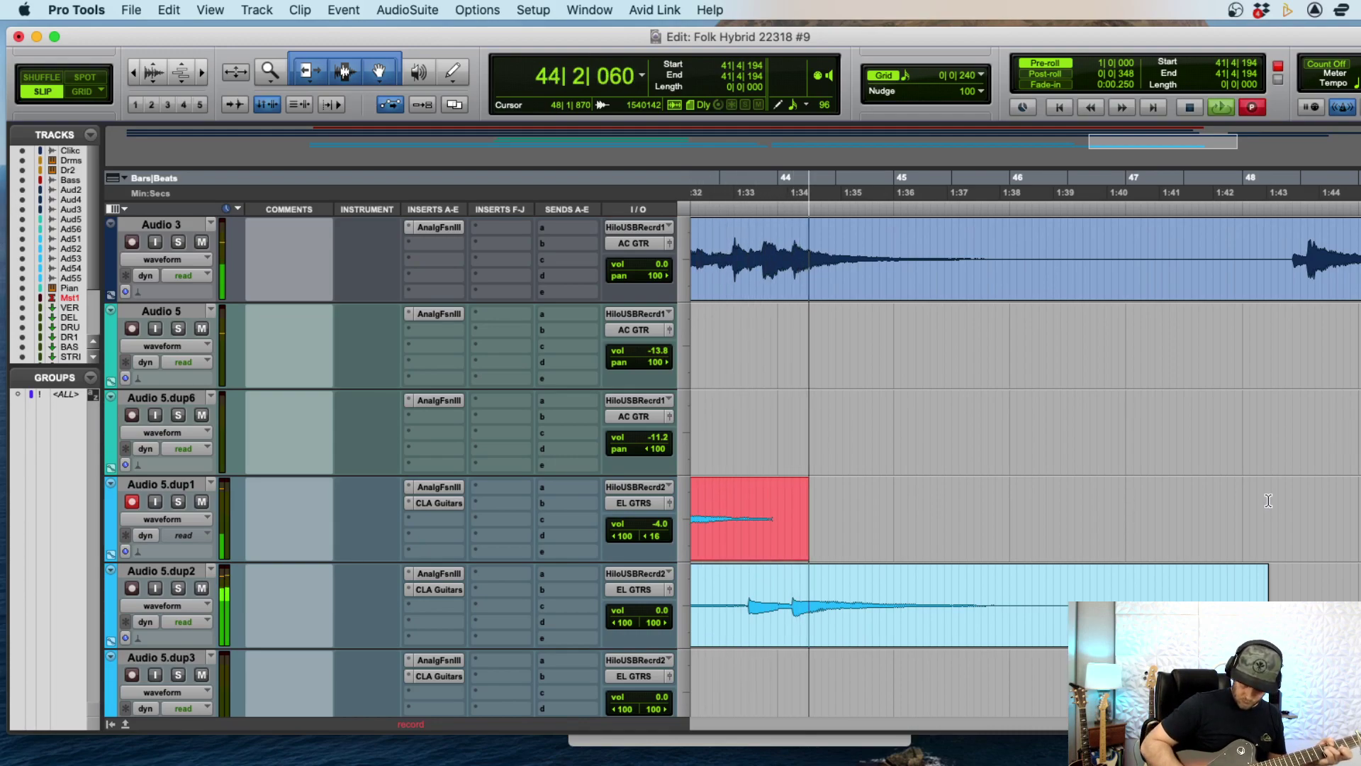
key(space)
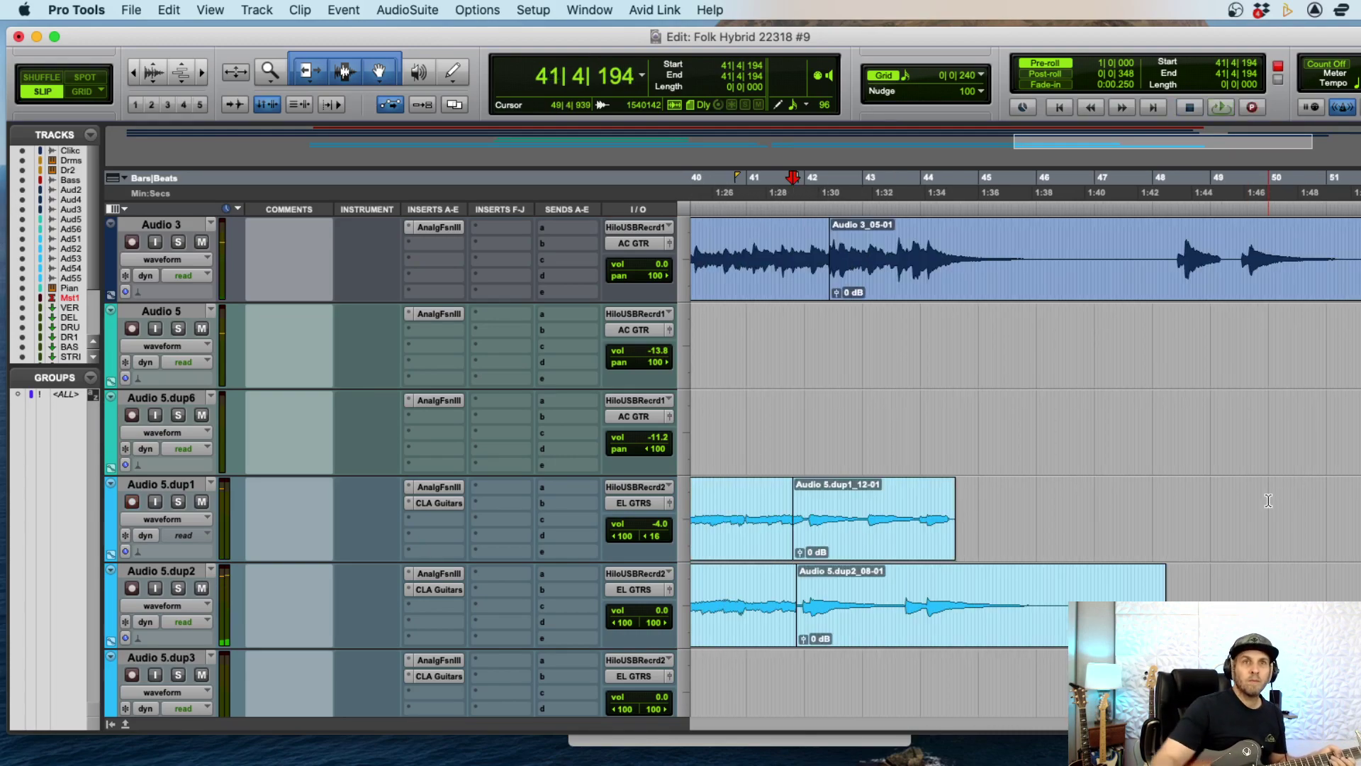
key(super+z)
key(super+space)
key(super+bracketright)
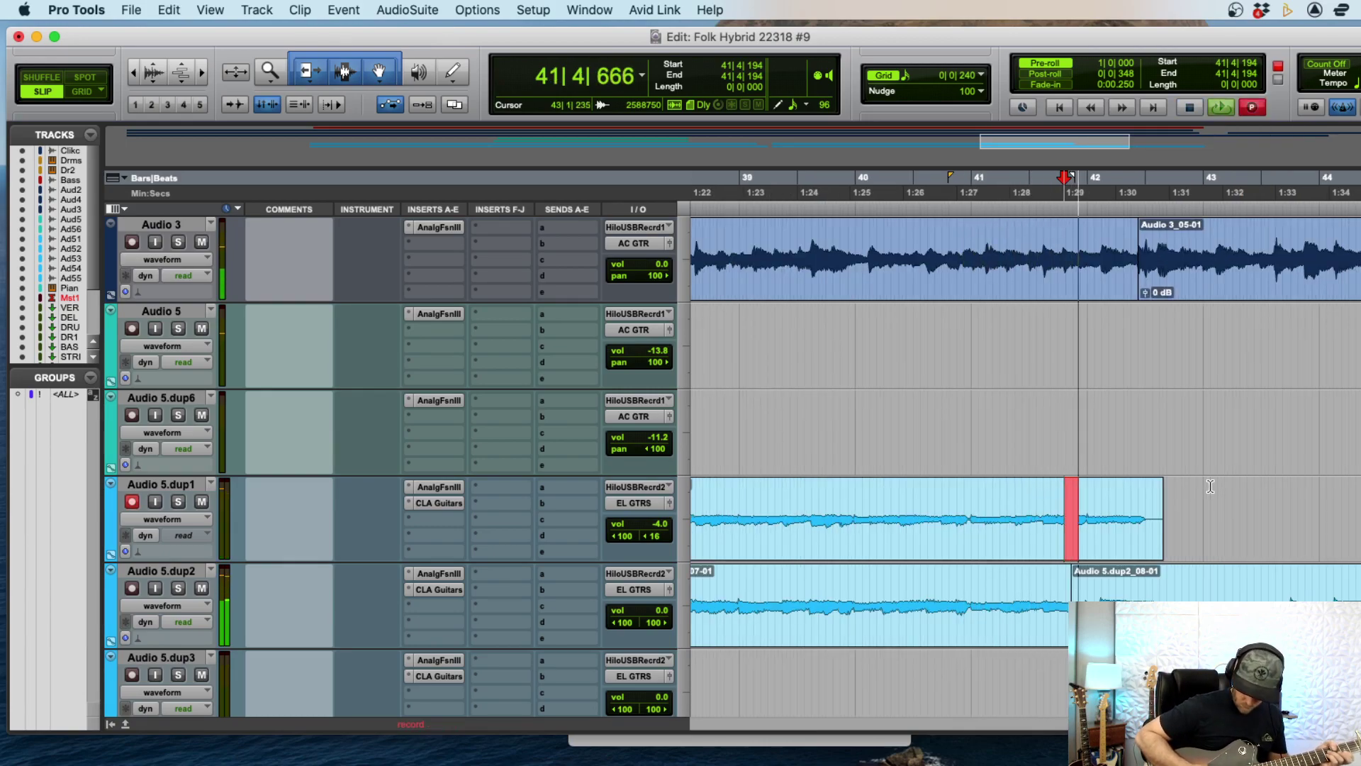
key(super+period)
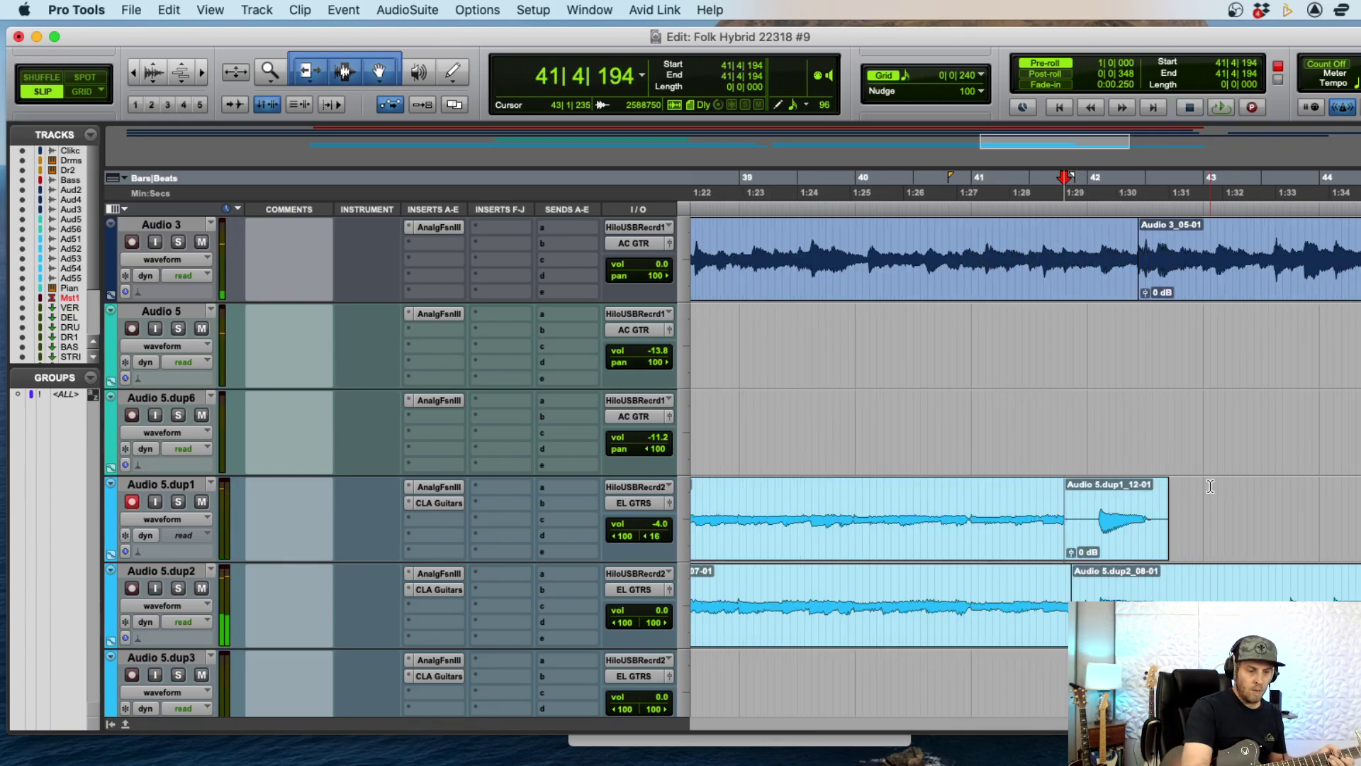
- Record the ending double on Audio 5.dup1 from 41|4|194 to about bar 47
key(super+space)
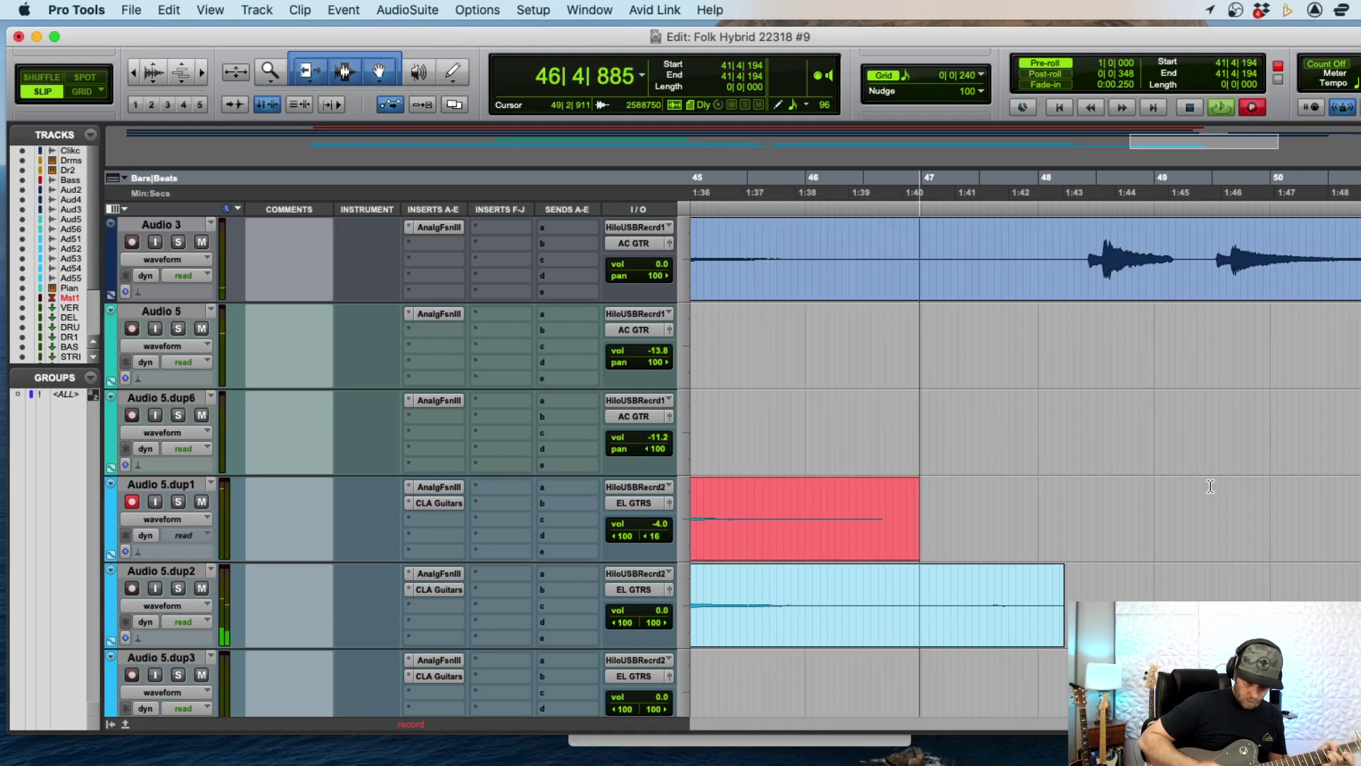
key(super+bracketleft)
key(super+bracketleft)
key(space)
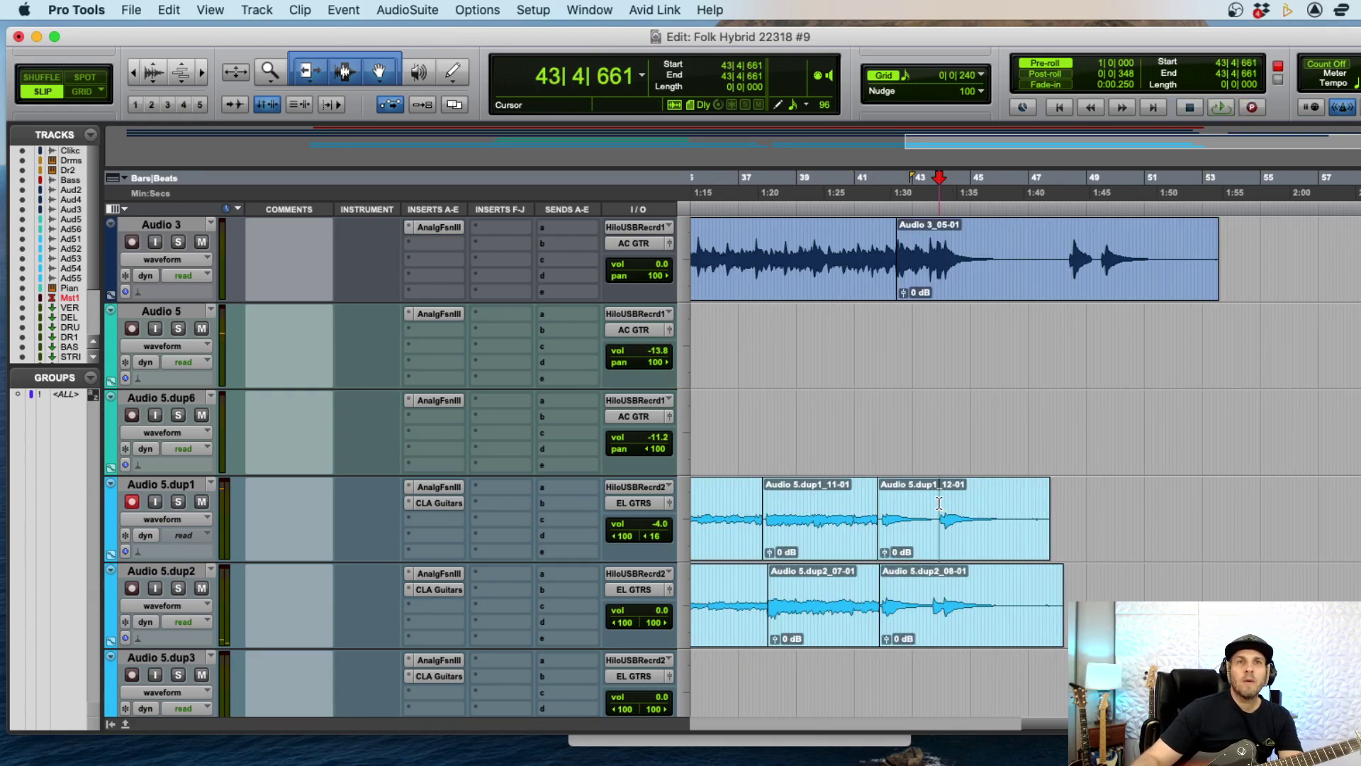
- Split the ending clip on Audio 5.dup1 at 43|4|661 and move its last part to Audio 5.dup2 at about 43|3, undoing the misplaced move
key(Return)
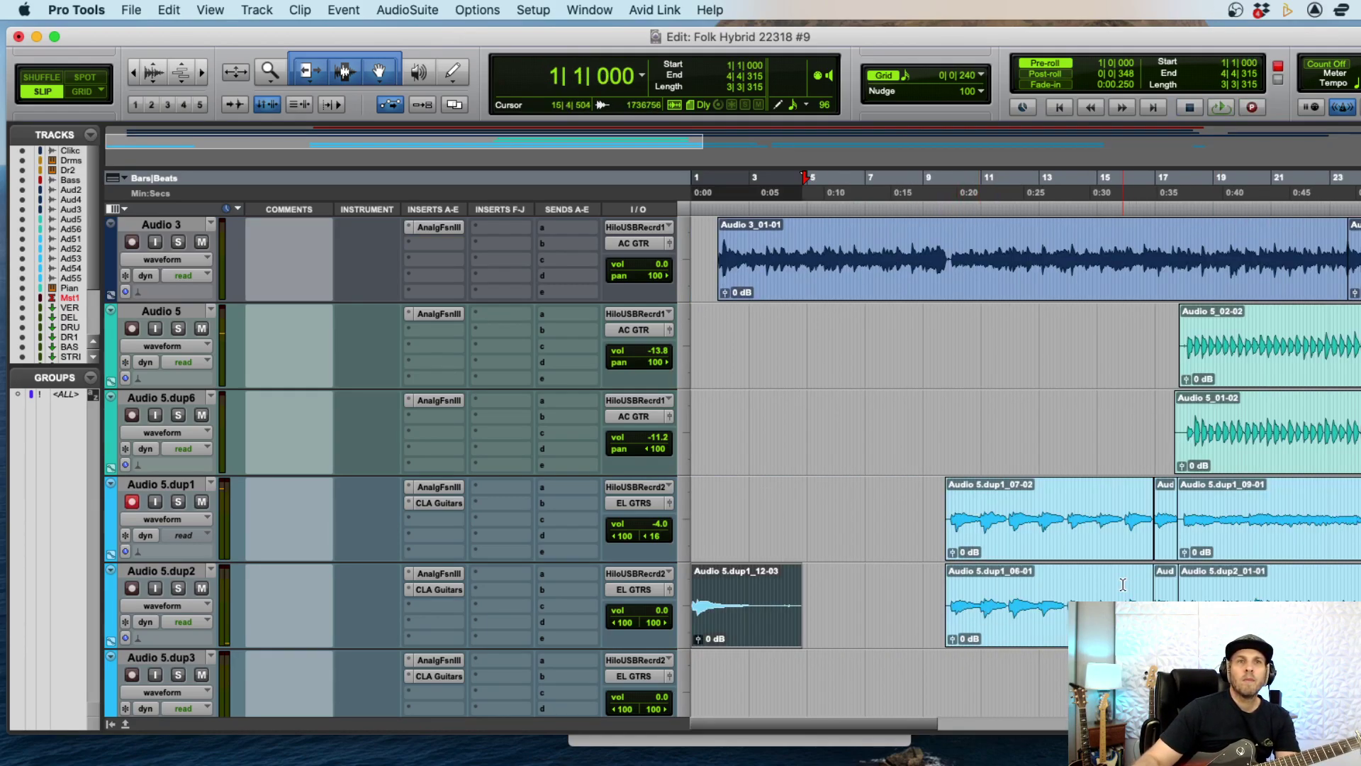
key(super+bracketleft)
key(super+bracketleft)
key(super+bracketleft)
key(super+z)
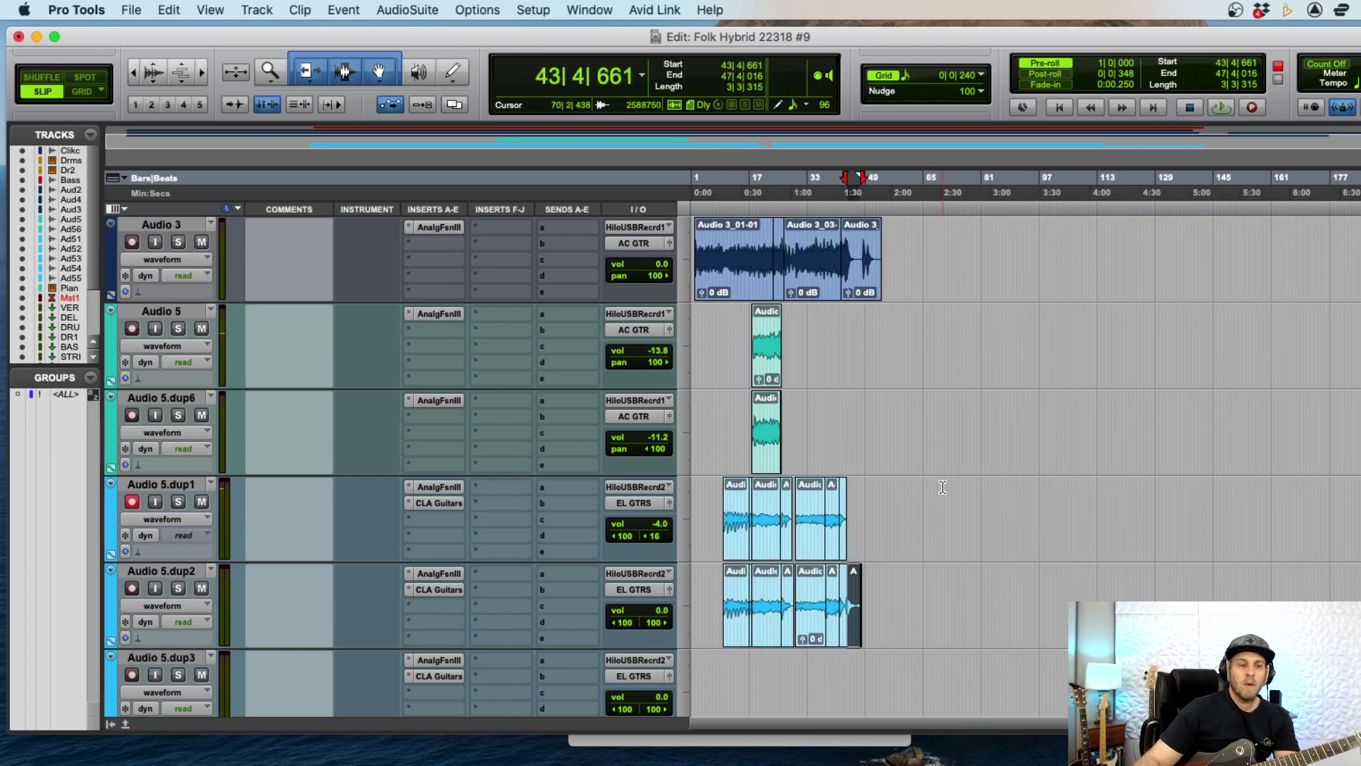
key(super+bracketright)
key(super+bracketright)
key(super+bracketright)
key(super+bracketright)
key(super+bracketright)
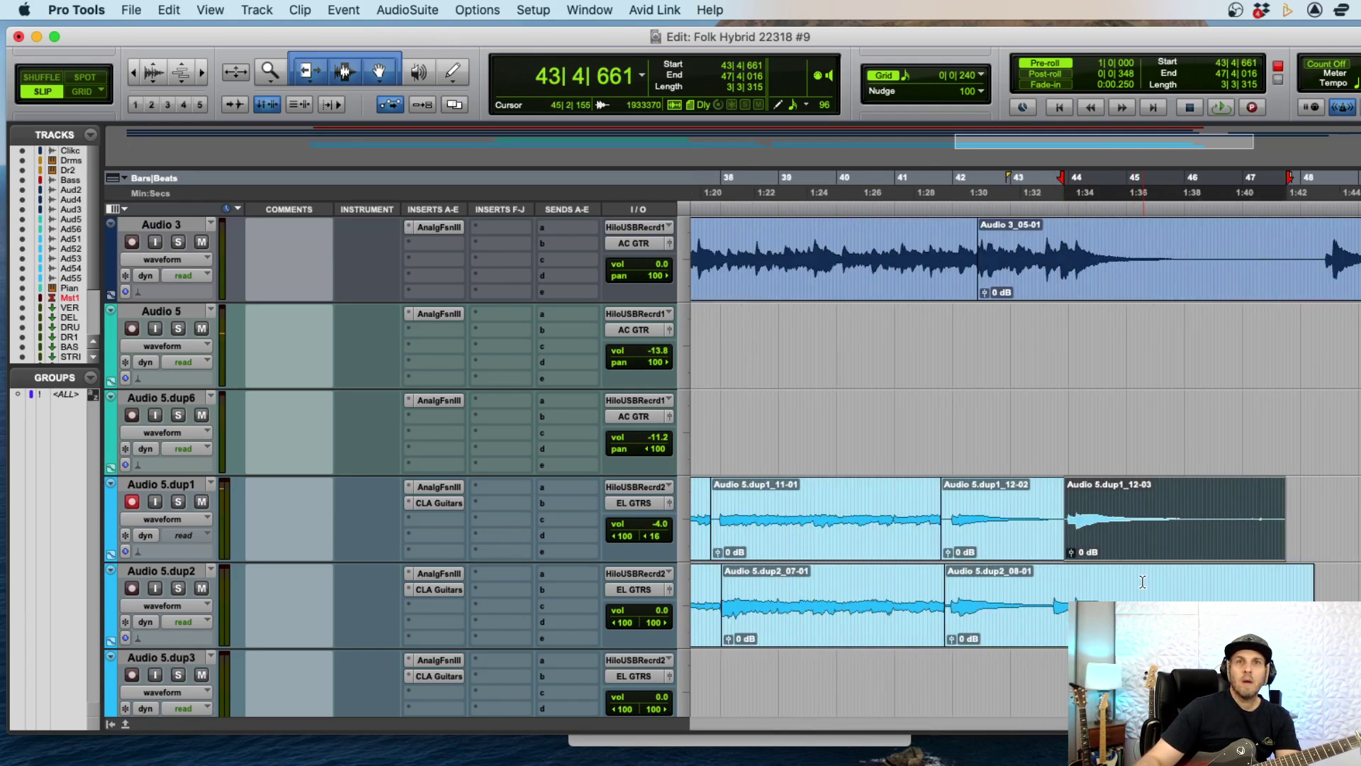
drag(1070, 515, 1058, 550)
- Record the final chord on Audio 5.dup1 from 43|3|204 to about bar 48, undoing the first take
click(1022, 502)
key(shift+r)
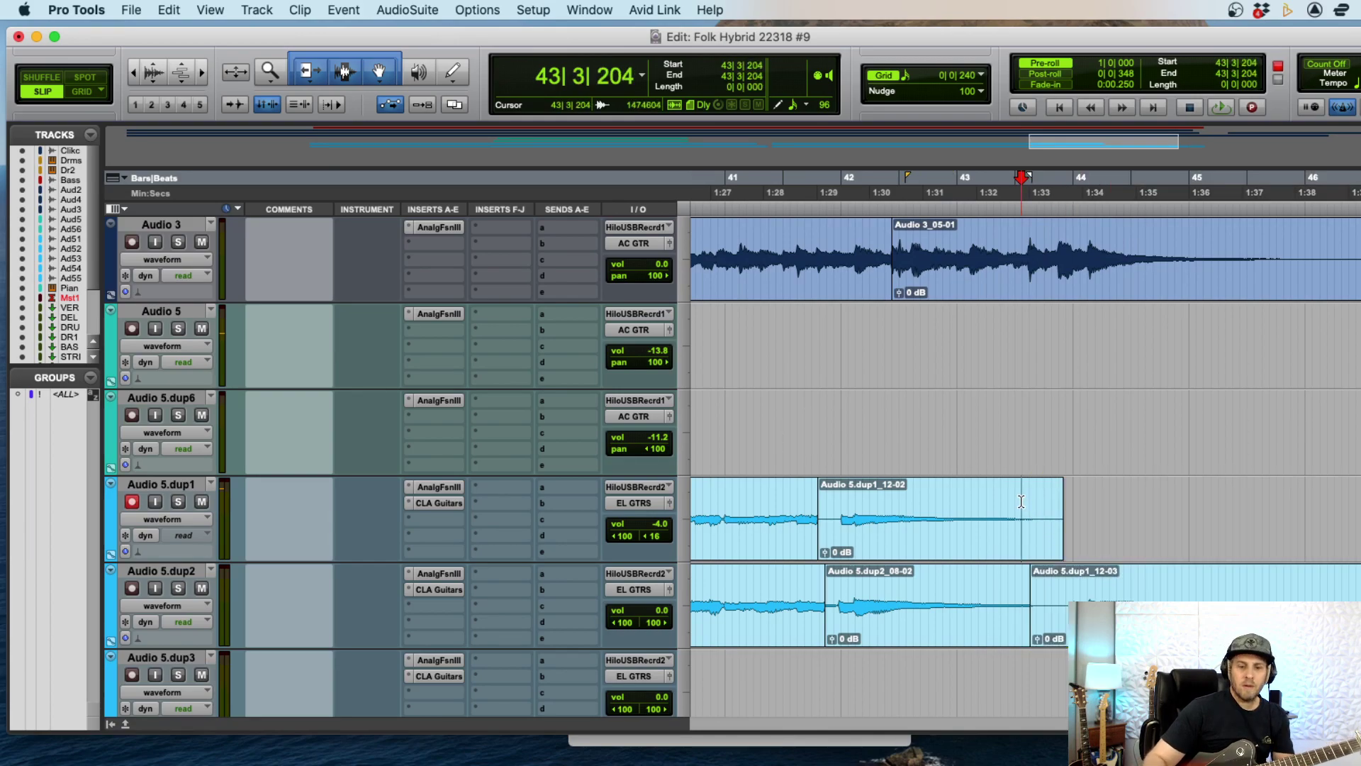
key(super+space)
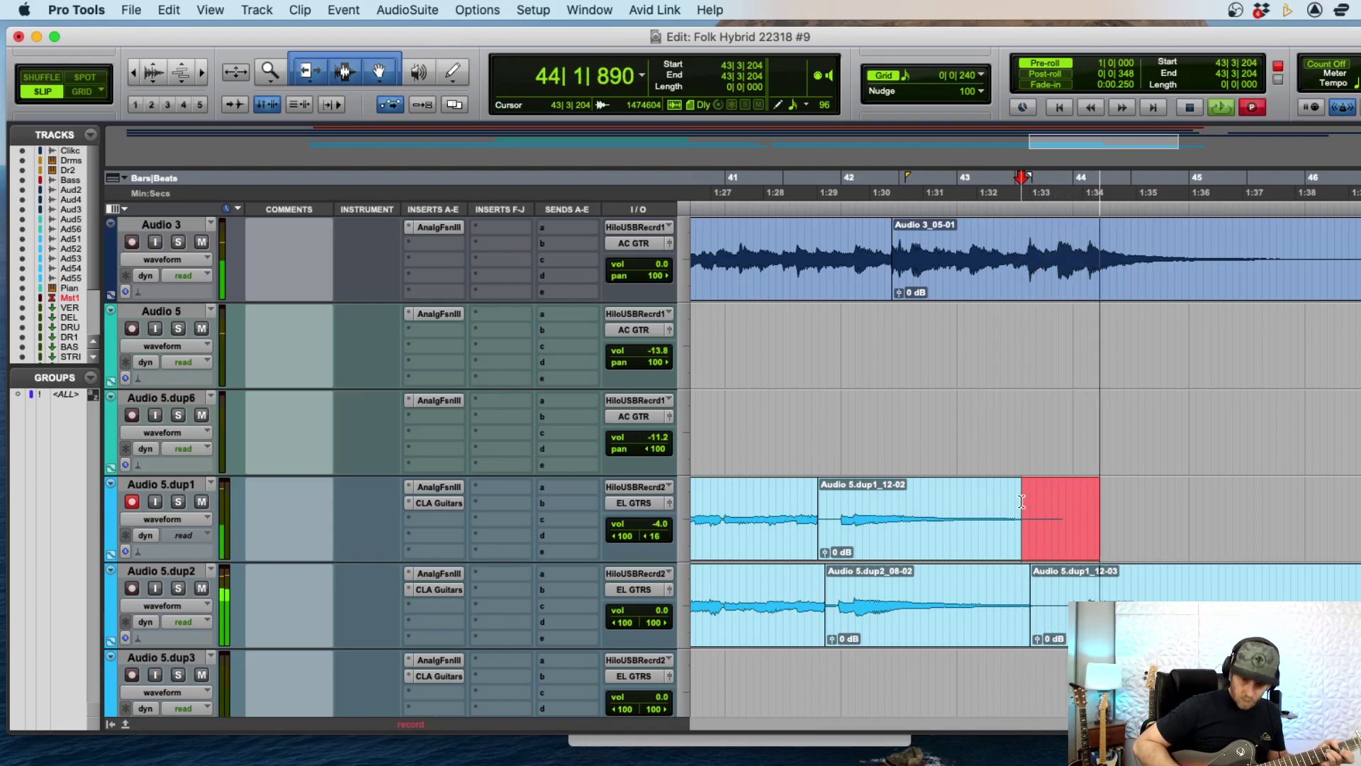
key(space)
key(super+z)
key(super+space)
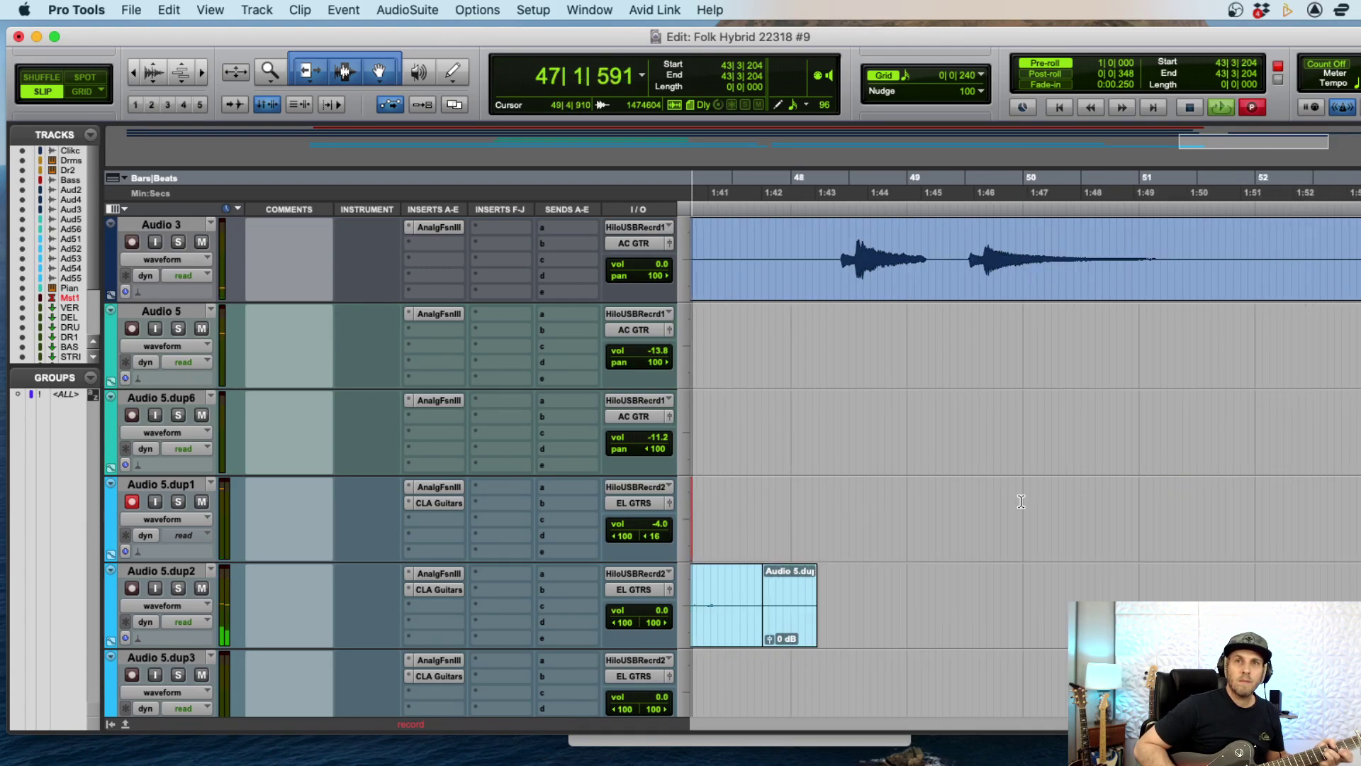
key(space)
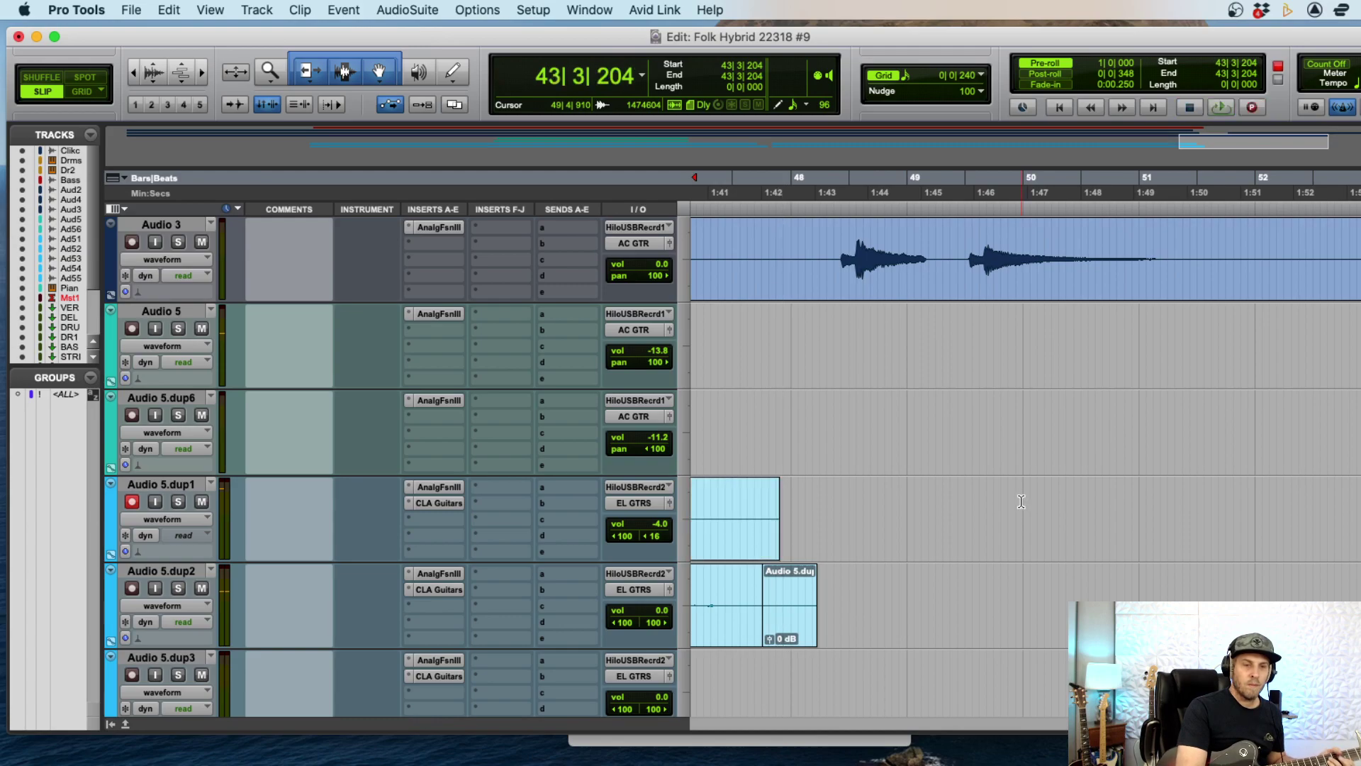
- Set the first pan of Audio 5.dup2 to 0 and arm Audio 5.dup3 for recording from the song's start
key(super+bracketleft)
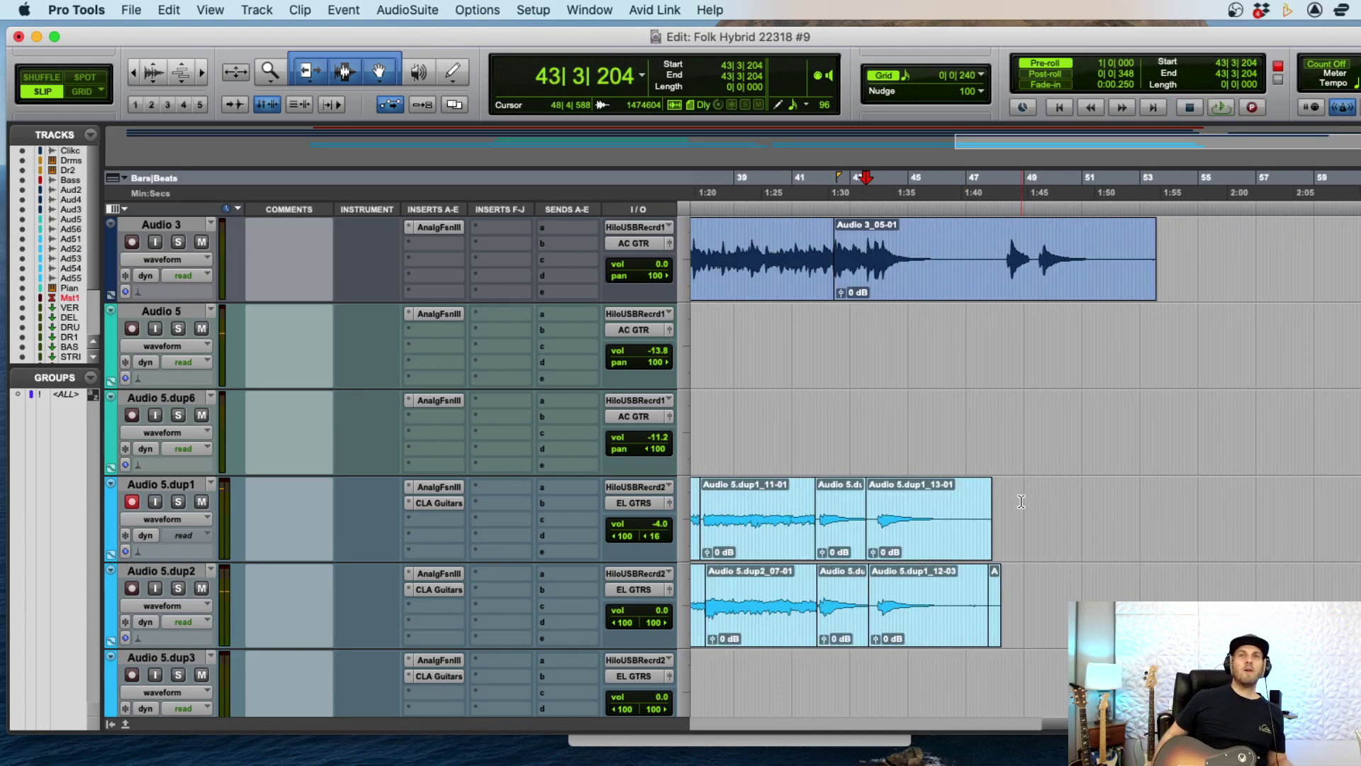
key(super+bracketleft)
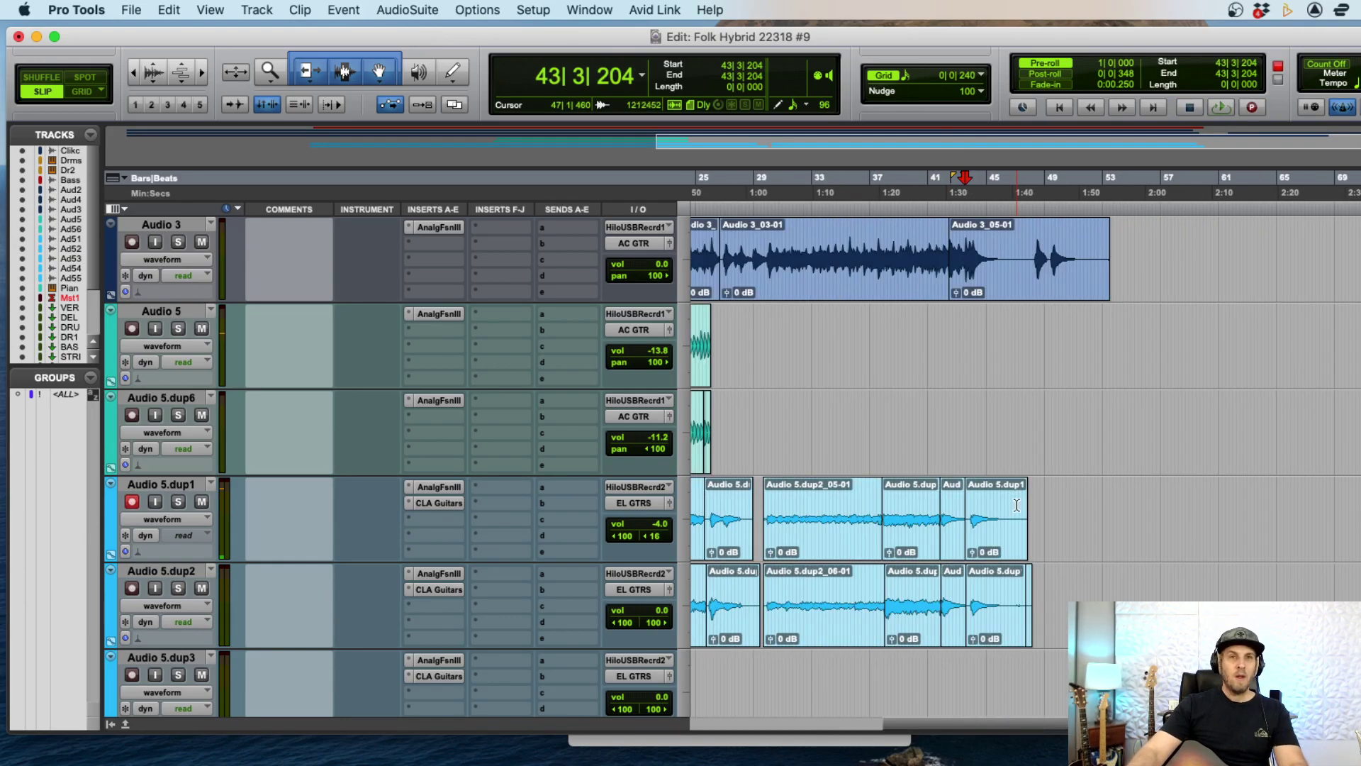
key(super+bracketleft)
scroll(666, 448, down, 2)
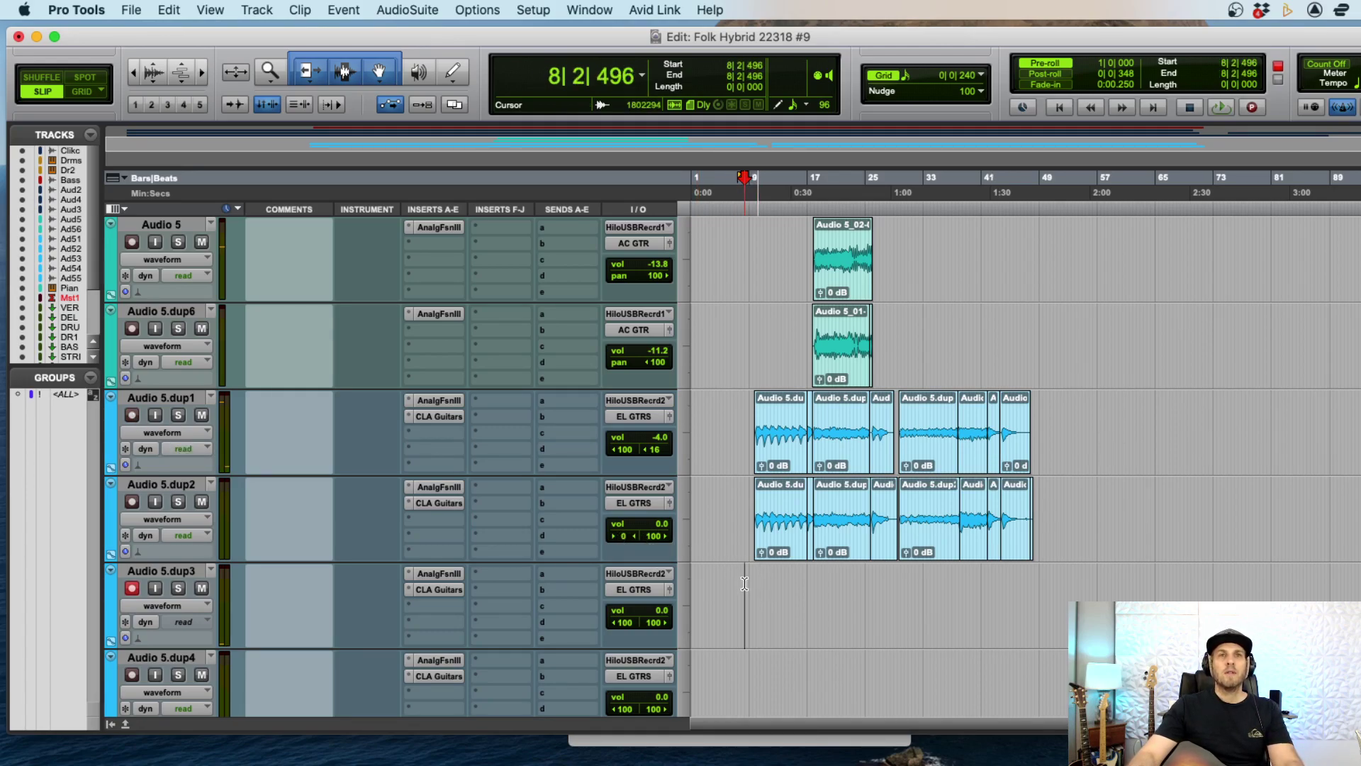
key(super+bracketright)
key(super+bracketright)
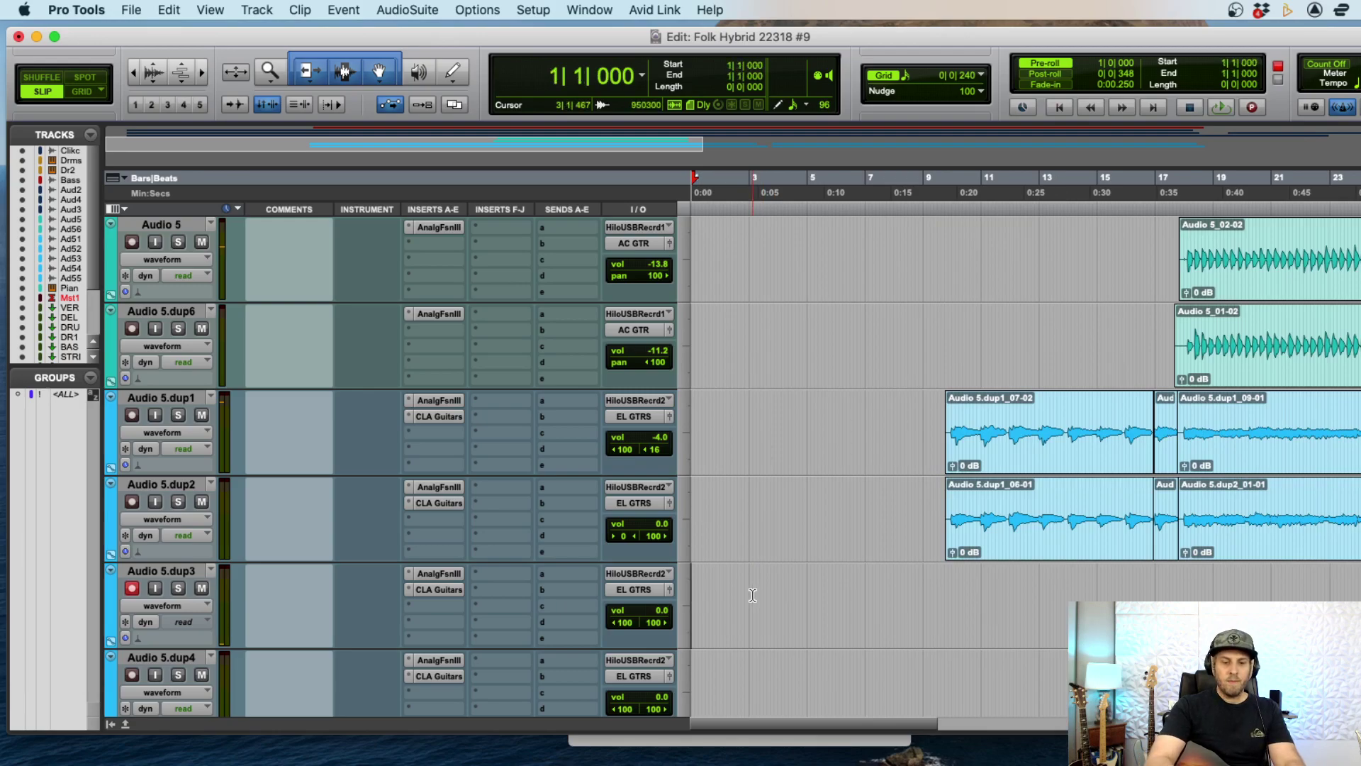
key(super+bracketright)
key(super+bracketright)
- Discard a short test take on Audio 5.dup3 and copy the CLA Guitars insert from Audio 5.dup2 onto it
key(super+space)
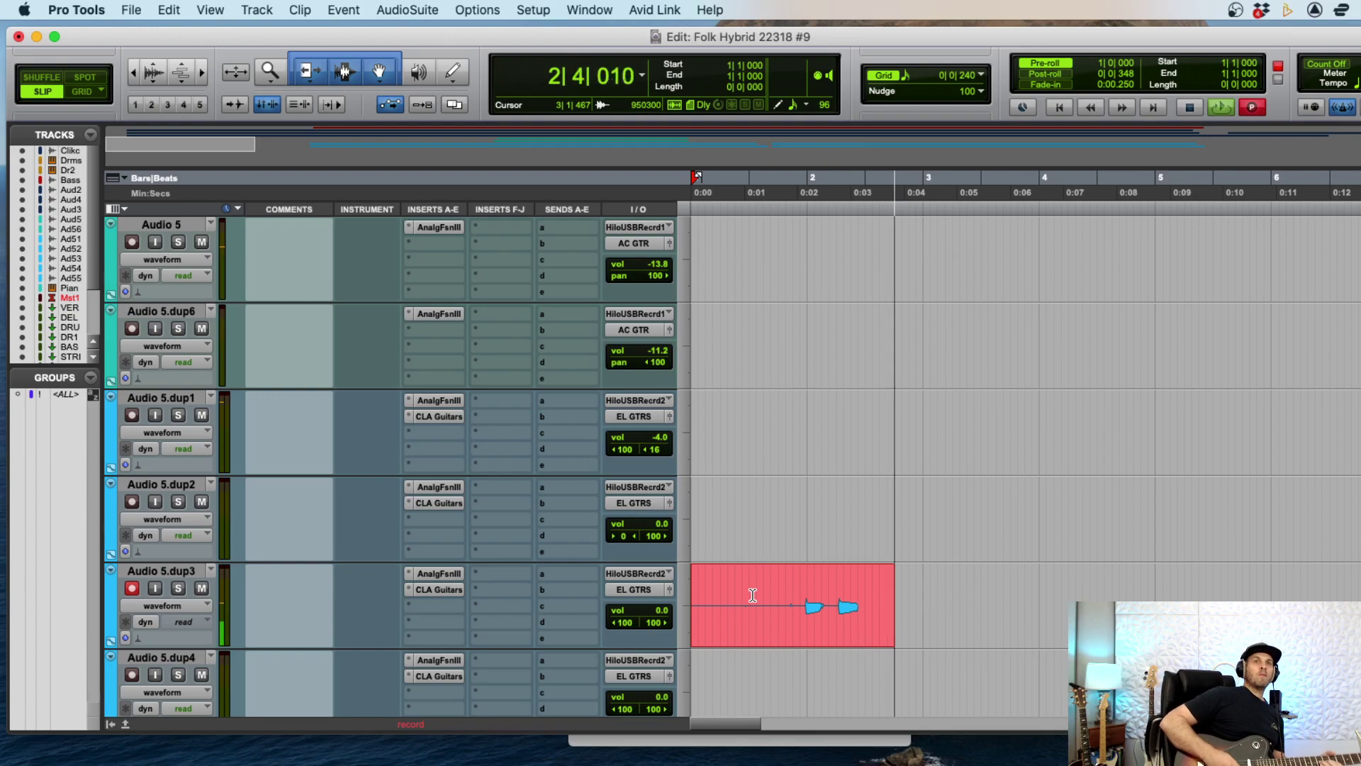
key(super+period)
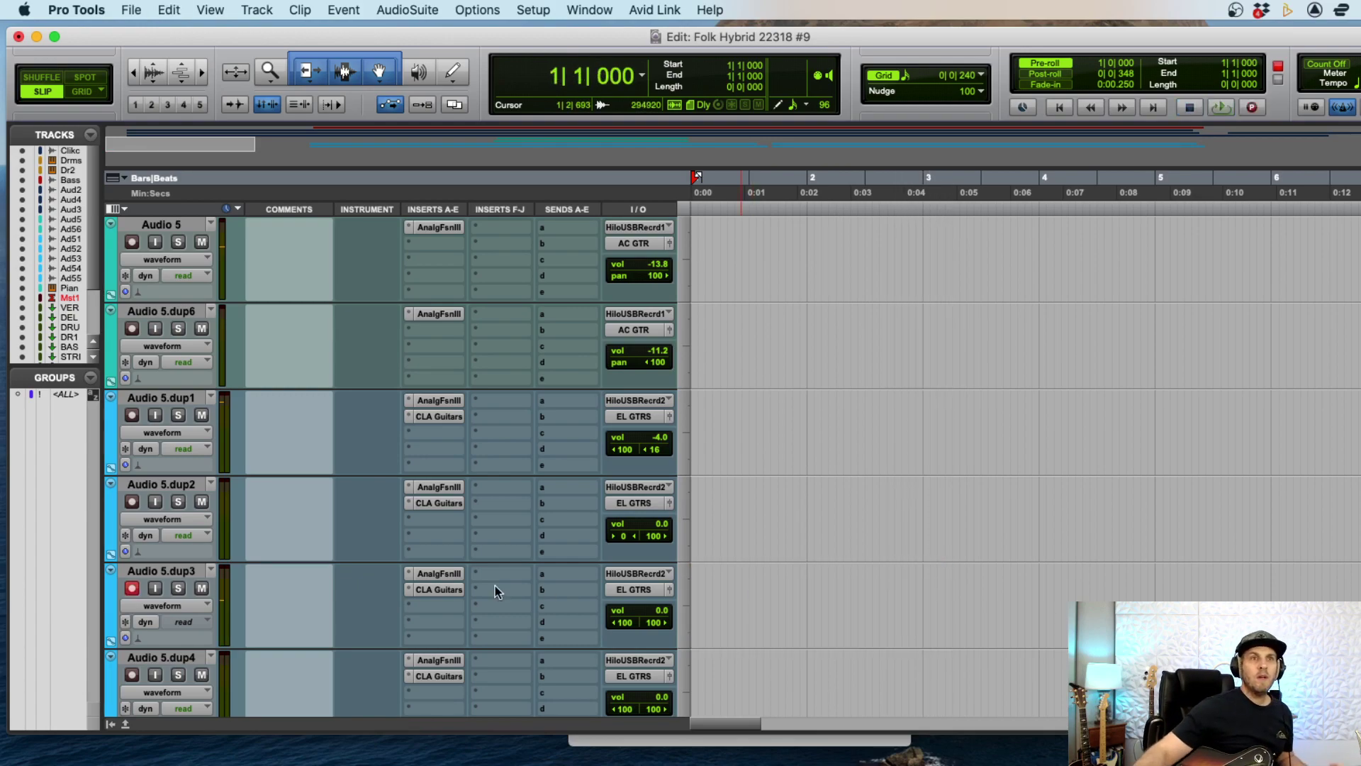
drag(434, 503, 439, 610)
key(super+space)
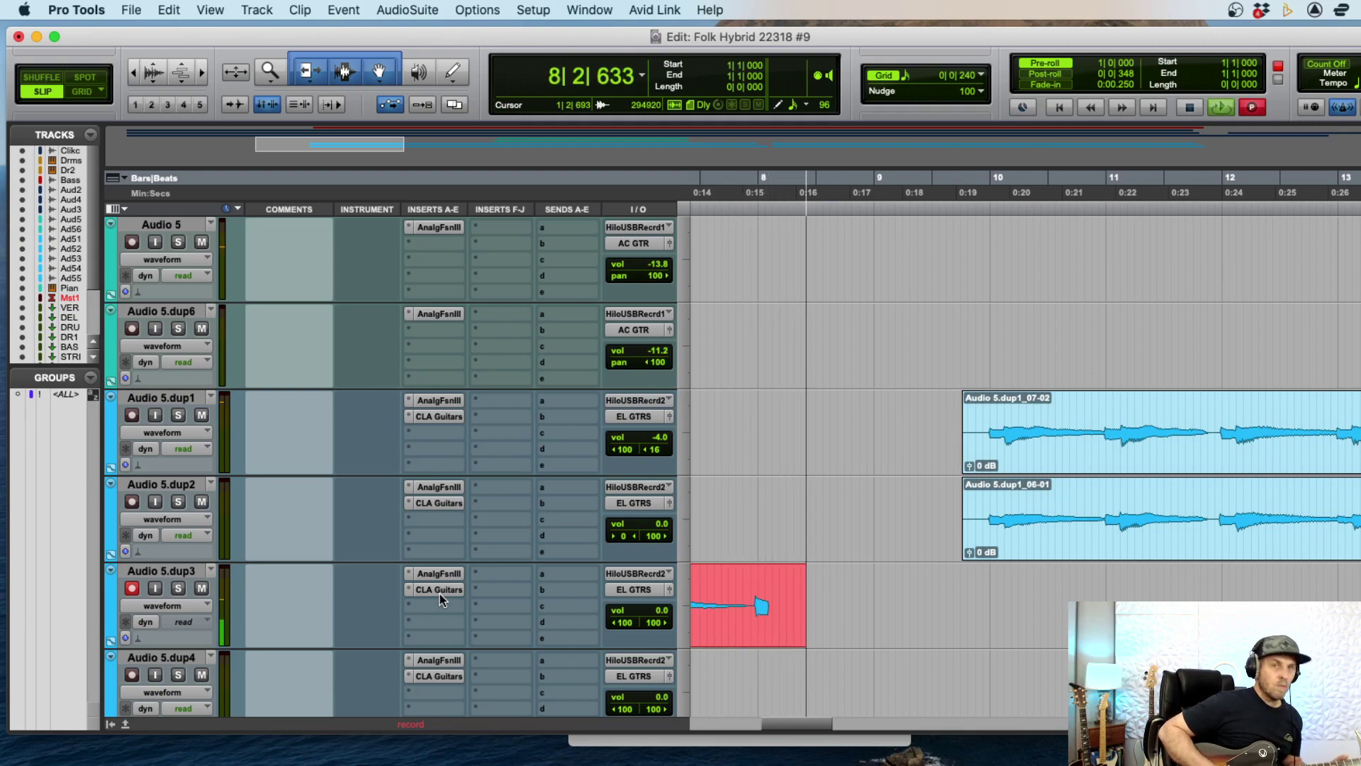
key(space)
key(super+space)
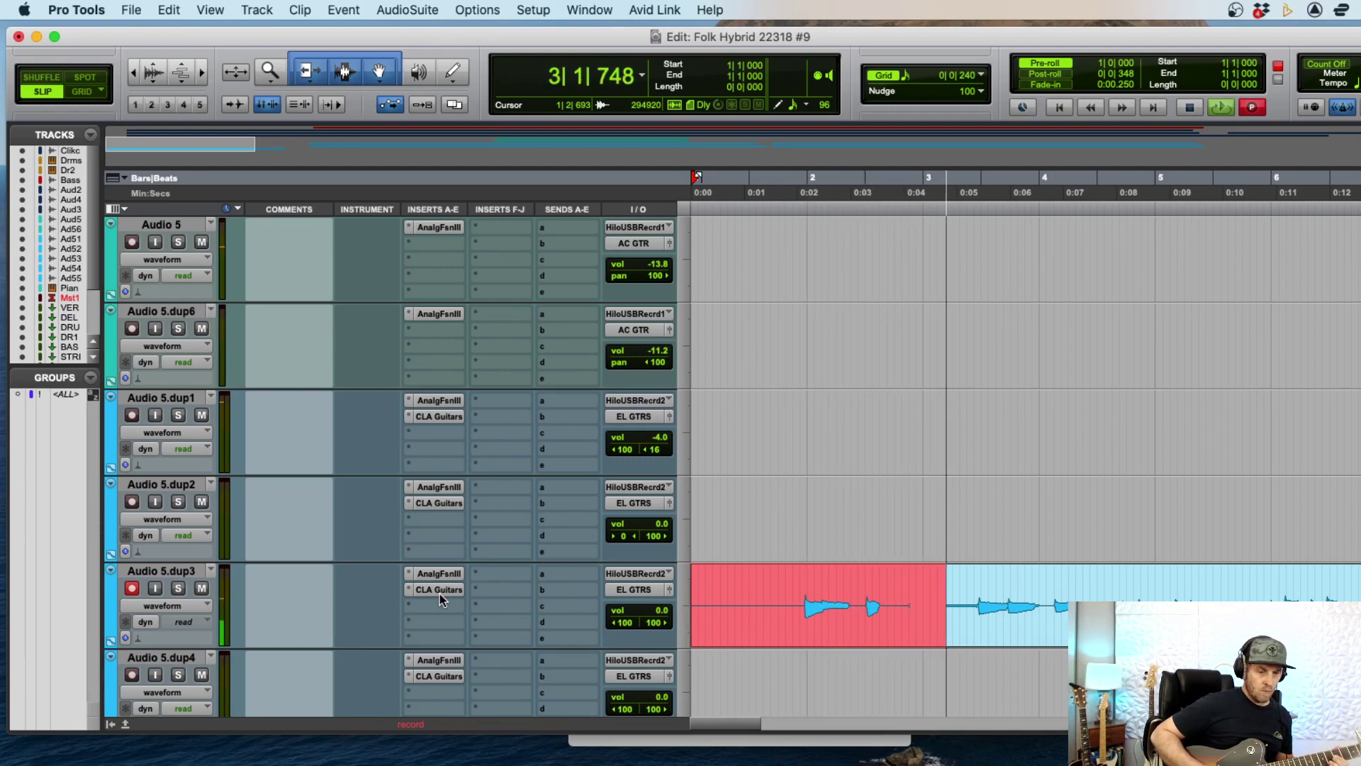
key(space)
key(super+space)
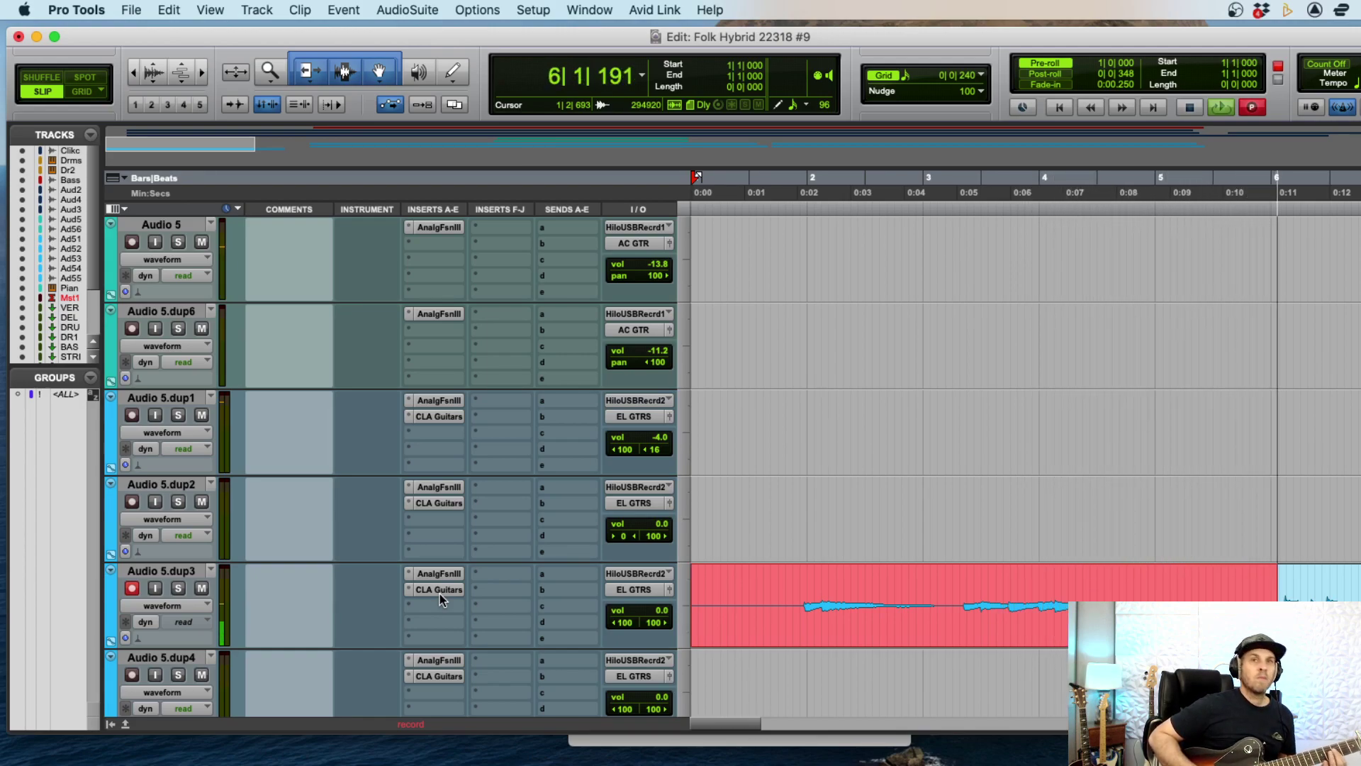
key(space)
- Record the new guitar part on Audio 5.dup3 from 1|1|000 to just before bar 10, and continue it from 8|1|511 to about bar 32
key(super+space)
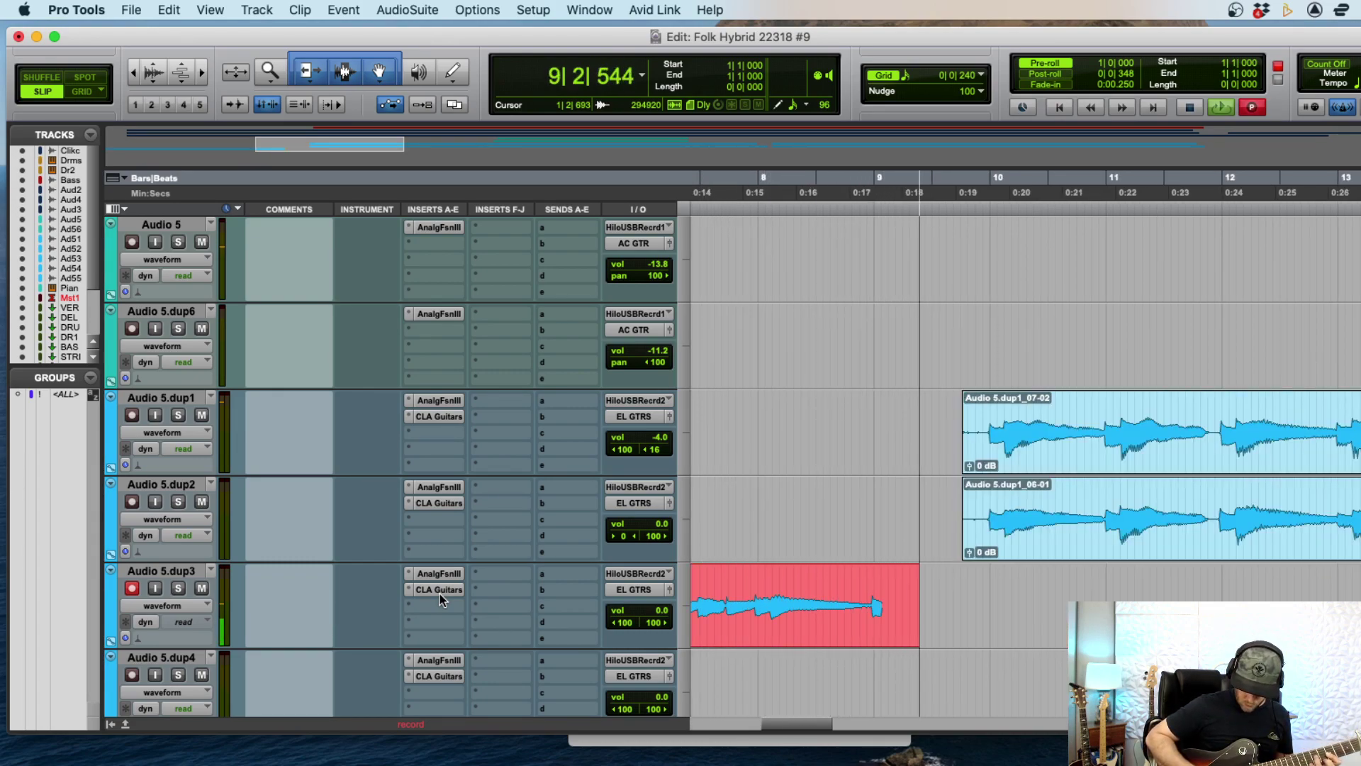
key(space)
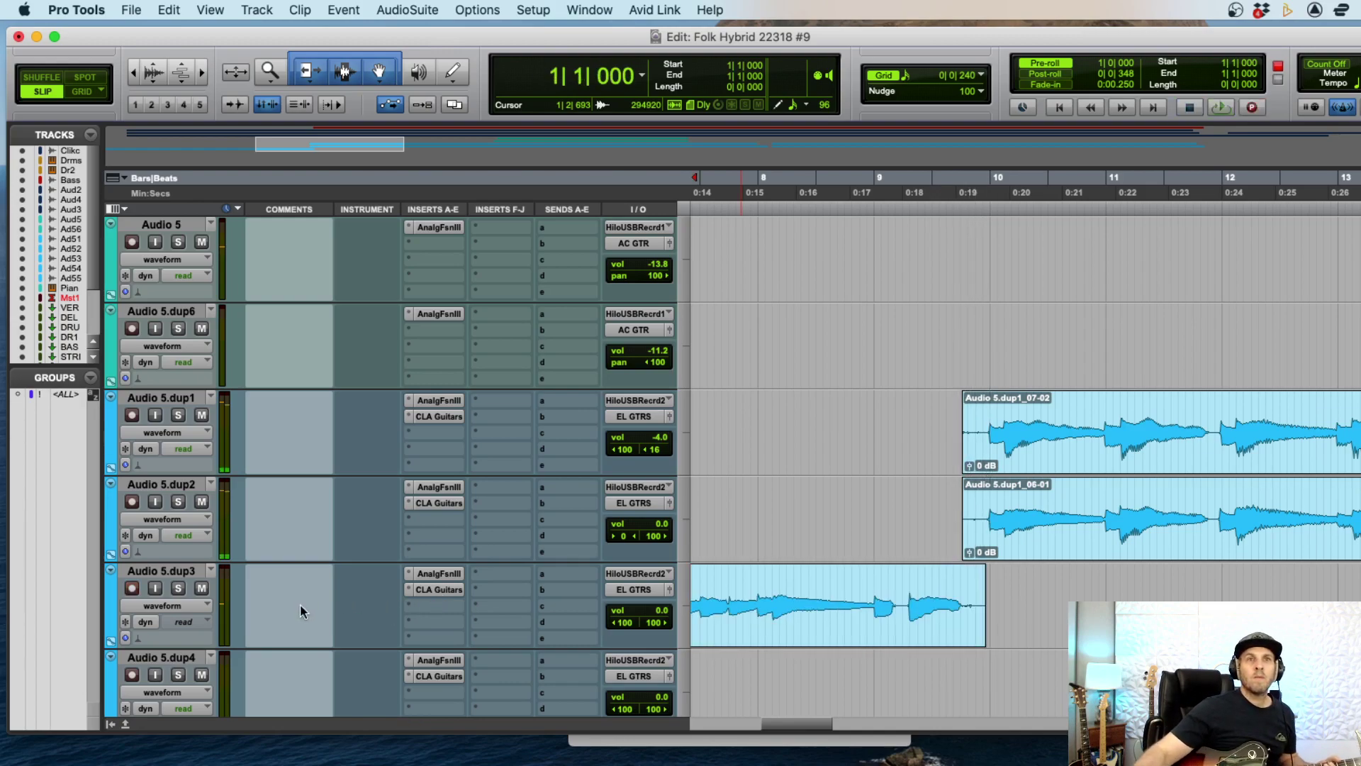
key(super+space)
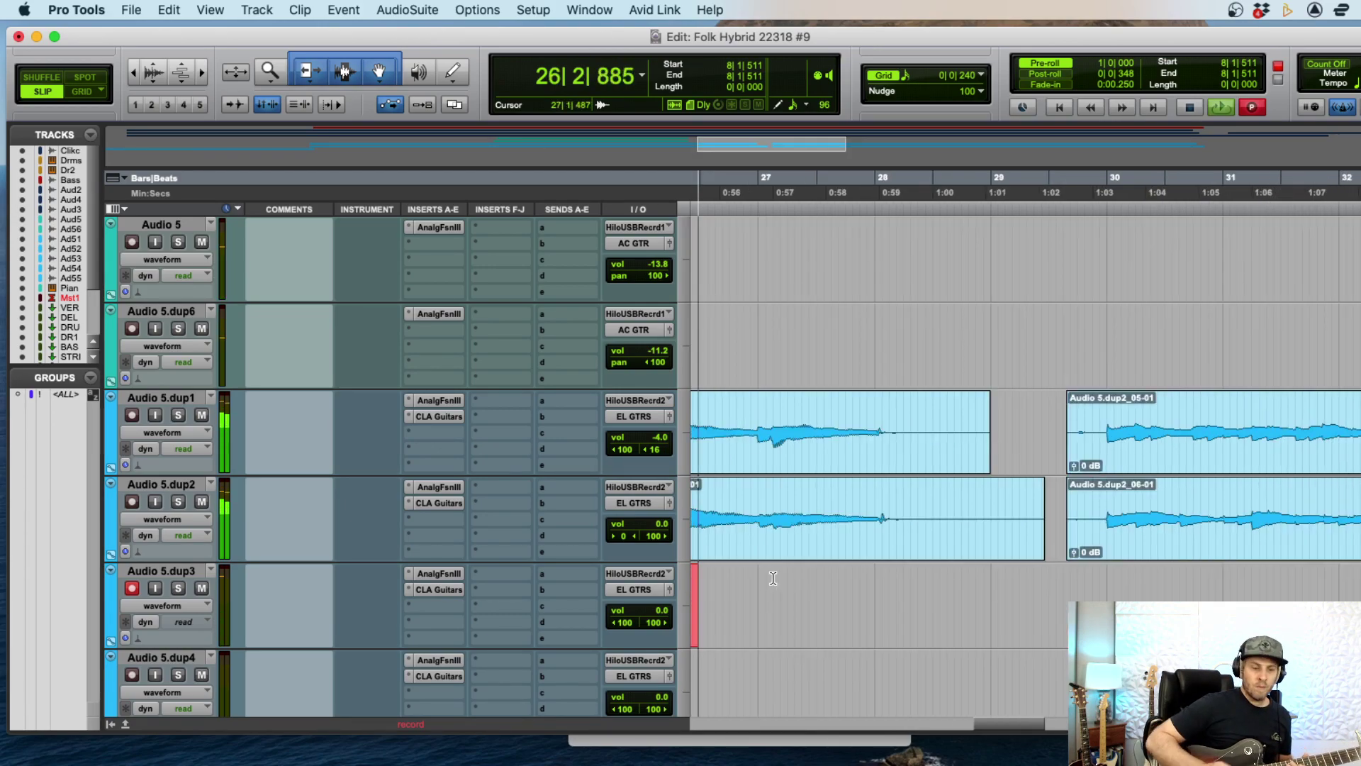
key(super+bracketleft)
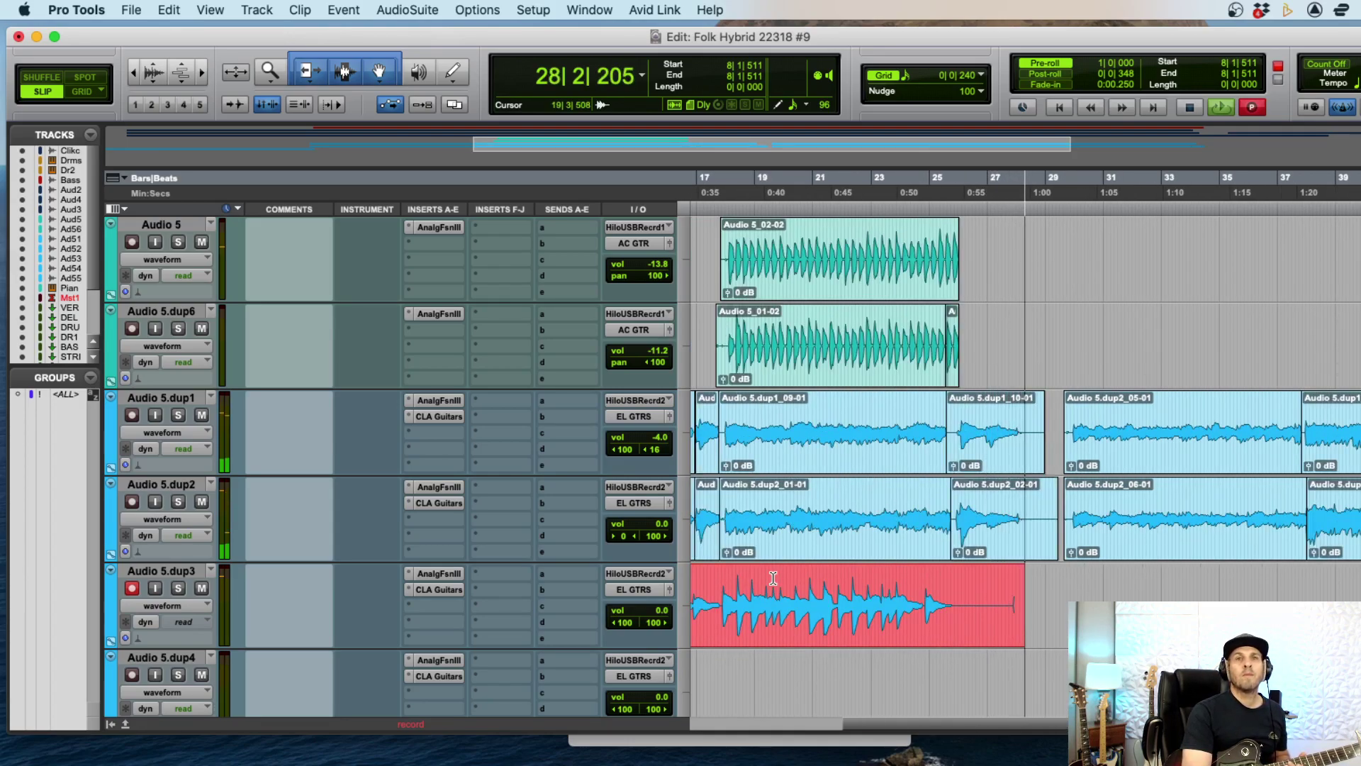
key(super+bracketleft)
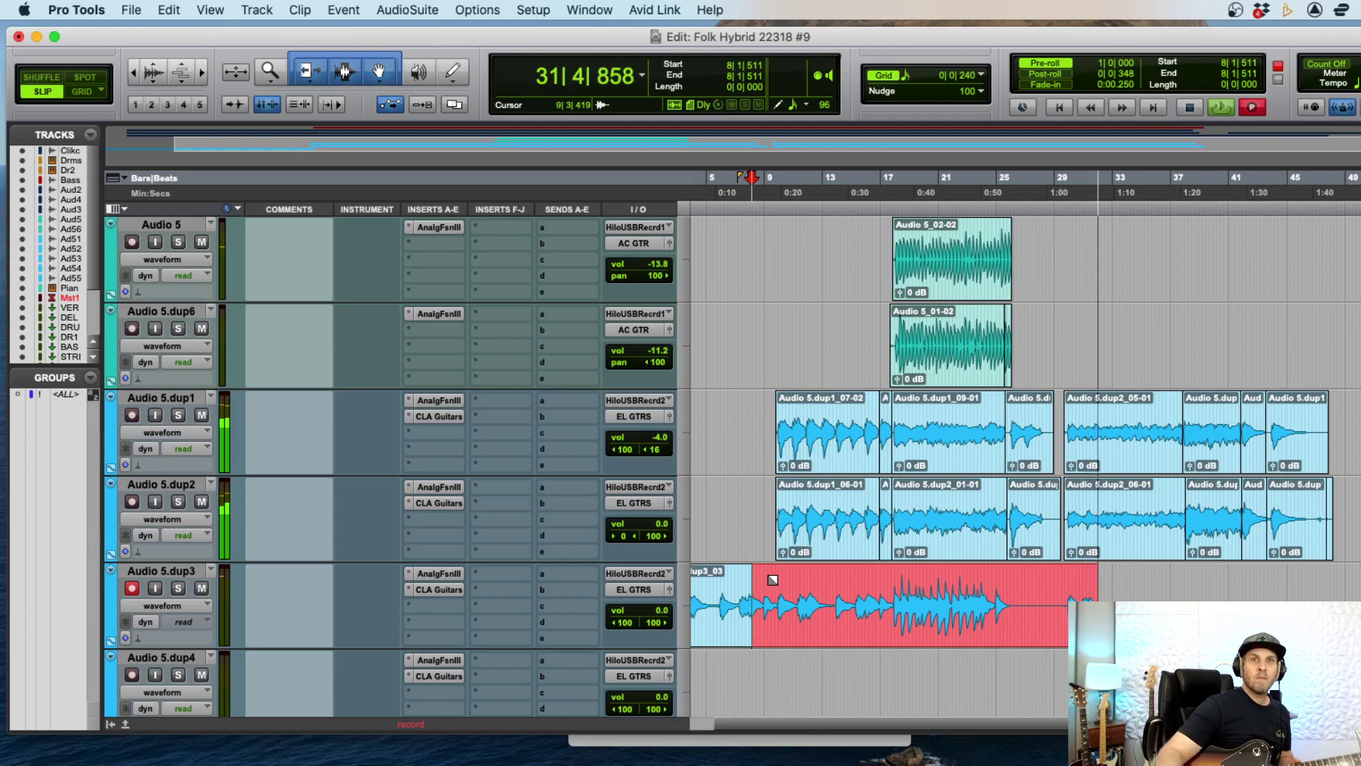
key(space)
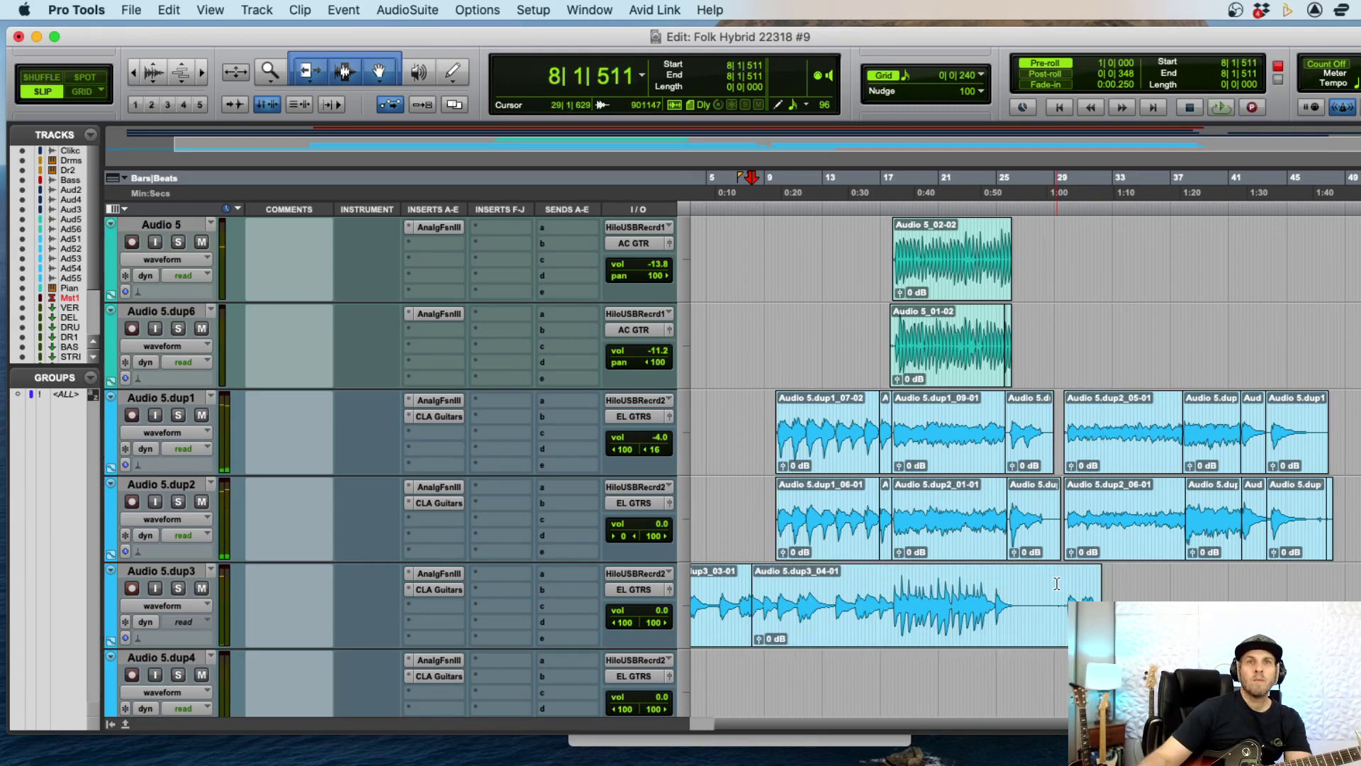
- Lower Audio 5.dup2 to -15.2 and Audio 5.dup1 to -15.9, and record Audio 5.dup3 from 29|3|362 to just past bar 41
drag(661, 528, 655, 549)
drag(665, 443, 668, 457)
key(super+space)
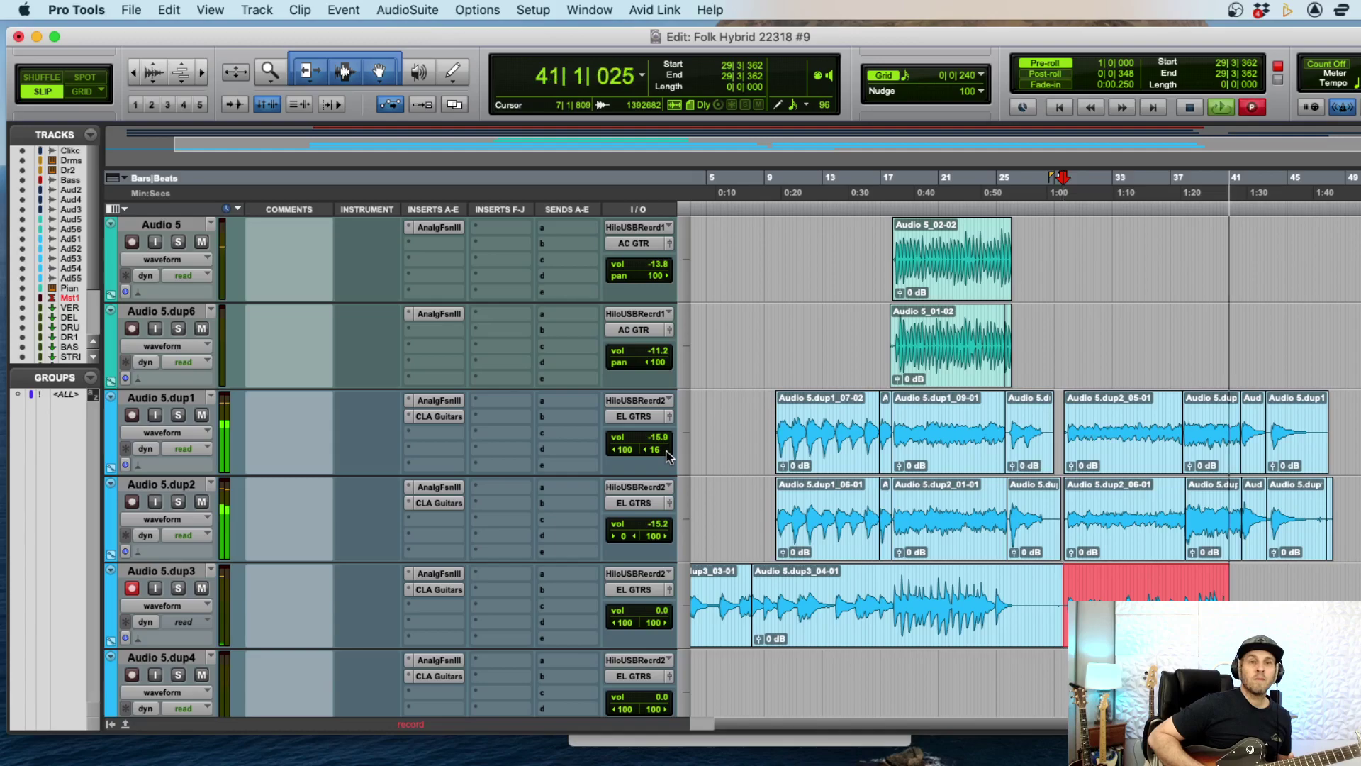
key(space)
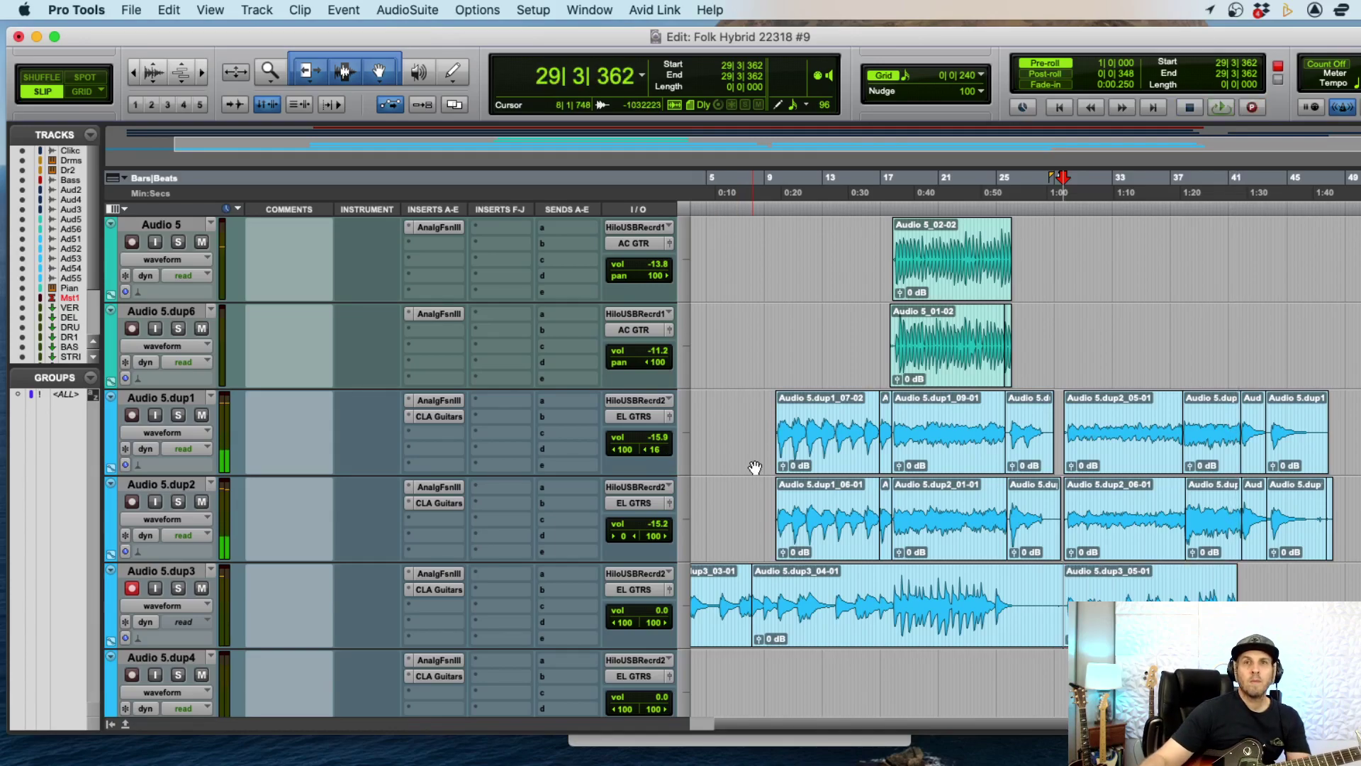
- Punch in the ending on Audio 5.dup3 from 40|3|862 to about bar 48 and disarm the track
key(Tab)
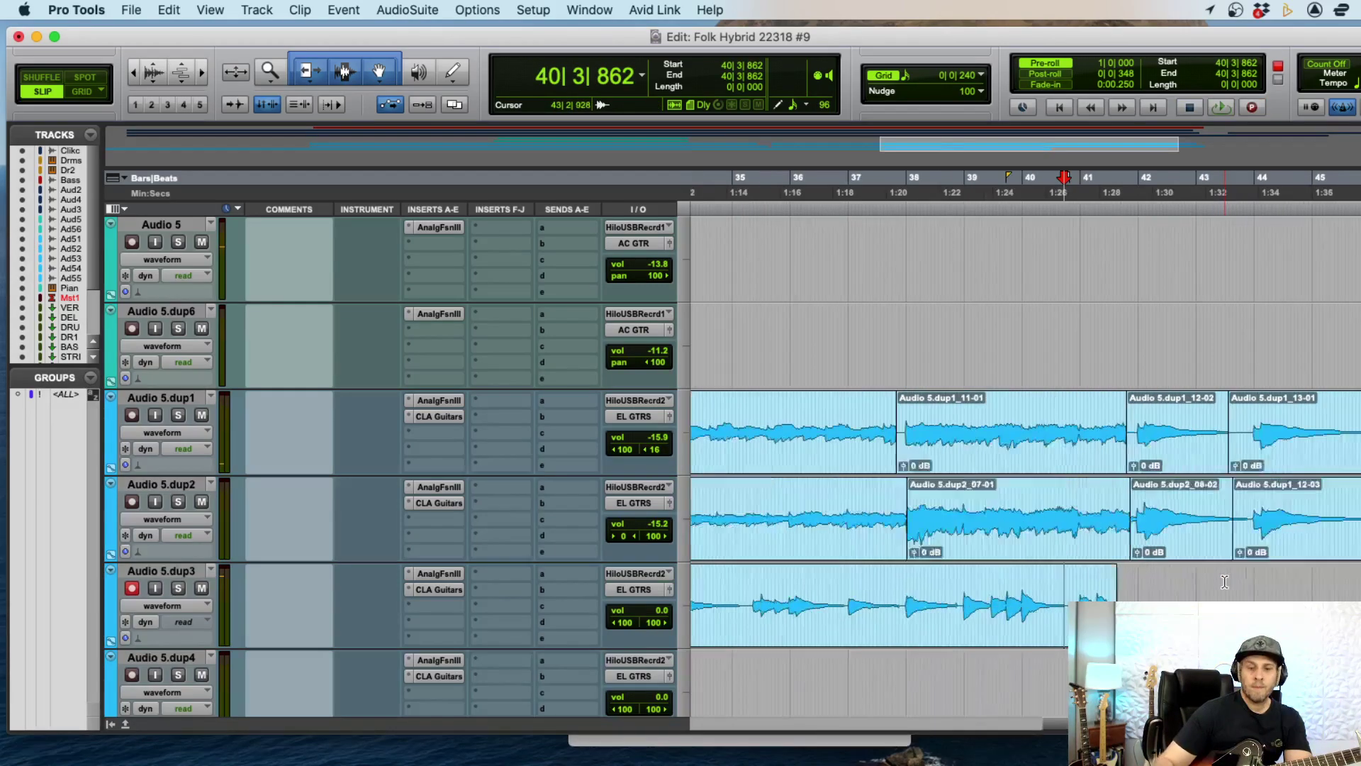
key(super+space)
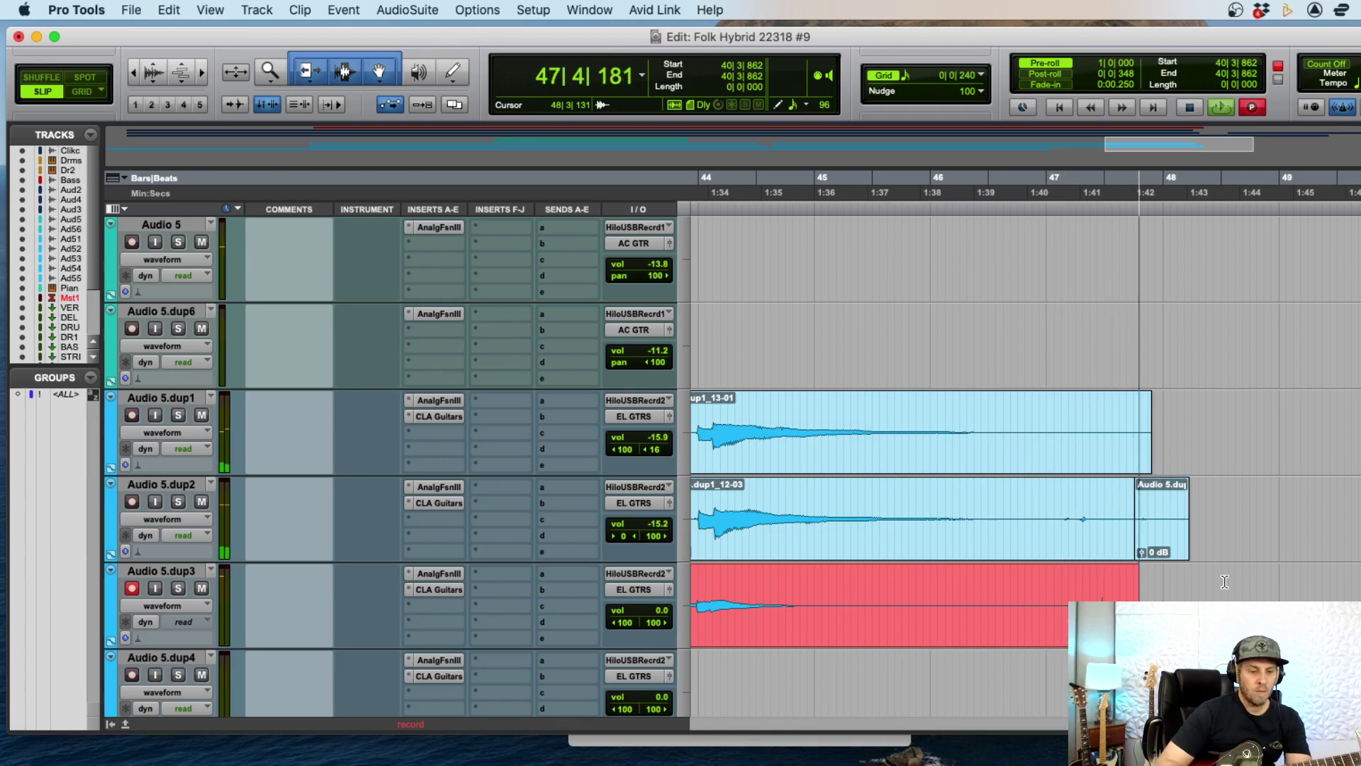
key(space)
key(super+bracketleft)
key(super+bracketleft)
key(super+bracketleft)
key(super+bracketleft)
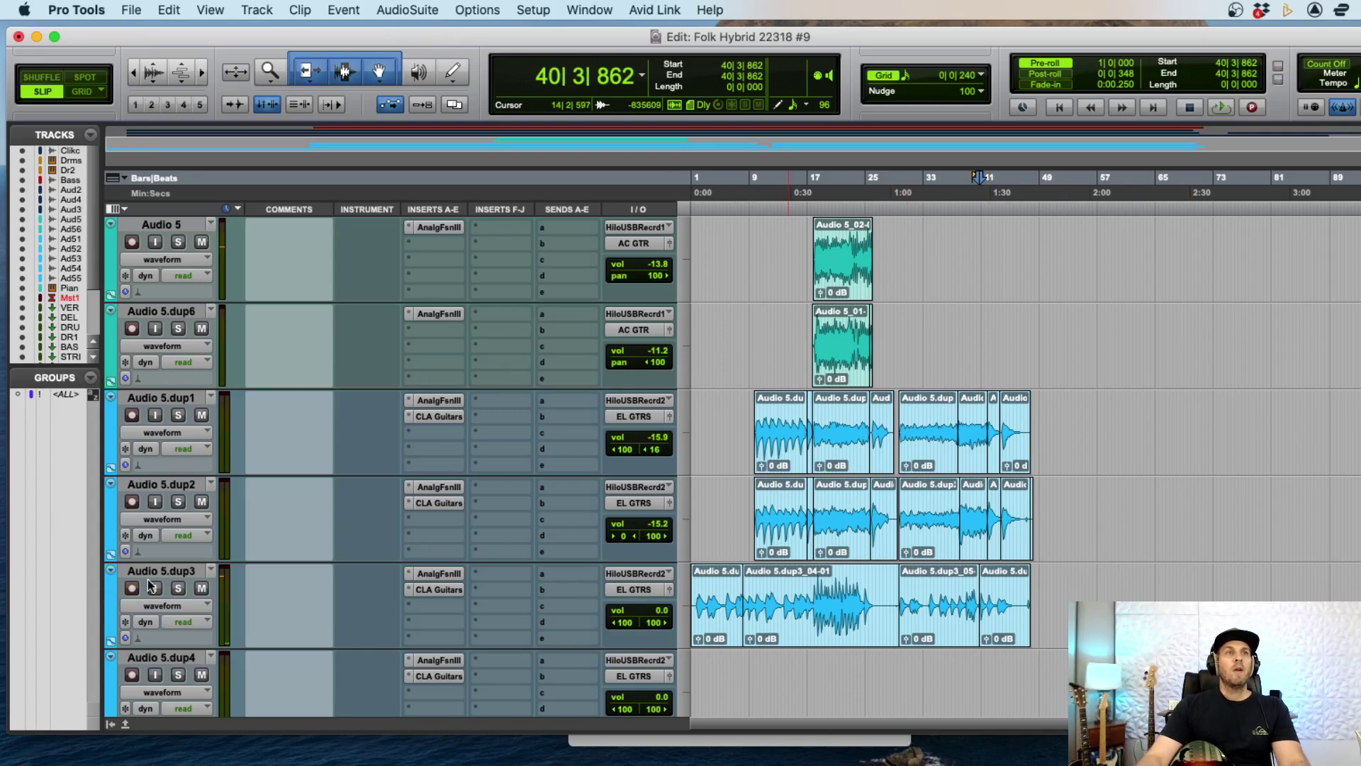
- Color the Audio 5.dup3 track green using the color palette
click(722, 492)
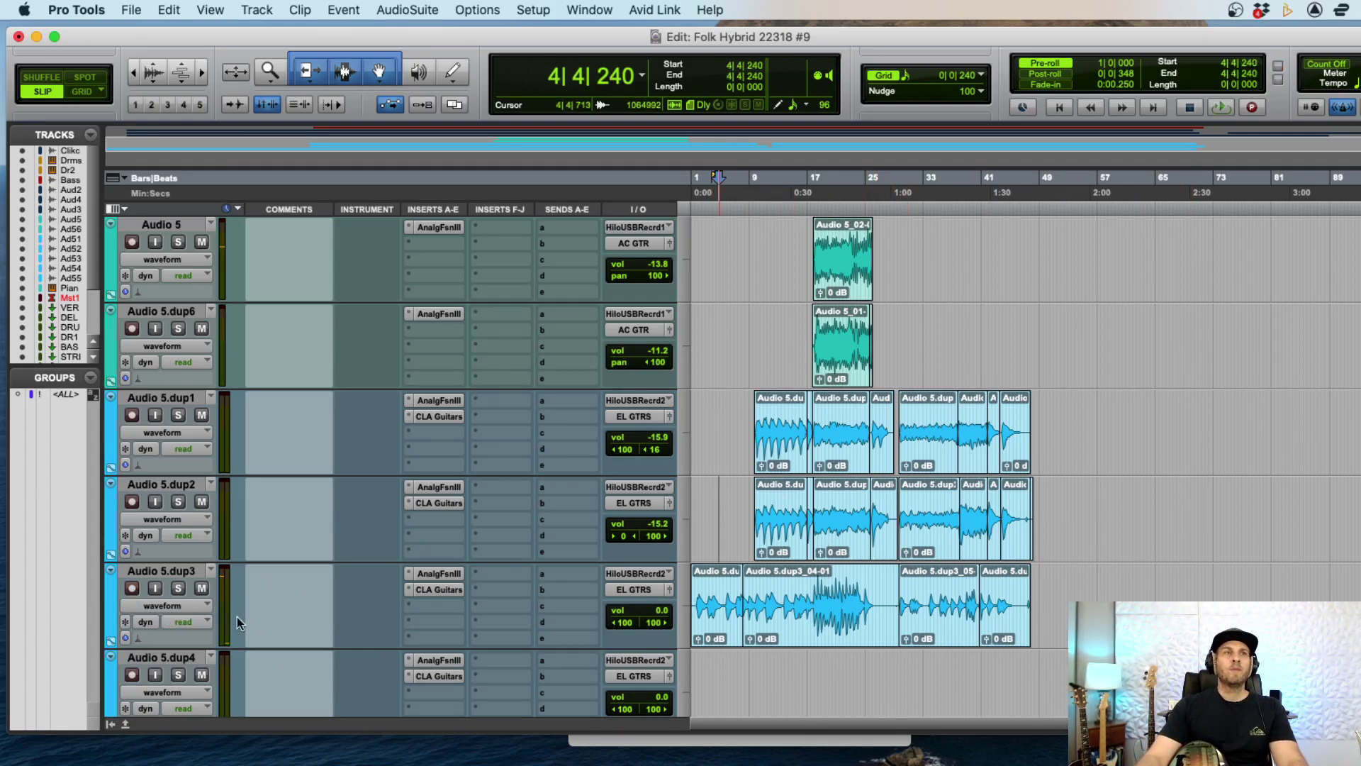
click(159, 573)
double_click(112, 602)
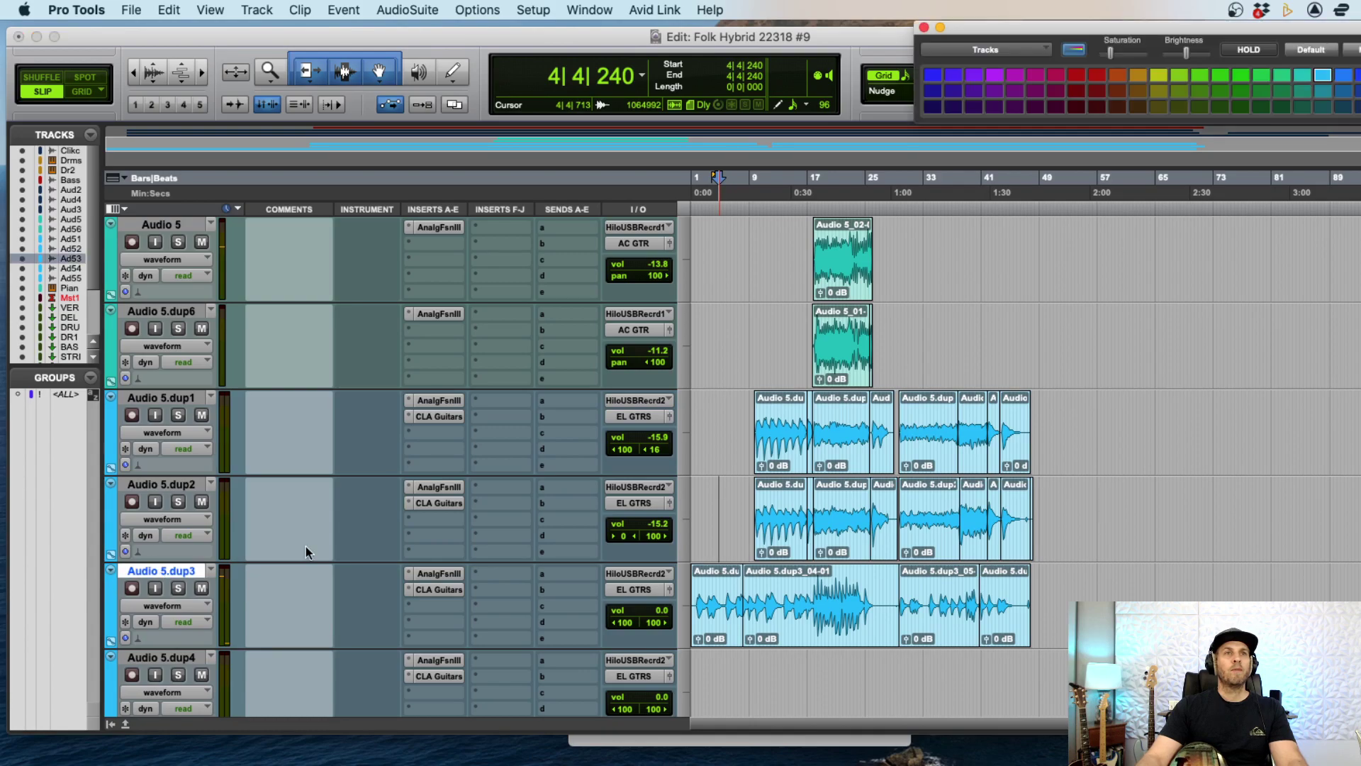
click(1277, 91)
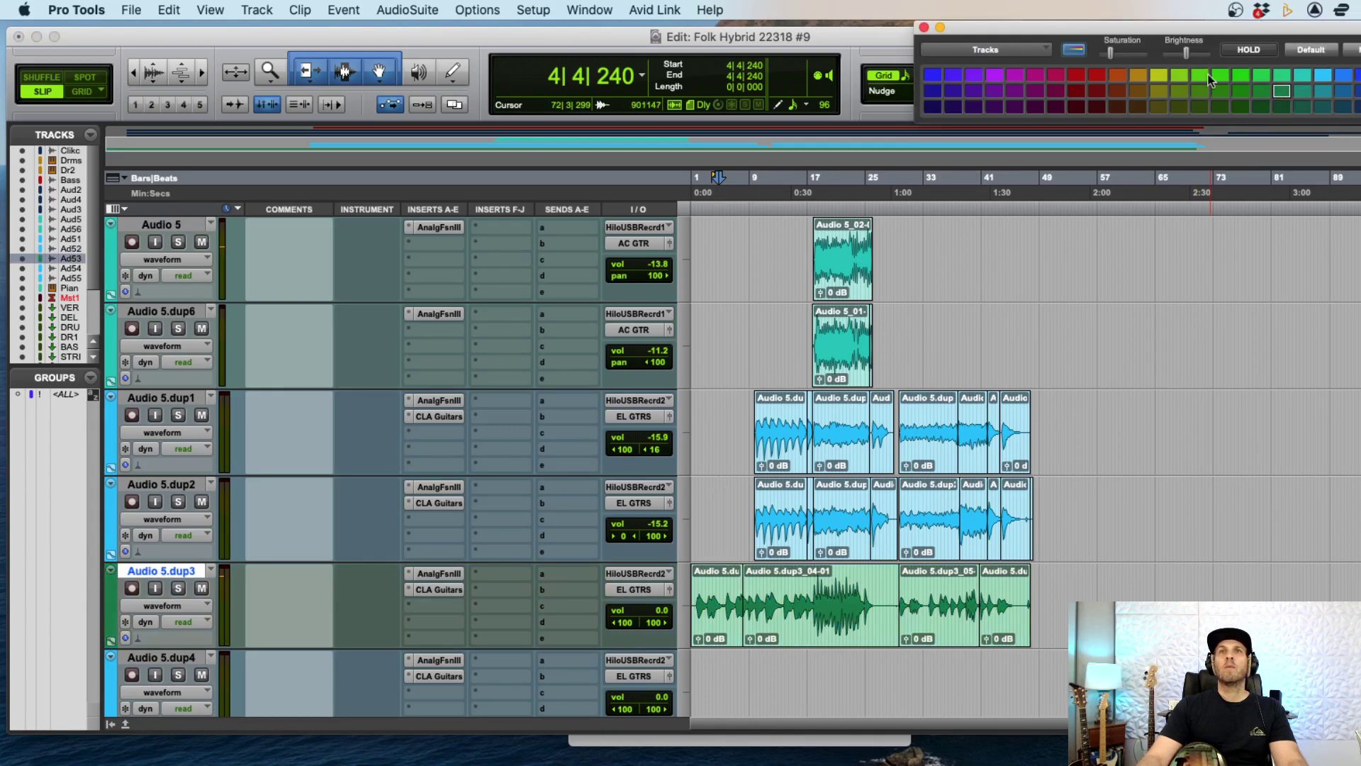
click(924, 28)
click(923, 322)
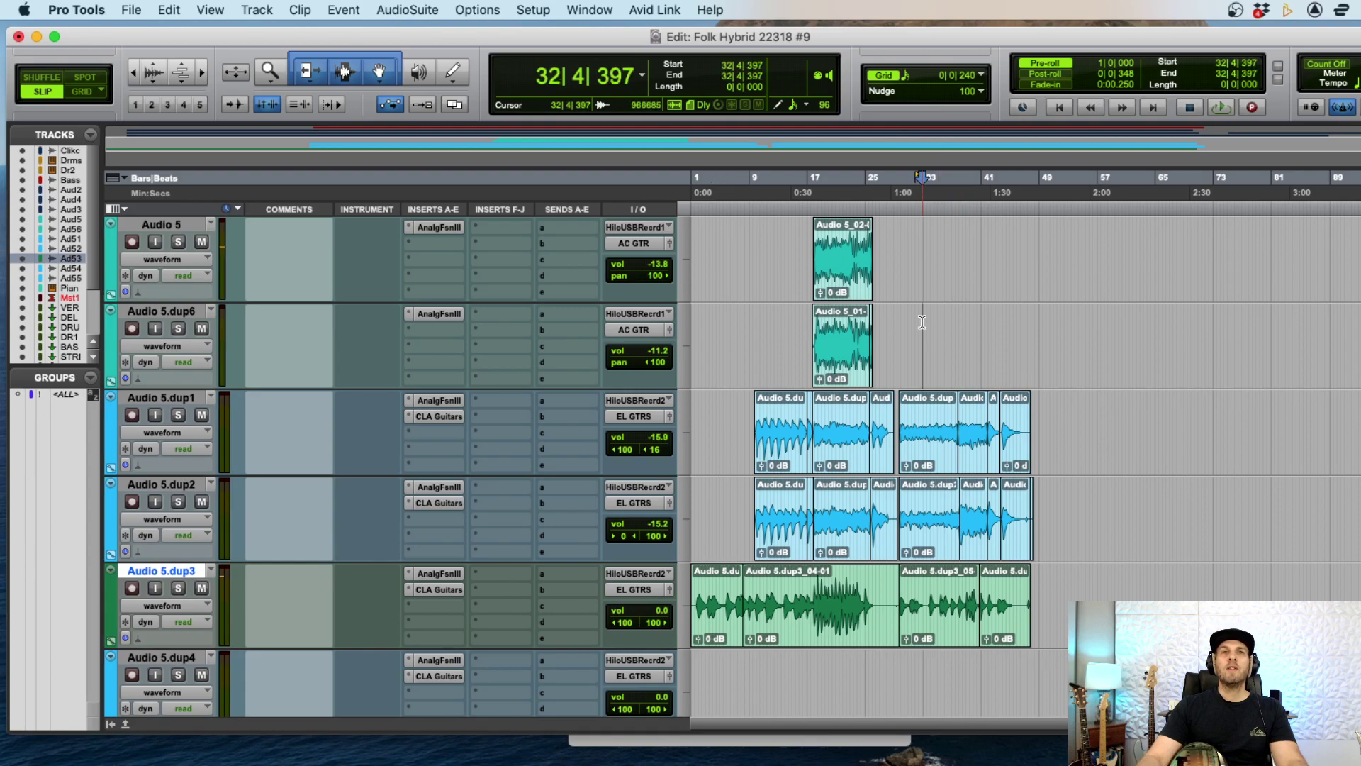
- Delete the end of the last clip on Audio 5.dup3 from 47|1|224 onward
scroll(923, 322, down, 2)
scroll(923, 322, up, 2)
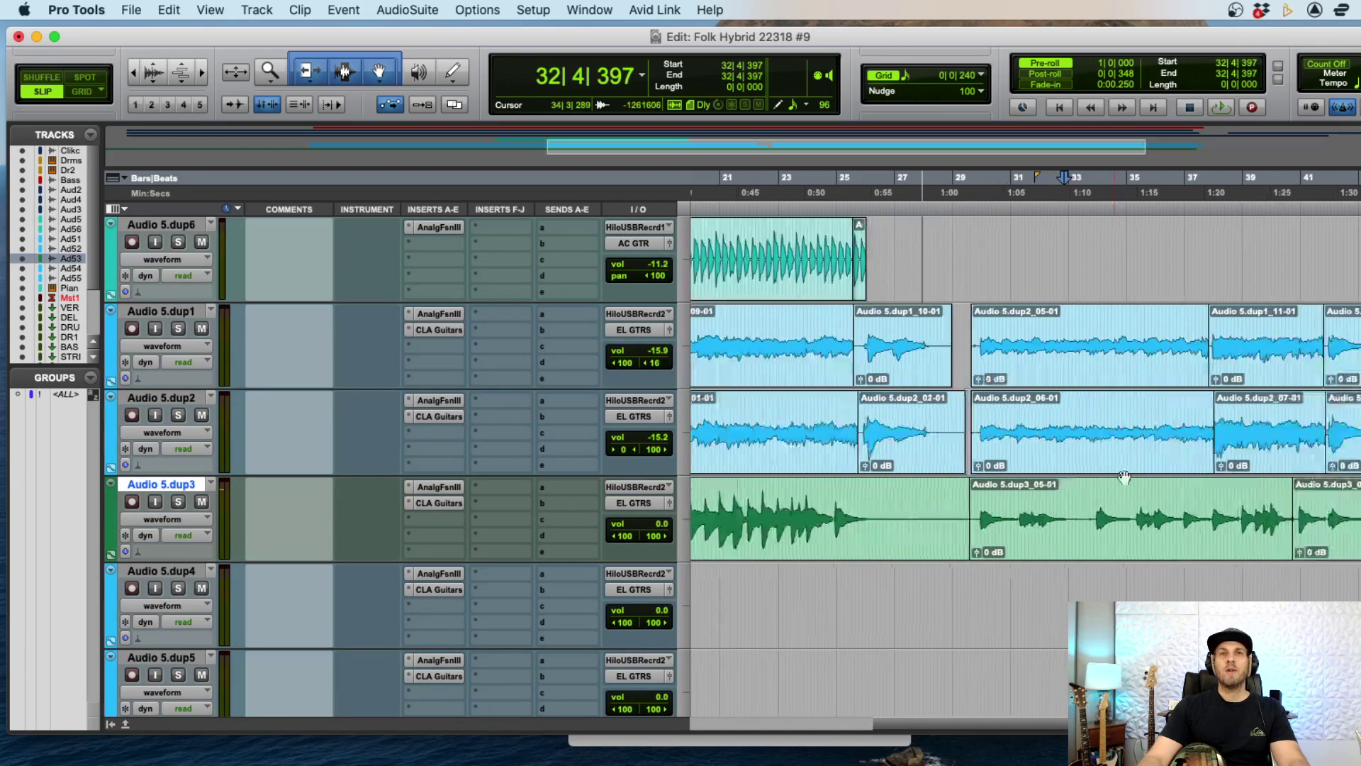
scroll(1205, 497, down, 1)
click(1311, 502)
drag(1311, 502, 1271, 502)
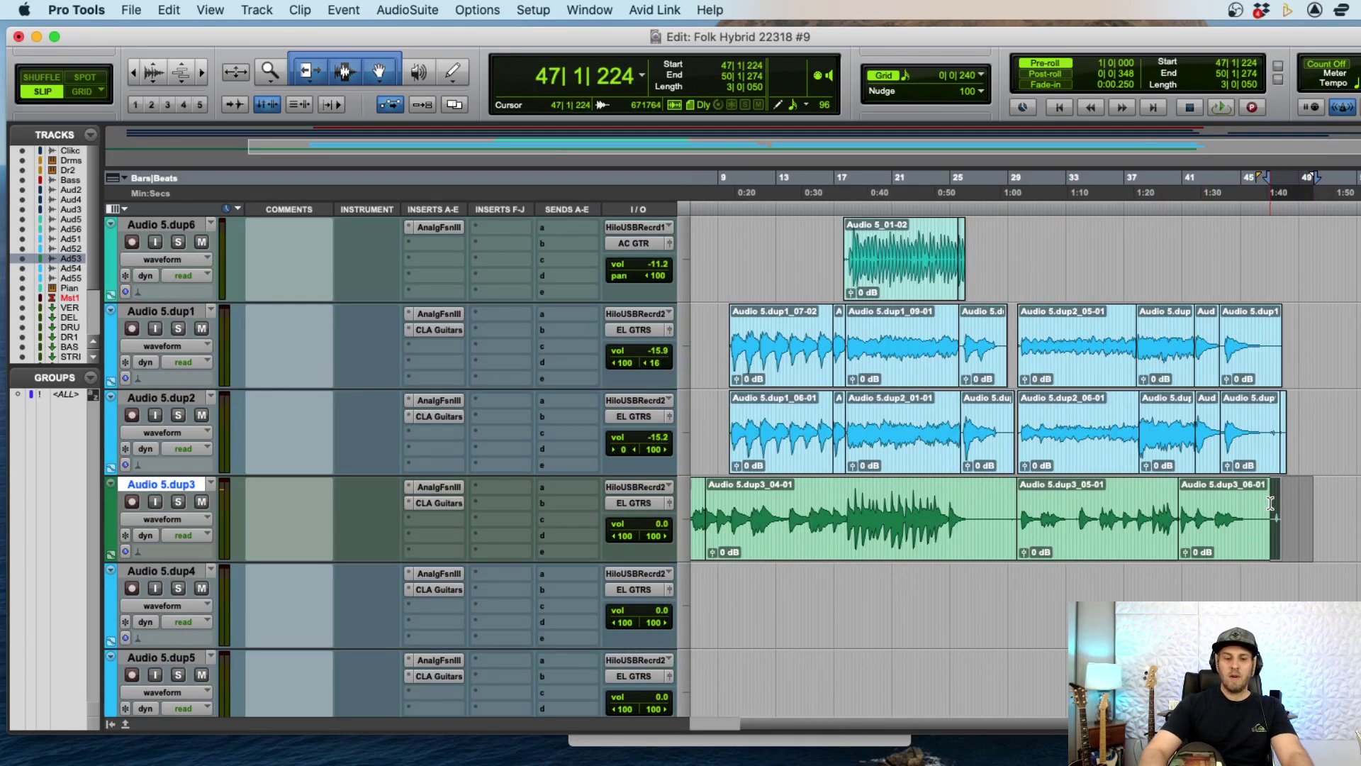
click(1270, 502)
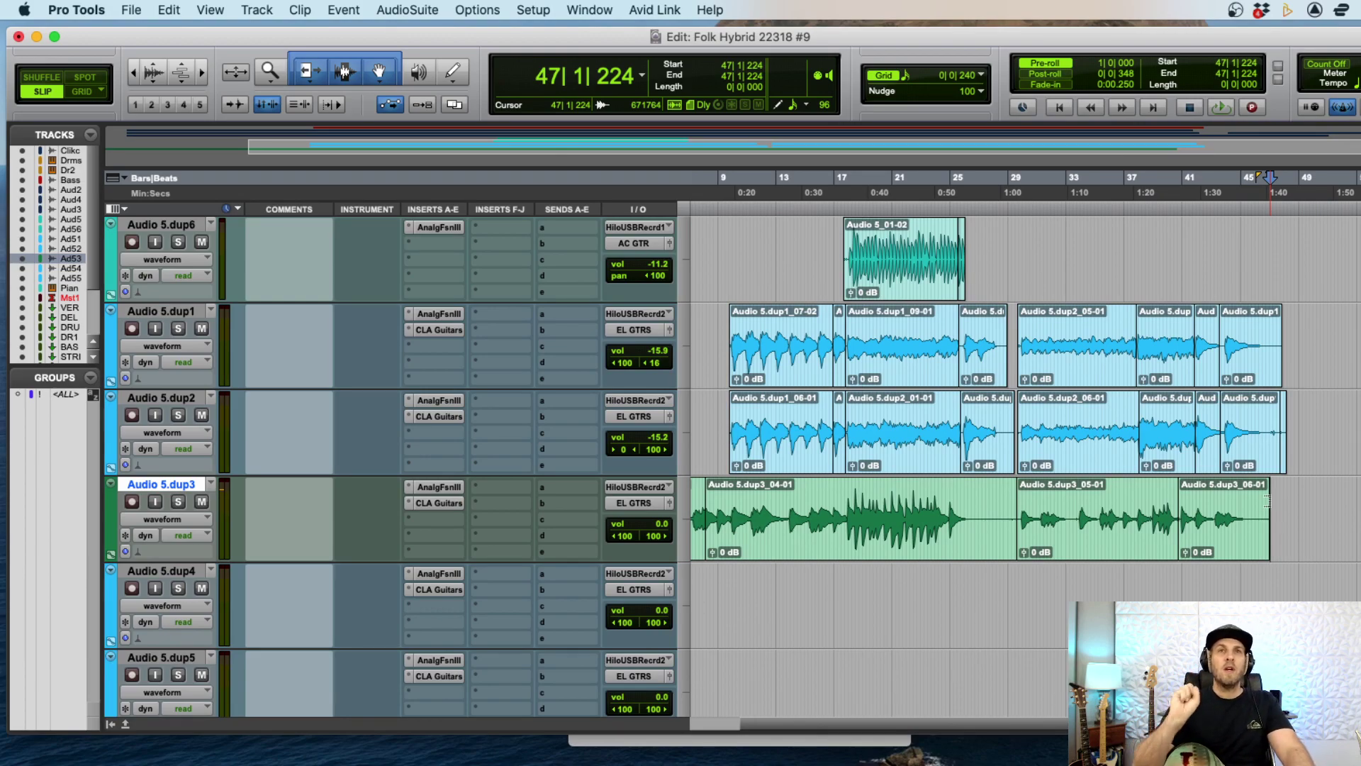